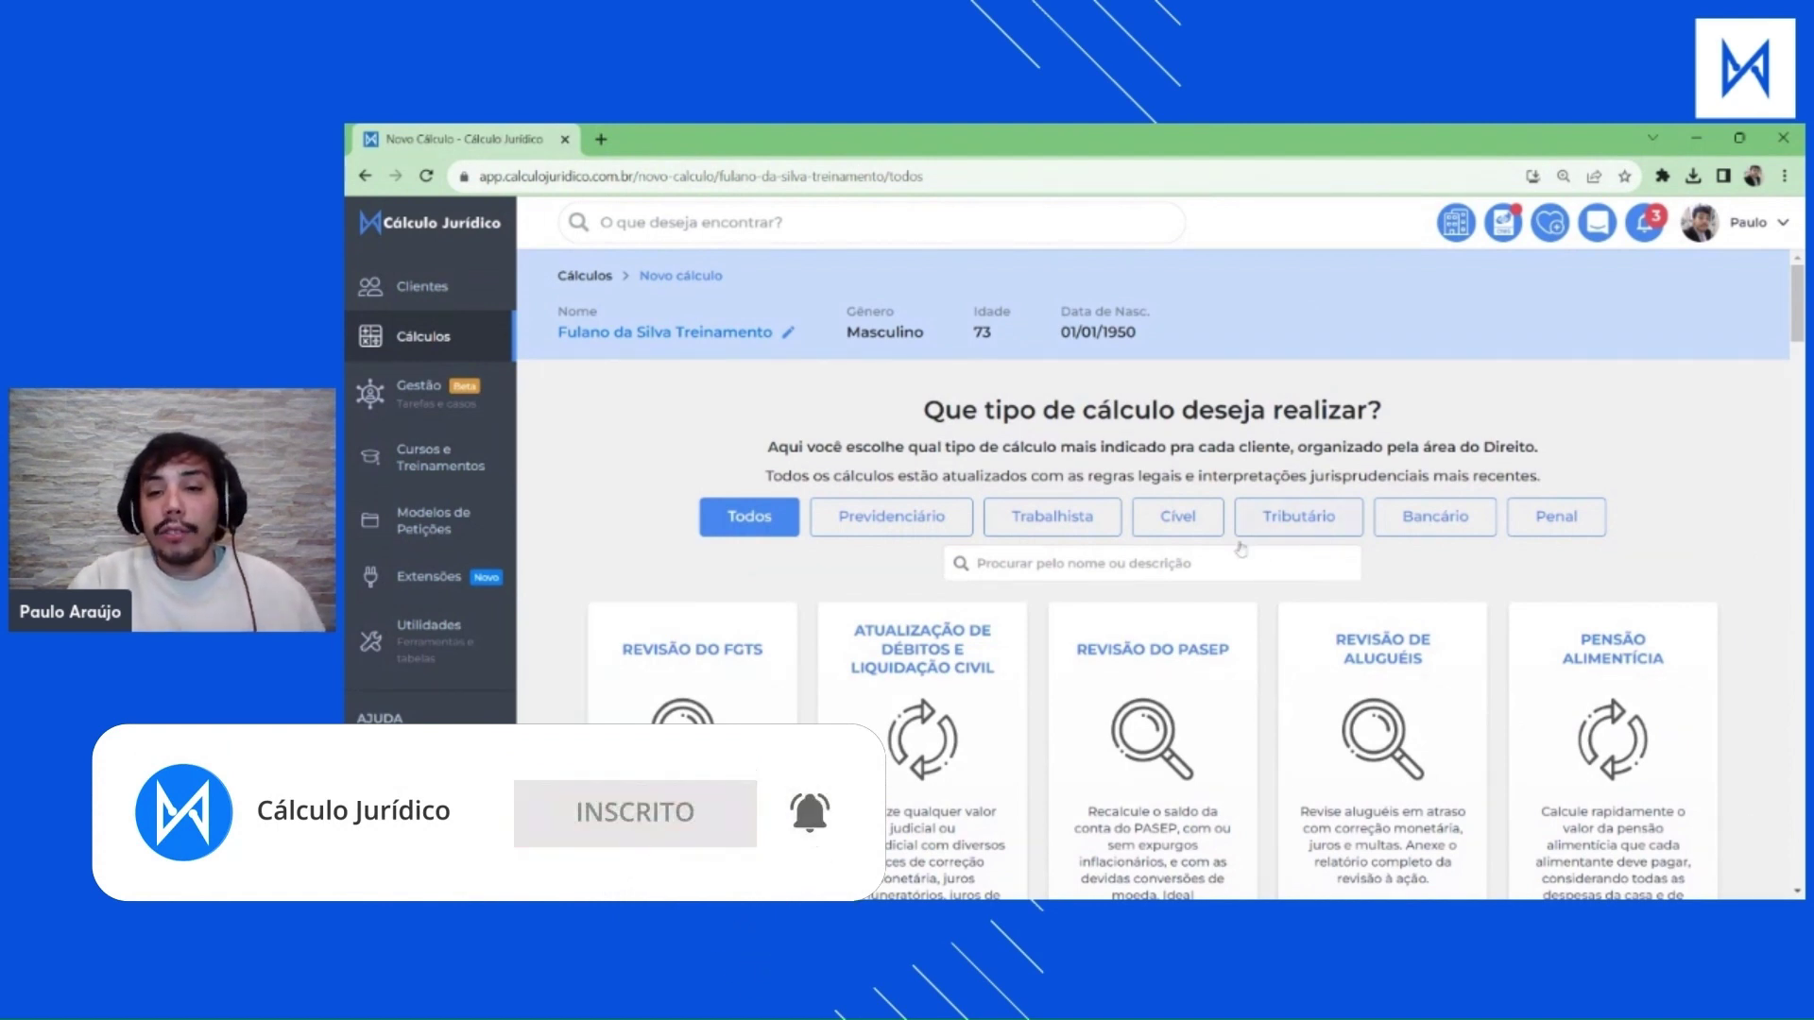
Start a new Liquidação Trabalhista Inicial e Sentença calculation from the Trabalhista category.
click(1060, 518)
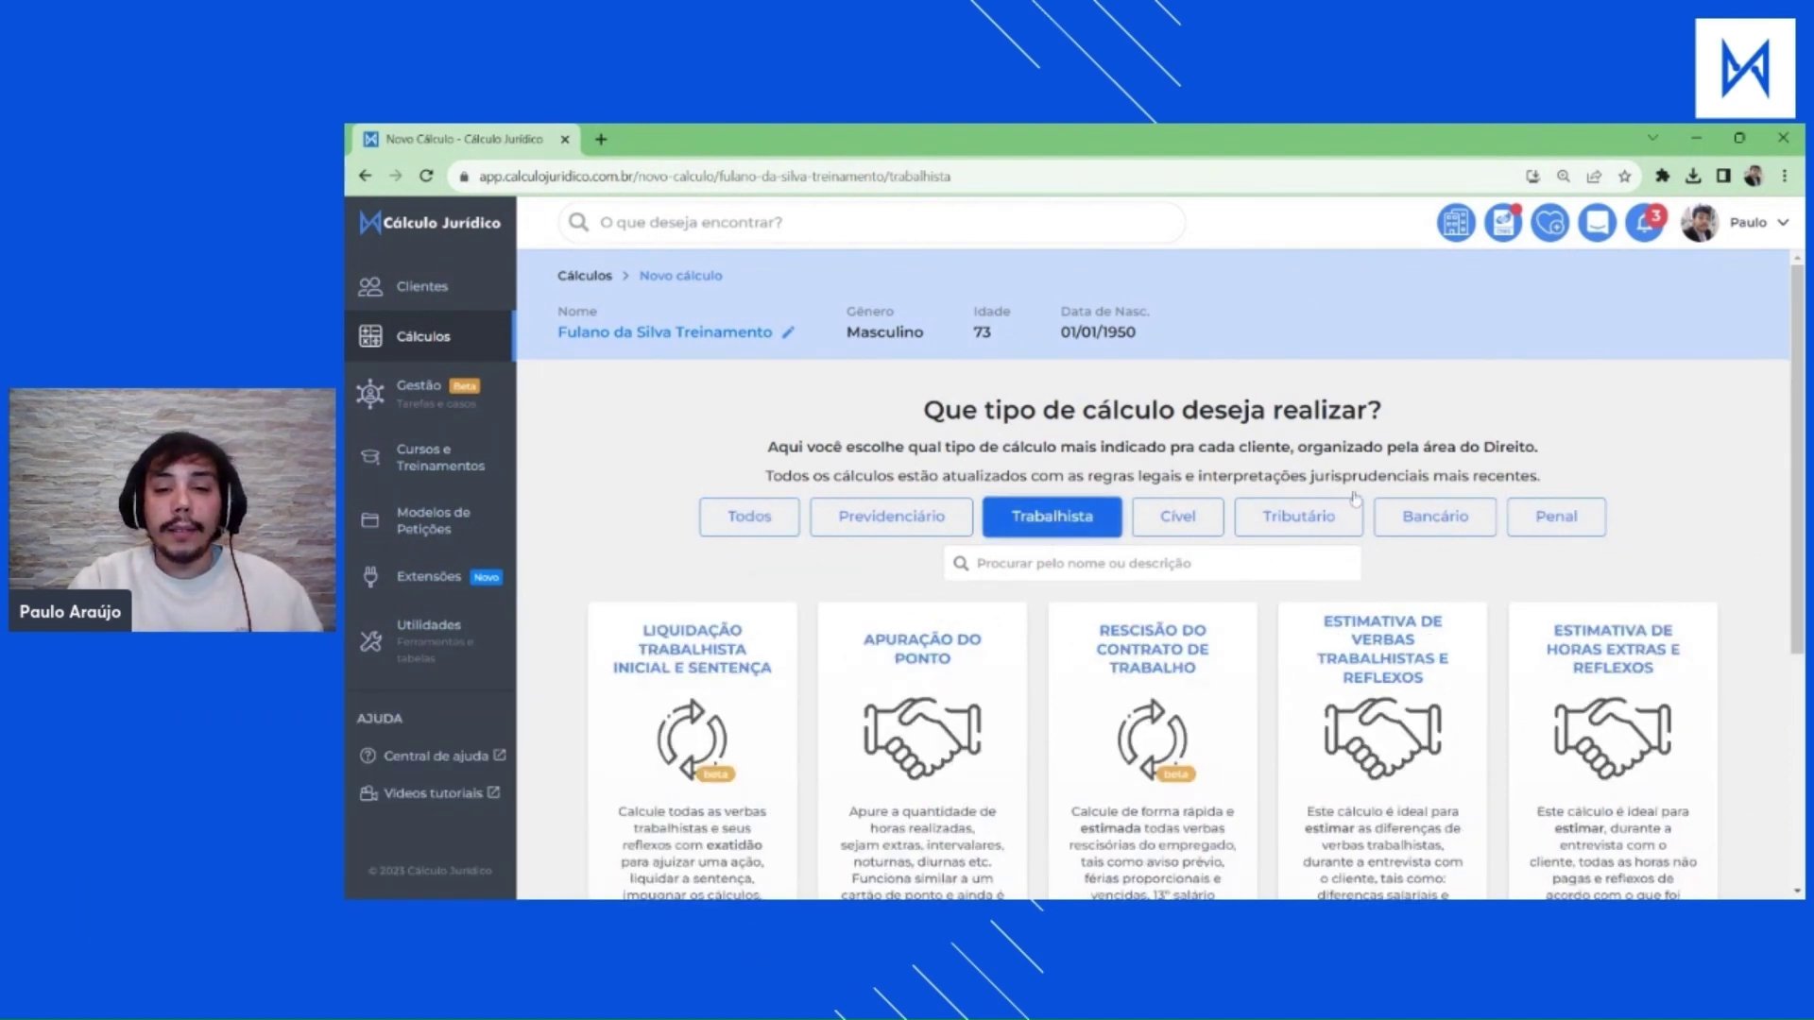
scroll(1060, 523, down, 2)
mouse_move(746, 465)
mouse_down()
mouse_move(646, 441)
mouse_move(674, 480)
mouse_move(613, 479)
mouse_move(773, 480)
mouse_up()
scroll(784, 492, down, 2)
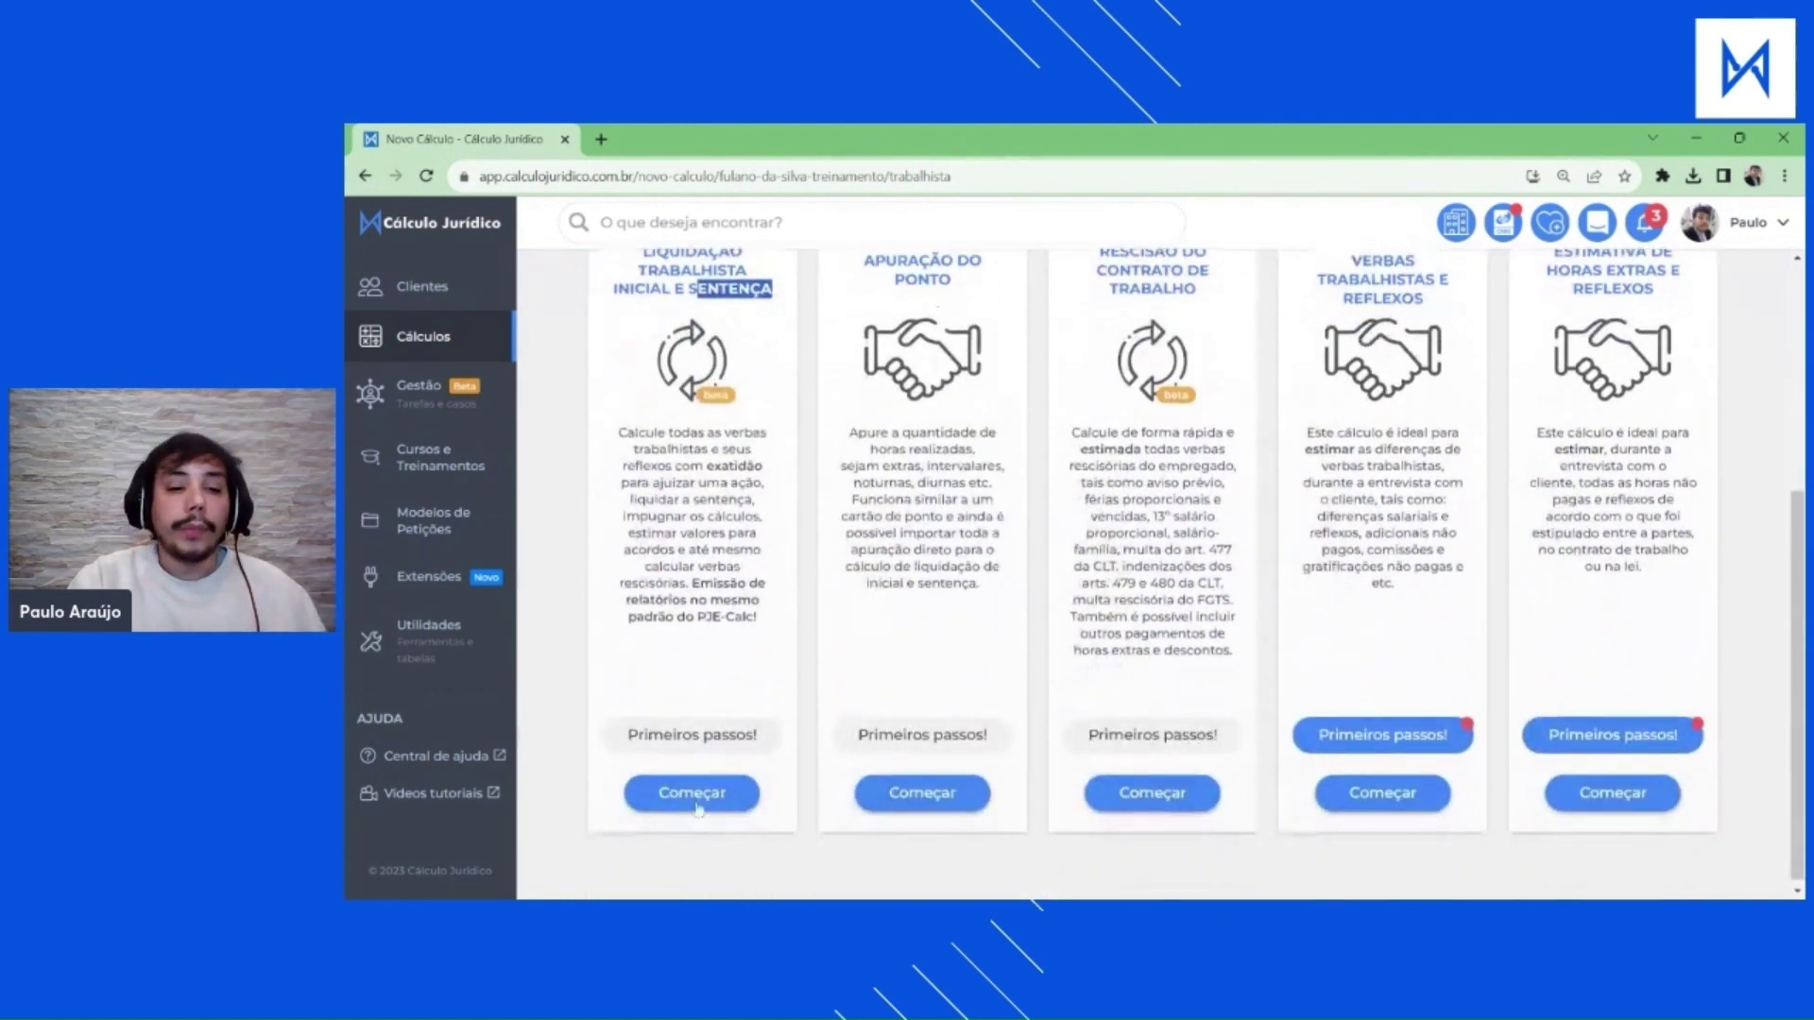
click(711, 800)
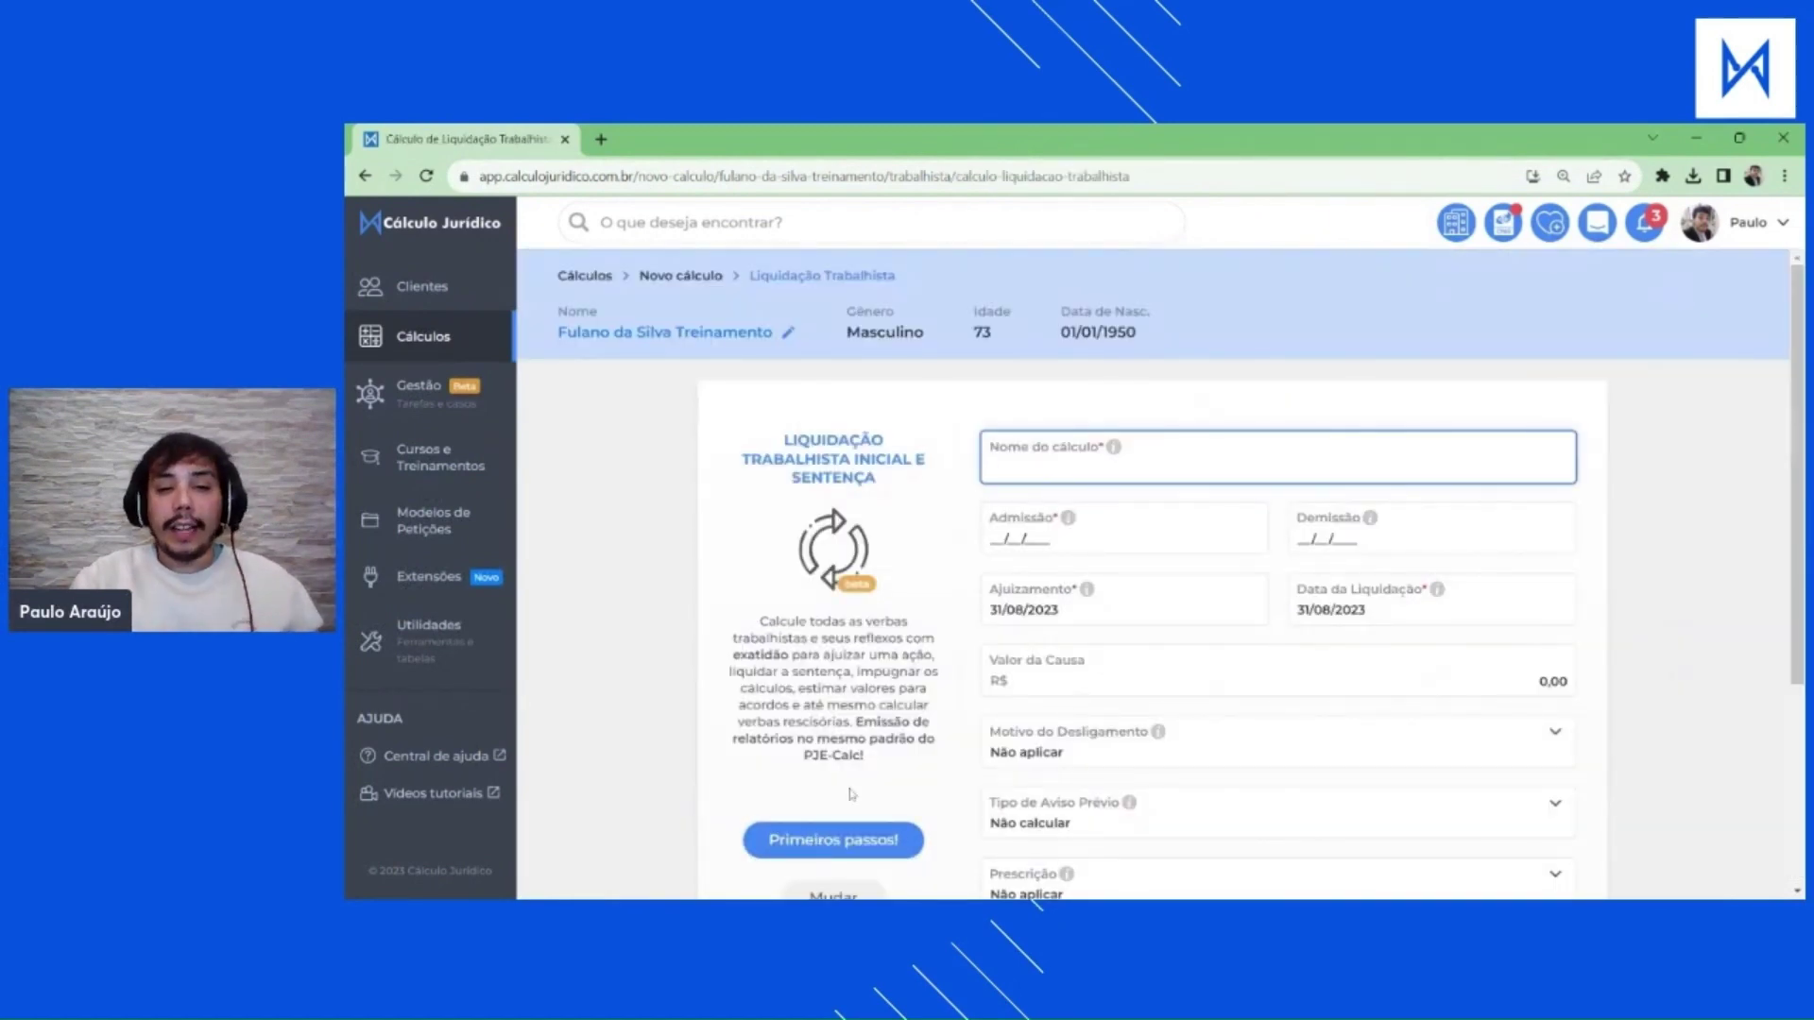
Examine the calculation form's name, admission, dismissal, filing and liquidation date fields.
drag(1797, 399, 1797, 442)
key(ctrl+plus)
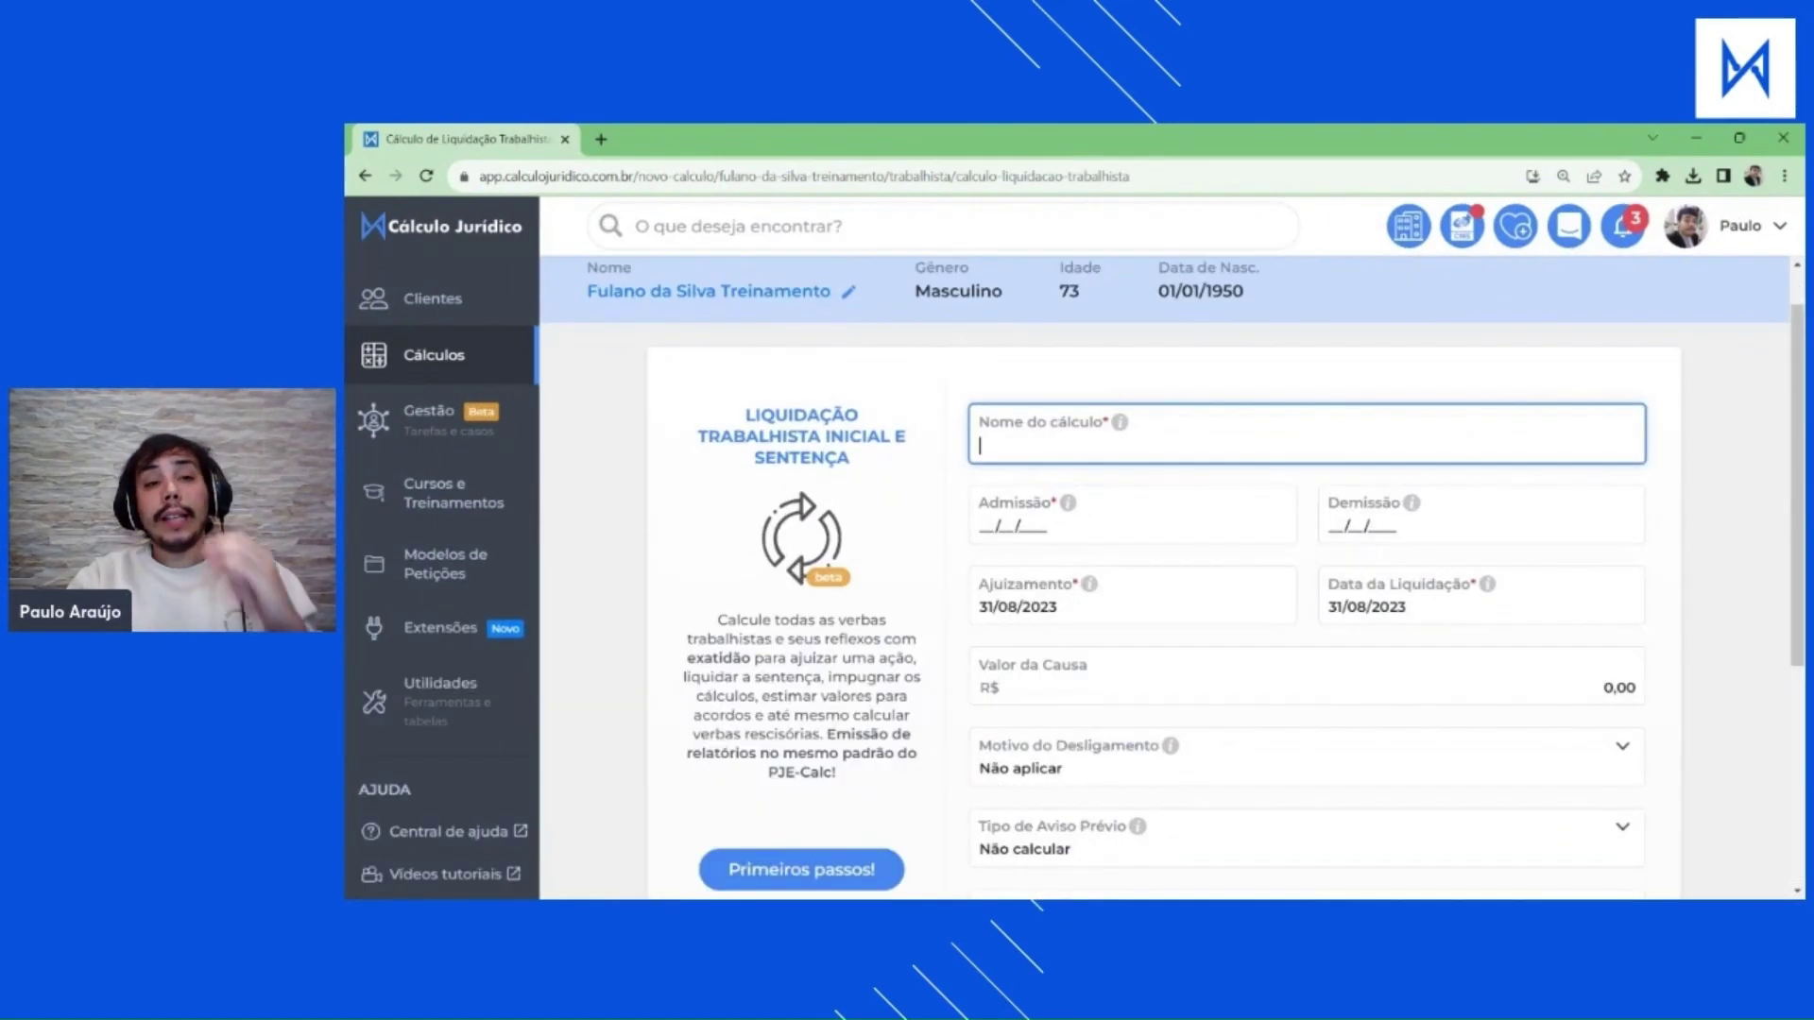
scroll(1274, 463, down, 1)
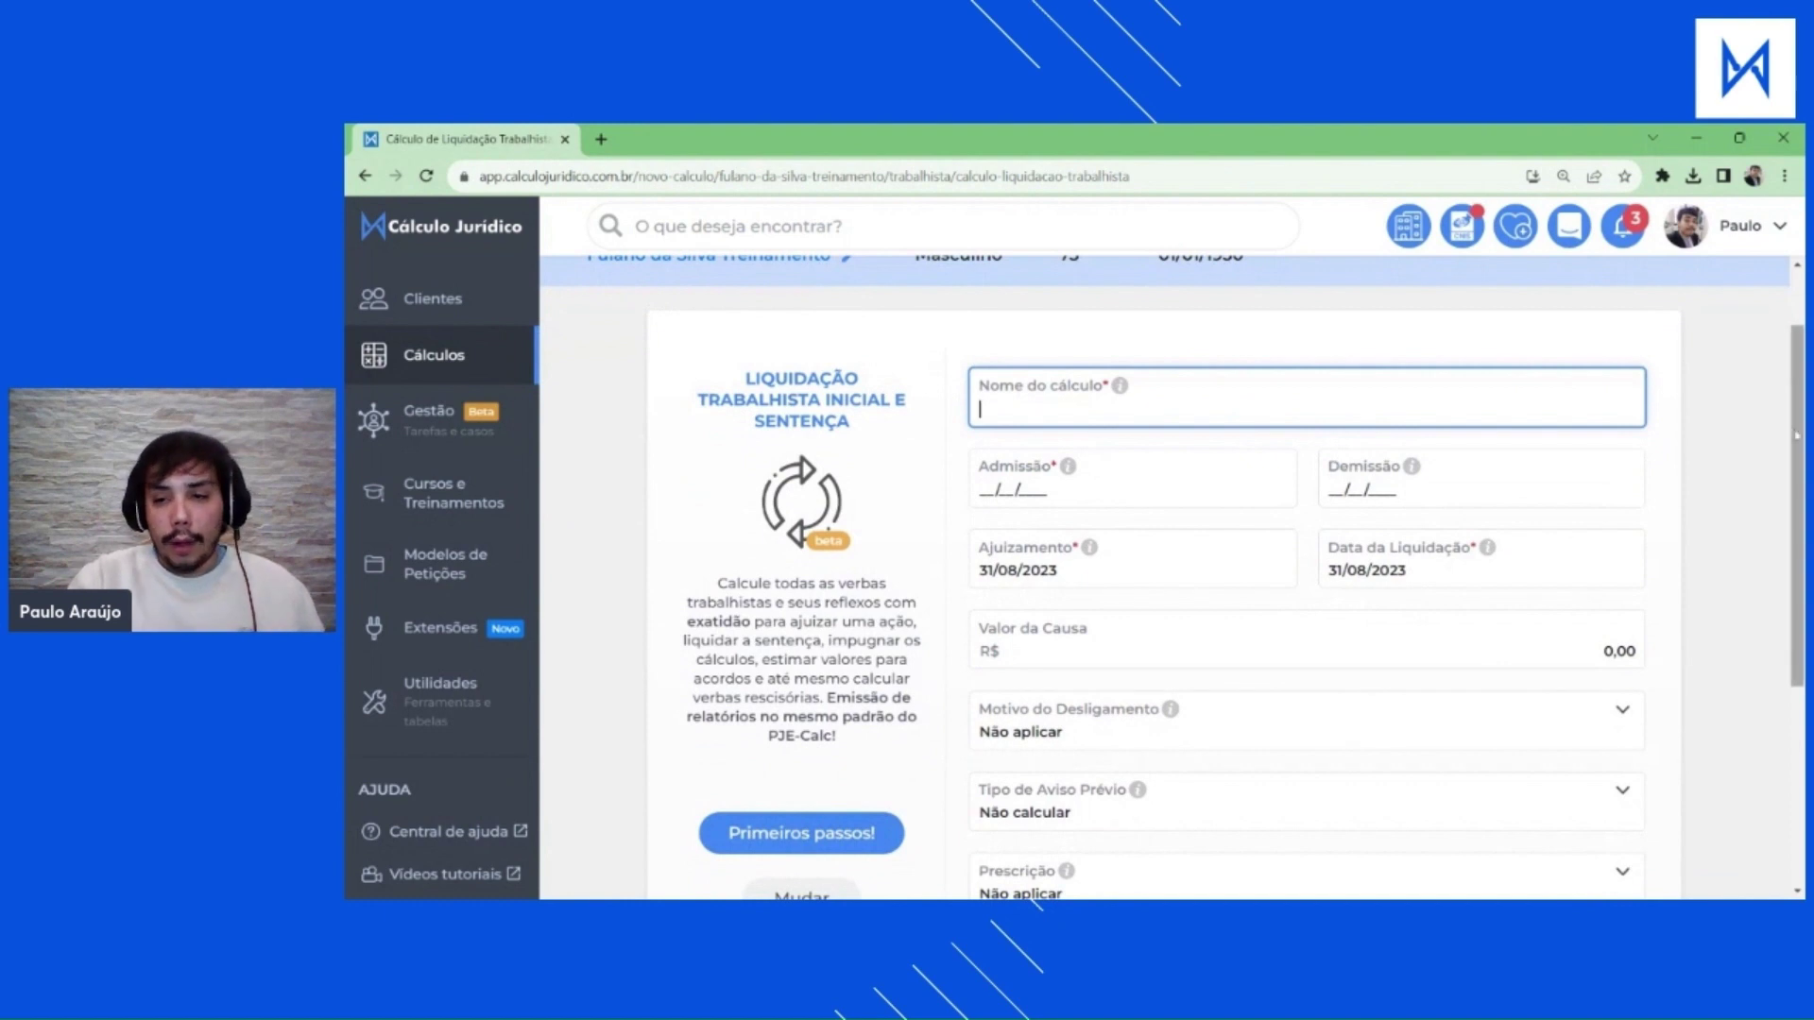
scroll(1348, 474, down, 1)
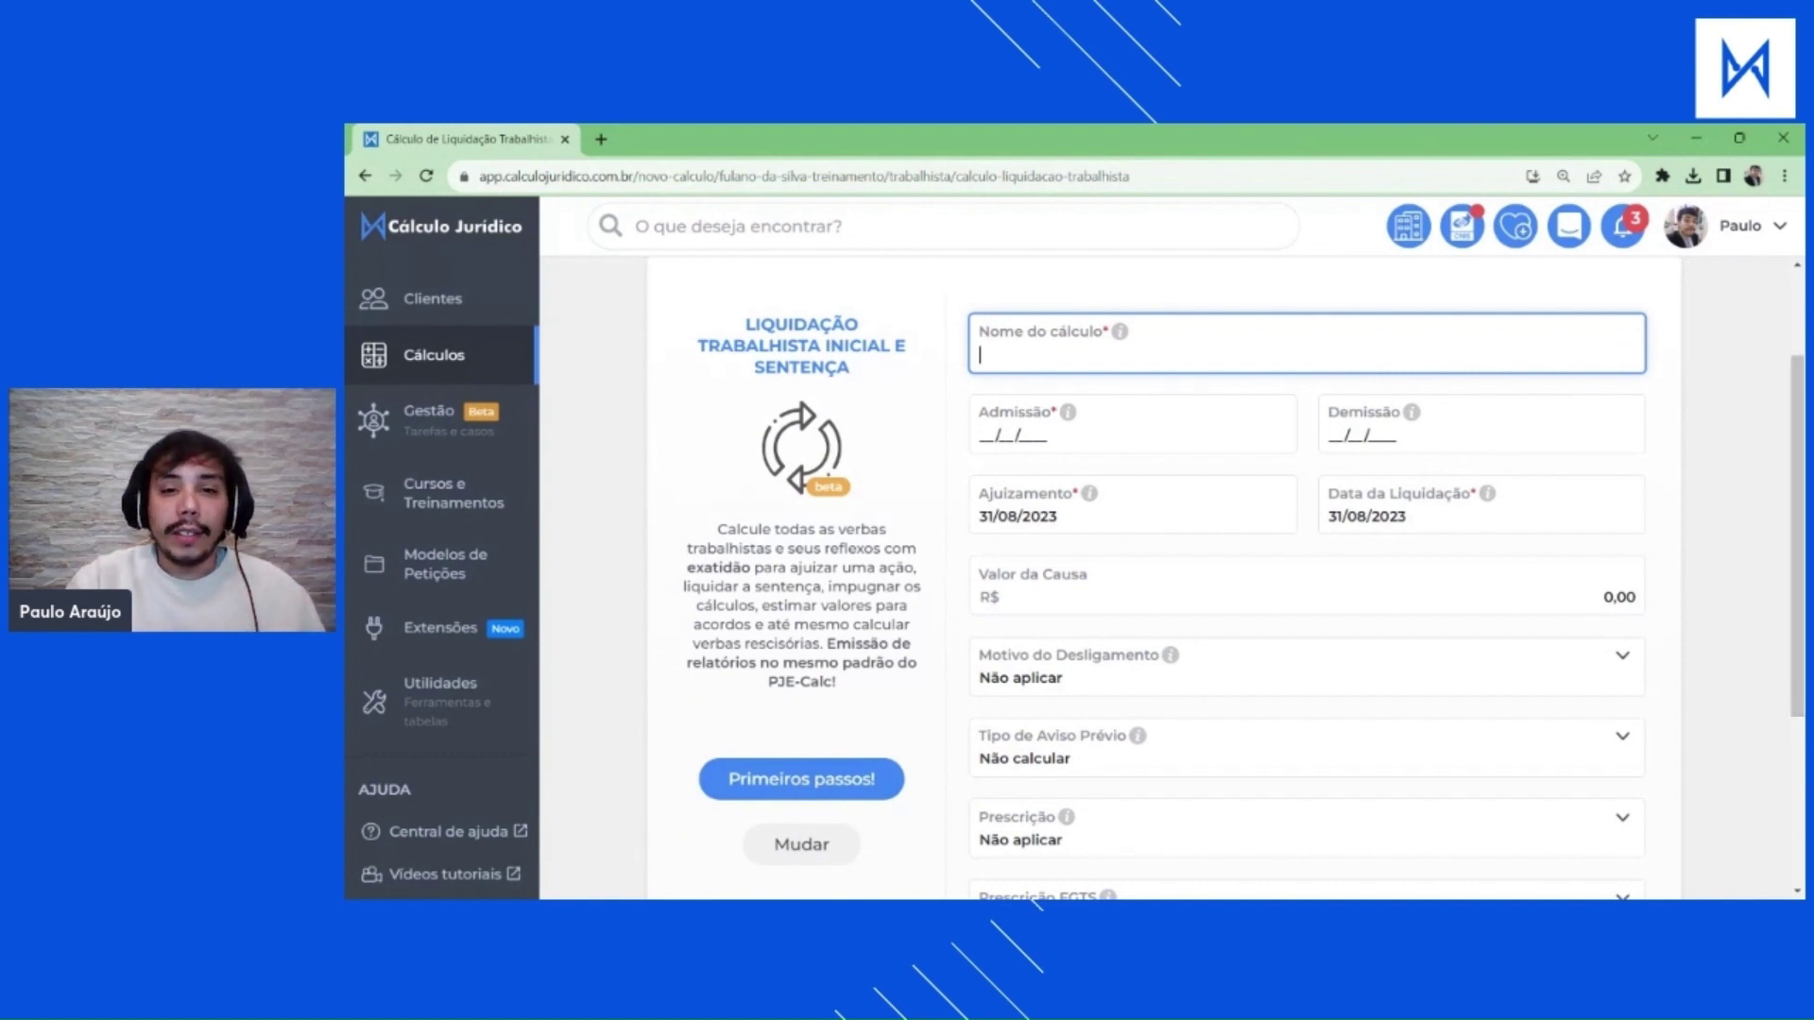
click(1049, 436)
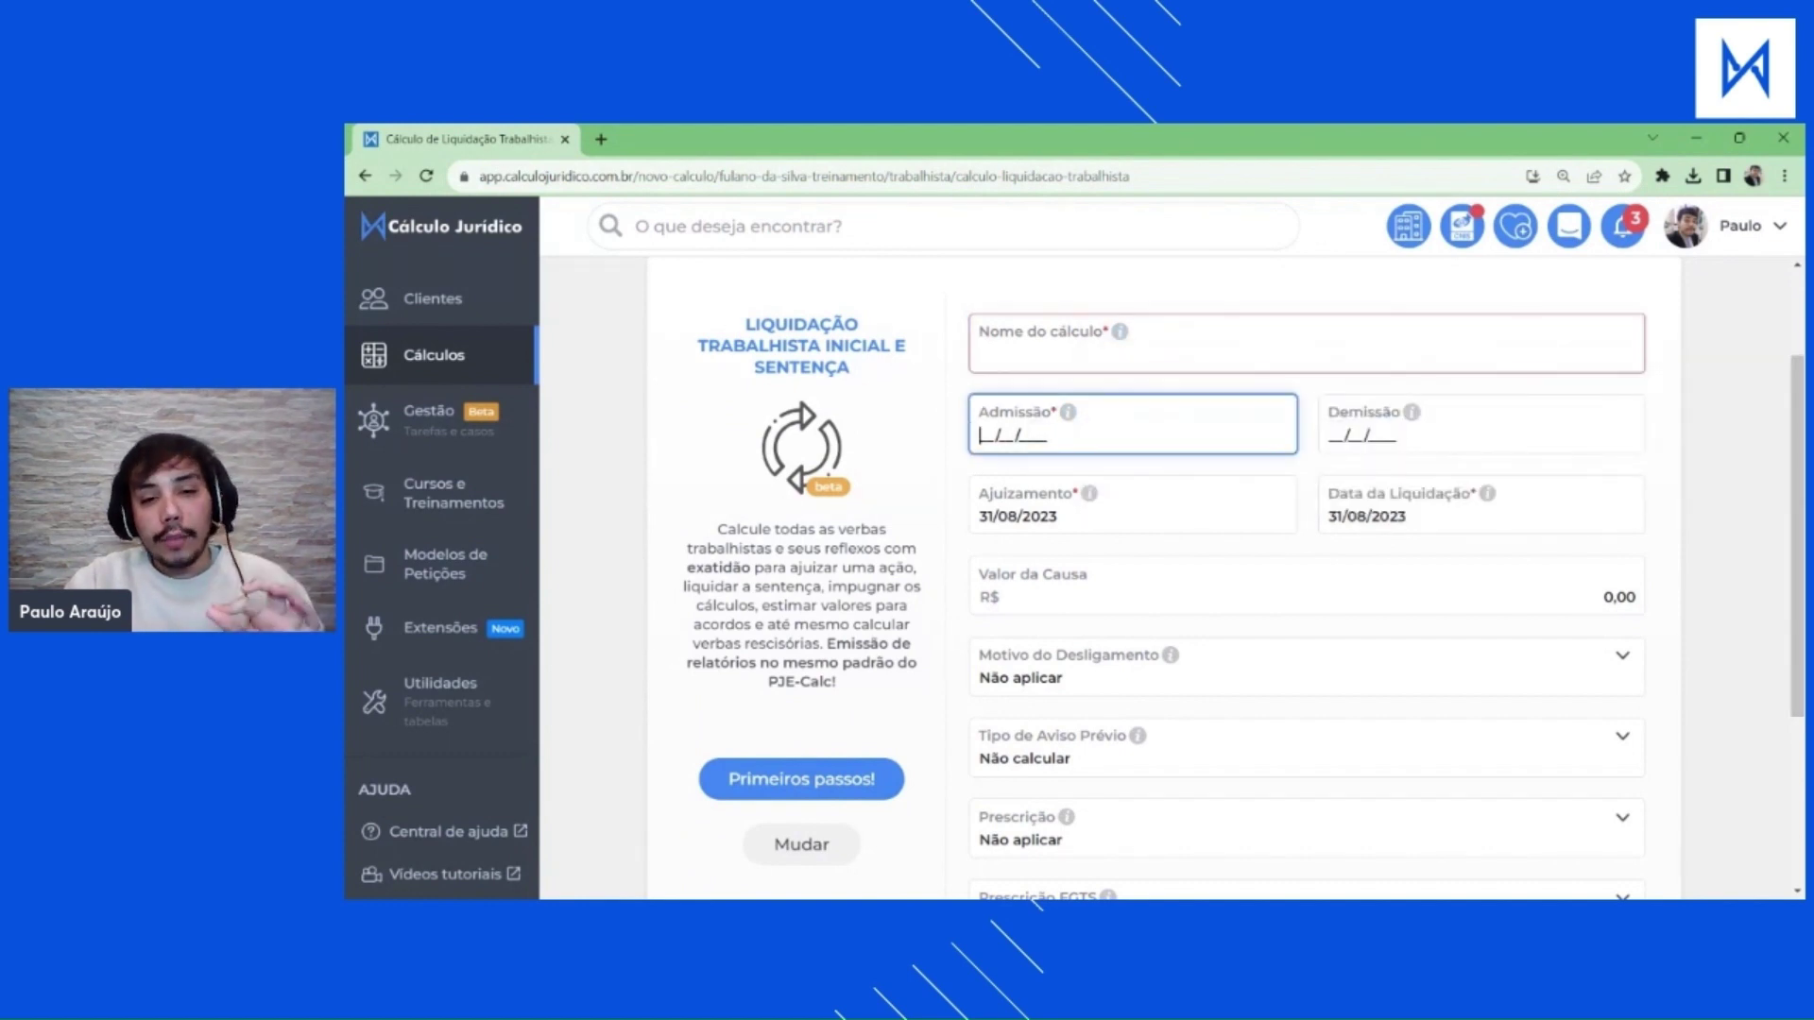
click(1032, 515)
click(1455, 515)
click(1722, 488)
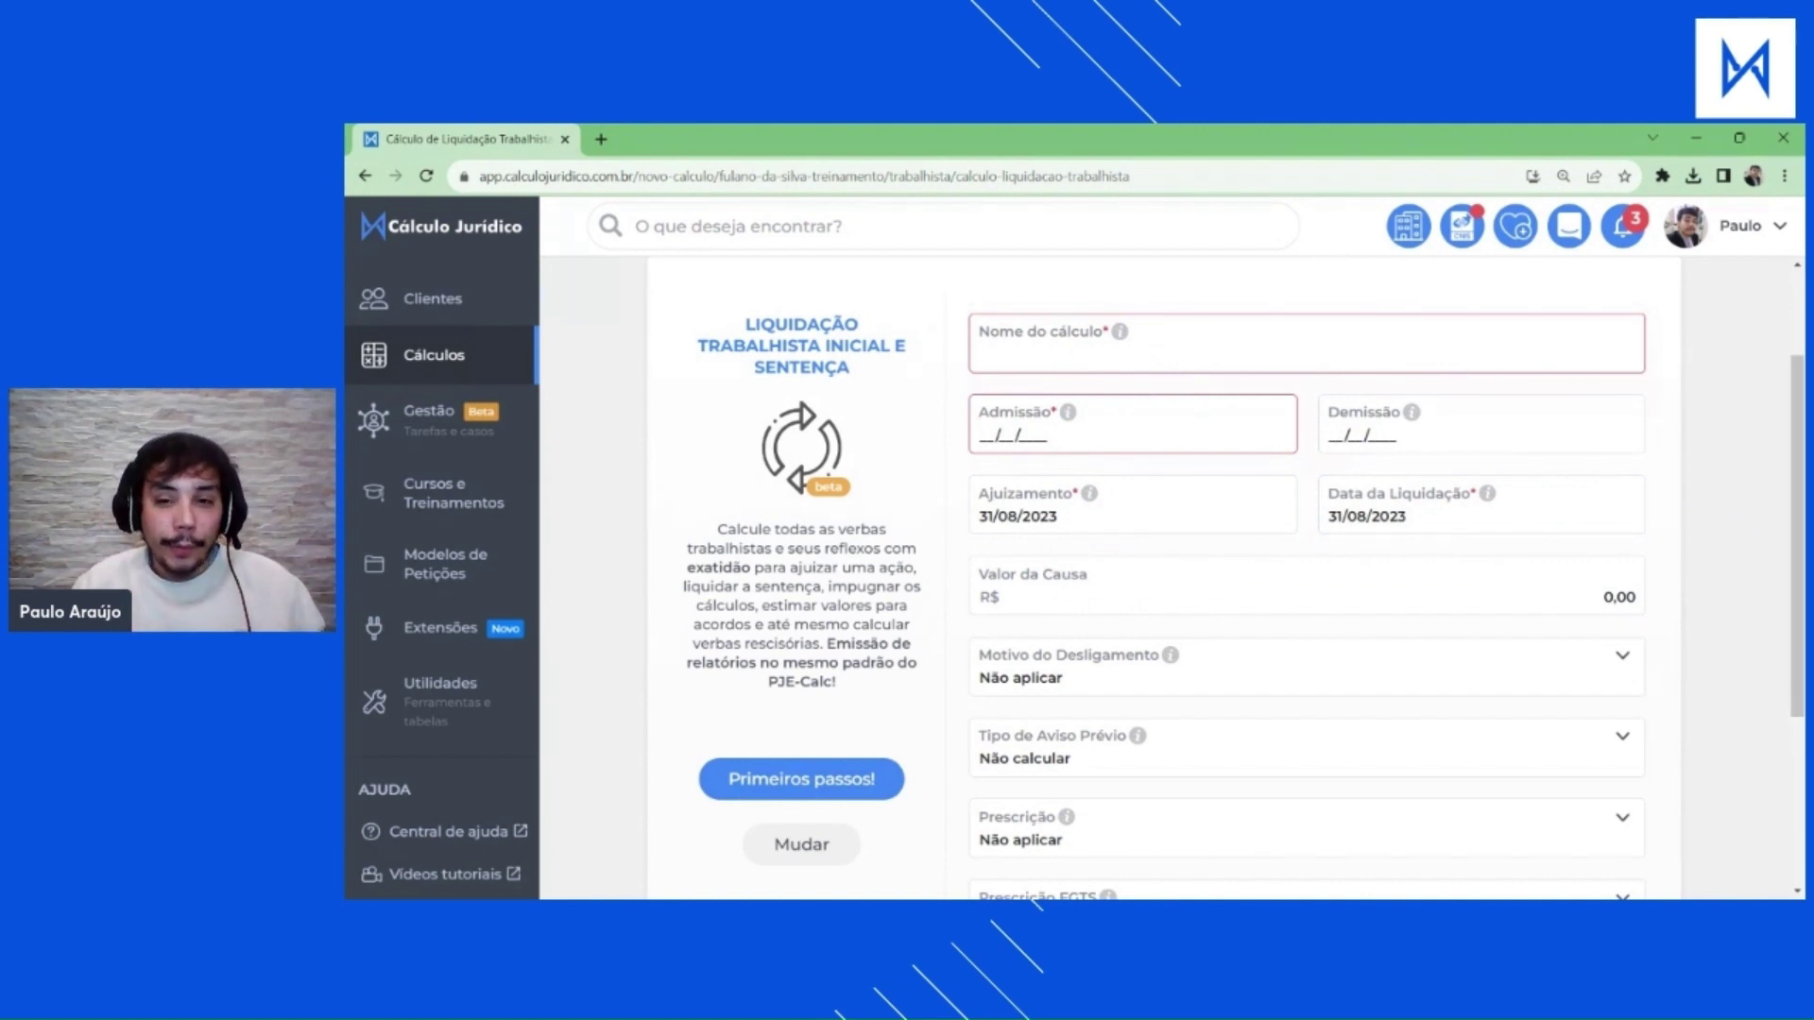
click(1362, 436)
click(1701, 427)
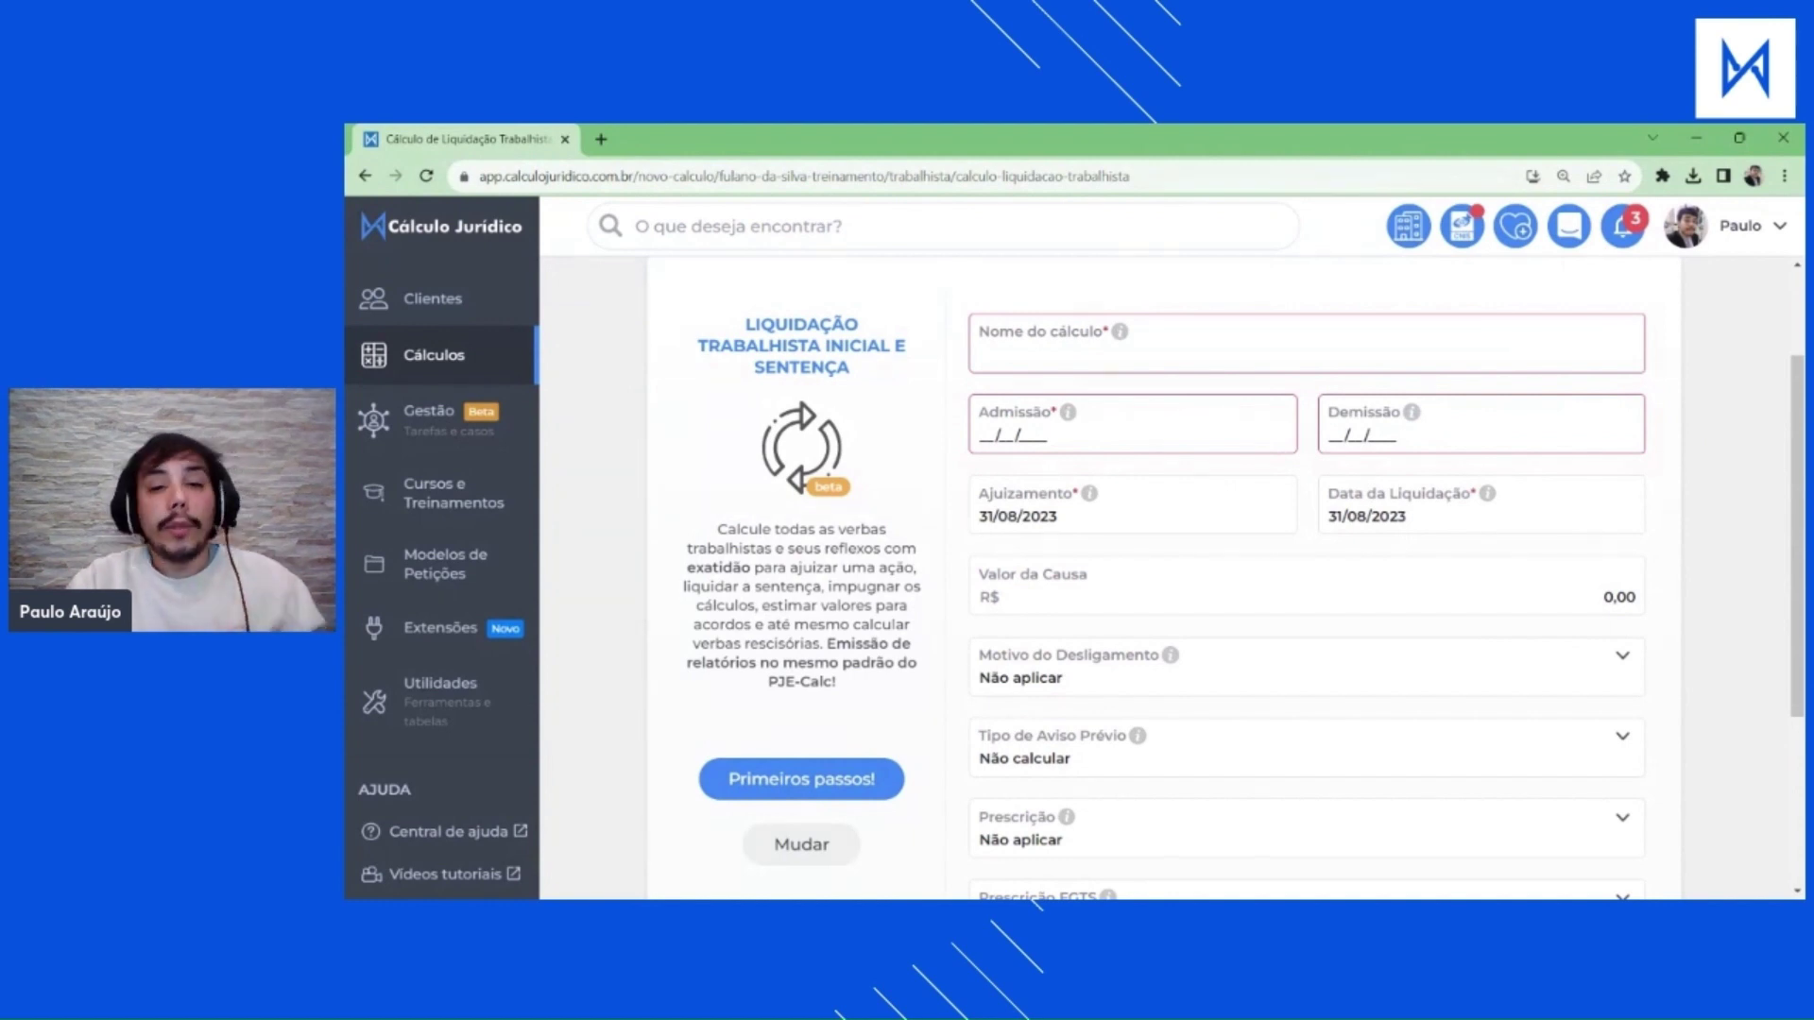
click(980, 355)
click(1710, 452)
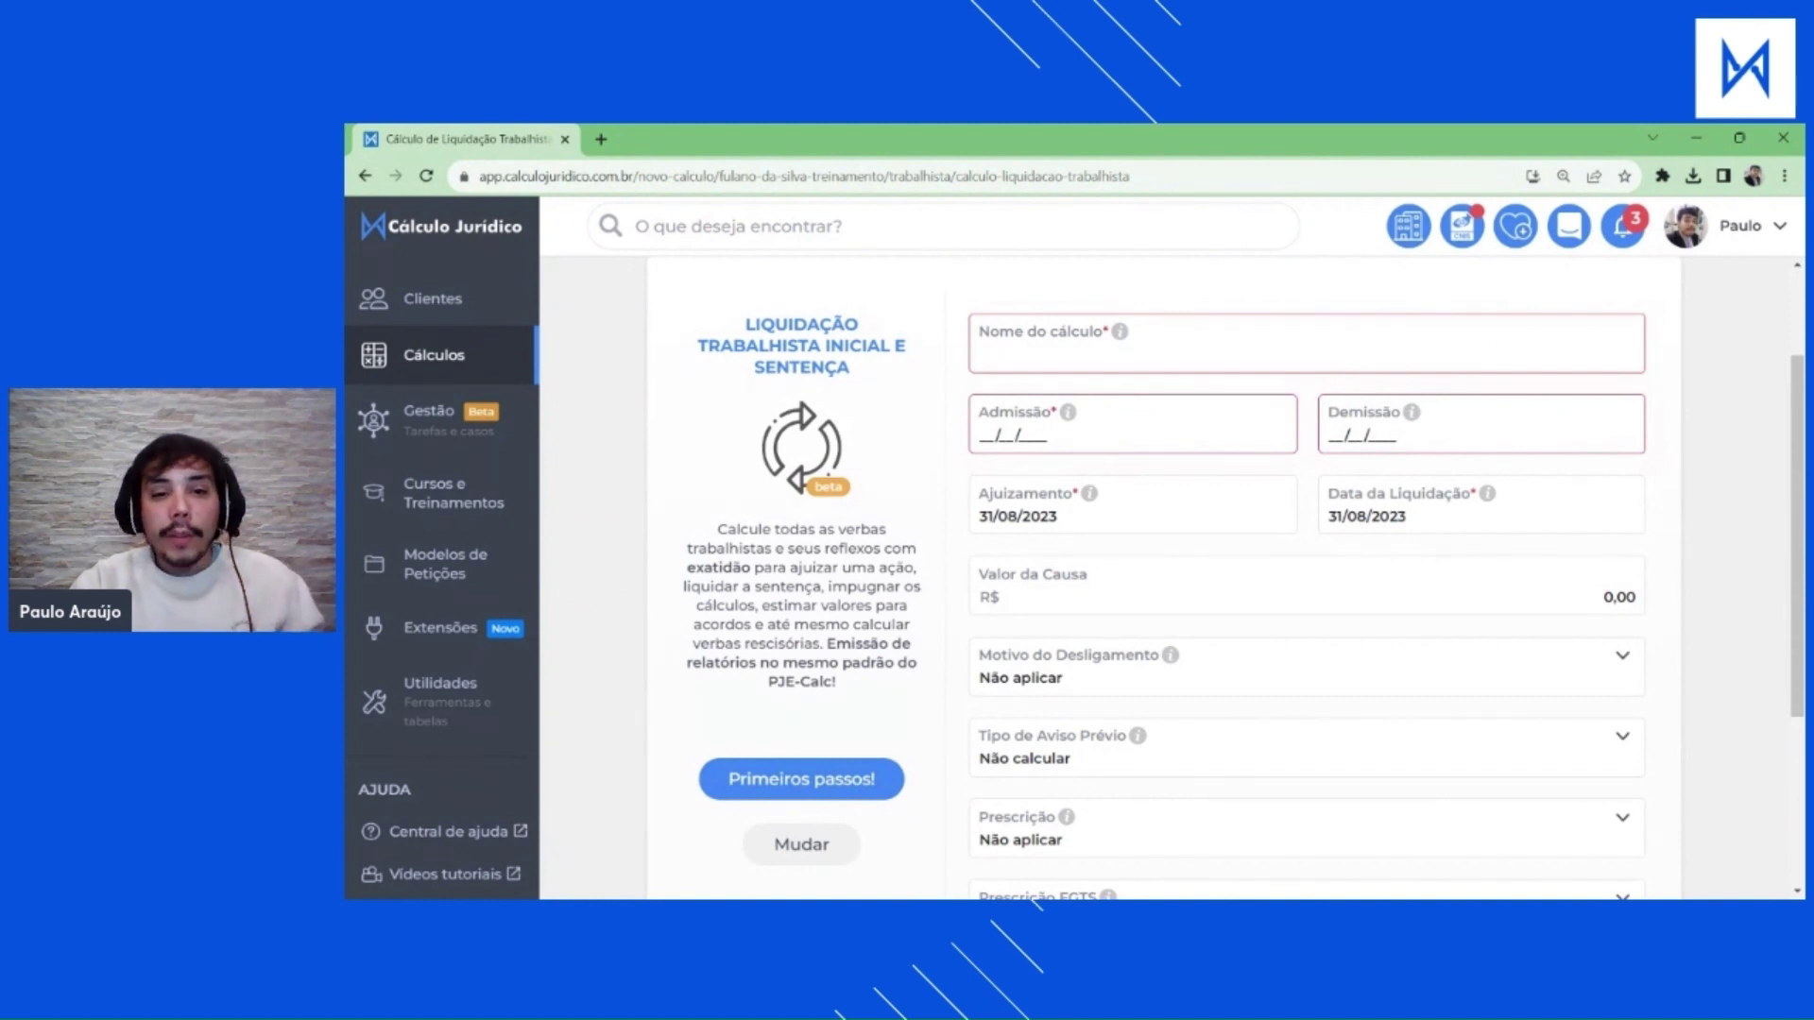
Name the calculation "Cálculo de Inicial do Cliente X - 31-08".
click(980, 355)
text(Cálc)
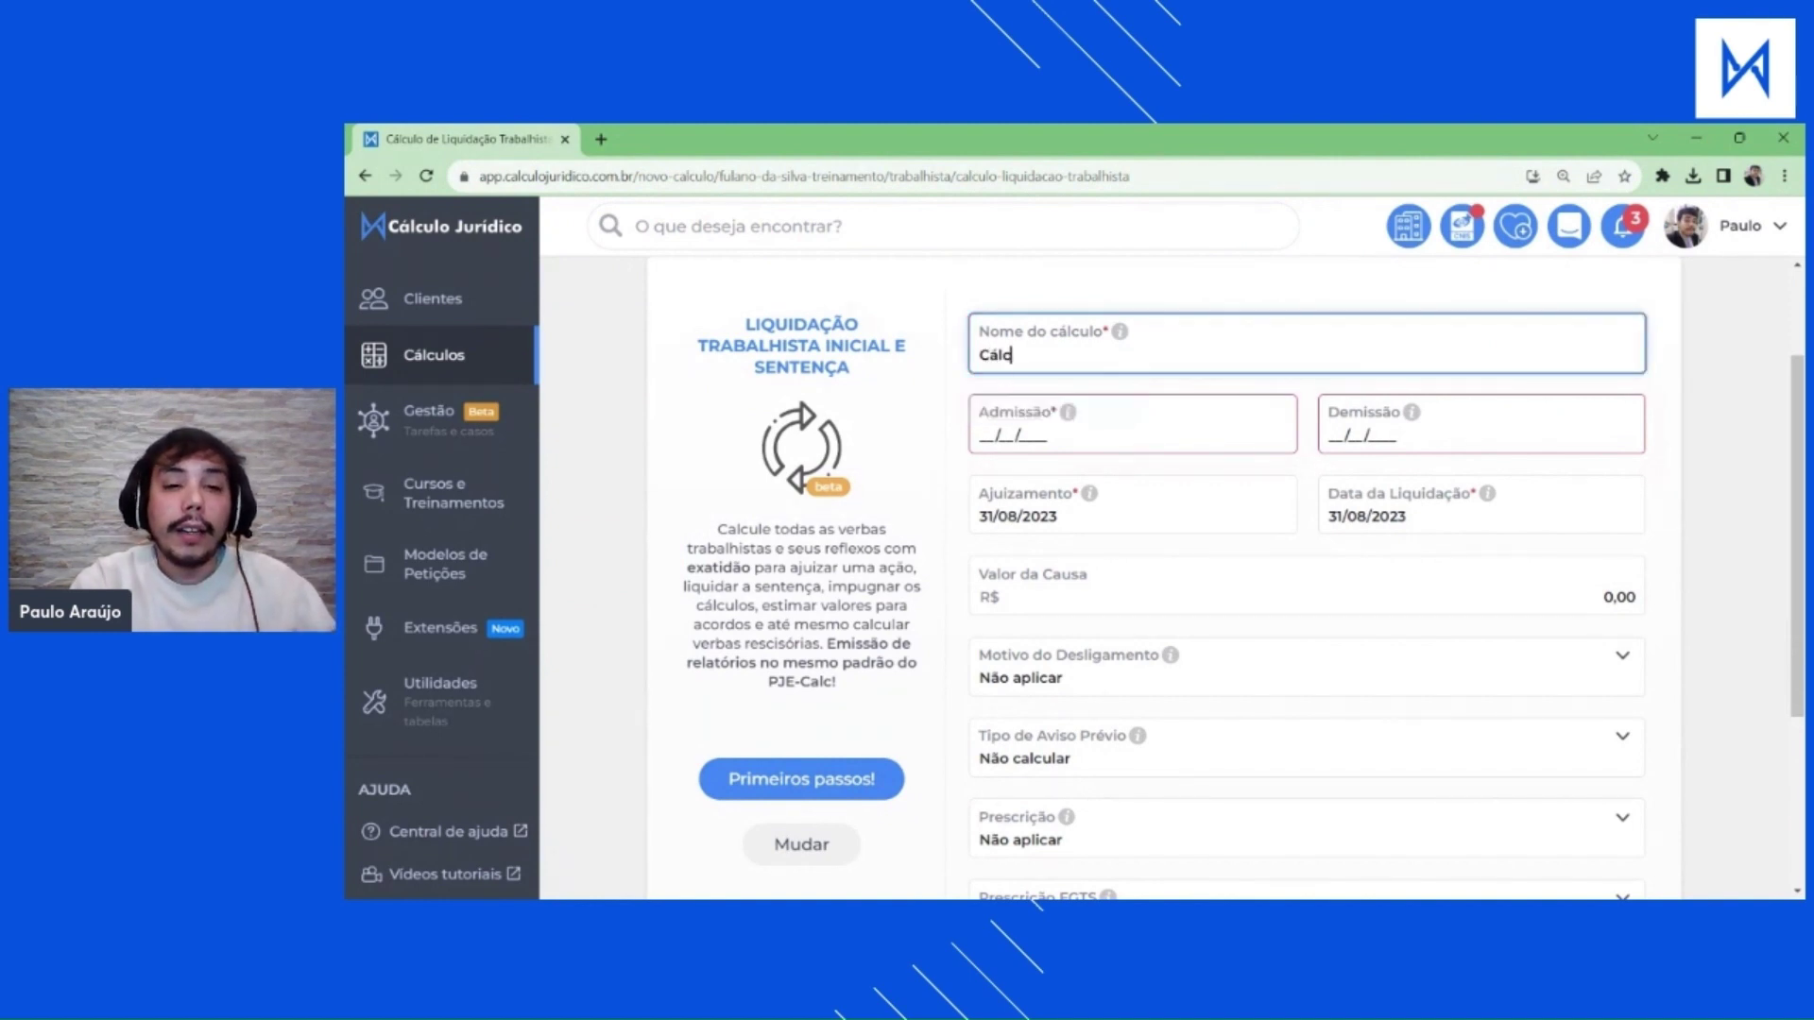
text(ulo de Inicial do )
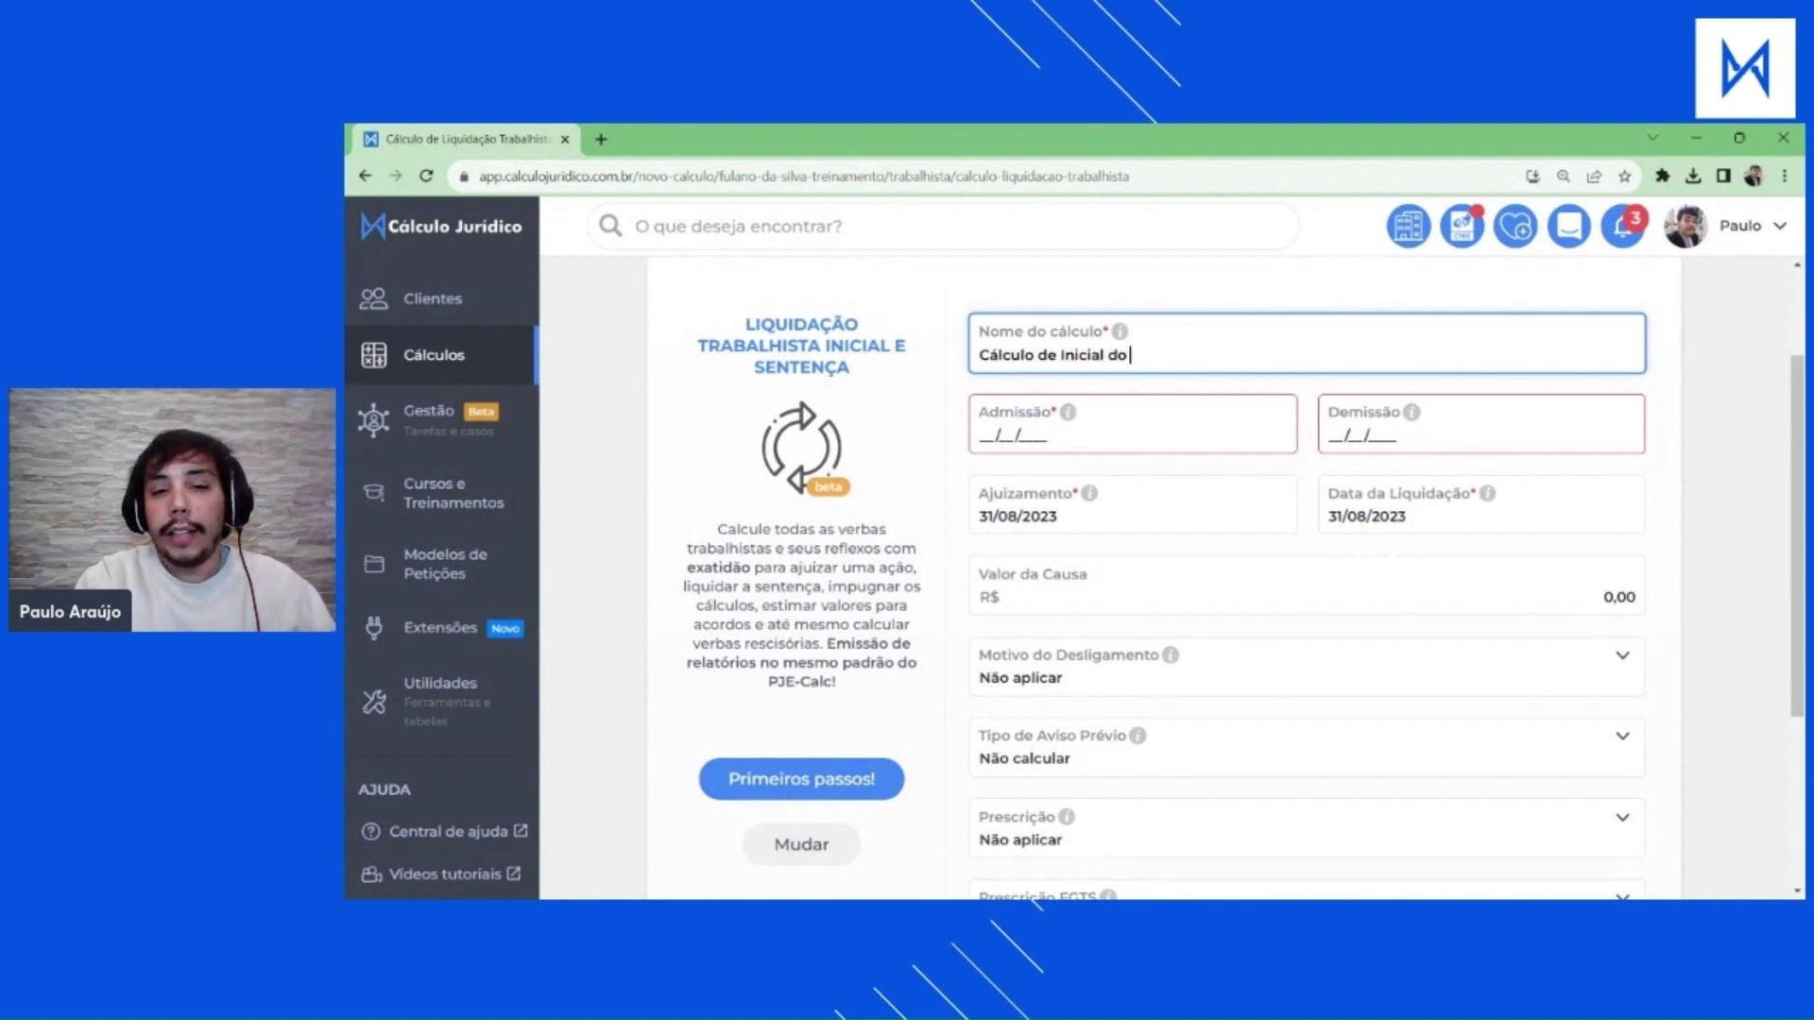
text(Cliente X - 31-08)
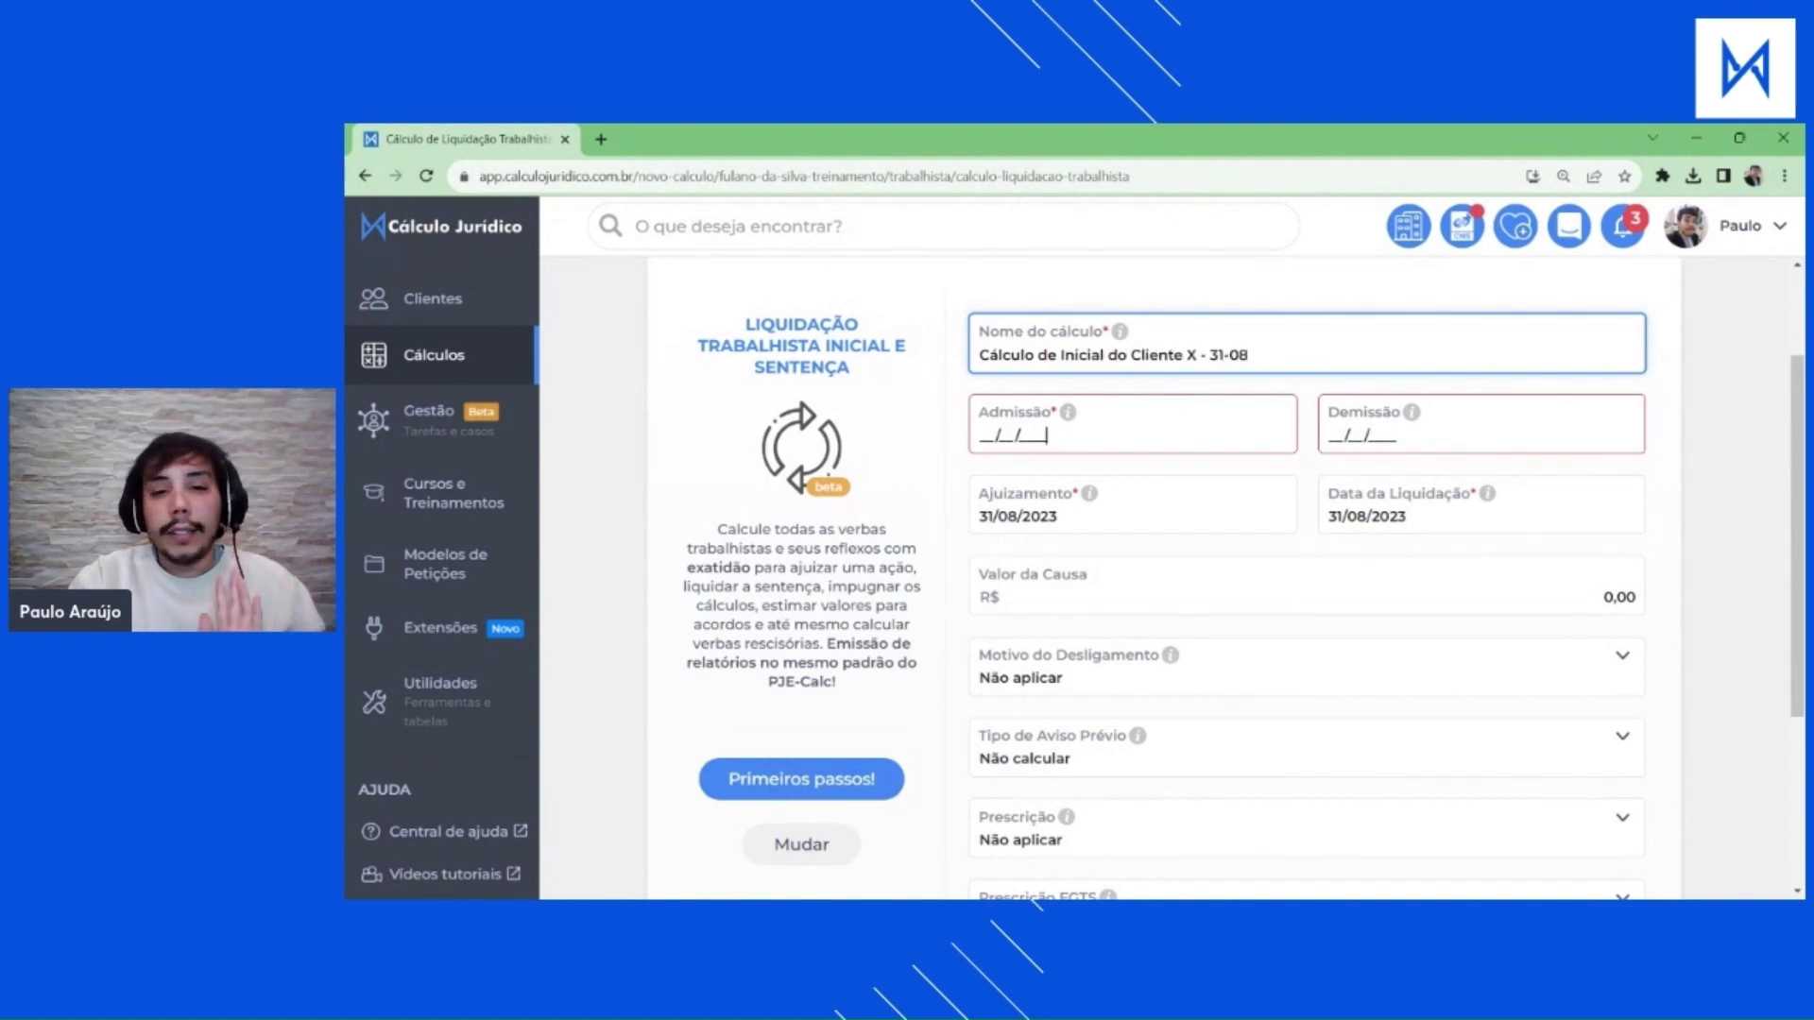
Set the Admissão date to 07/03/2016 and the Demissão date to 19/10/2018.
click(1040, 434)
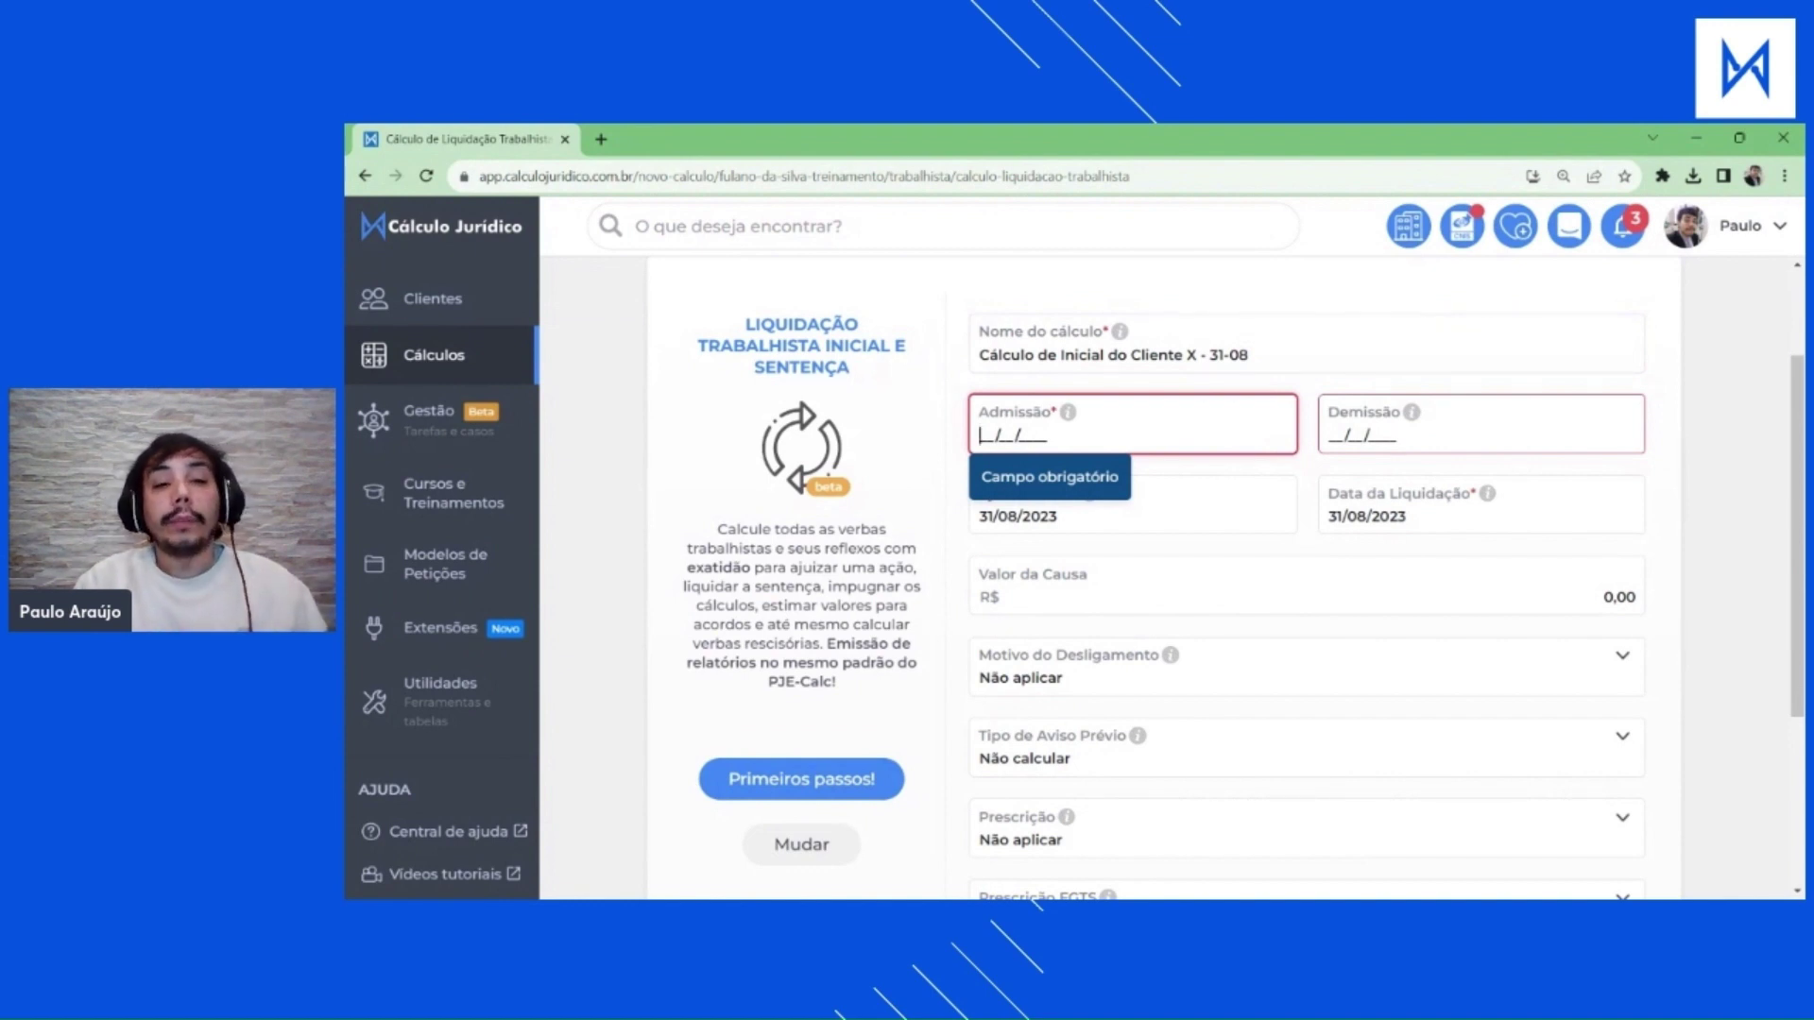
text(07032018)
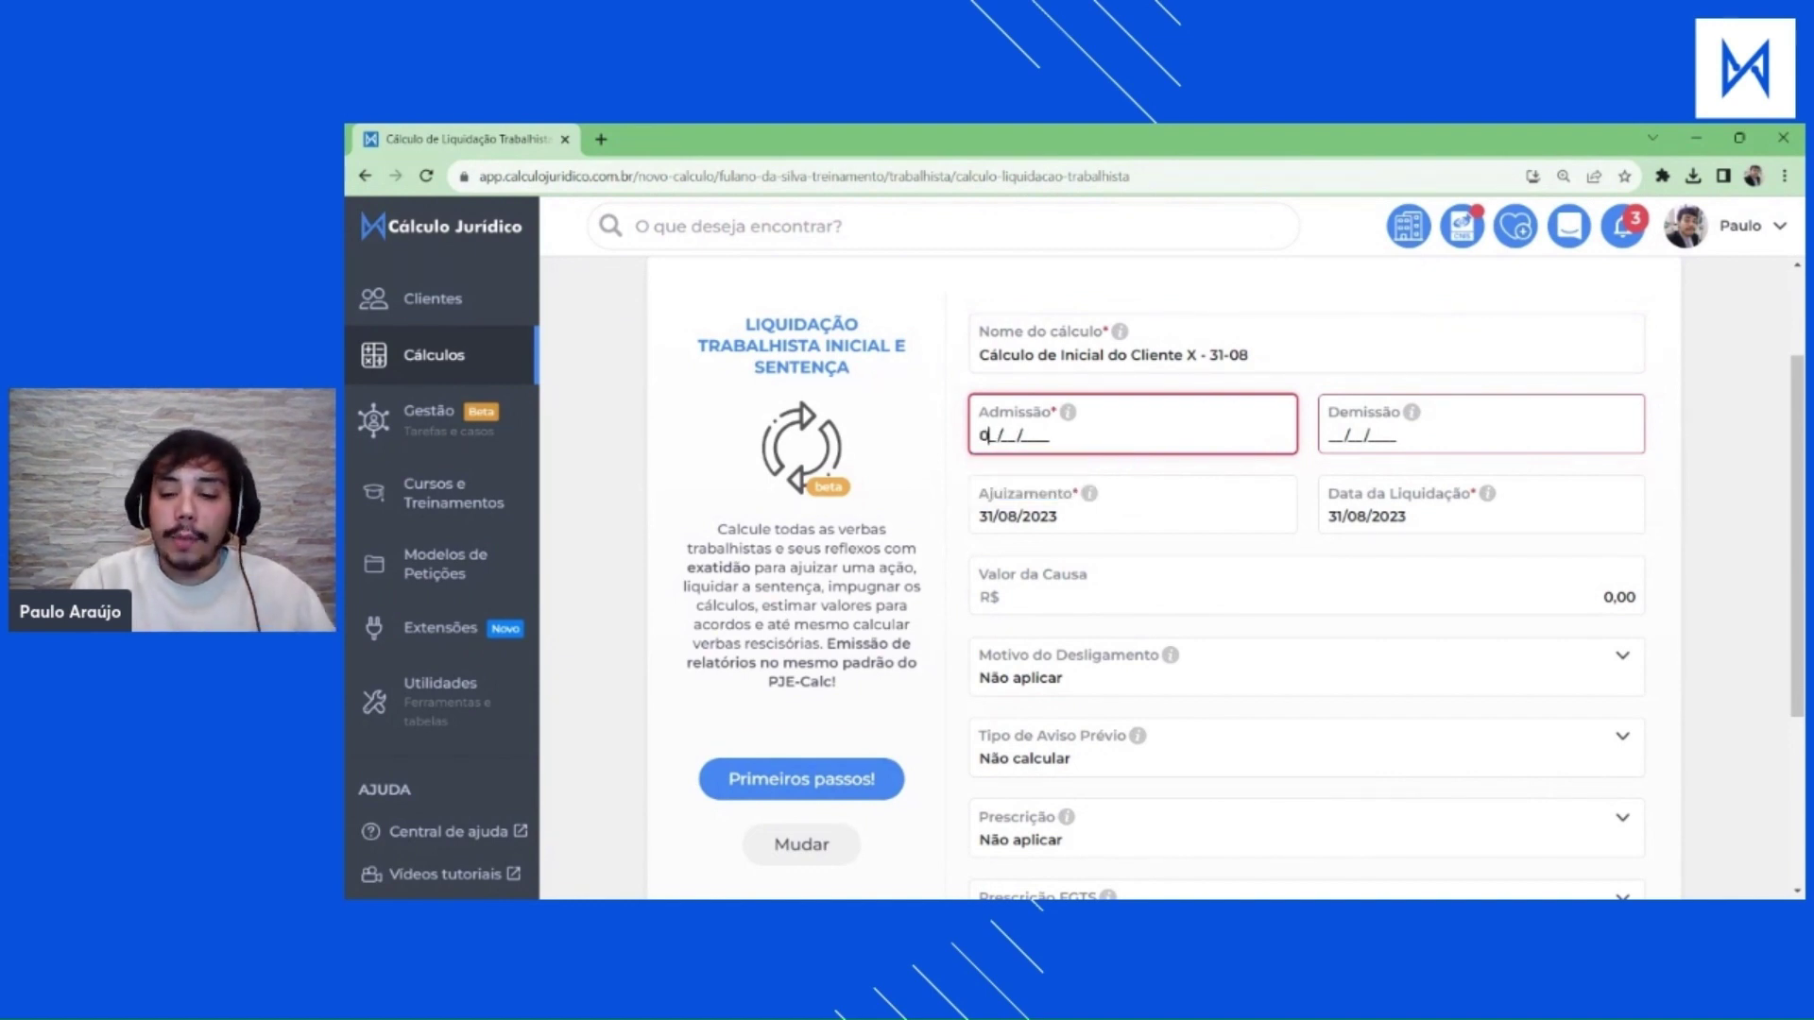
click(1411, 412)
key(Tab)
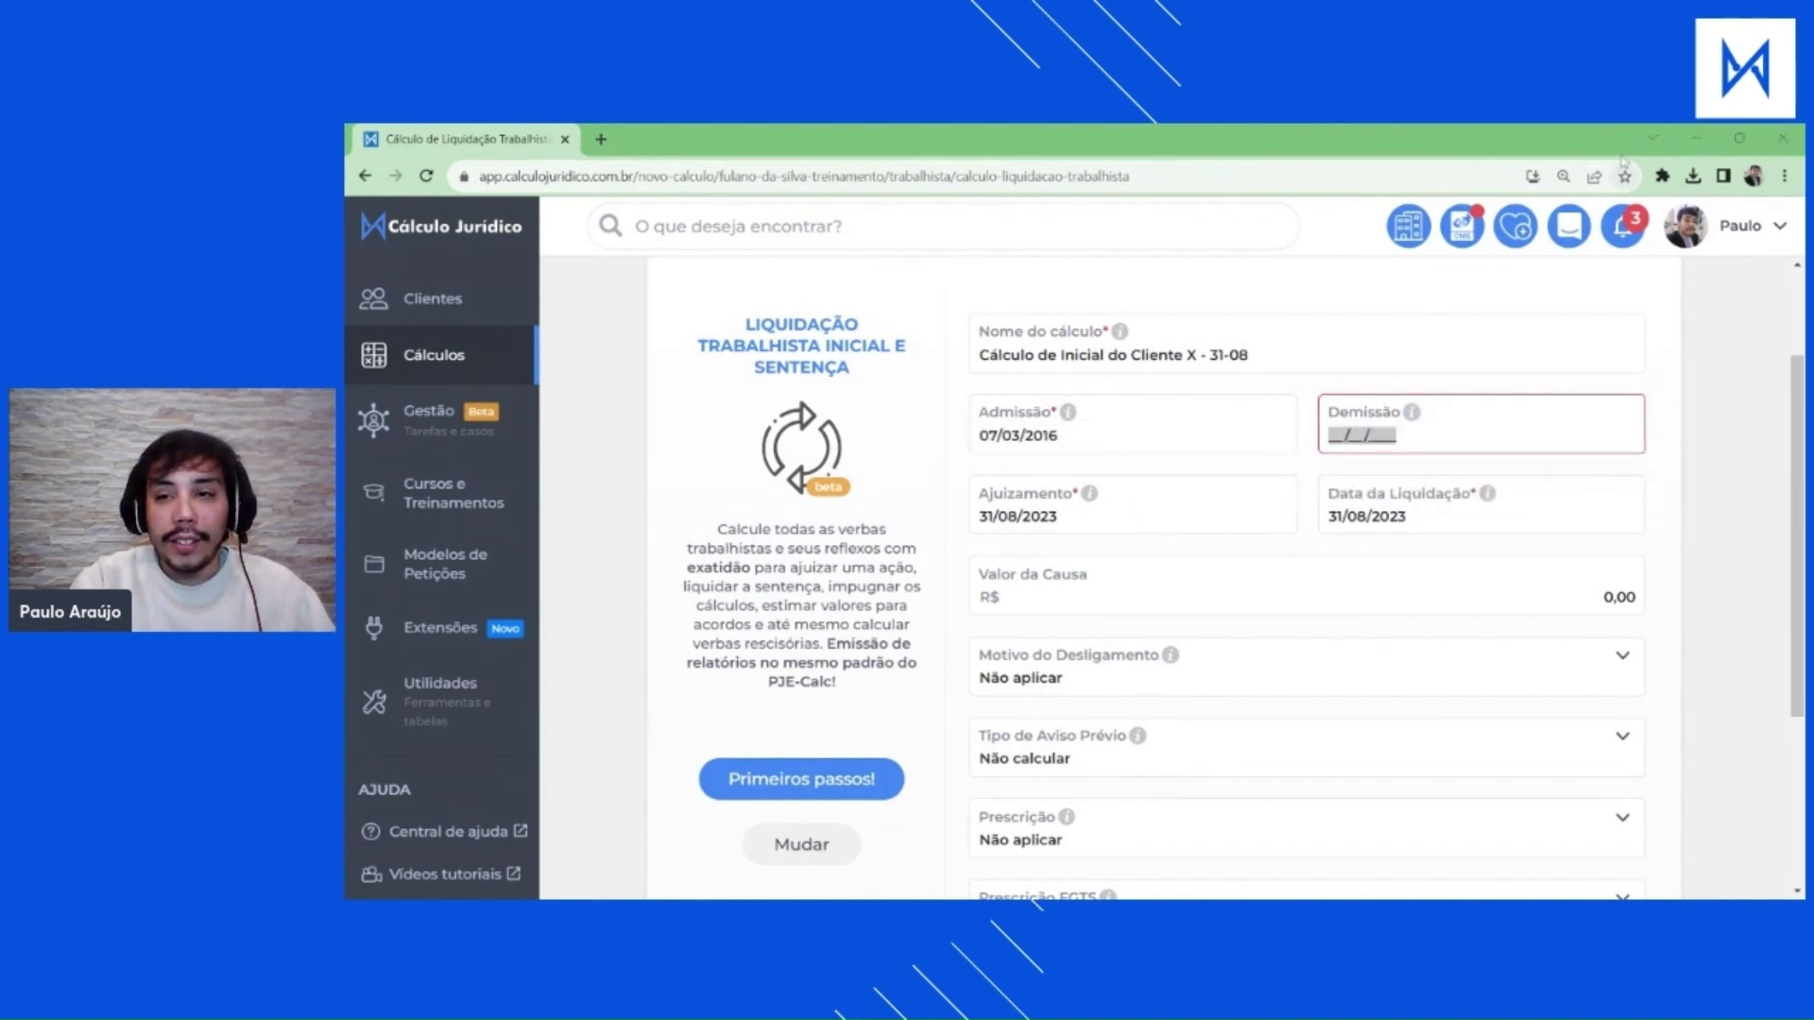
double_click(1381, 436)
text(19102018)
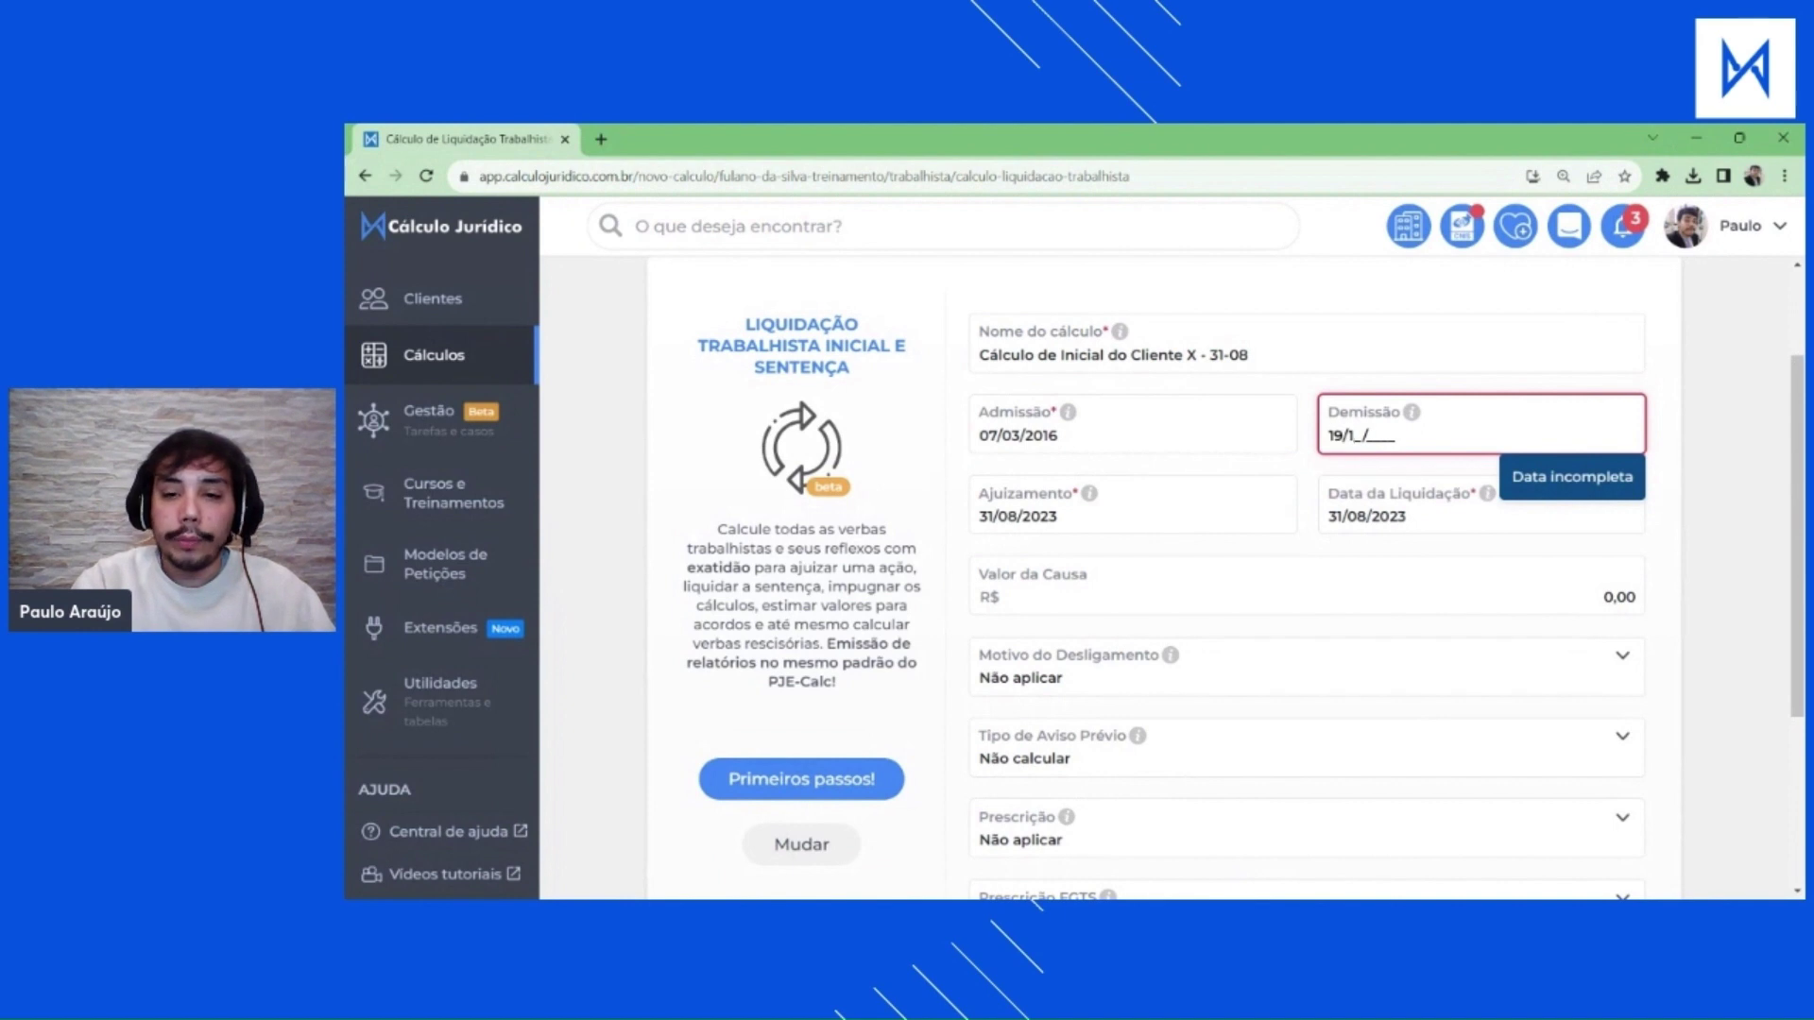
key(Tab)
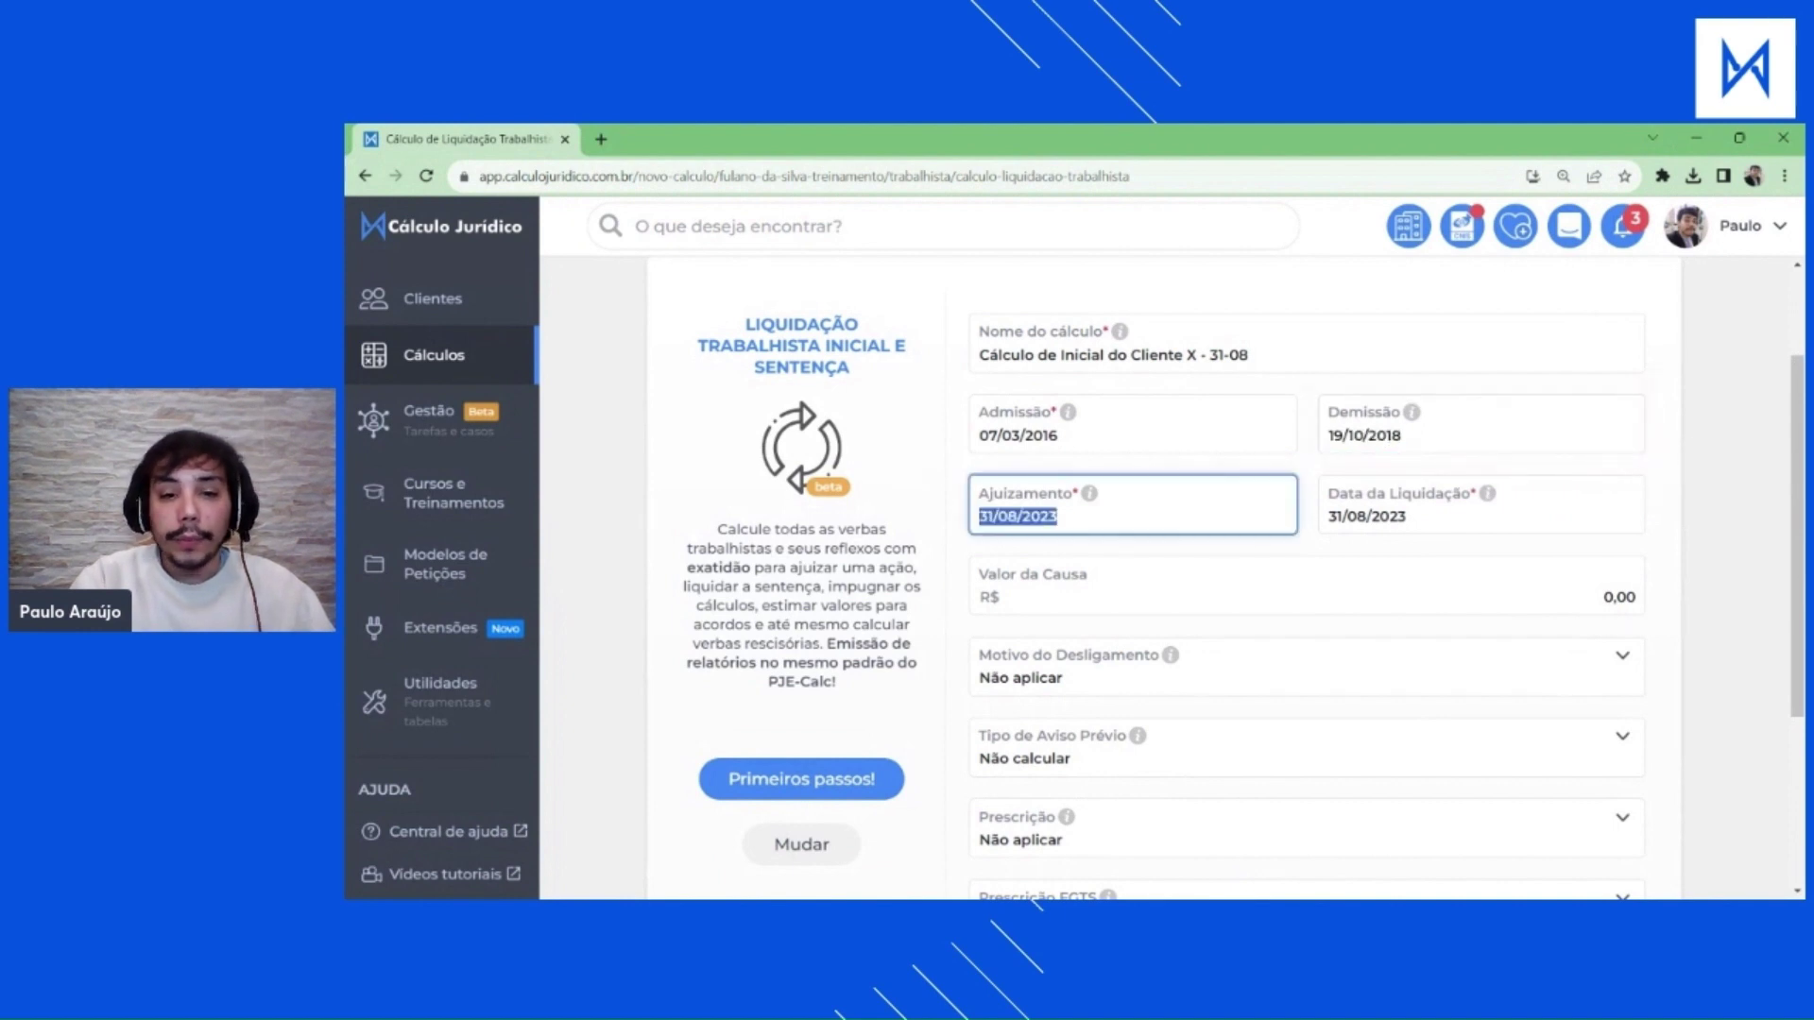
Set both the Ajuizamento date and the Data da Liquidação to 02/05/2019.
key(alt+Tab)
key(alt+Tab)
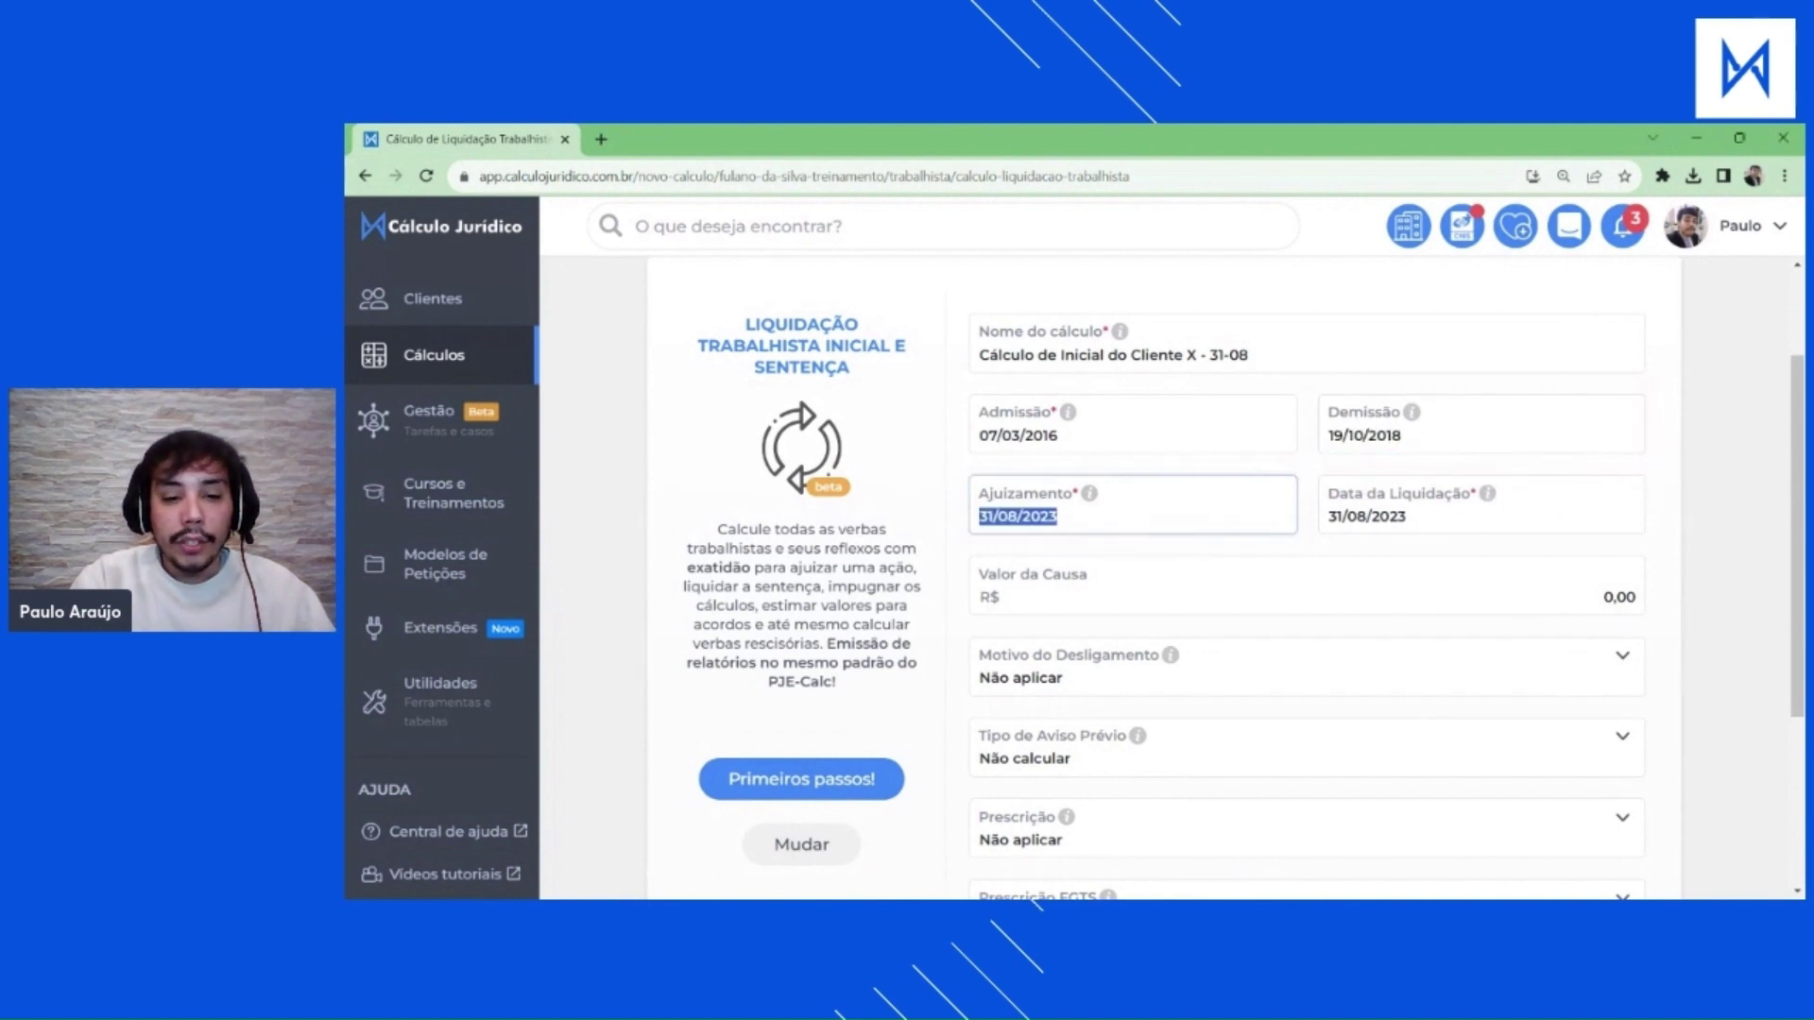
text(02052019)
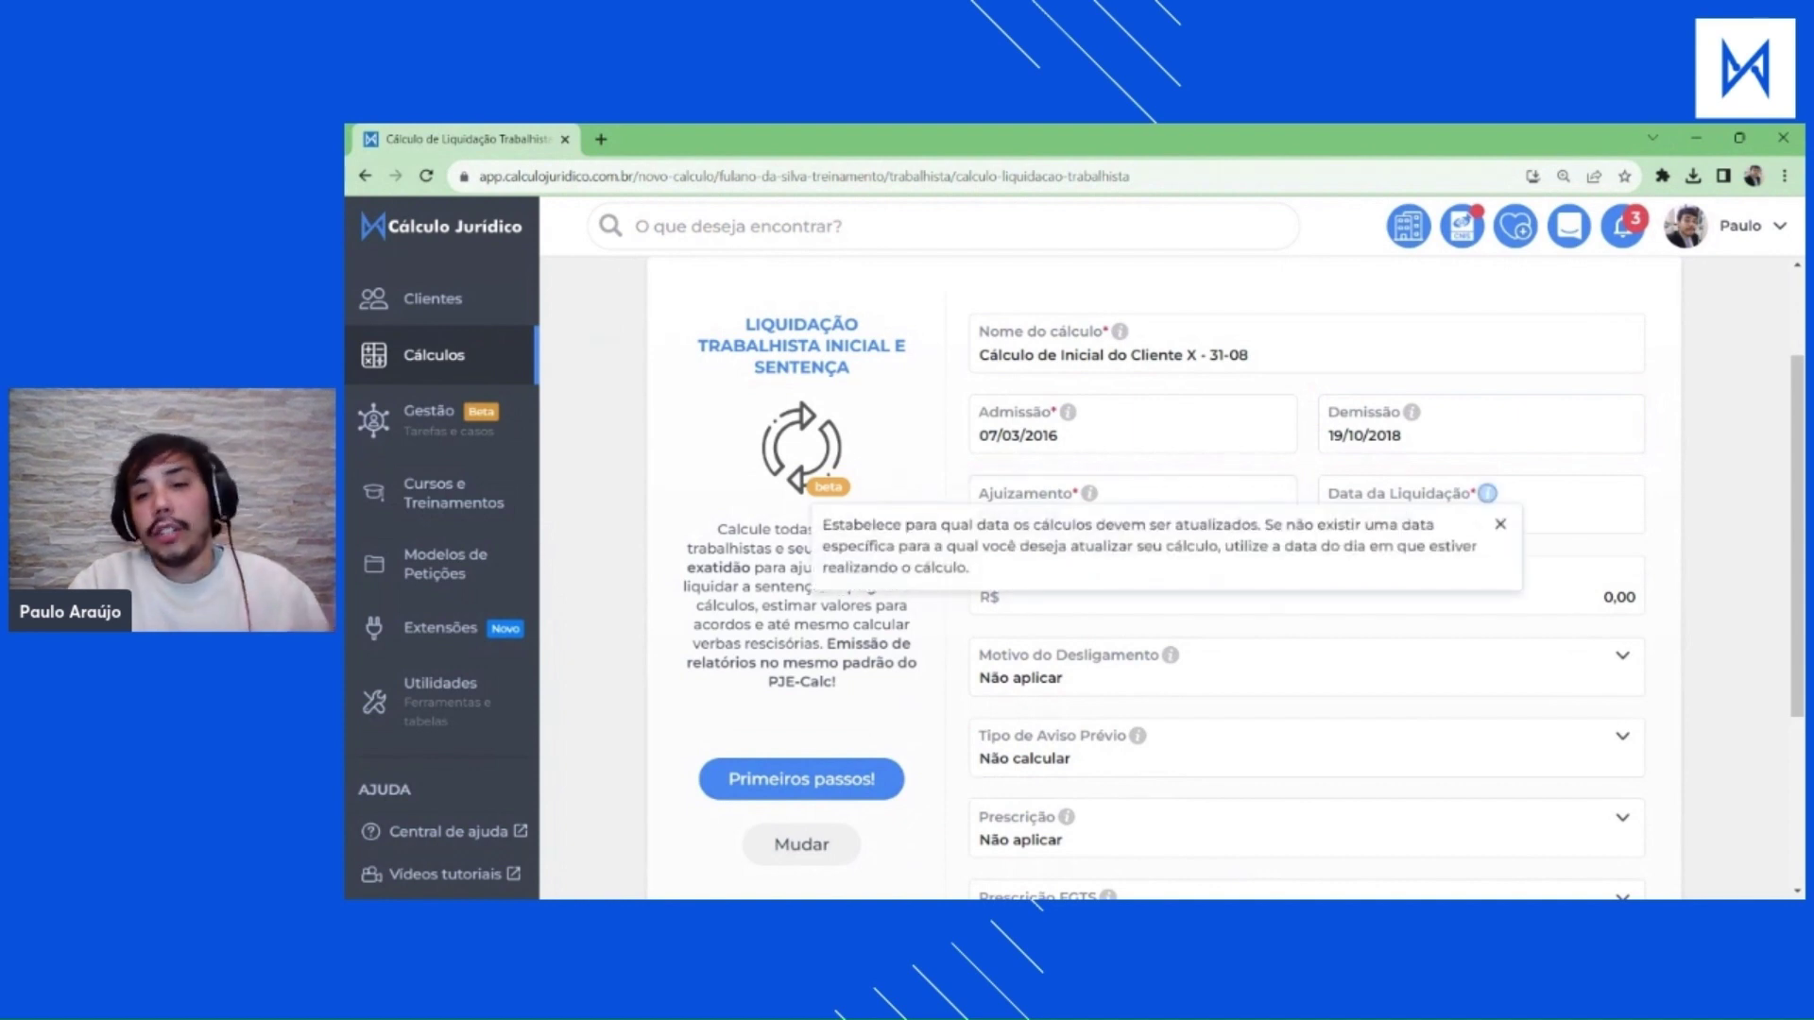
key(Tab)
text(22052019)
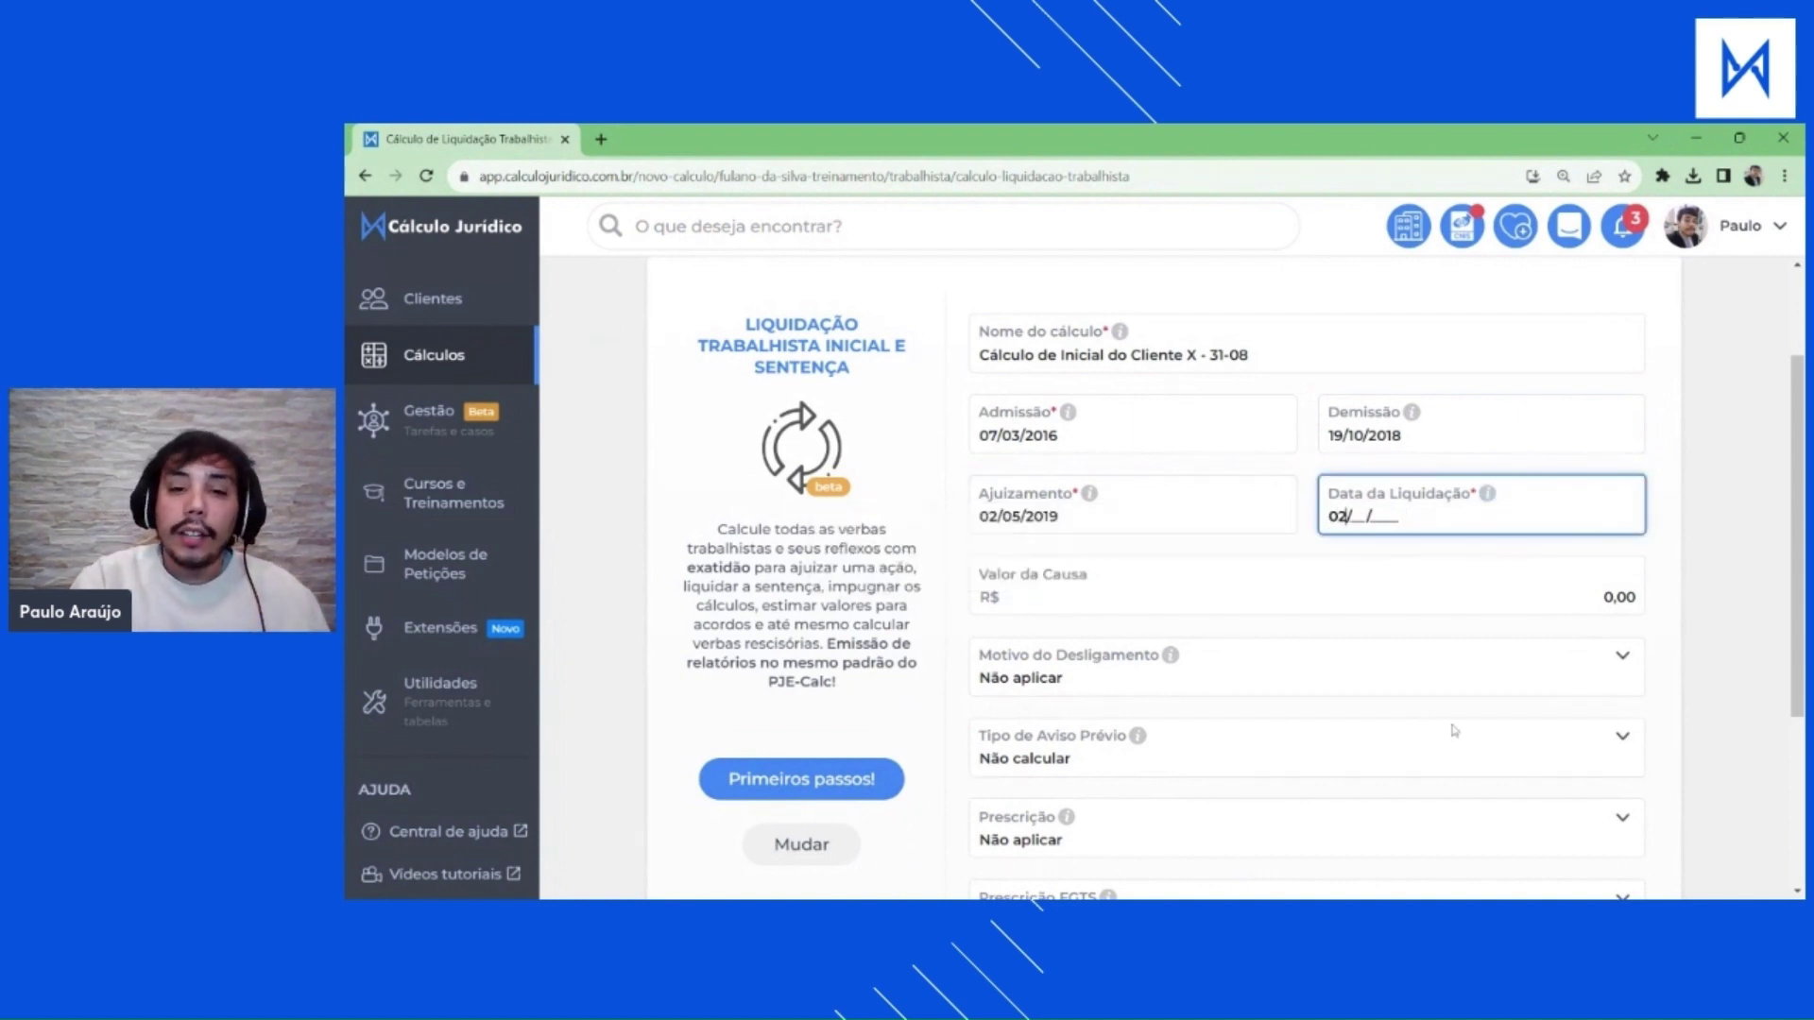
click(1753, 548)
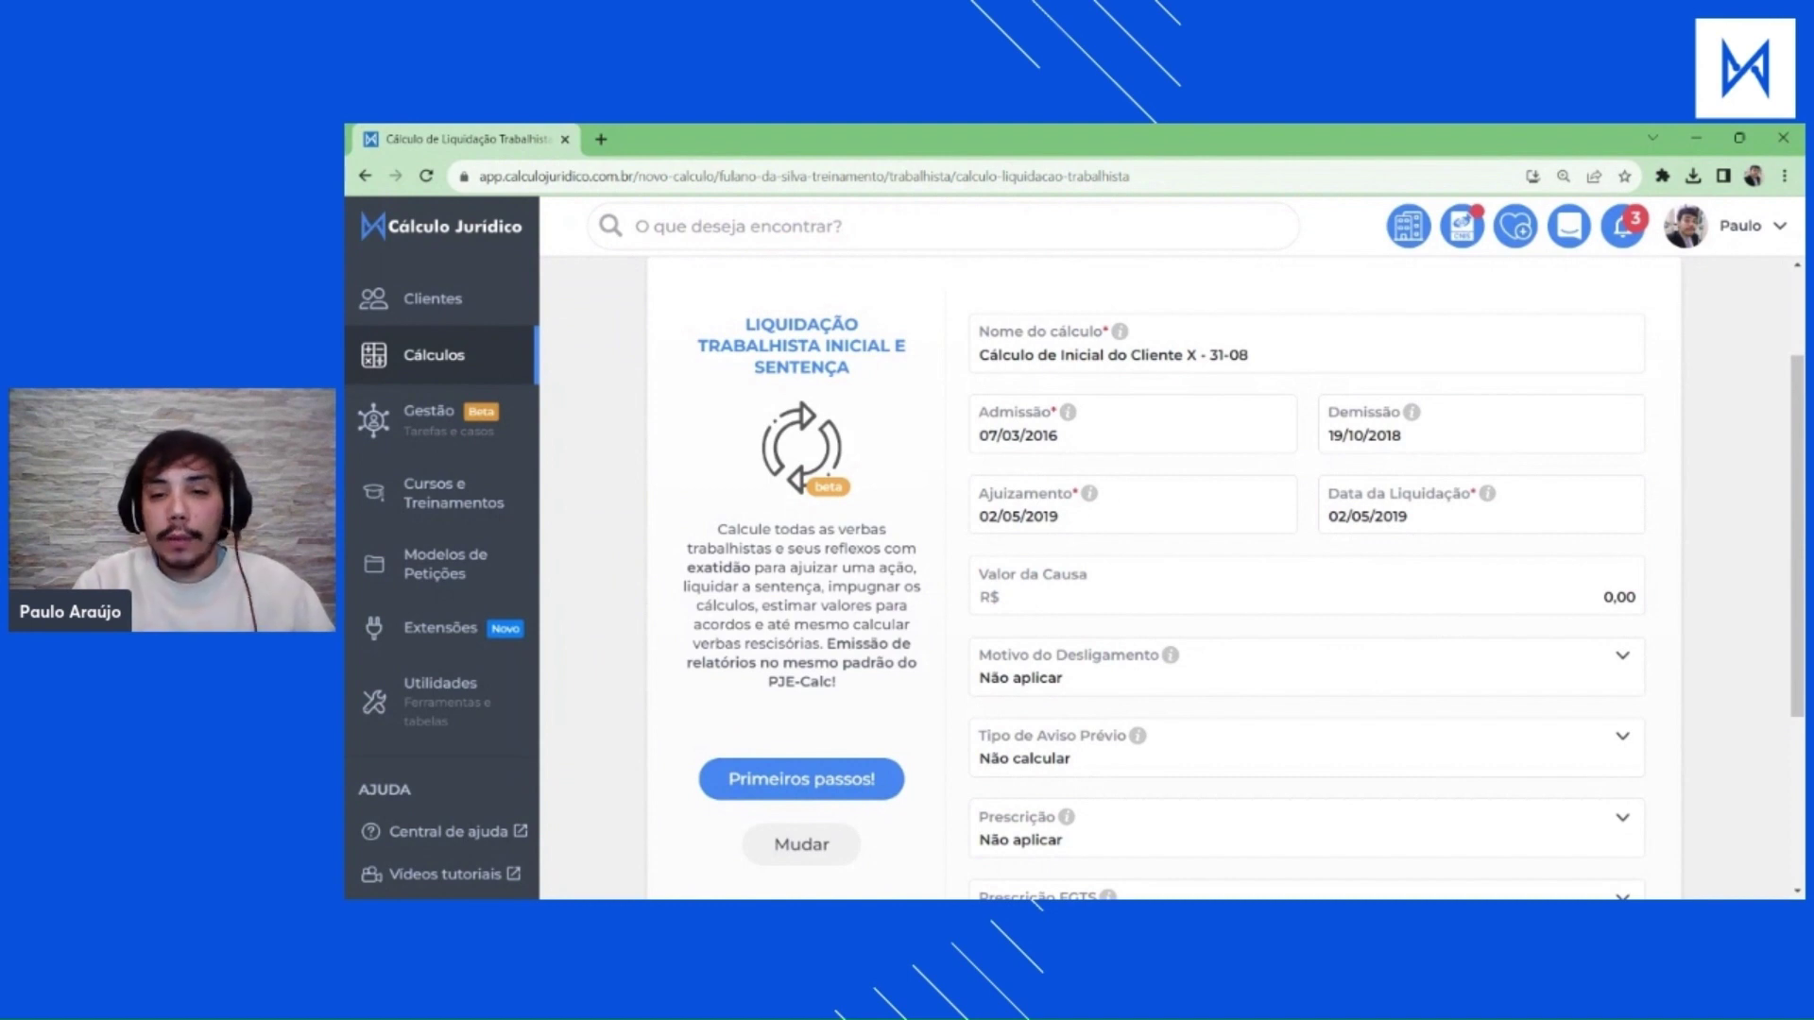
Set both Prescrição and Prescrição FGTS to "Quinquenal da data do ajuizamento".
scroll(1162, 576, down, 1)
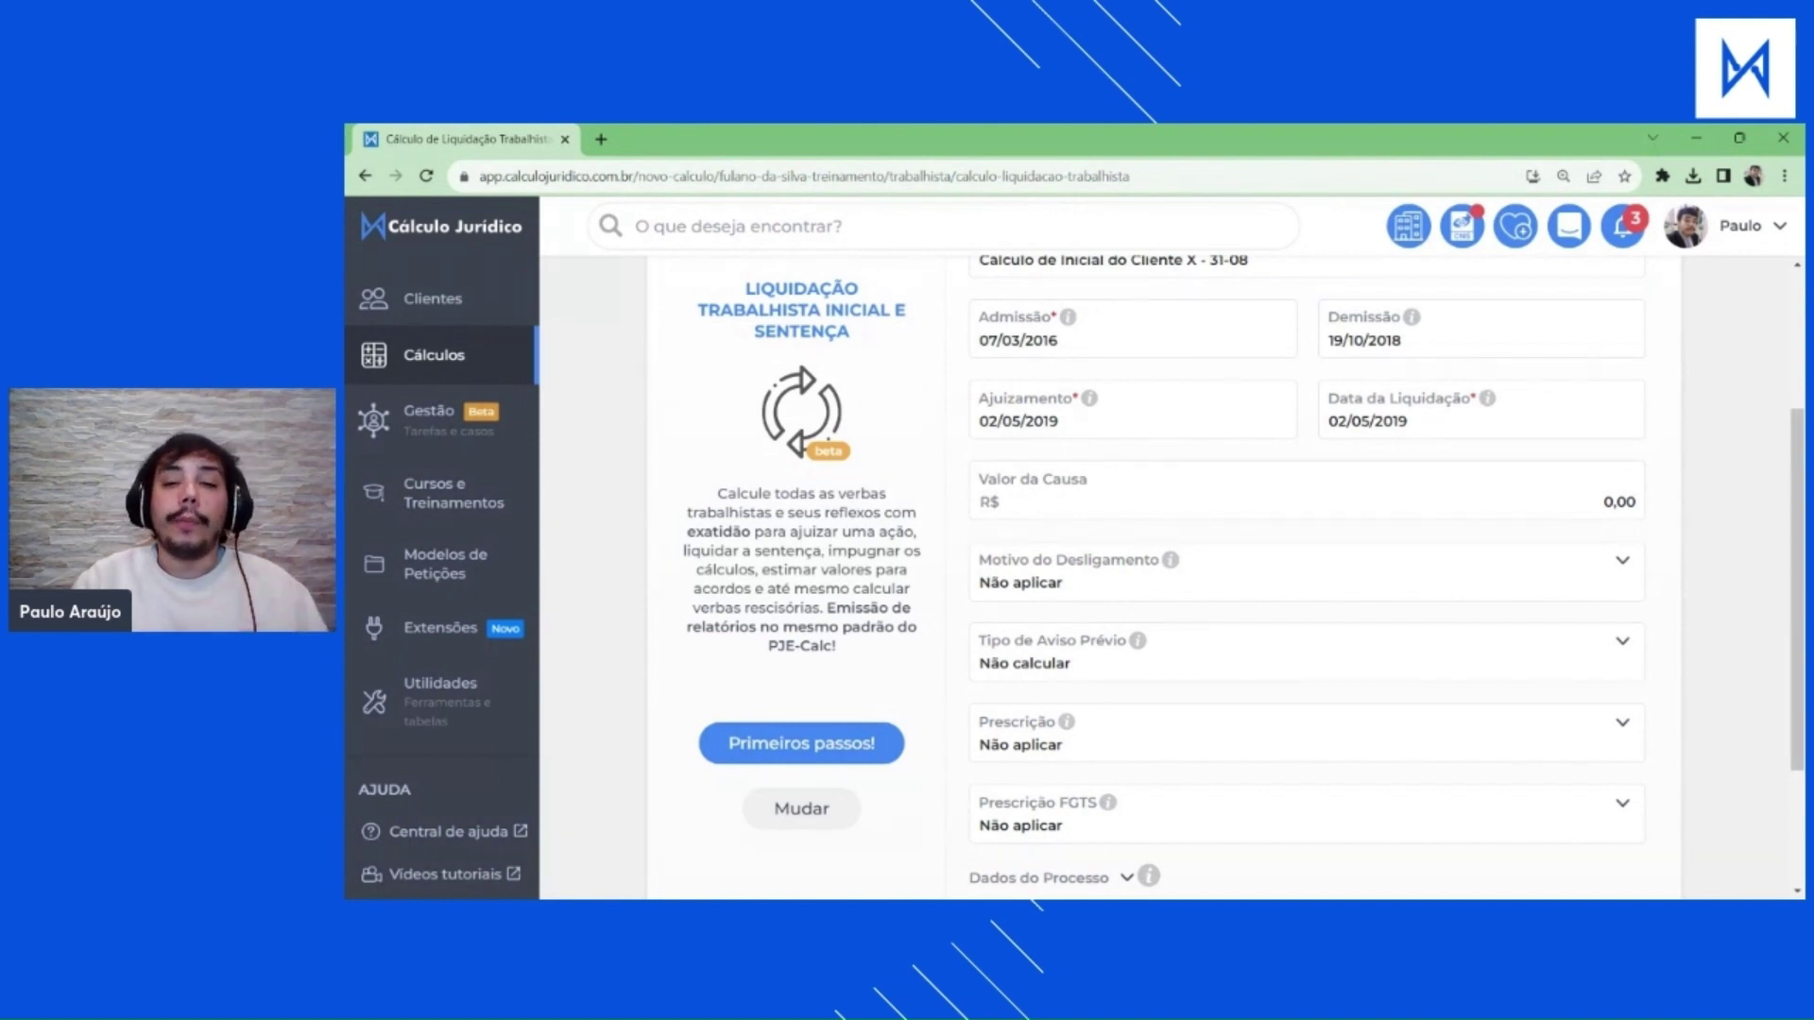
scroll(1337, 567, down, 1)
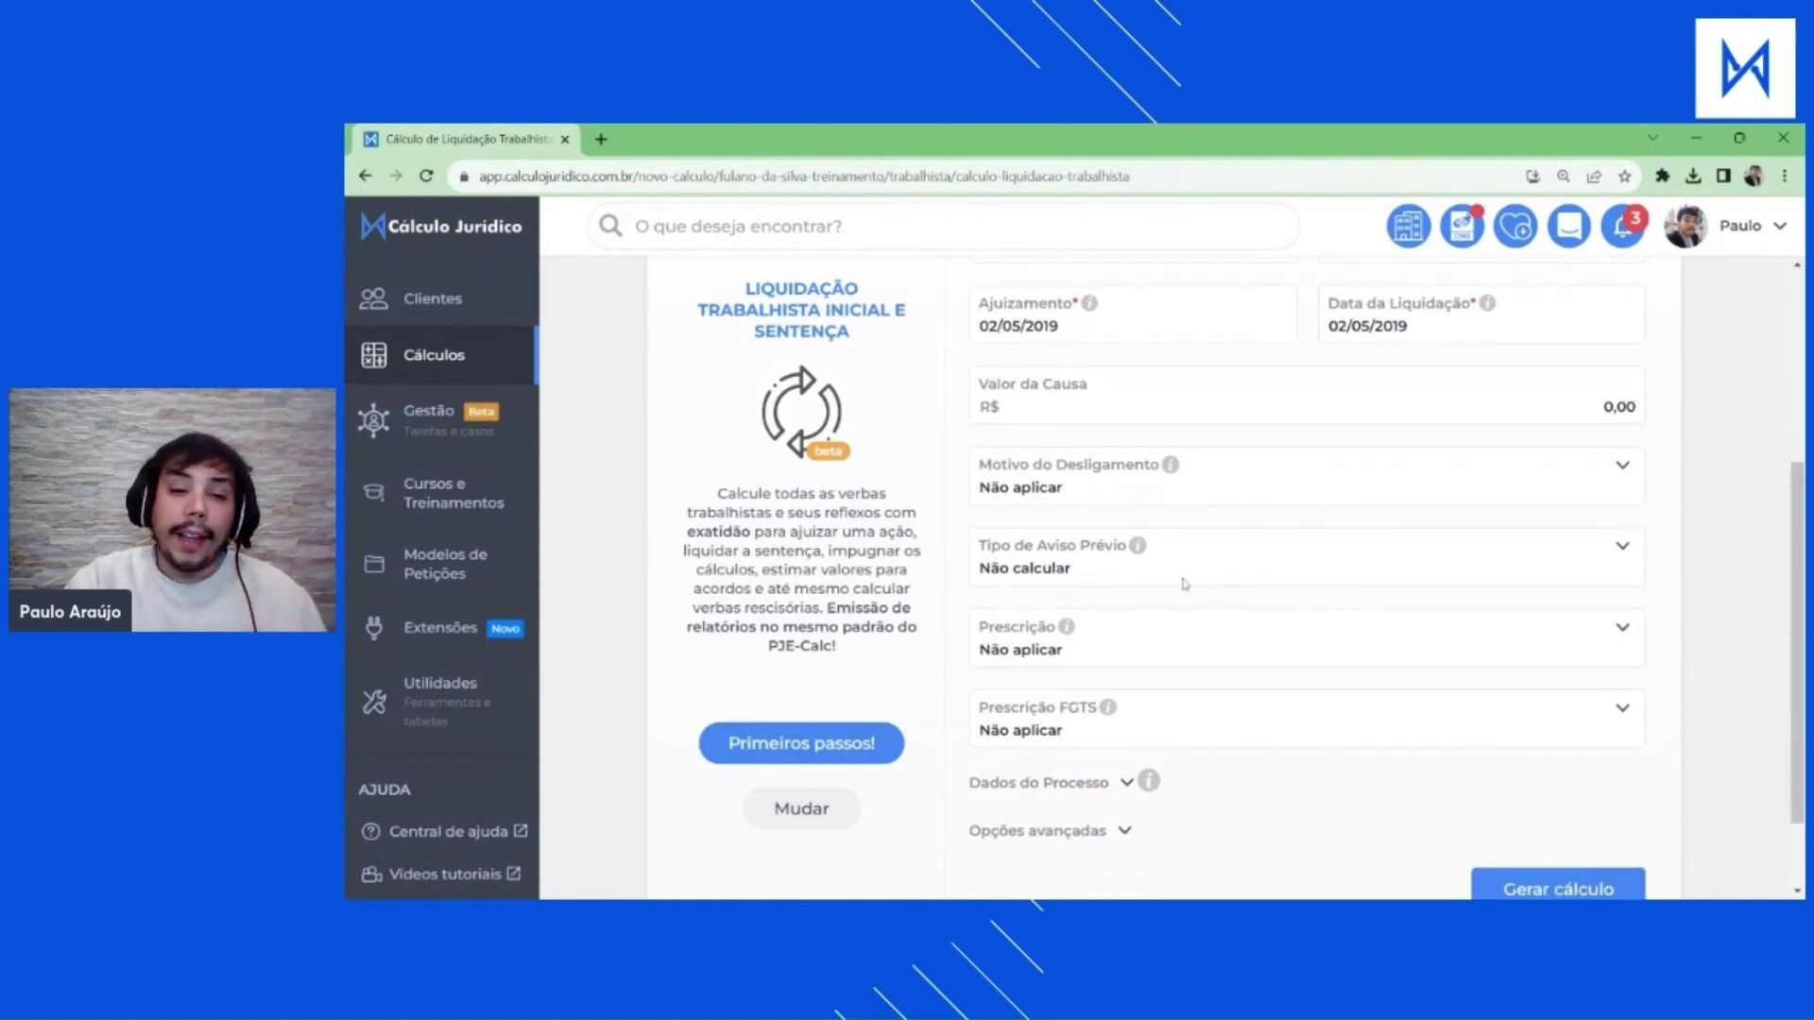
scroll(1185, 584, down, 1)
click(1134, 572)
scroll(1360, 656, up, 2)
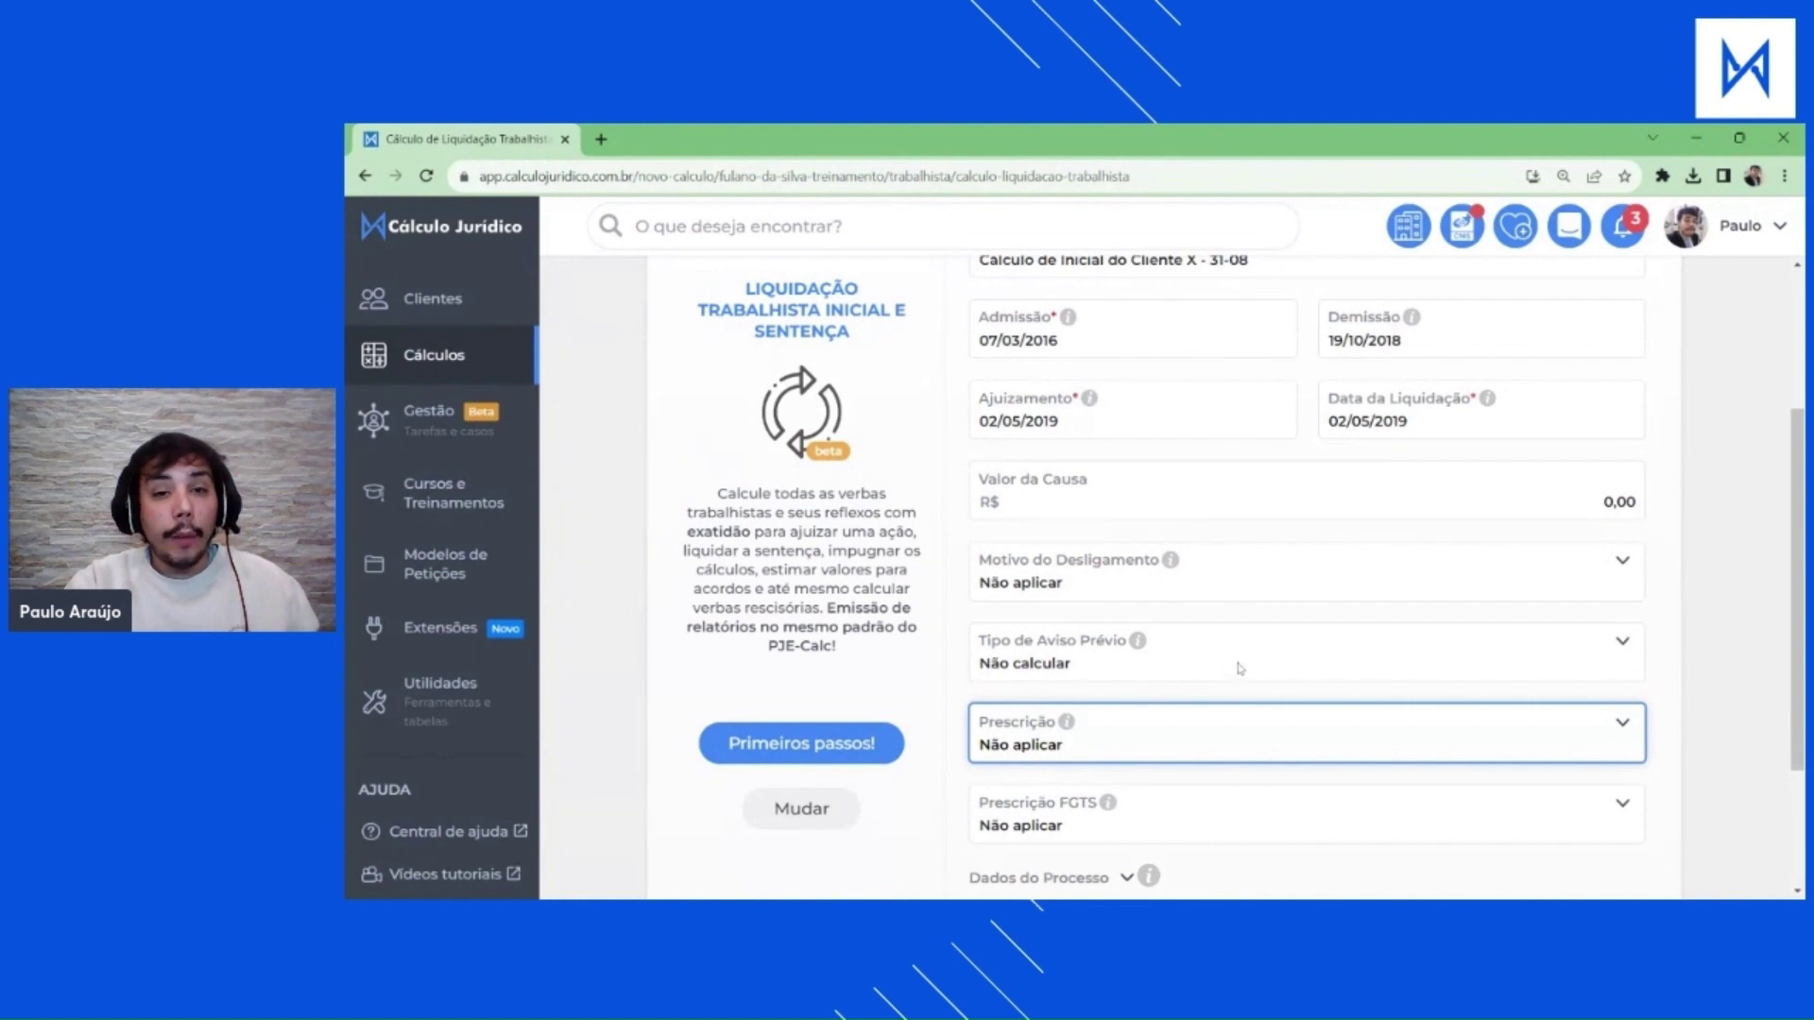
scroll(1238, 671, down, 1)
click(1733, 673)
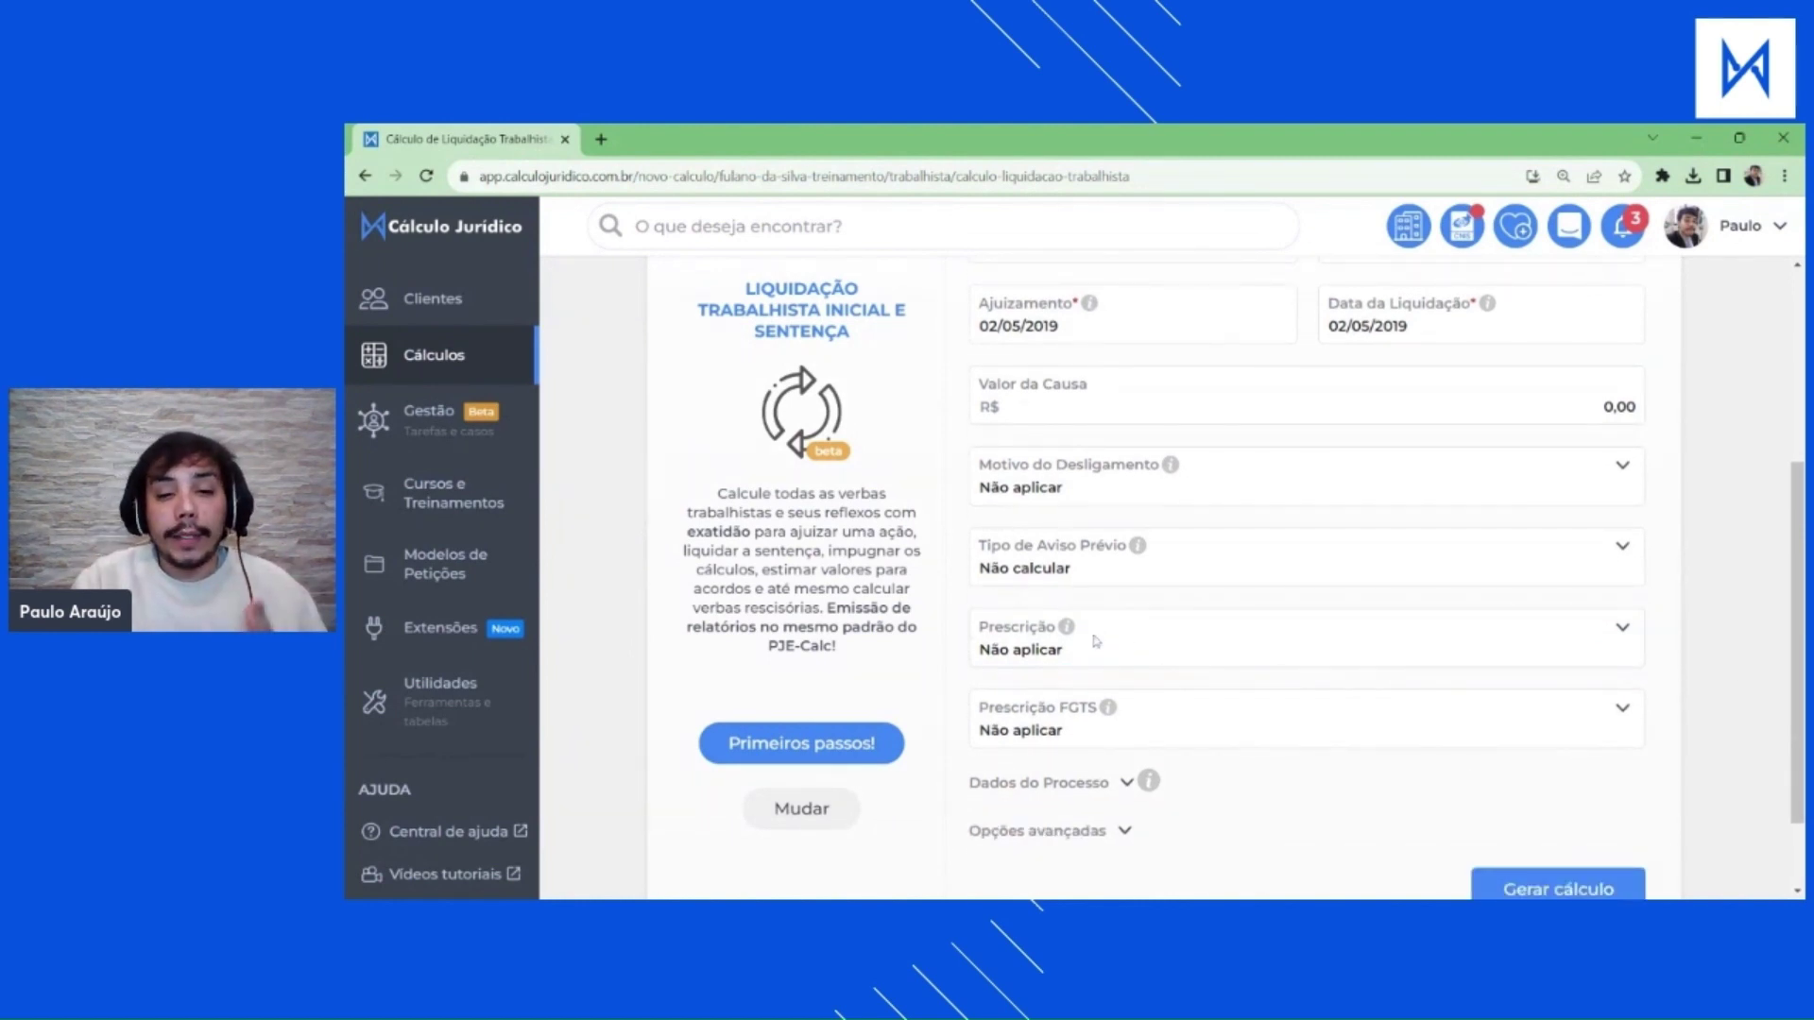
click(1033, 663)
click(1033, 708)
click(1018, 732)
click(1015, 784)
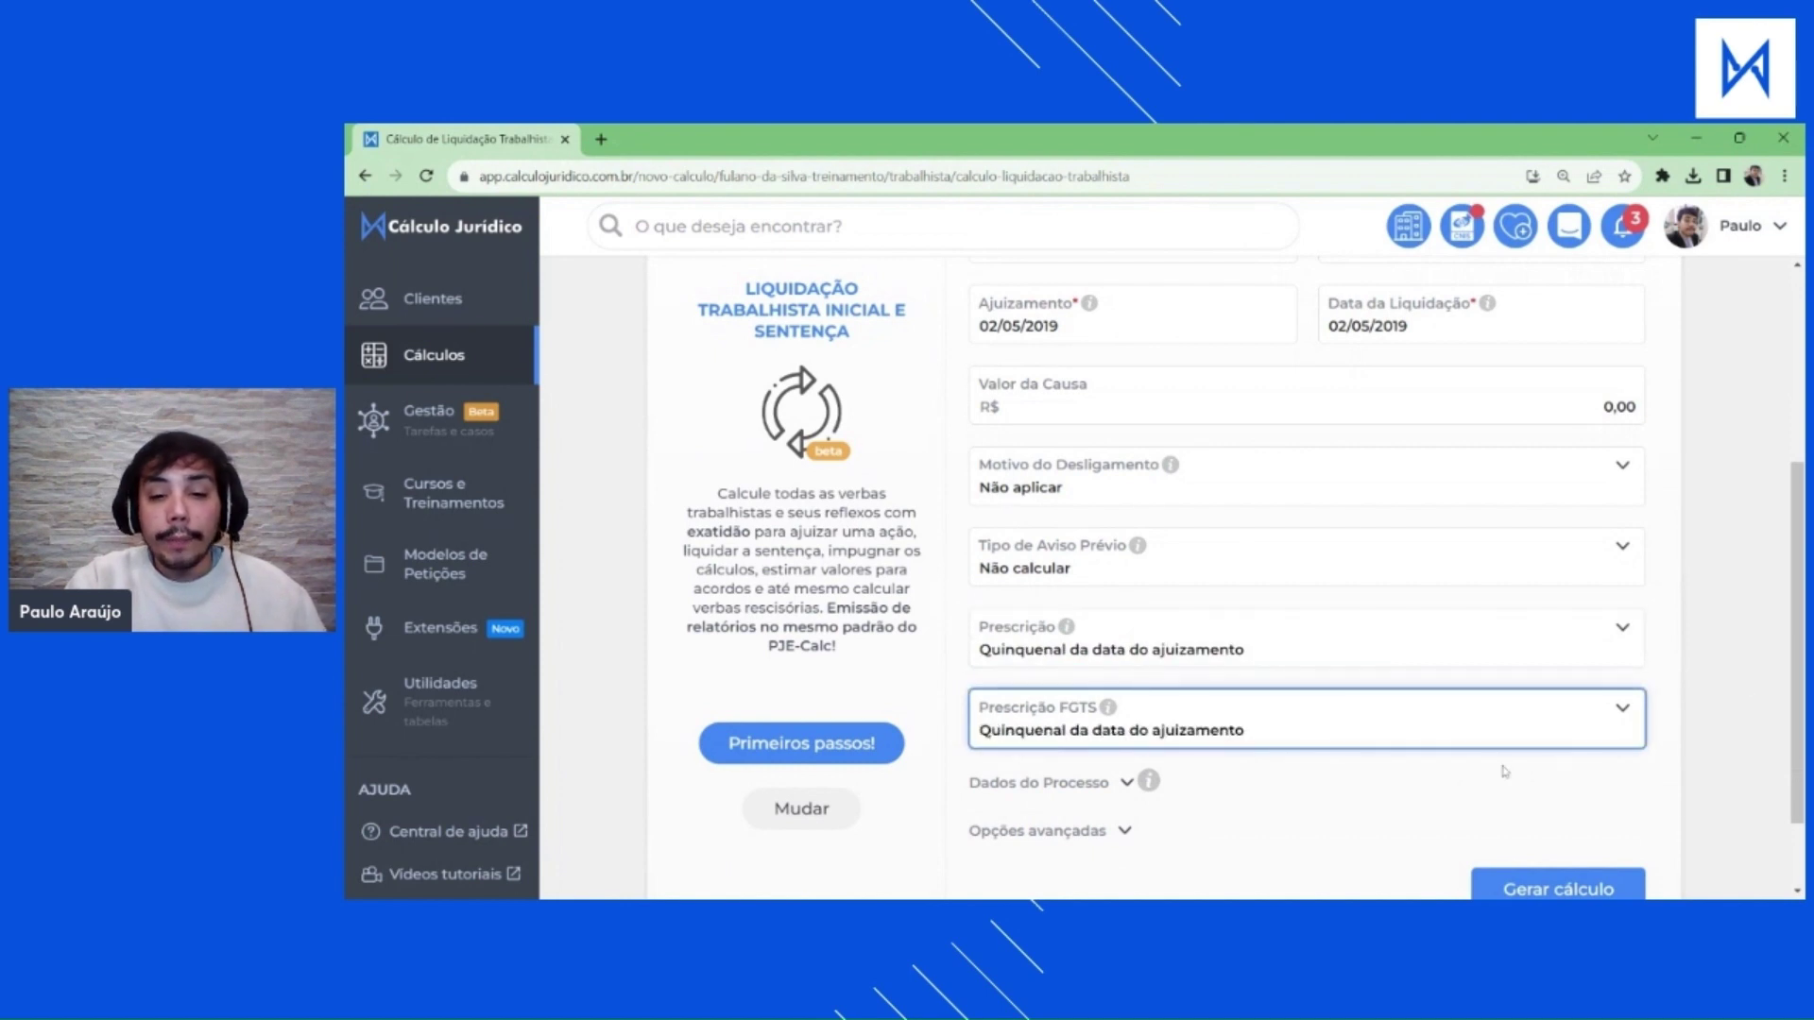
click(1761, 664)
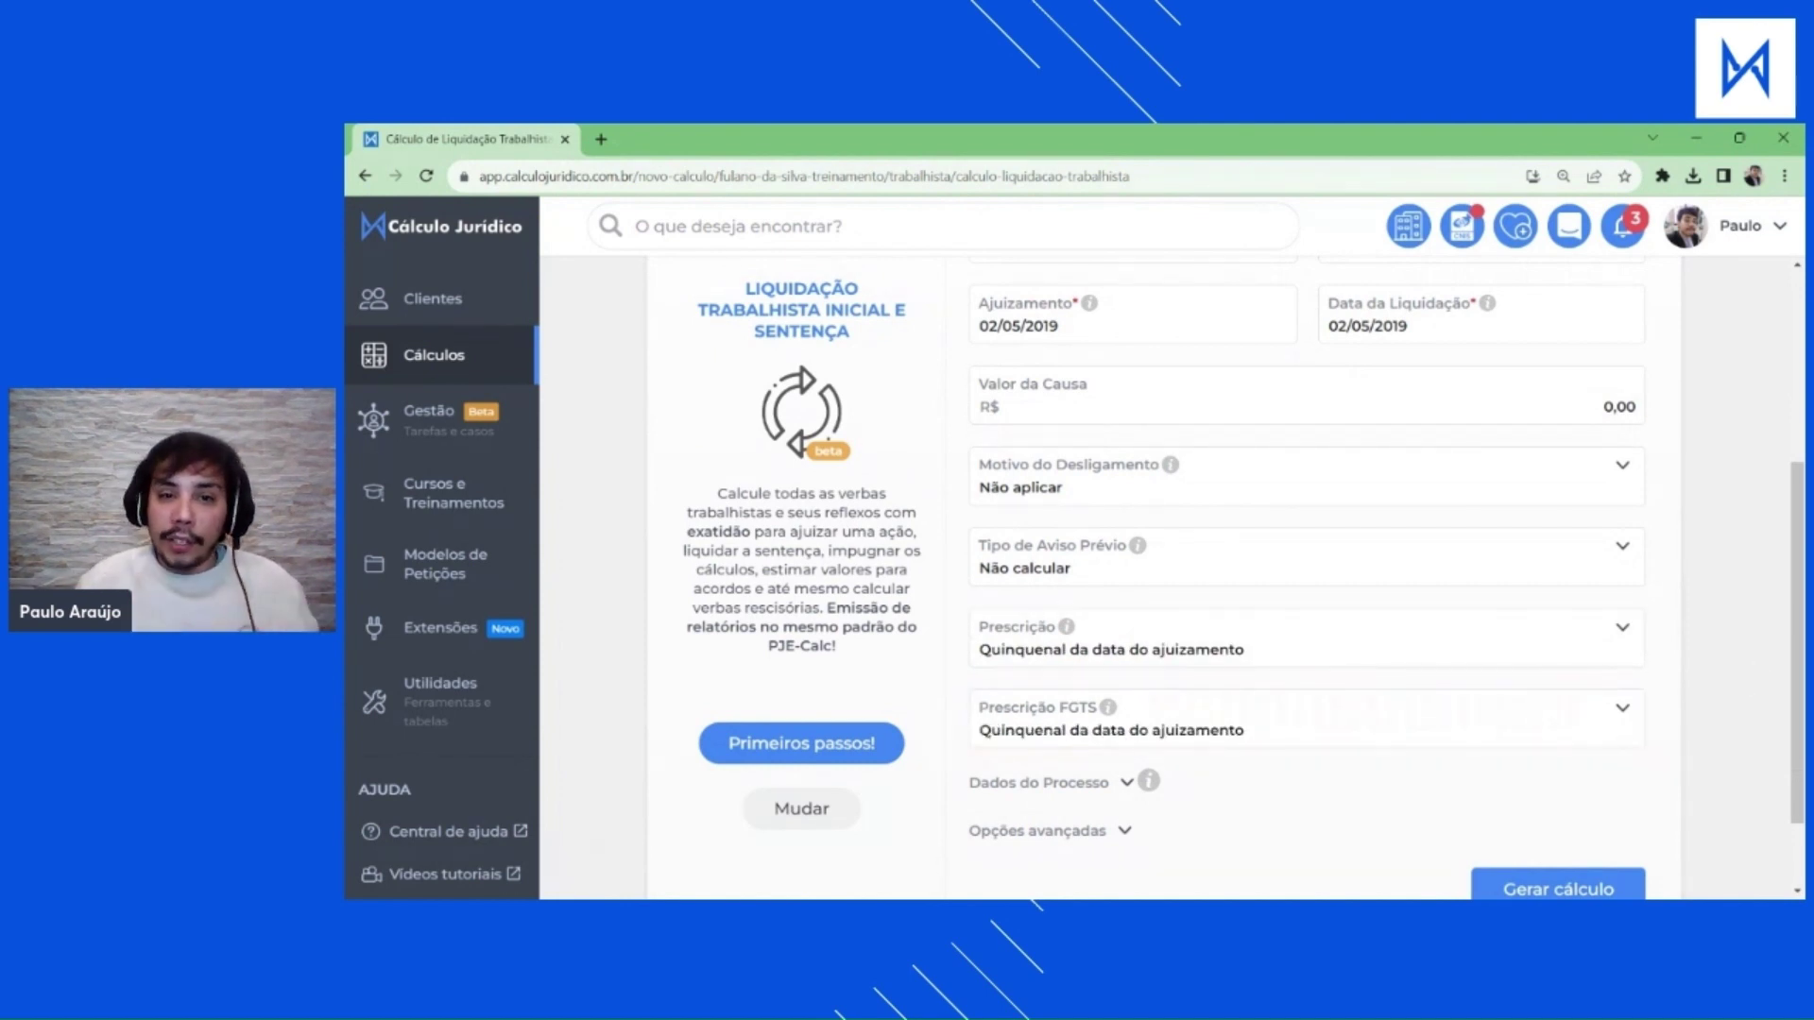
Expand Dados do Processo and add a claimant's lawyer (Adv. Reclamante), entering the lawyer's name.
scroll(1074, 693, down, 1)
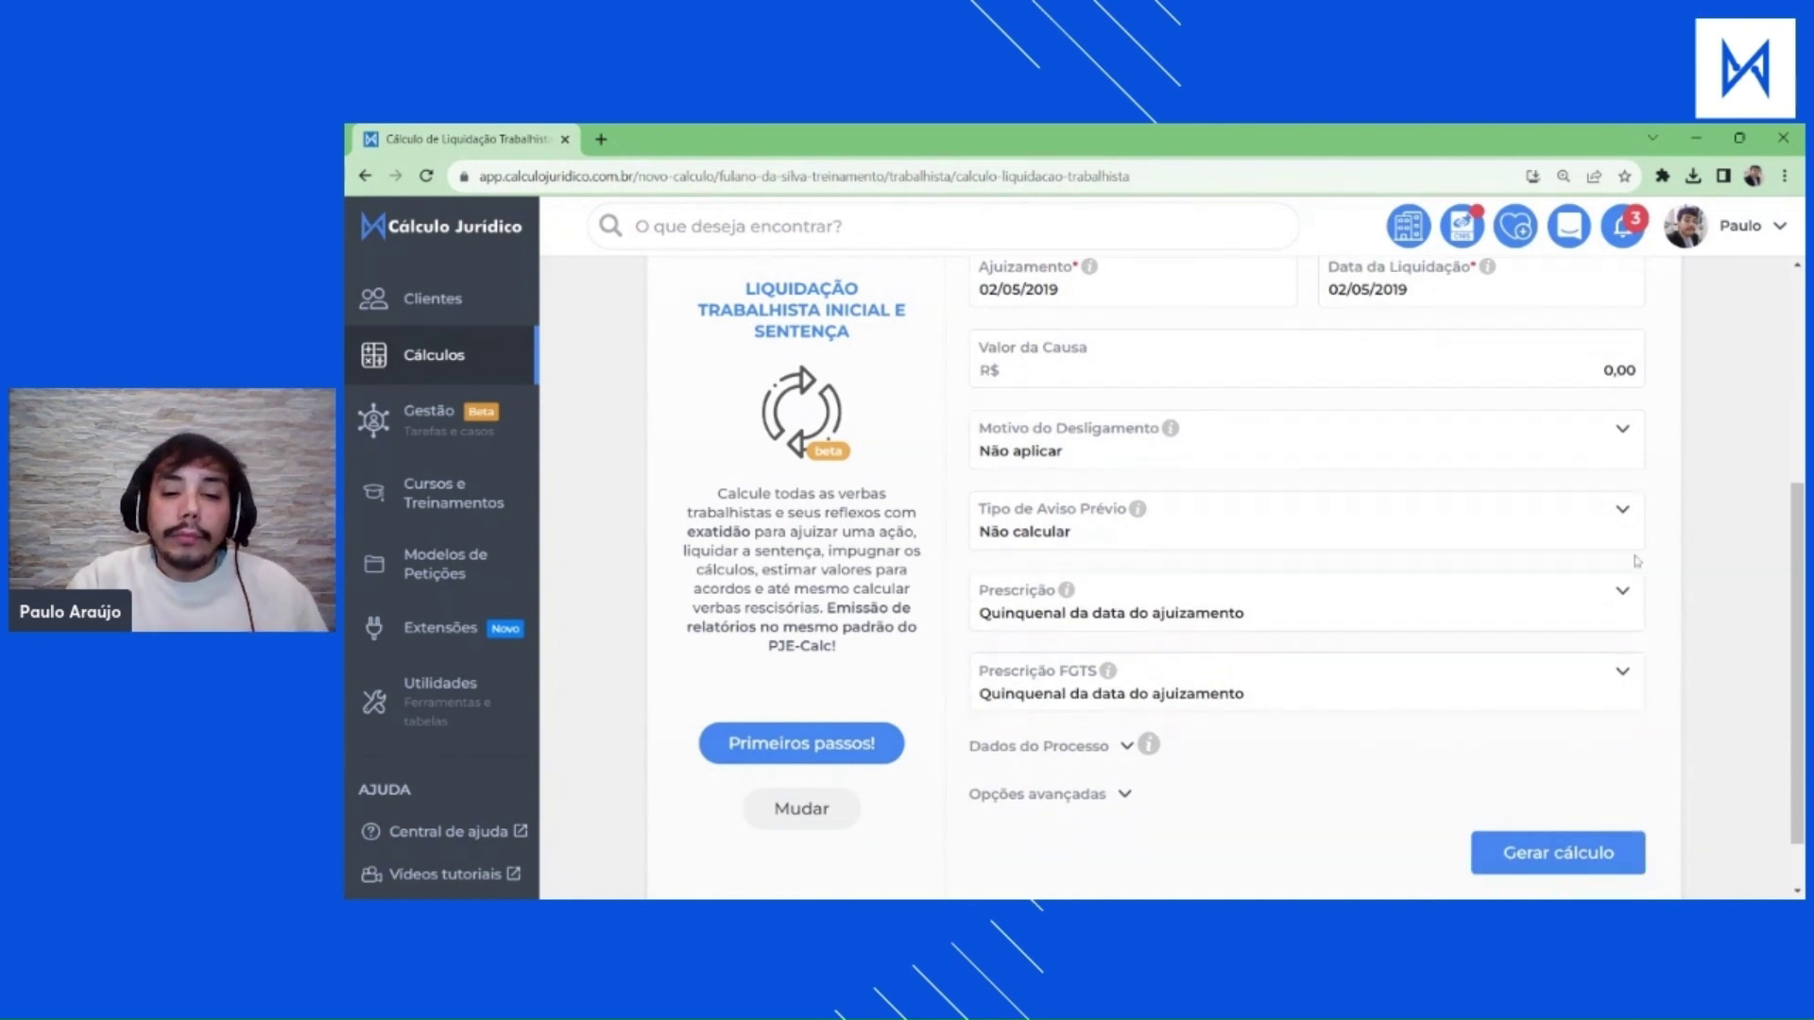
click(1074, 693)
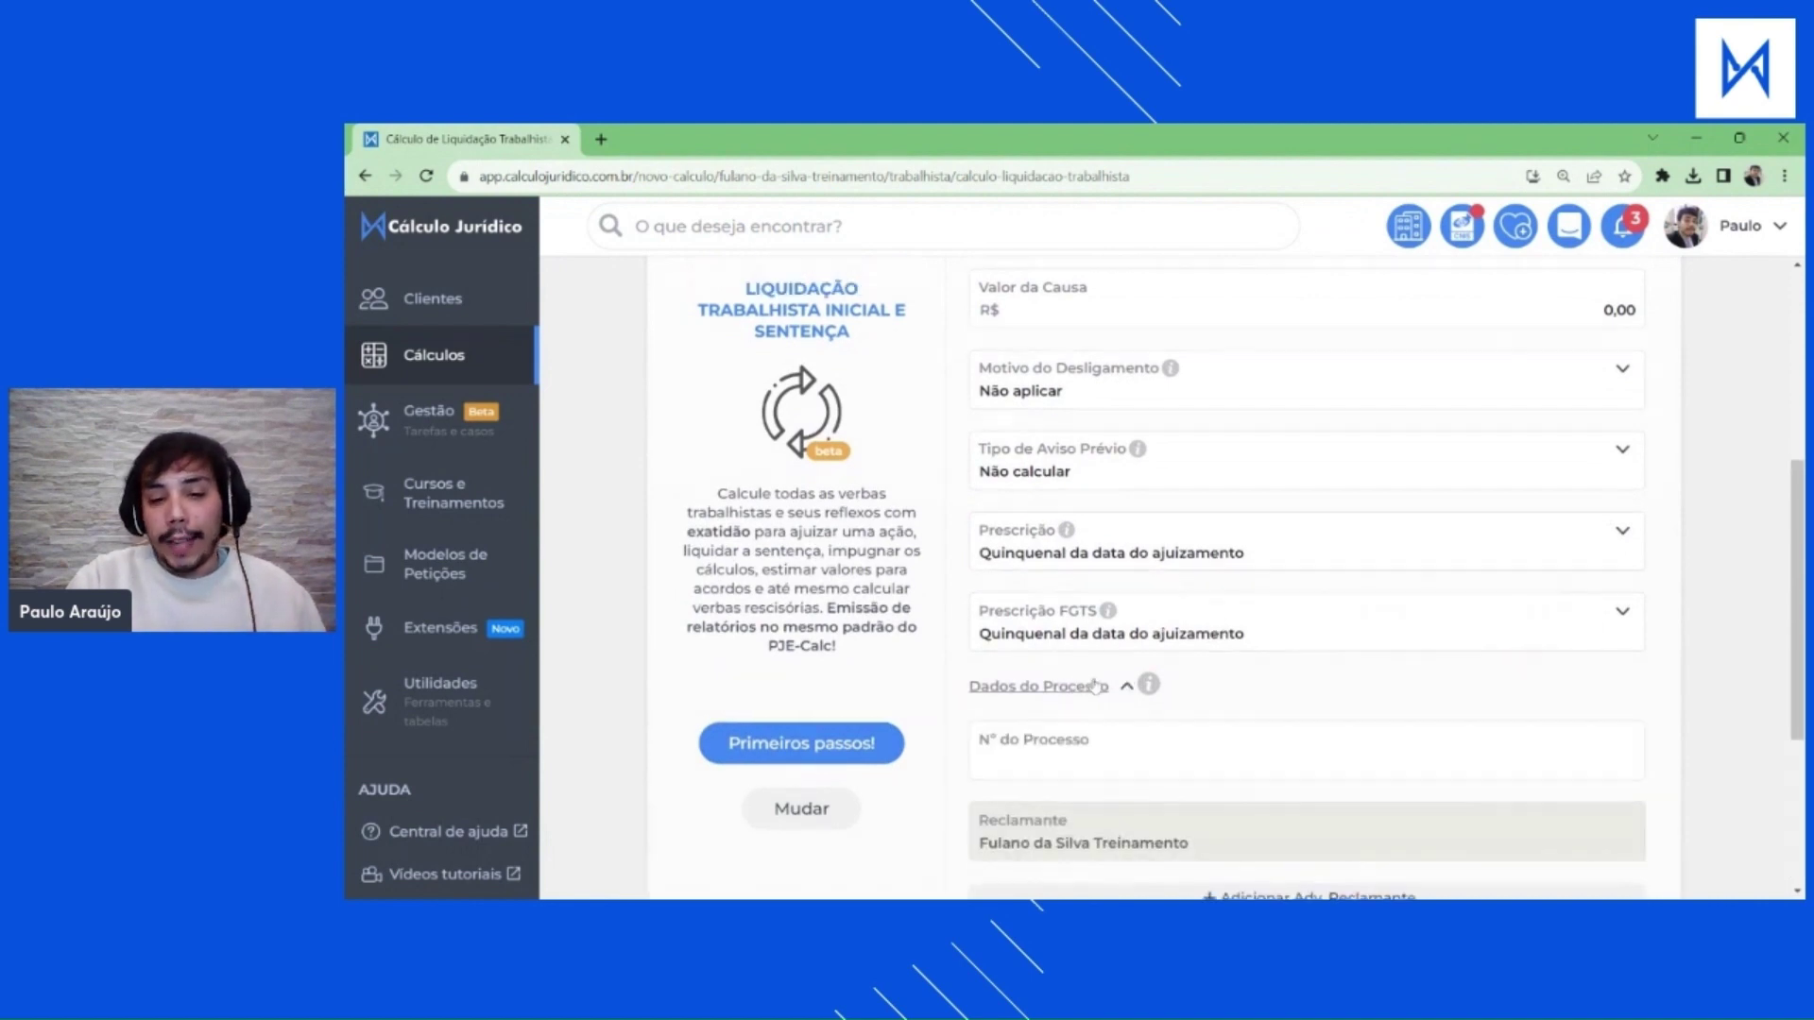
scroll(1119, 647, down, 2)
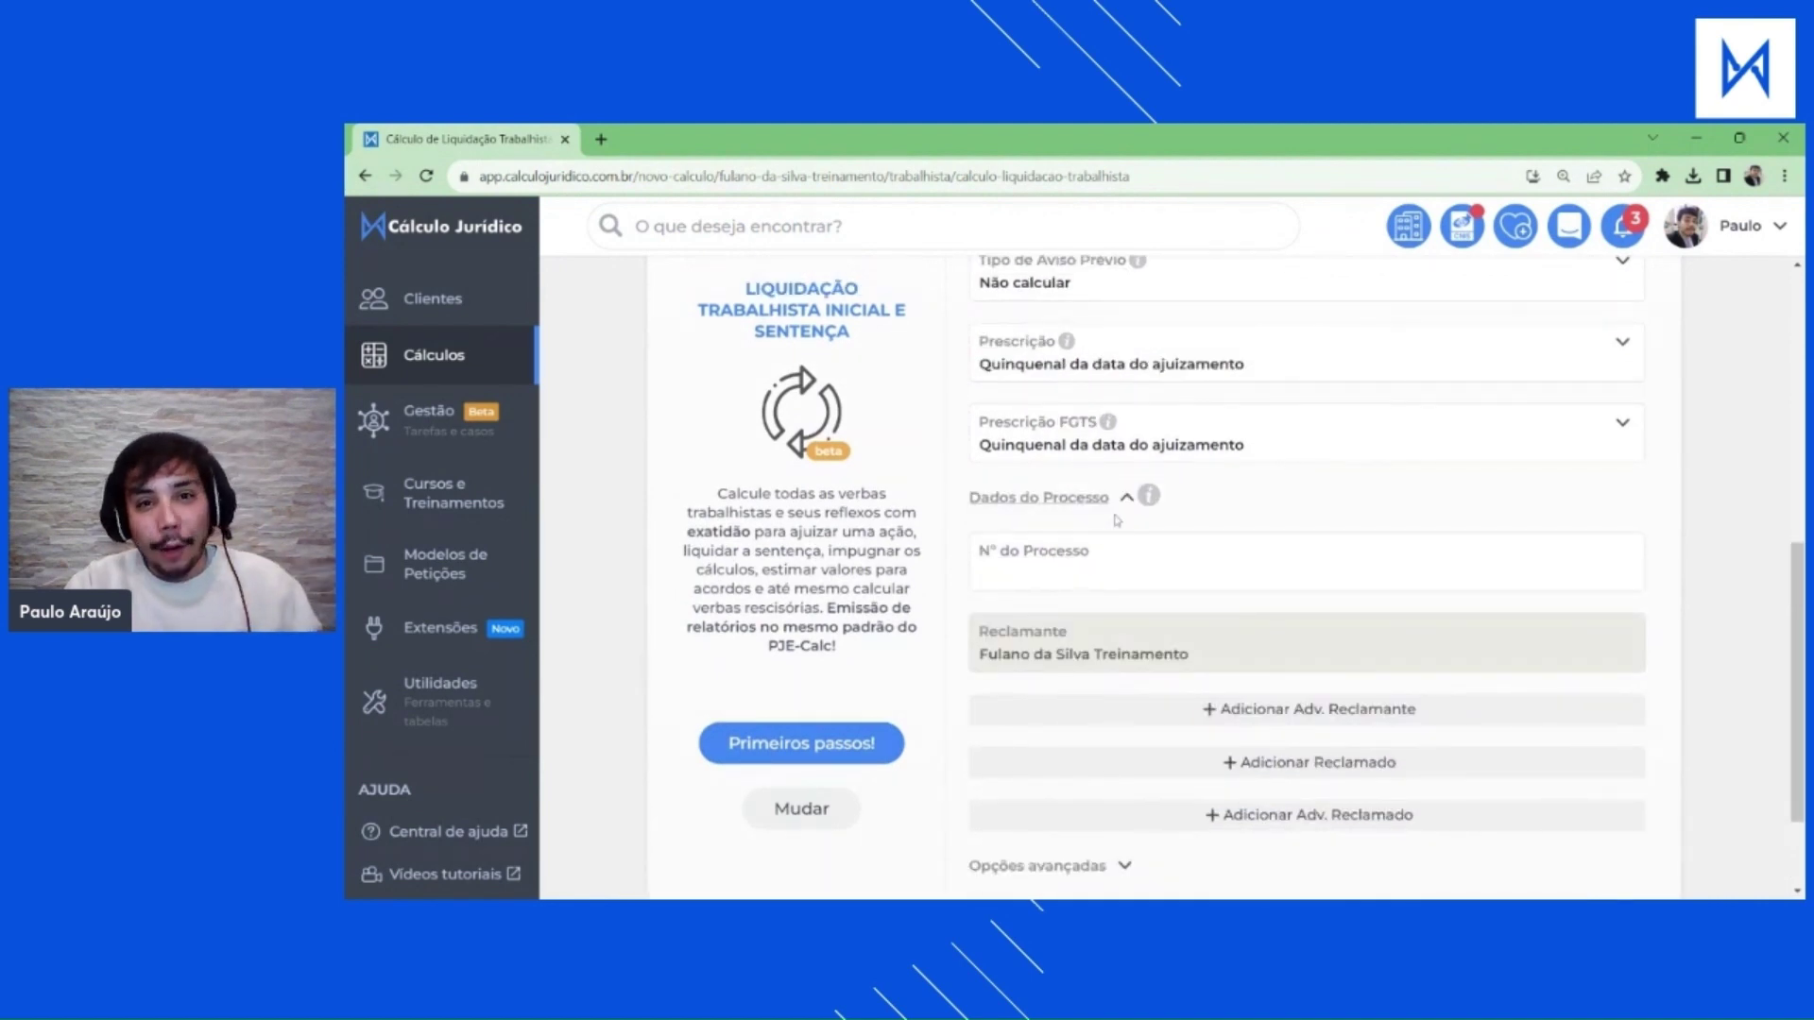
scroll(1127, 624, down, 1)
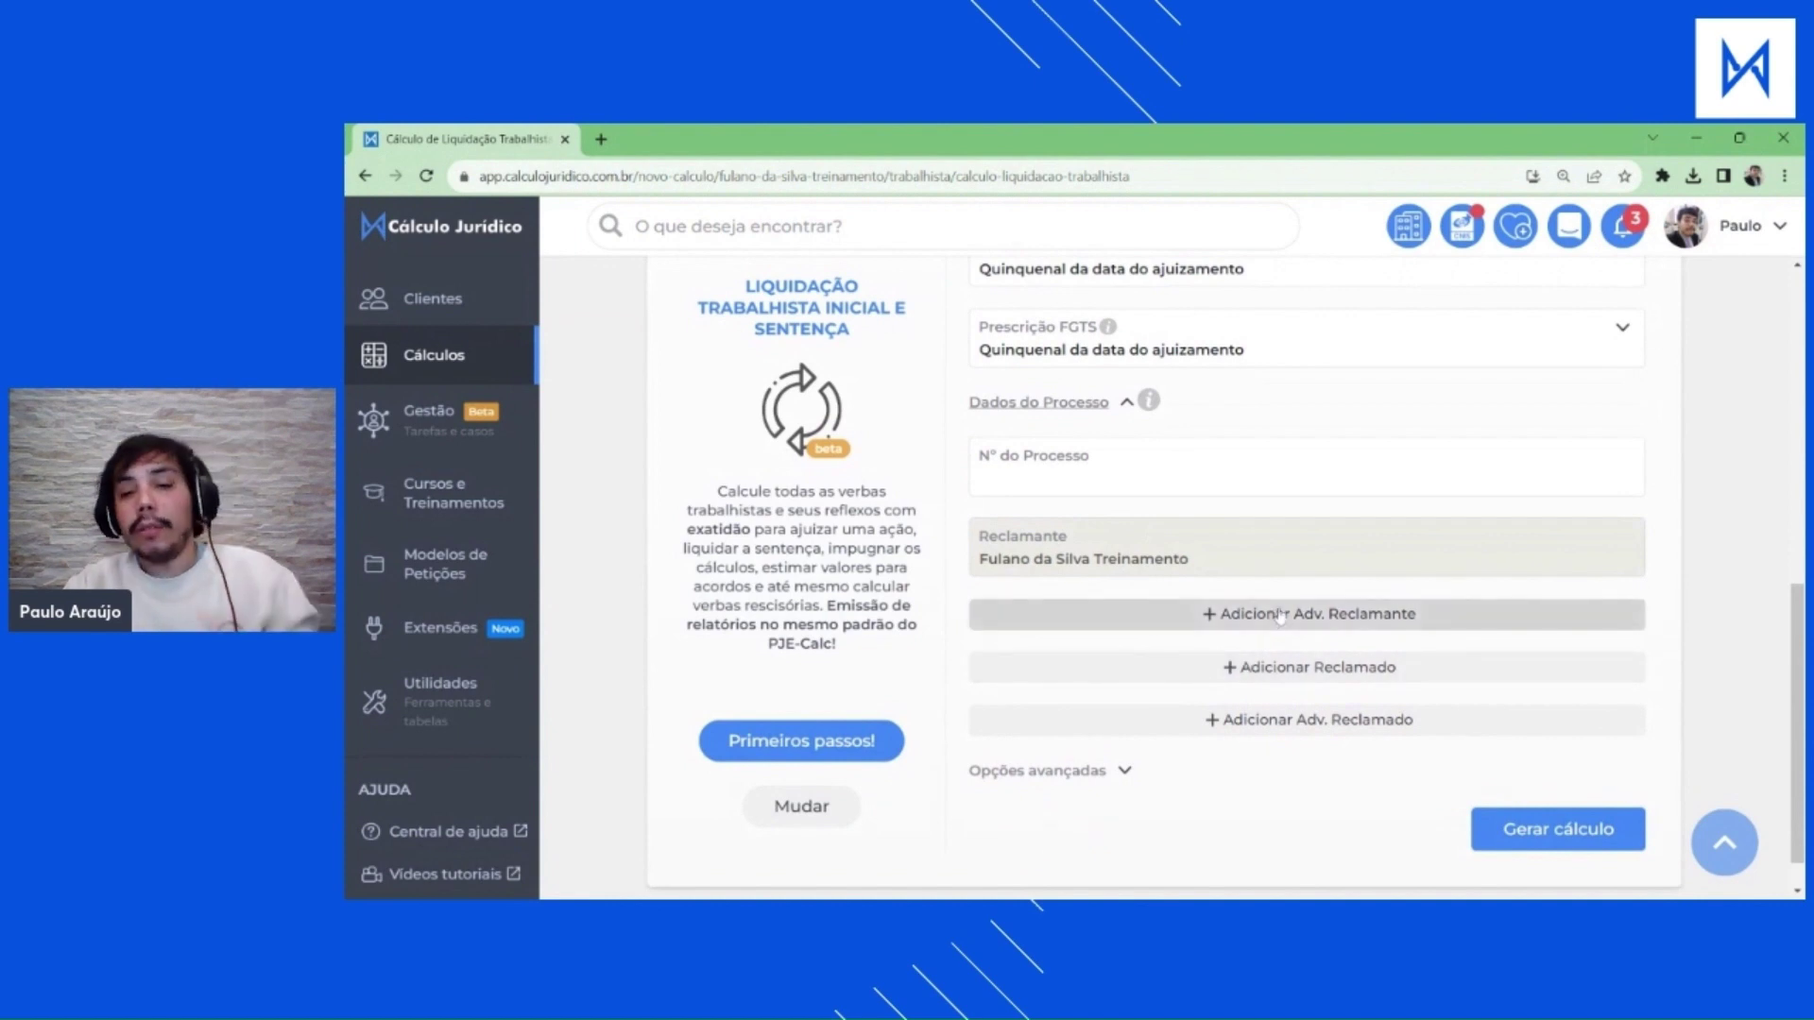
click(1216, 624)
text(Paulo)
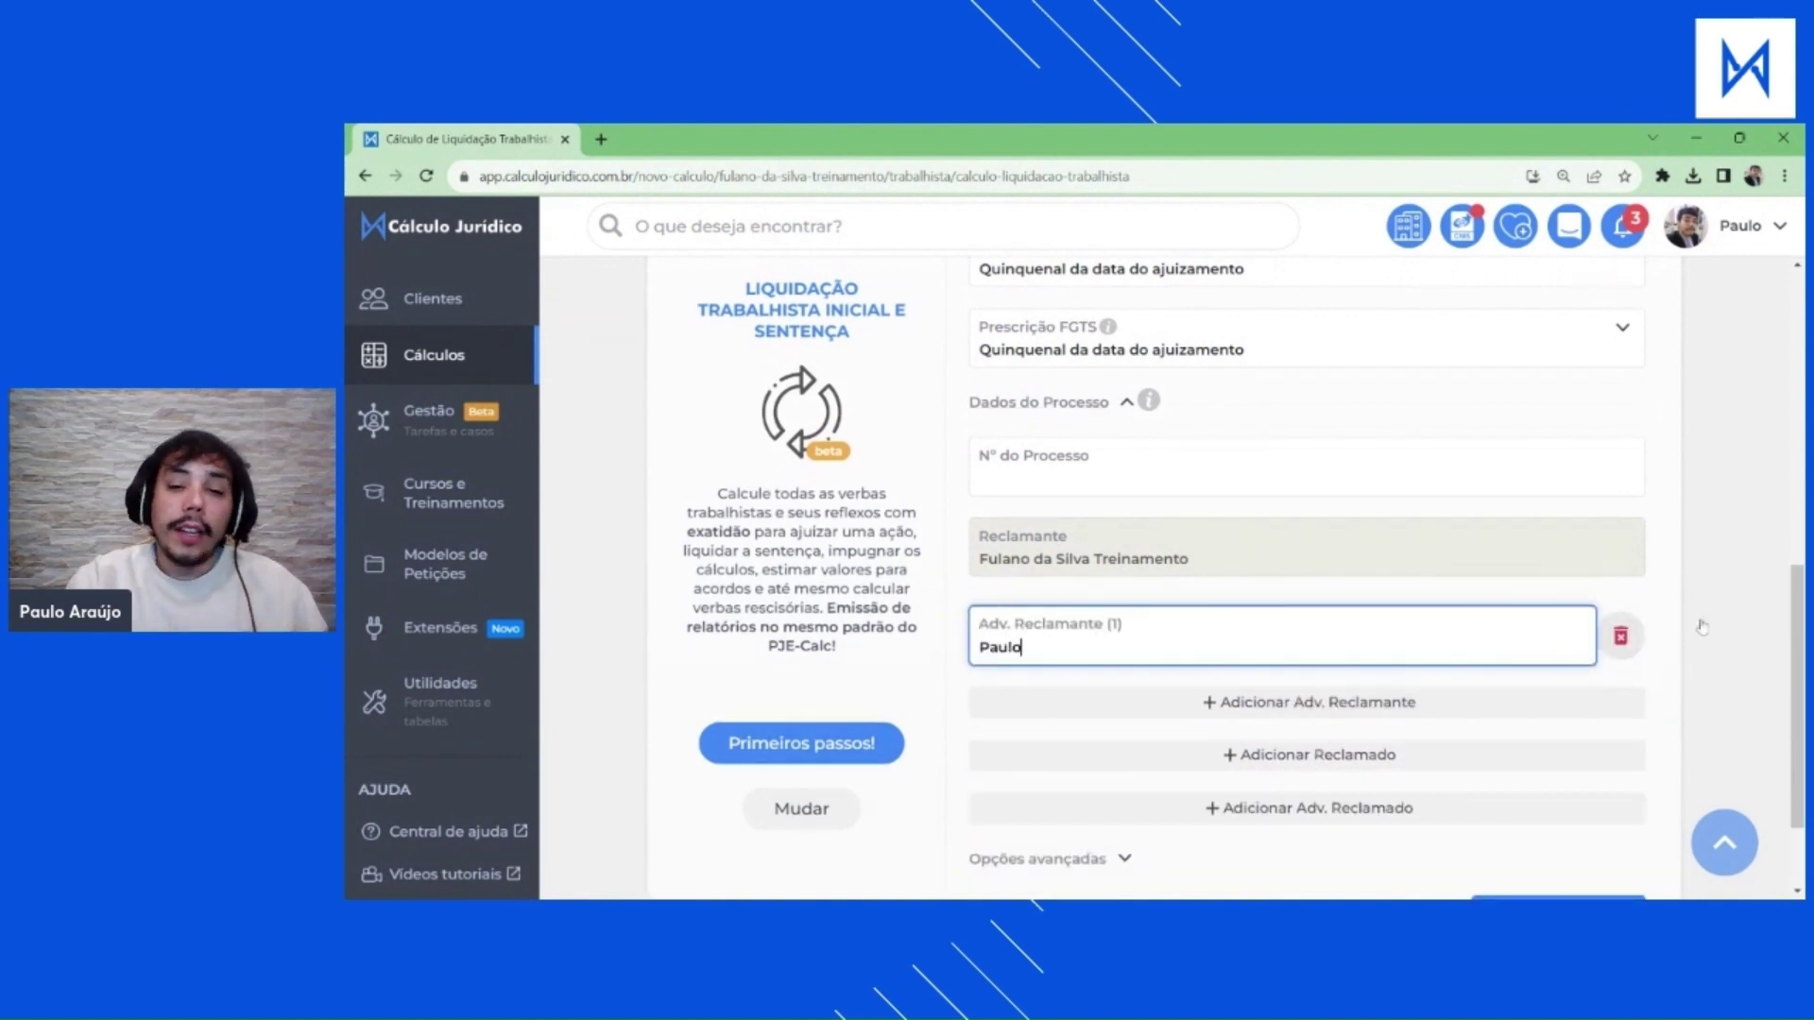
click(1704, 581)
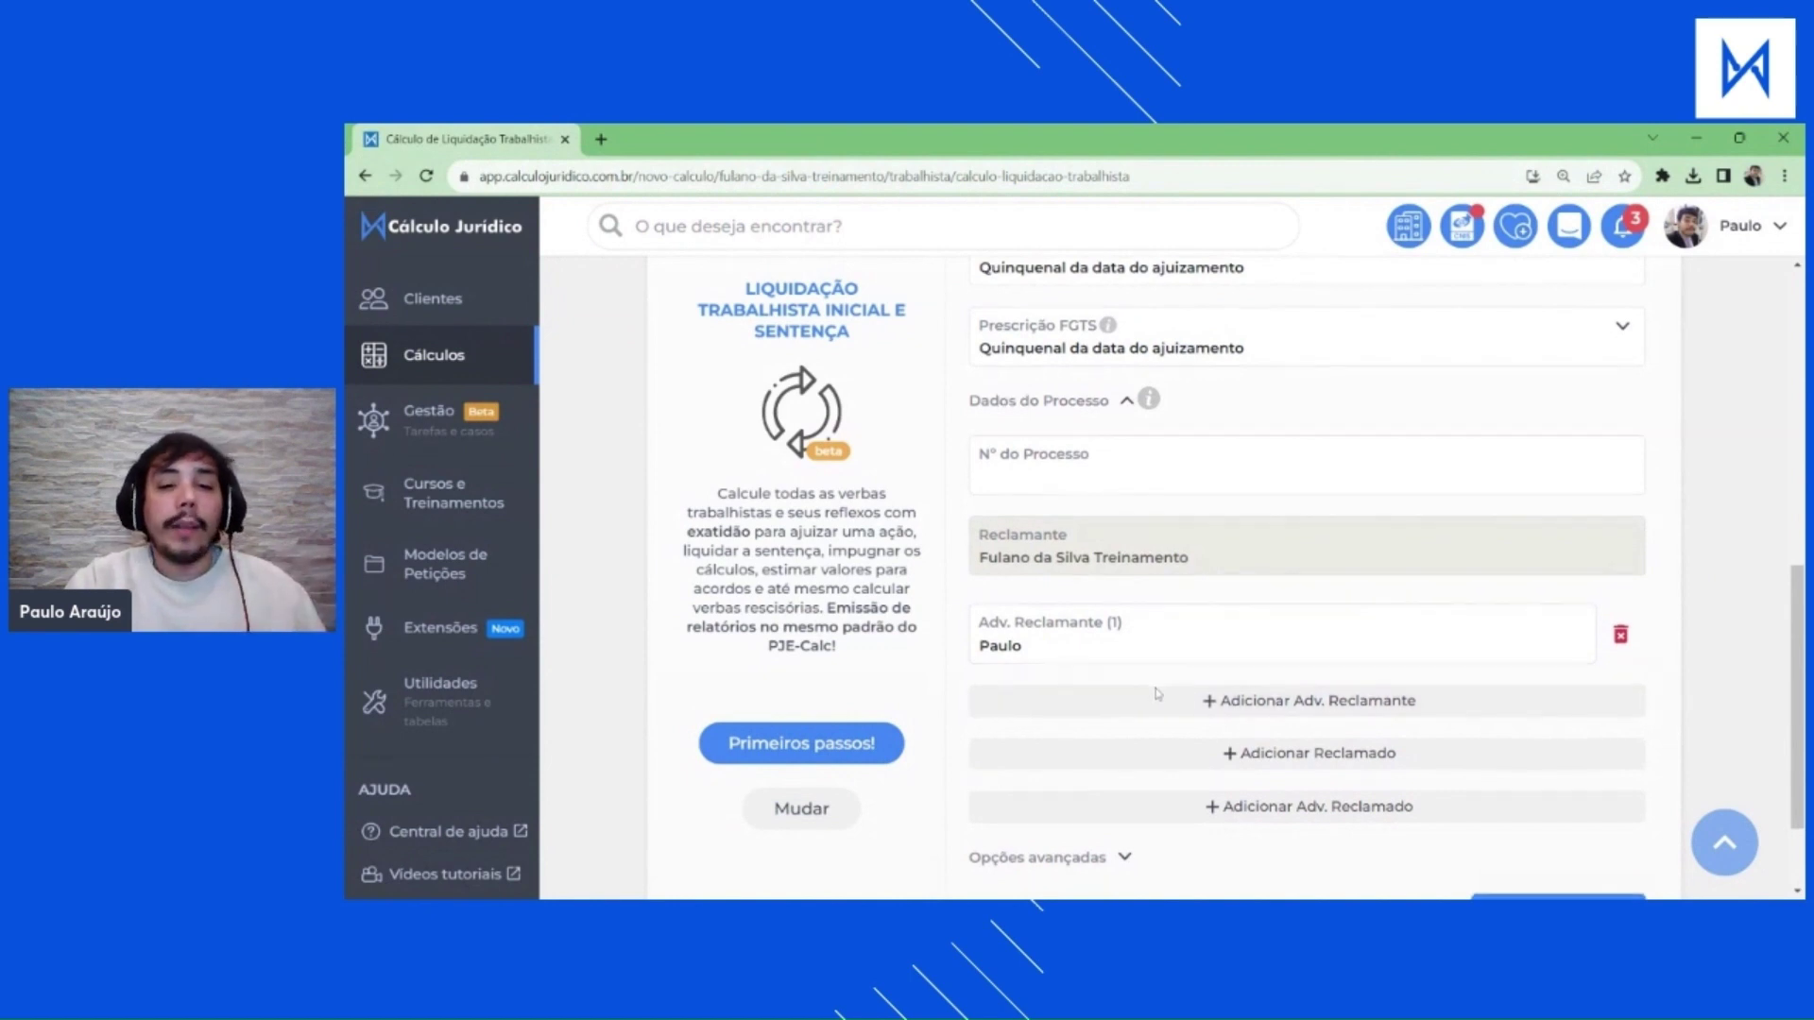
scroll(1265, 668, down, 1)
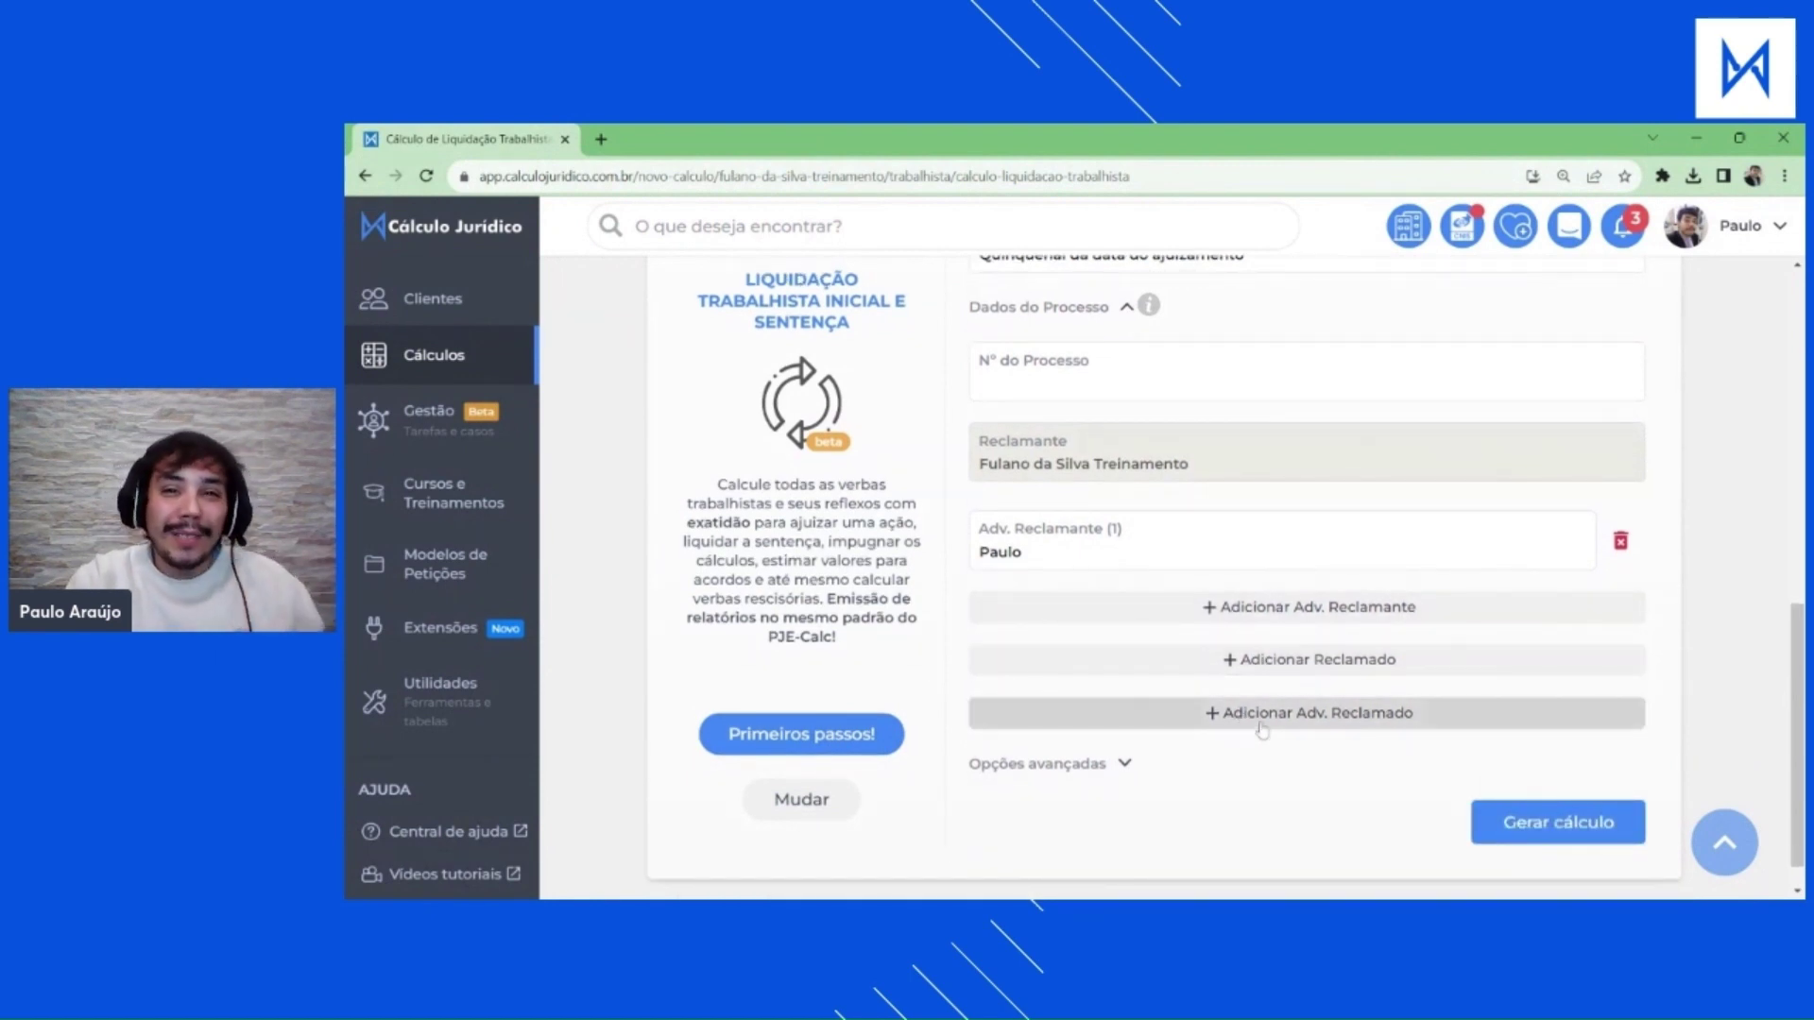
Generate the calculation from the completed contract, prescription and case data.
scroll(1219, 736, up, 5)
scroll(1180, 689, up, 1)
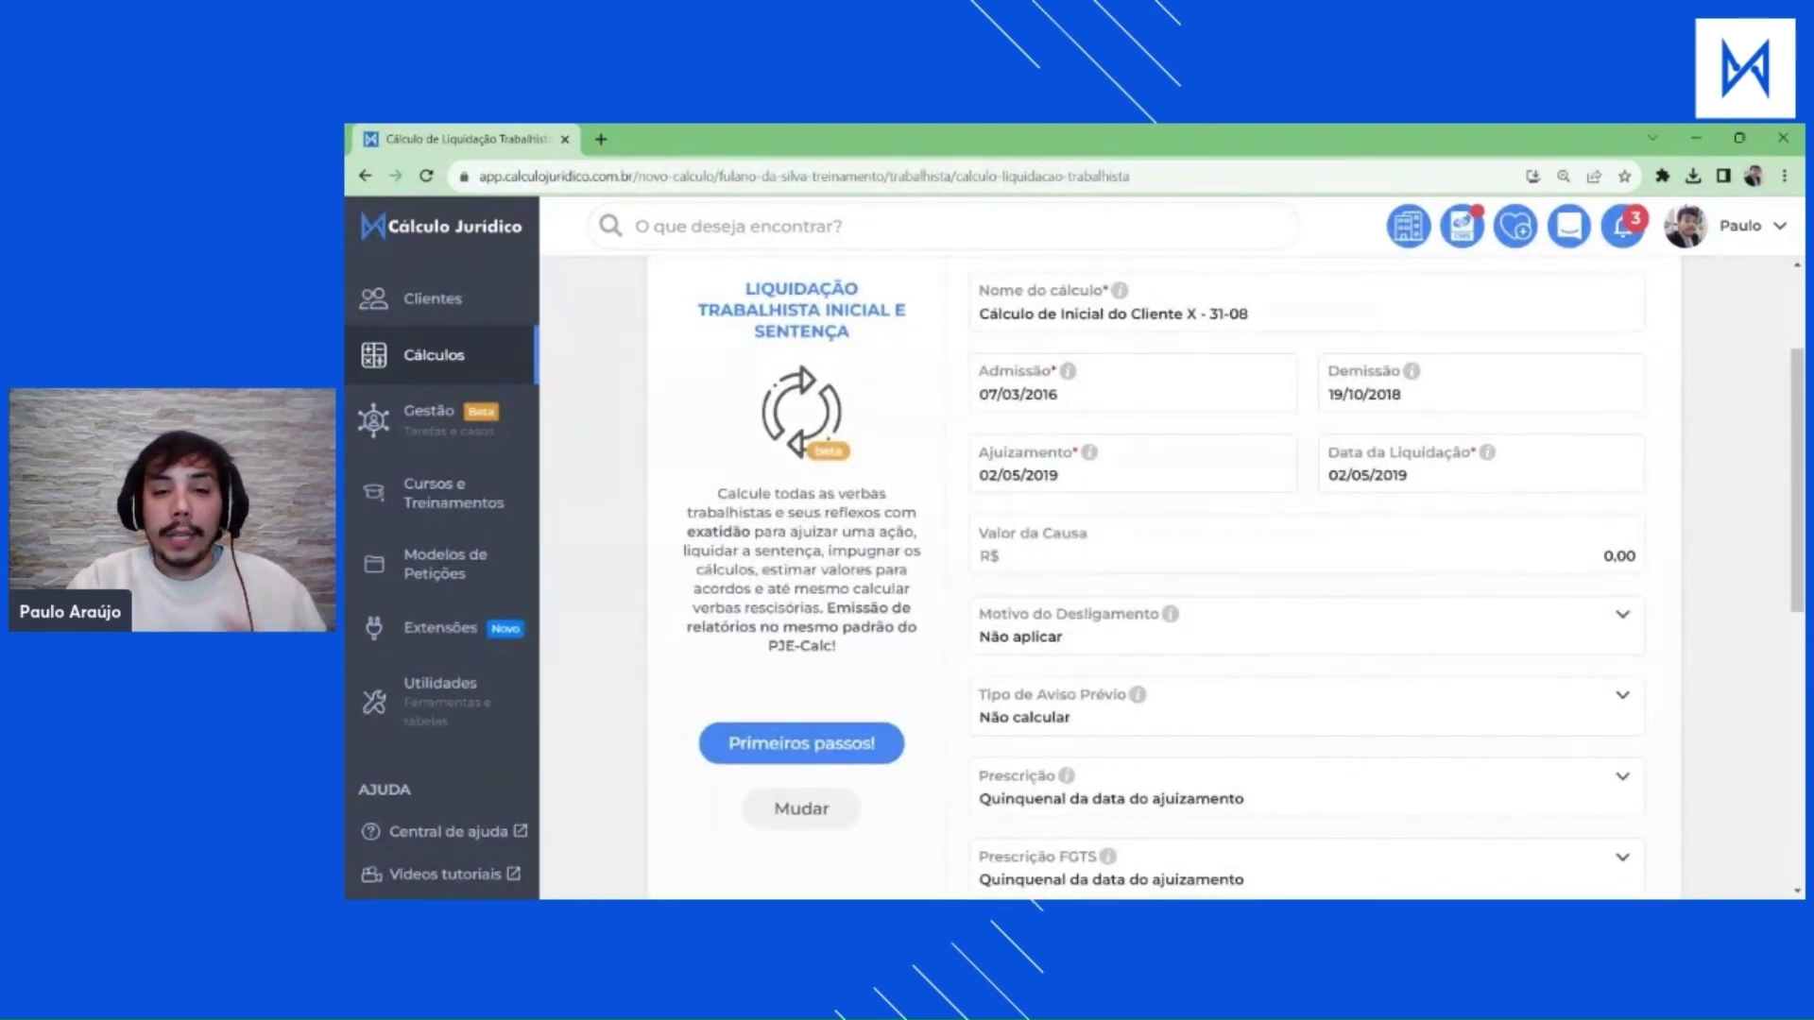
scroll(1263, 530, down, 2)
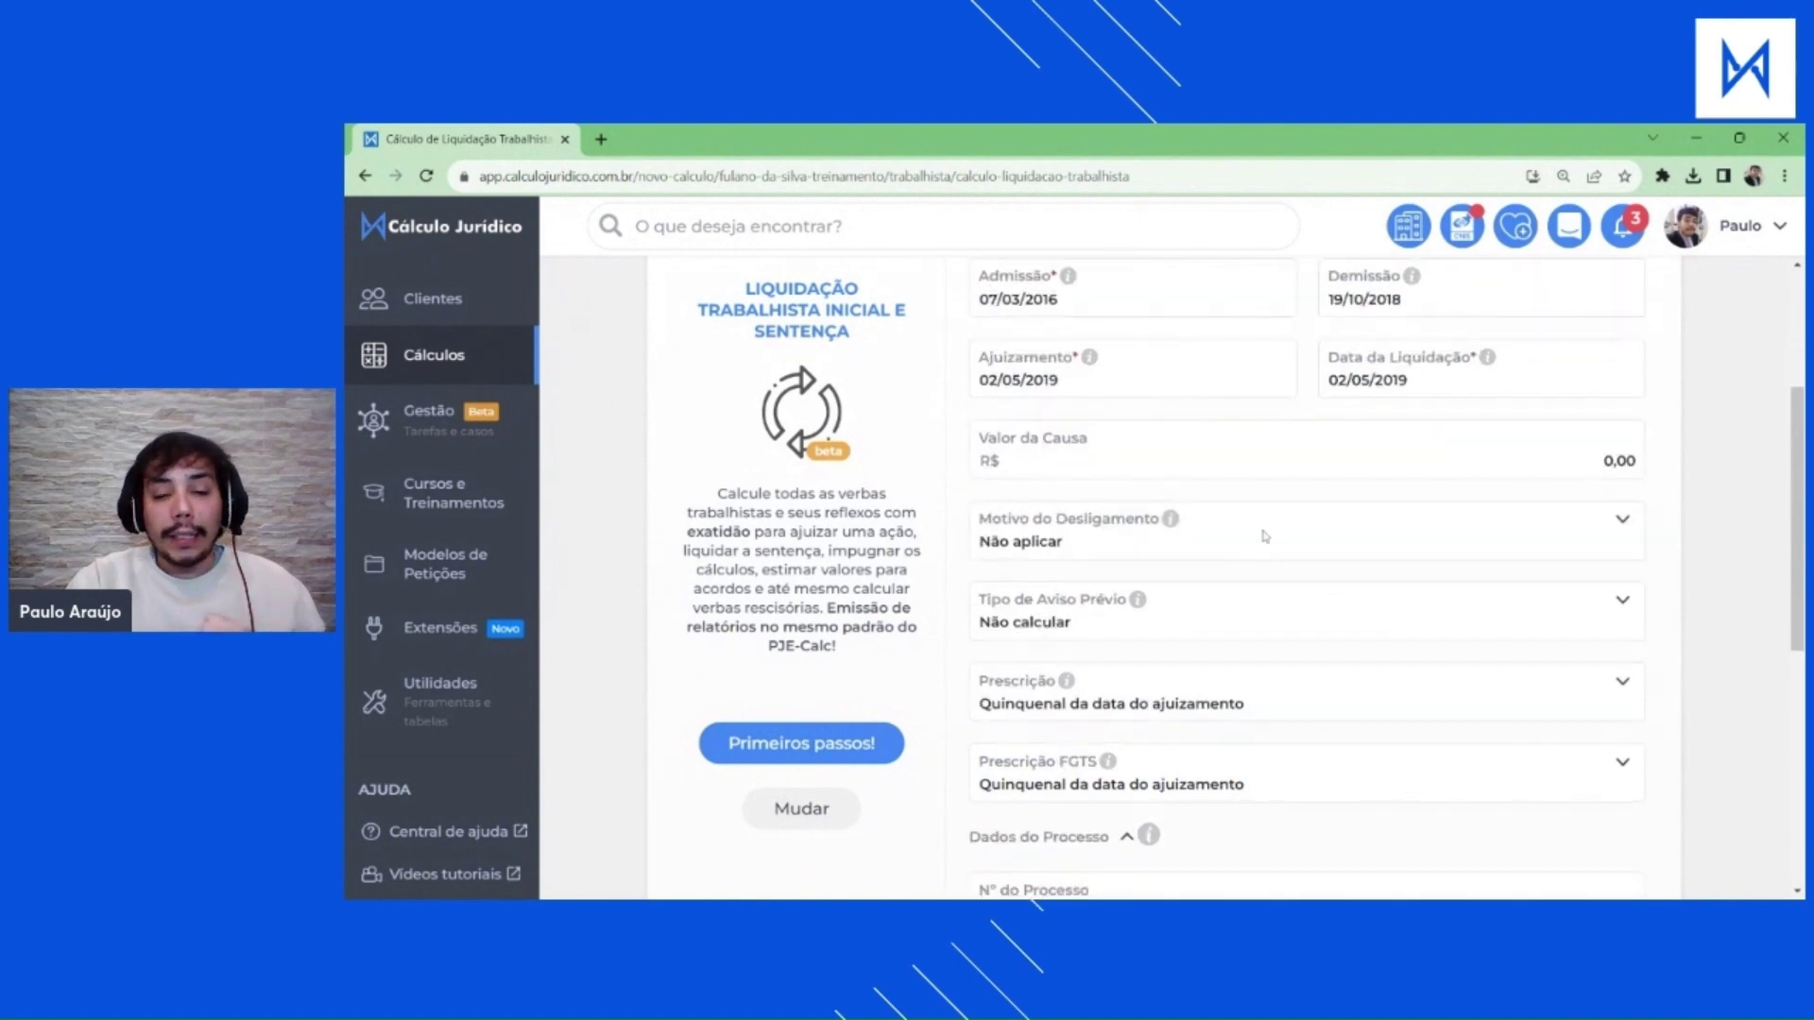
scroll(1263, 530, up, 4)
scroll(1218, 534, down, 10)
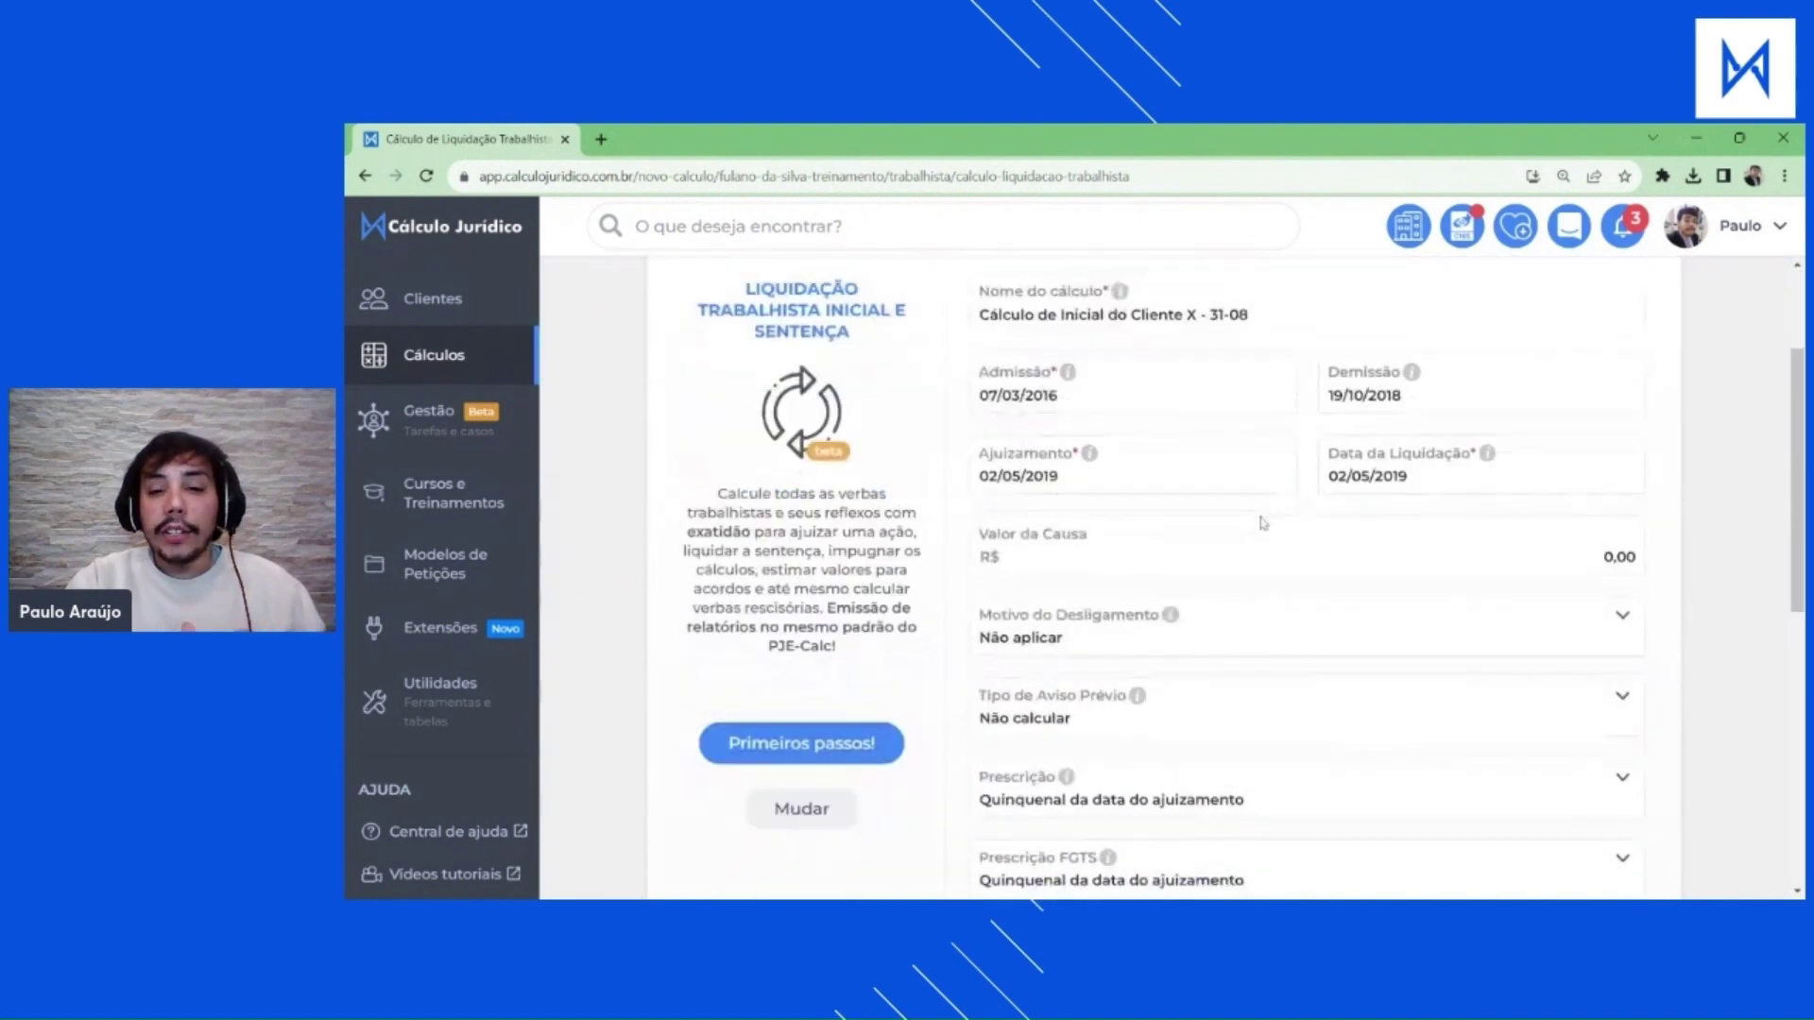
click(1551, 799)
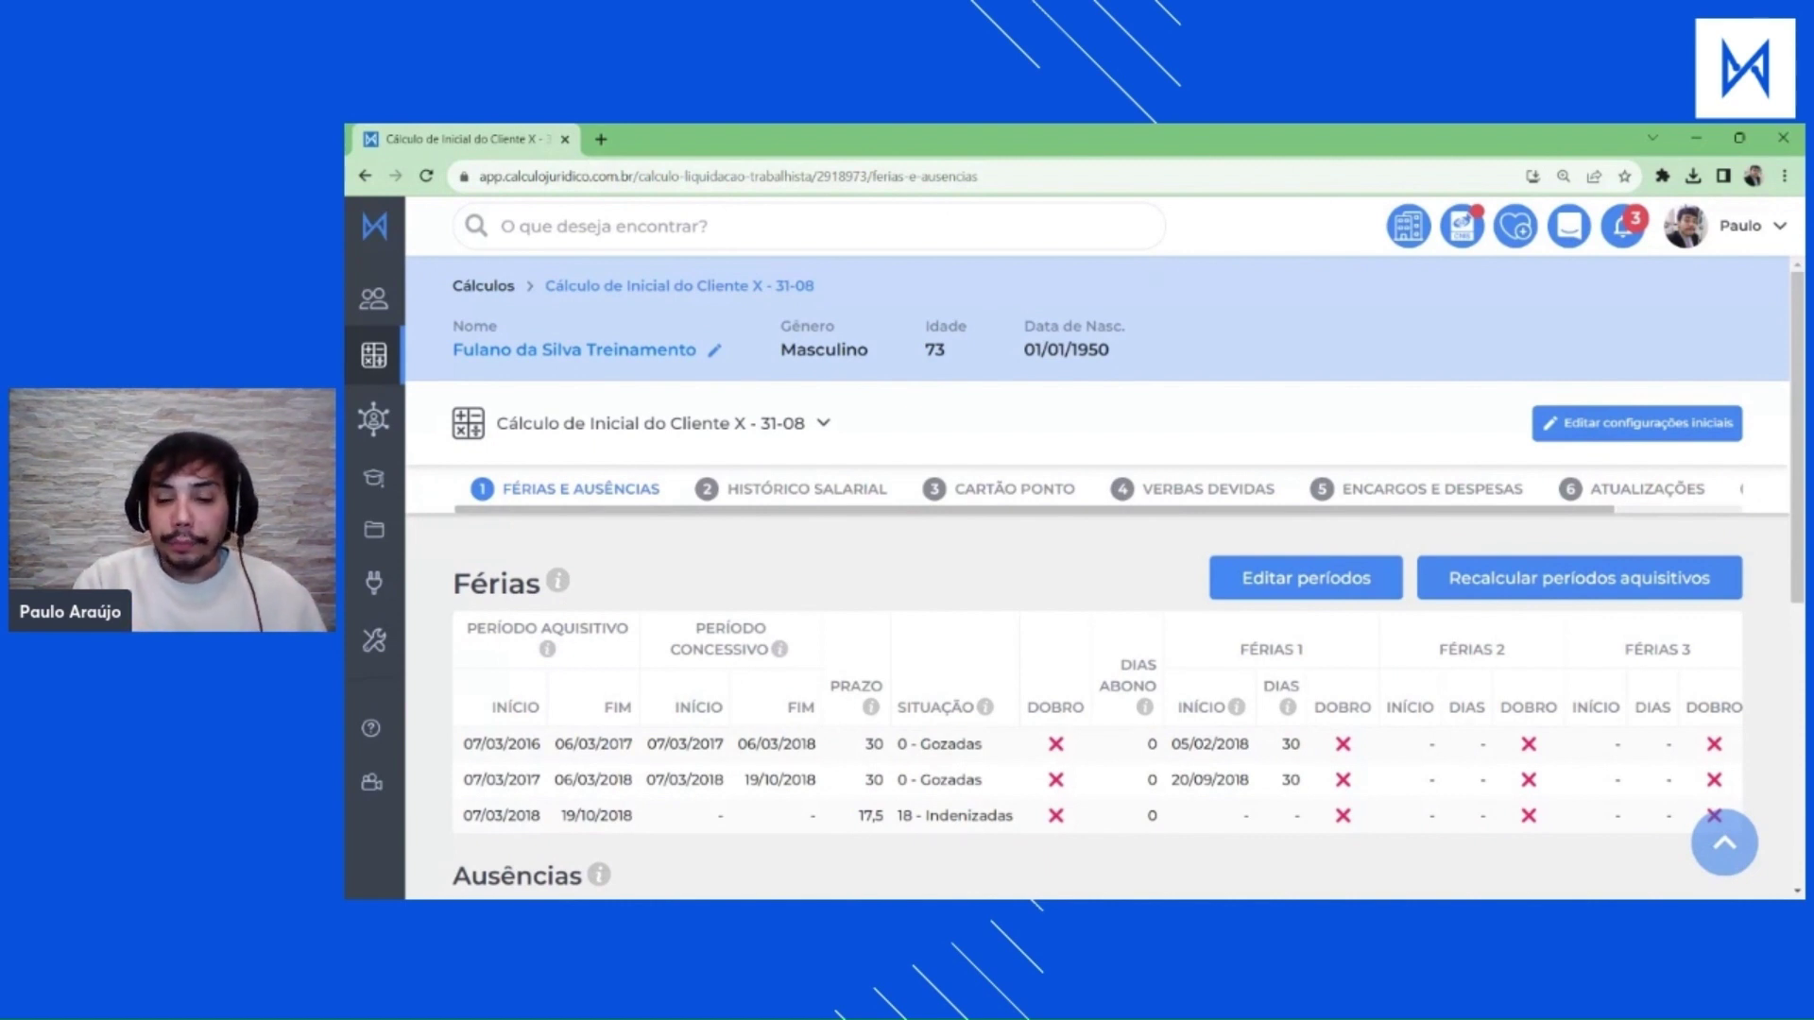
Examine the Férias table's acquisition periods, their Situação and the Férias 1 start dates, along with the Ausências section.
scroll(567, 580, down, 1)
scroll(567, 580, up, 1)
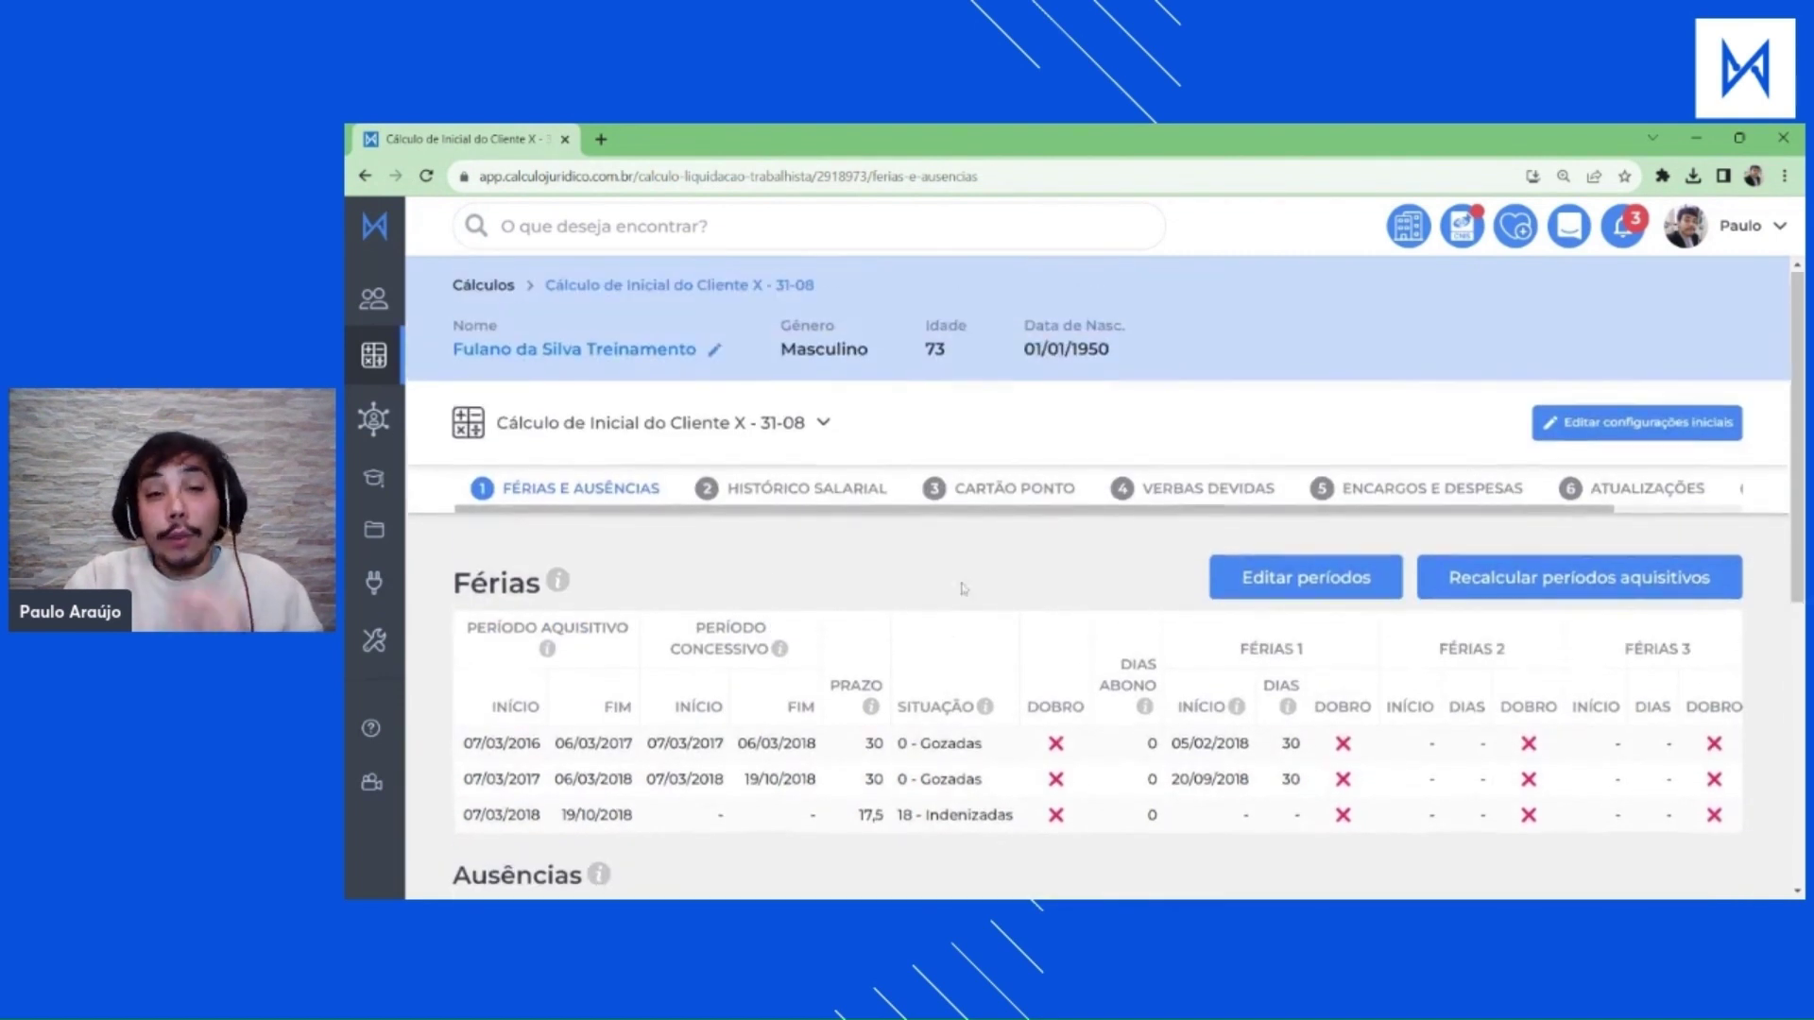
scroll(1190, 708, down, 1)
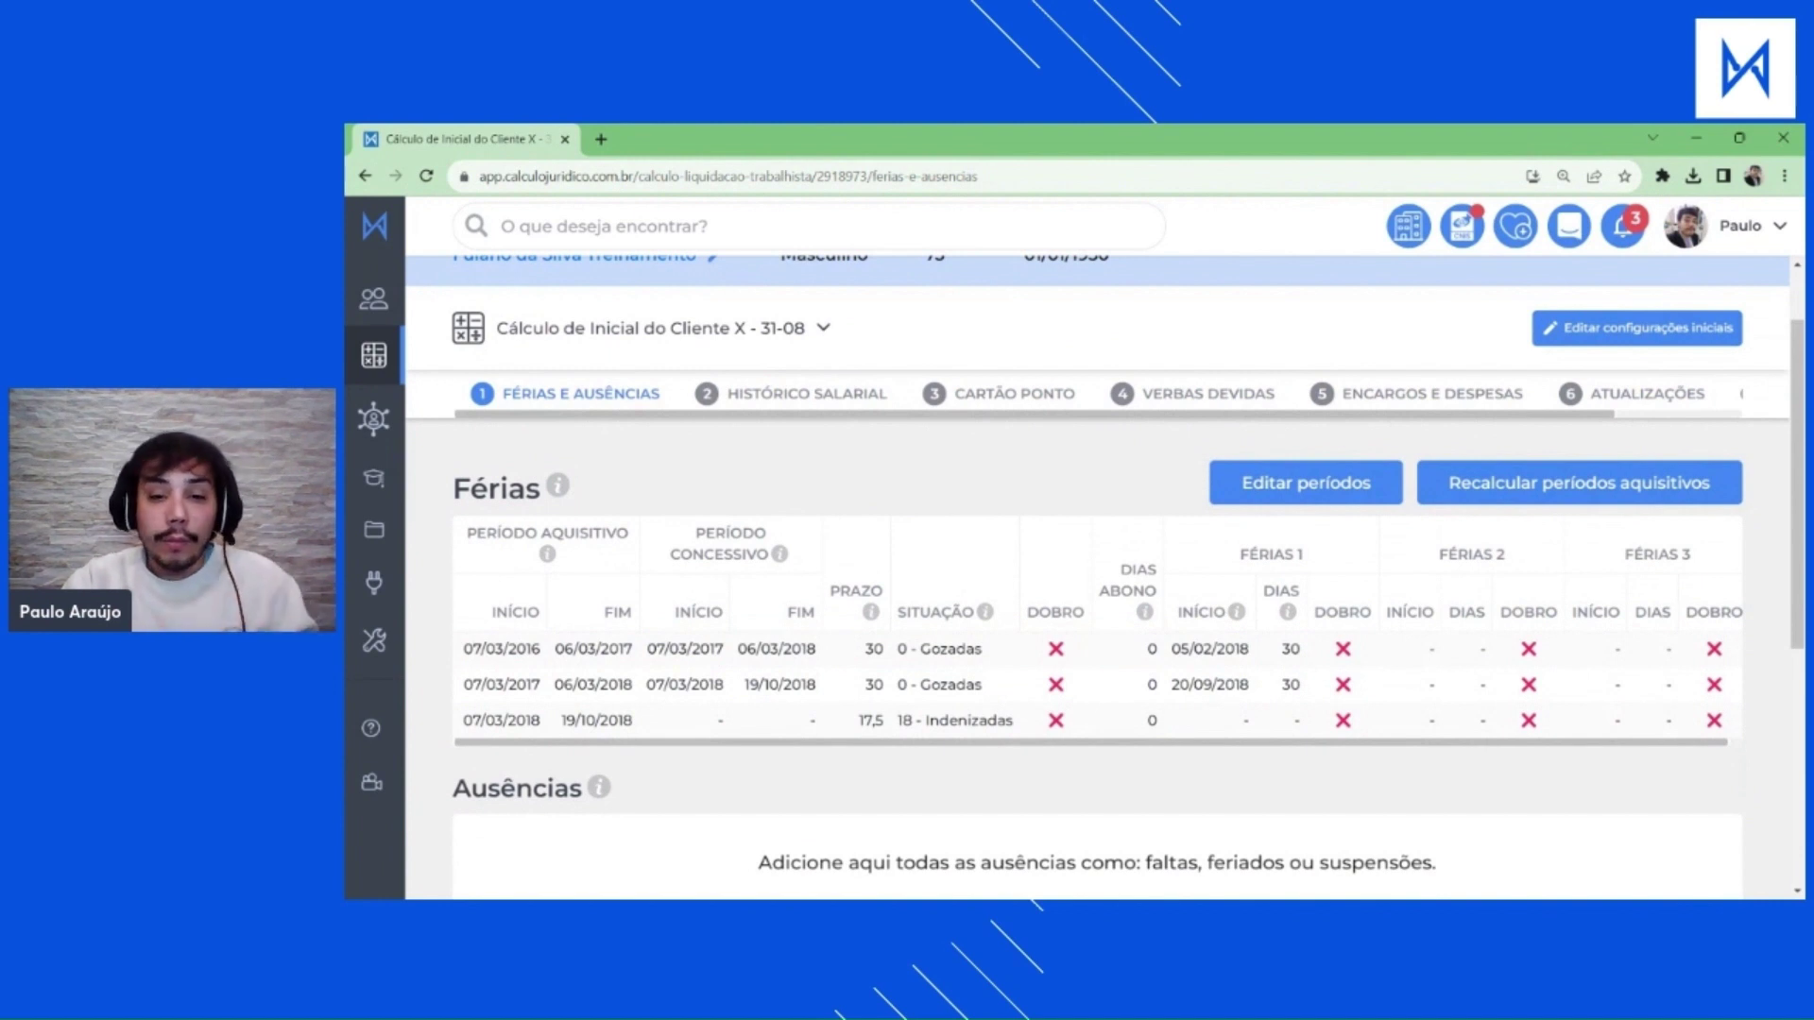
scroll(1065, 577, down, 2)
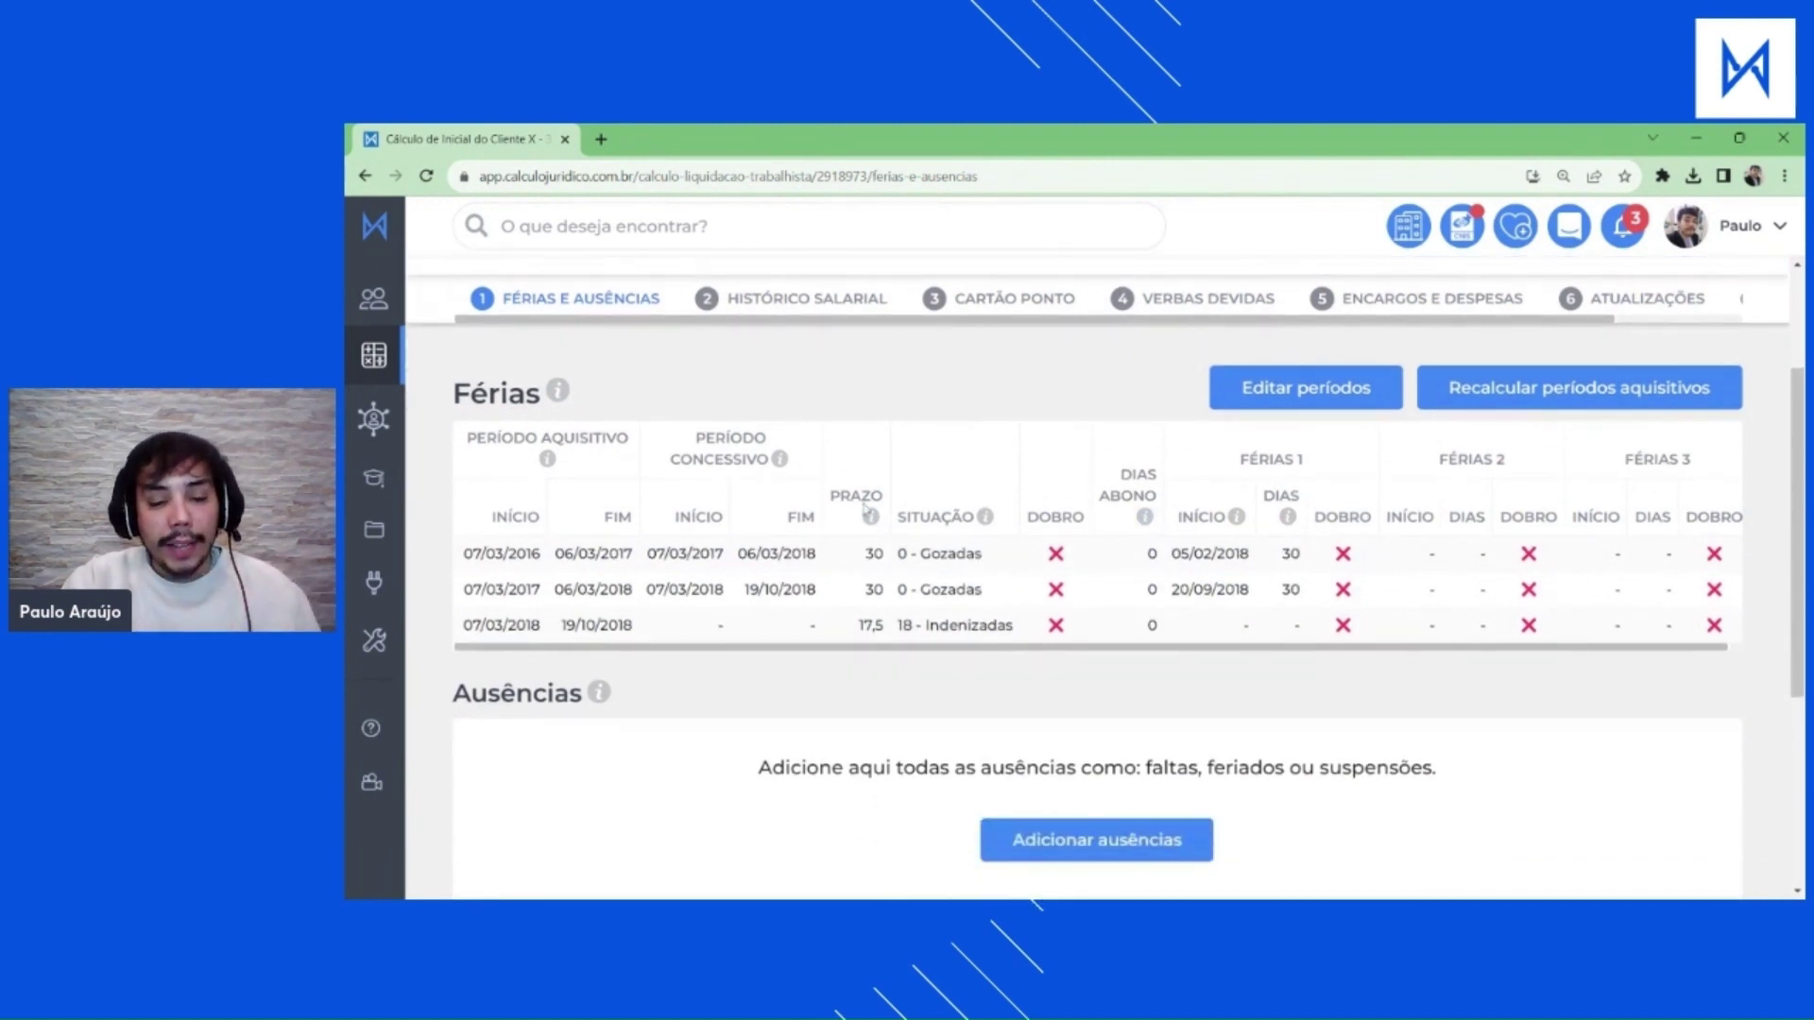
scroll(1065, 577, up, 1)
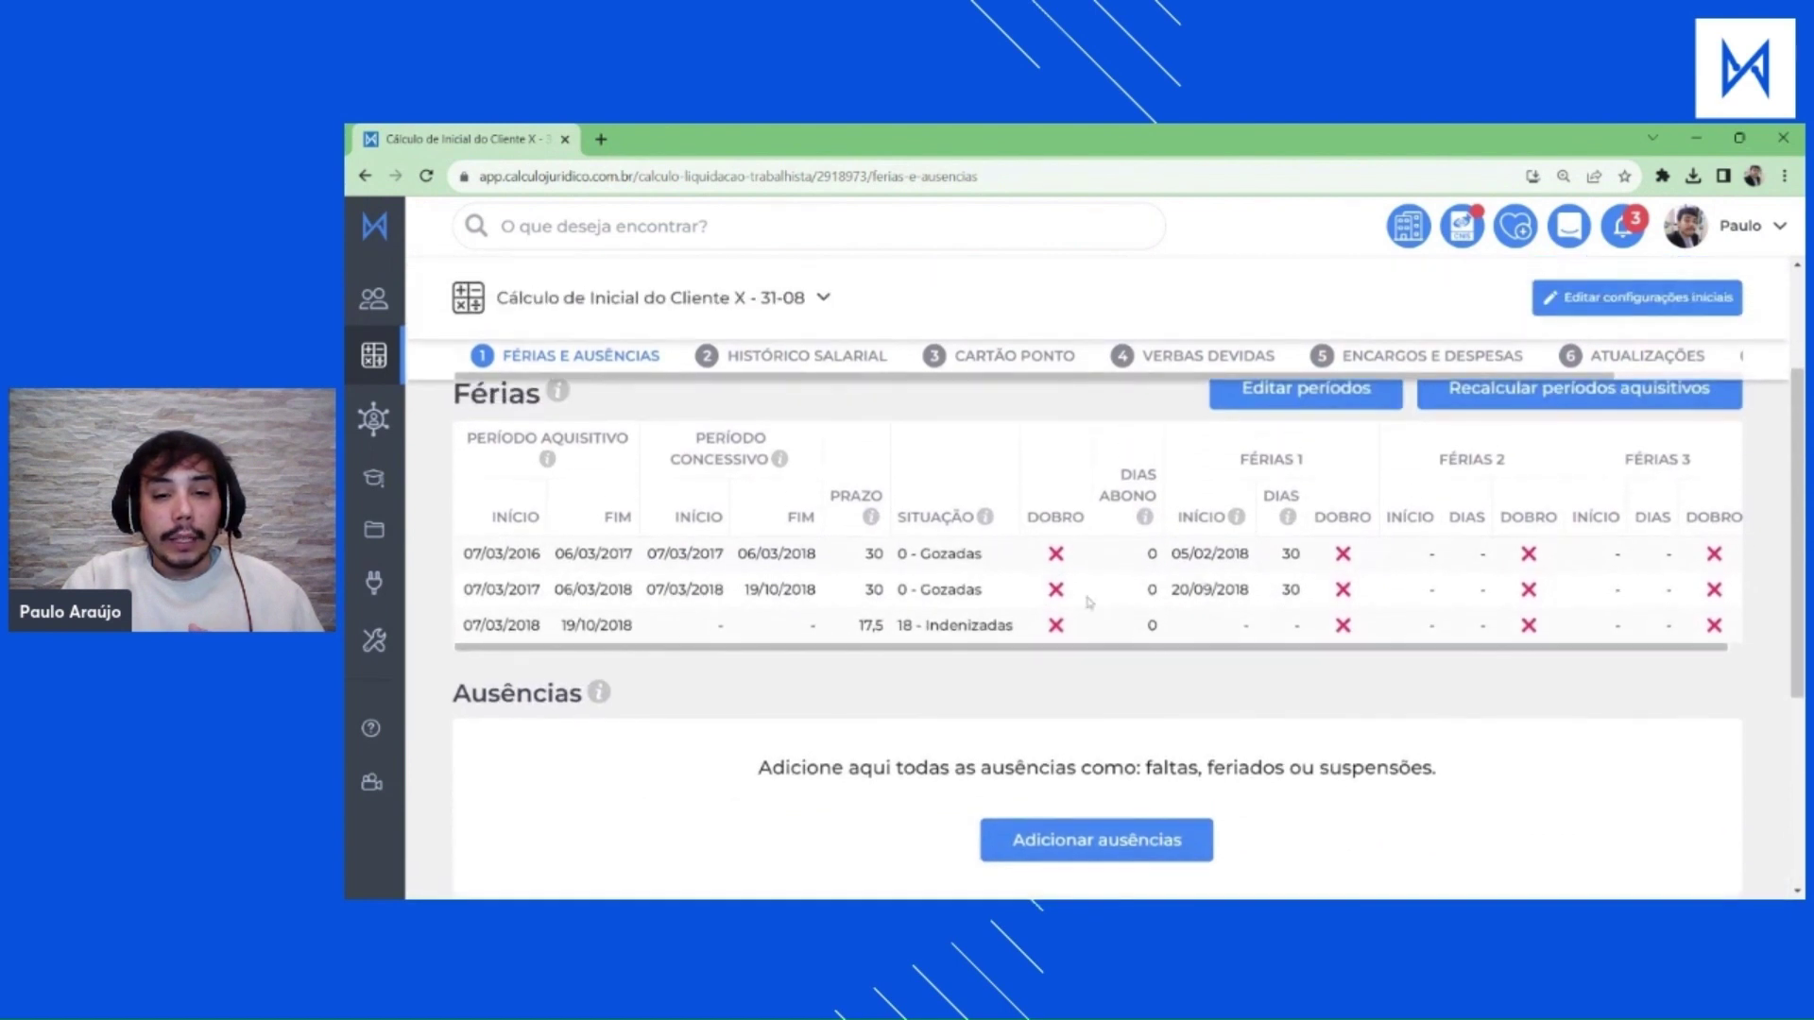
drag(888, 553, 987, 554)
drag(895, 593, 992, 593)
drag(1171, 553, 1258, 593)
click(1247, 696)
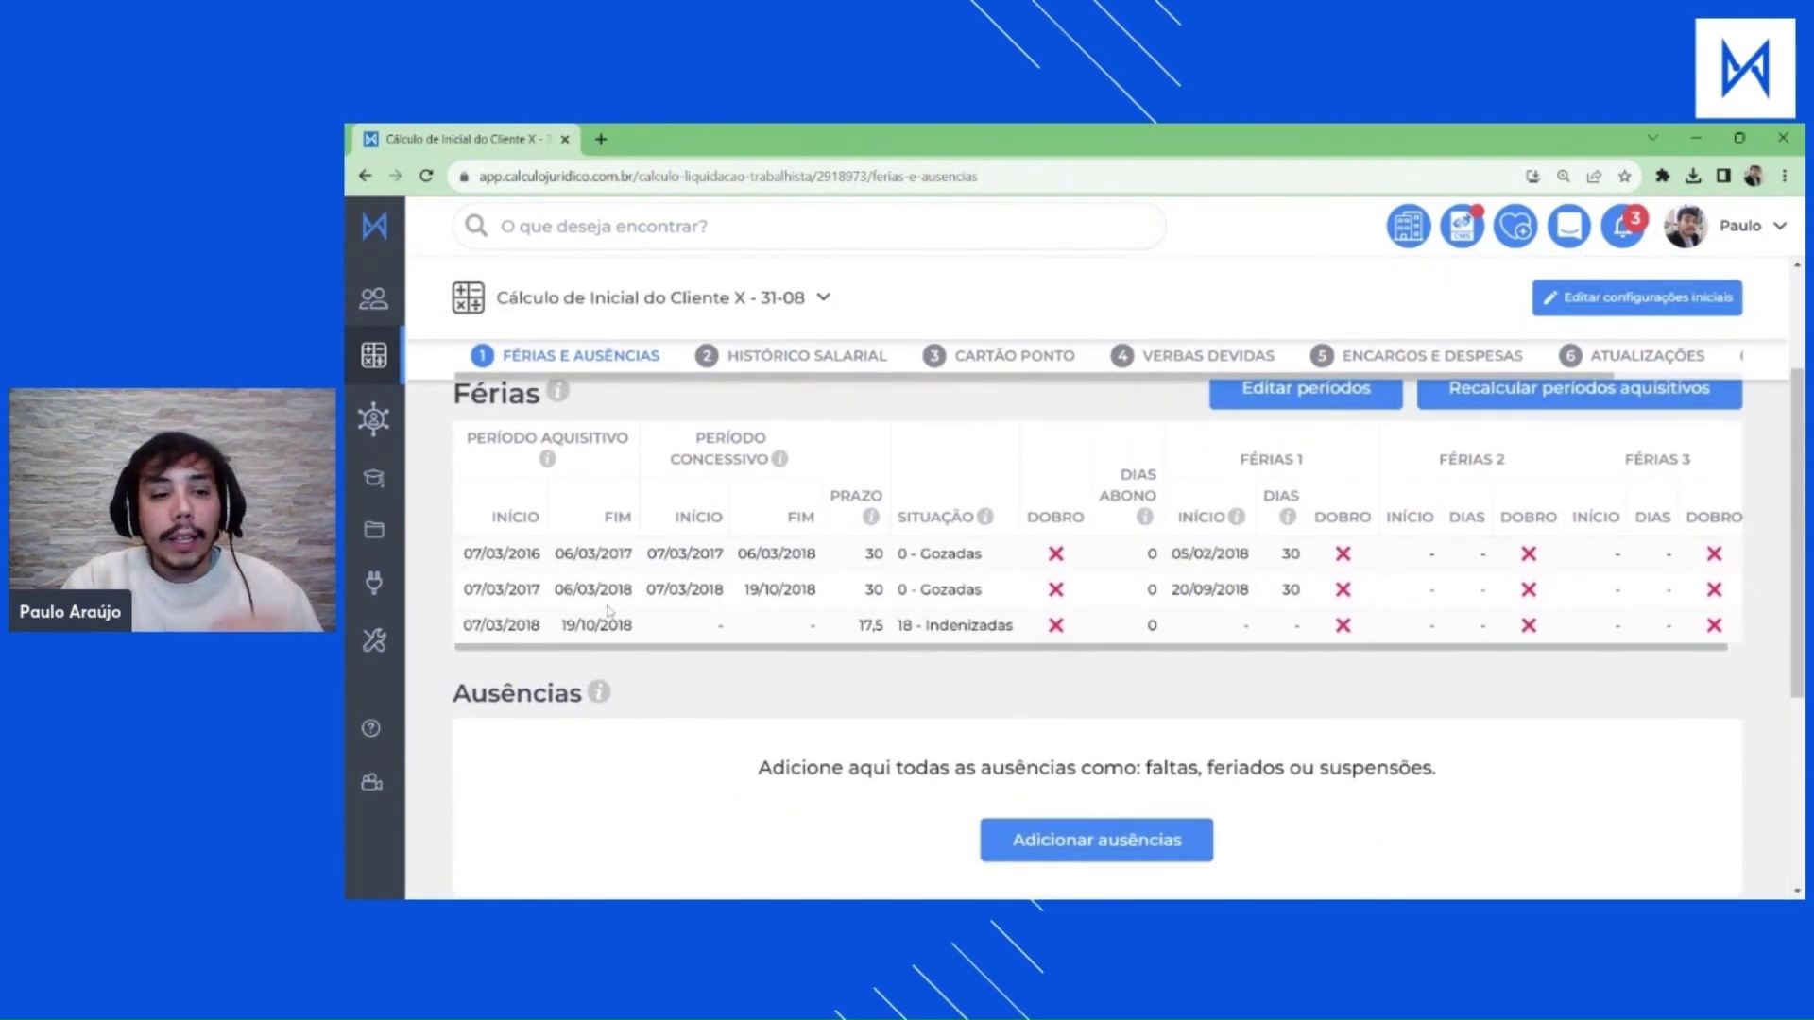
drag(563, 625, 1124, 647)
click(1149, 669)
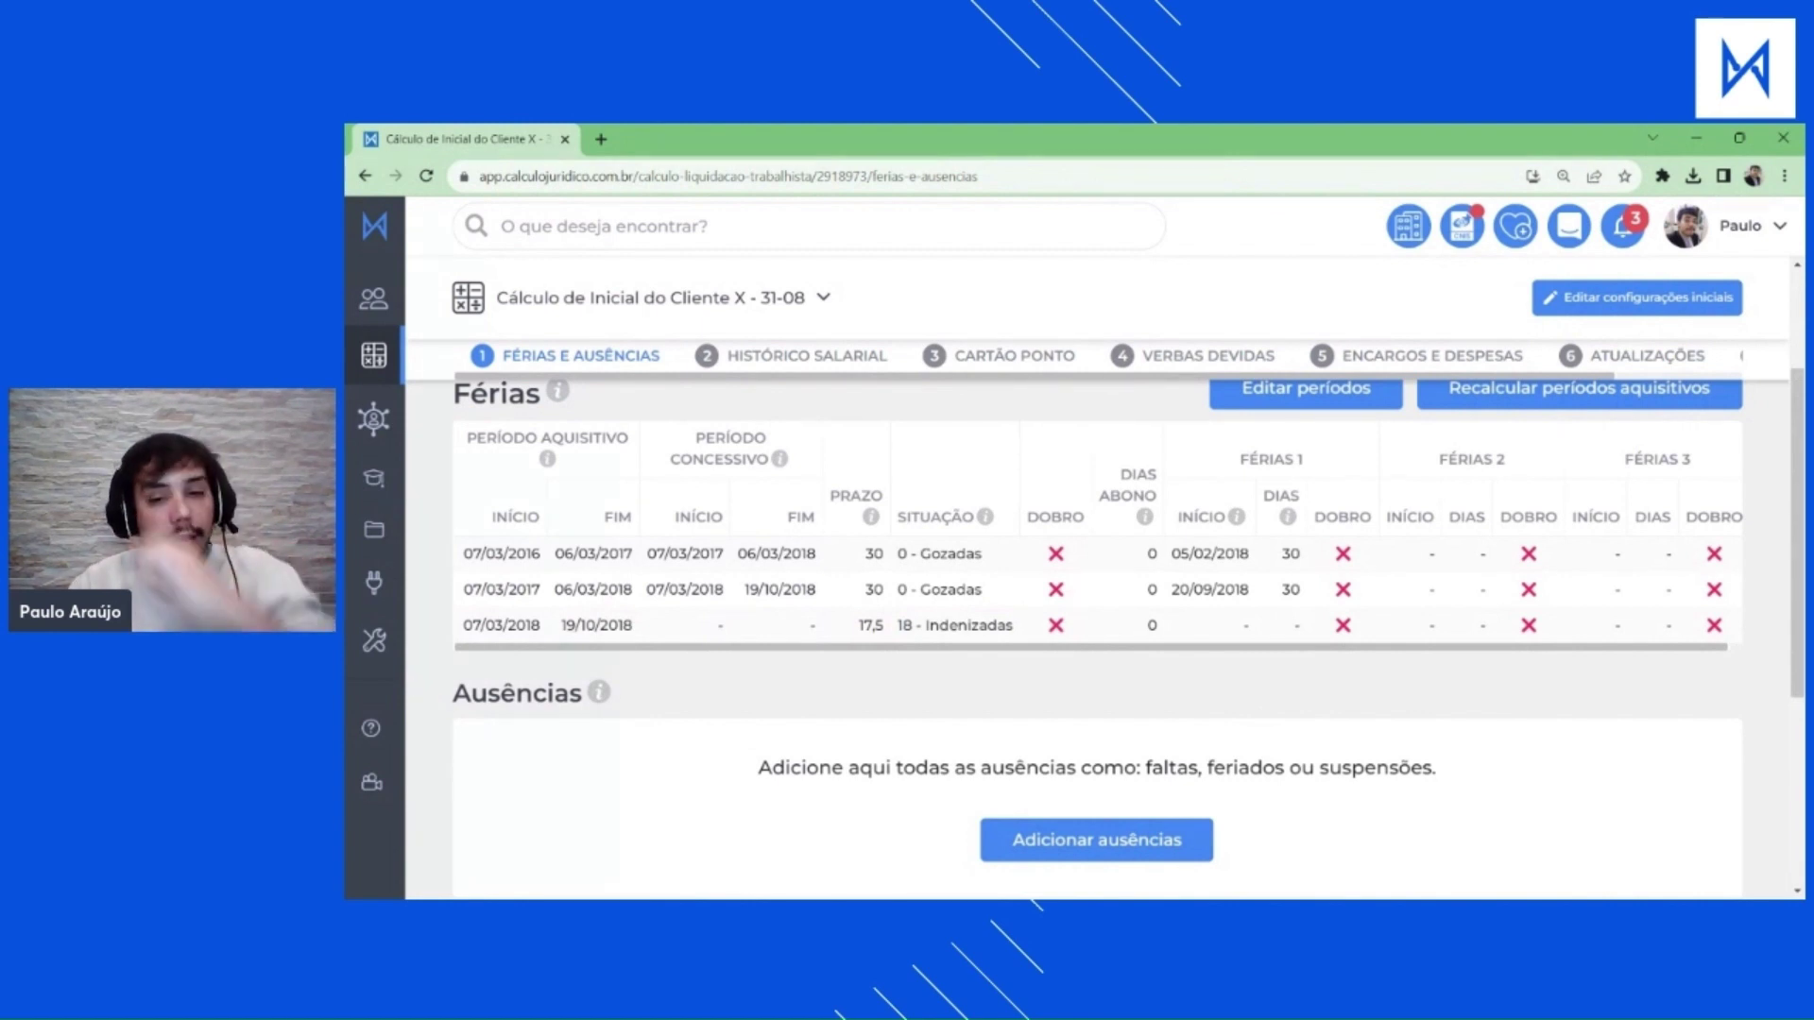
scroll(1229, 628, up, 2)
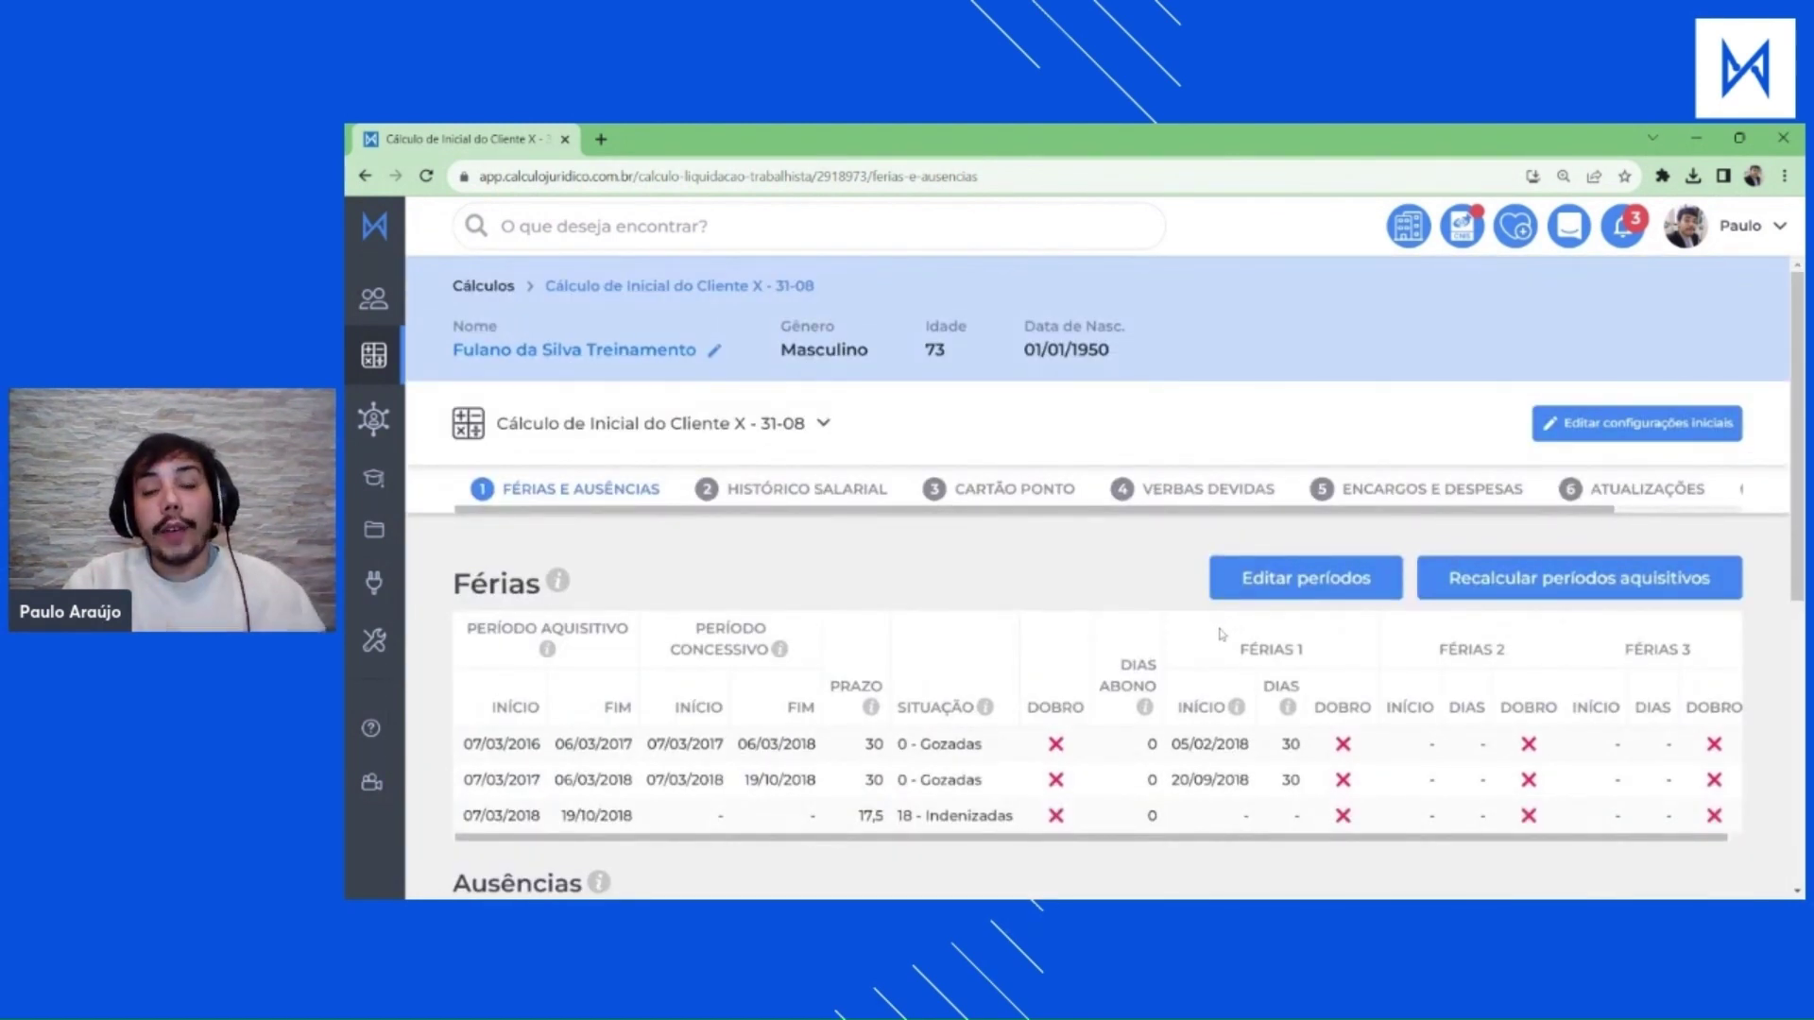
scroll(1167, 586, down, 1)
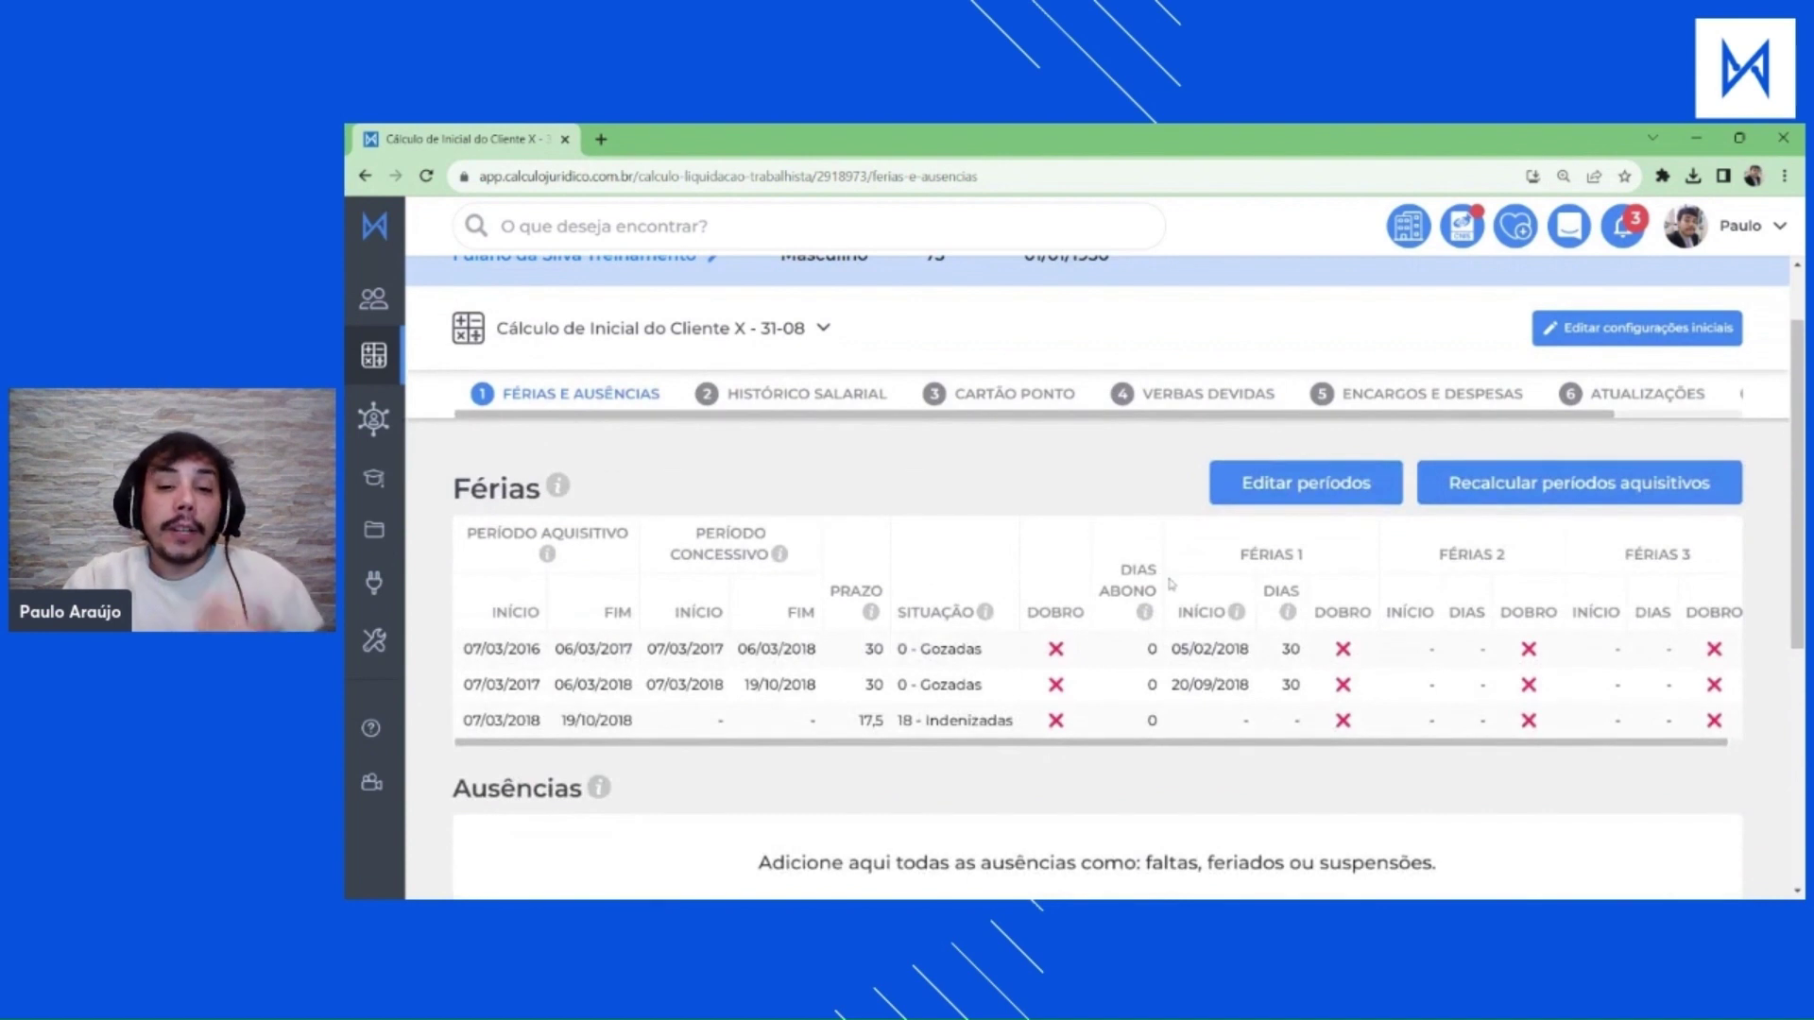
drag(975, 649, 897, 649)
drag(1189, 649, 1217, 649)
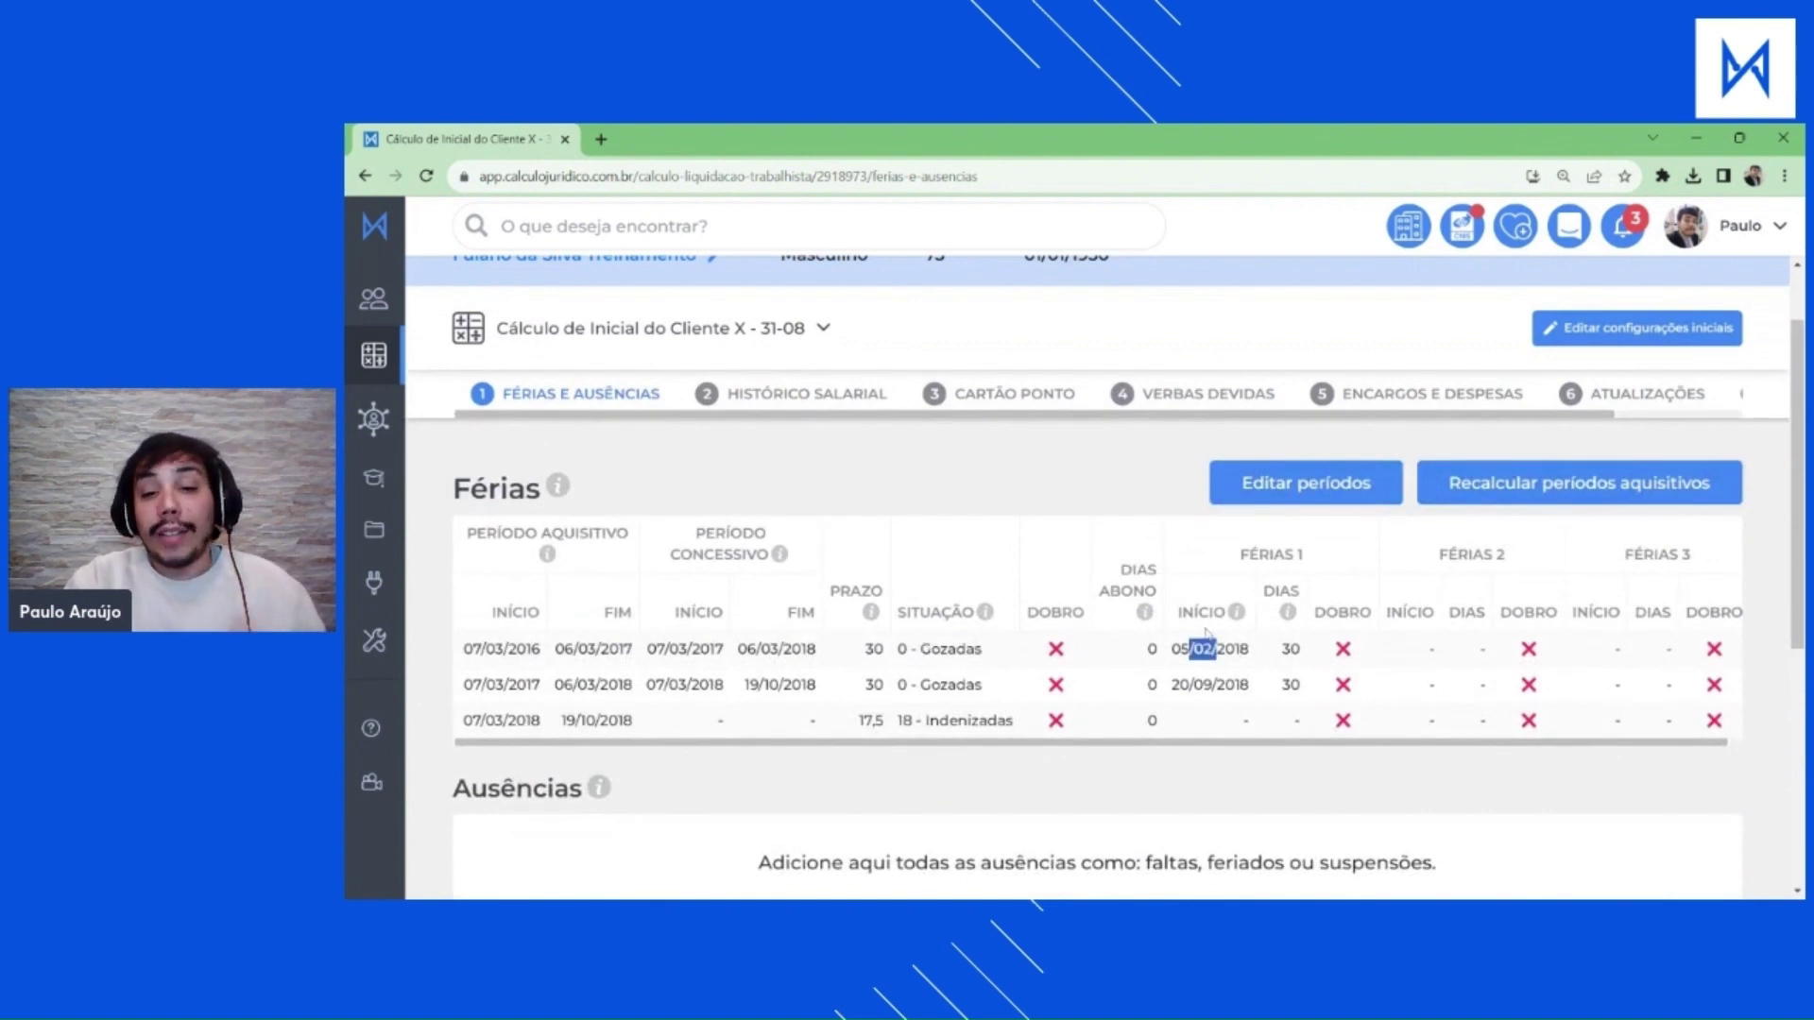
Clear the Férias 1 start dates and days for the first two acquisition periods and save the vacation periods.
click(1320, 485)
drag(936, 549, 1102, 588)
key(BackSpace)
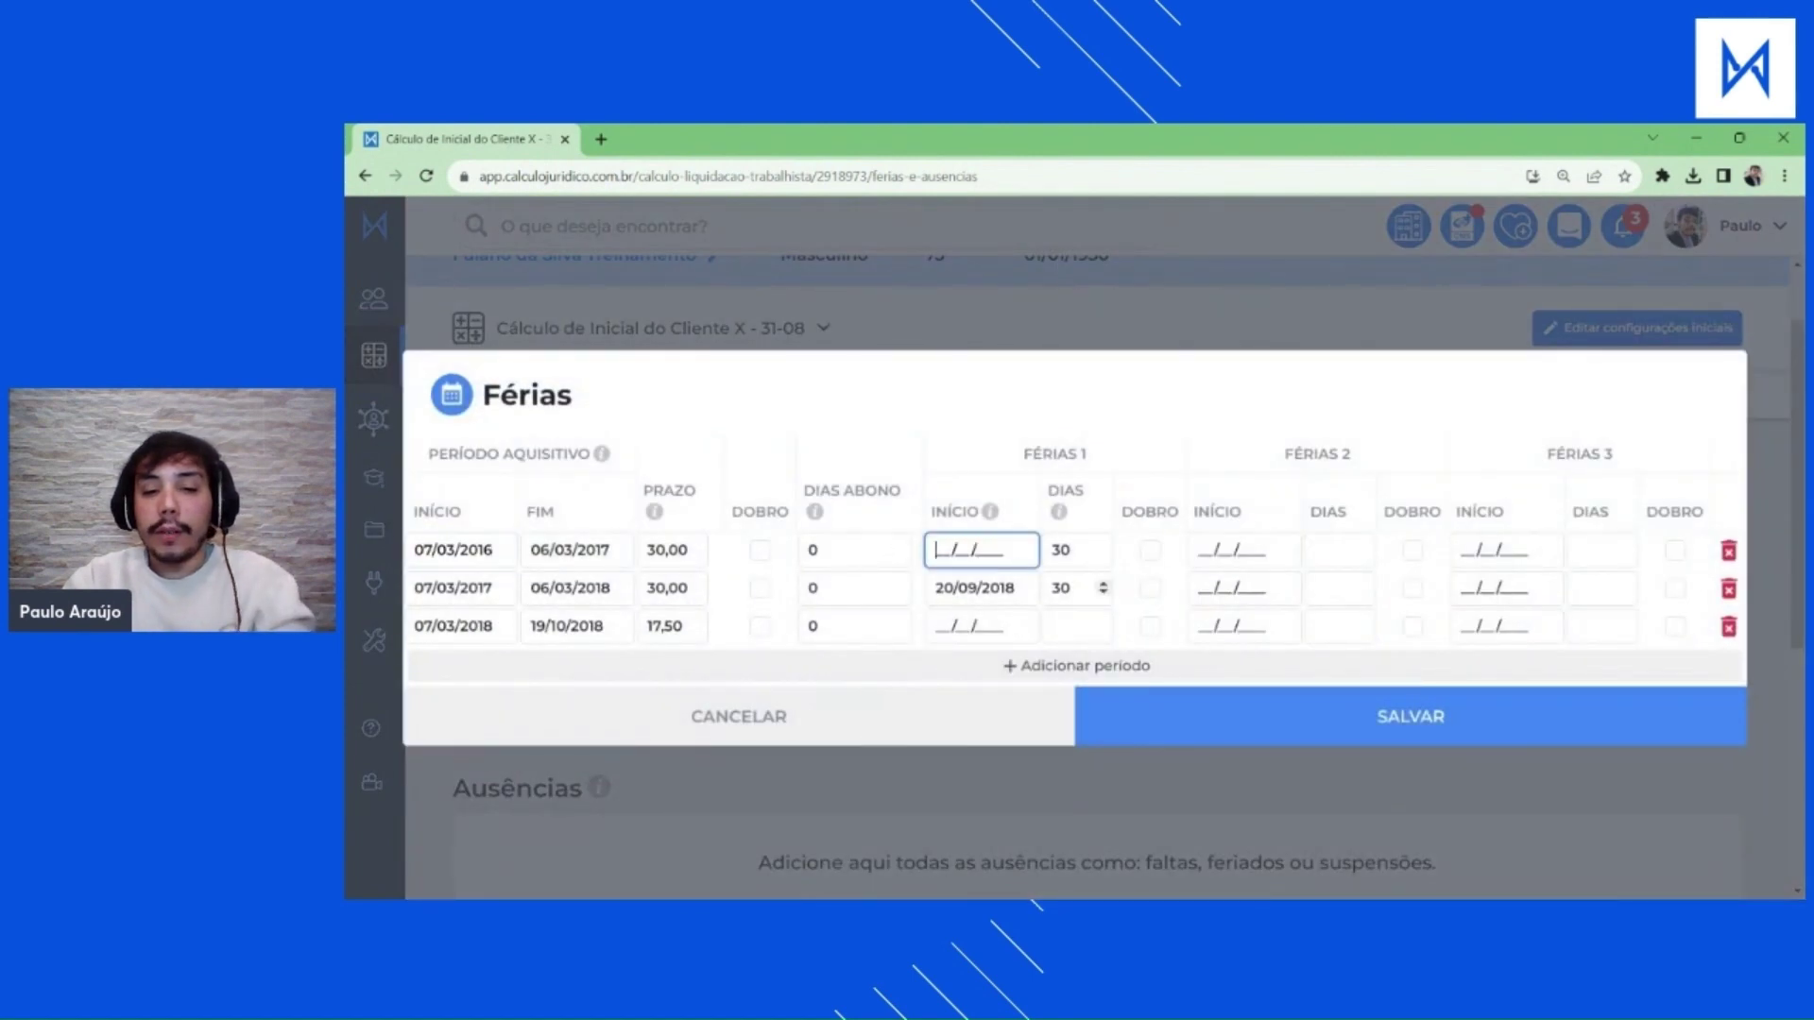
key(BackSpace)
drag(935, 587, 1047, 588)
key(BackSpace)
key(BackSpace)
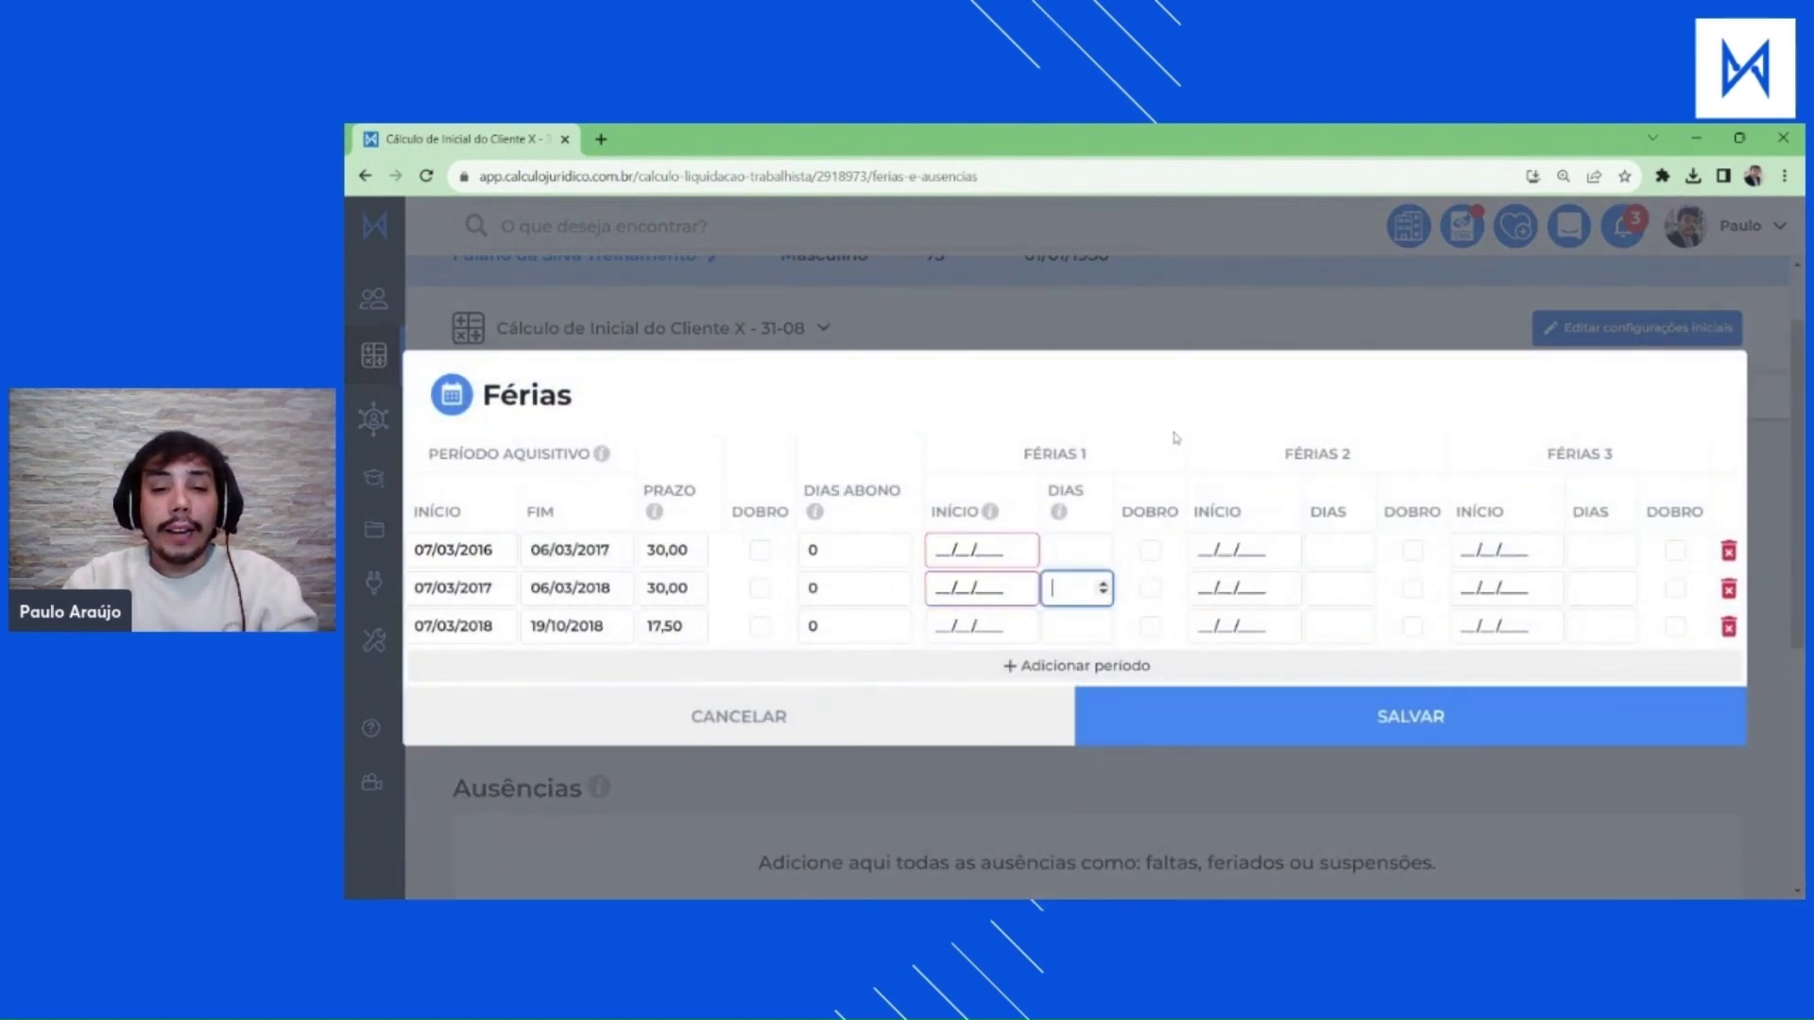
click(1175, 437)
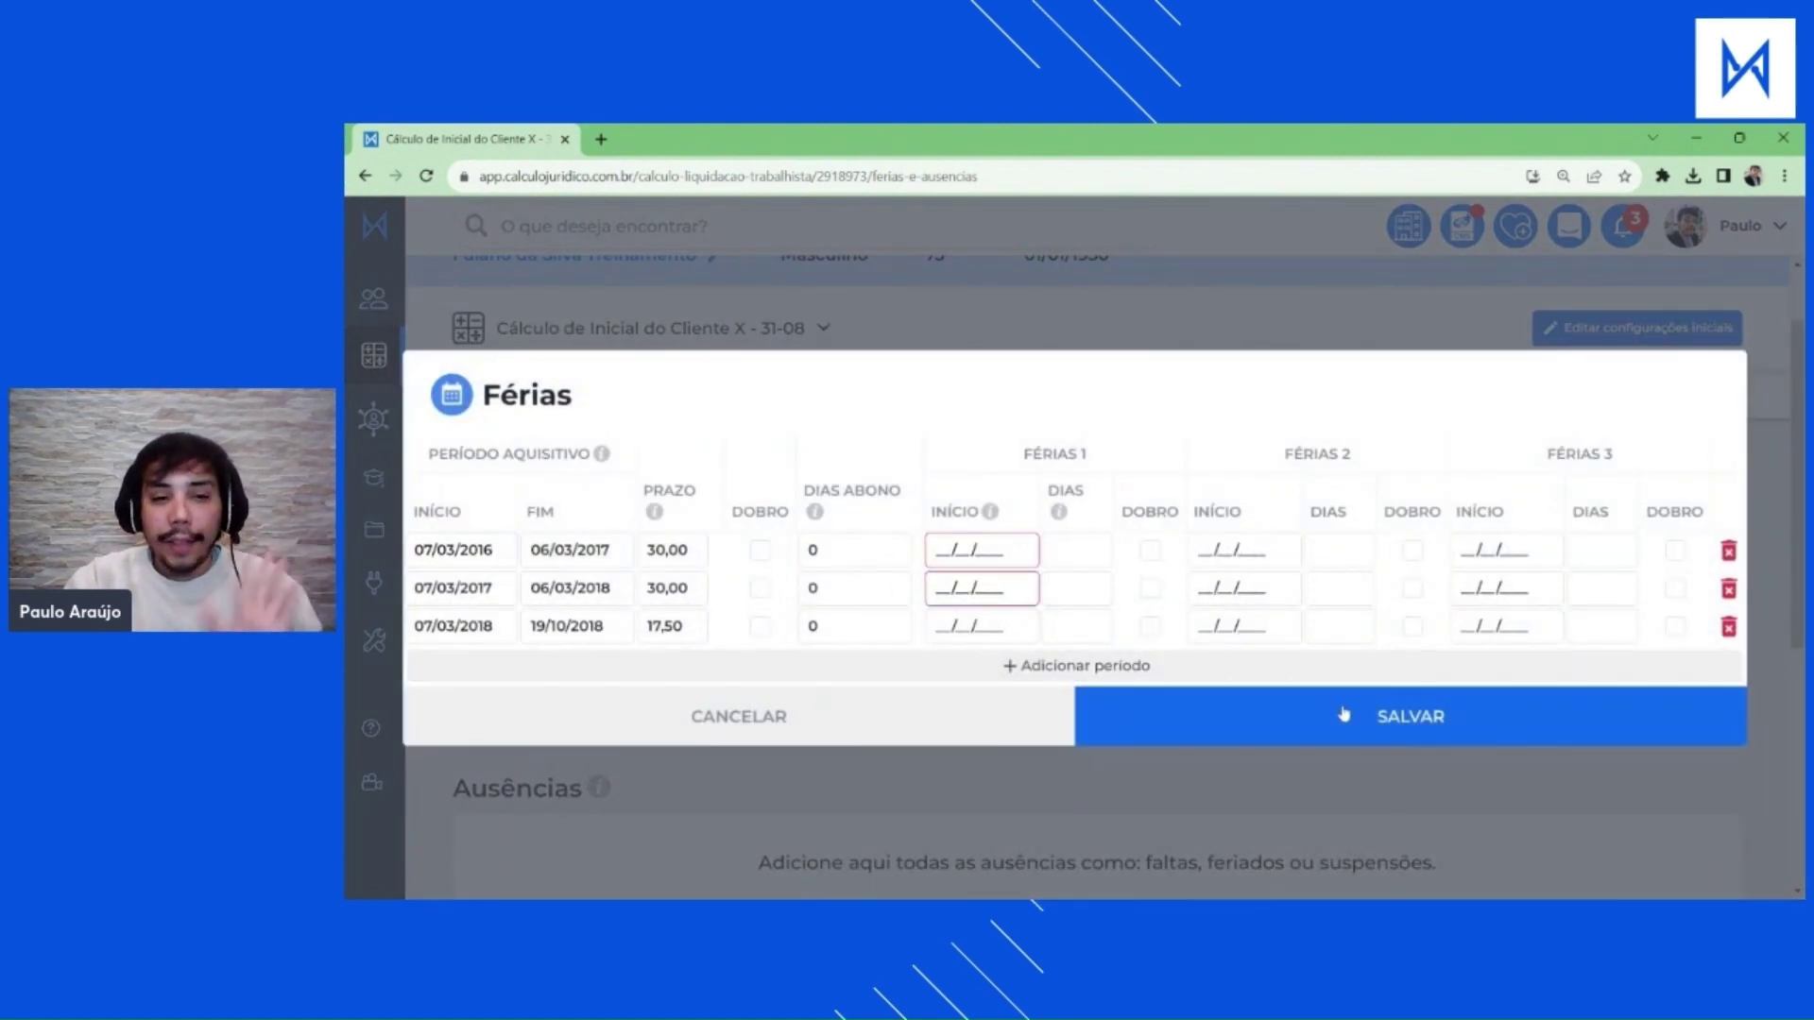
click(1287, 732)
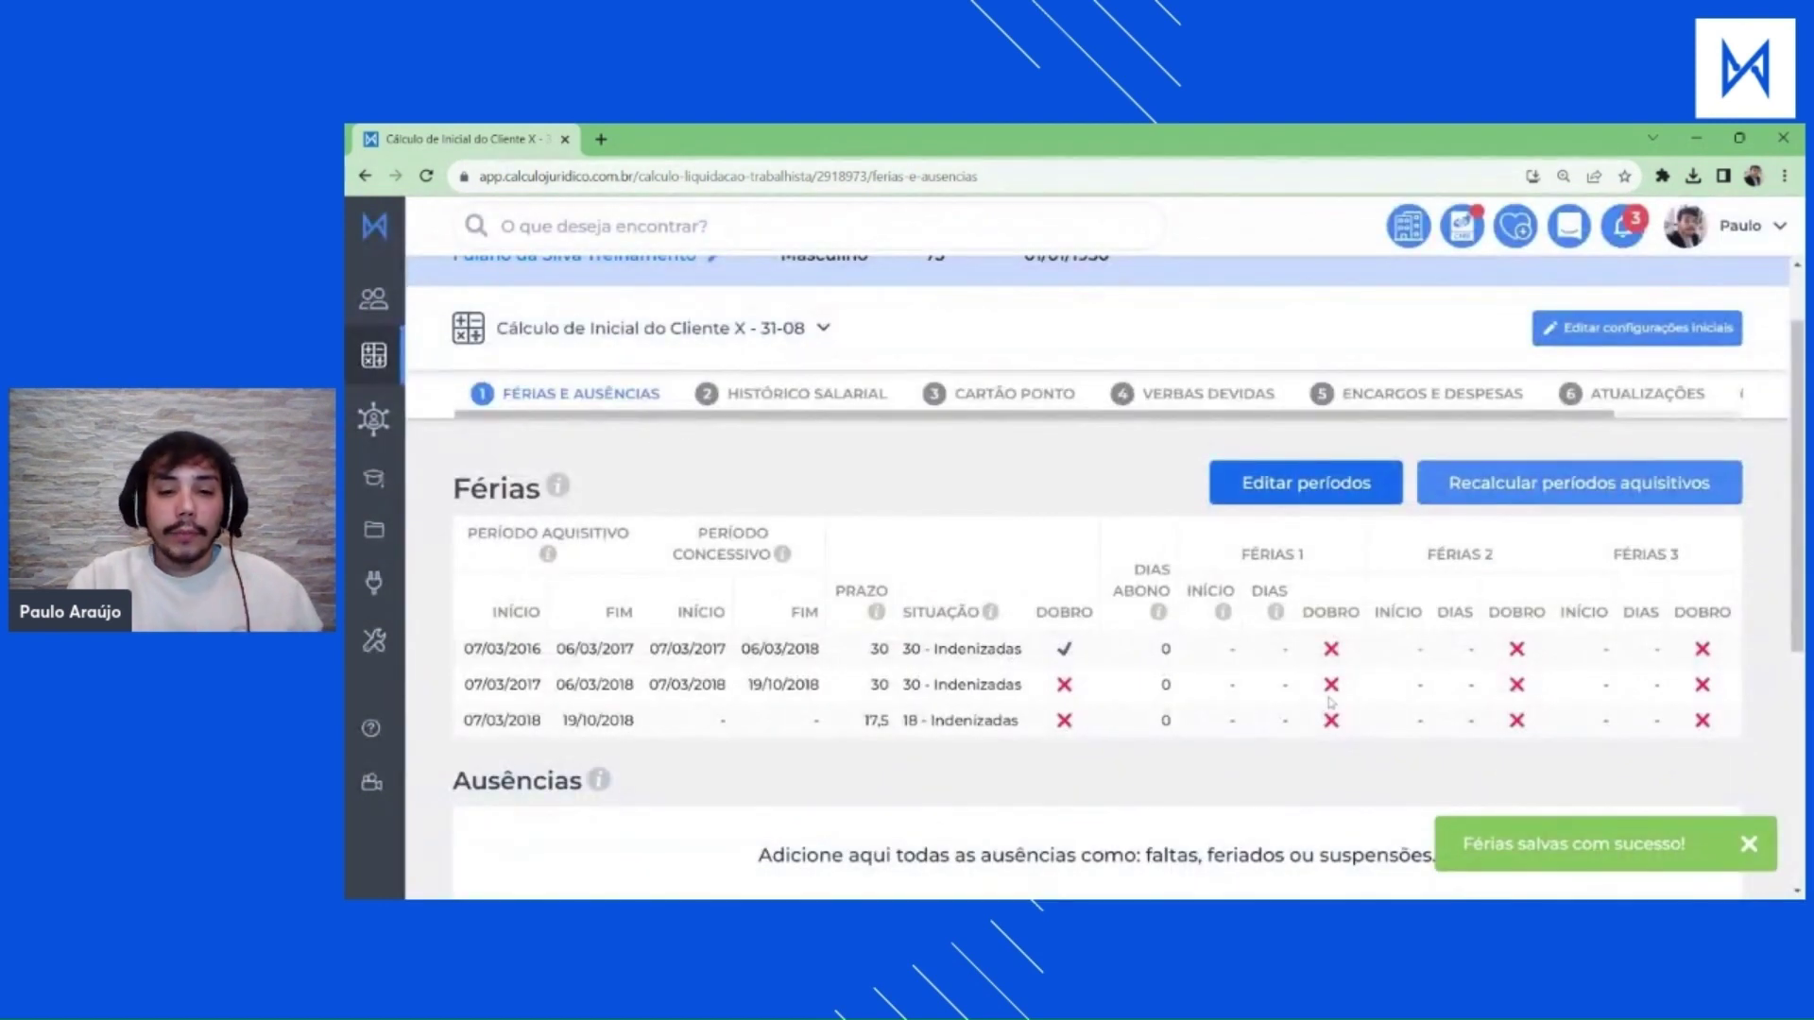
Examine the Situação and Dobro columns for each acquisition period in the Férias table.
drag(921, 649, 1025, 652)
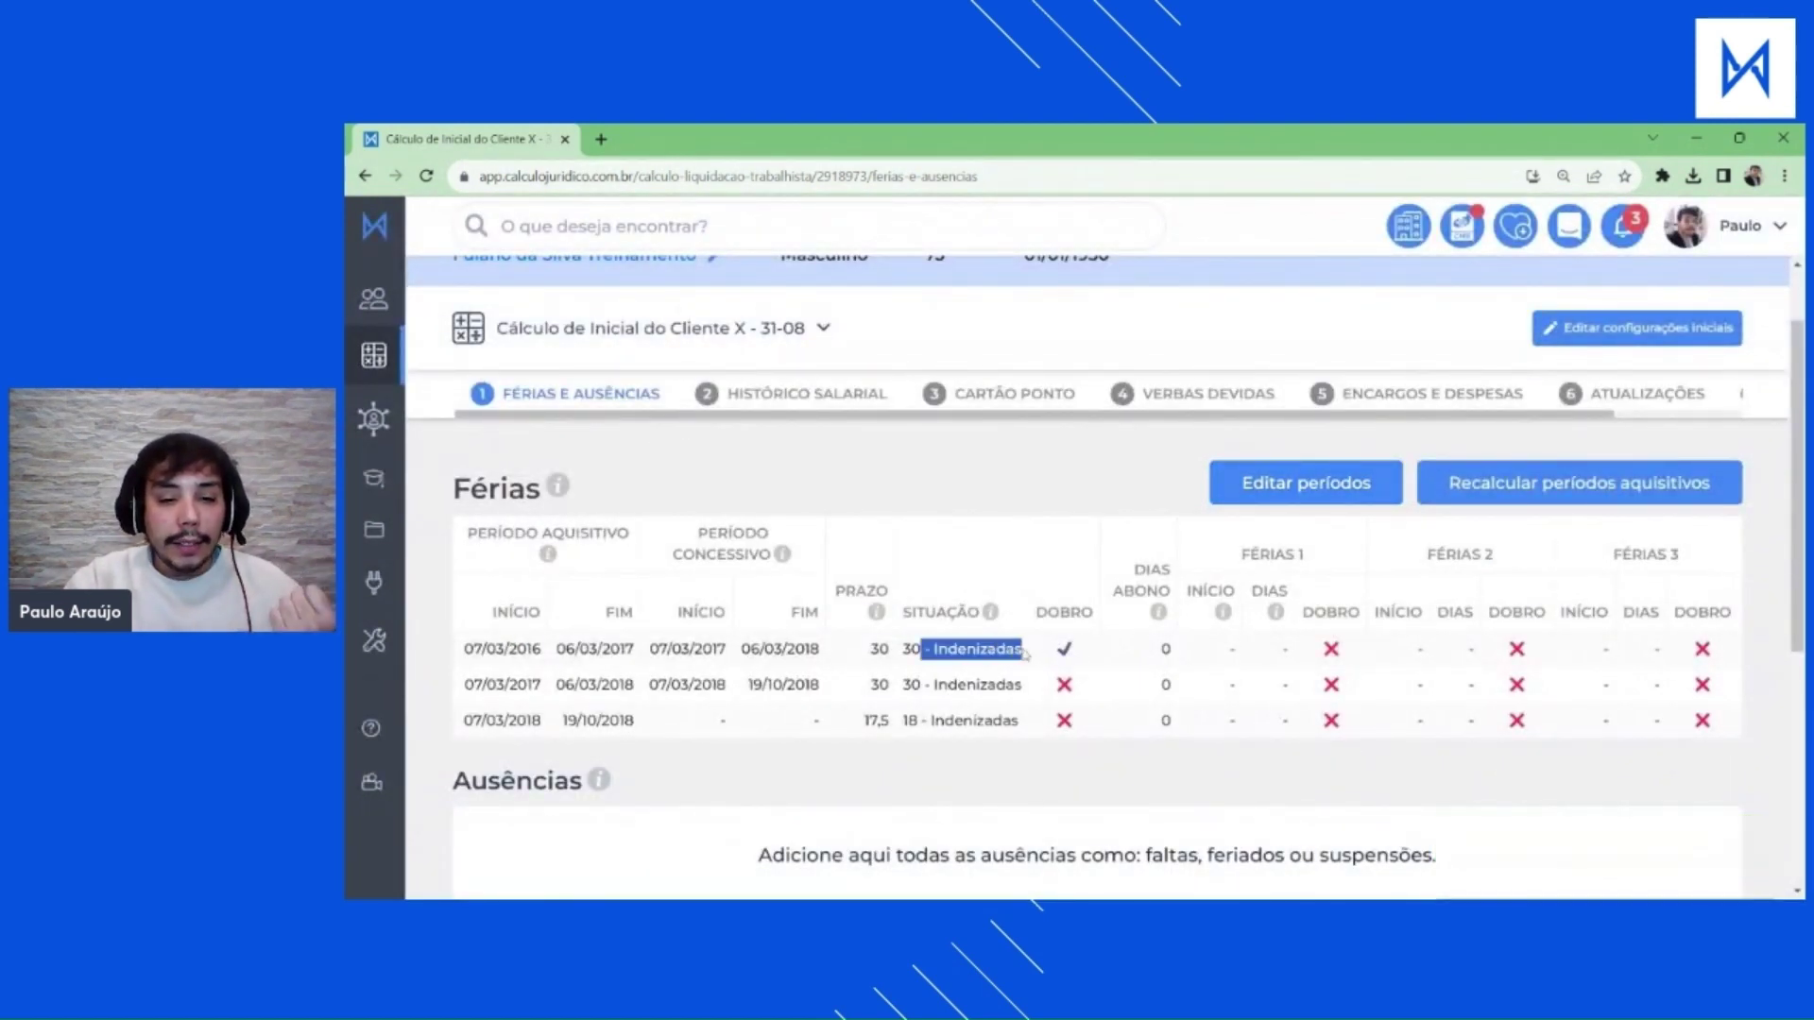
drag(921, 685, 984, 720)
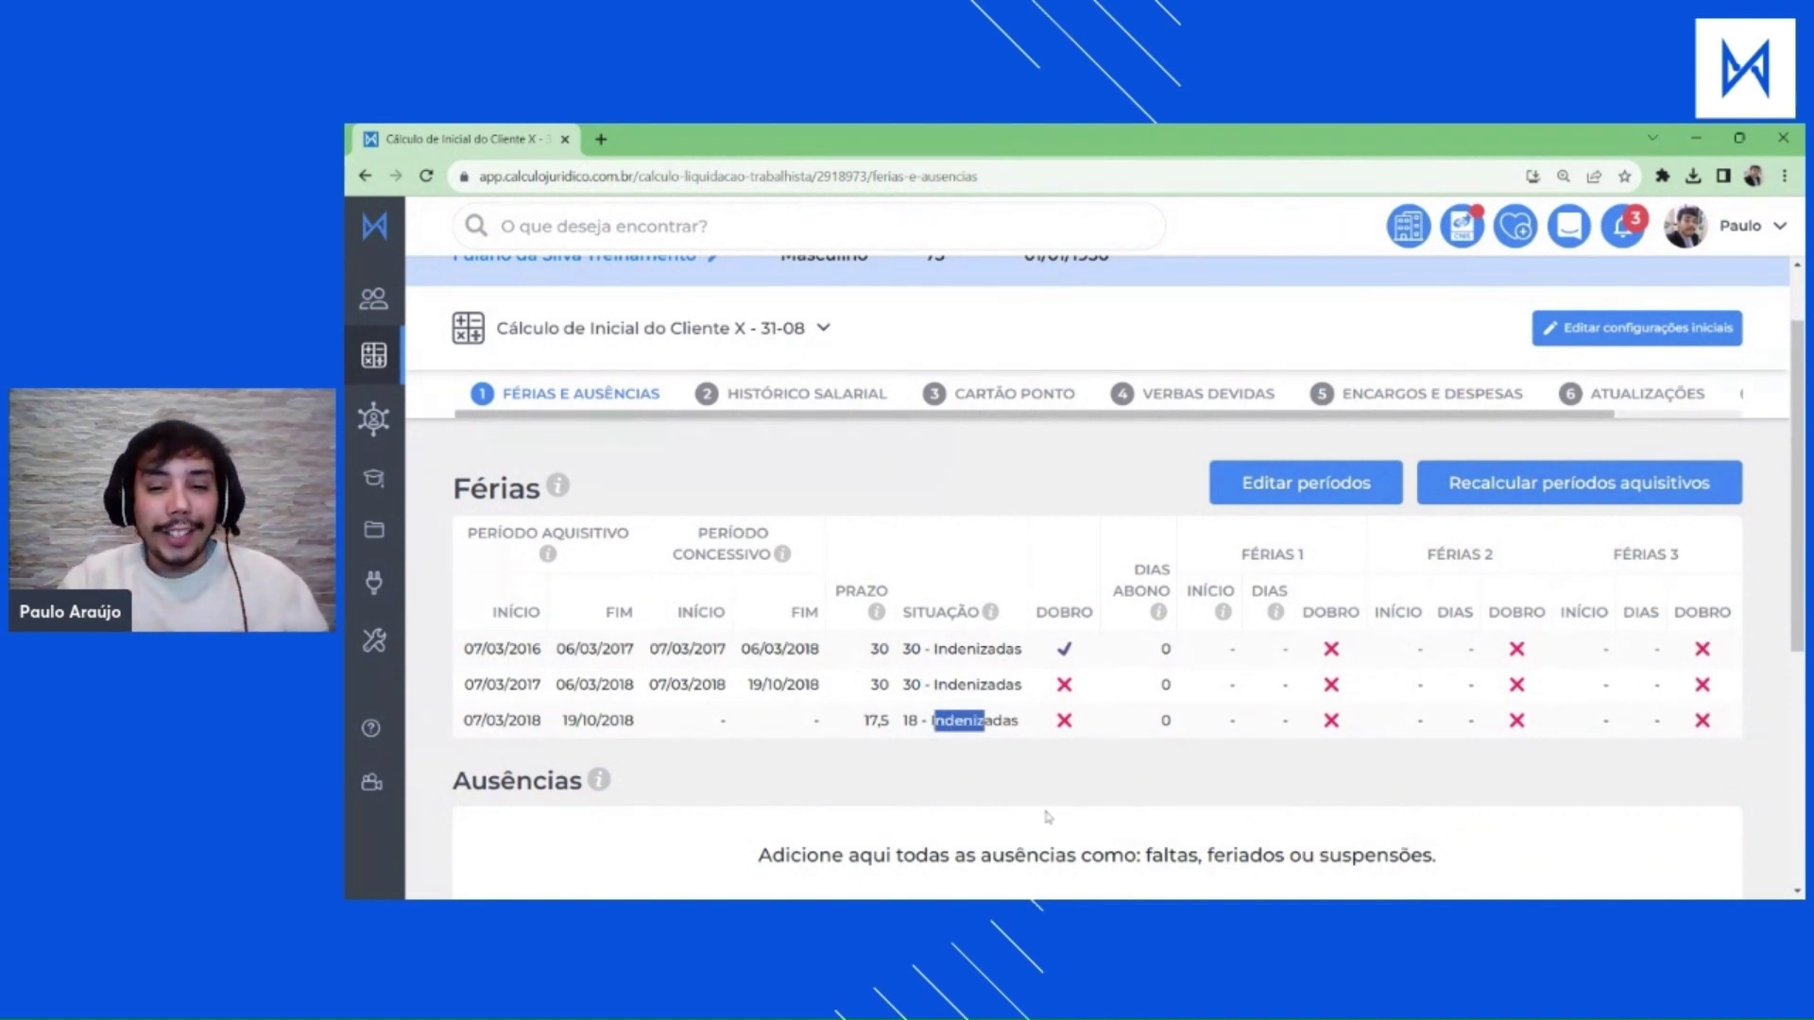
drag(1045, 612, 1093, 612)
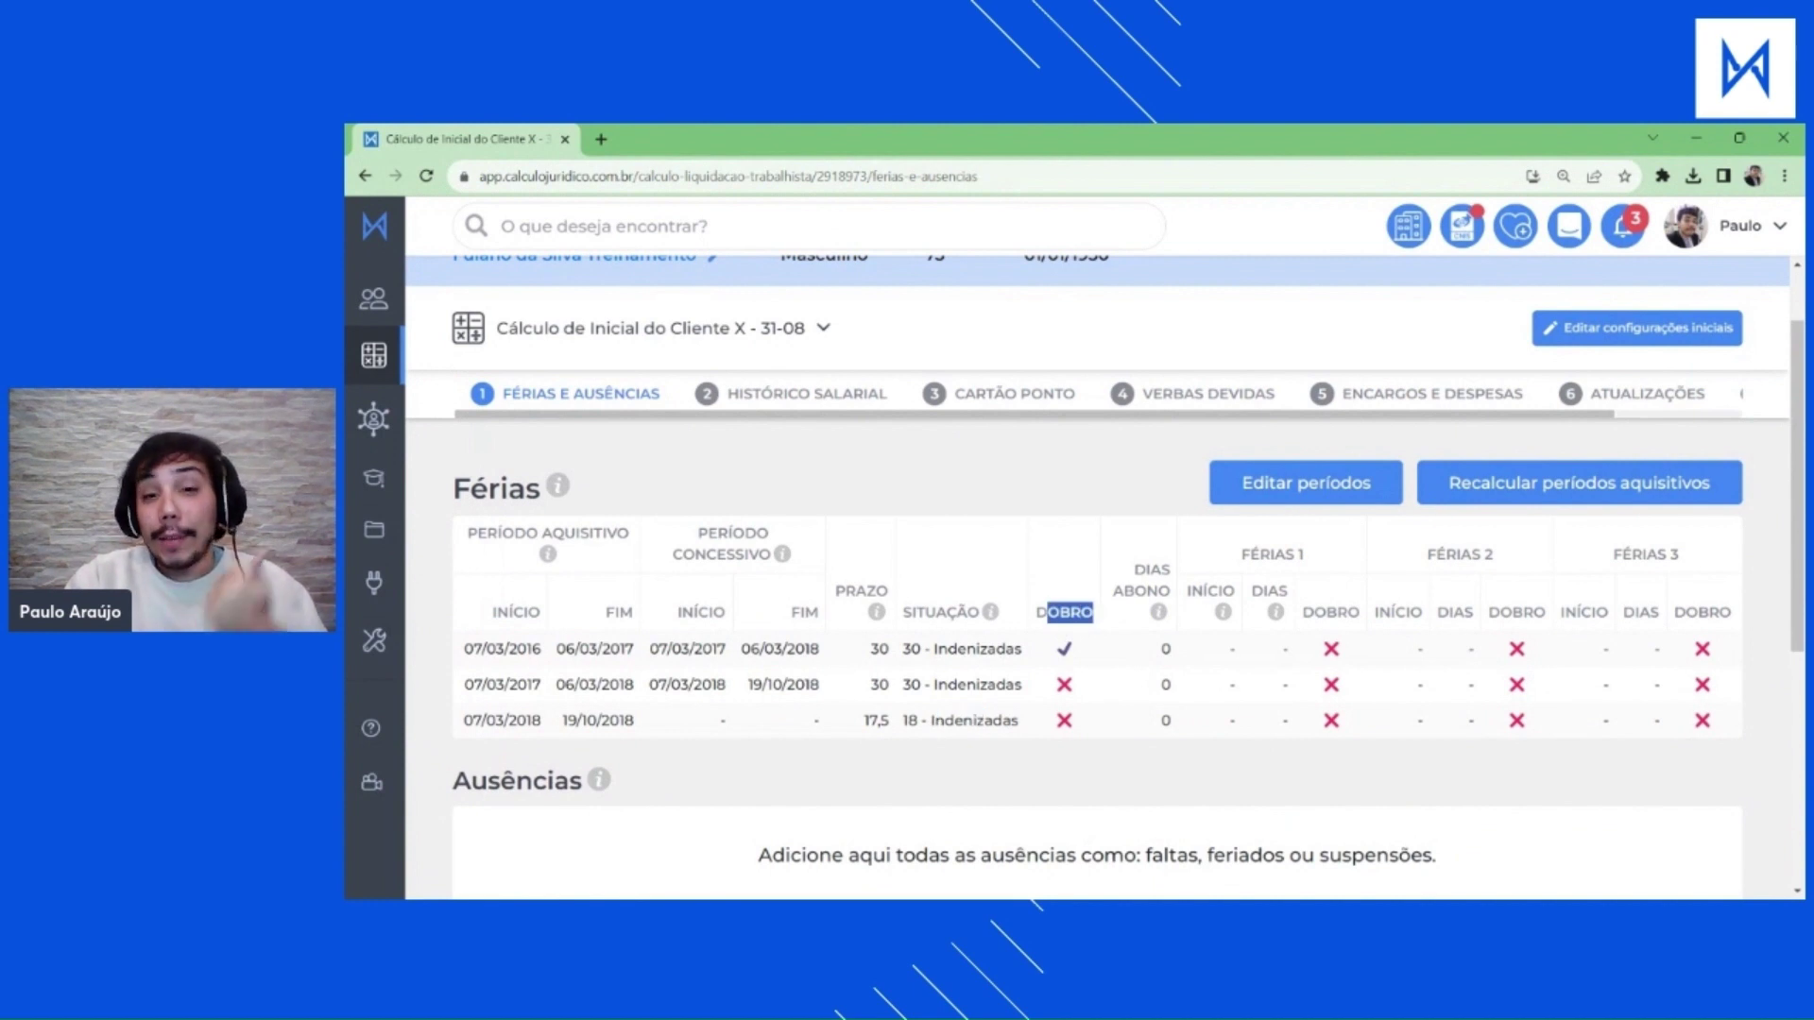
click(1105, 656)
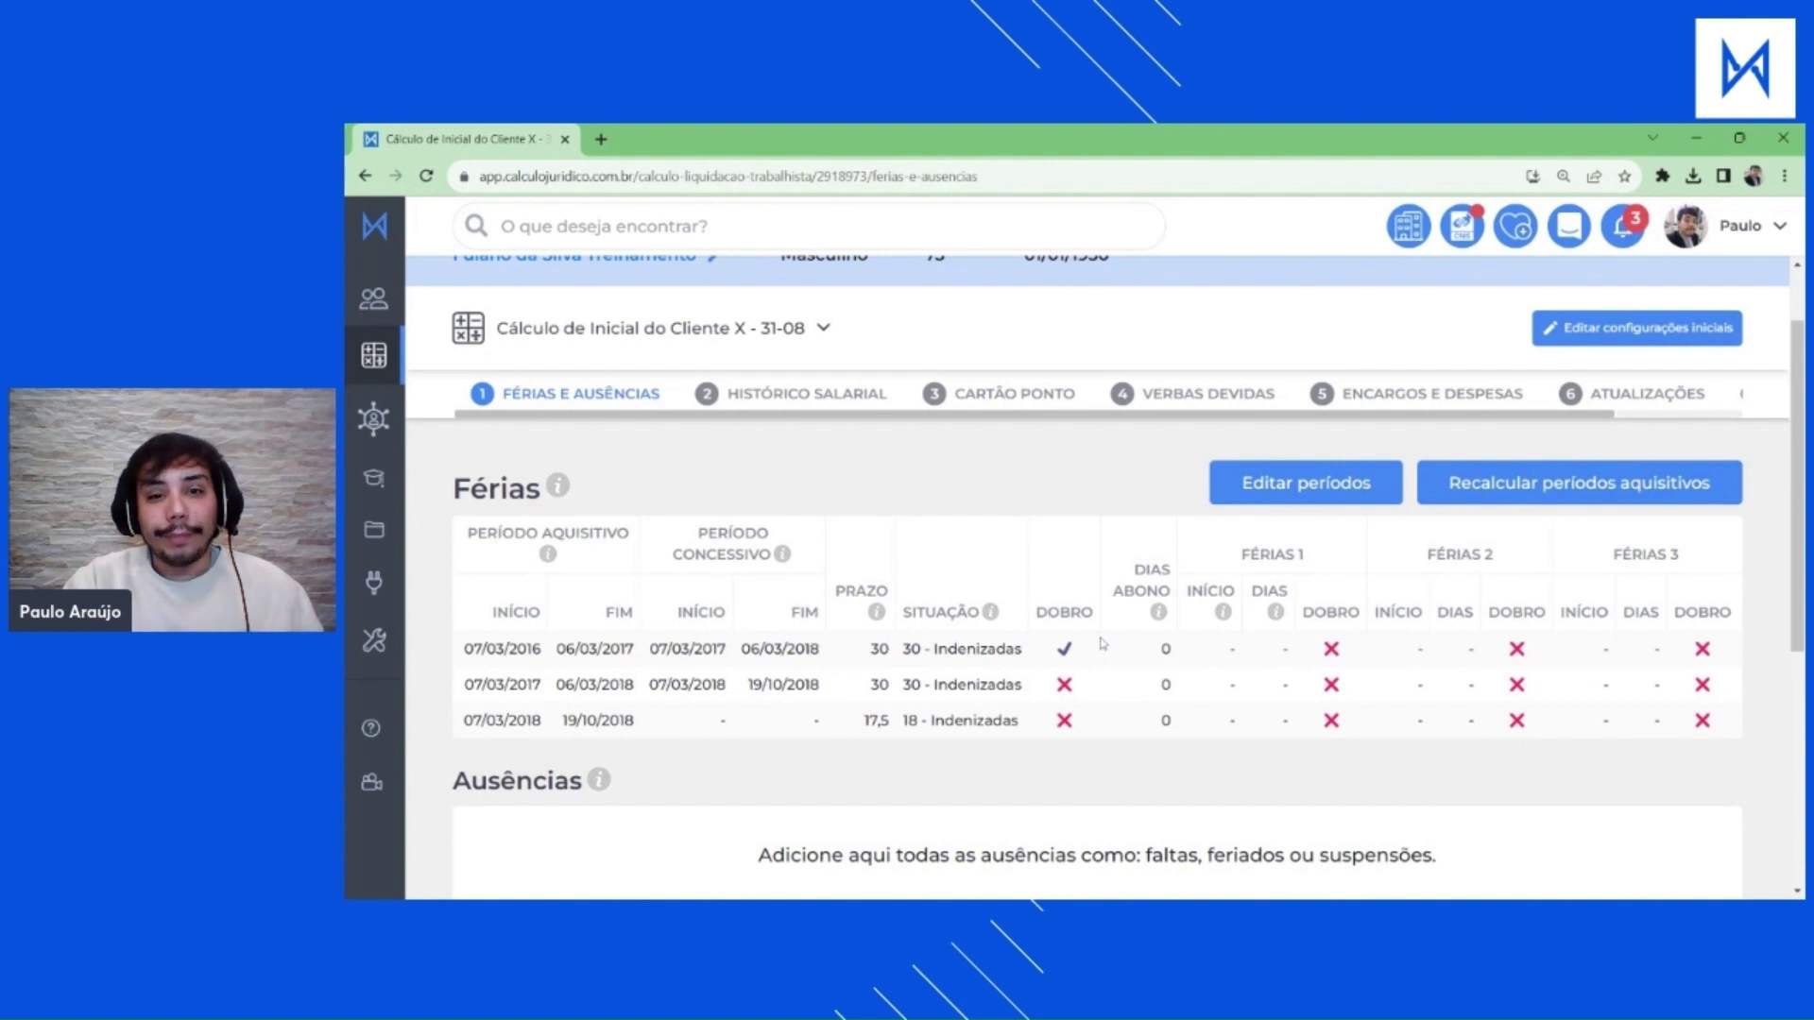
drag(1086, 695, 468, 686)
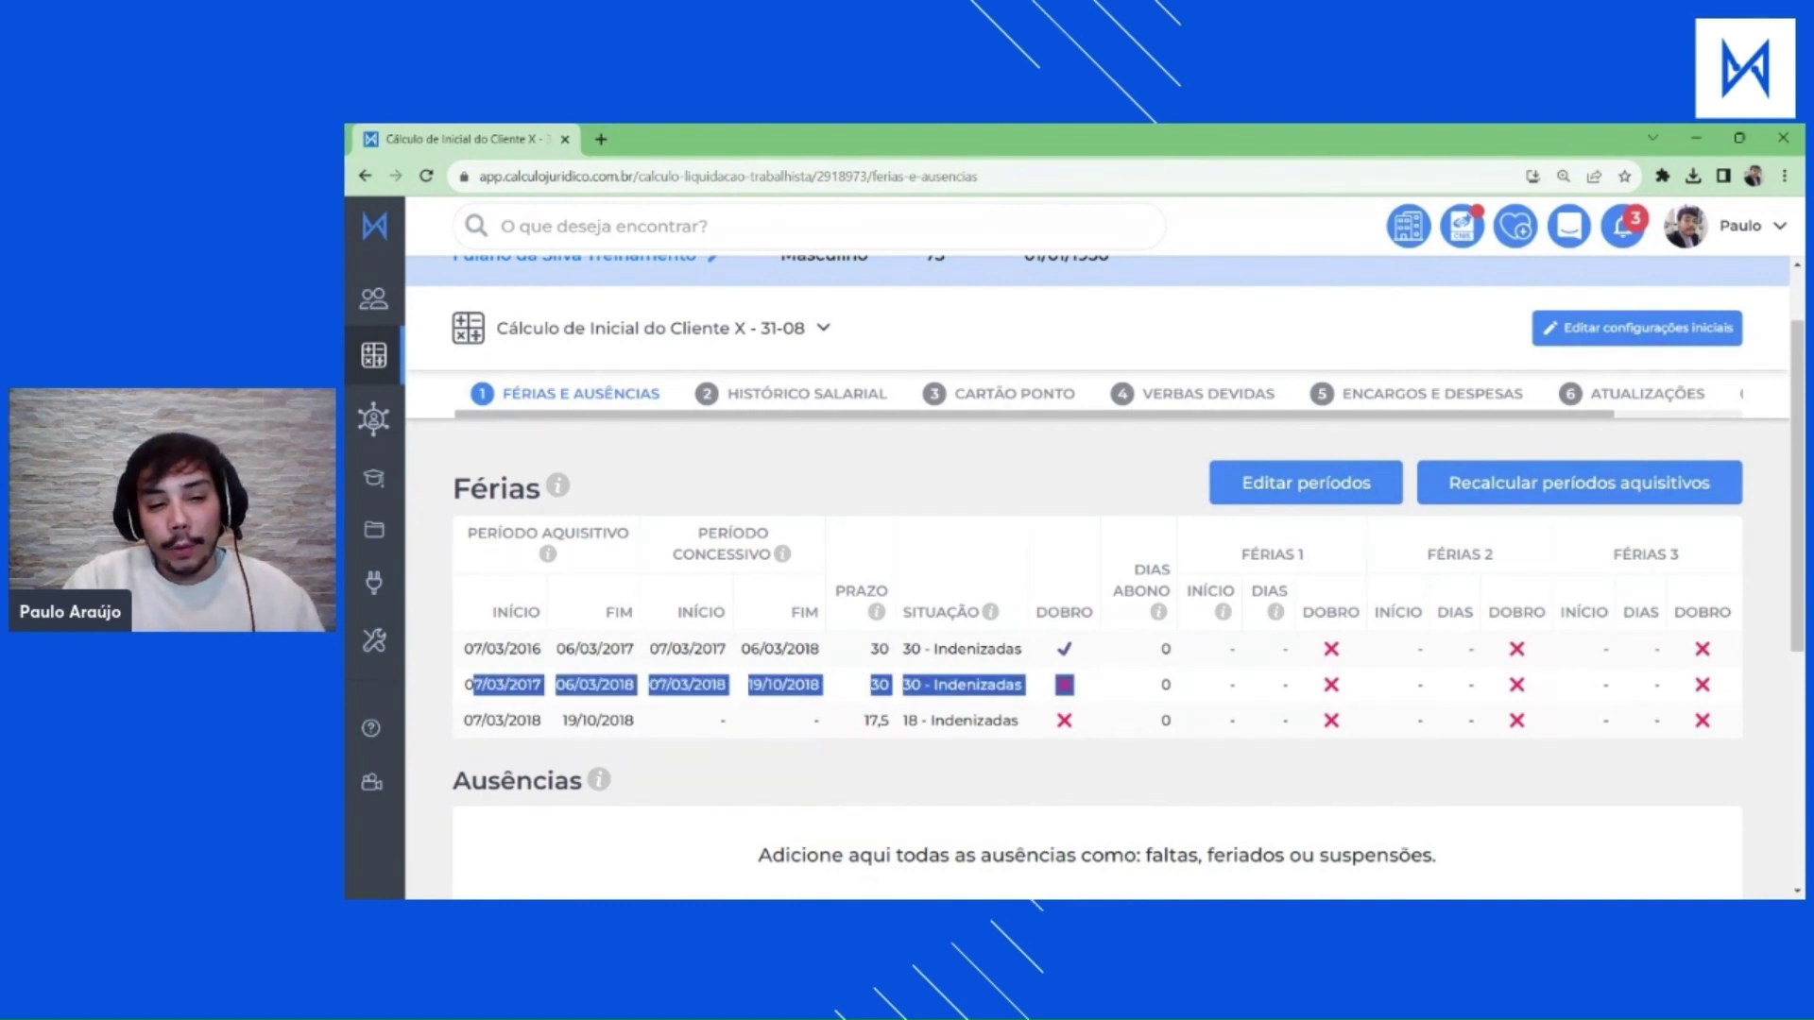
click(930, 674)
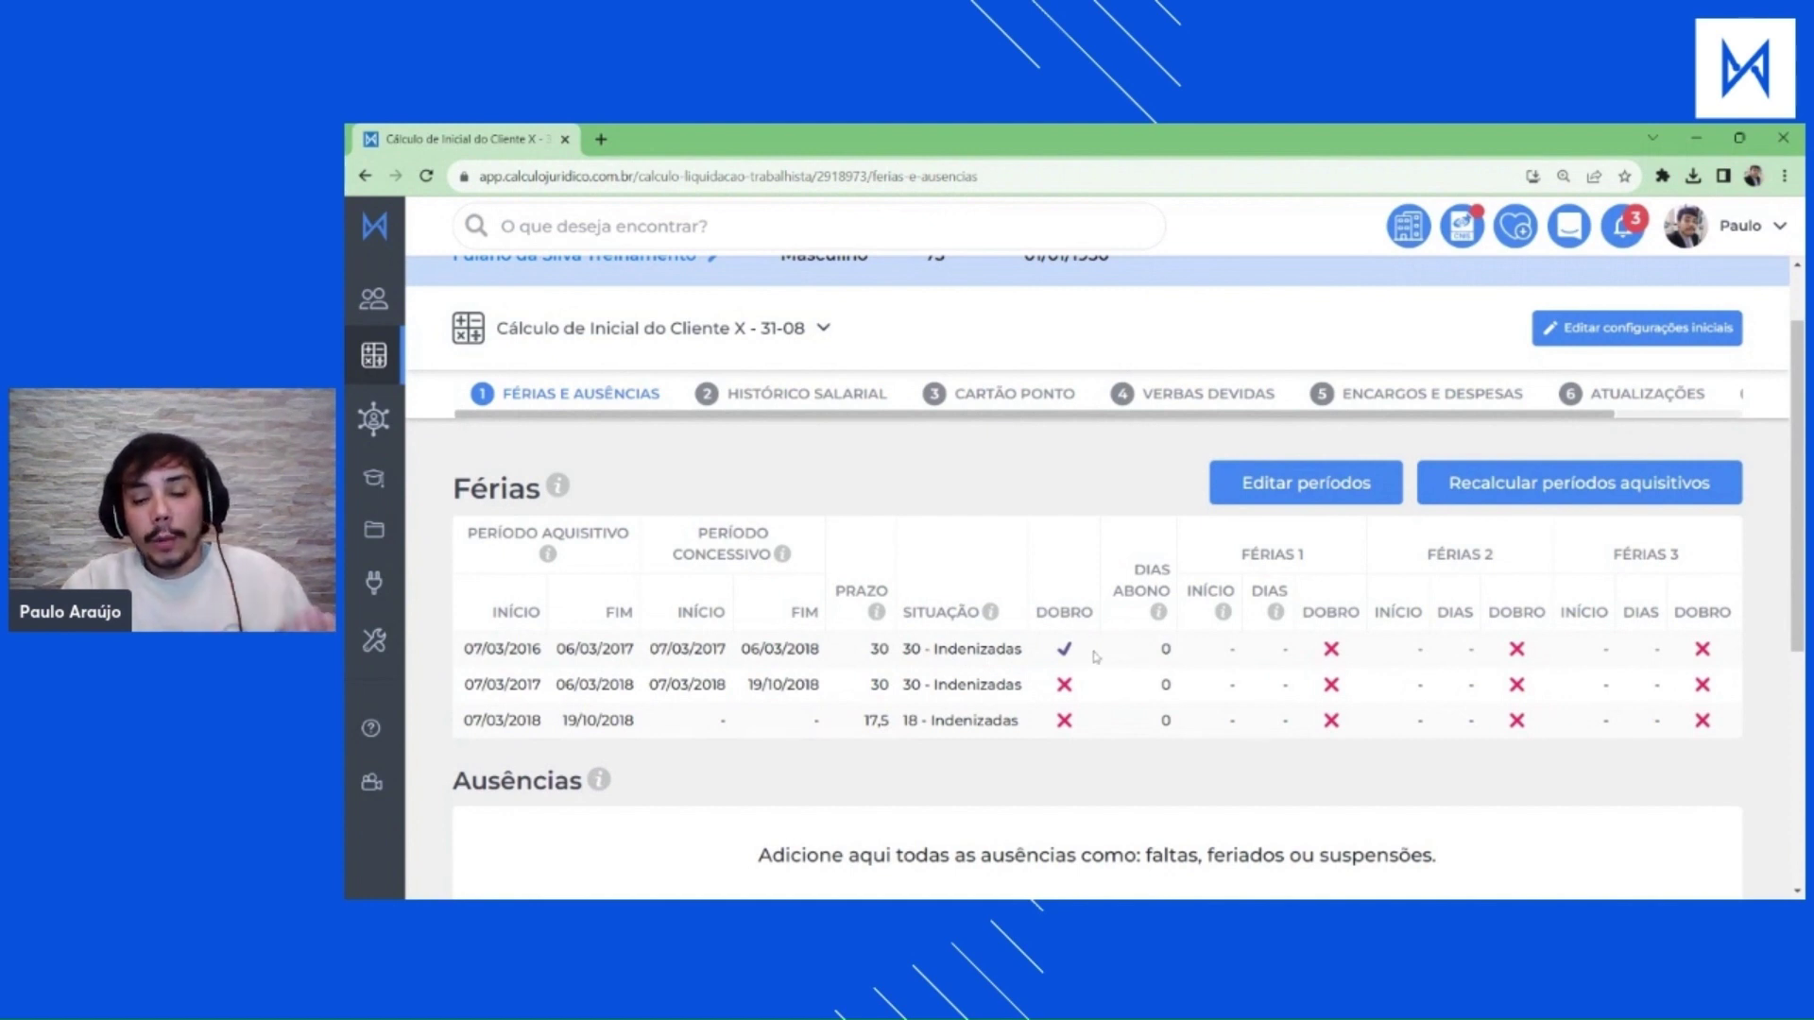
drag(1096, 656, 474, 666)
click(938, 672)
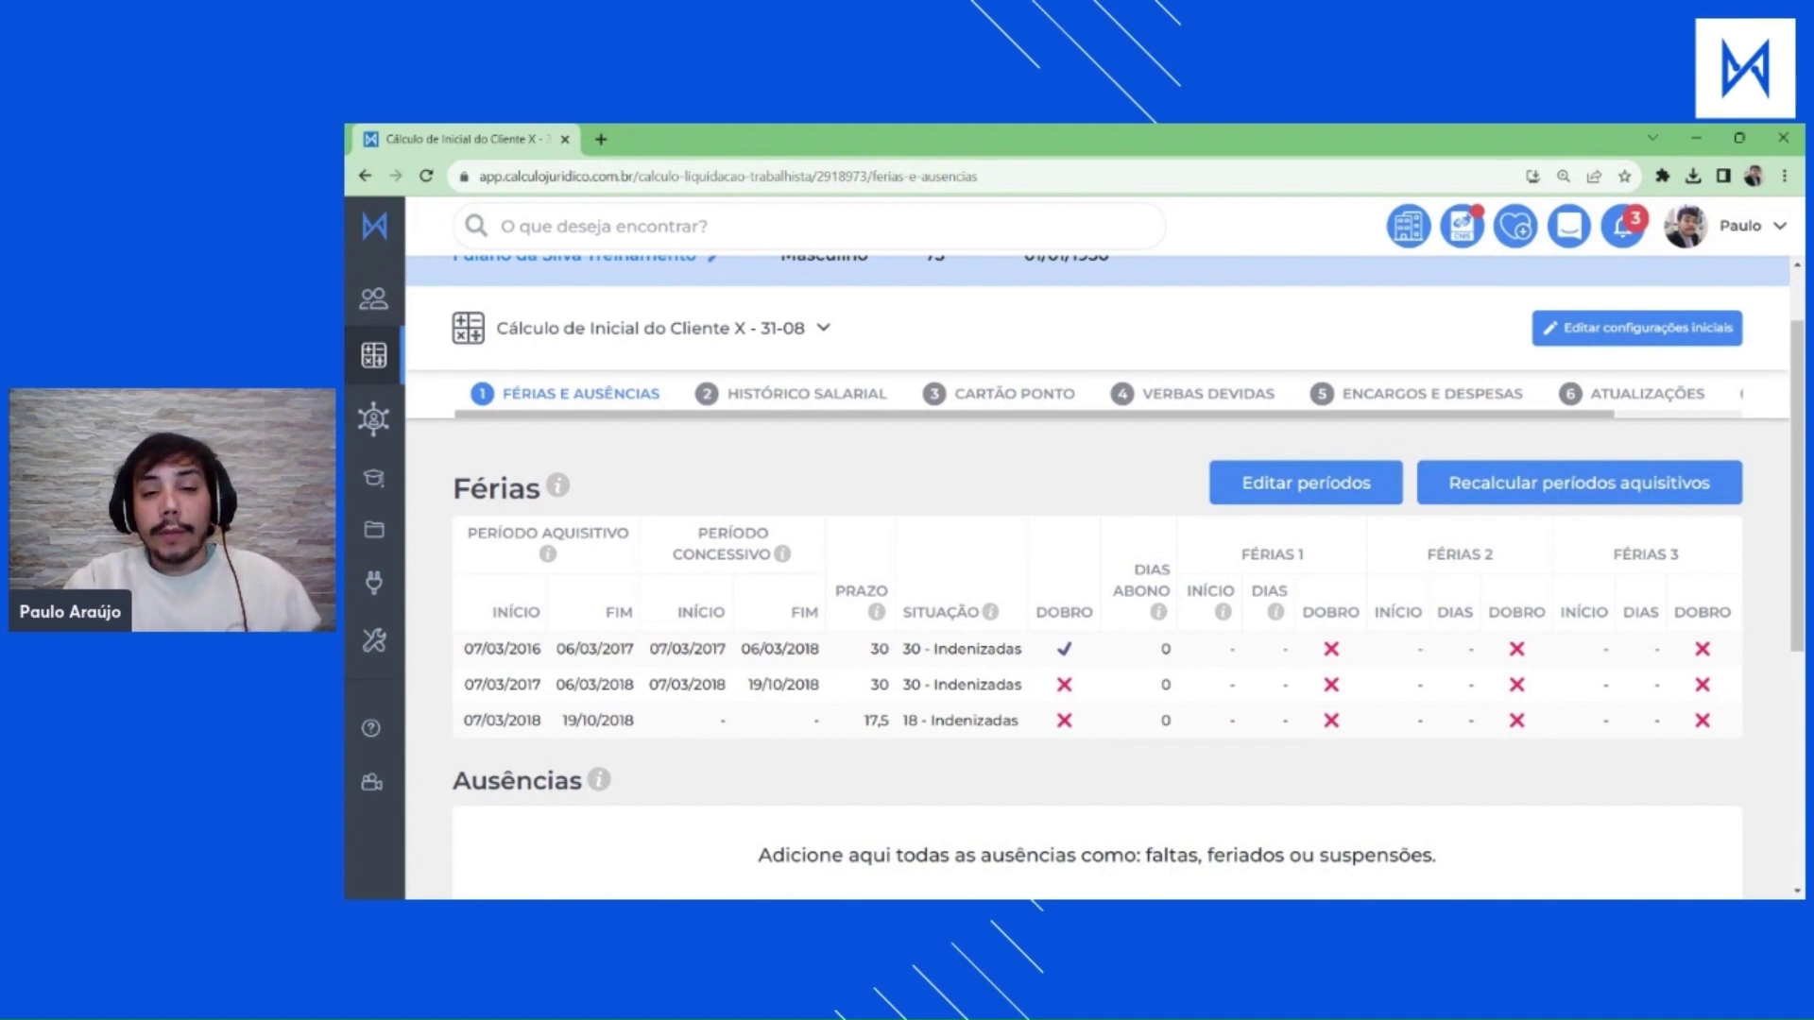
Mark the 07/03/2017 to 06/03/2018 acquisition period as Dobro and save the vacation periods.
click(1242, 490)
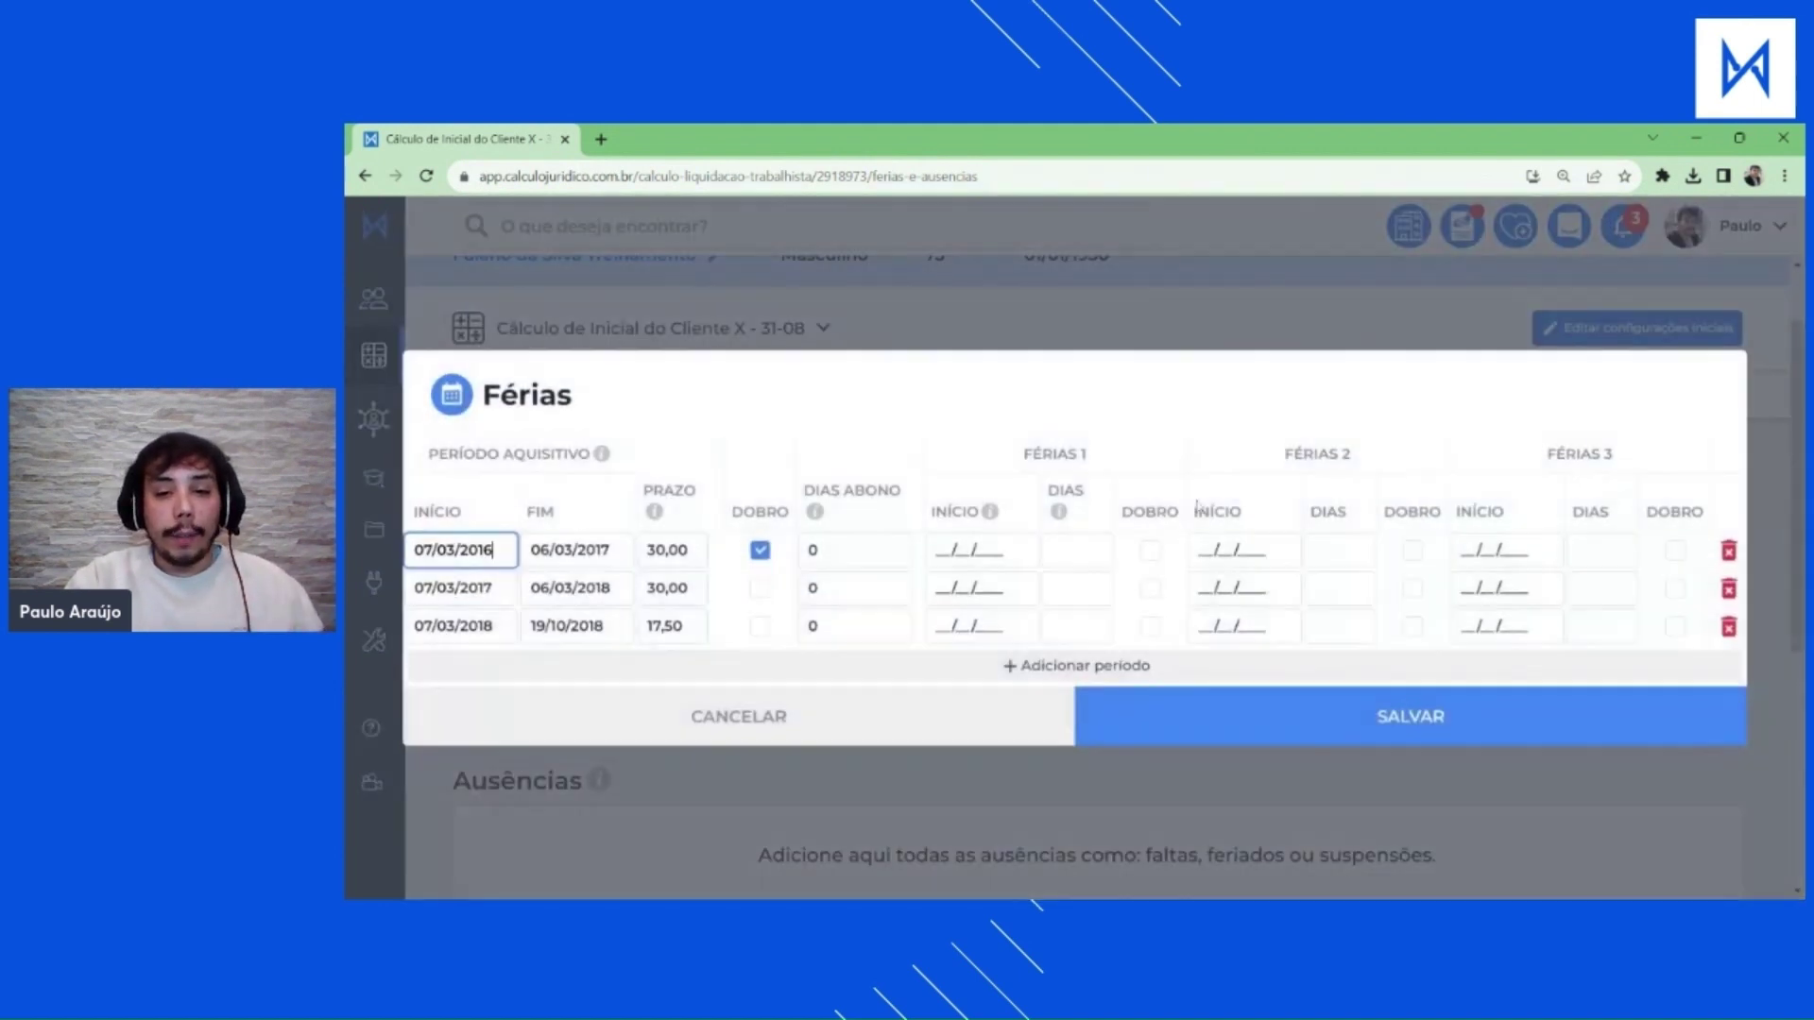
click(760, 588)
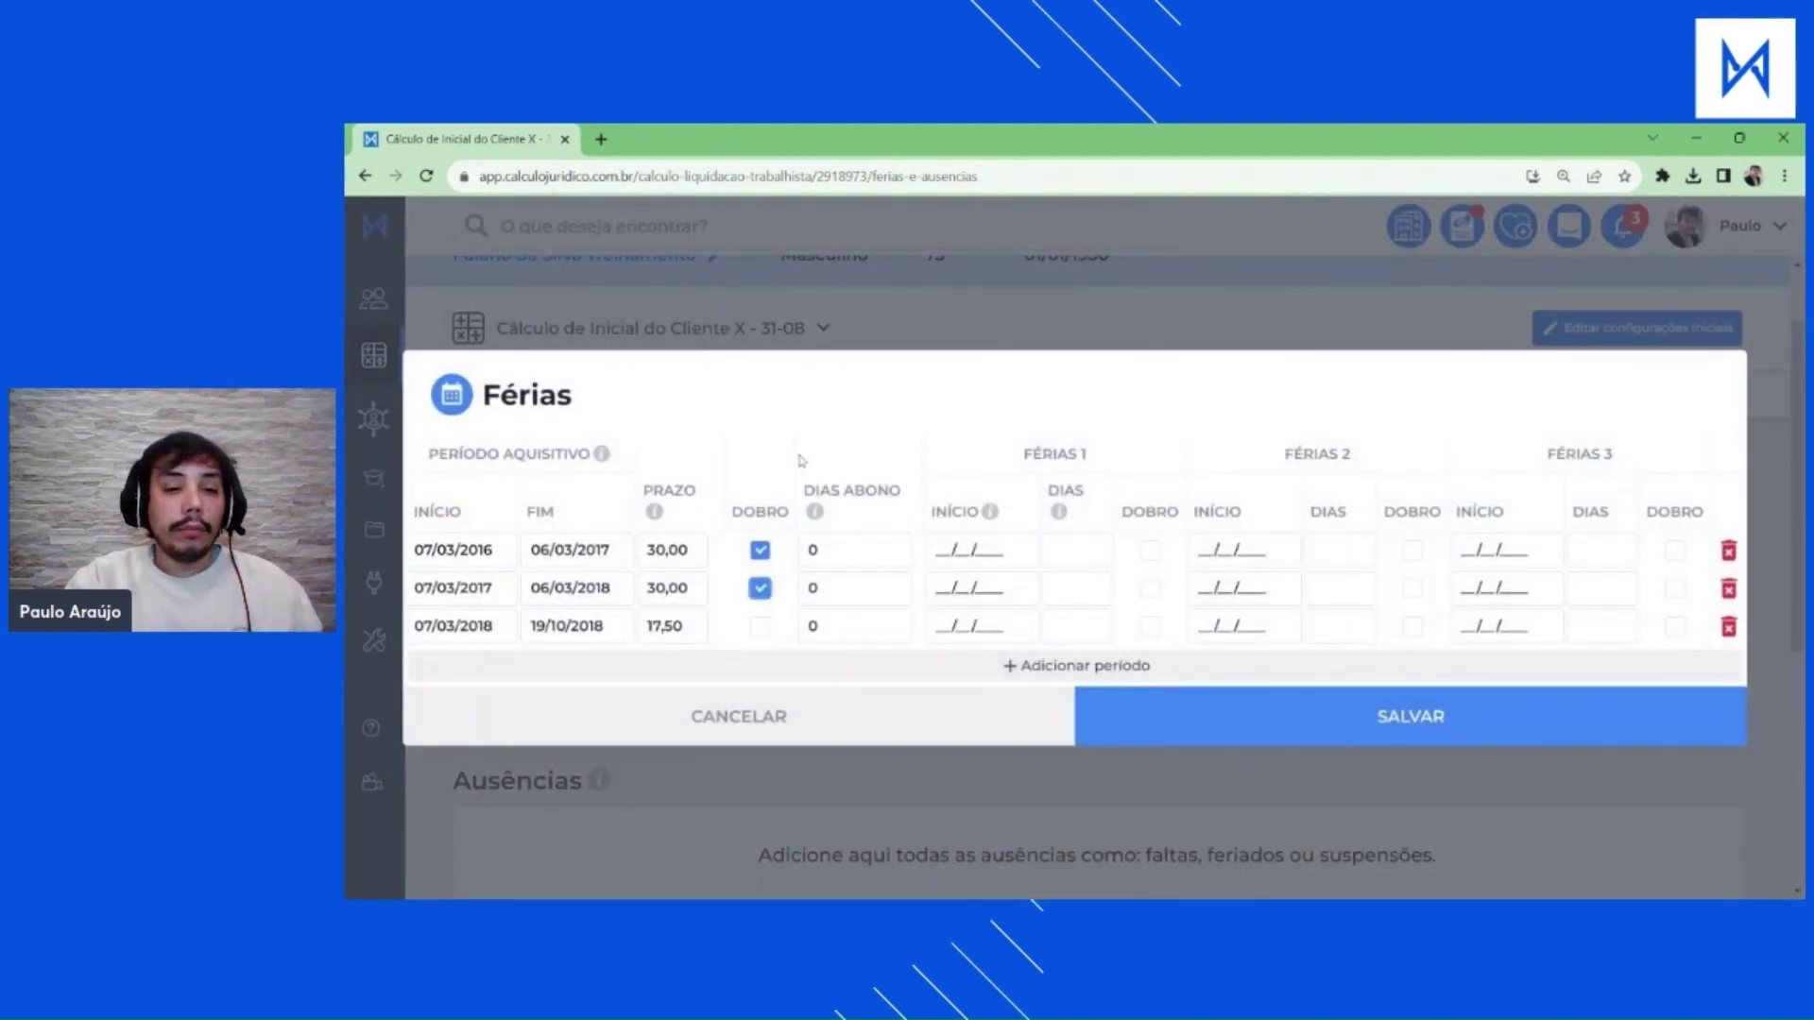
click(1316, 745)
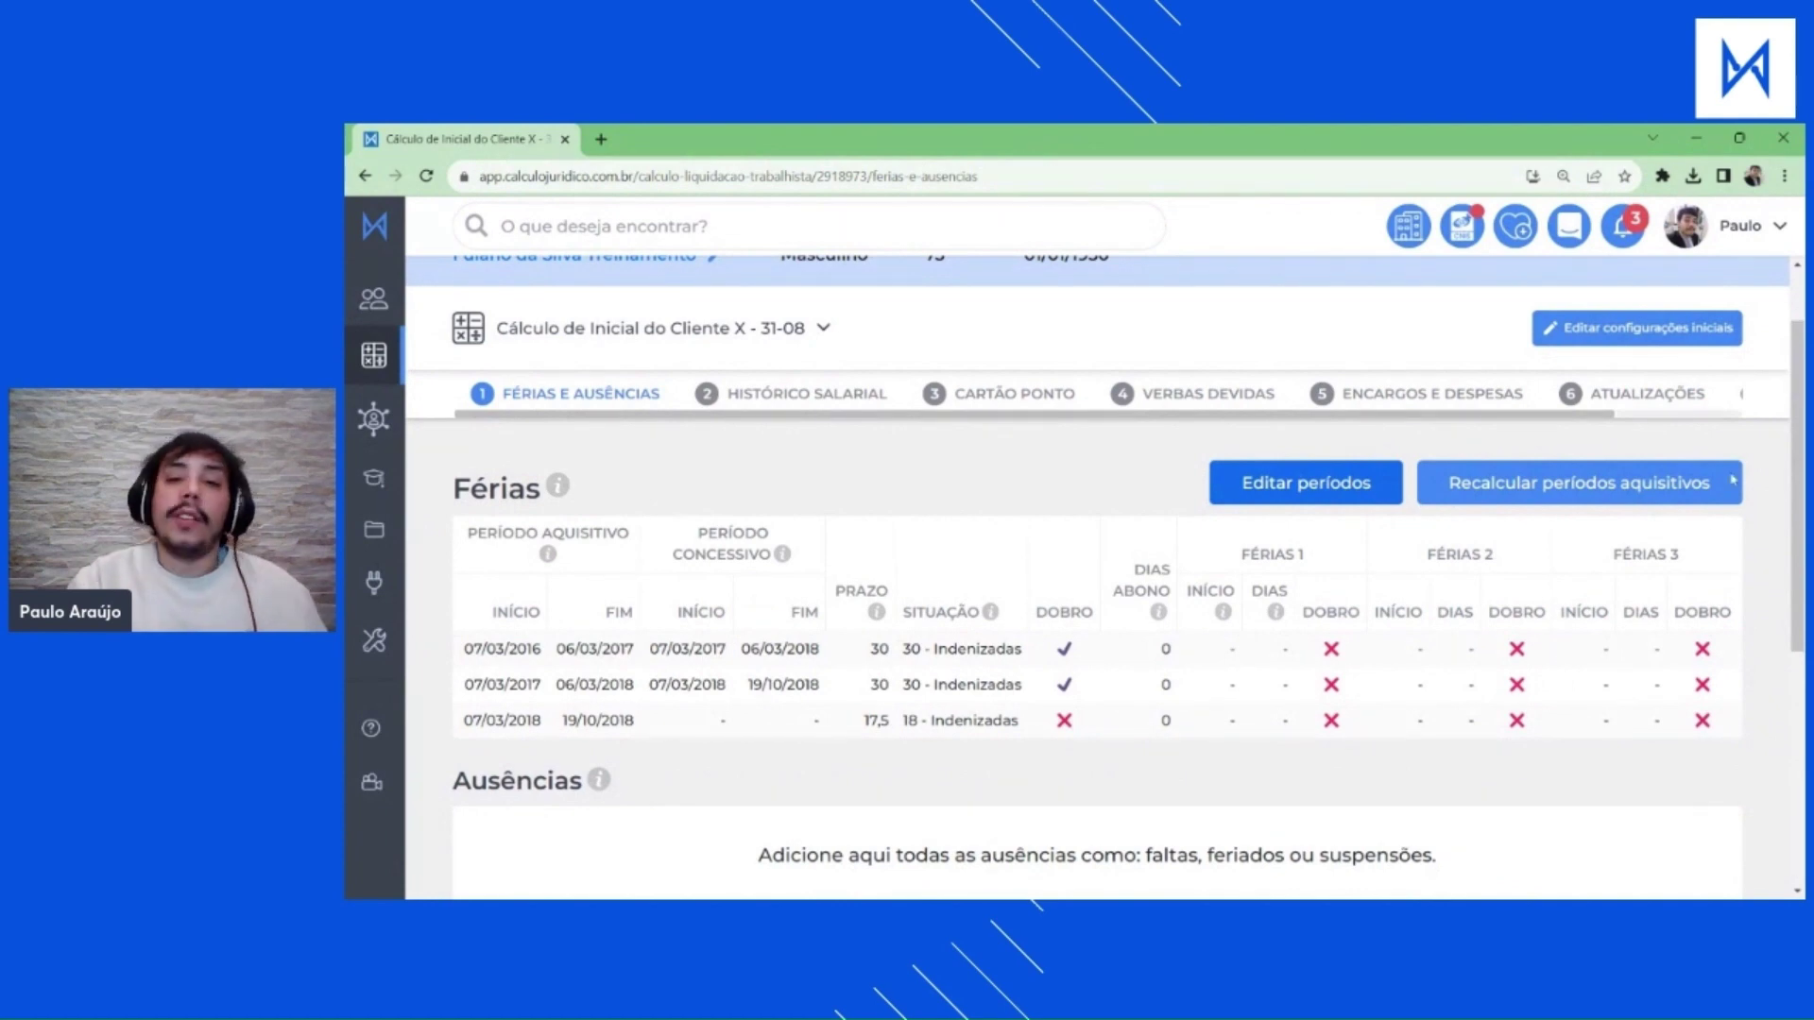
Remove the Dobro mark from the 07/03/2017 to 06/03/2018 acquisition period and save.
click(1298, 491)
click(759, 588)
click(1370, 723)
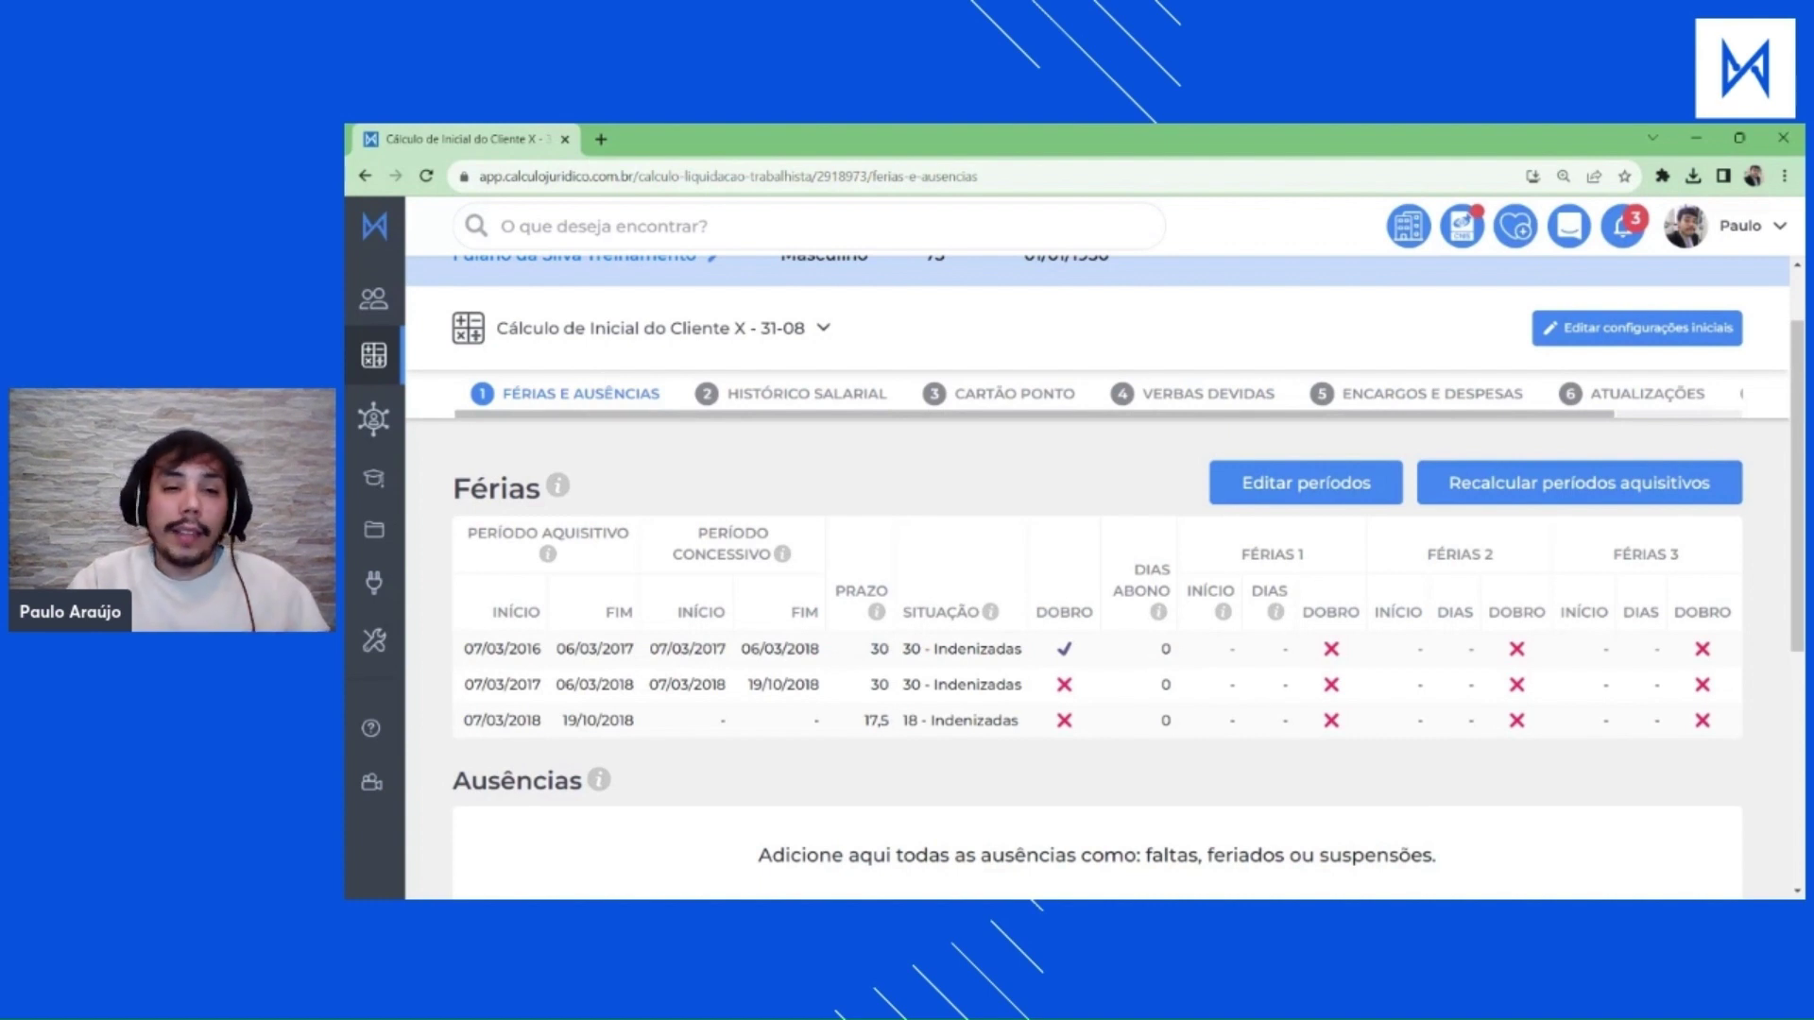
Review the saved Férias periods and the Ausências section of the calculation.
scroll(1095, 673, down, 2)
scroll(1095, 672, up, 1)
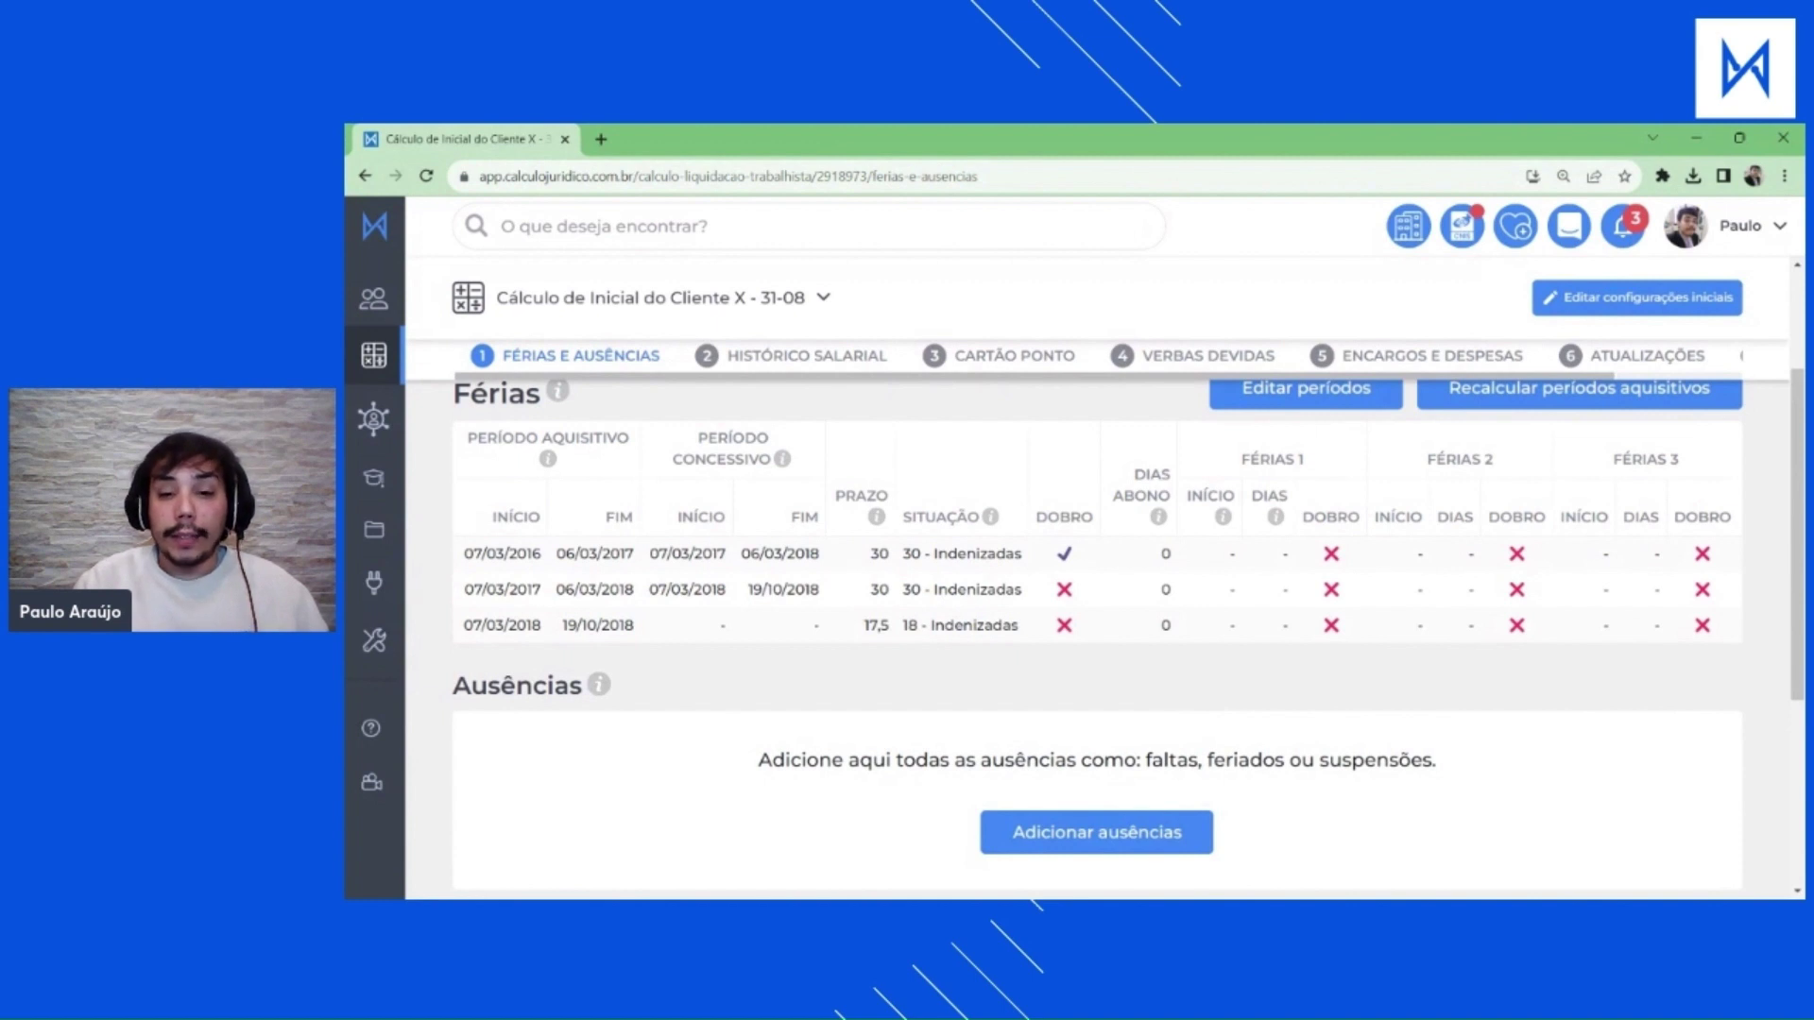
drag(1048, 635, 807, 553)
click(952, 682)
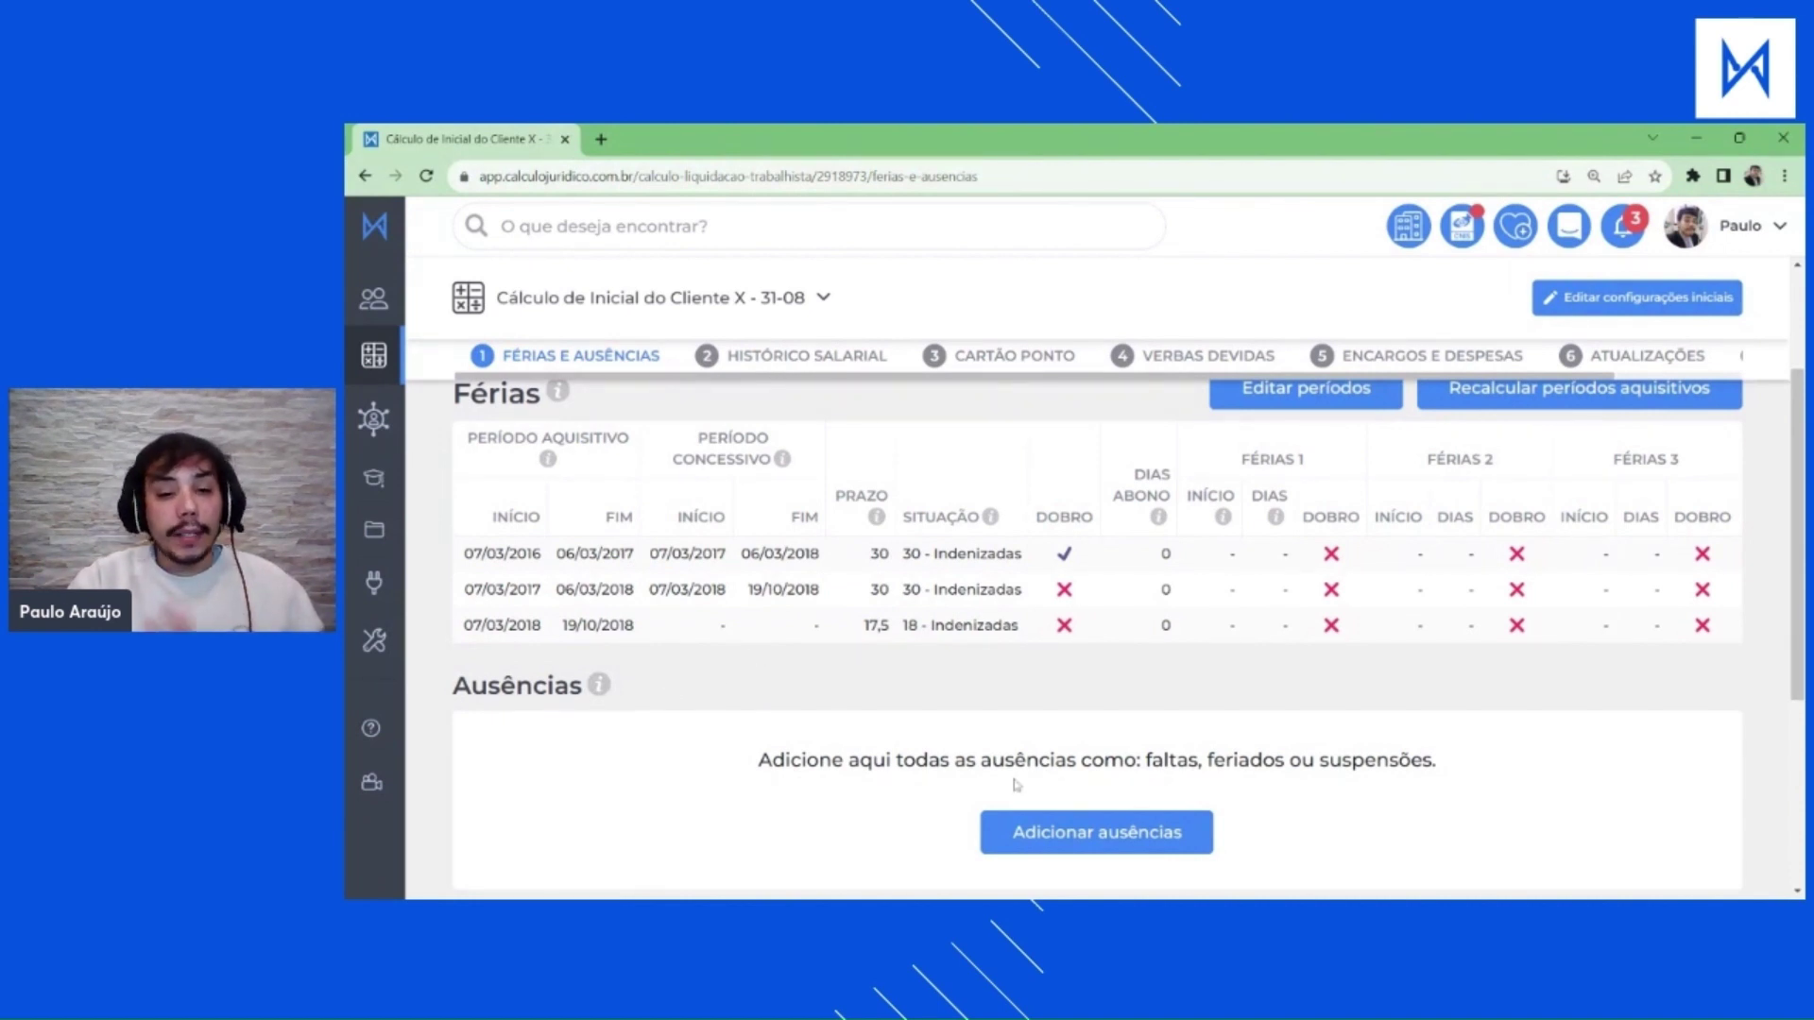
scroll(1115, 790, up, 1)
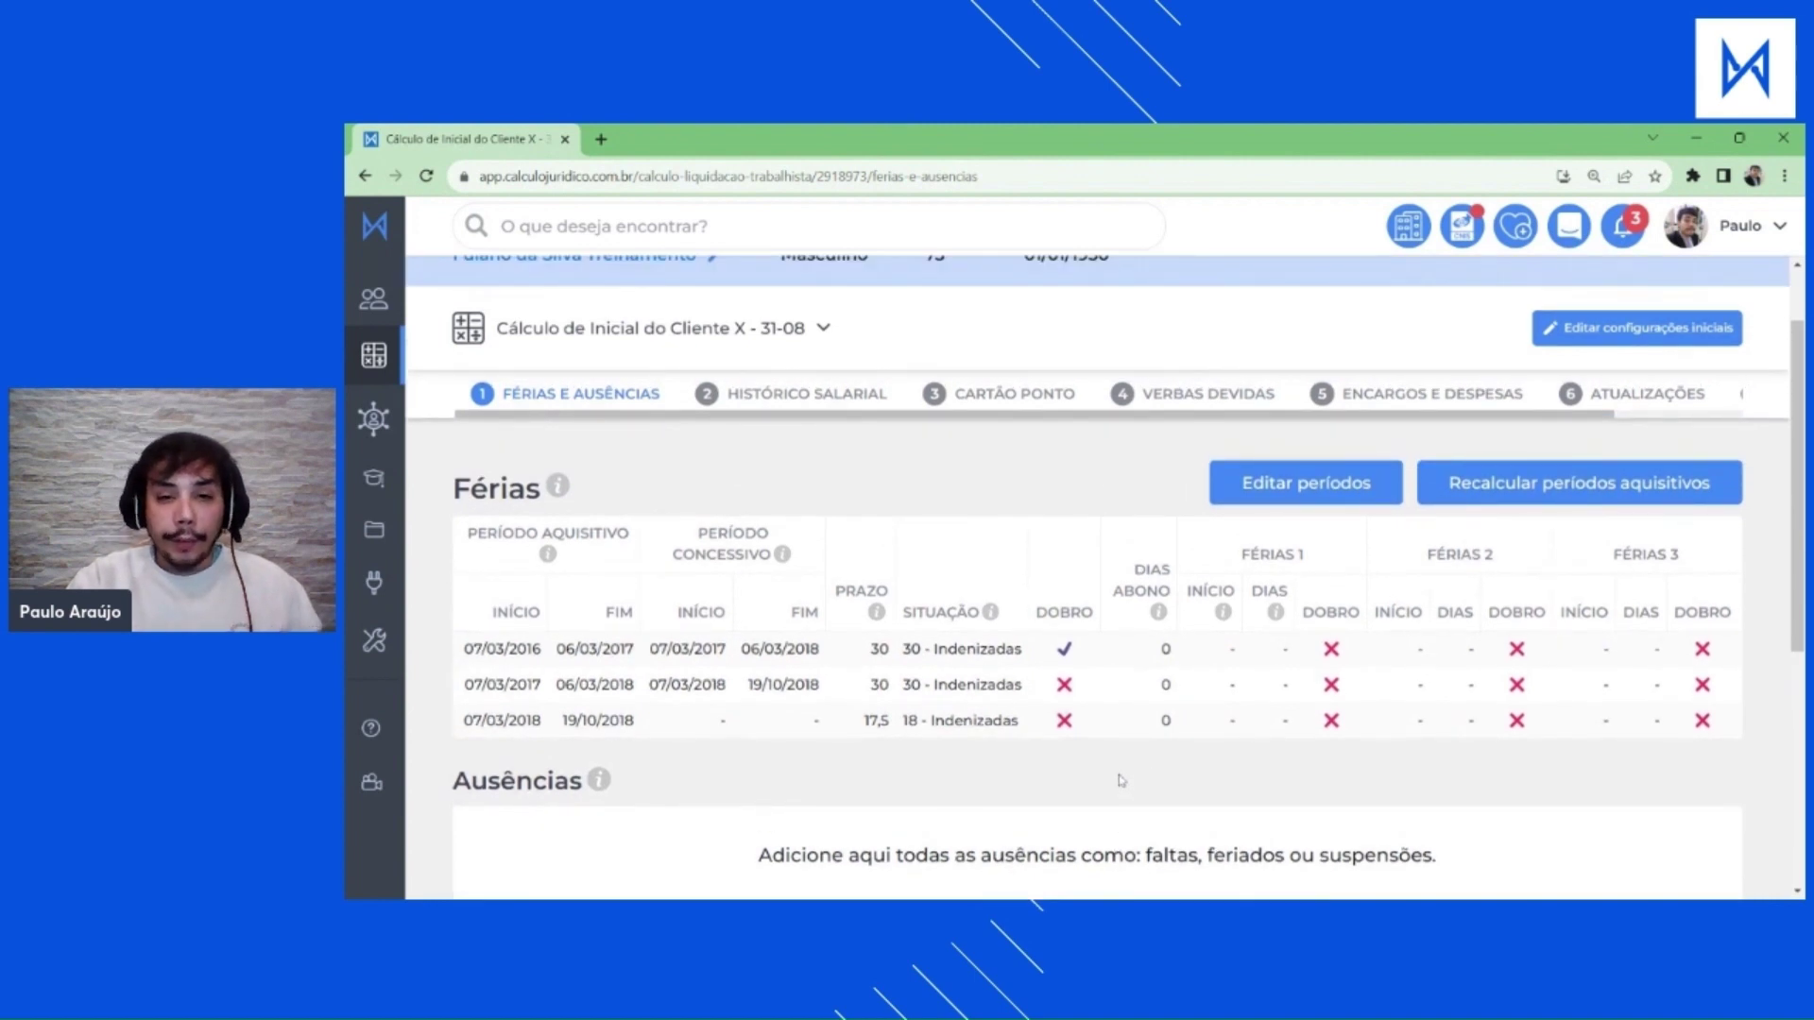
scroll(1119, 784, down, 1)
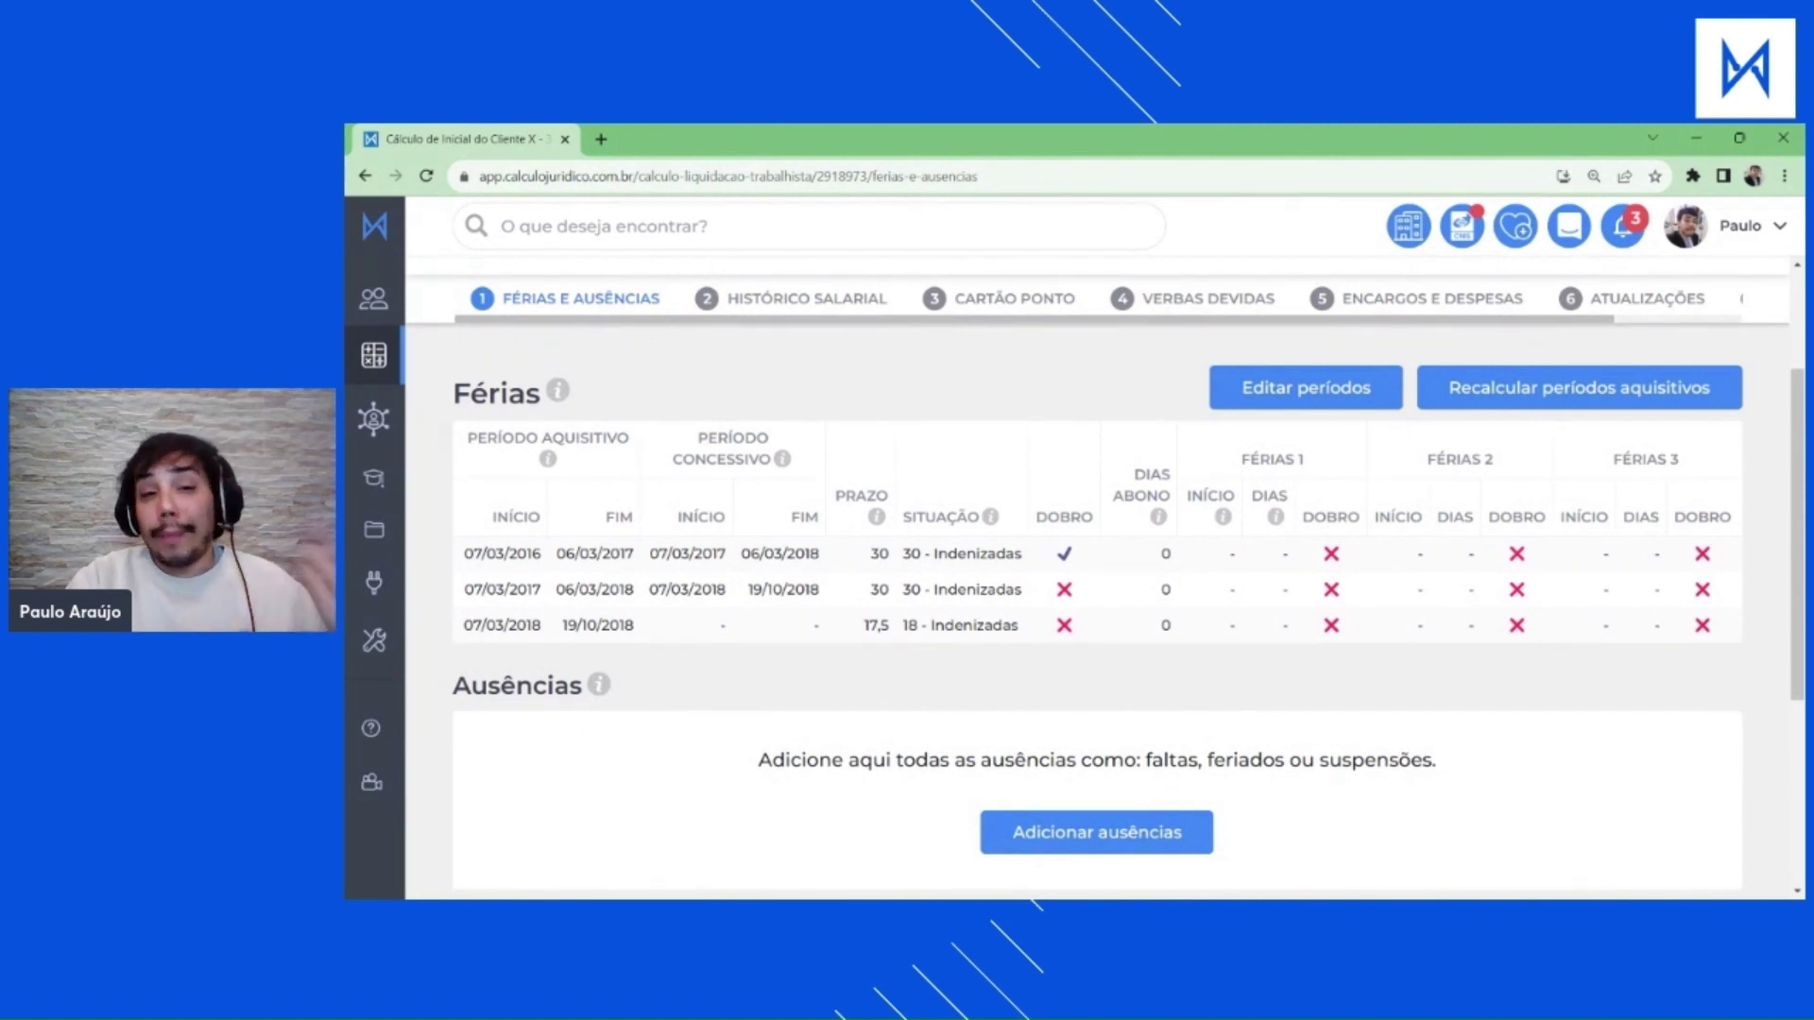
scroll(1389, 790, up, 2)
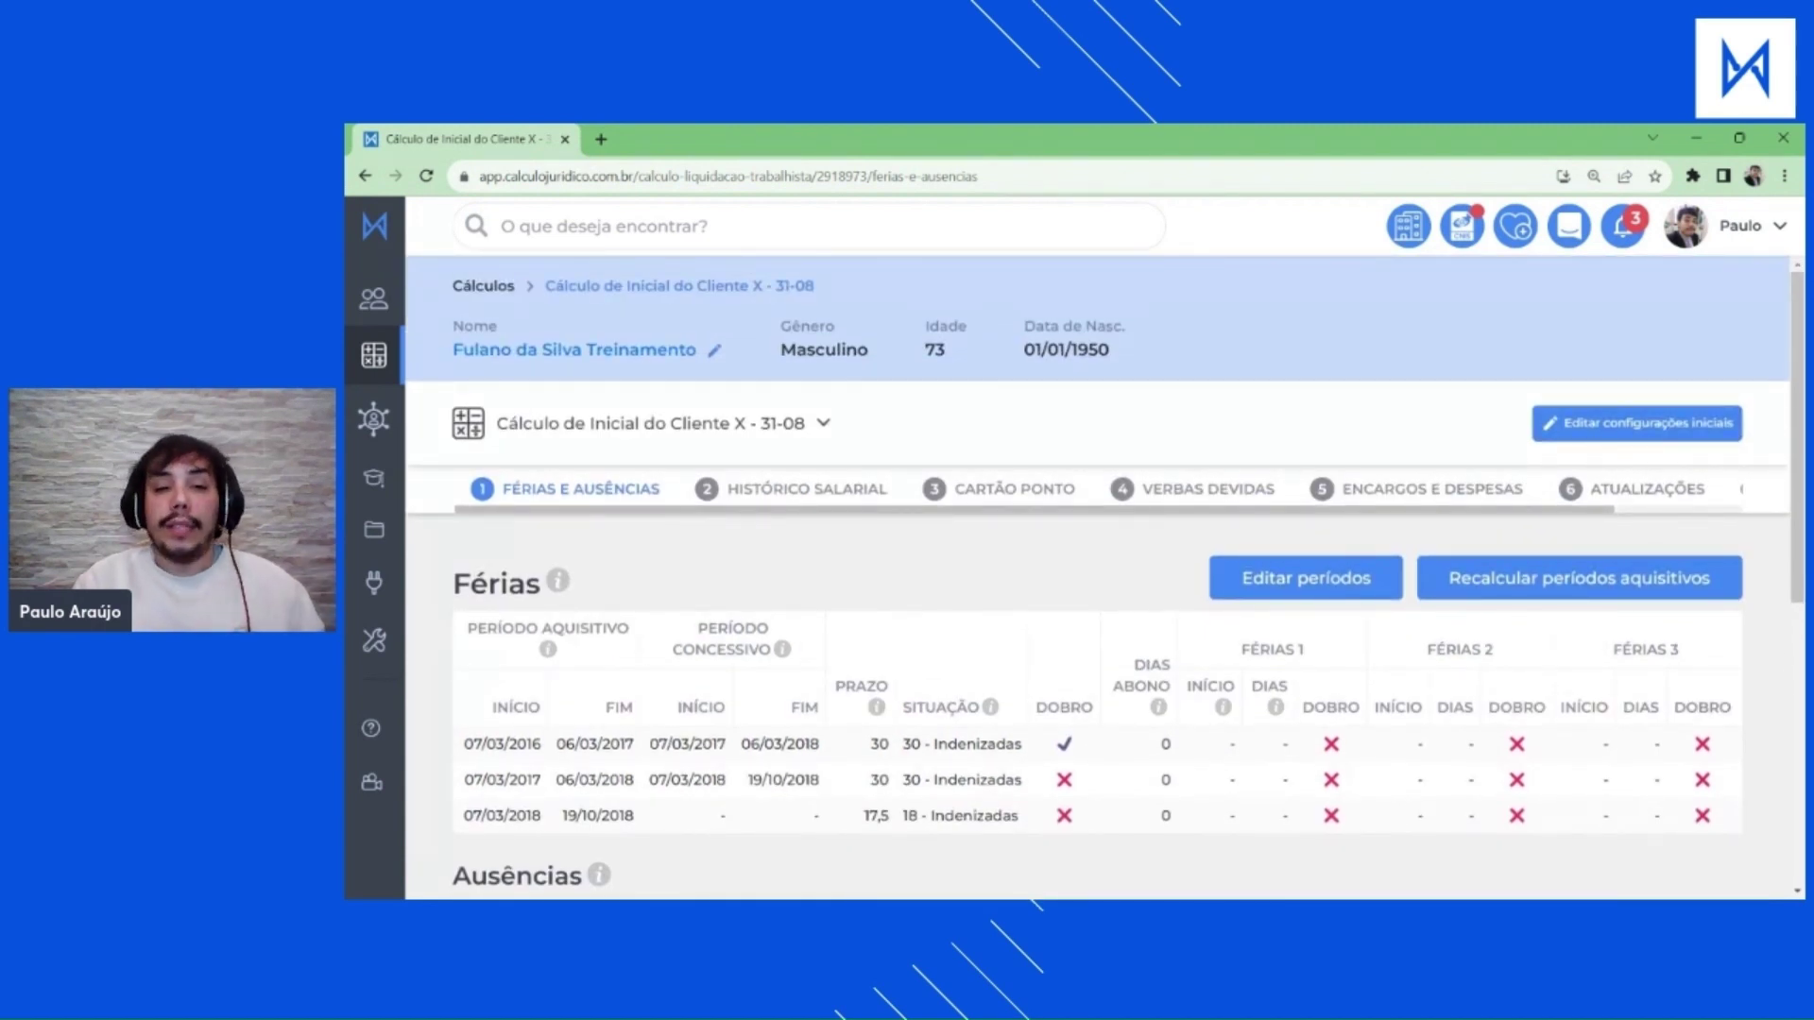
scroll(1232, 713, down, 1)
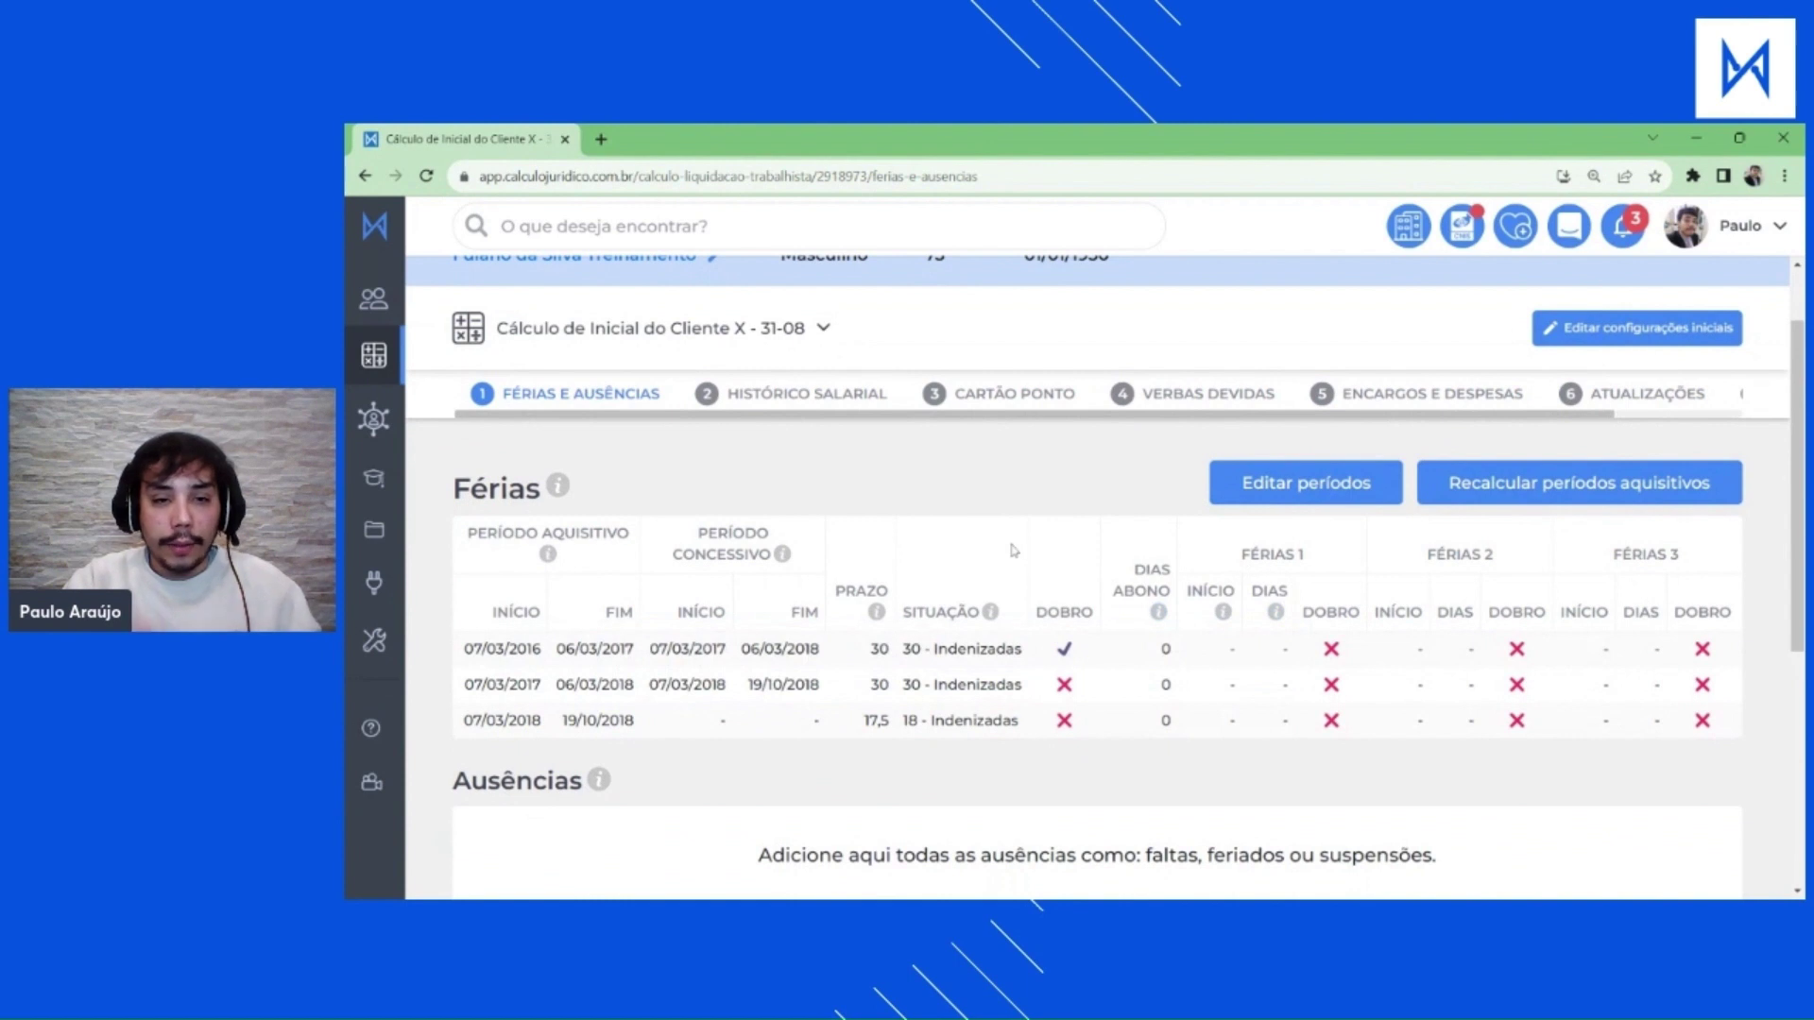
Go to the Histórico Salarial stage of the calculation.
click(882, 393)
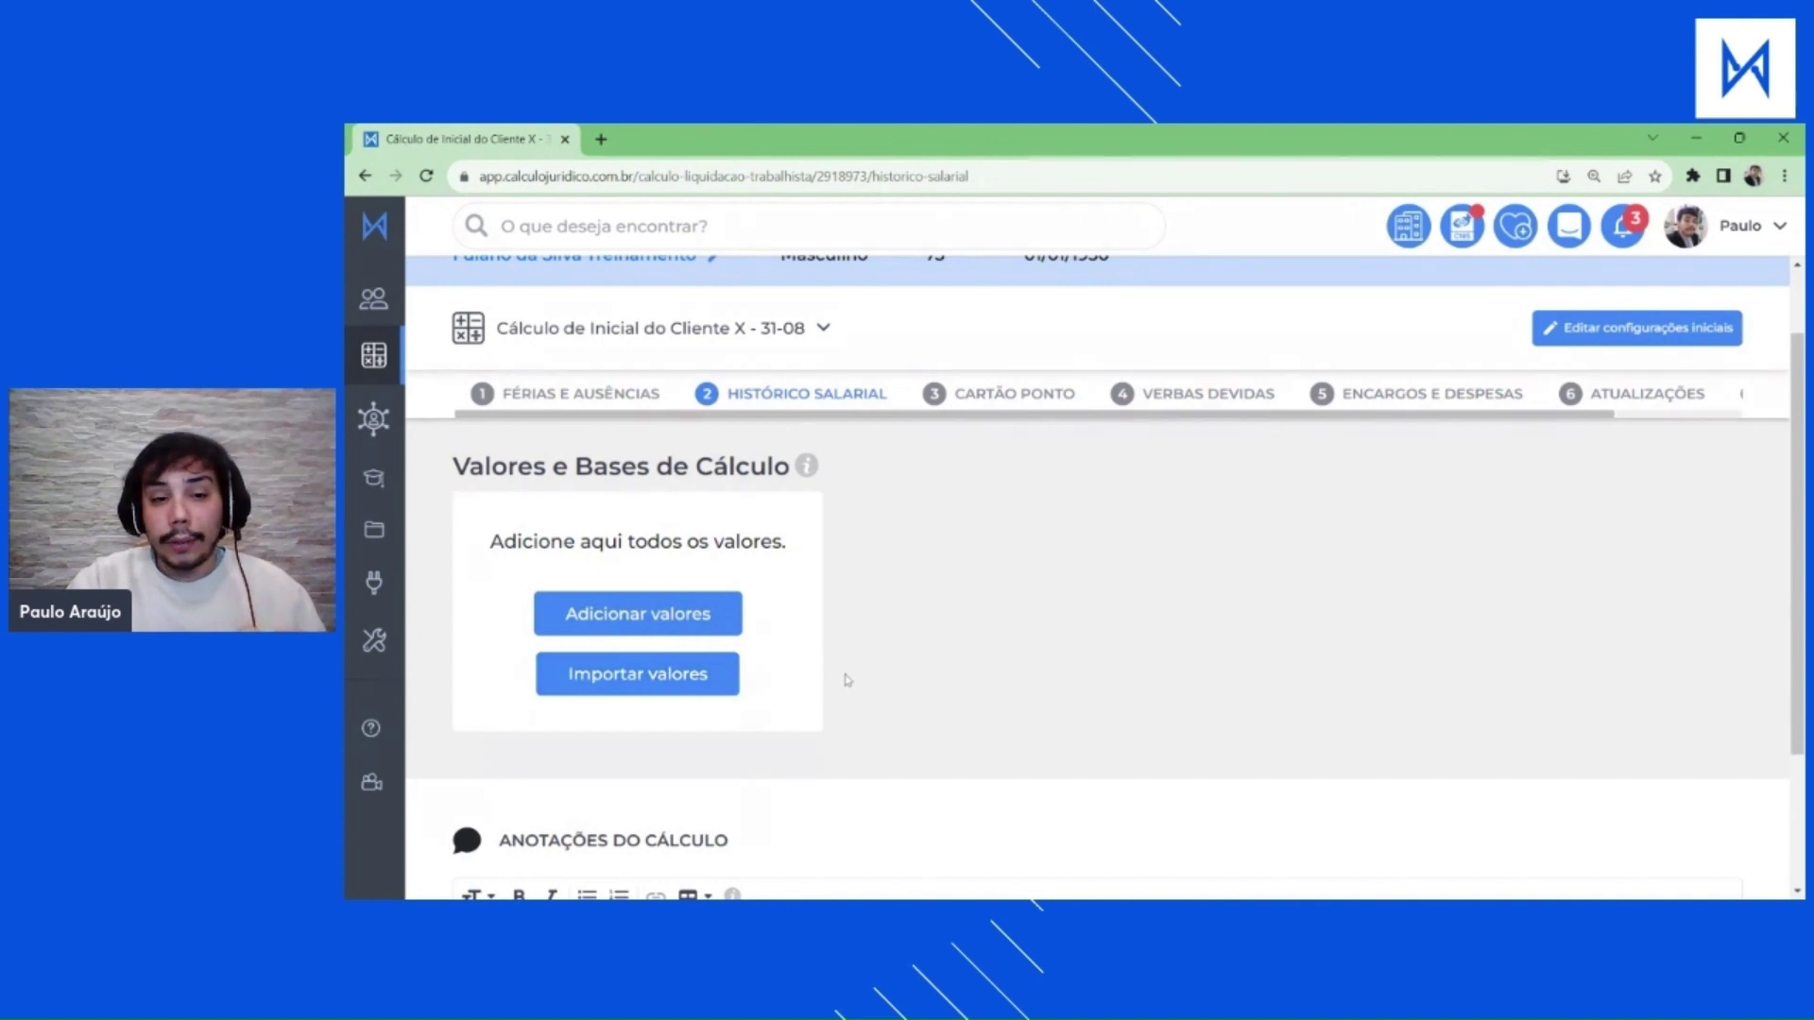
Start adding values to Valores e Bases de Cálculo and review the Salário Base entry's start, end and verba fields.
click(695, 619)
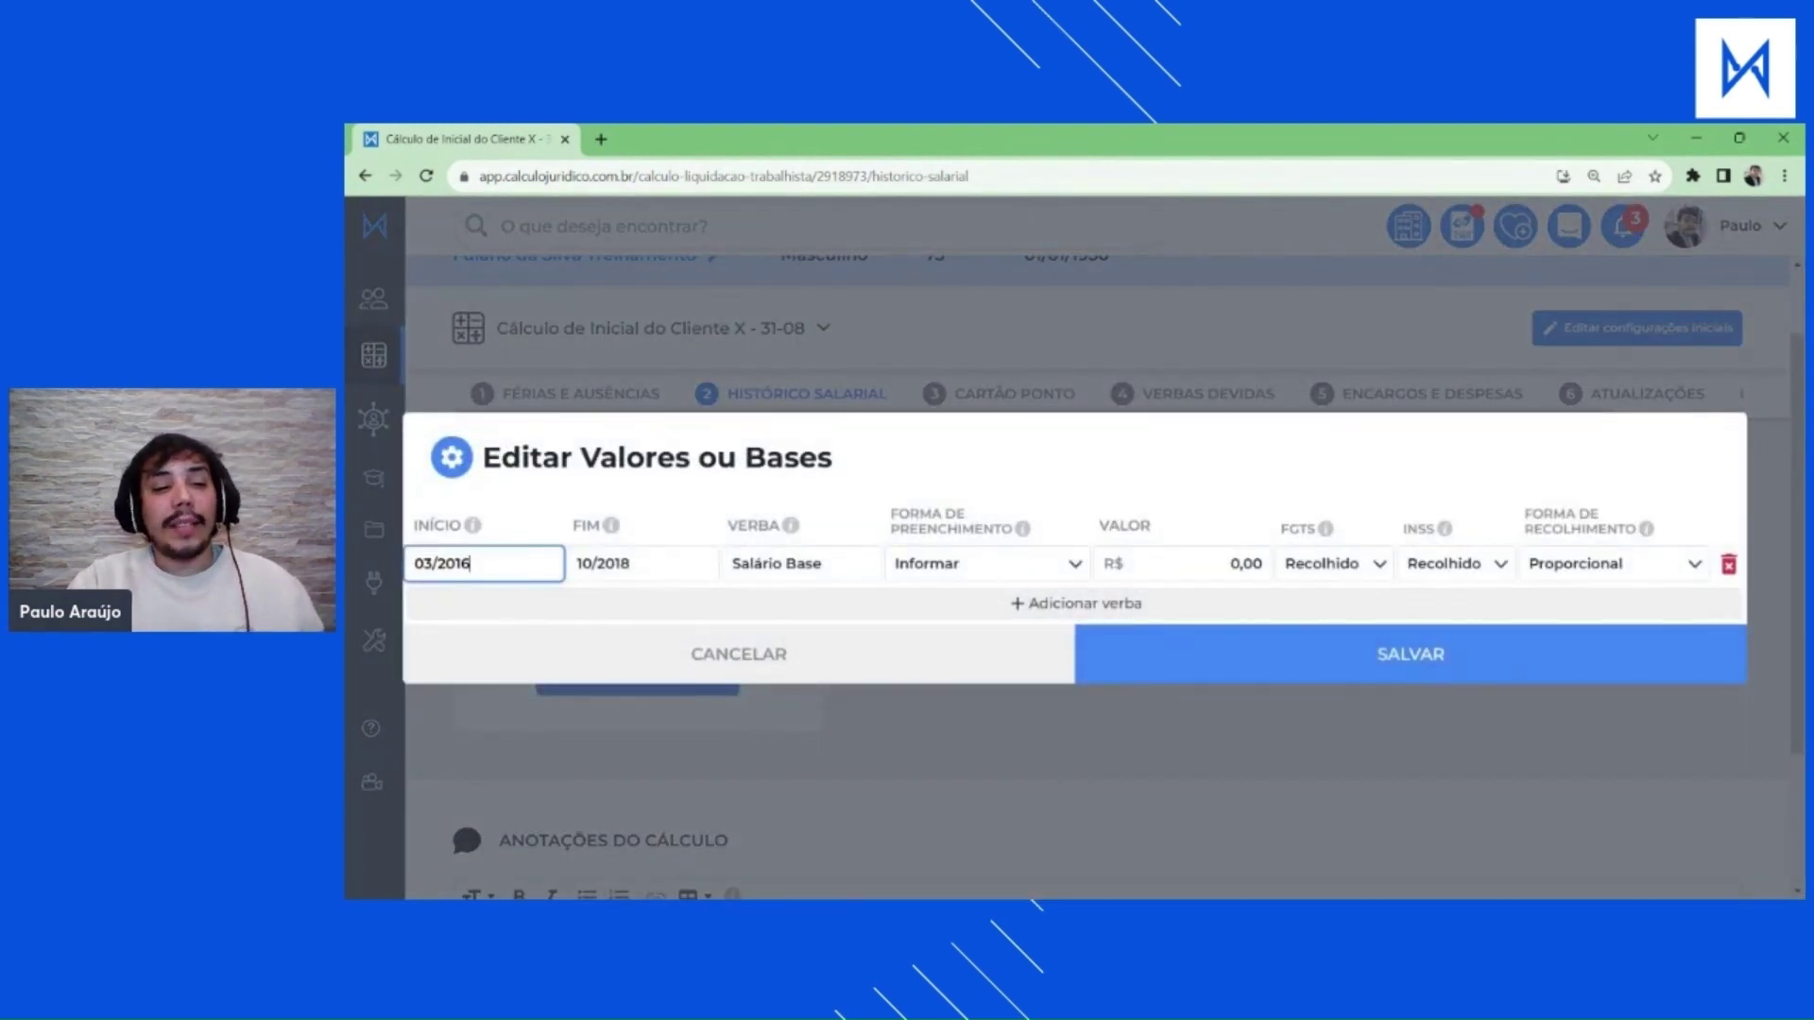
drag(464, 526, 440, 526)
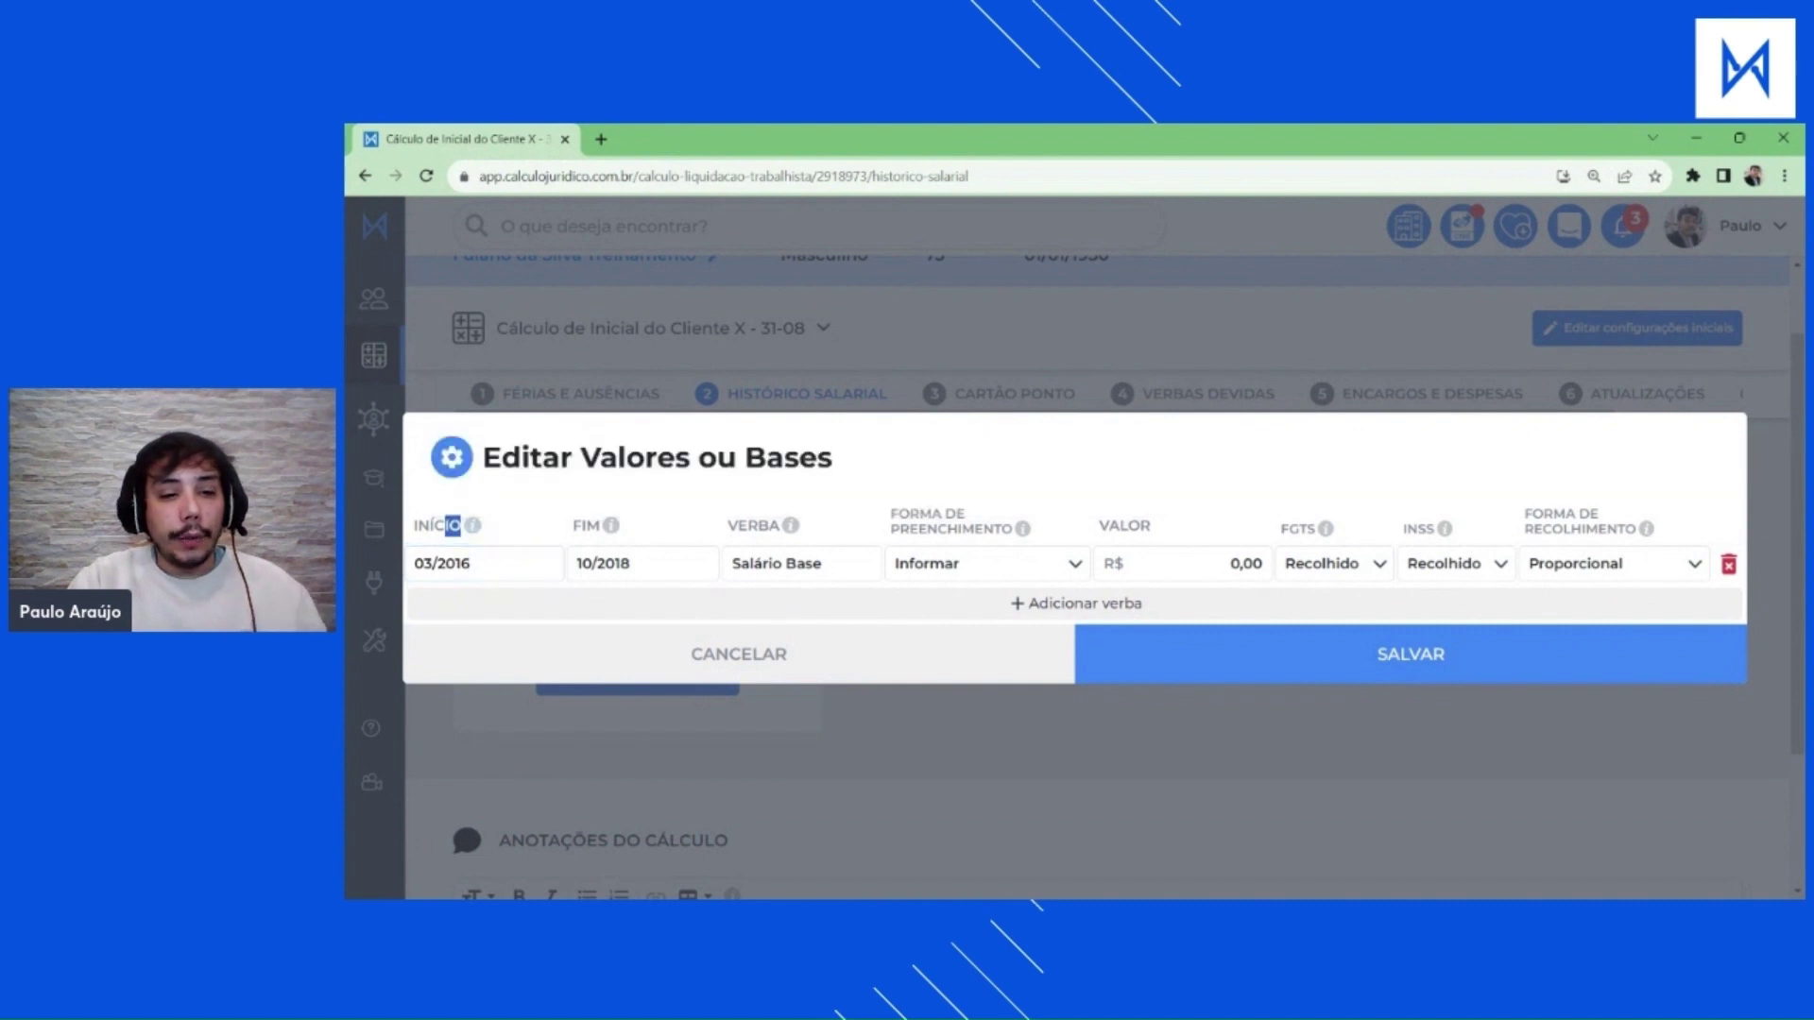
drag(599, 526, 582, 526)
click(740, 545)
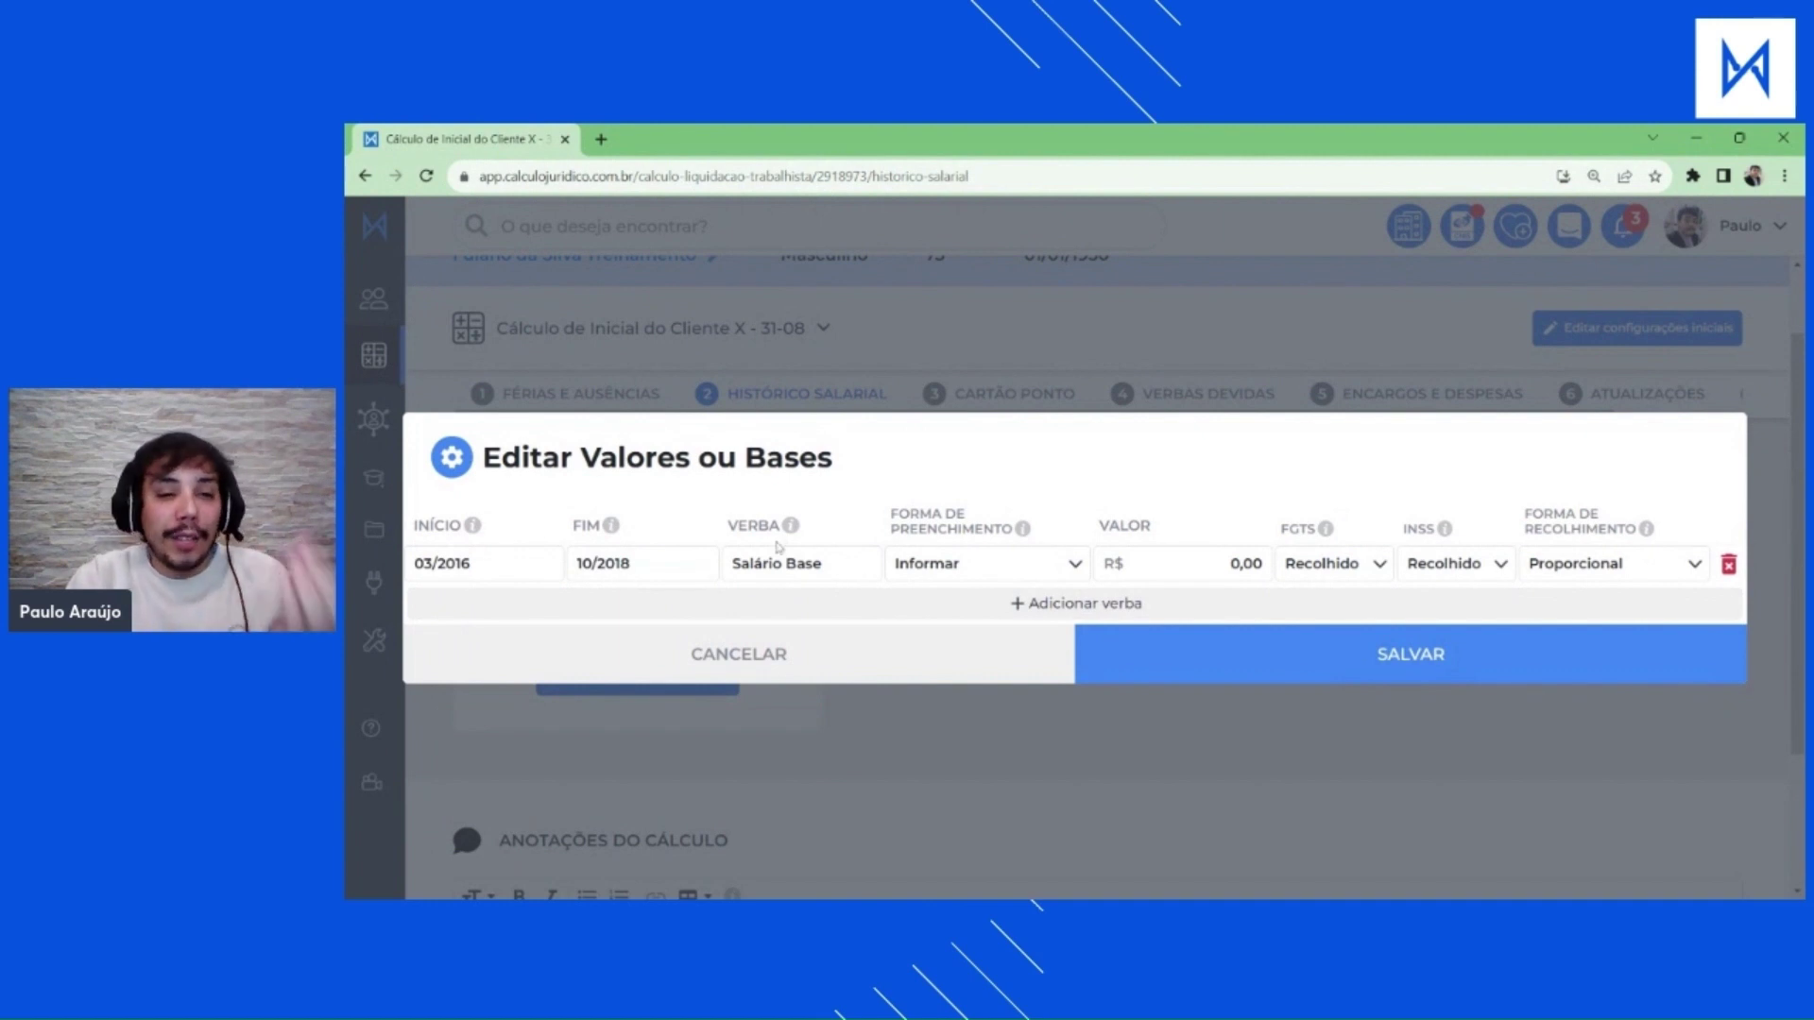
Try filling the Salário Base entry as Salários Mínimos with a value of 100%.
click(1004, 570)
click(973, 631)
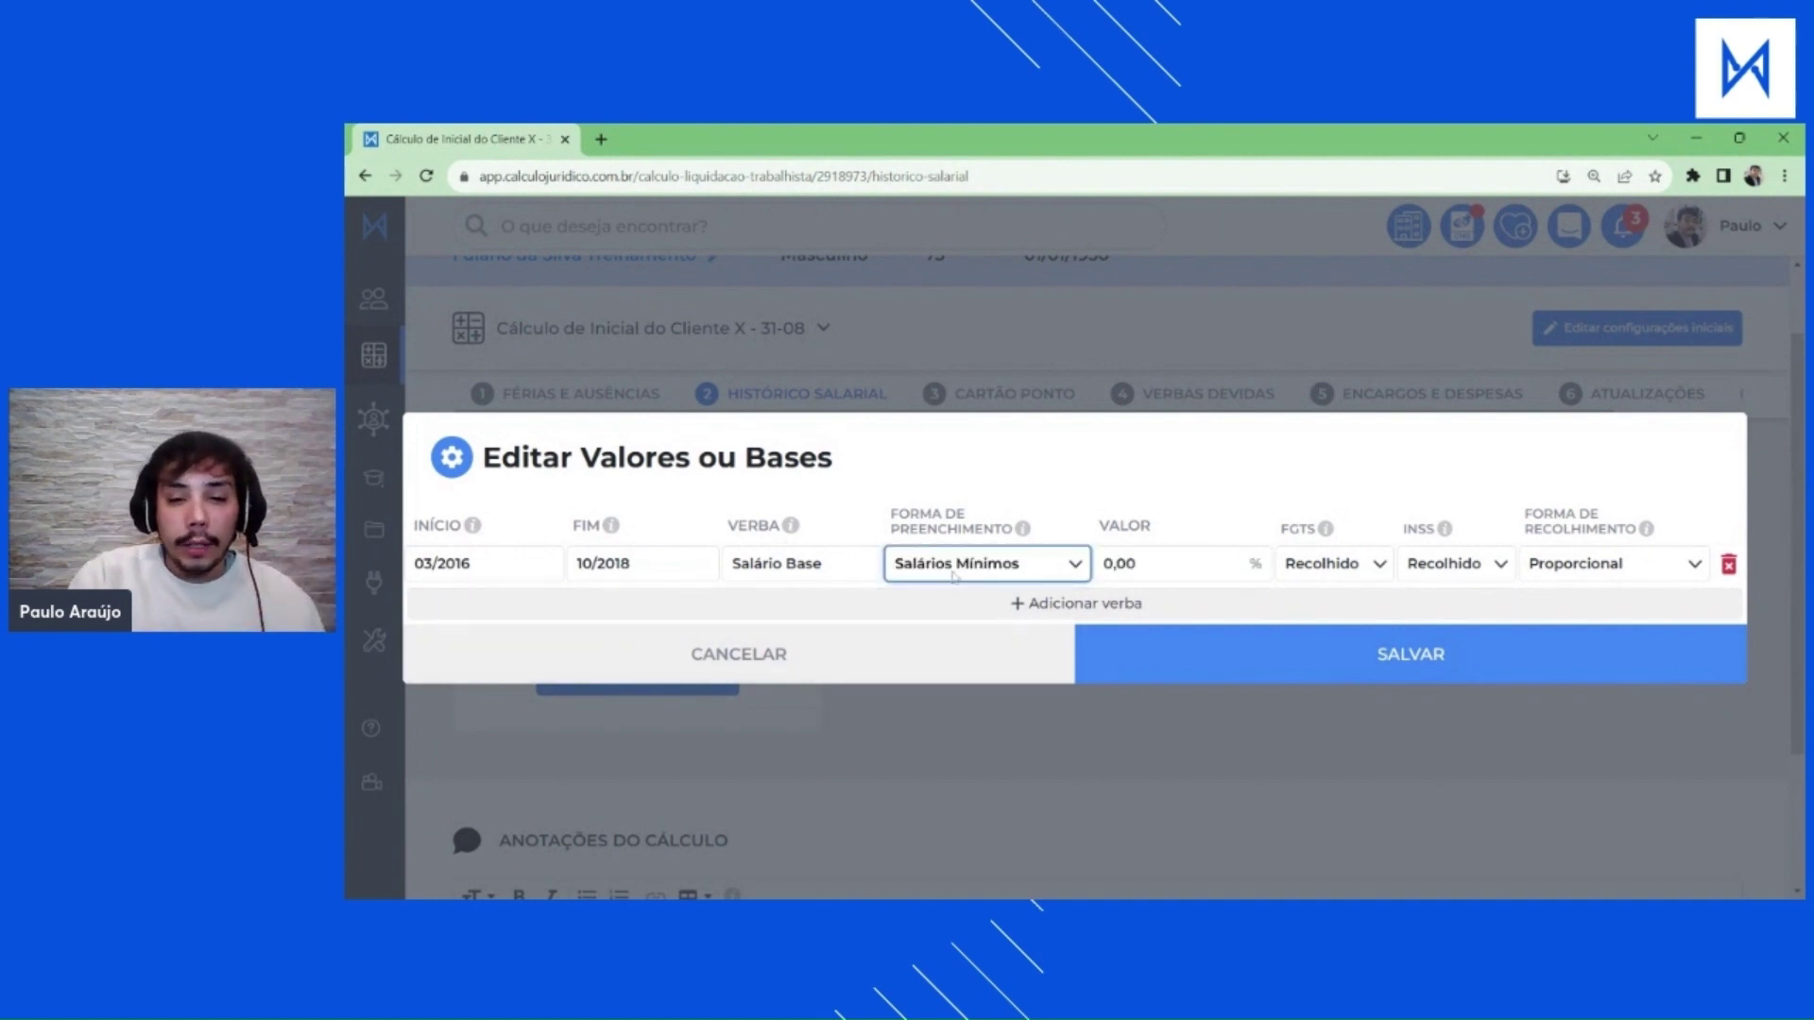
key(Tab)
text(1000)
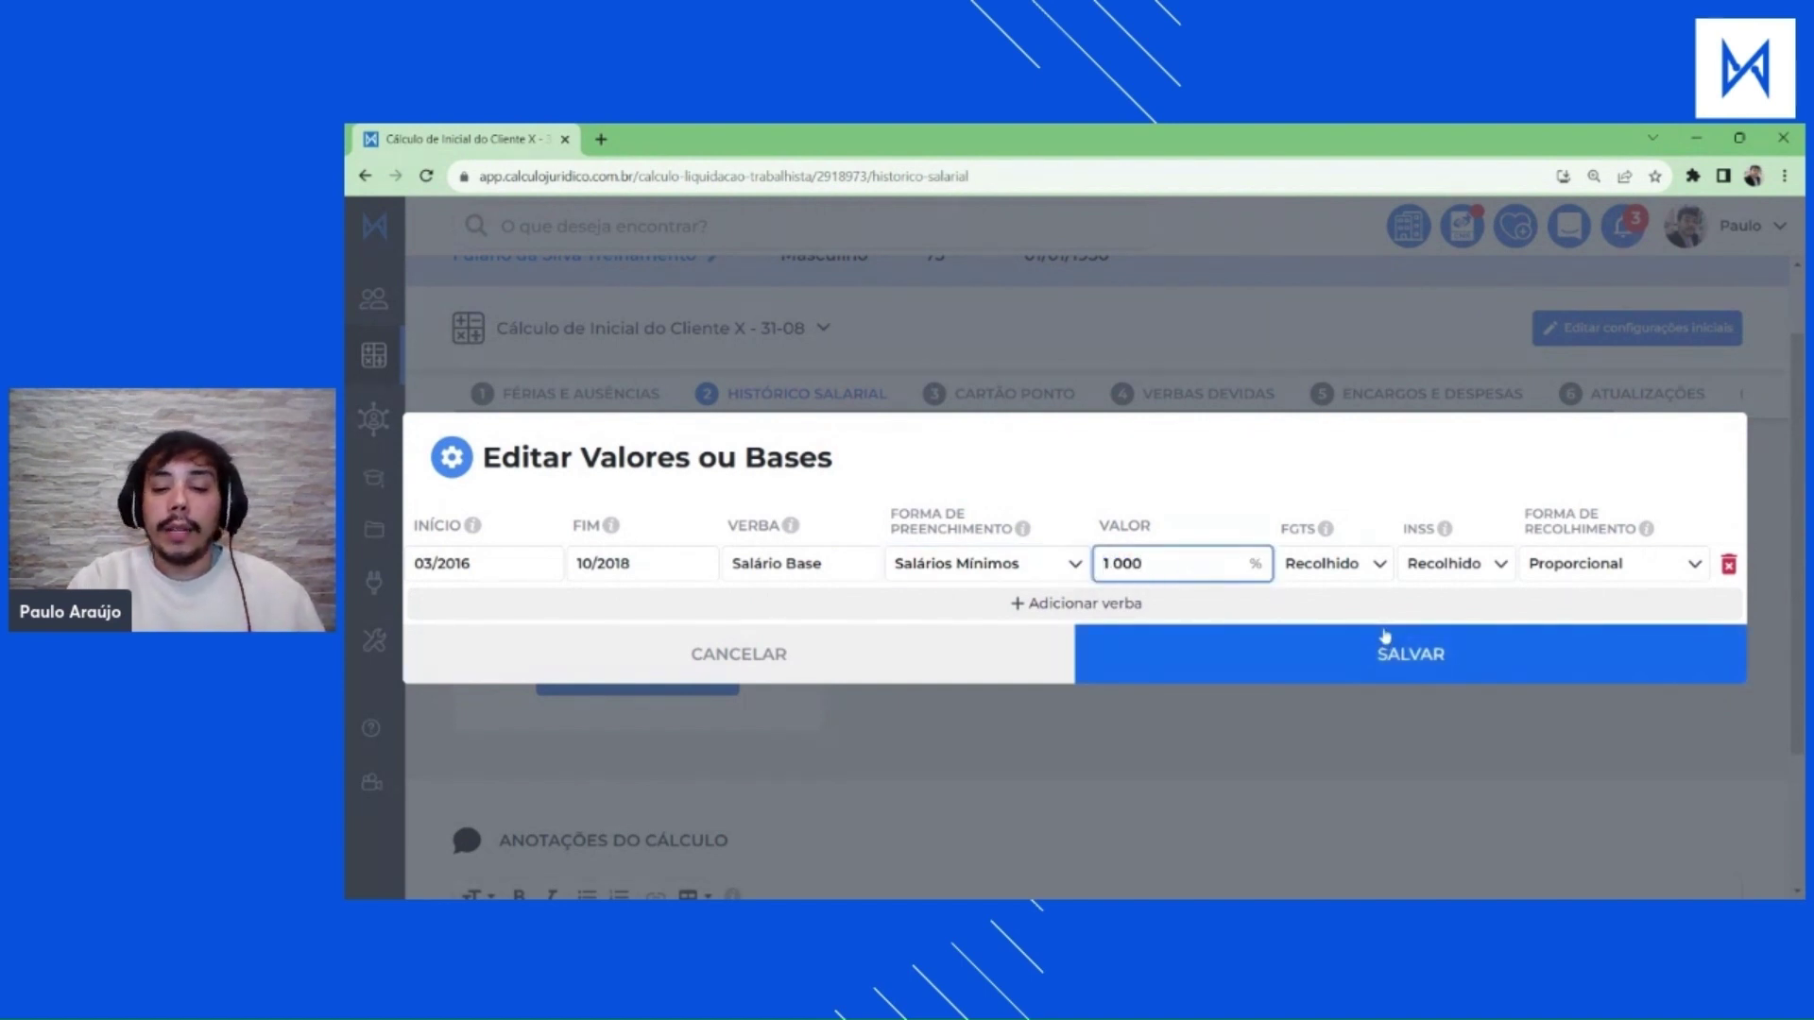
key(BackSpace)
click(1234, 508)
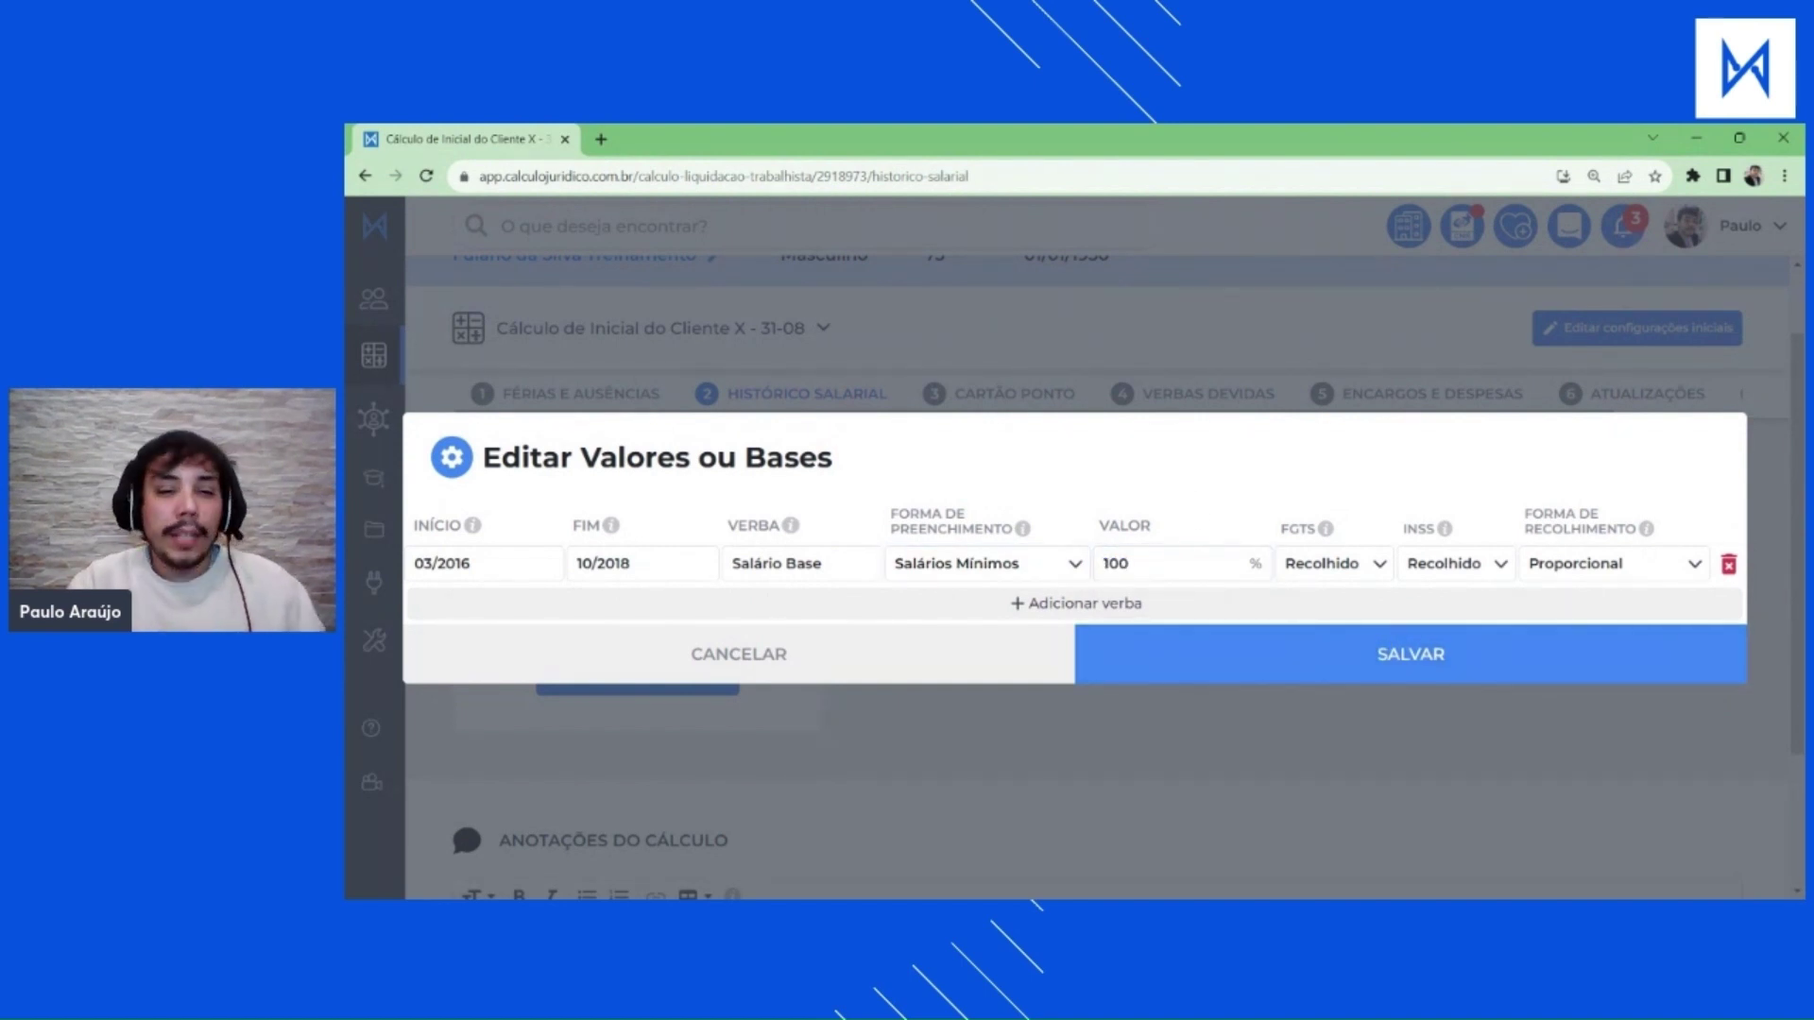
Set the Salário Base entry's Forma de Preenchimento to Informar with a value of R$ 980,00.
click(940, 572)
click(940, 581)
key(Tab)
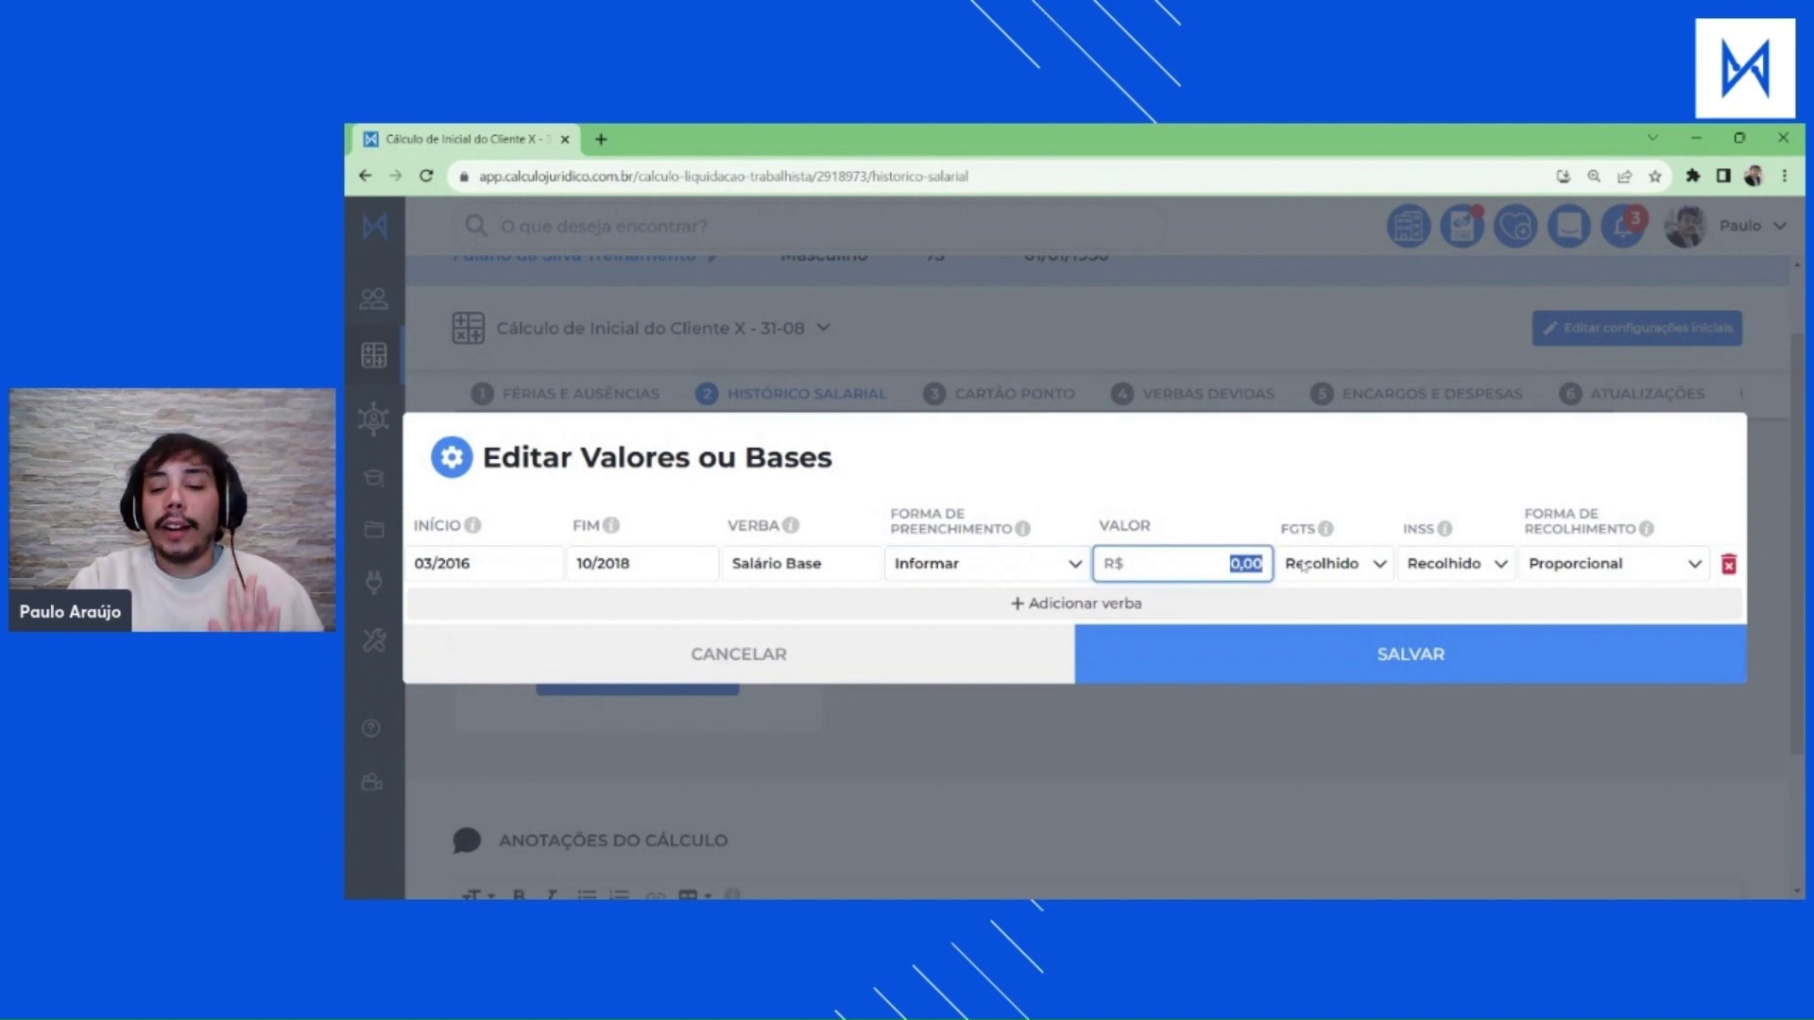
text(98000)
click(1211, 503)
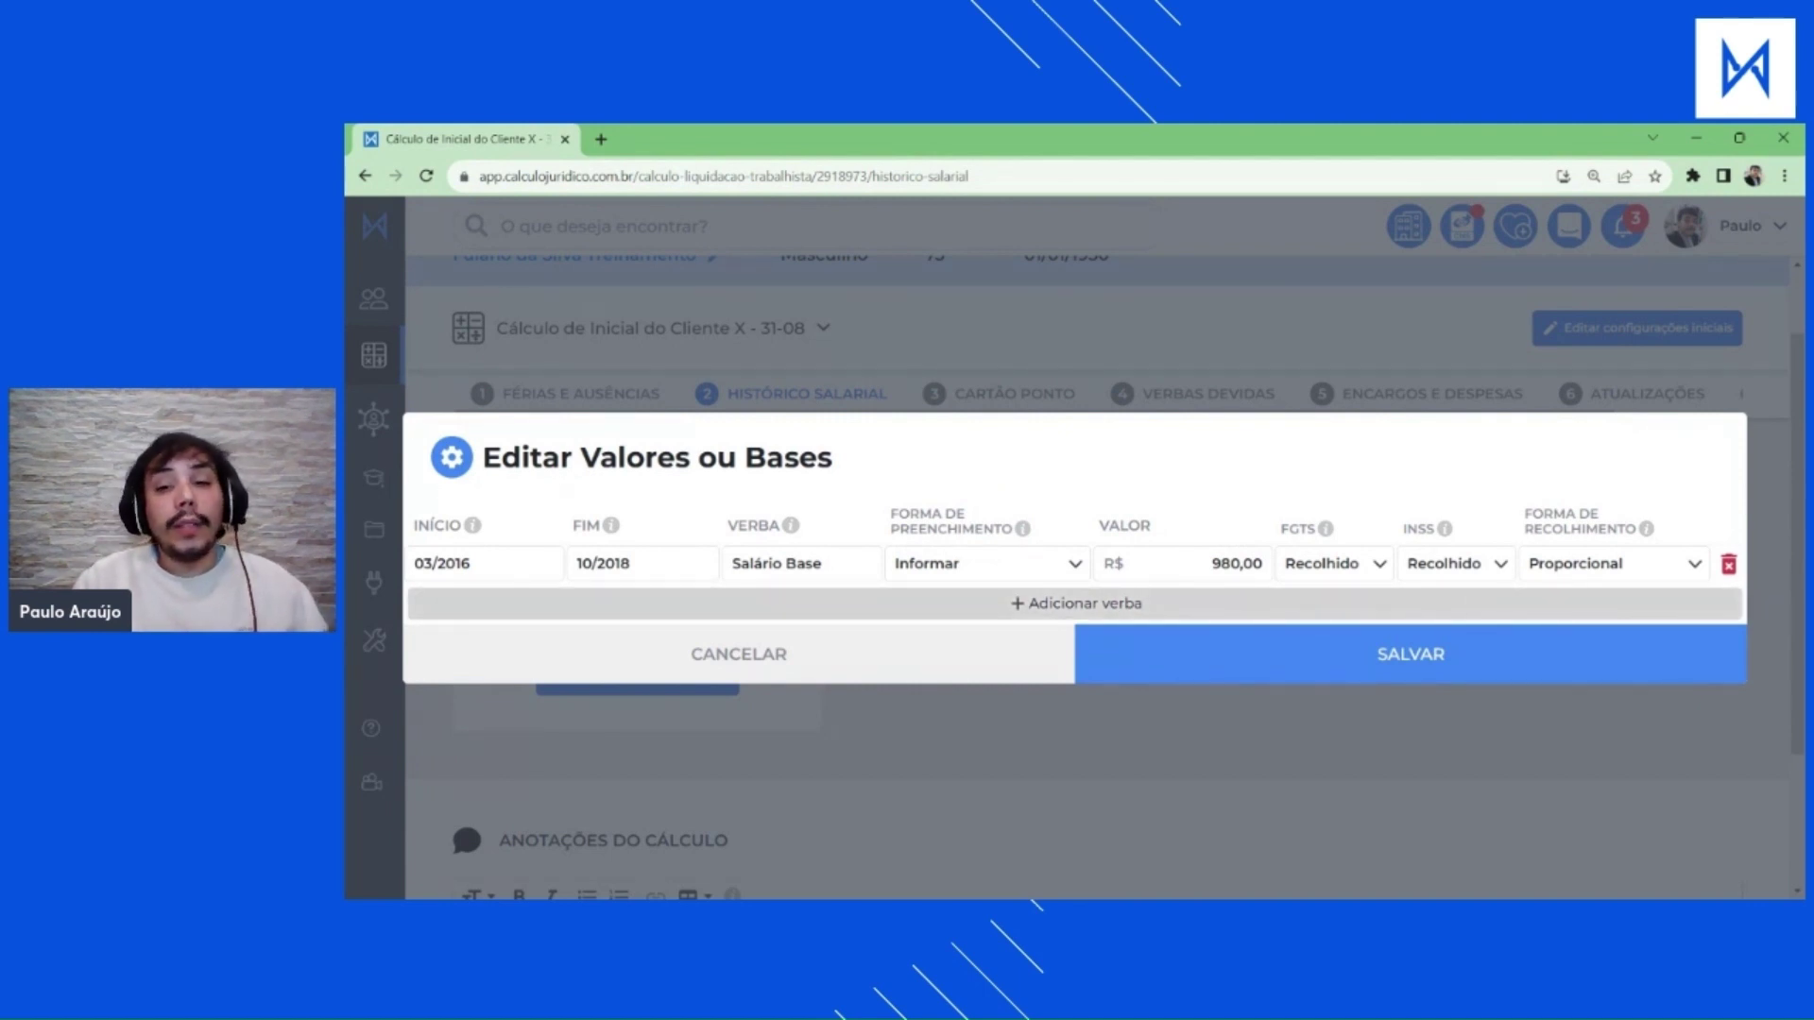
Try the alternative FGTS options for the Salário Base entry and return the field to Recolhido.
click(1347, 570)
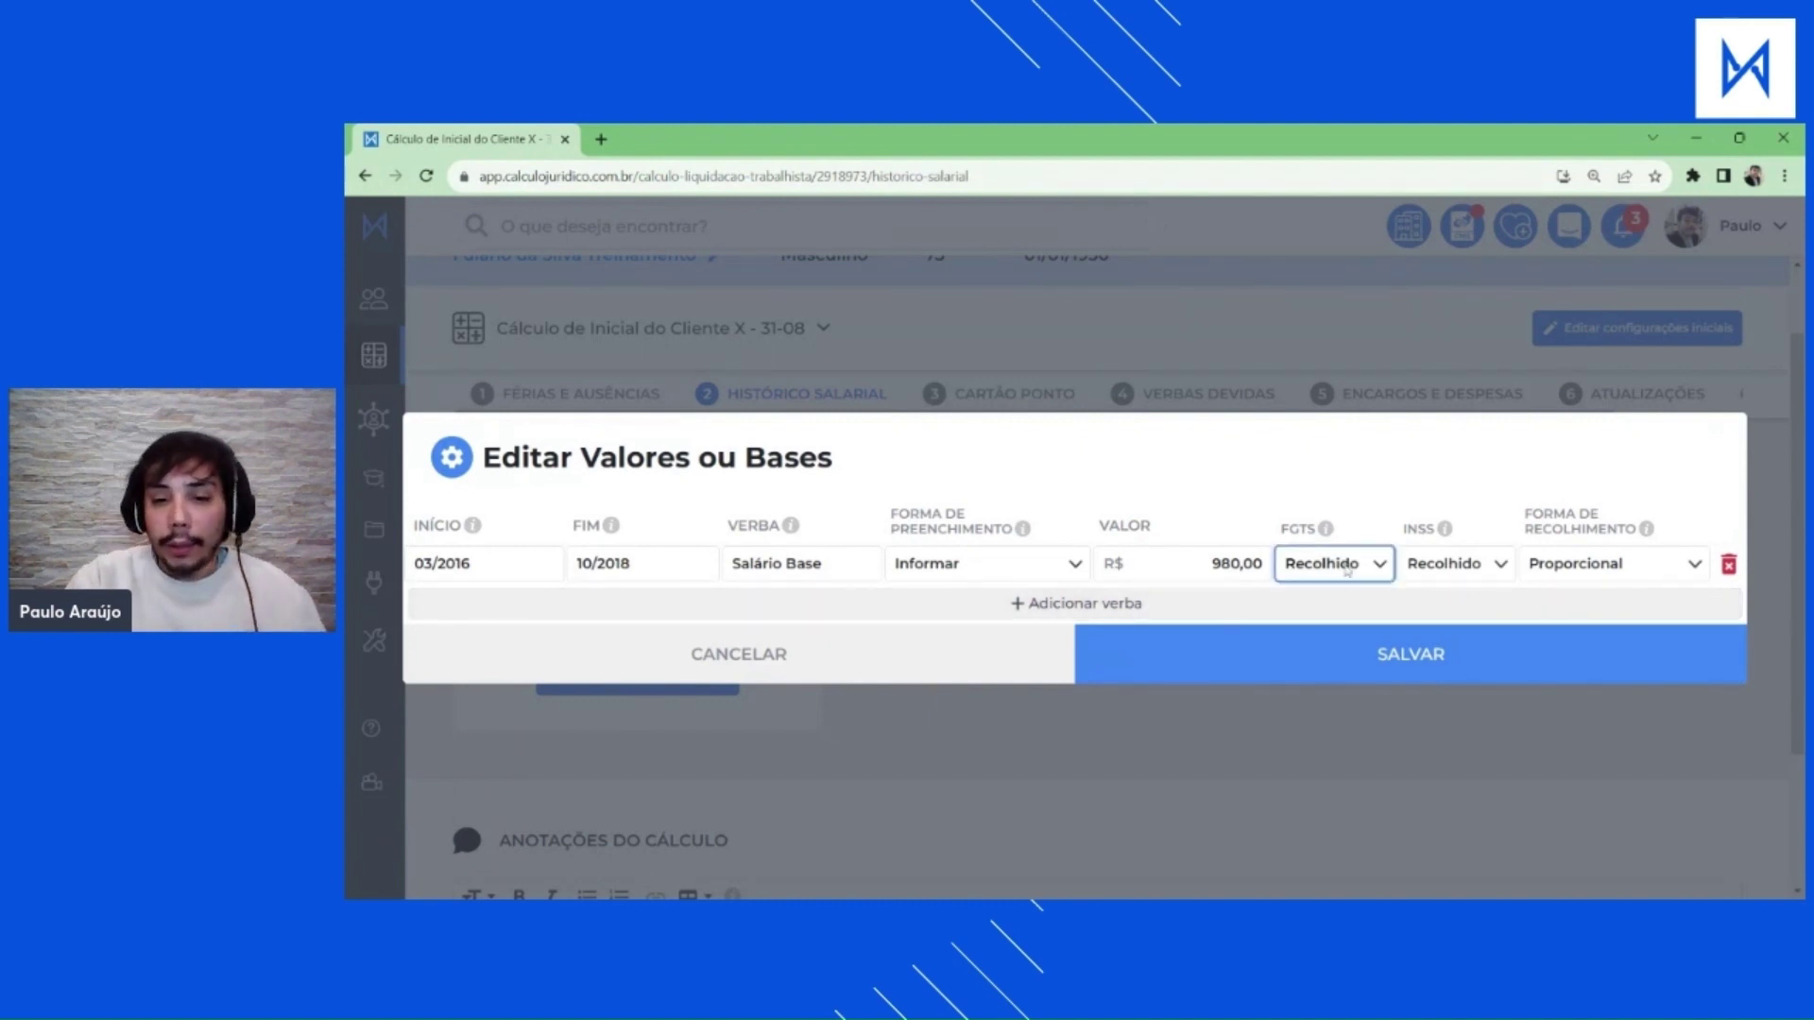
key(Down)
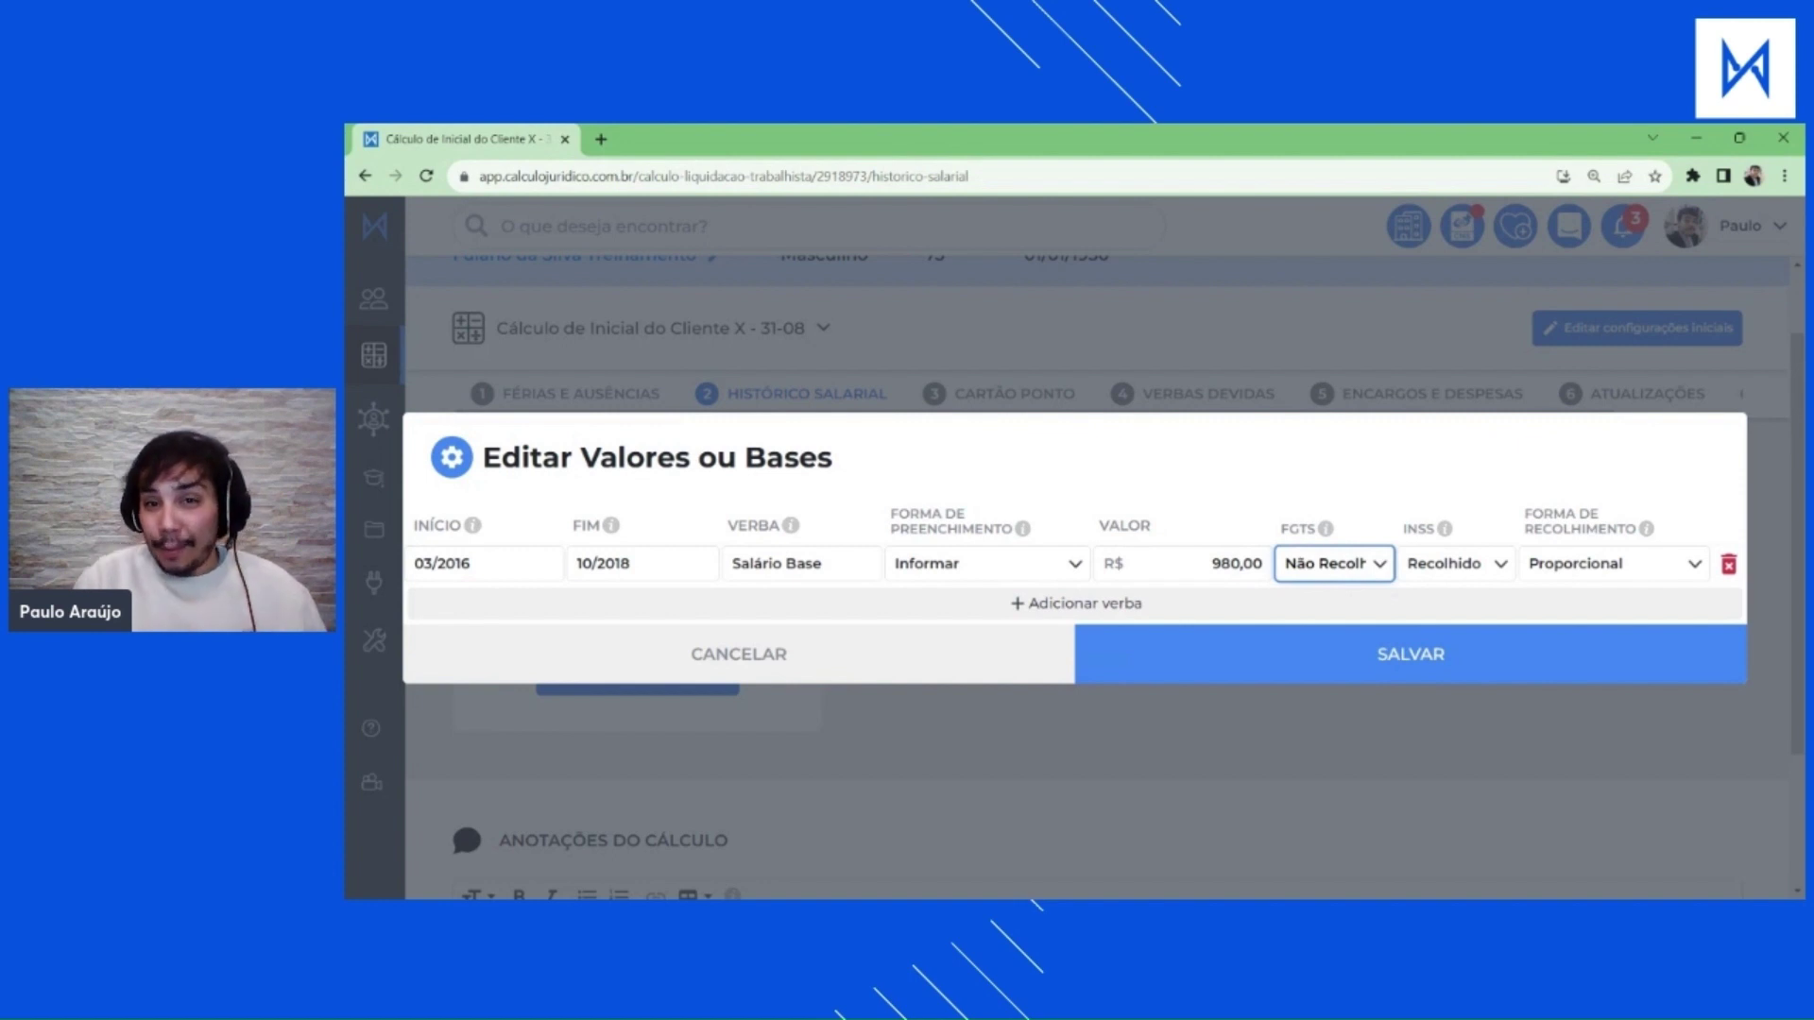
key(Down)
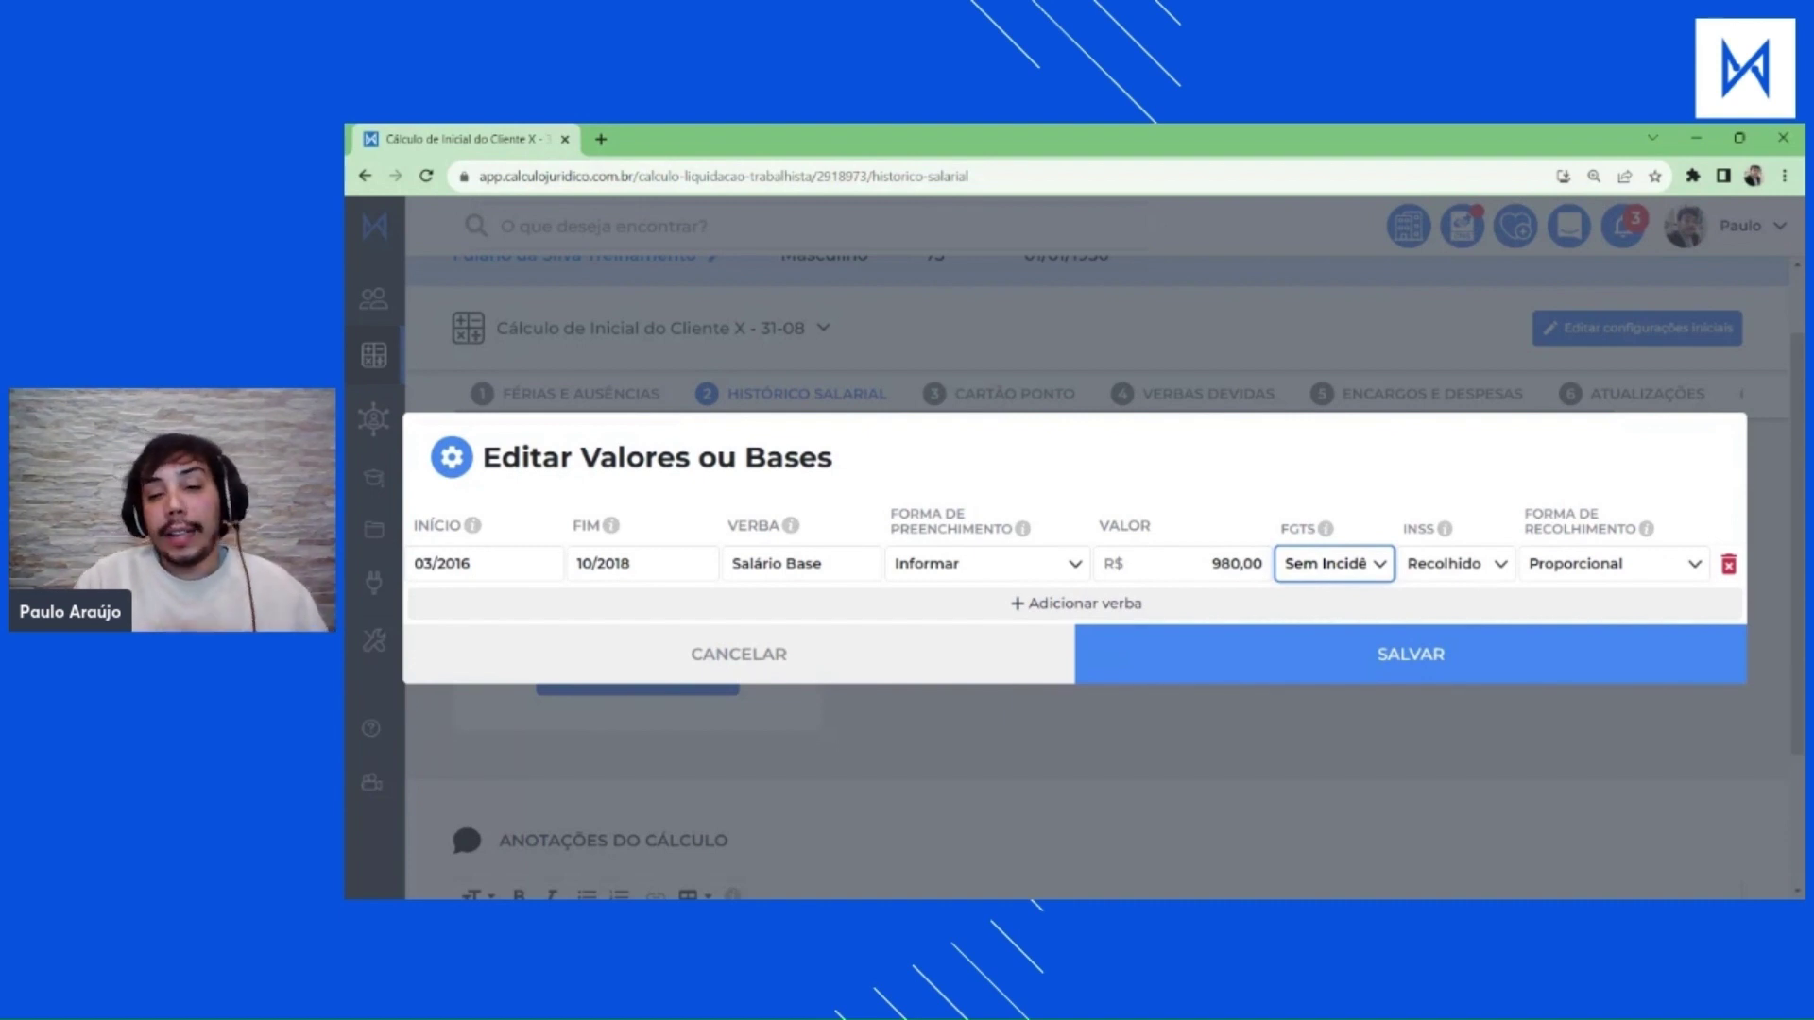
key(Down)
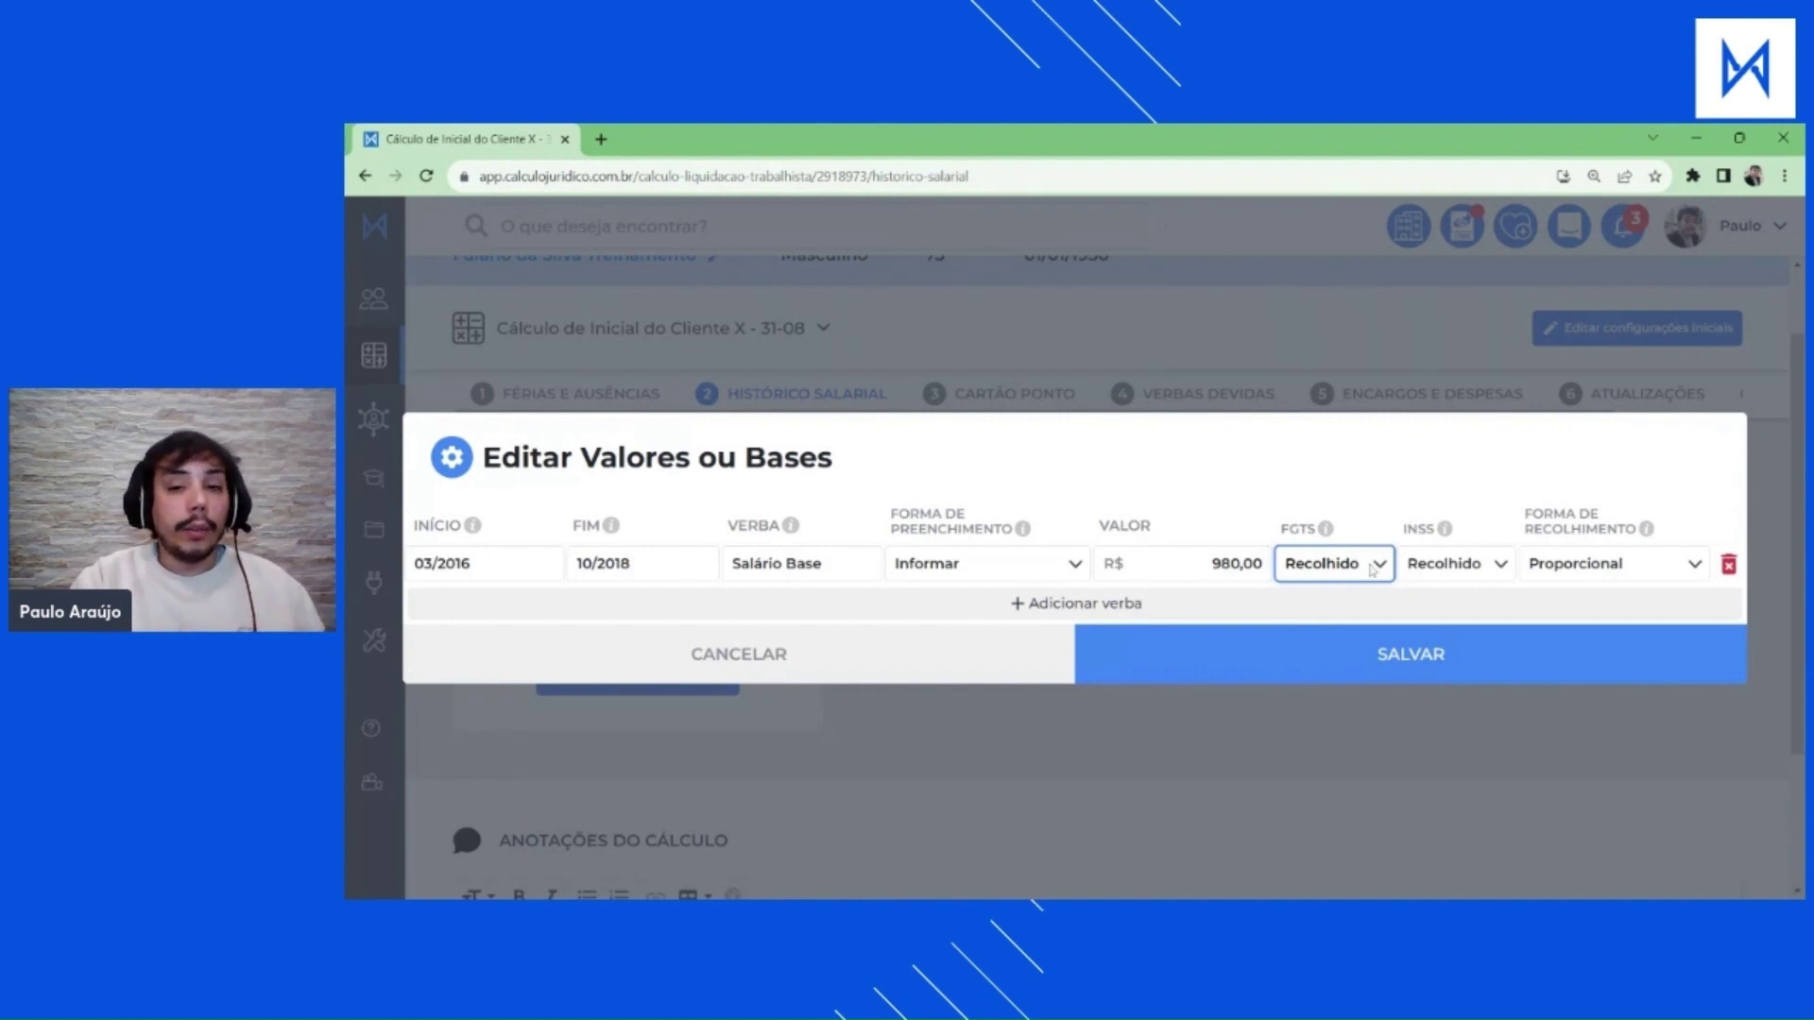
click(1417, 489)
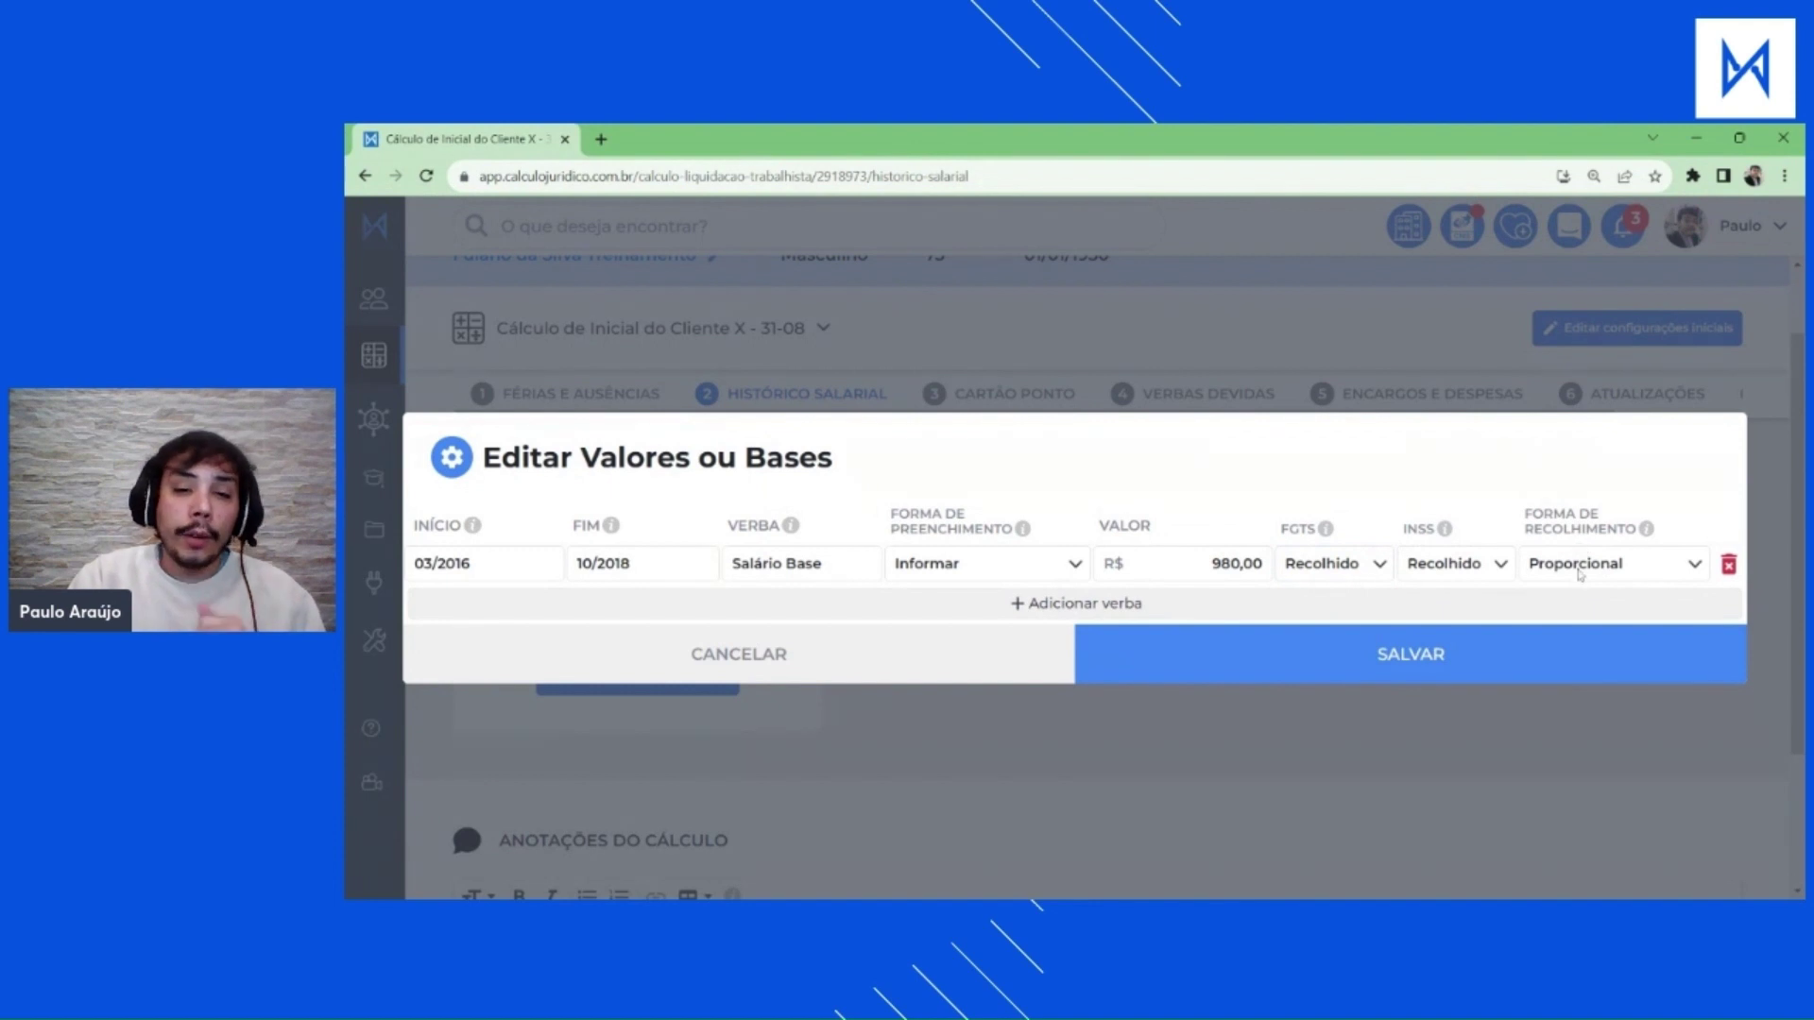
Try Integral as the entry's Forma de Recolhimento and return it to Proporcional.
click(1580, 574)
key(Up)
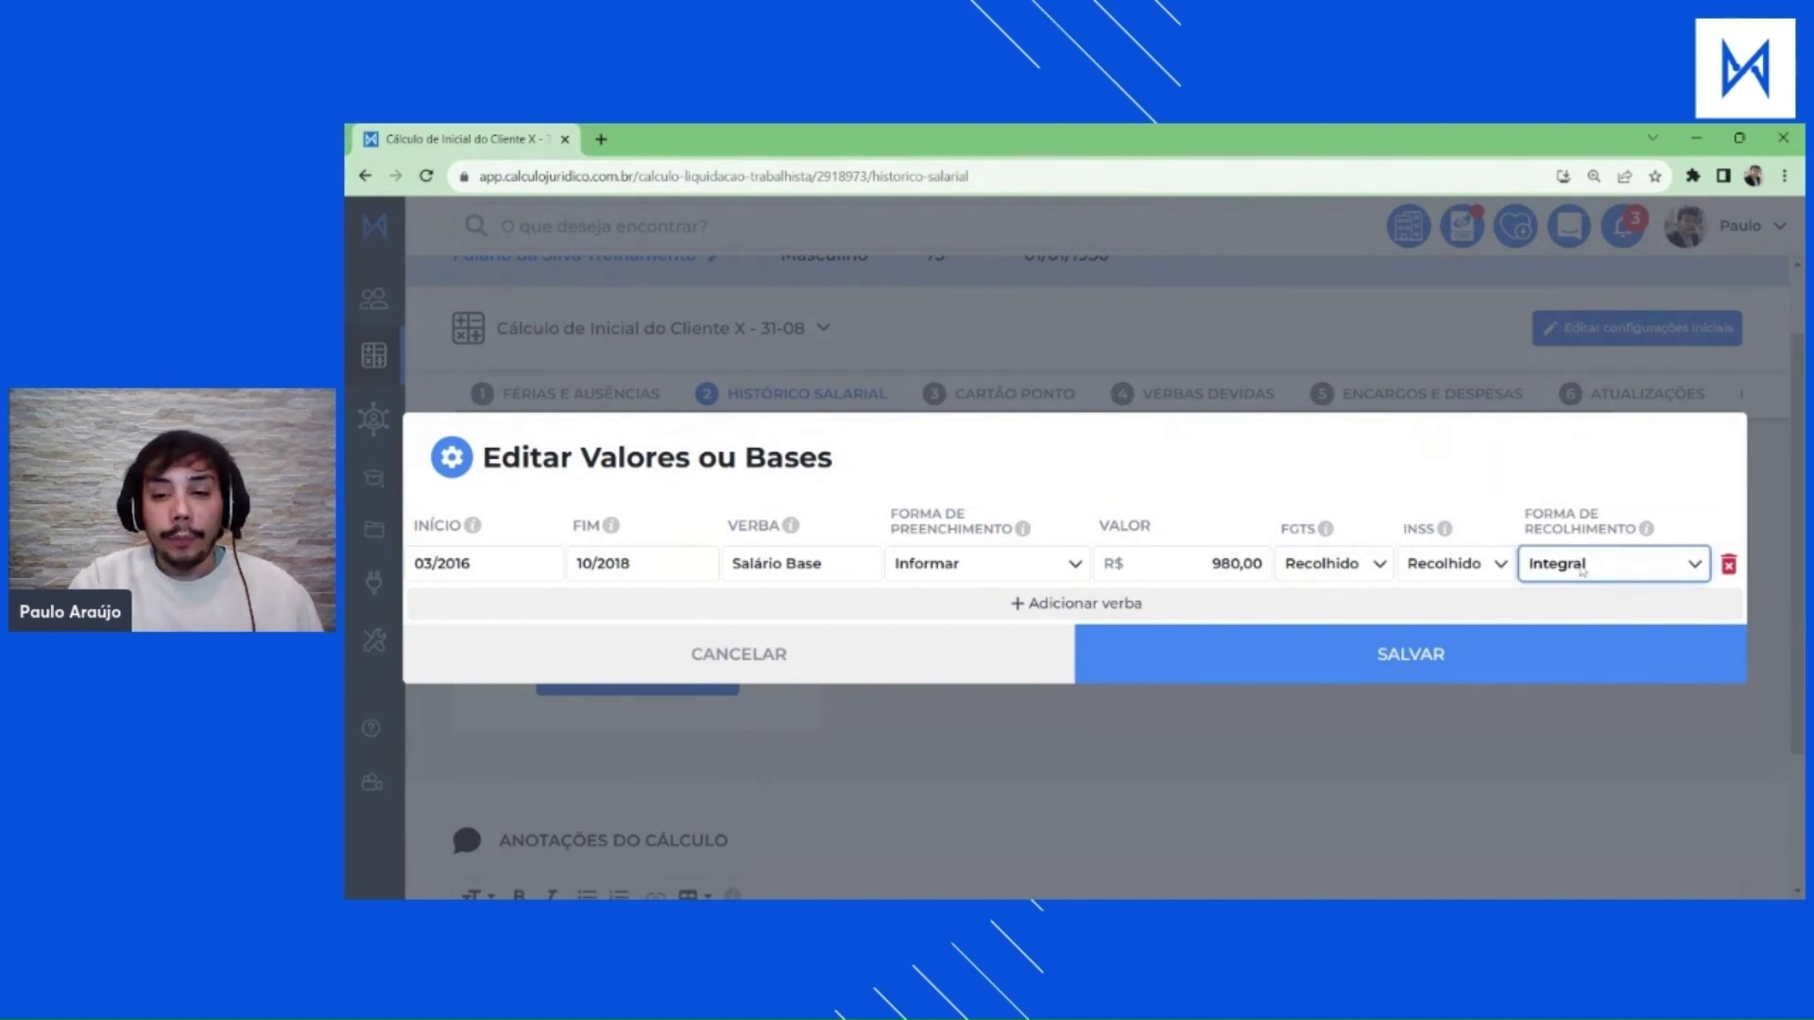
key(Down)
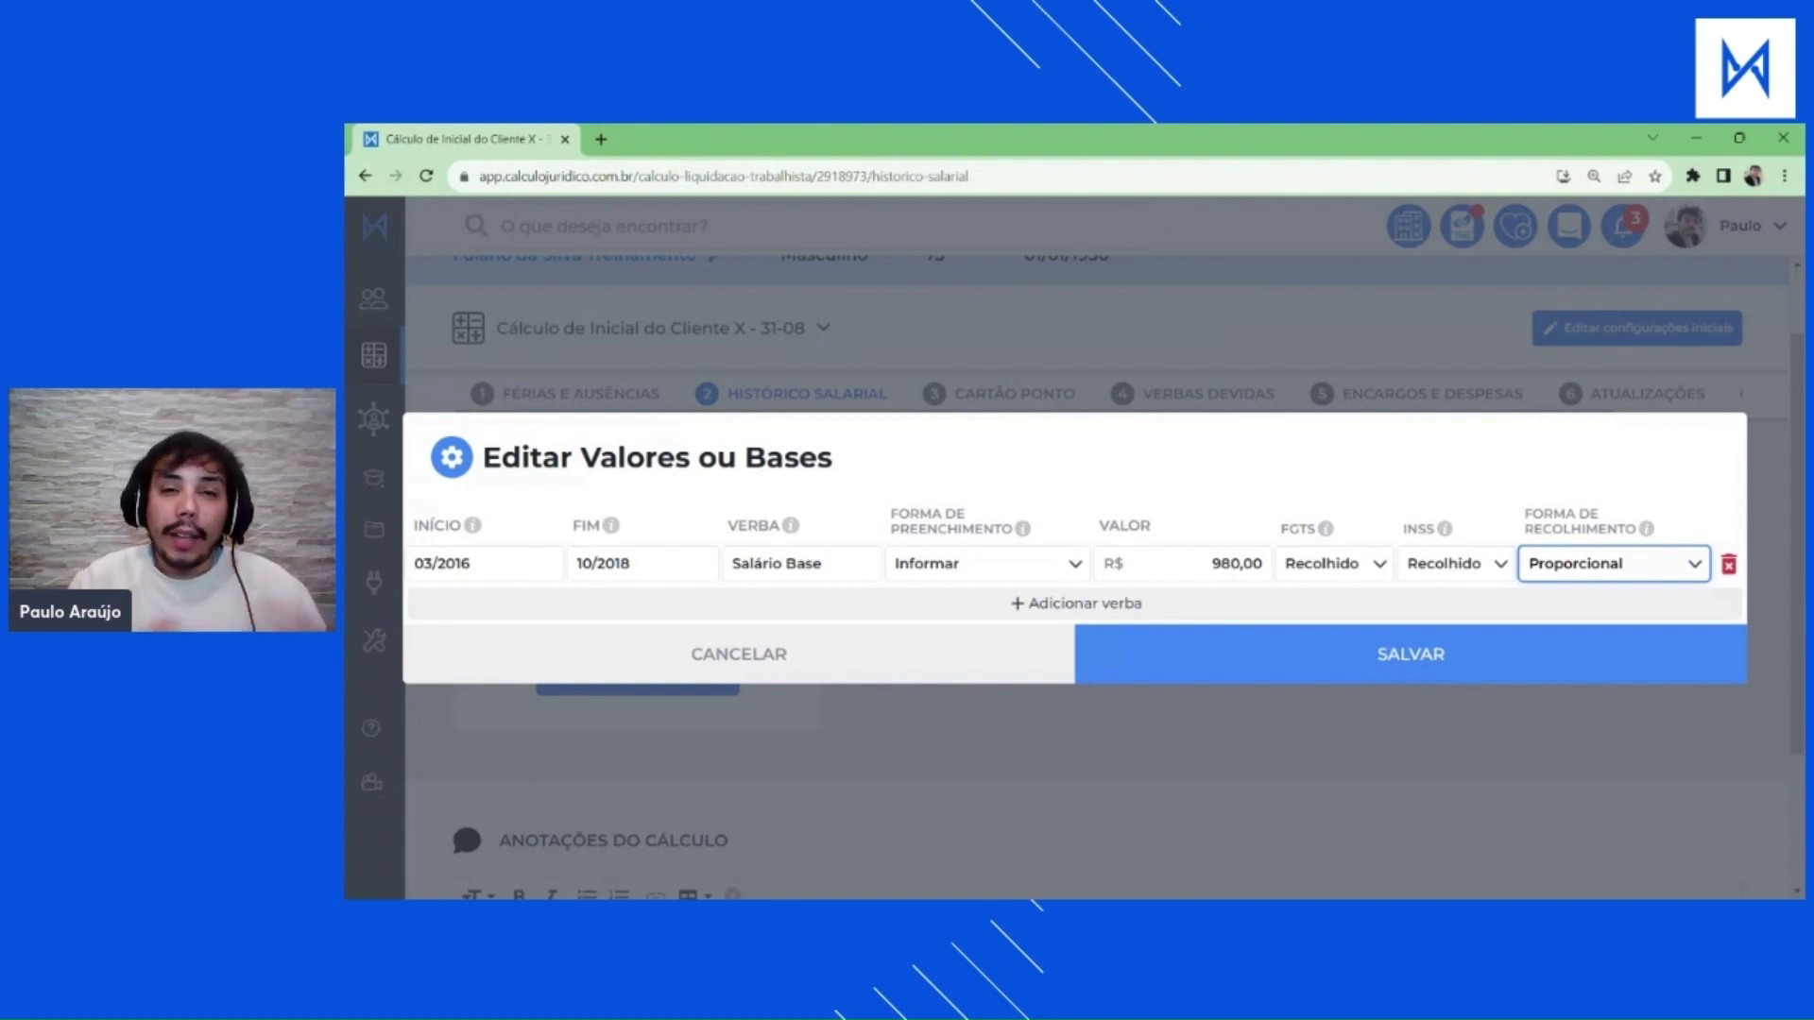
click(1558, 496)
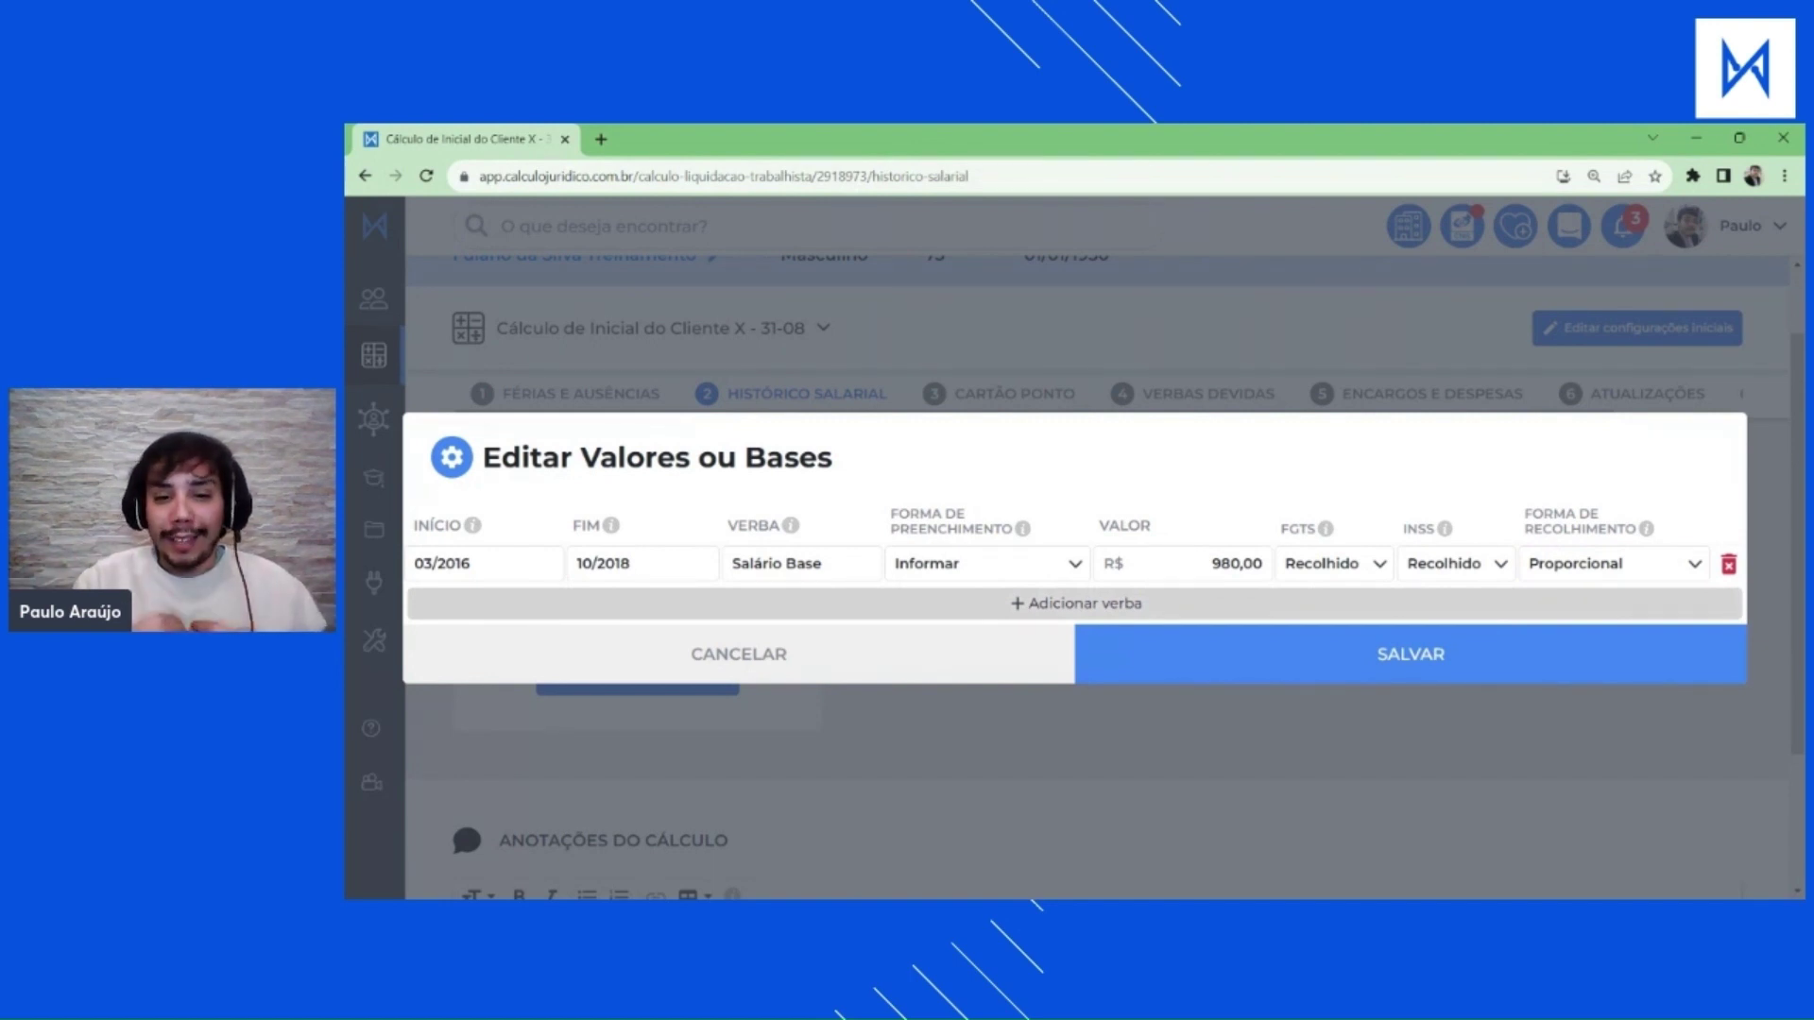
Save the Salário Base entry and check its number of occurrences in the values table.
click(1238, 564)
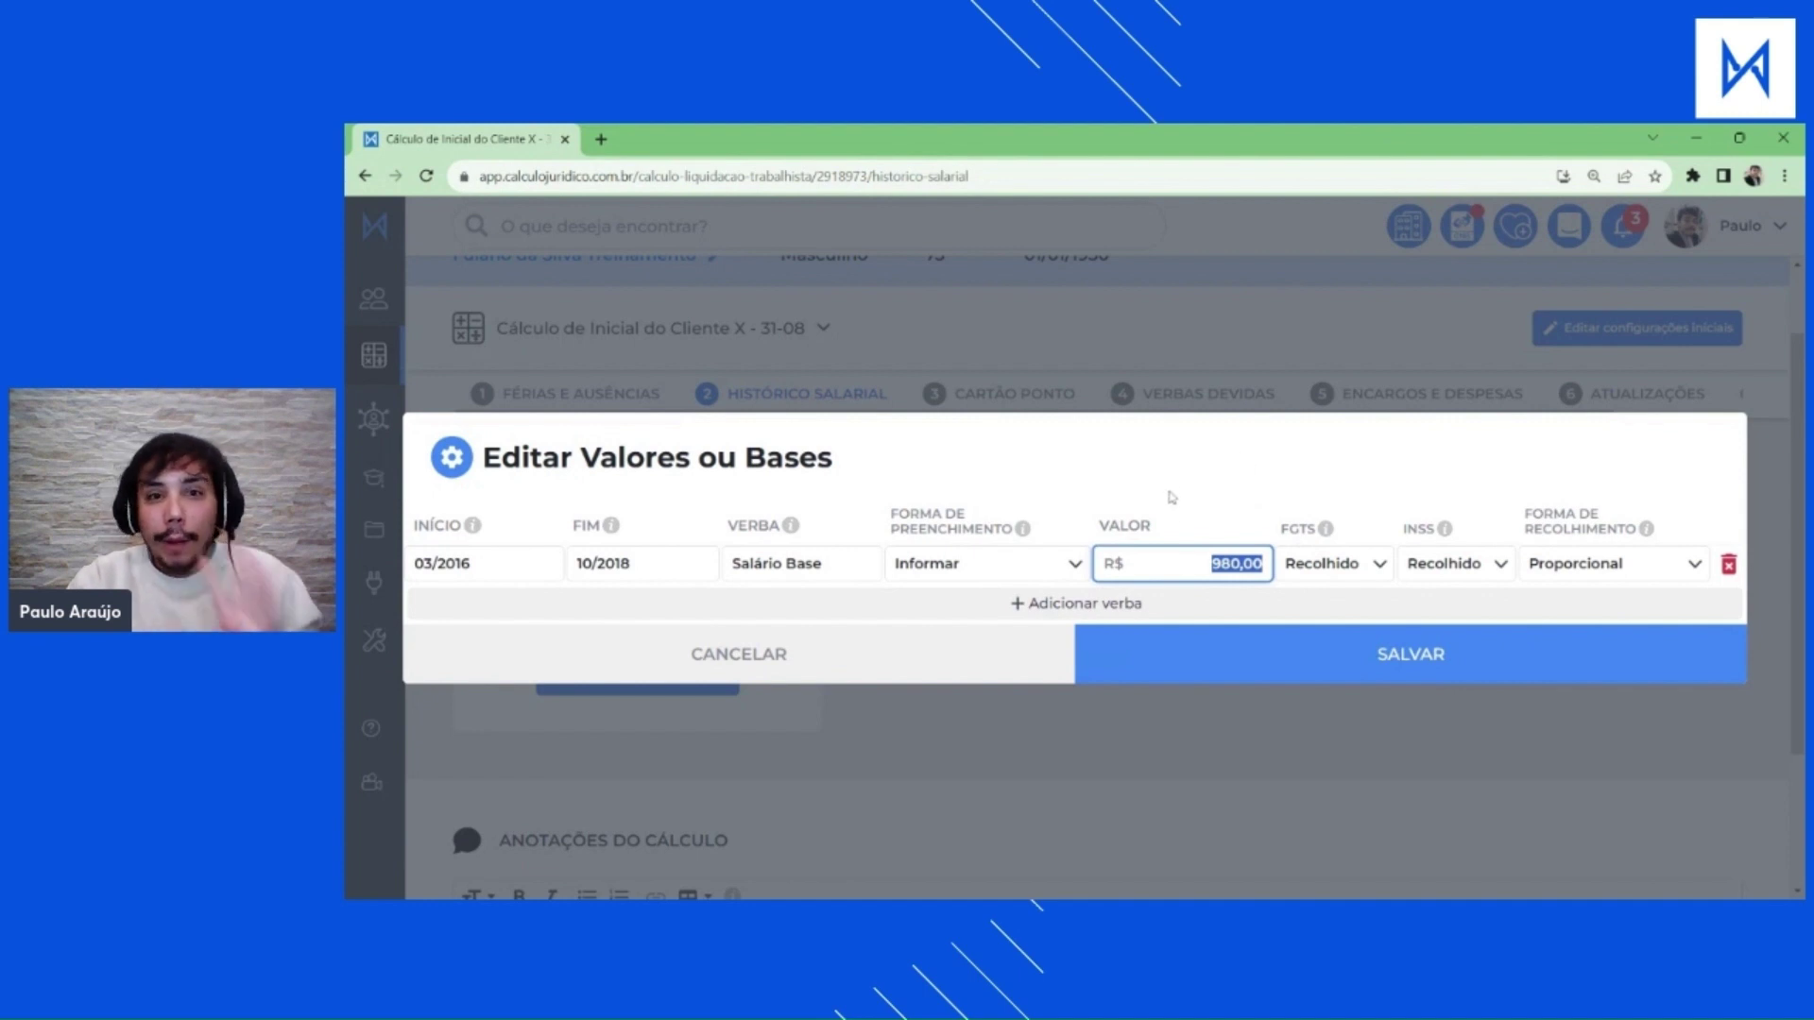
click(1334, 667)
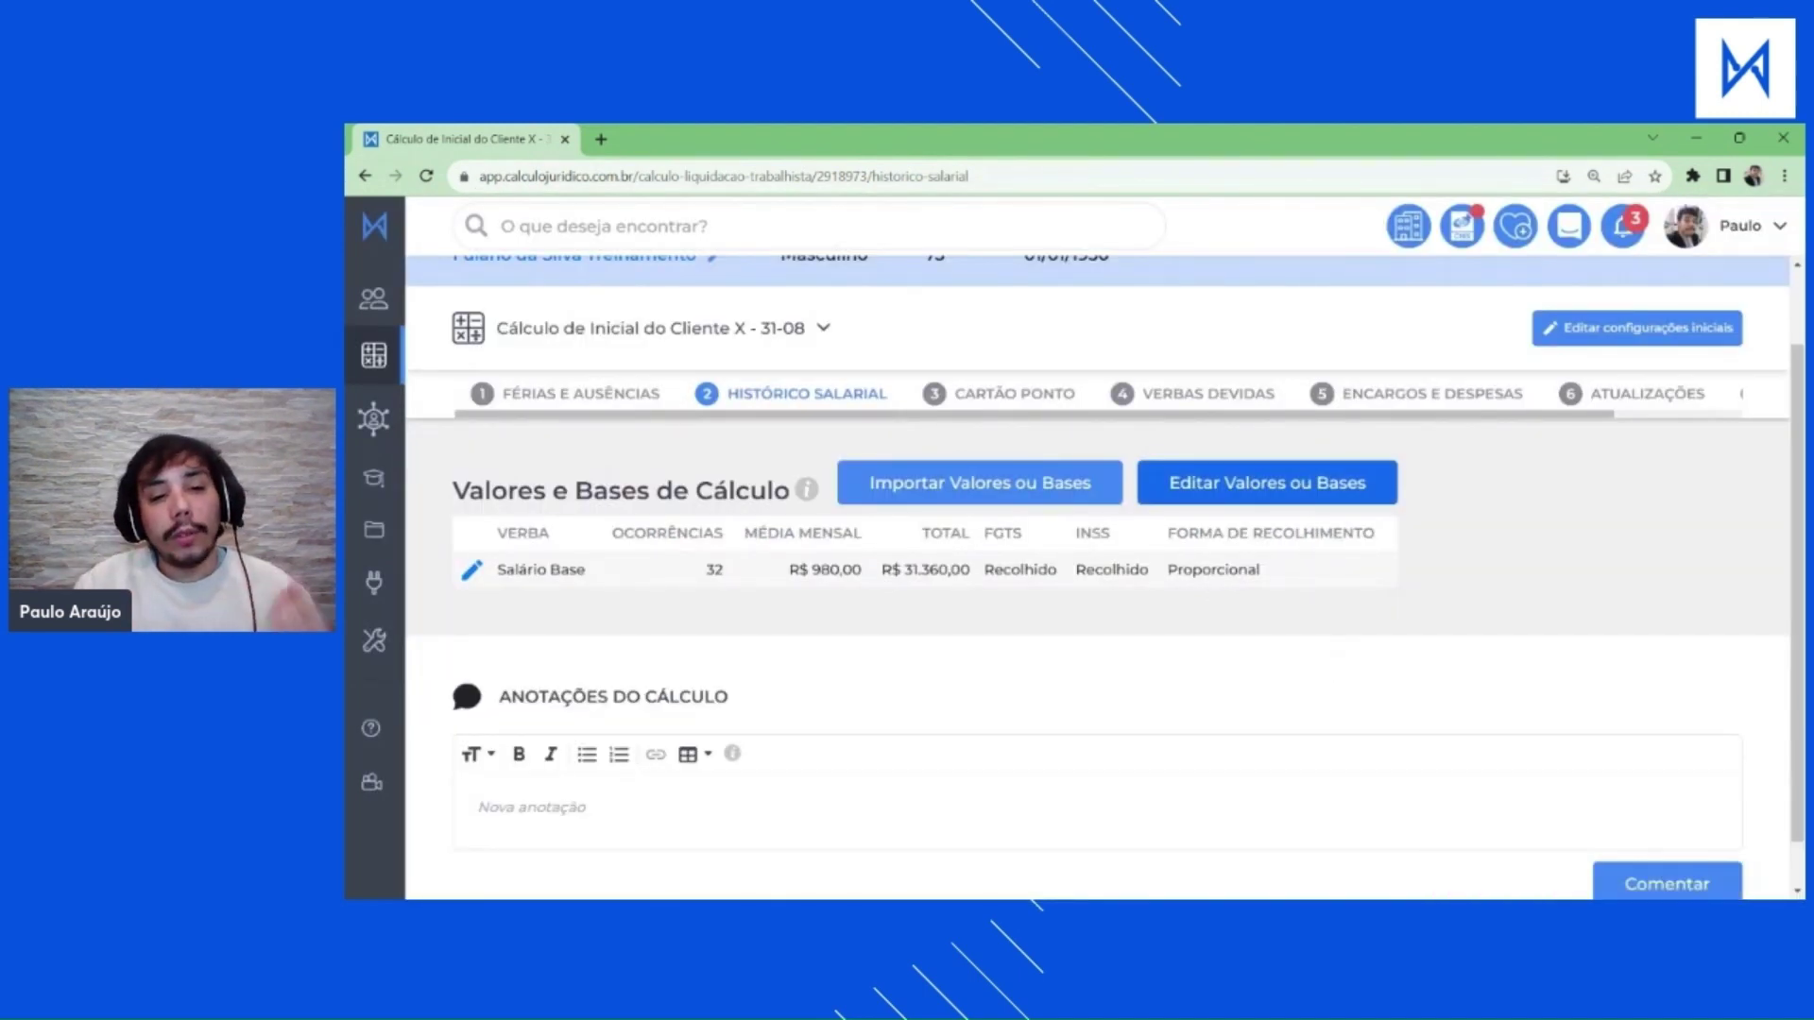
drag(718, 571, 756, 585)
double_click(712, 571)
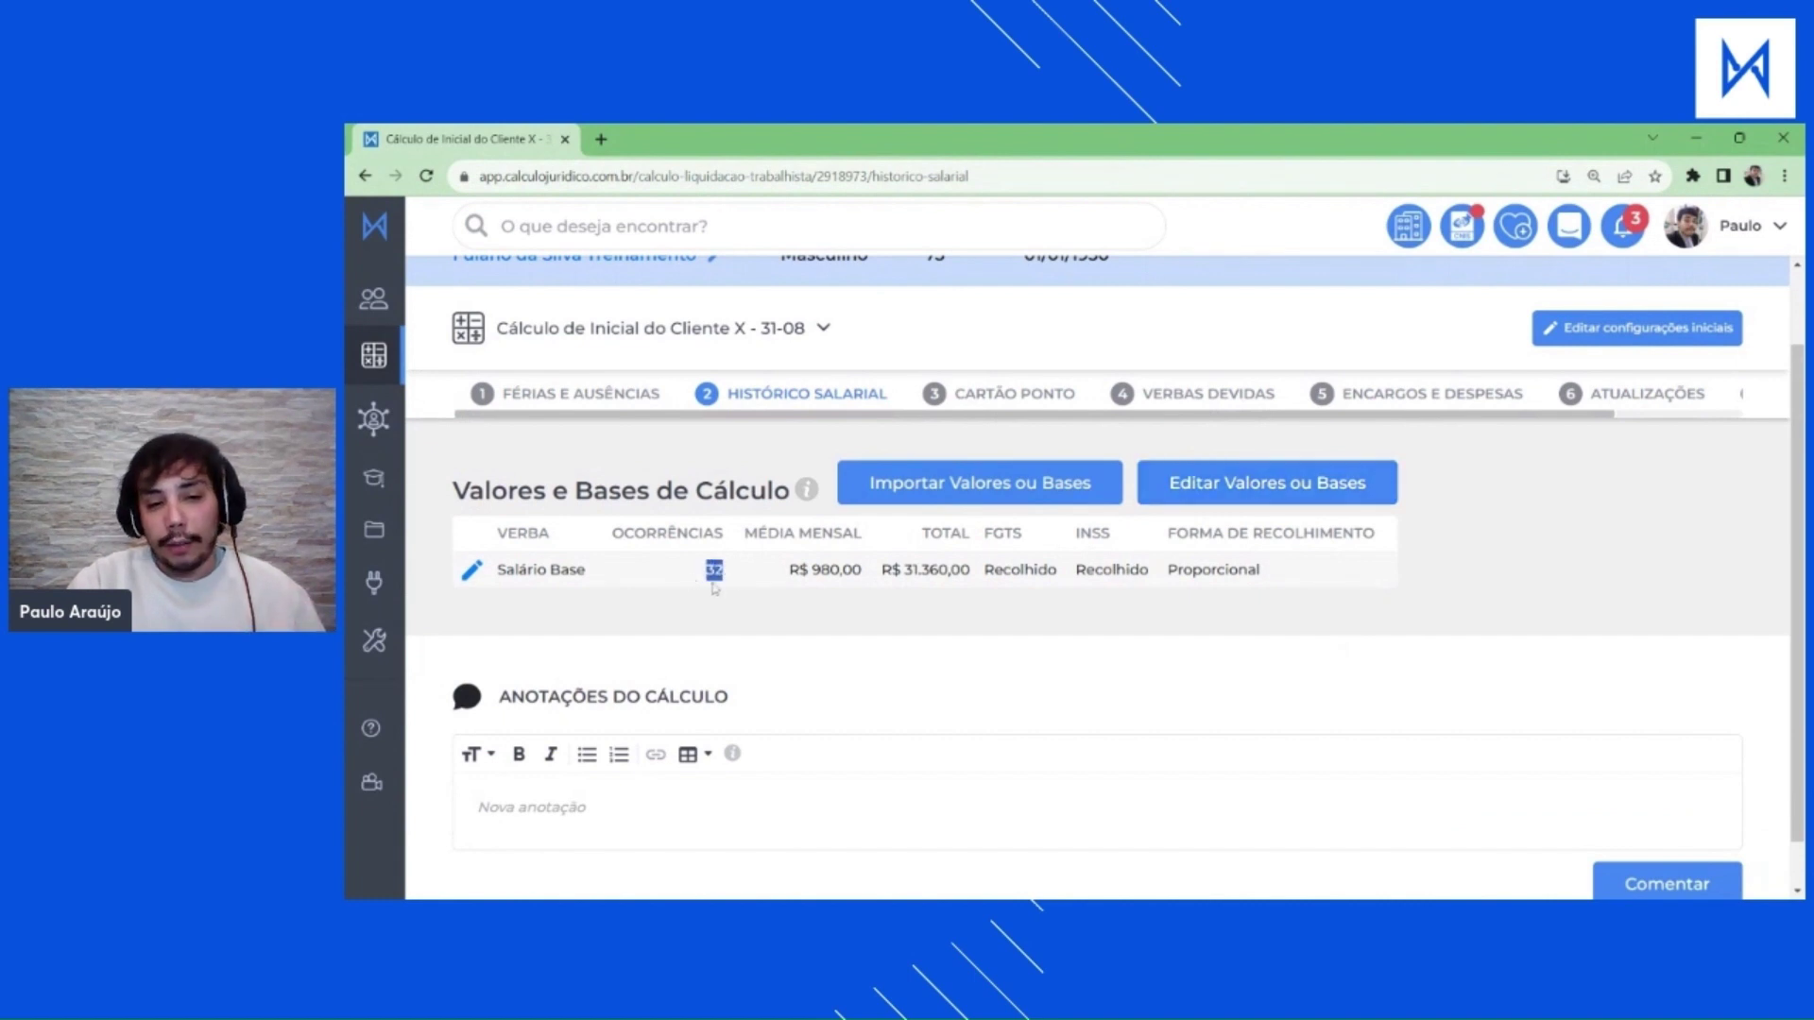
click(758, 586)
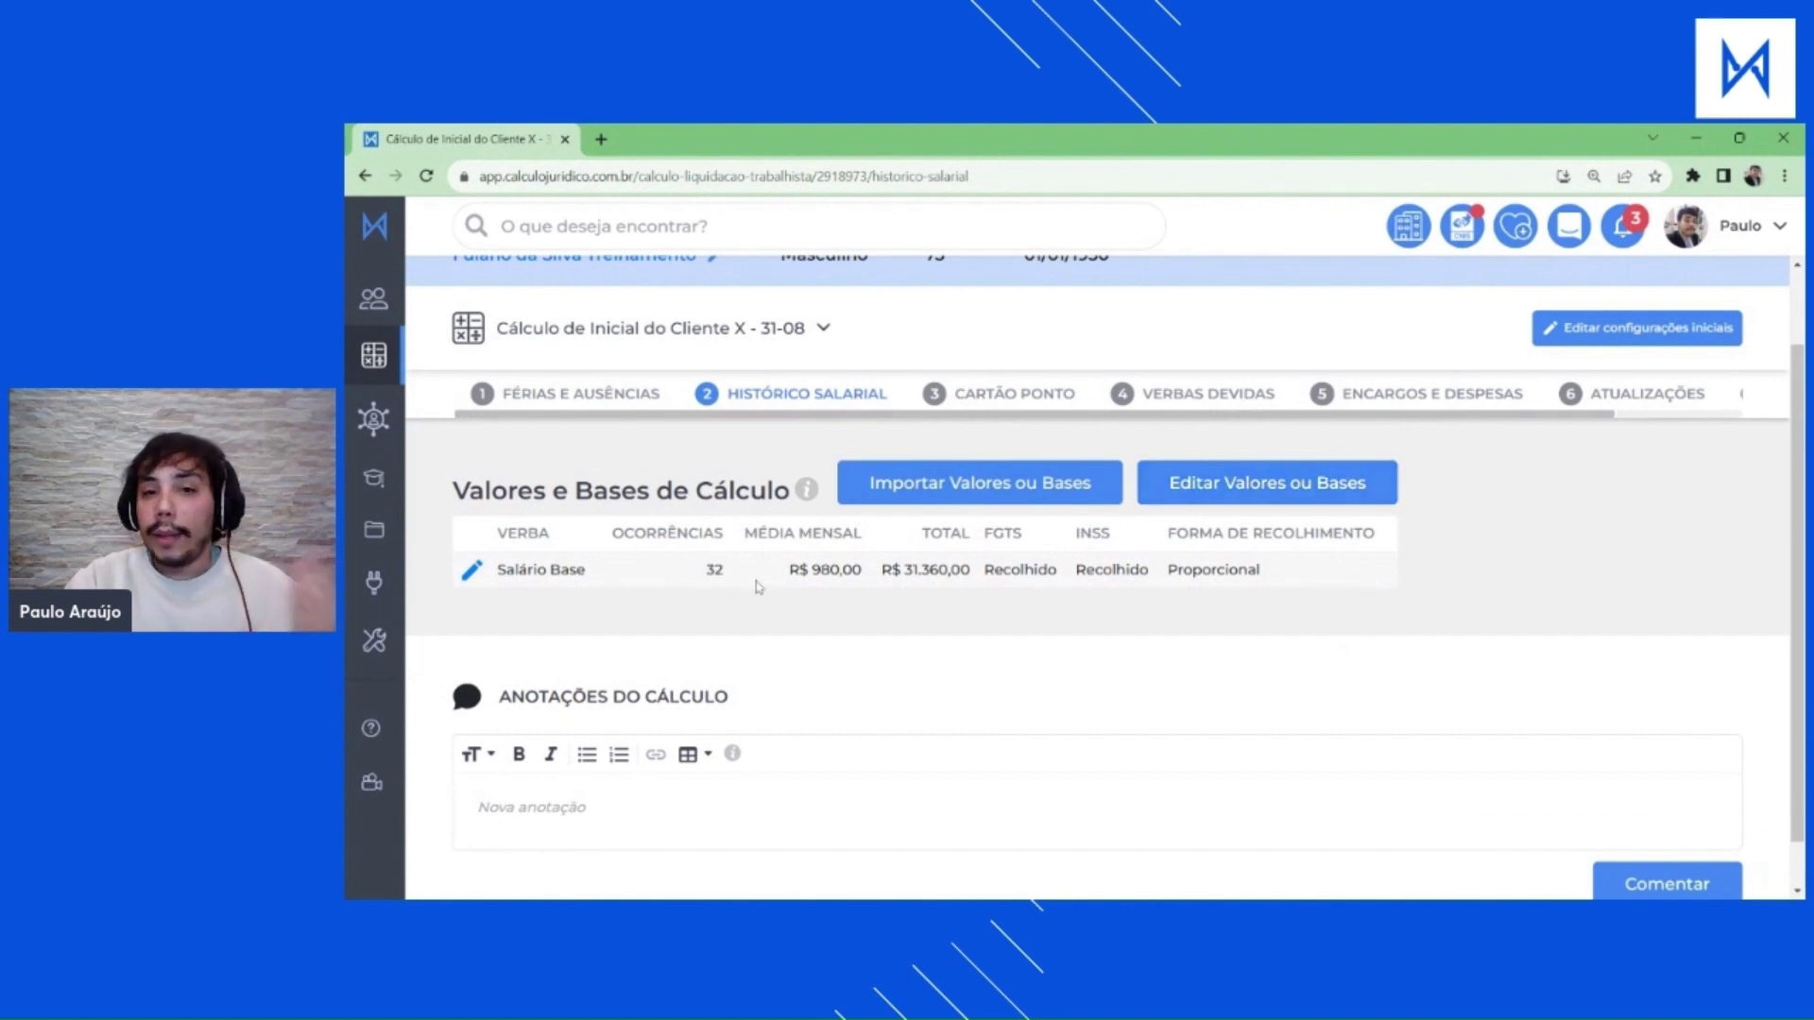
Open the Salário Base details and review the month-by-month values from 03/2016 to 10/2018.
click(474, 576)
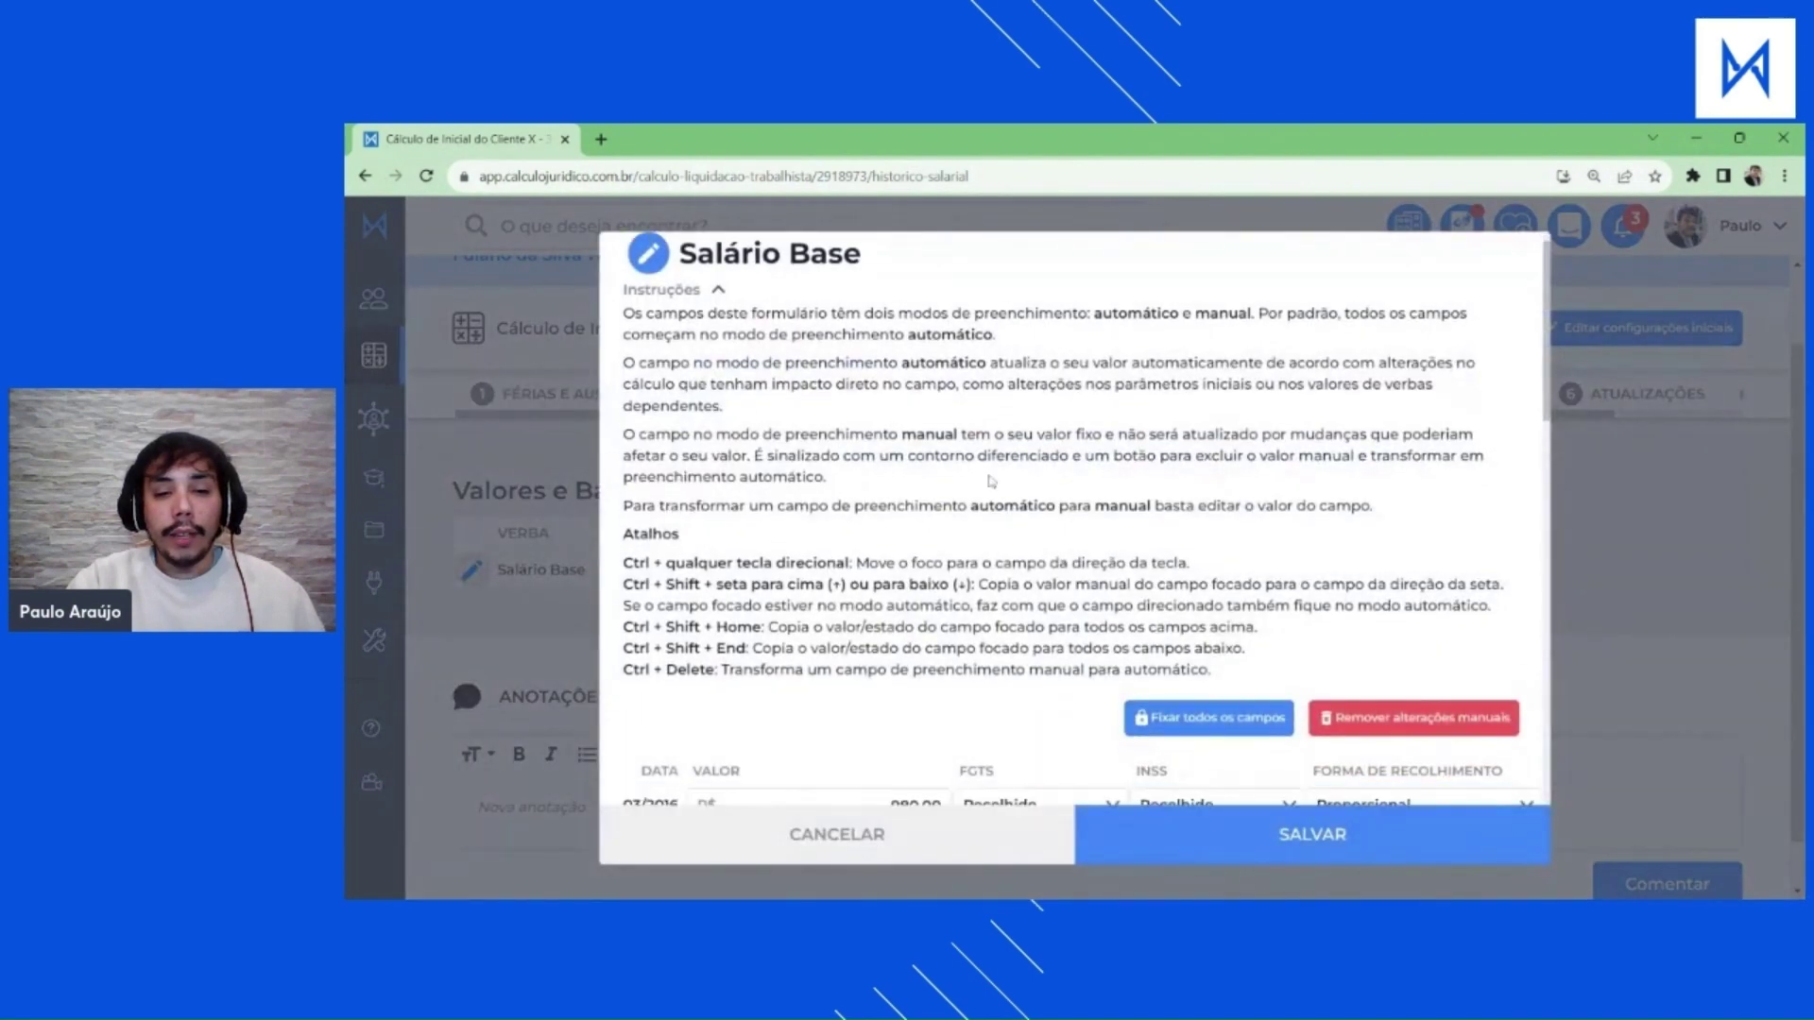
scroll(1074, 567, down, 5)
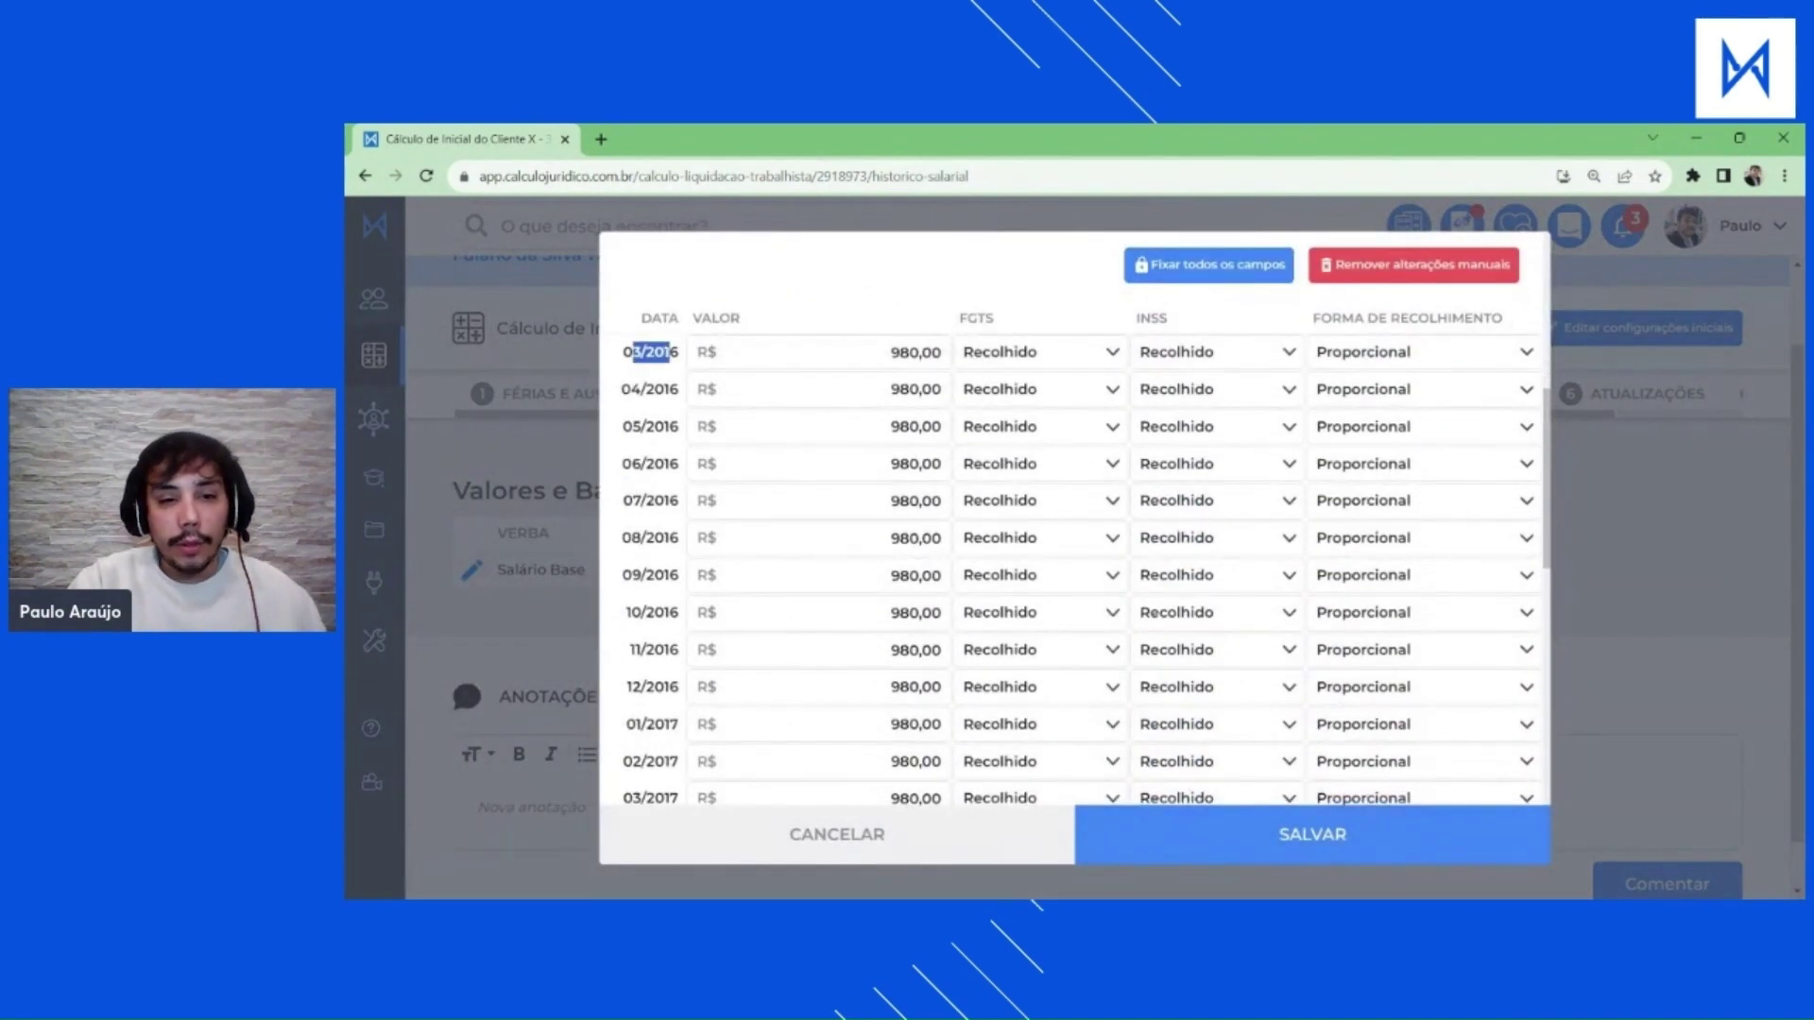
scroll(1080, 518, down, 6)
scroll(1074, 529, up, 10)
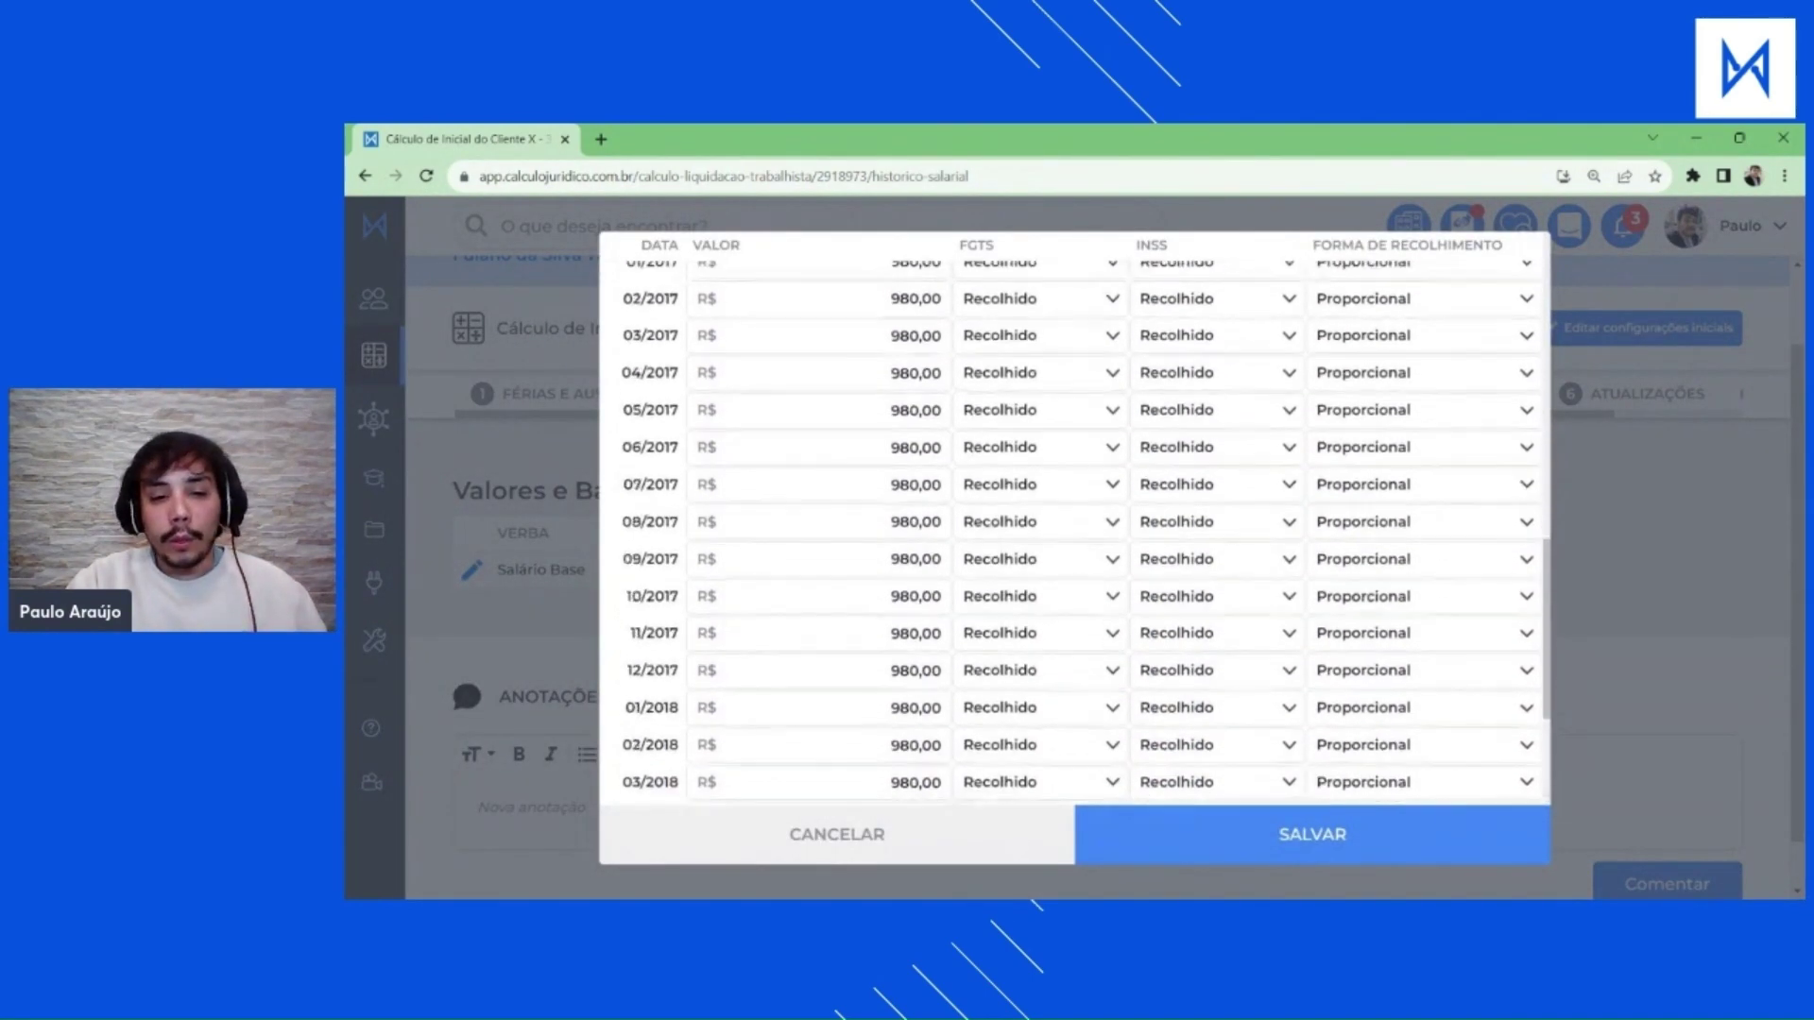
scroll(1074, 529, down, 4)
scroll(956, 655, down, 6)
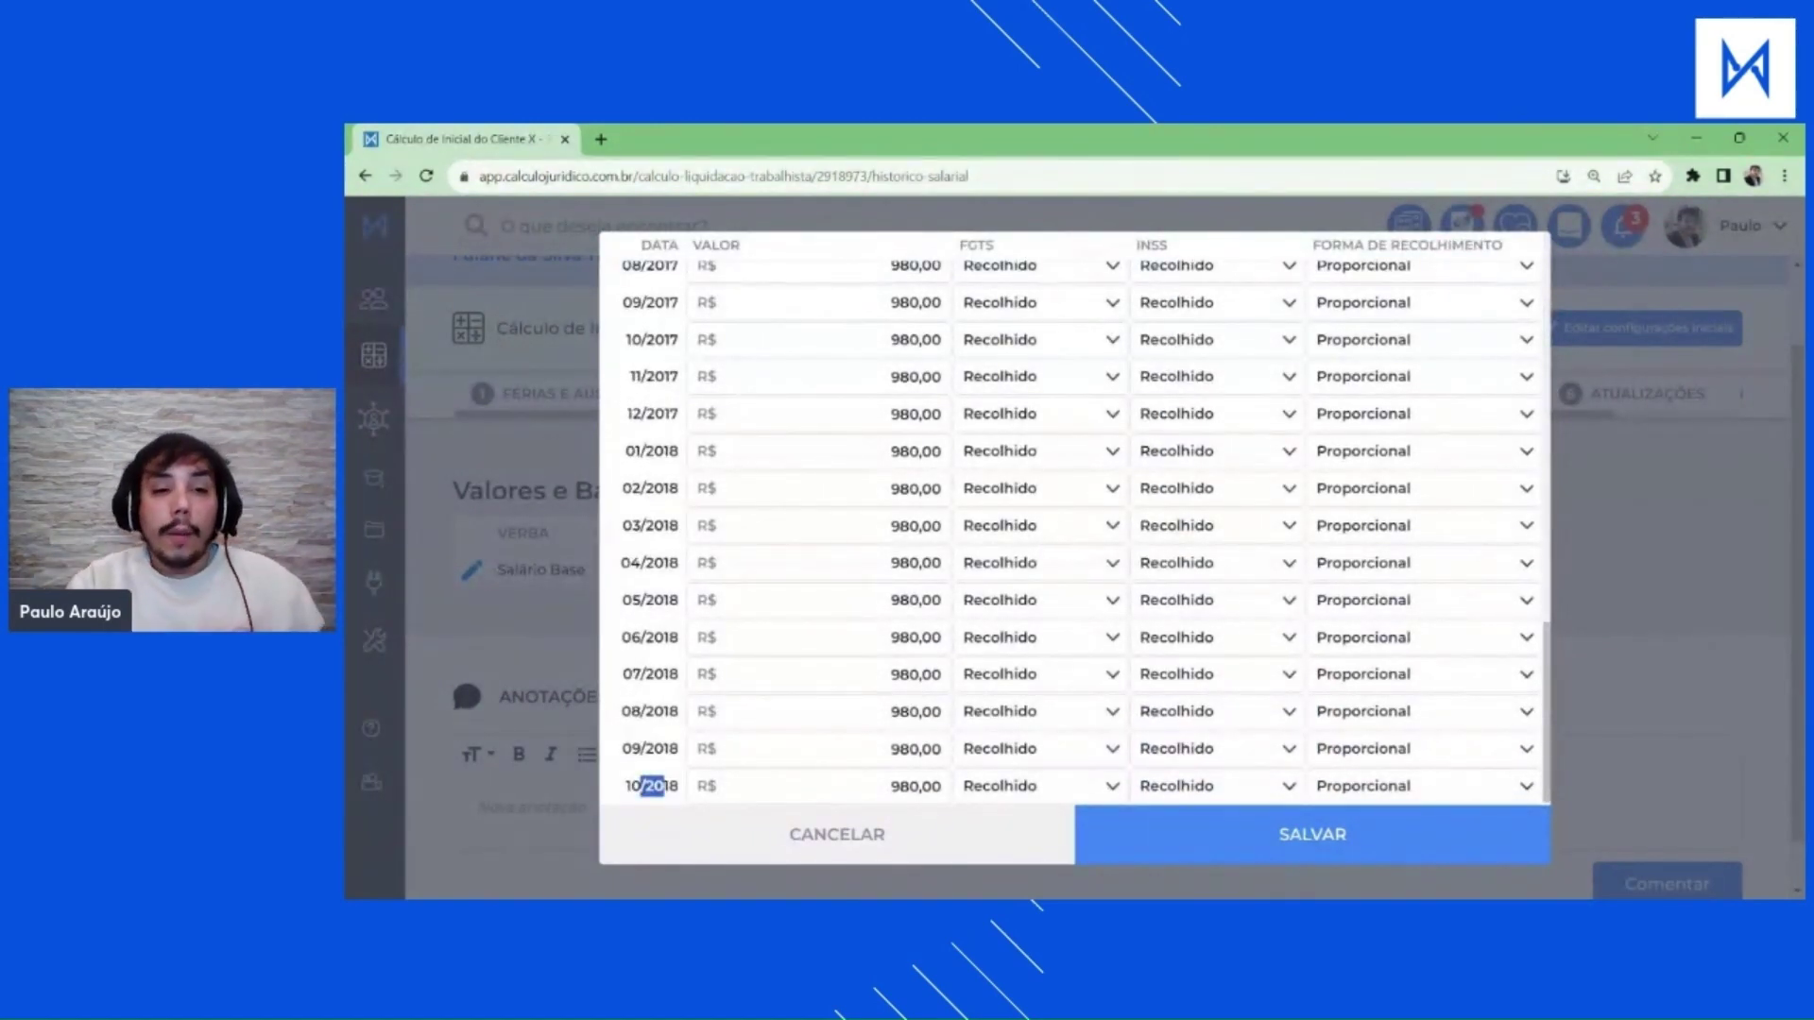
Try changing the Salário Base to R$ 1.500,00 for 01/2018 and copying it to every month through 10/2018.
drag(886, 451, 973, 451)
text(150000)
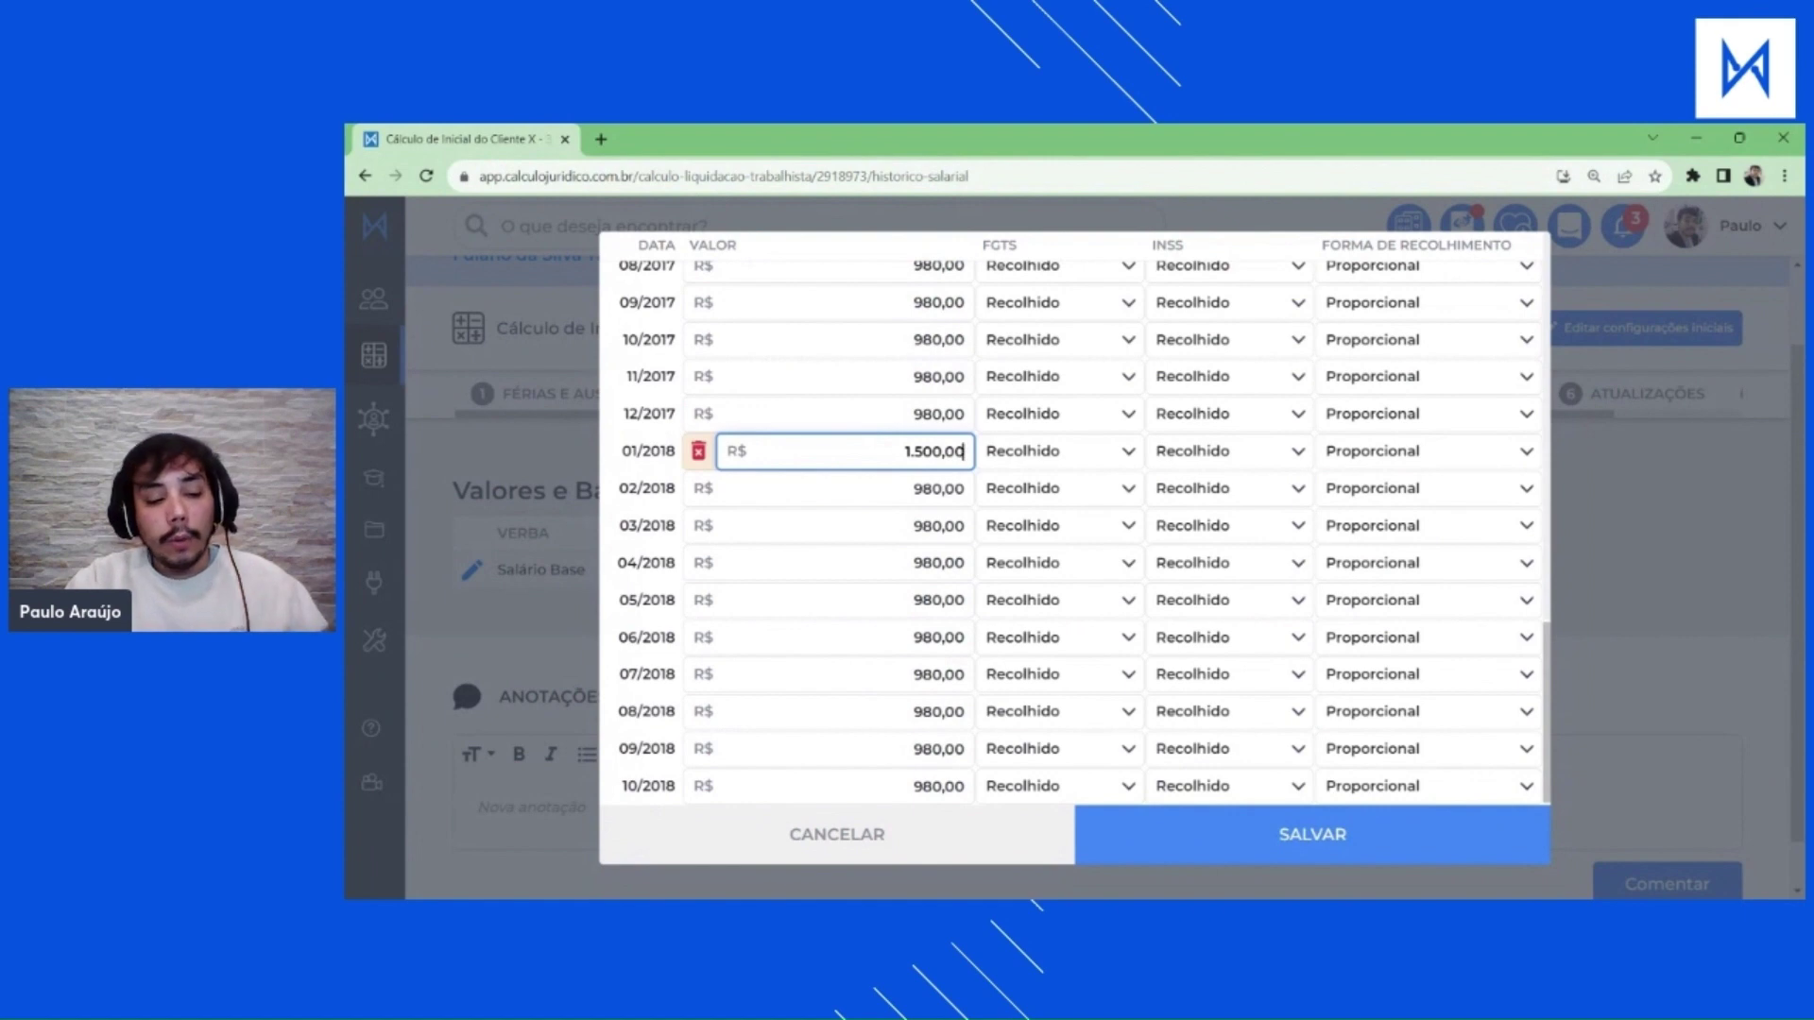
key(ctrl+Down)
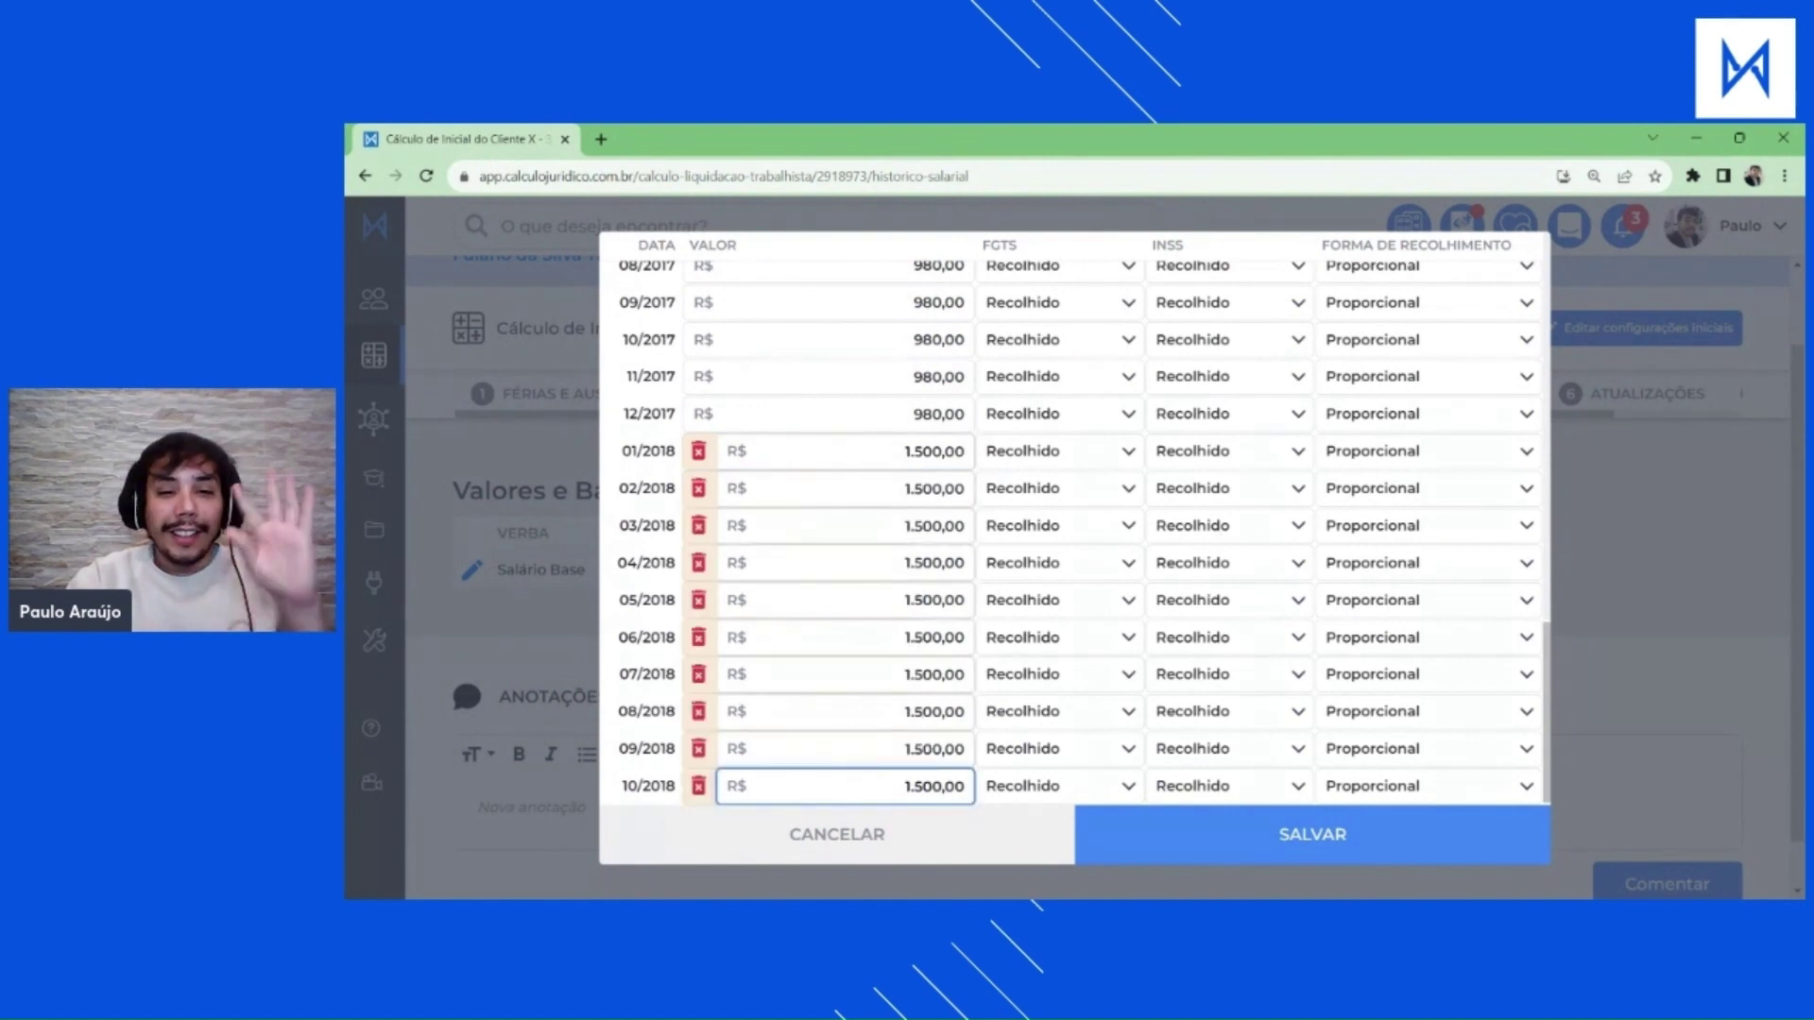
Review the monthly Salário Base values before and after 01/2018, and close the details without saving.
scroll(982, 507, up, 10)
scroll(983, 554, down, 8)
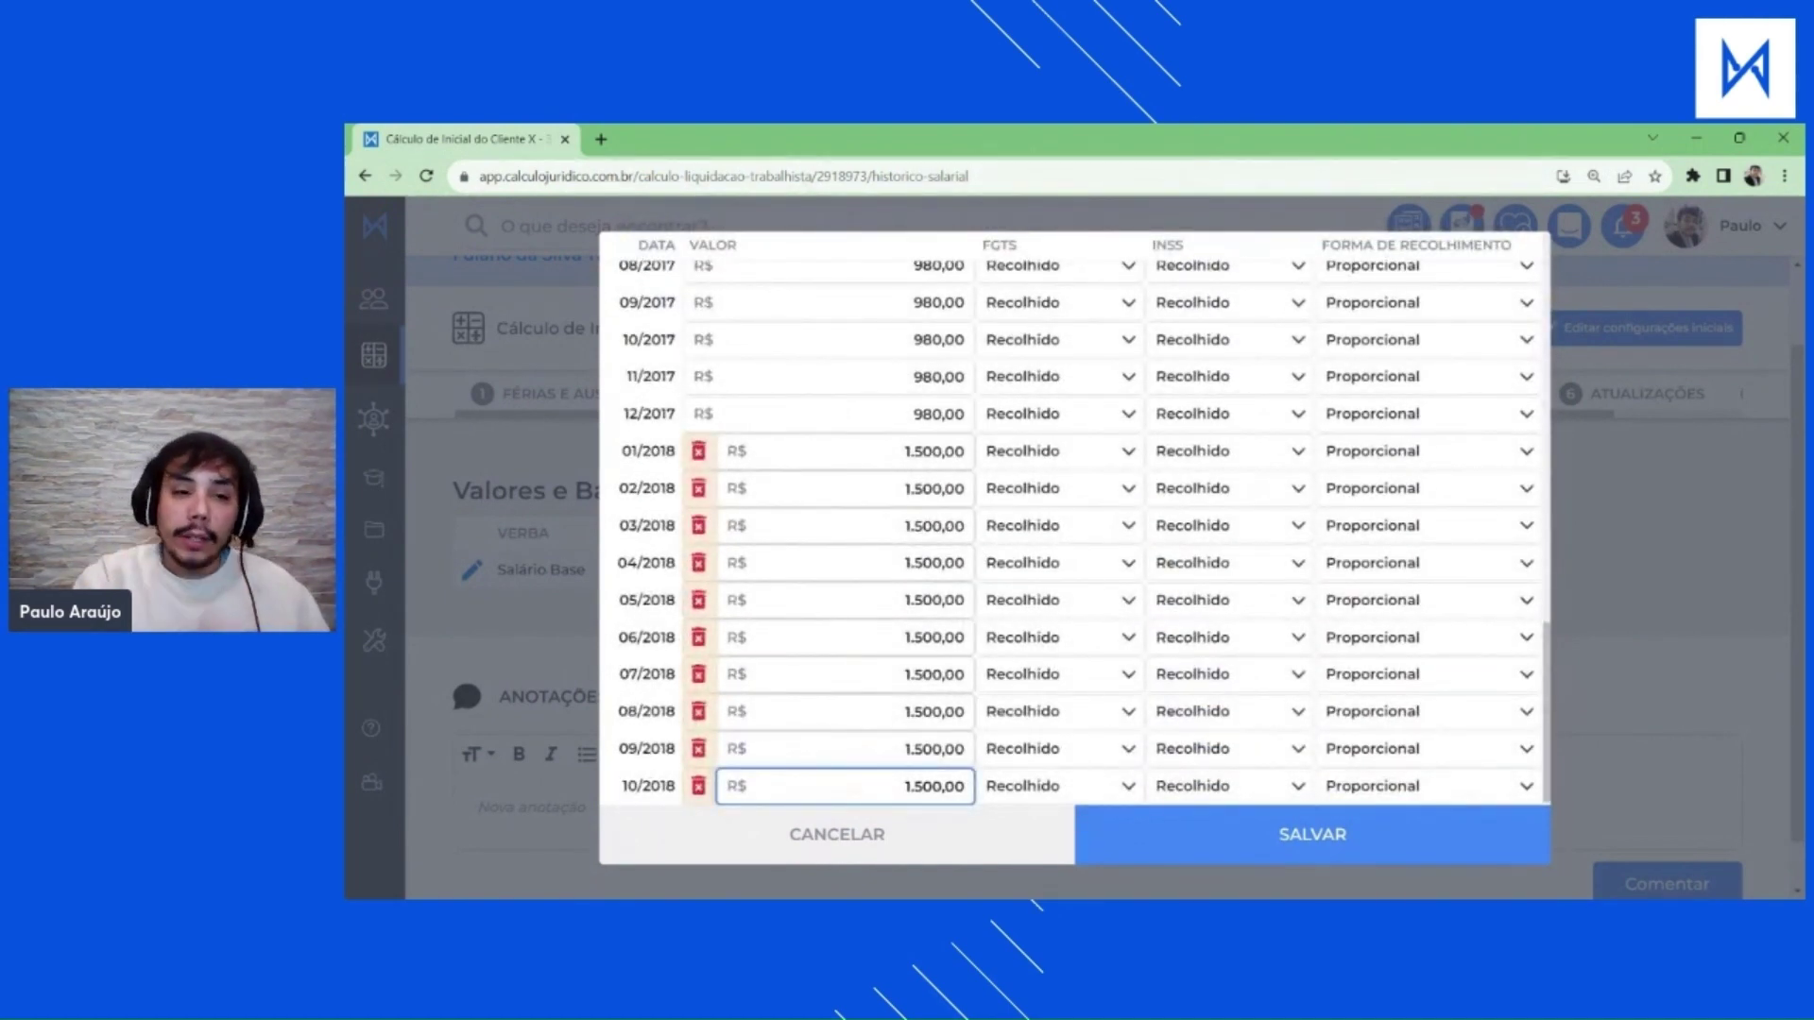
scroll(1074, 529, up, 1)
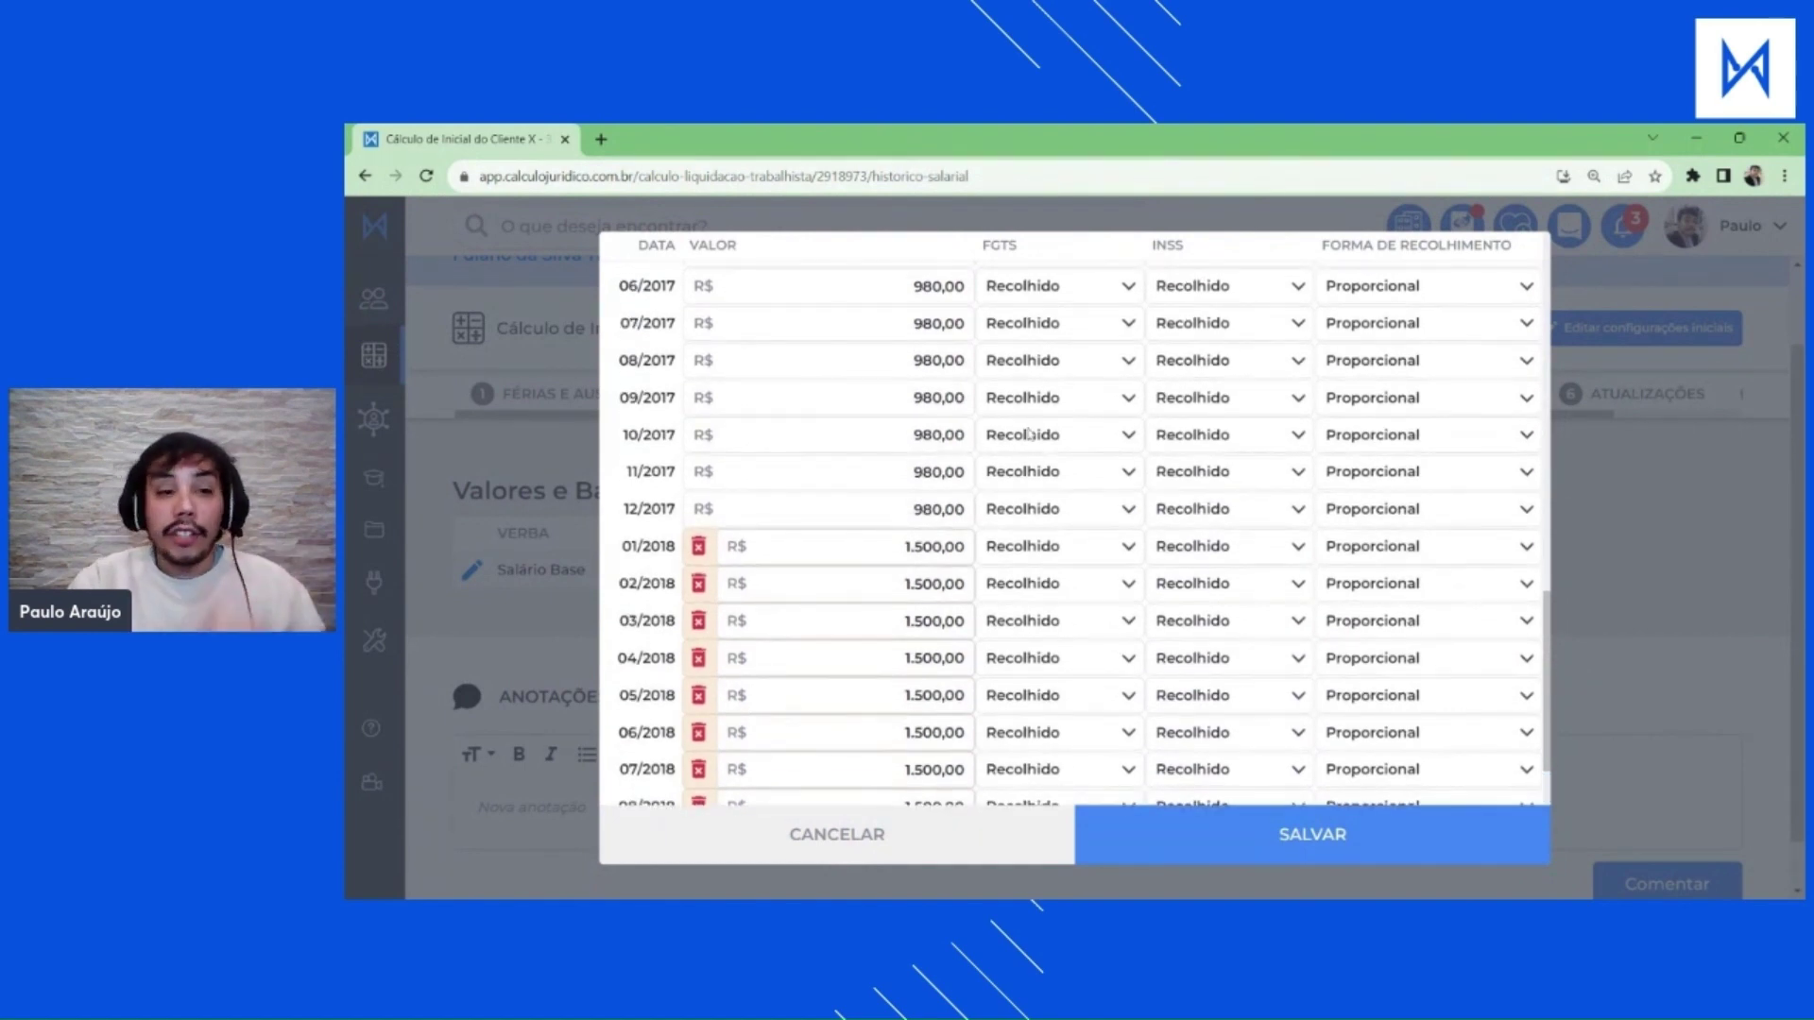
scroll(1074, 529, up, 2)
scroll(927, 486, up, 8)
scroll(927, 486, down, 8)
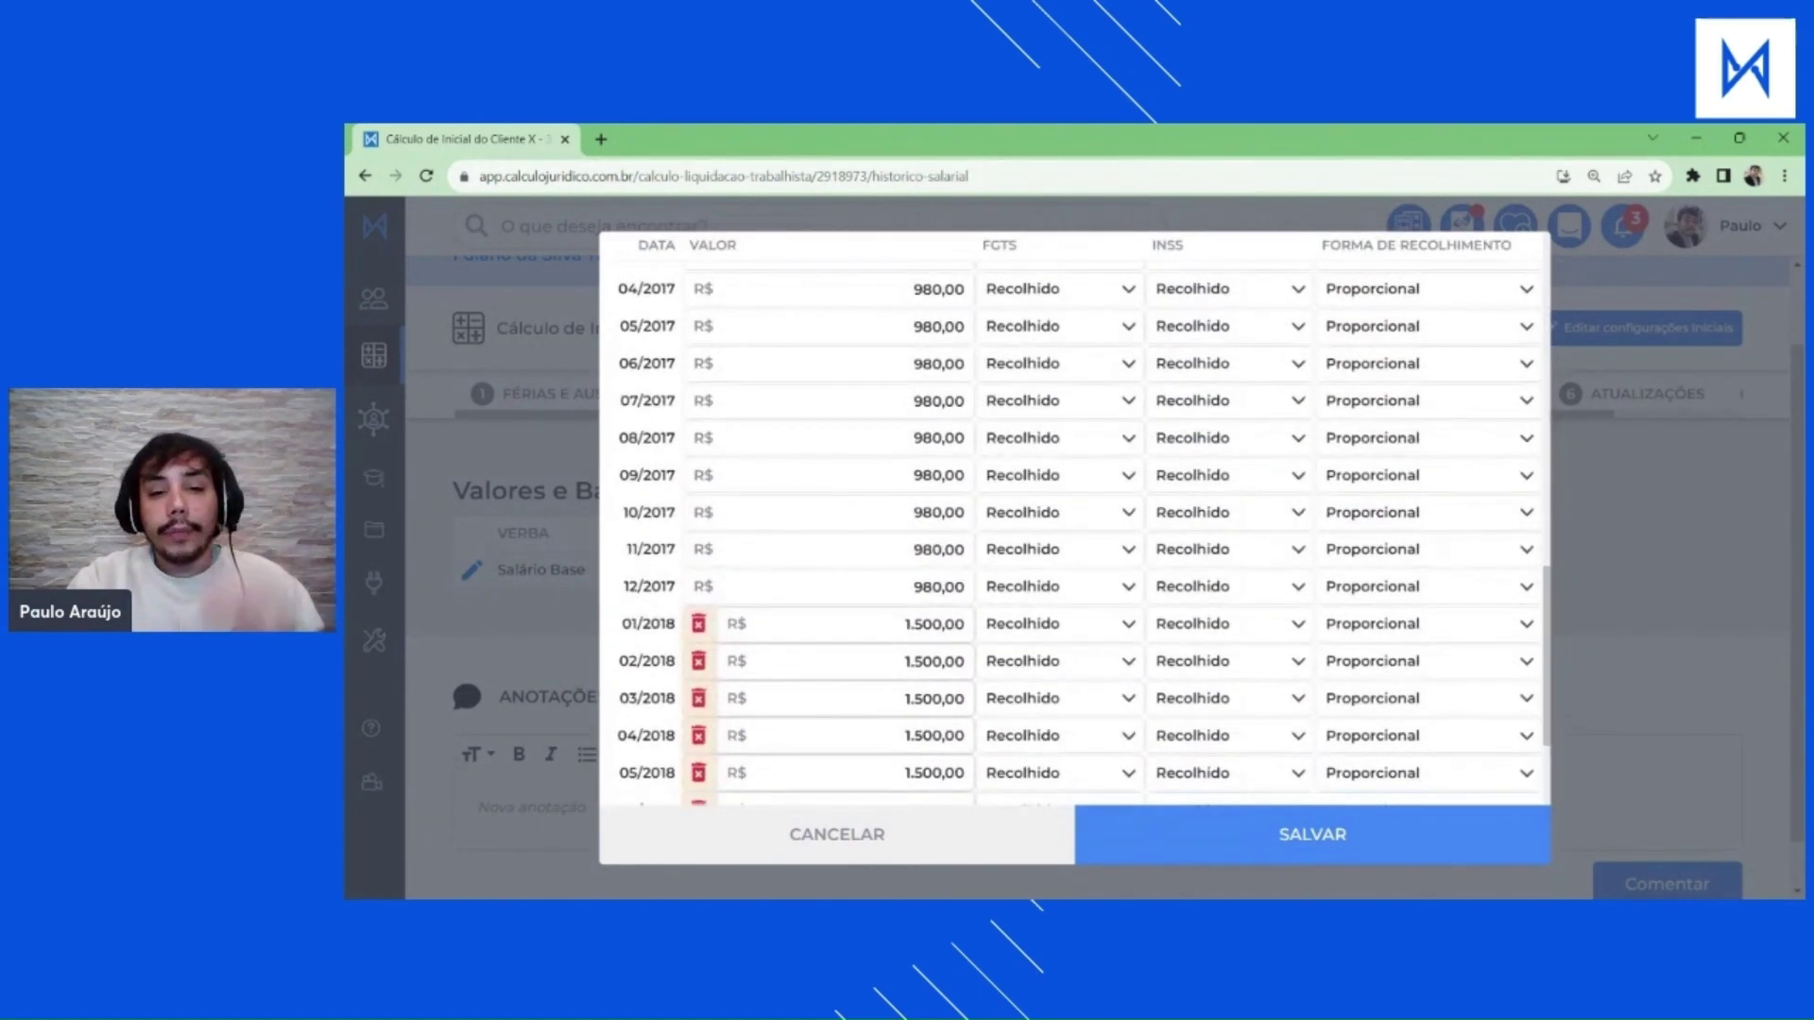
scroll(927, 486, up, 11)
scroll(947, 821, down, 10)
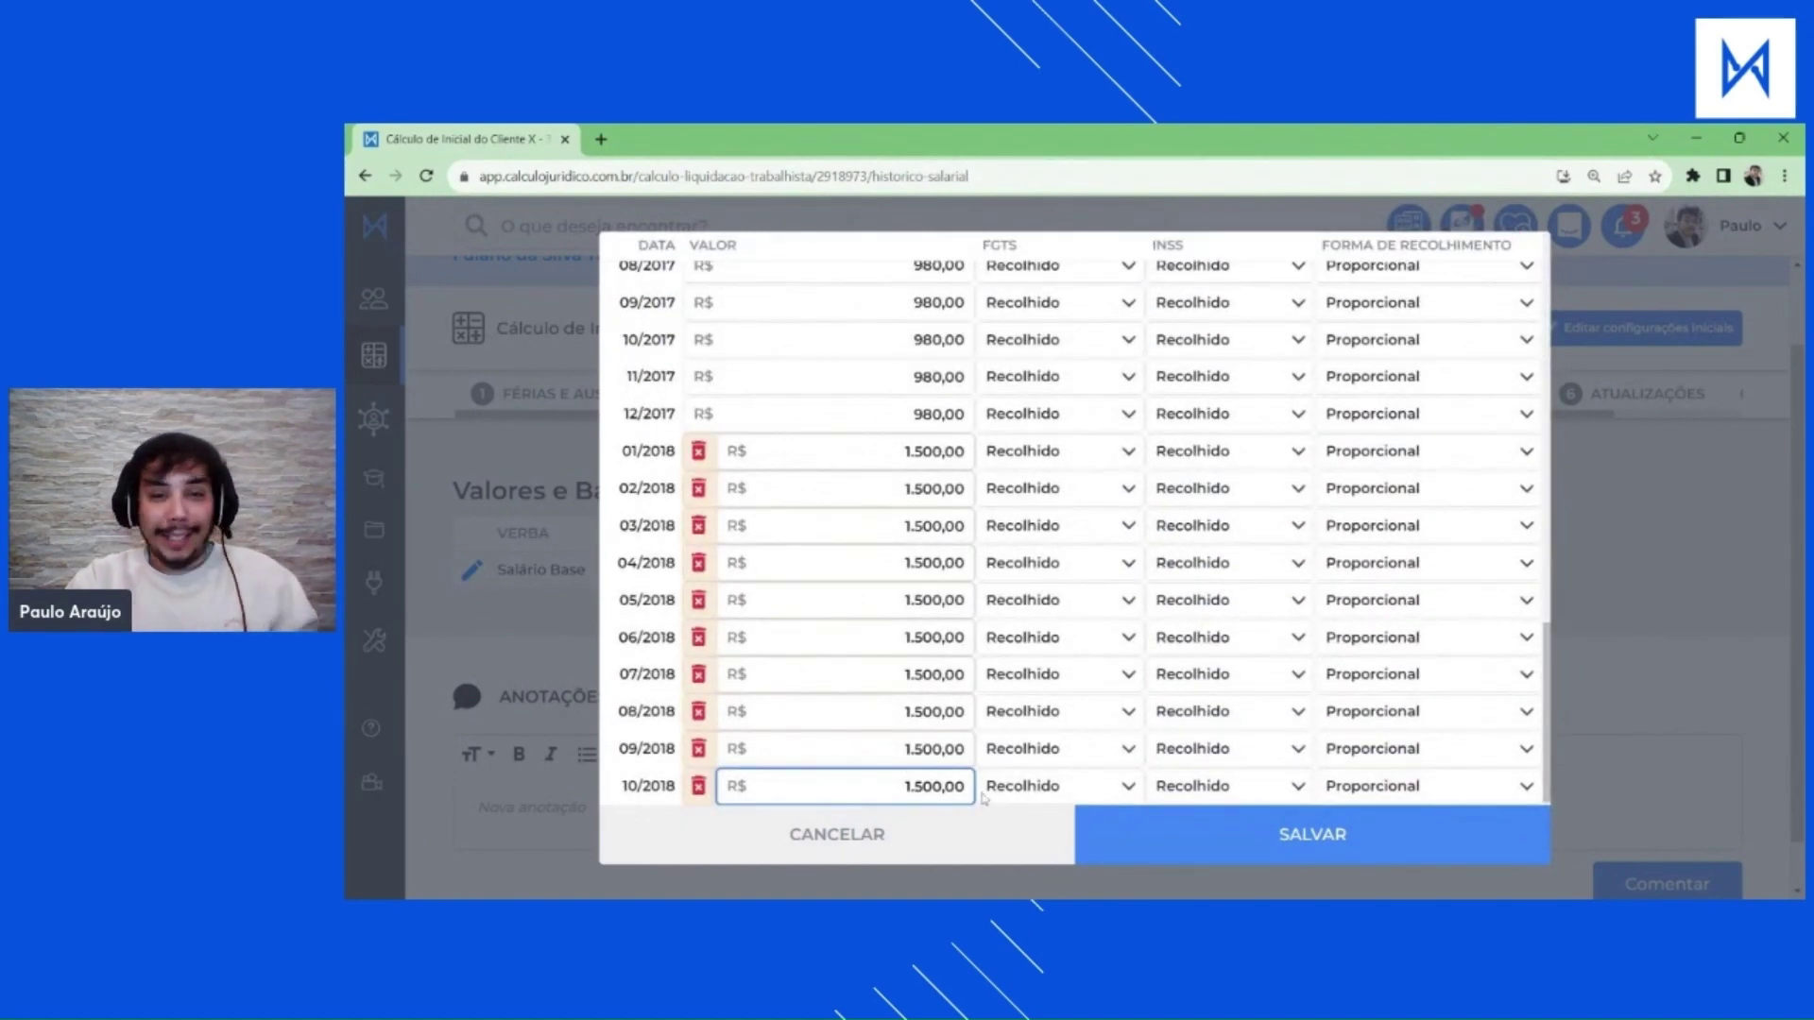
click(926, 844)
click(1152, 286)
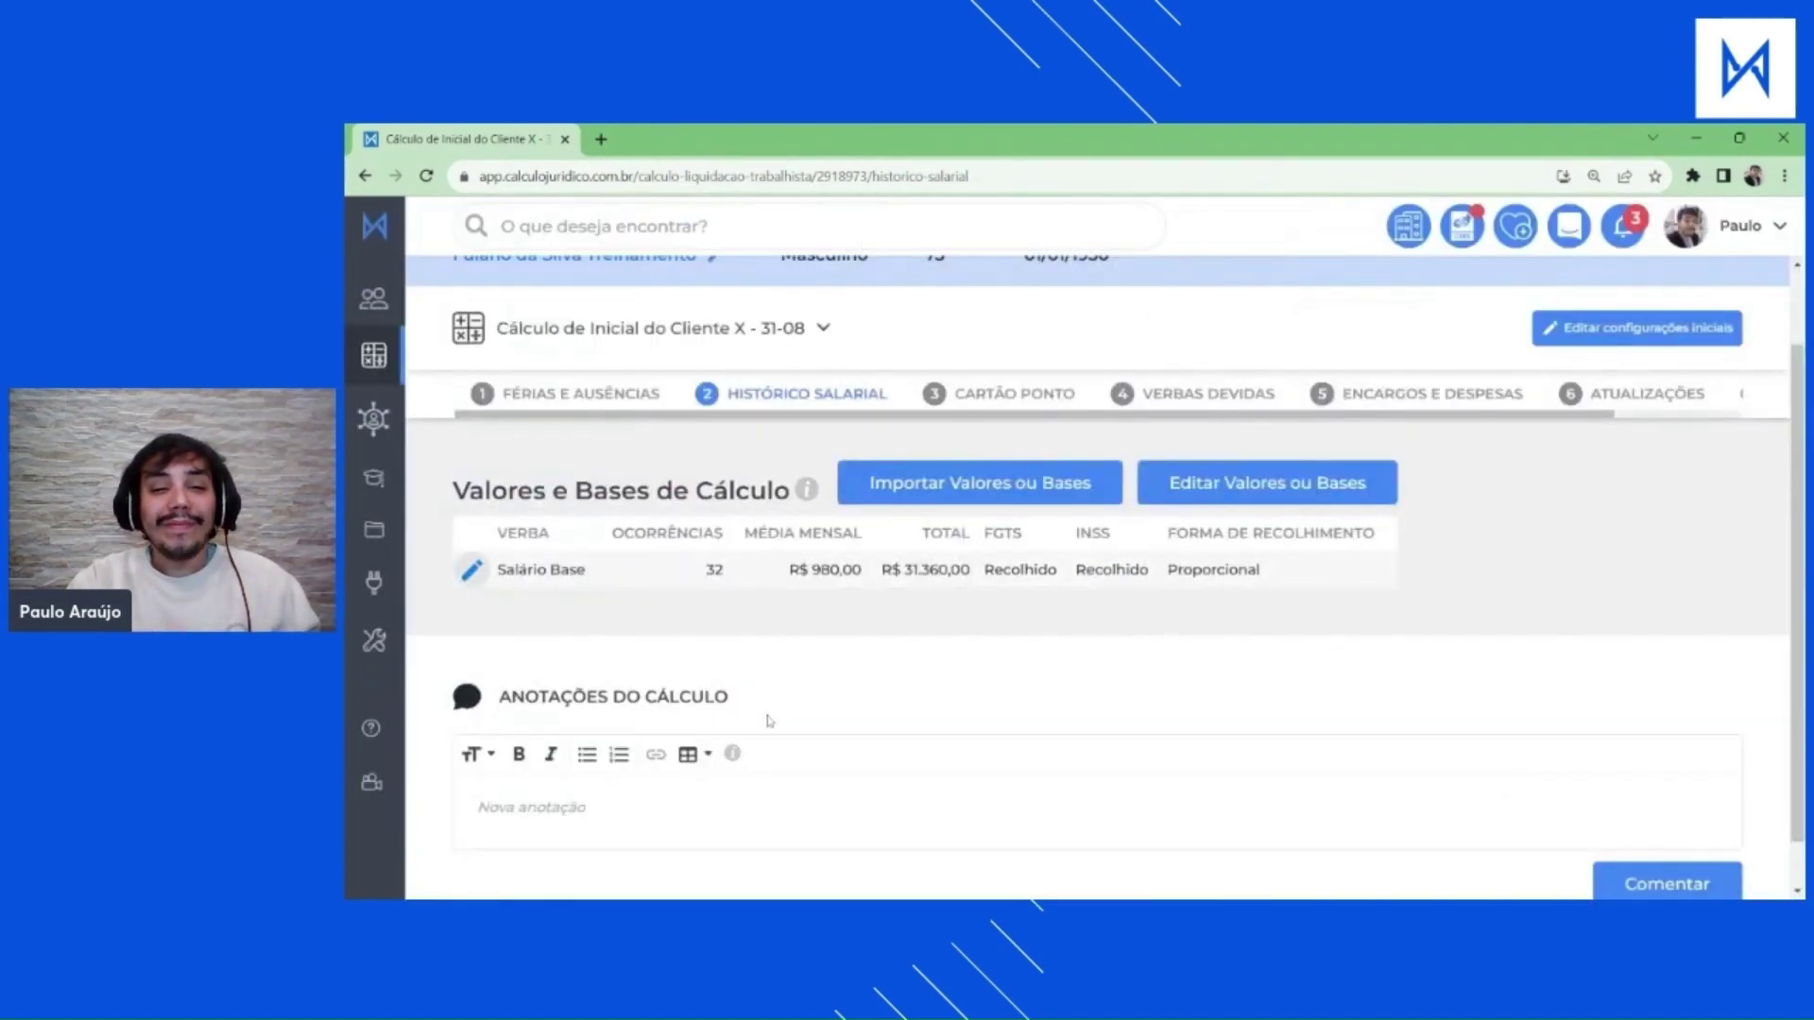
Review the Salário Base row's monthly average, total, FGTS, INSS and Forma de Recolhimento.
drag(810, 569, 1183, 592)
click(1023, 623)
click(1183, 592)
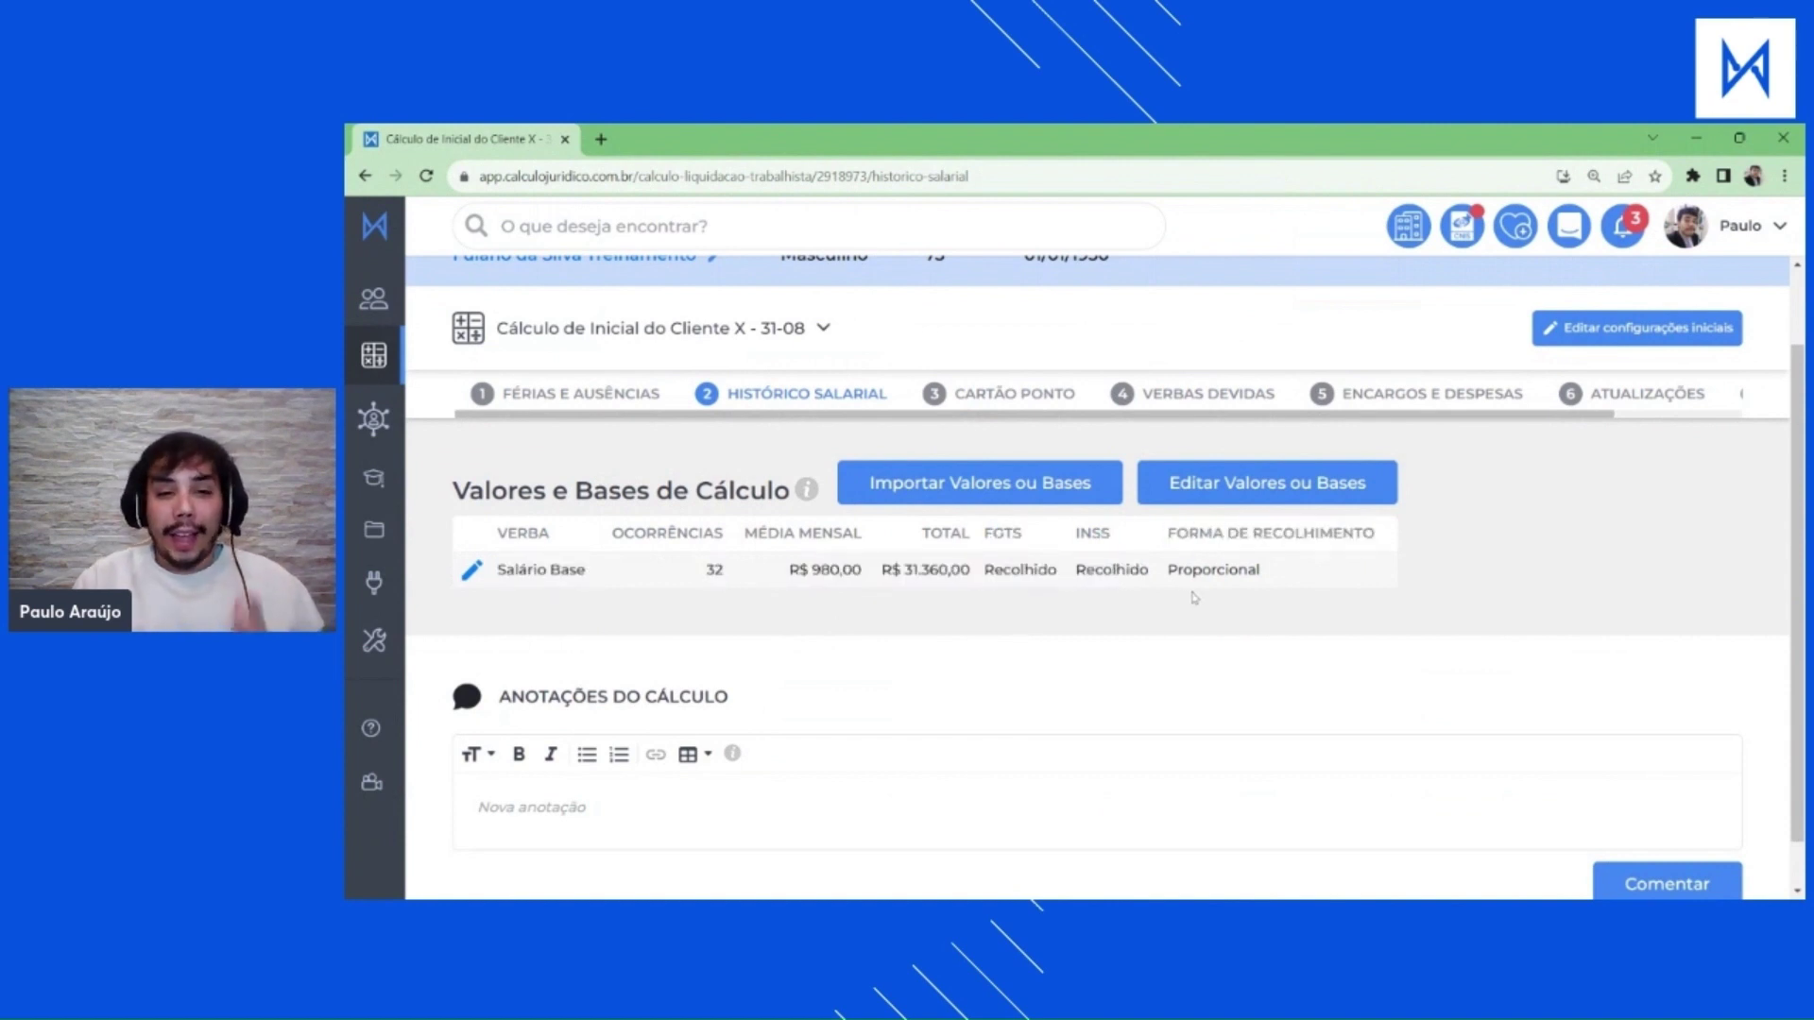
Pass through the Cartão Ponto stage to Verbas Devidas and start adding a new verba.
click(992, 397)
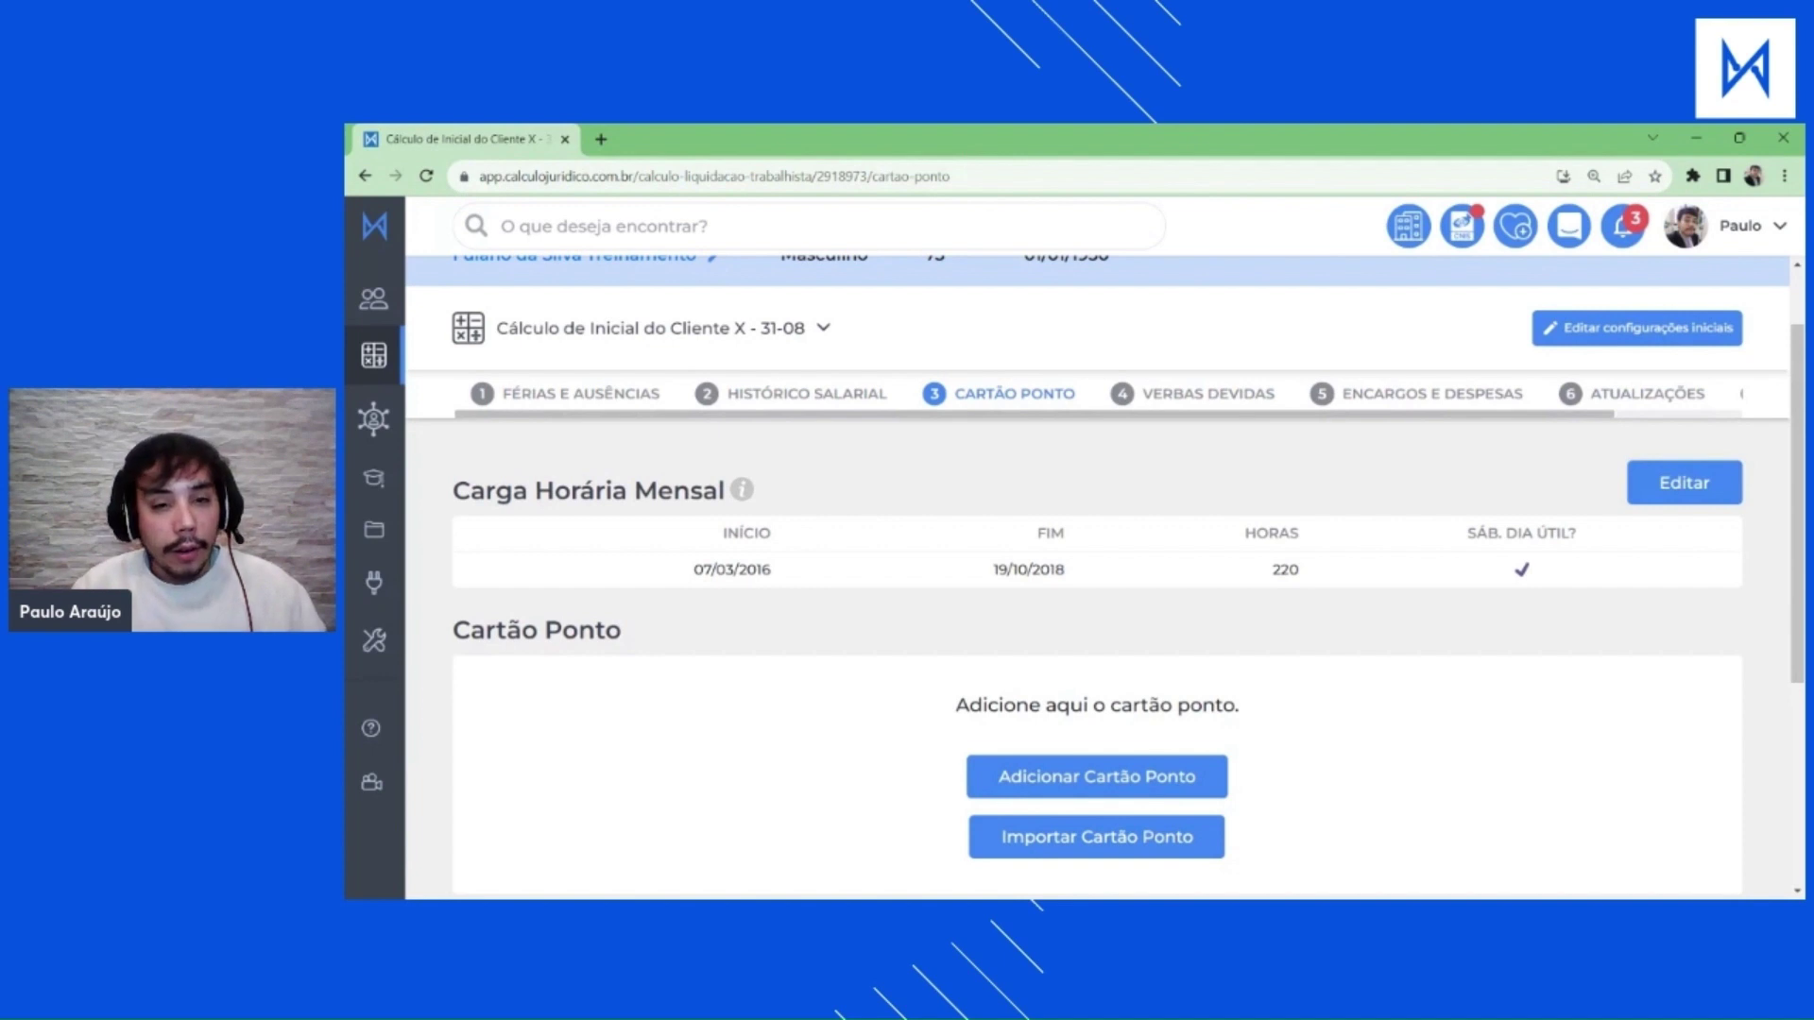
click(1103, 393)
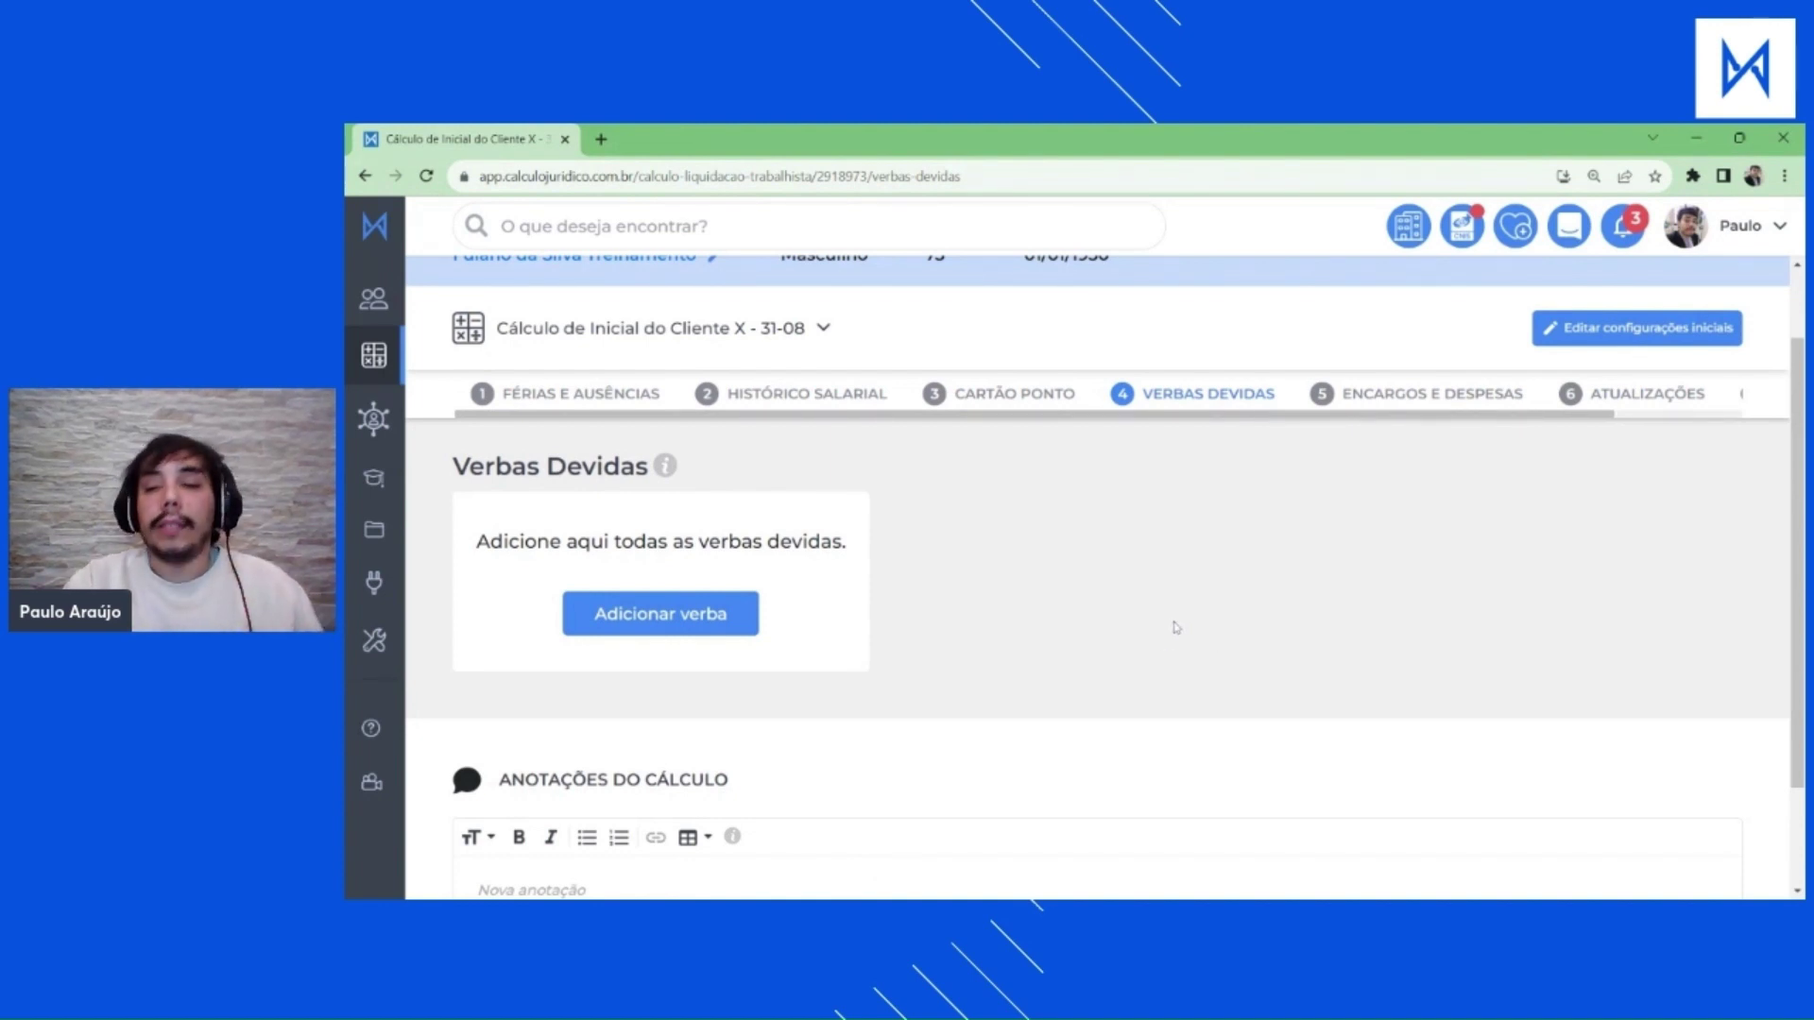
click(717, 615)
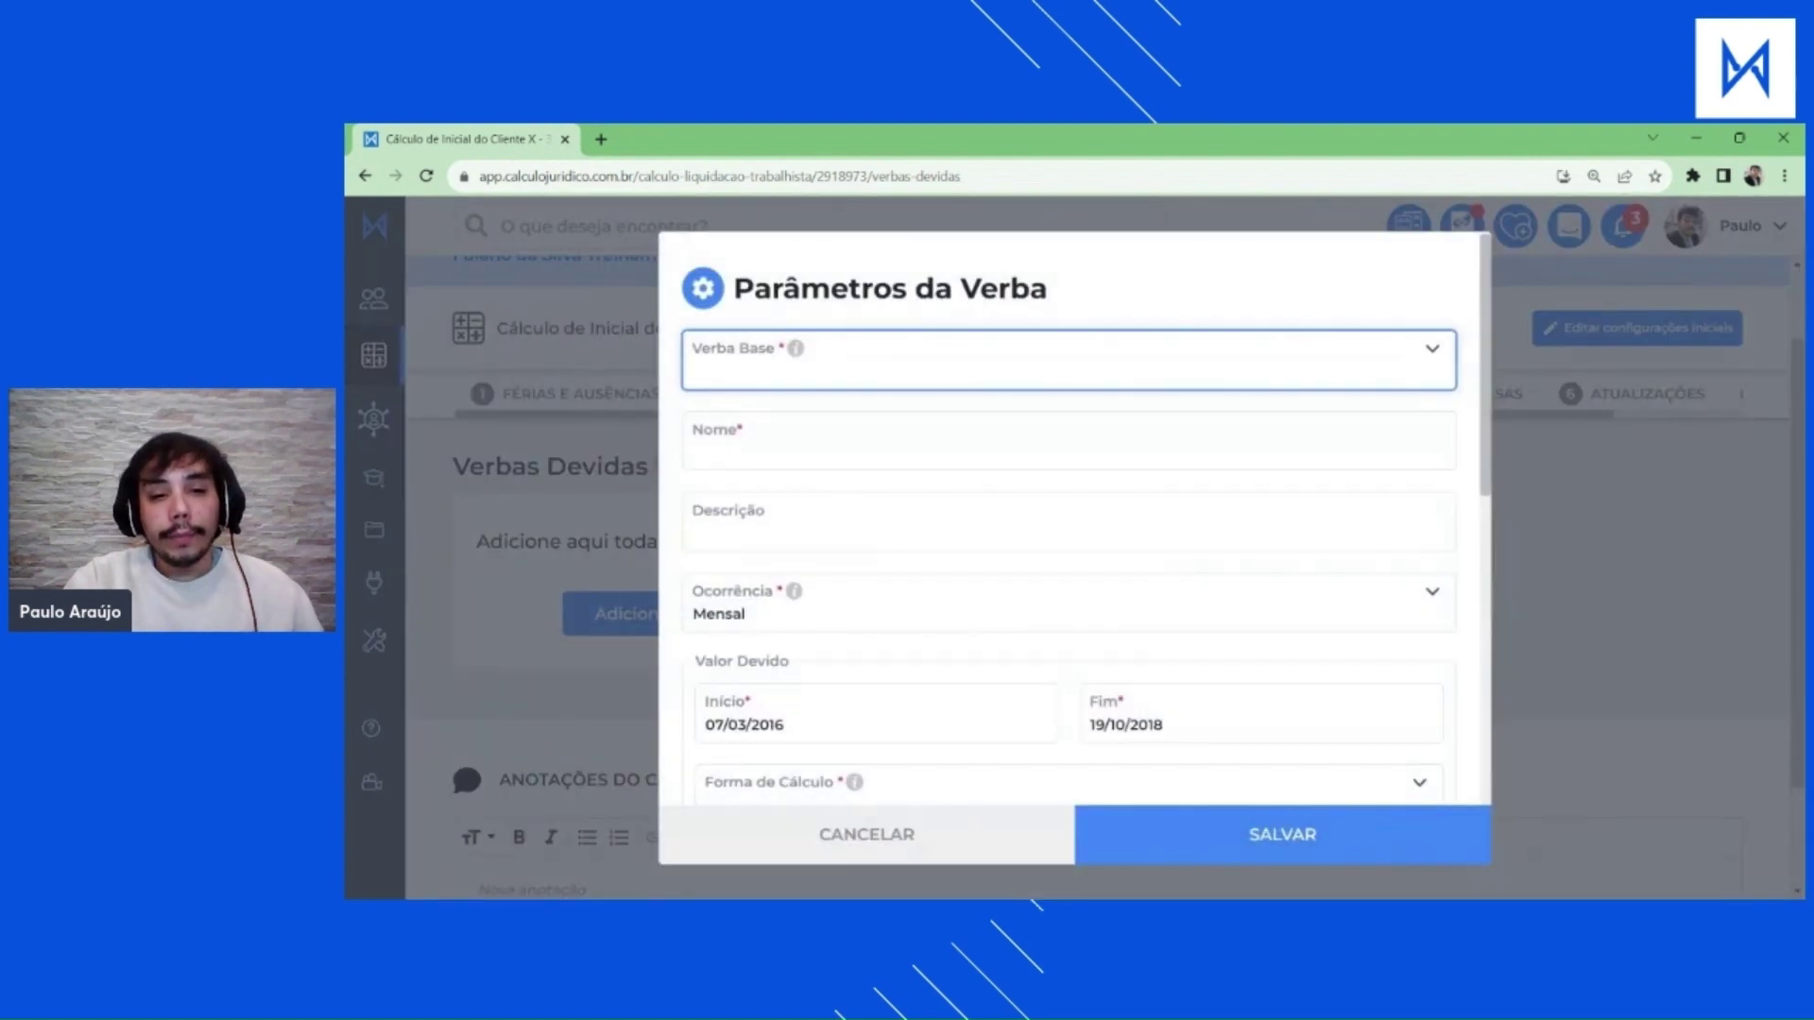
drag(782, 288, 734, 288)
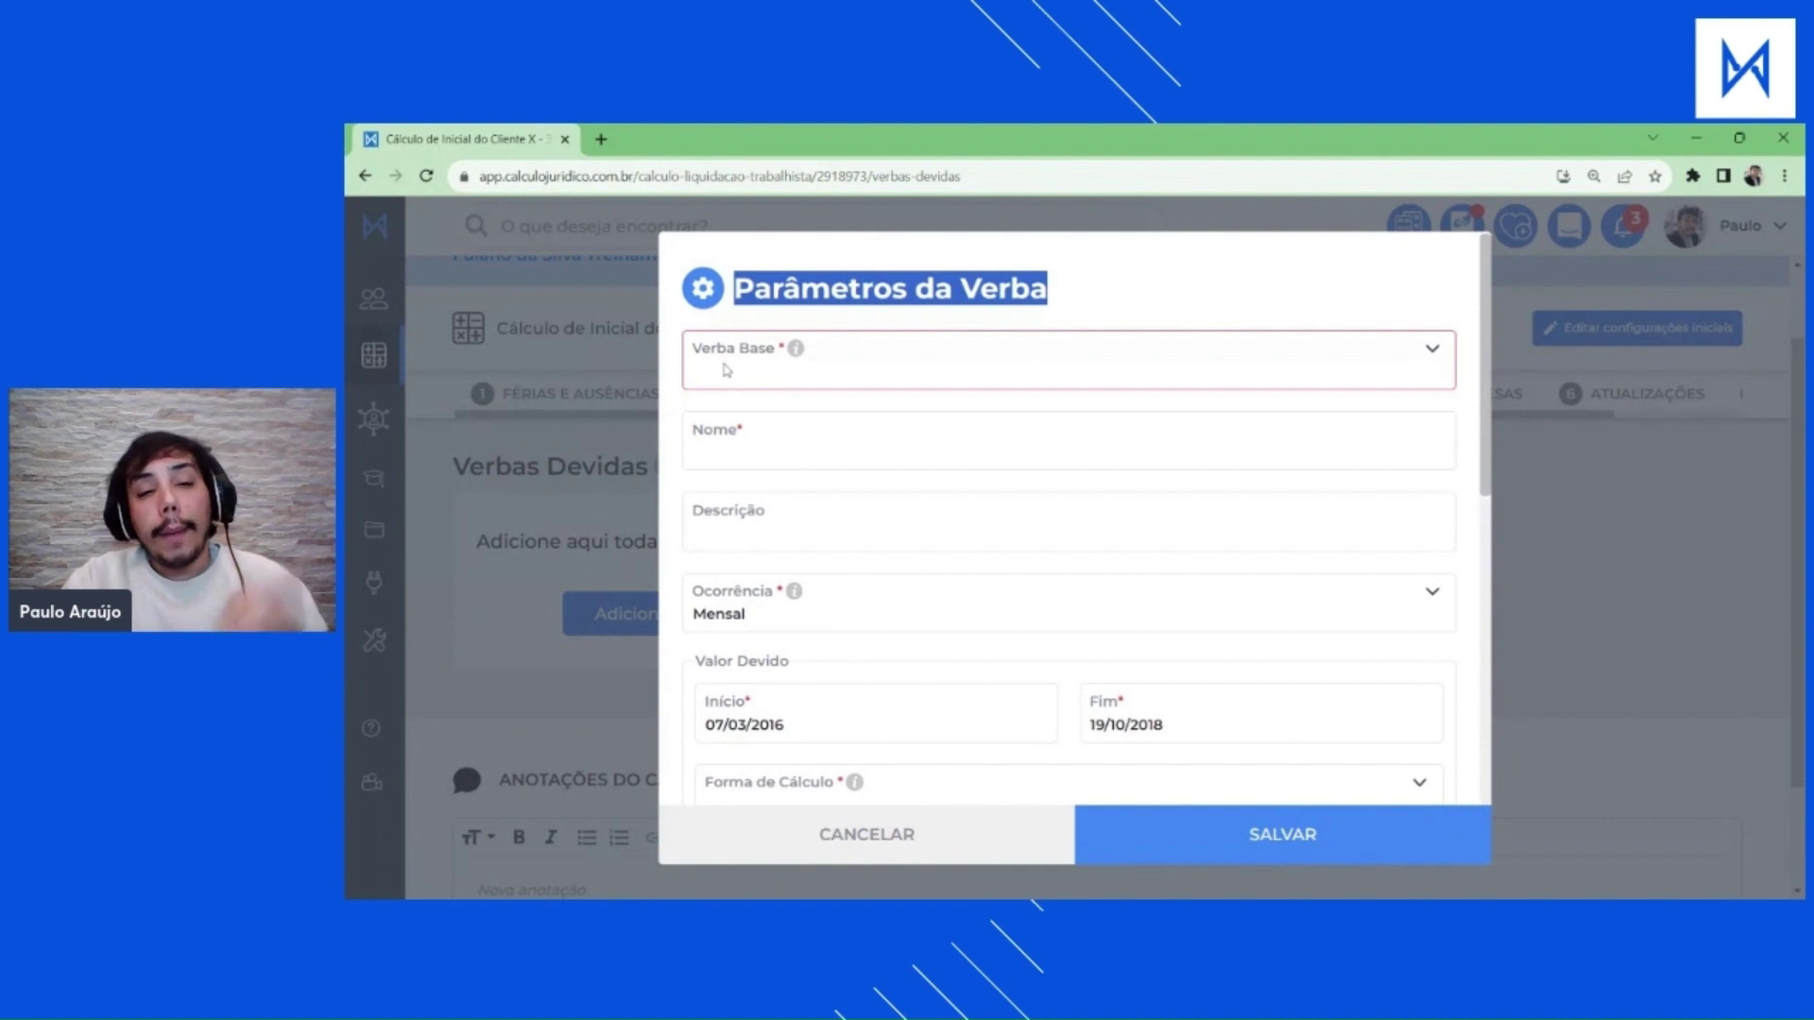
Browse the Verba Base options and choose Adicional de Periculosidade for the new verba.
mouse_move(739, 378)
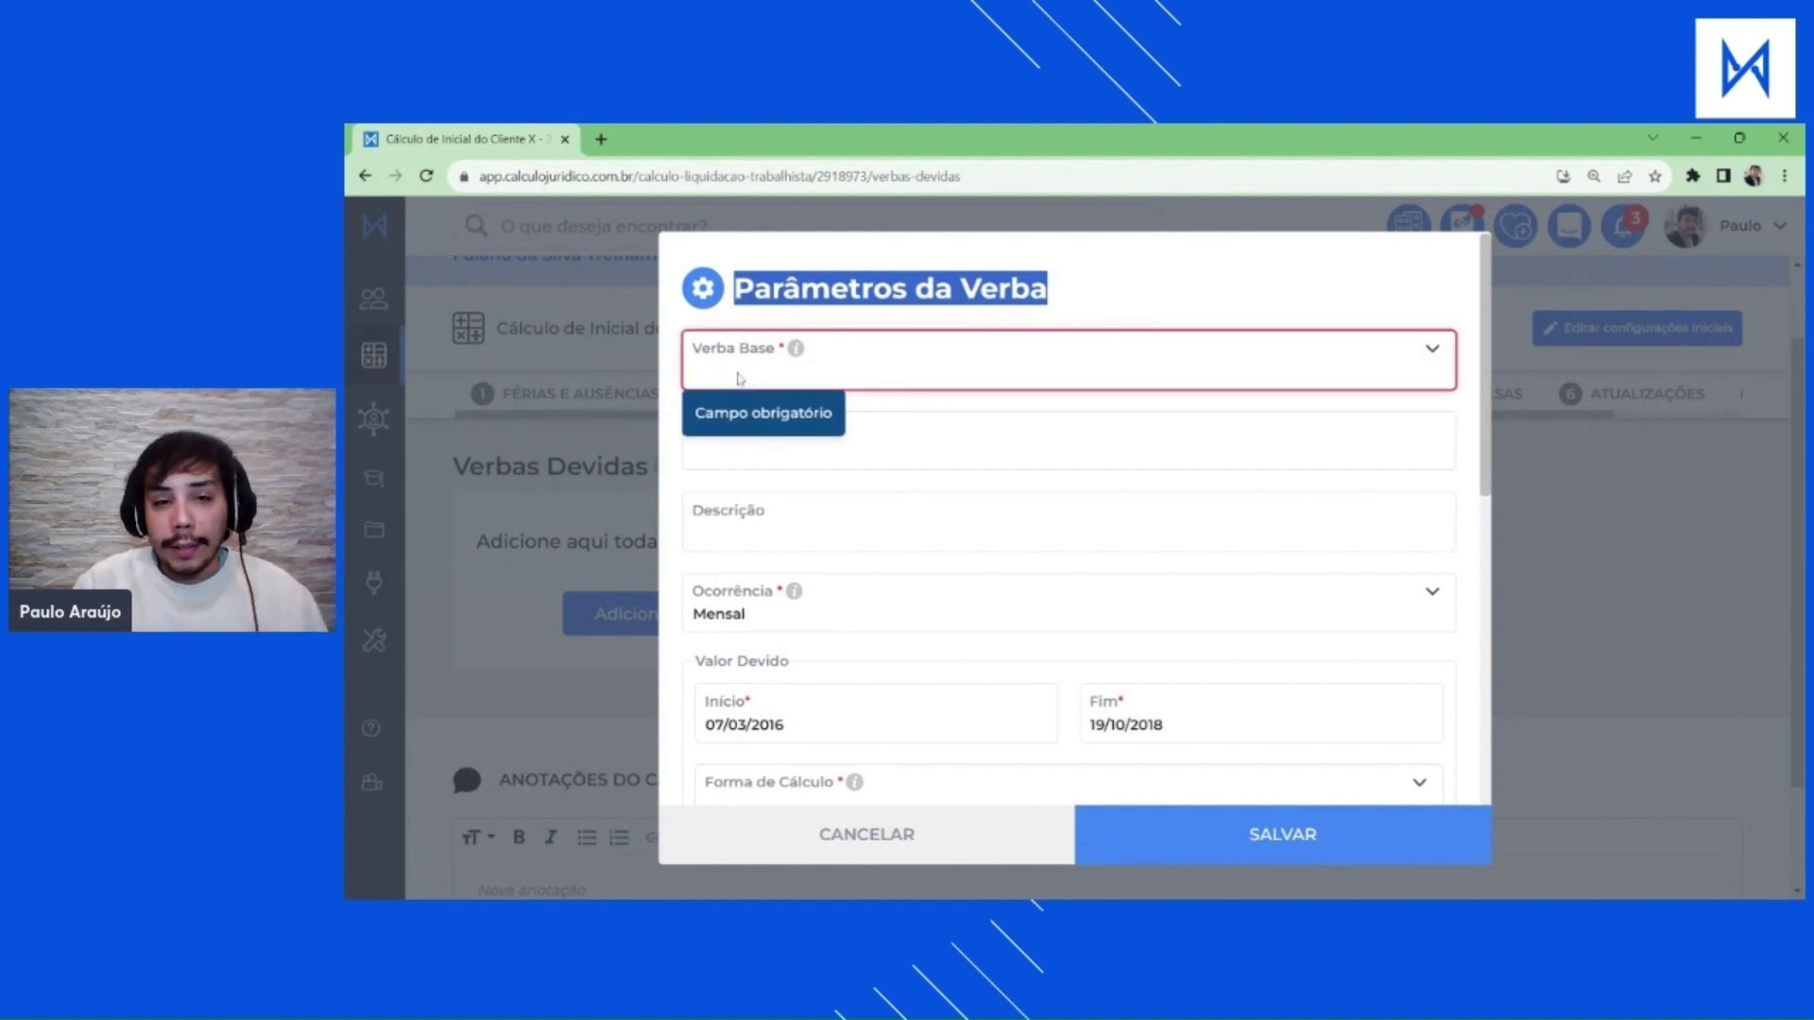
key(Down)
key(Down)
key(Down)
key(Down)
key(Down)
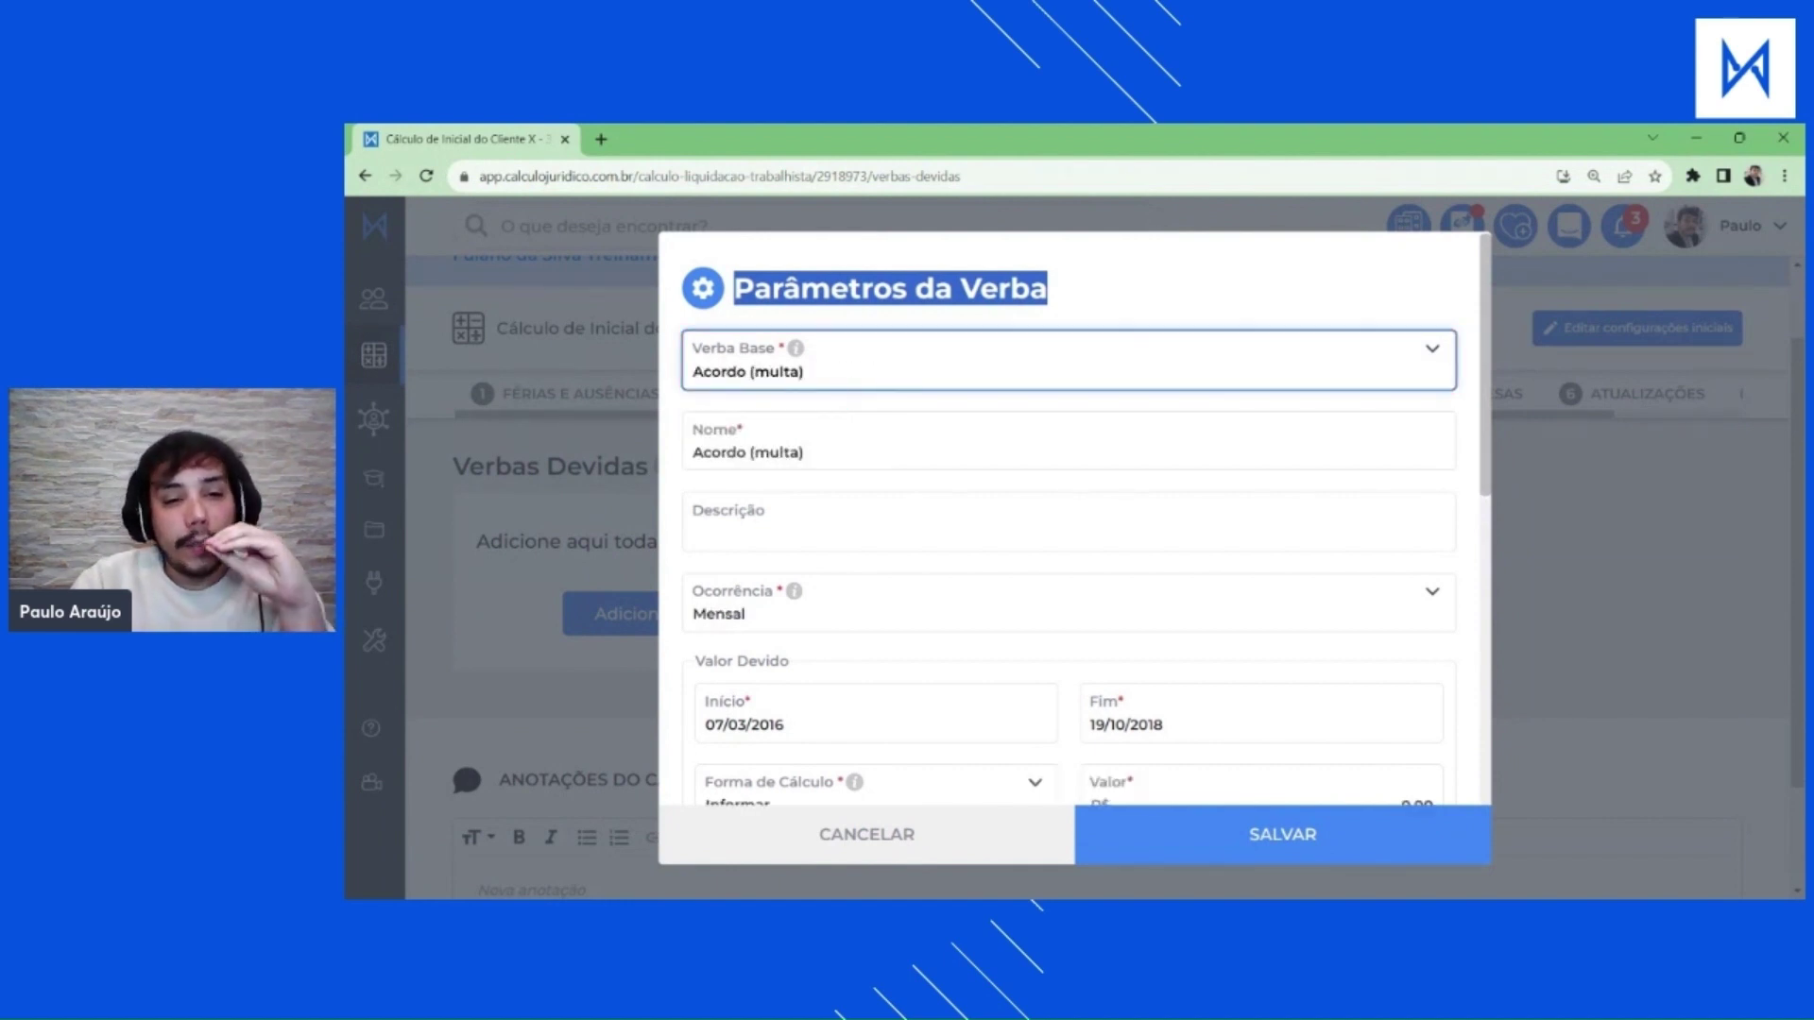
key(Down)
key(Down)
key(Down)
key(Down)
key(Down)
key(Down)
key(Down)
key(Down)
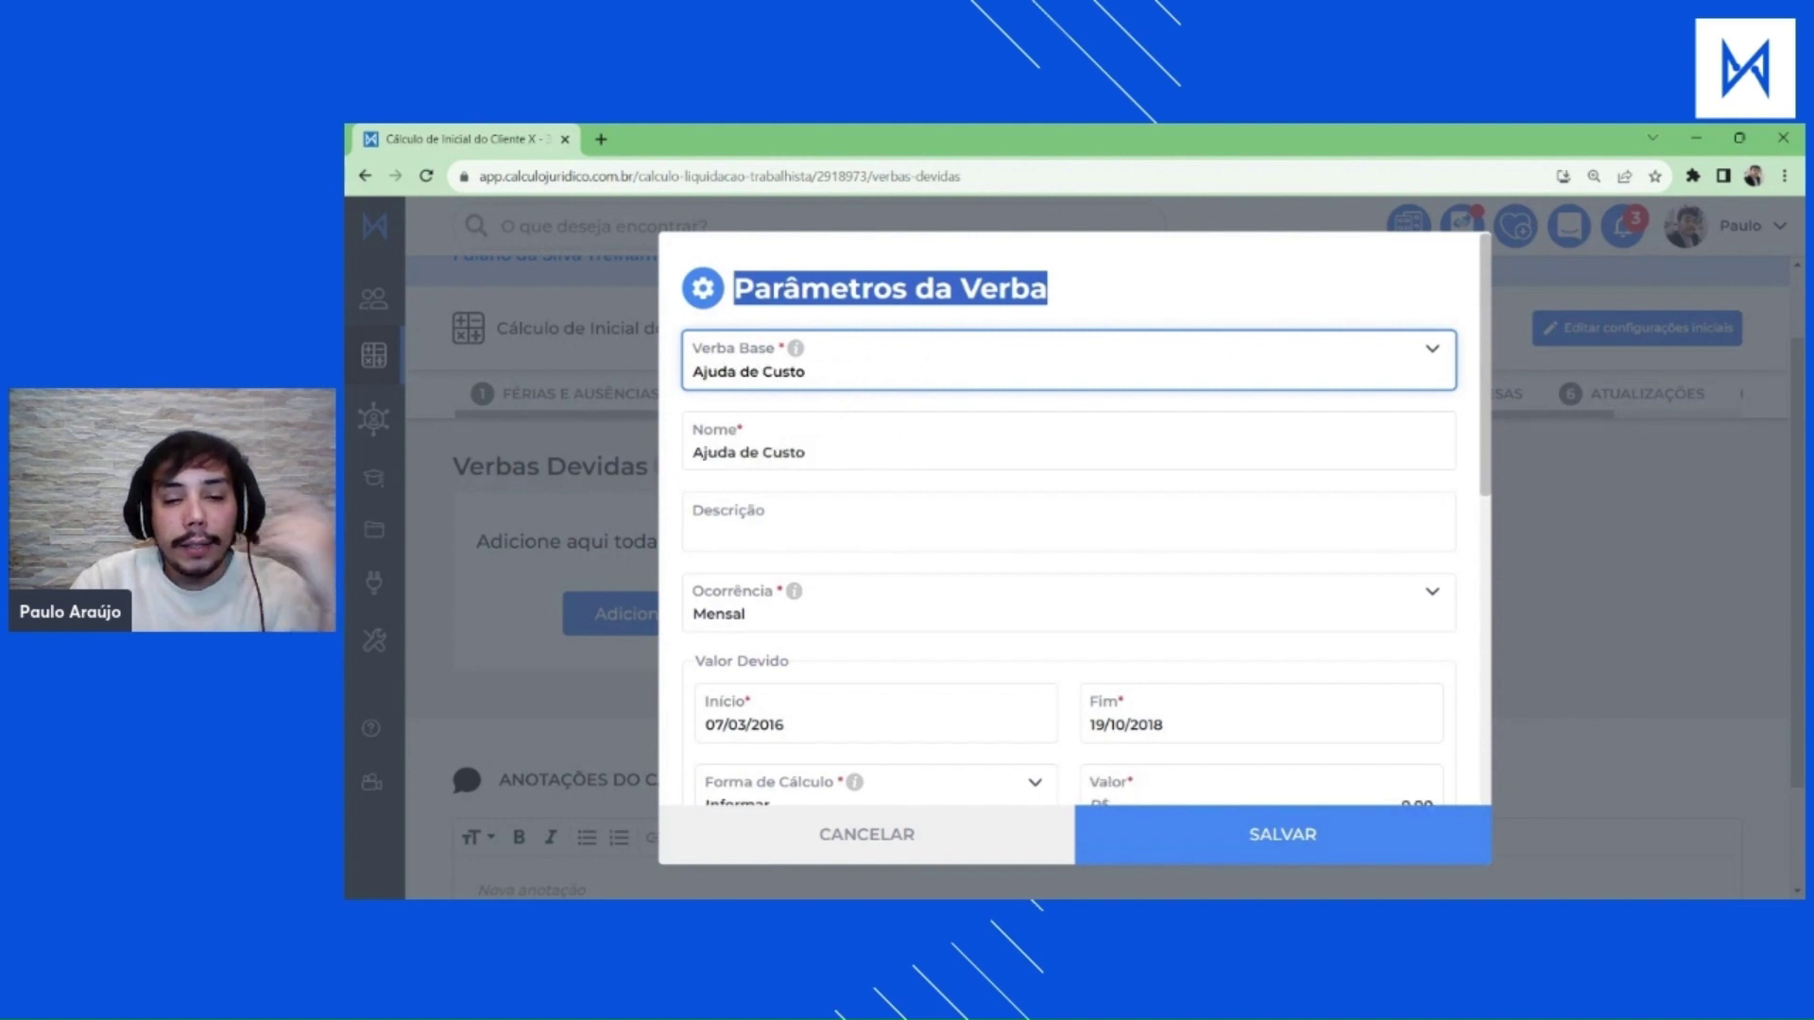
key(Down)
key(Down)
key(Up)
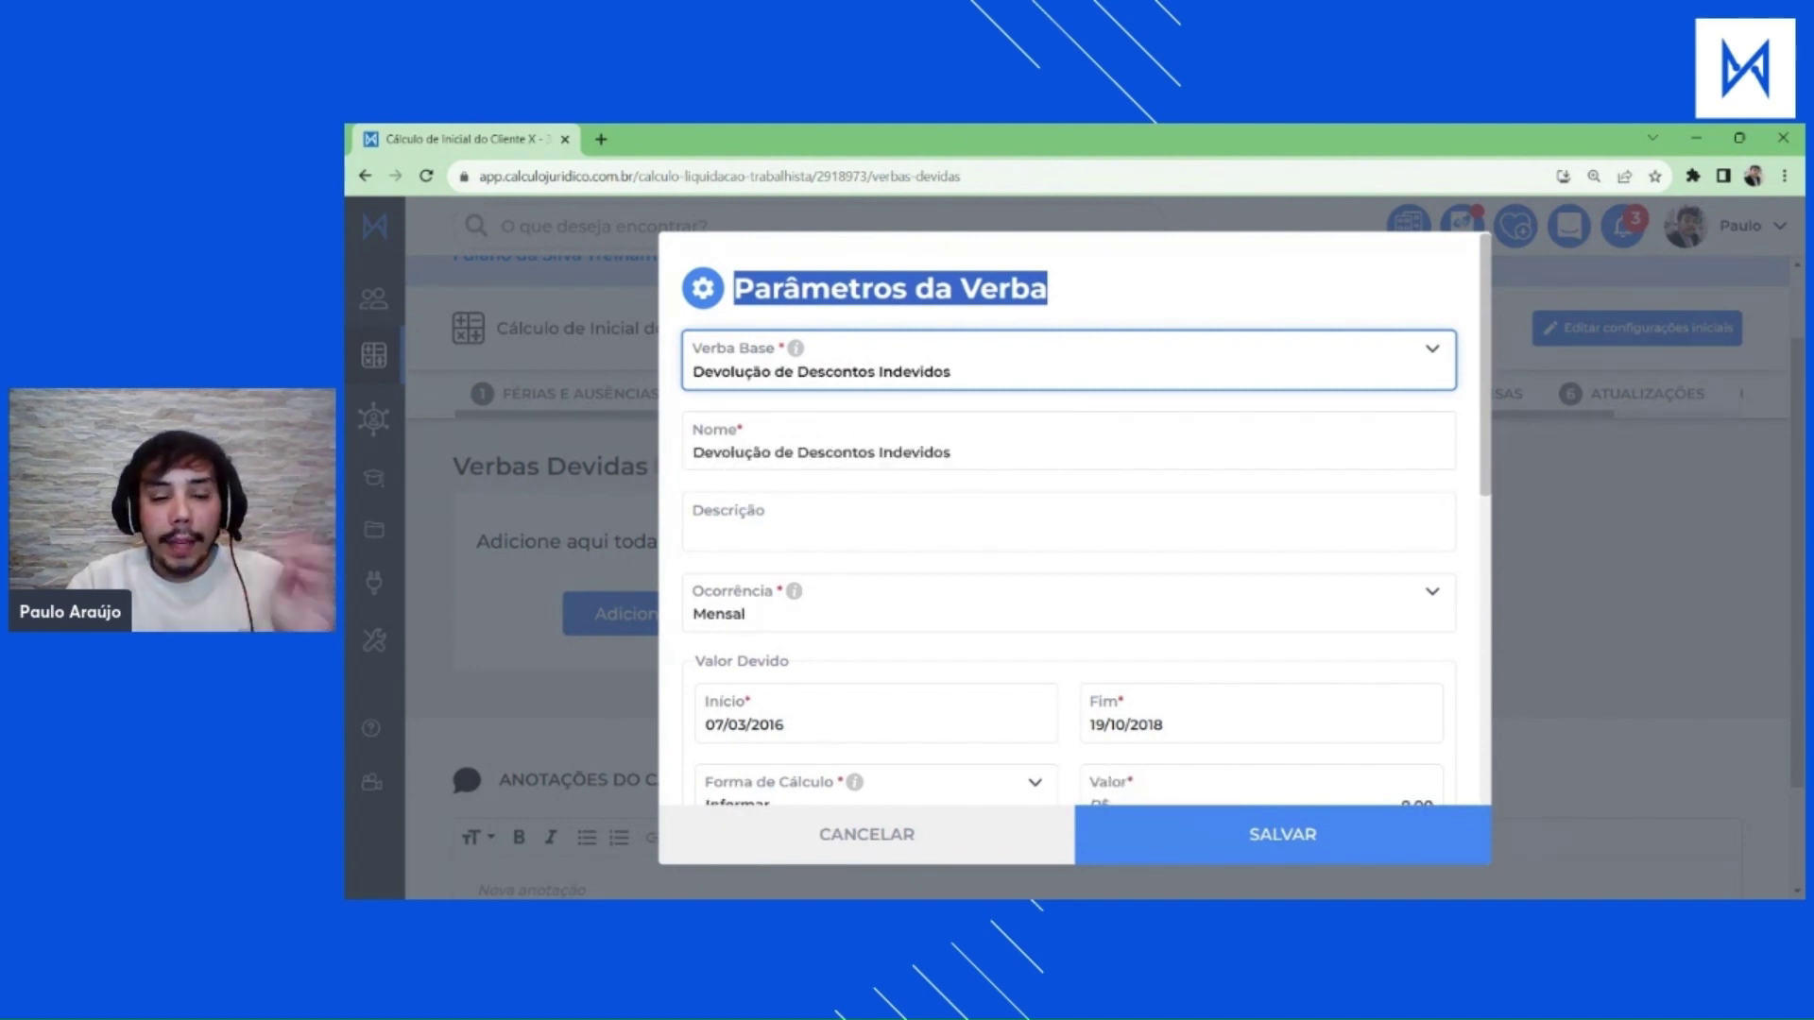
key(Down)
key(Up)
key(Up)
key(Up)
key(Up)
key(Up)
key(Up)
key(Up)
key(Up)
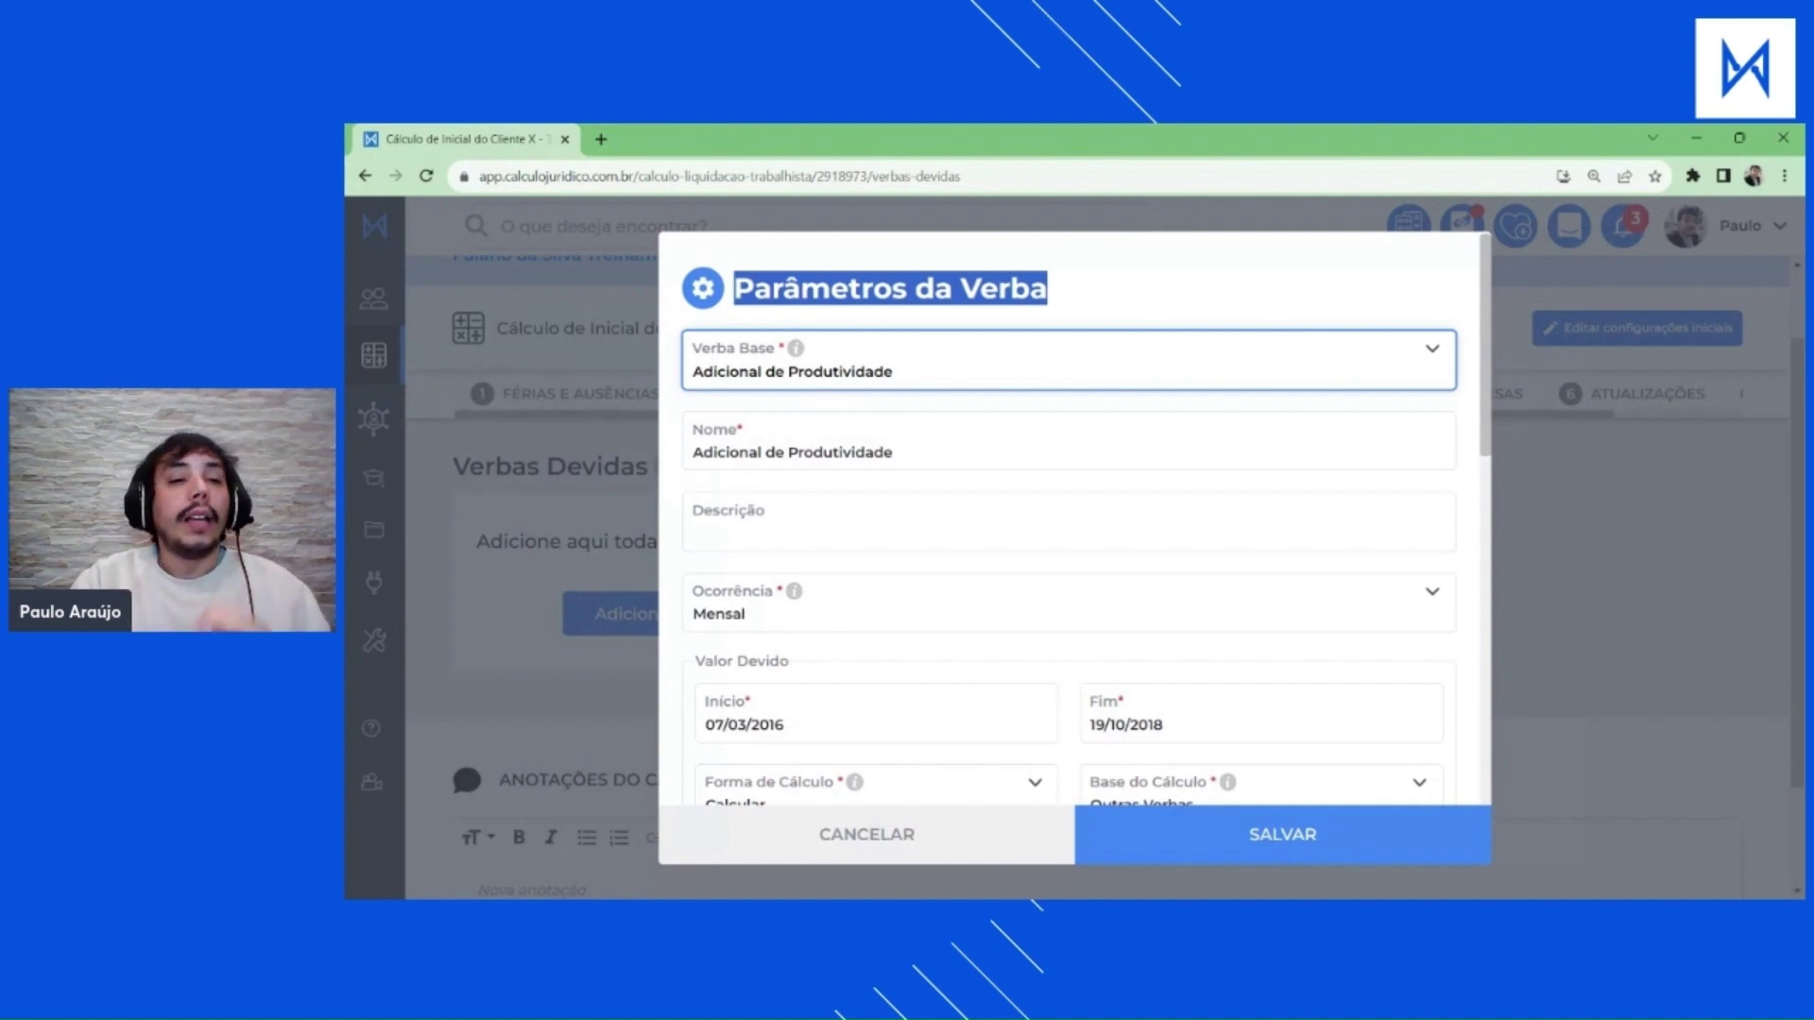
key(Up)
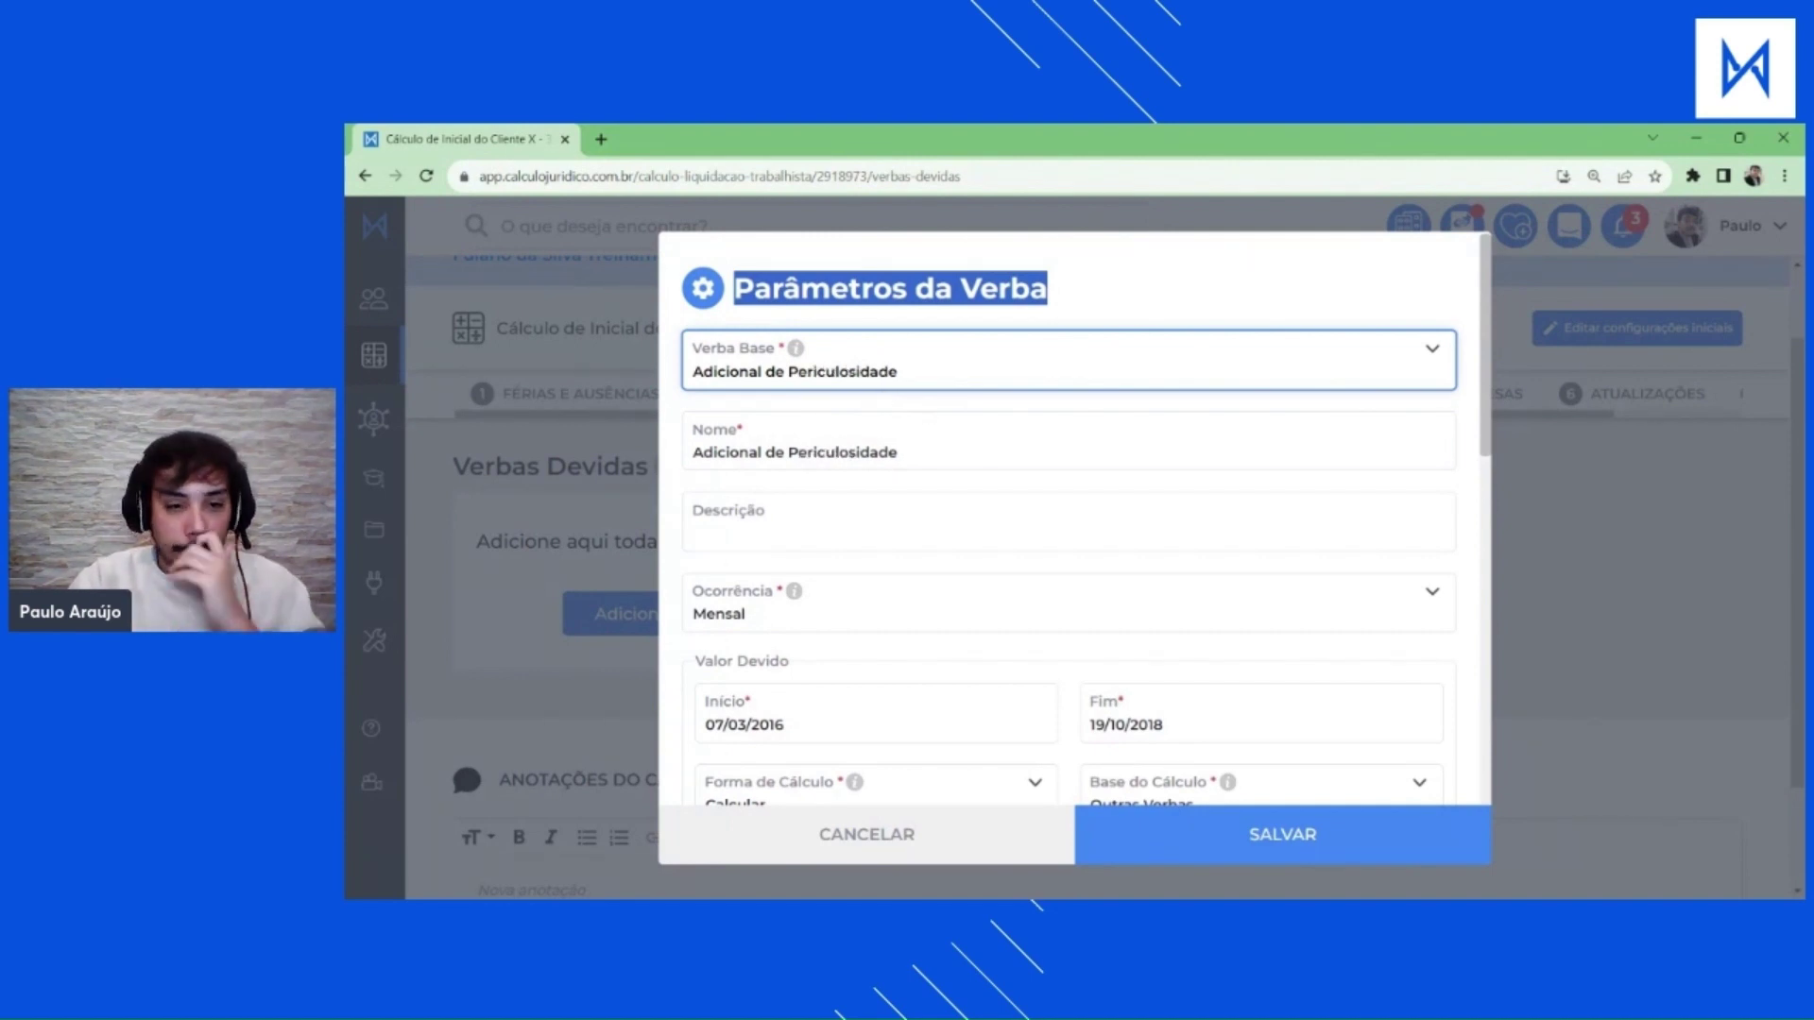
click(870, 451)
click(856, 396)
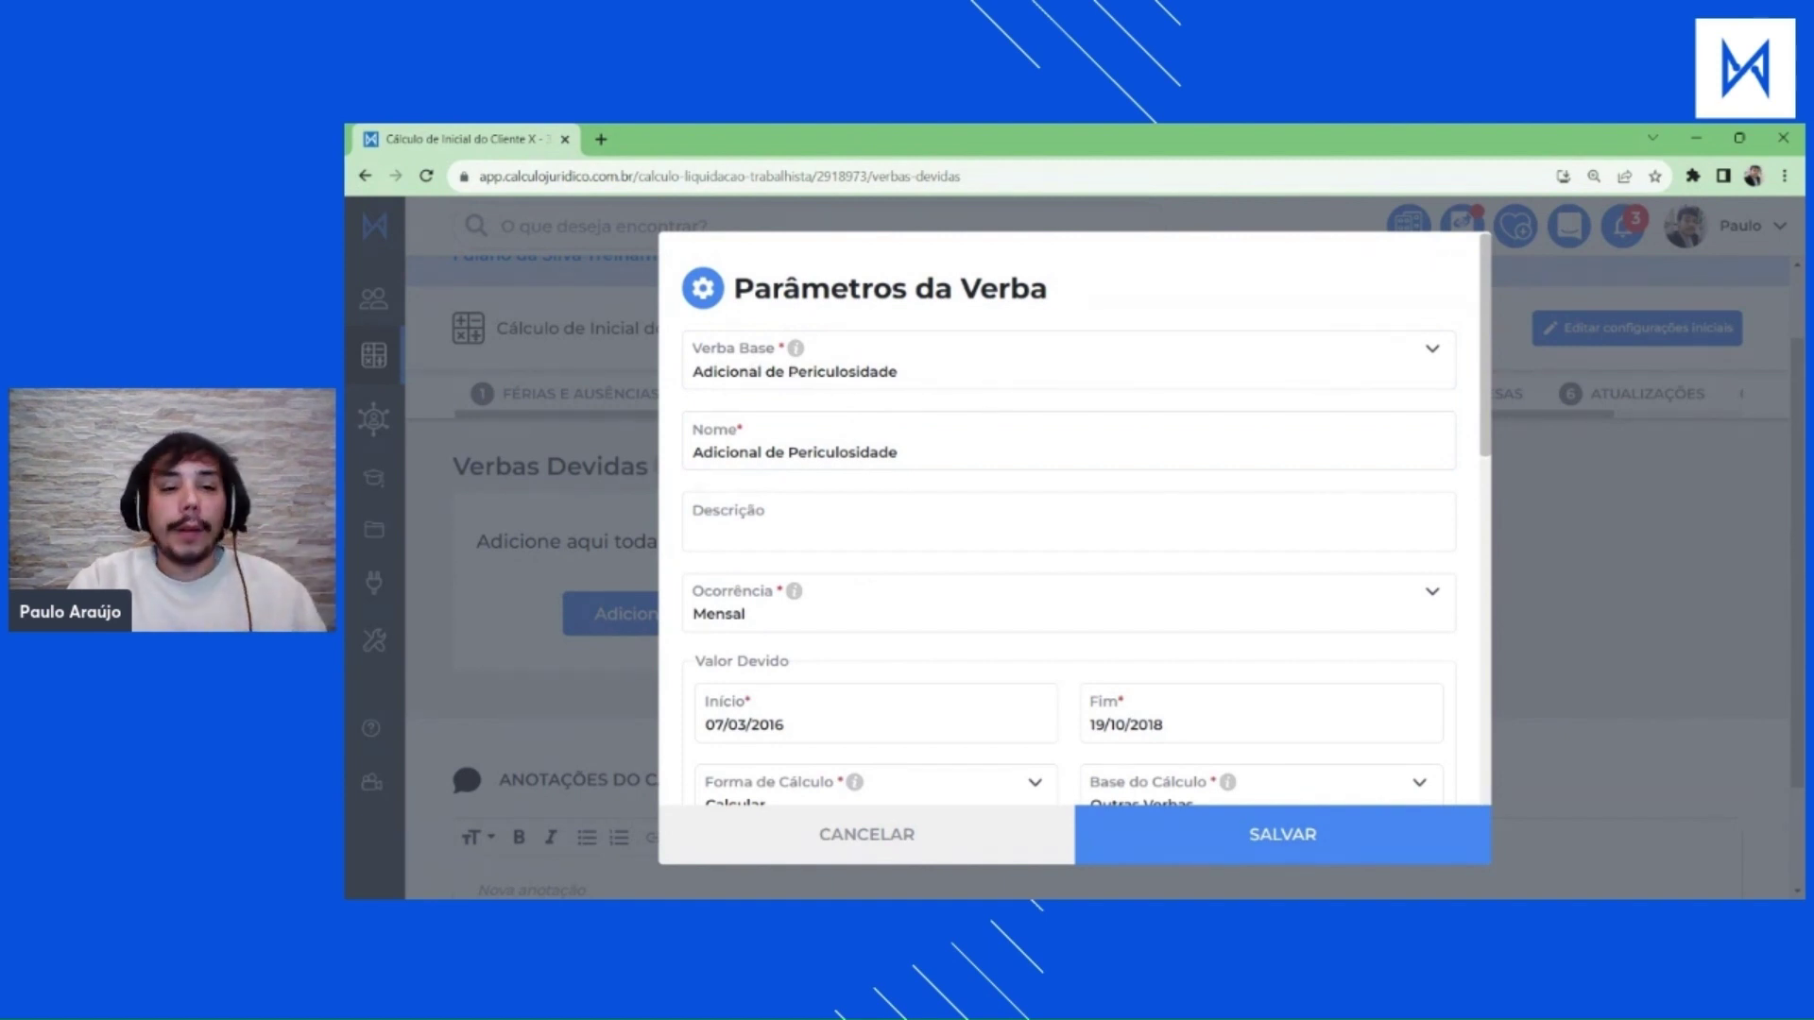
Try the Ocorrência options Décimo Terceiro and Desligamento for Adicional de Periculosidade, and set it back to Mensal.
scroll(744, 515, down, 1)
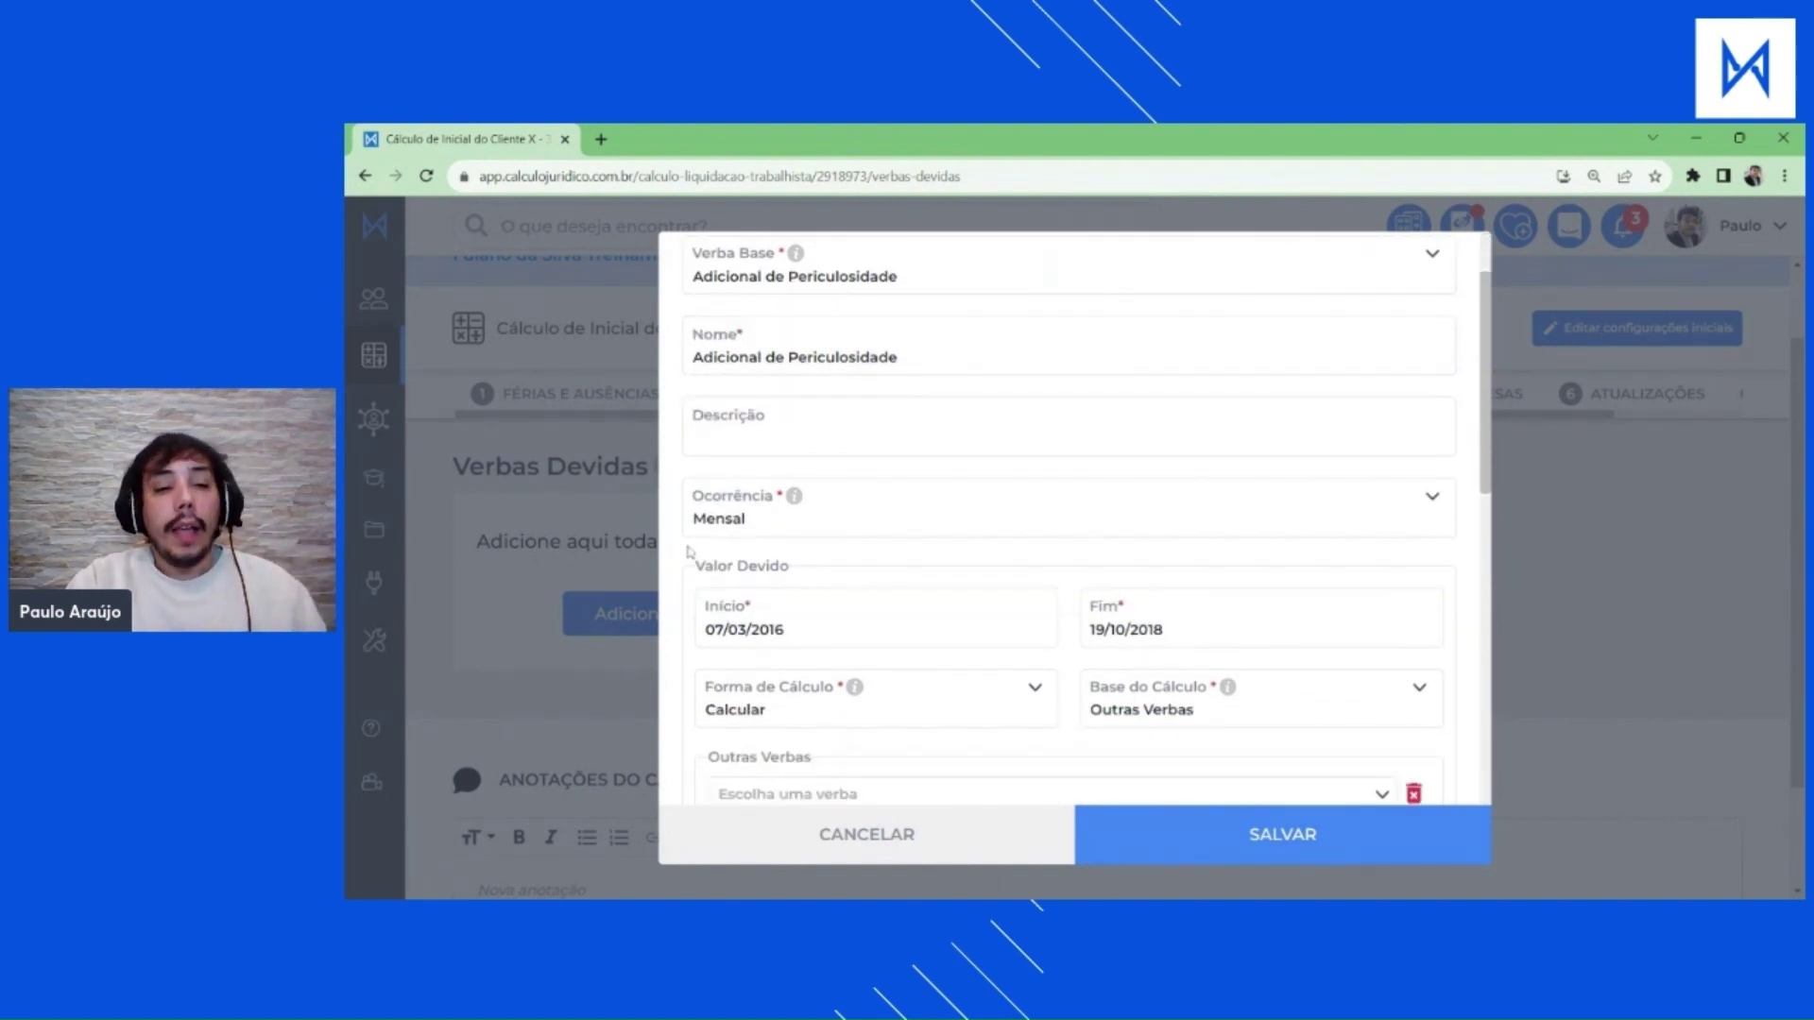
click(766, 525)
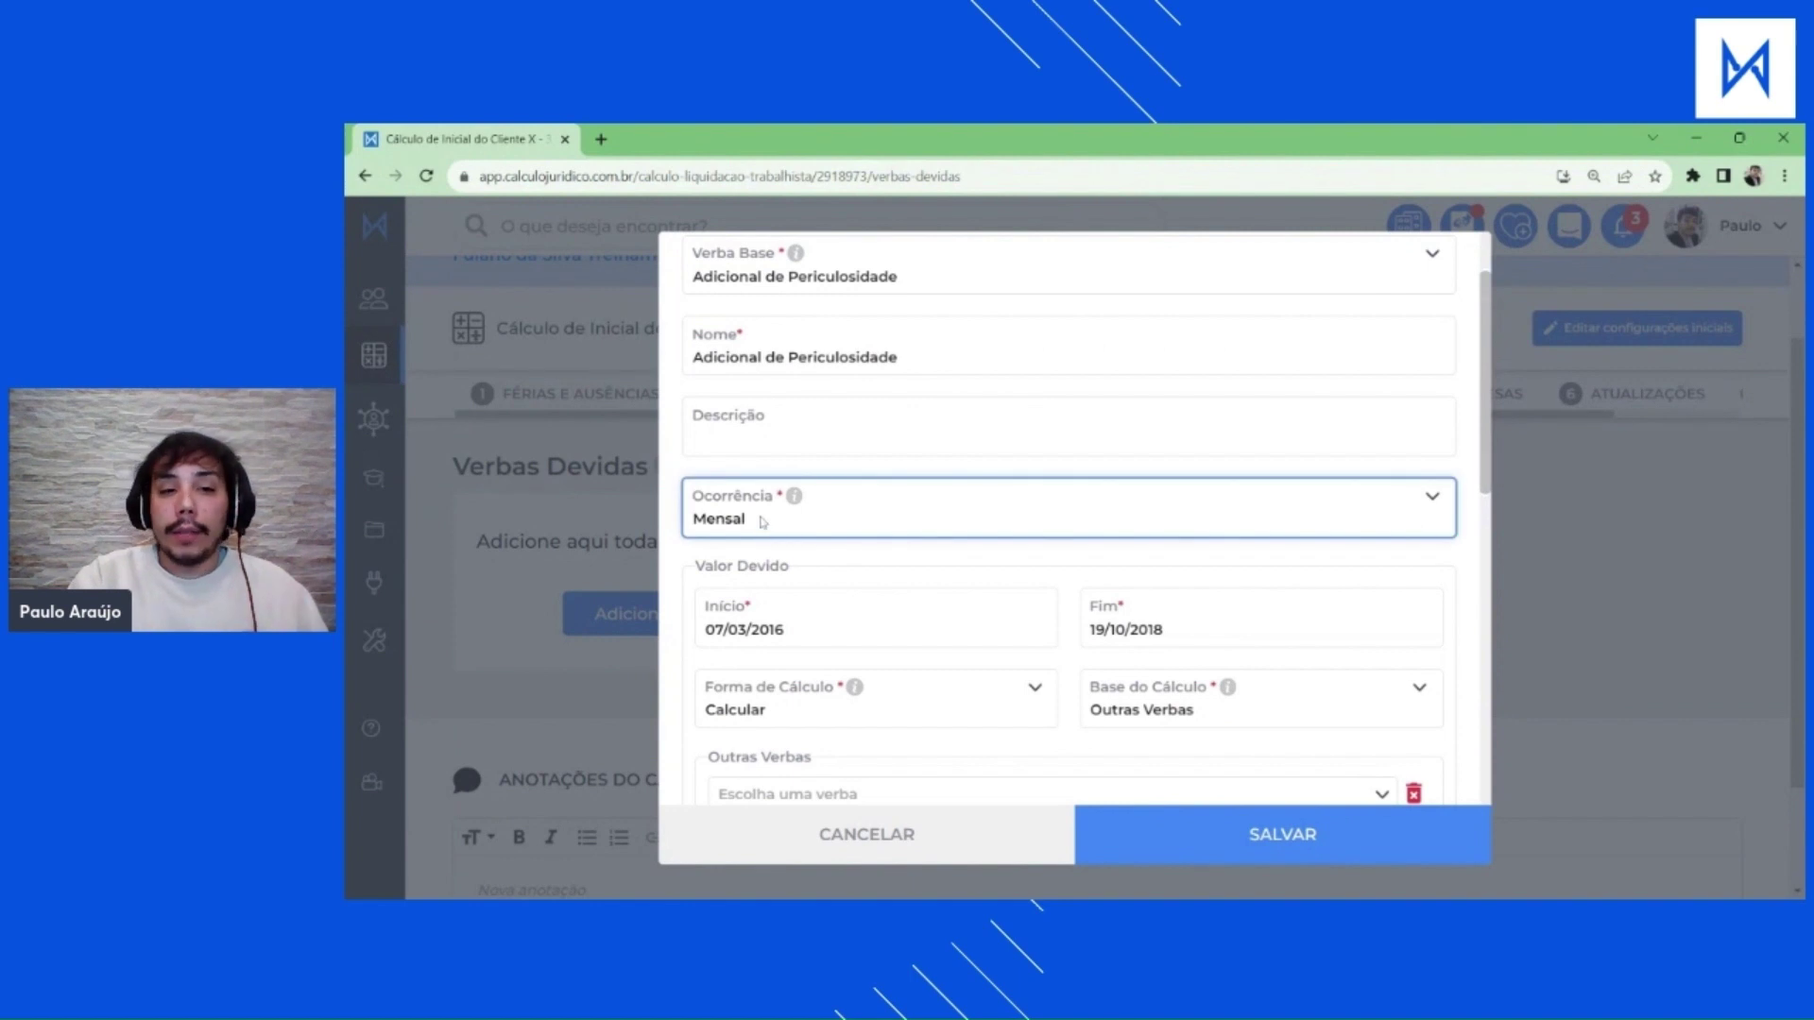
scroll(1085, 547, up, 1)
key(Down)
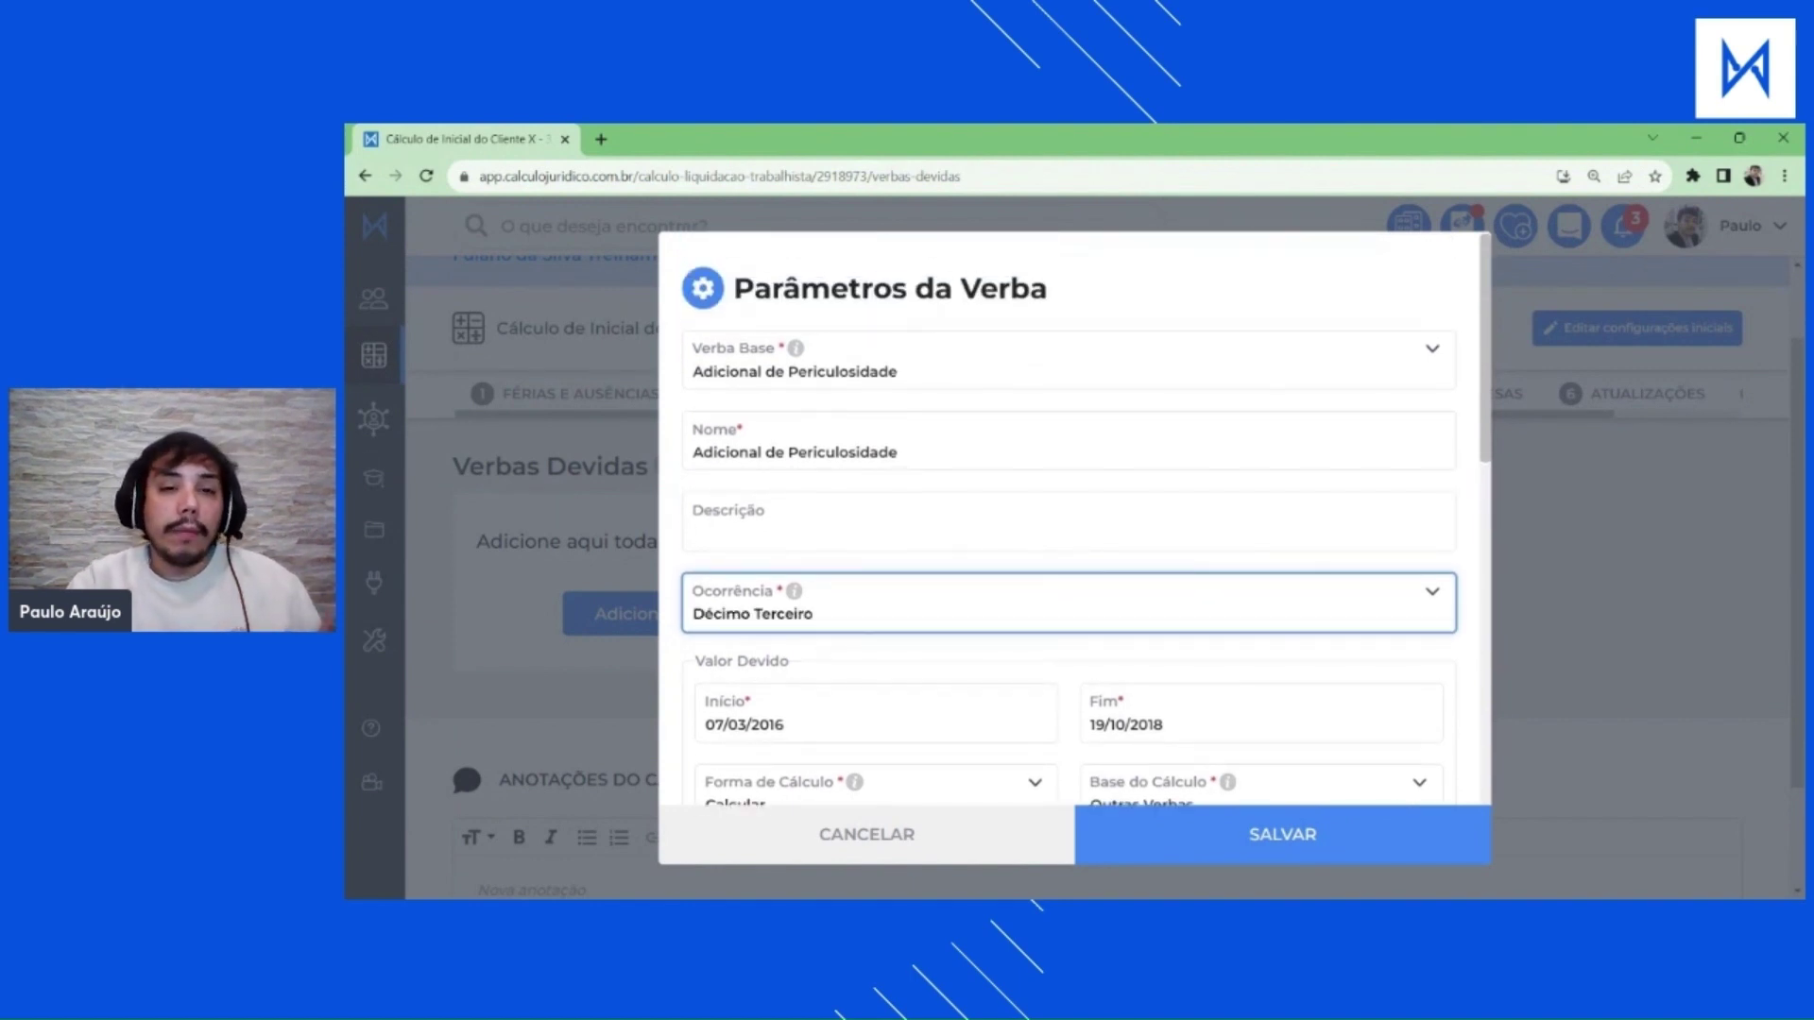
key(Down)
key(Down)
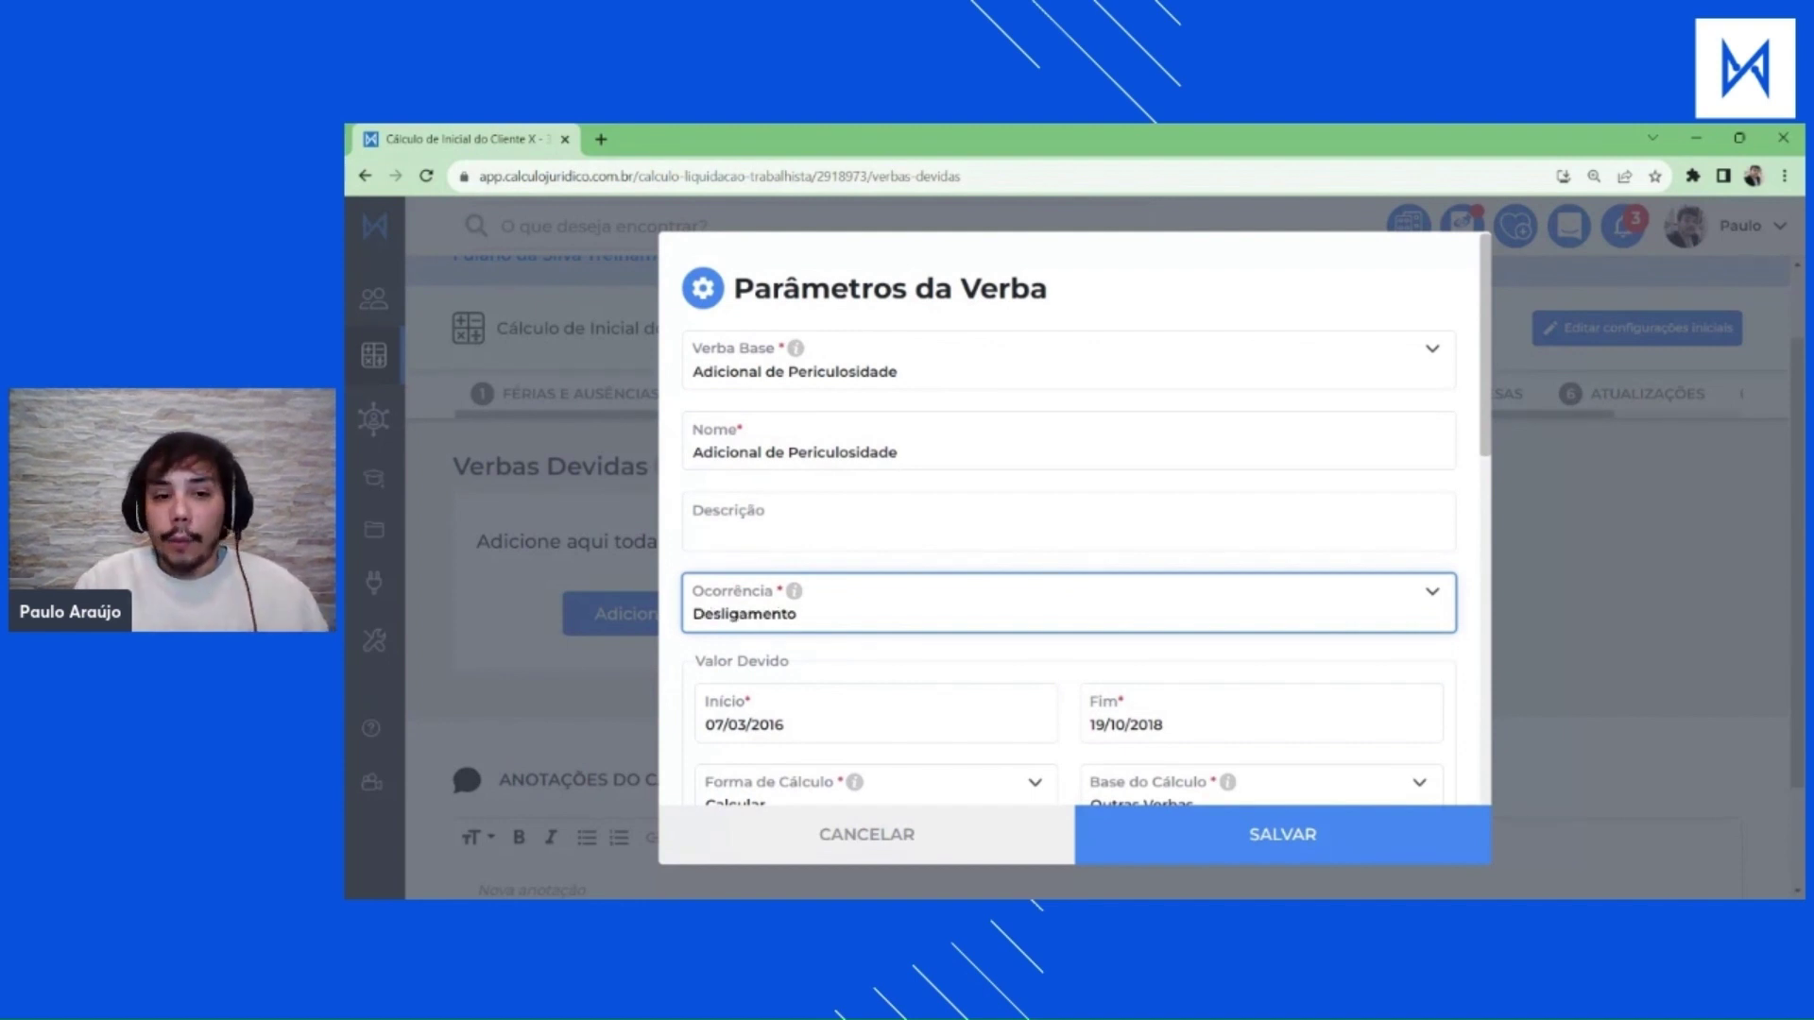
key(Up)
key(Up)
key(Up)
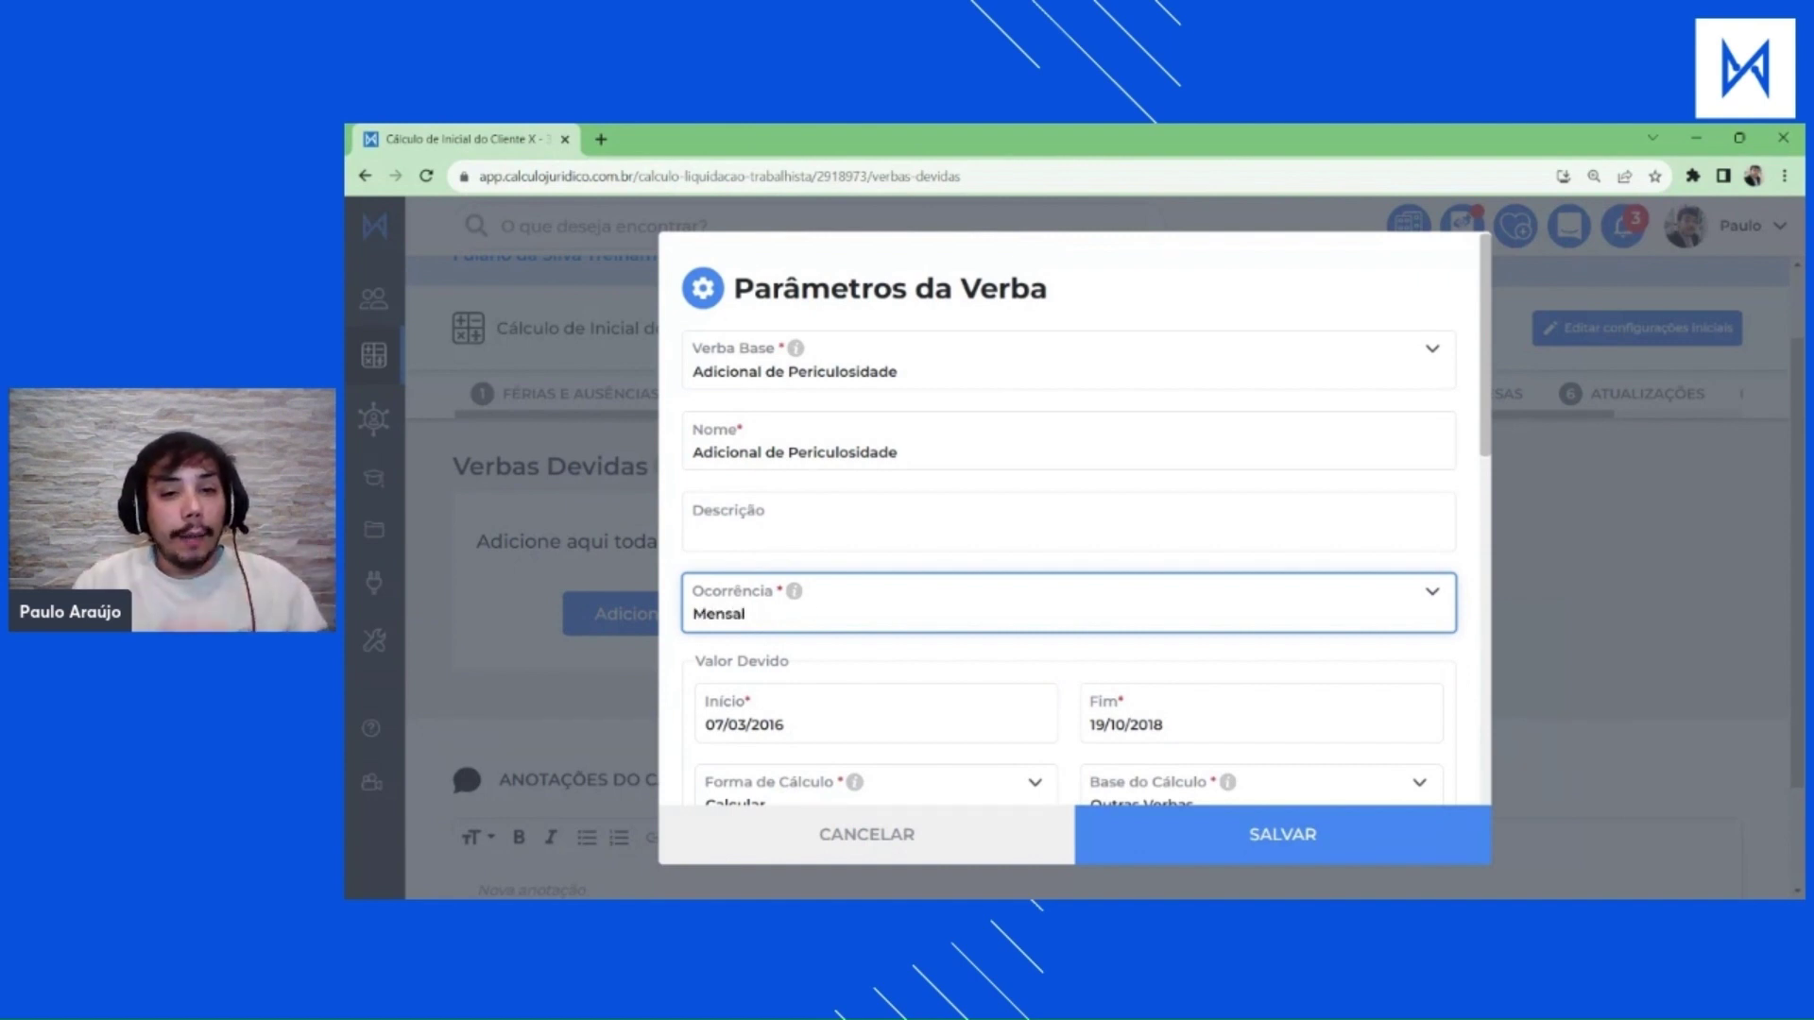
Review the Valor Pago, Reflexos and Incidências settings of Adicional de Periculosidade, including Cálculo dos Reflexos.
scroll(1012, 511, down, 8)
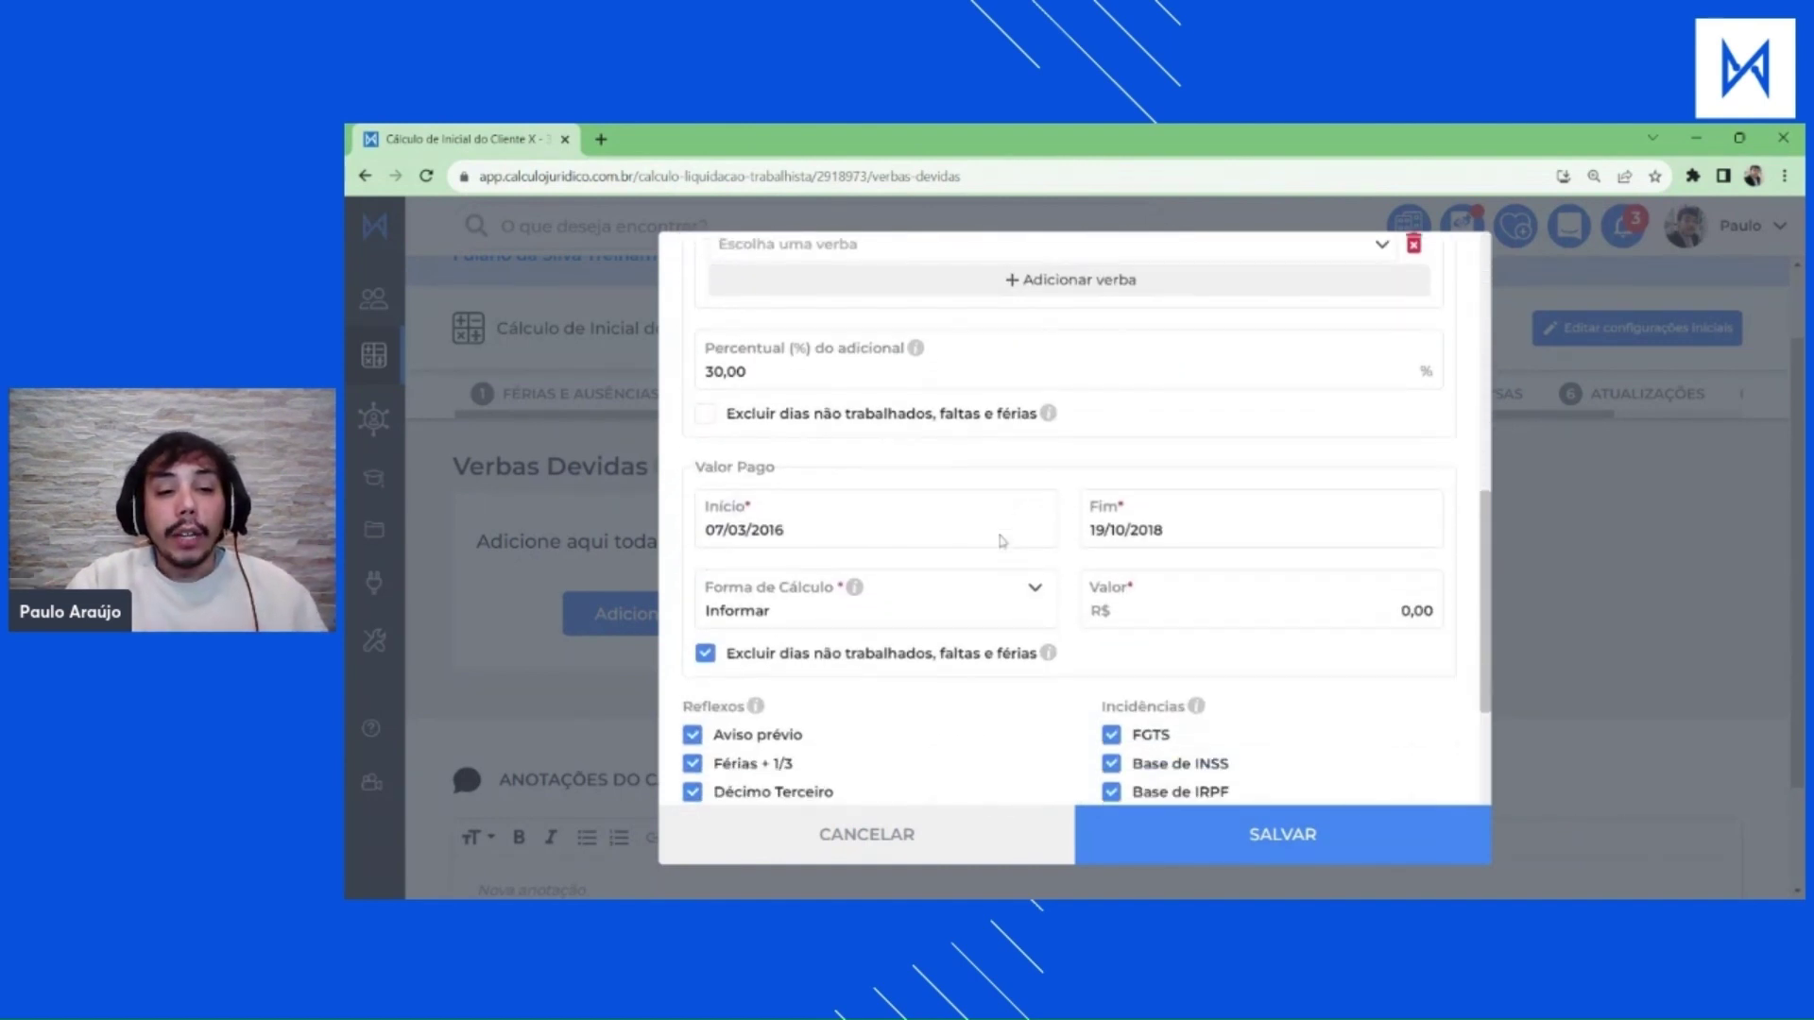
drag(701, 496, 751, 496)
drag(1138, 496, 1188, 496)
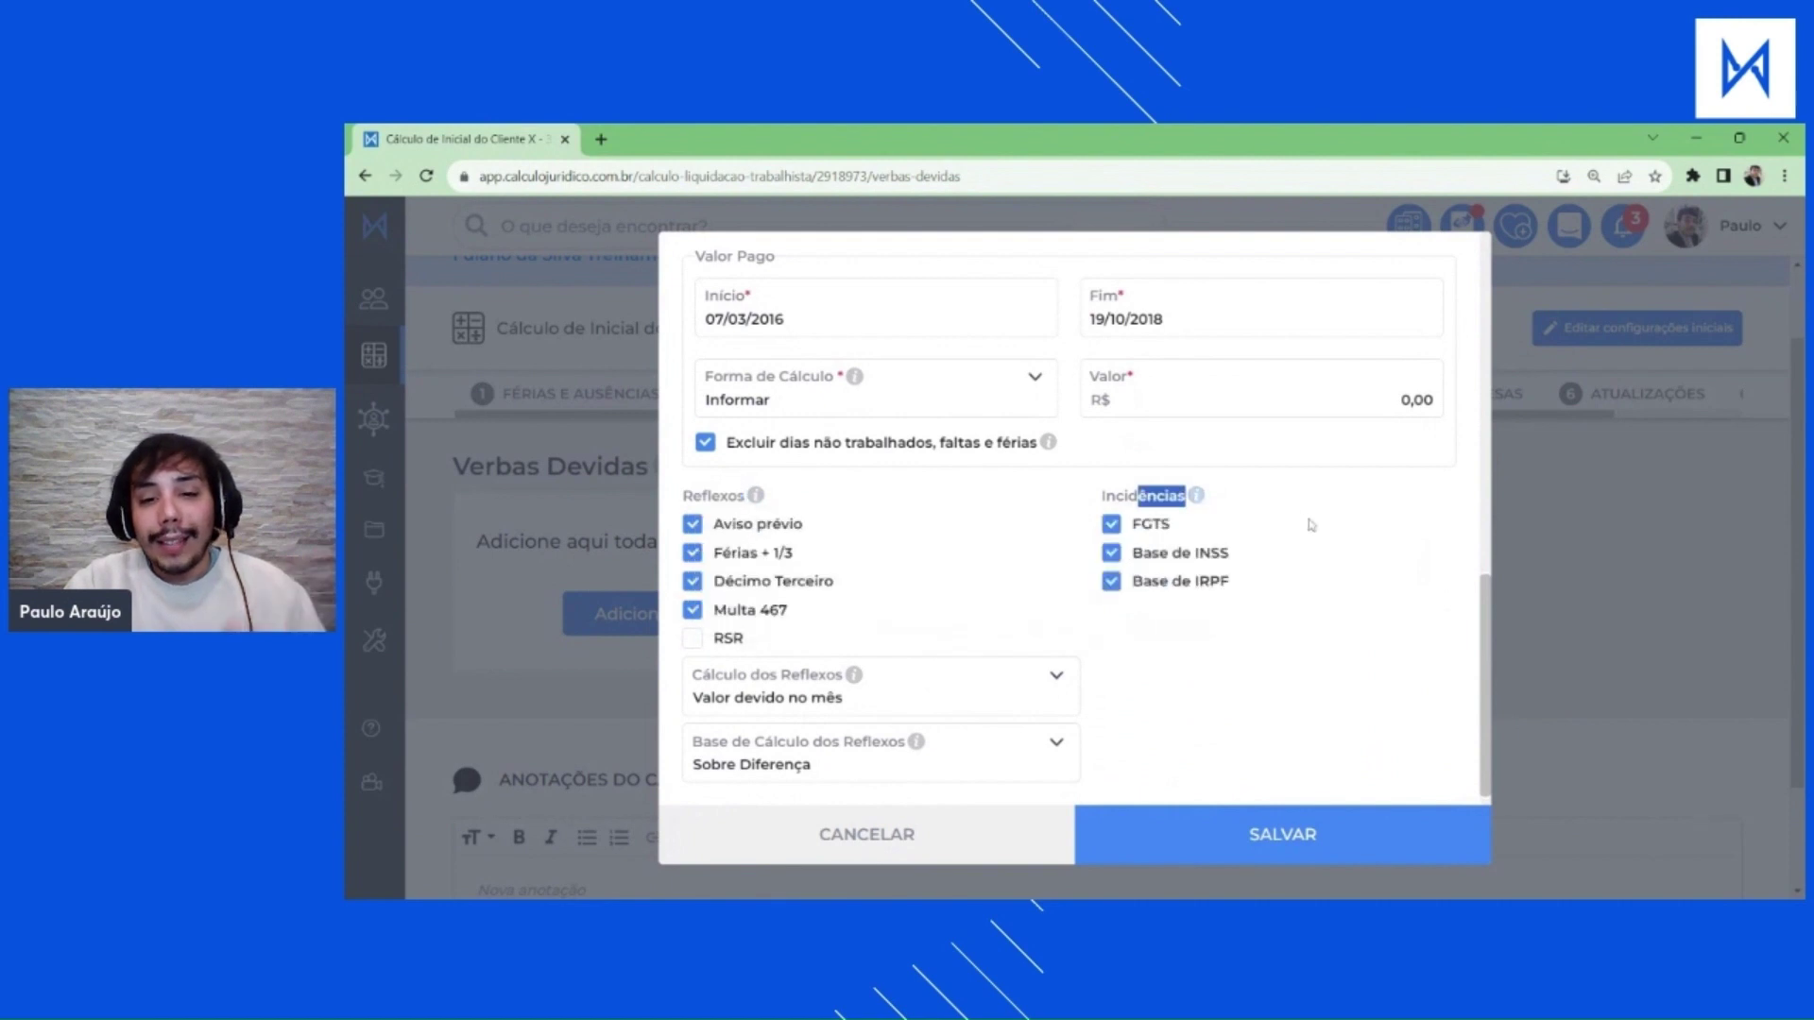
click(1312, 524)
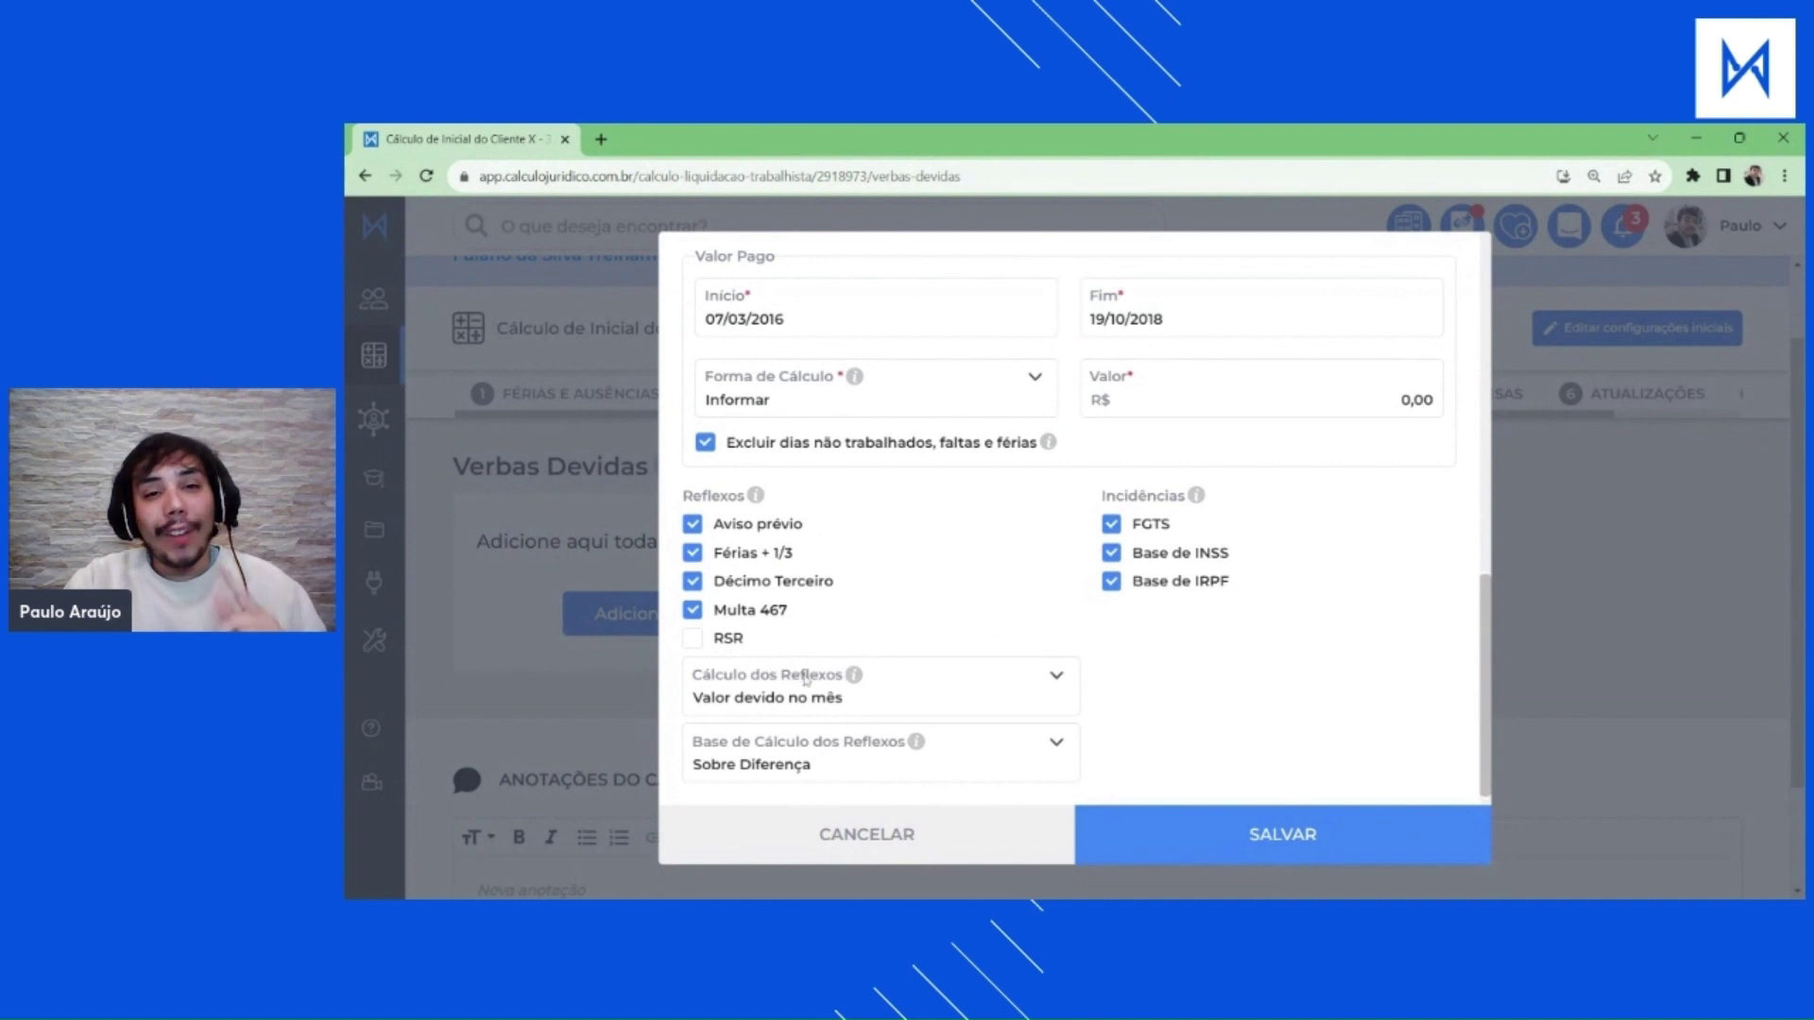
click(853, 675)
click(853, 674)
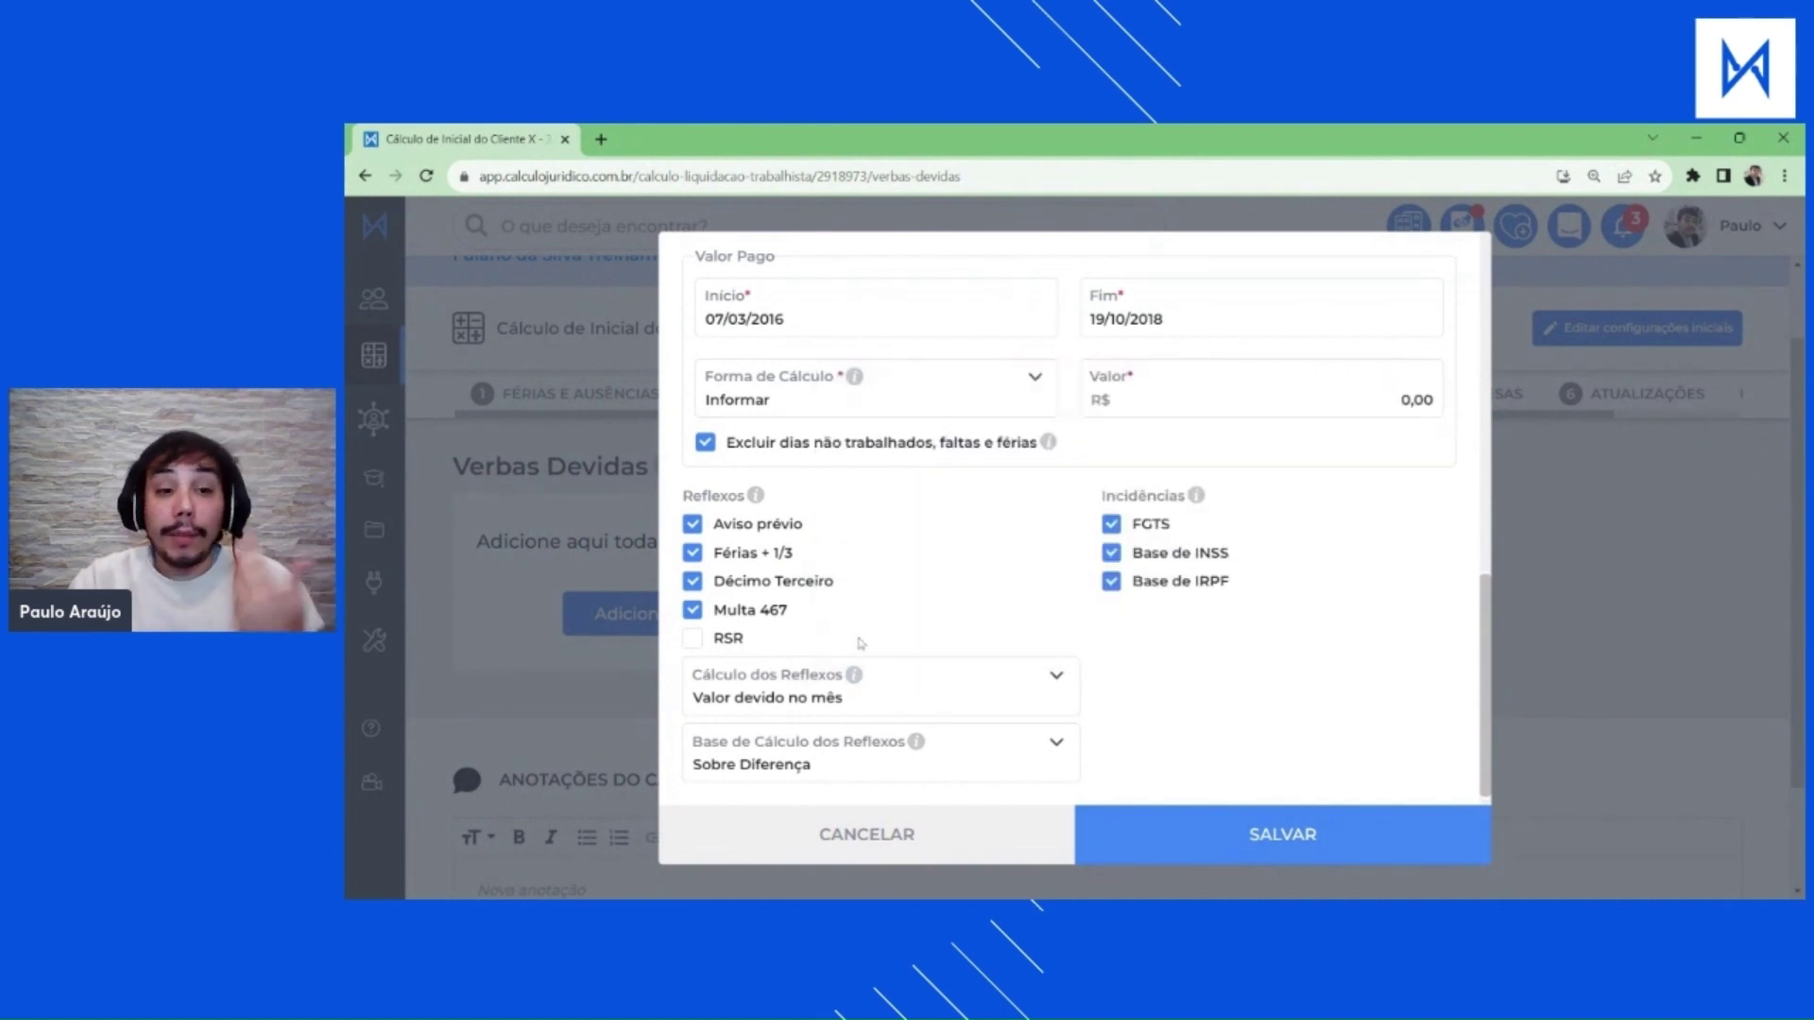
Examine the complete parameters suggested for Adicional de Periculosidade, from Verba Base down to the Reflexos.
scroll(888, 623, up, 10)
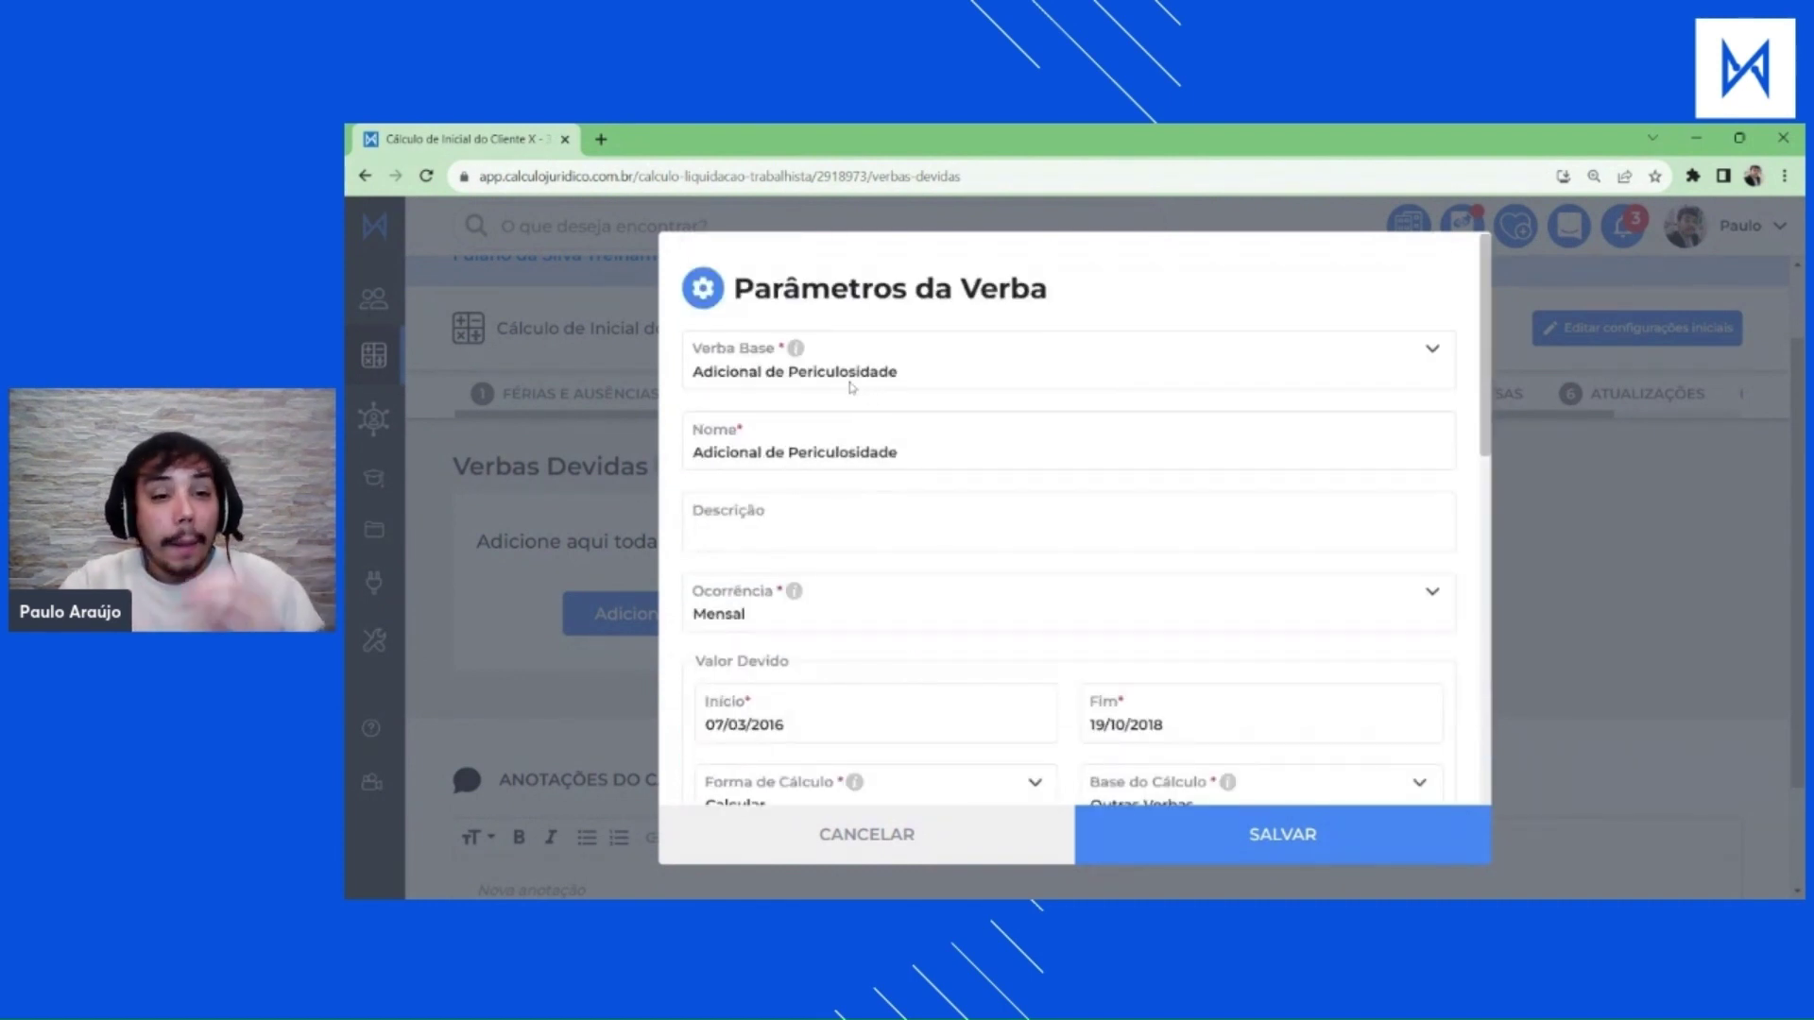
scroll(884, 473, down, 10)
scroll(814, 640, up, 10)
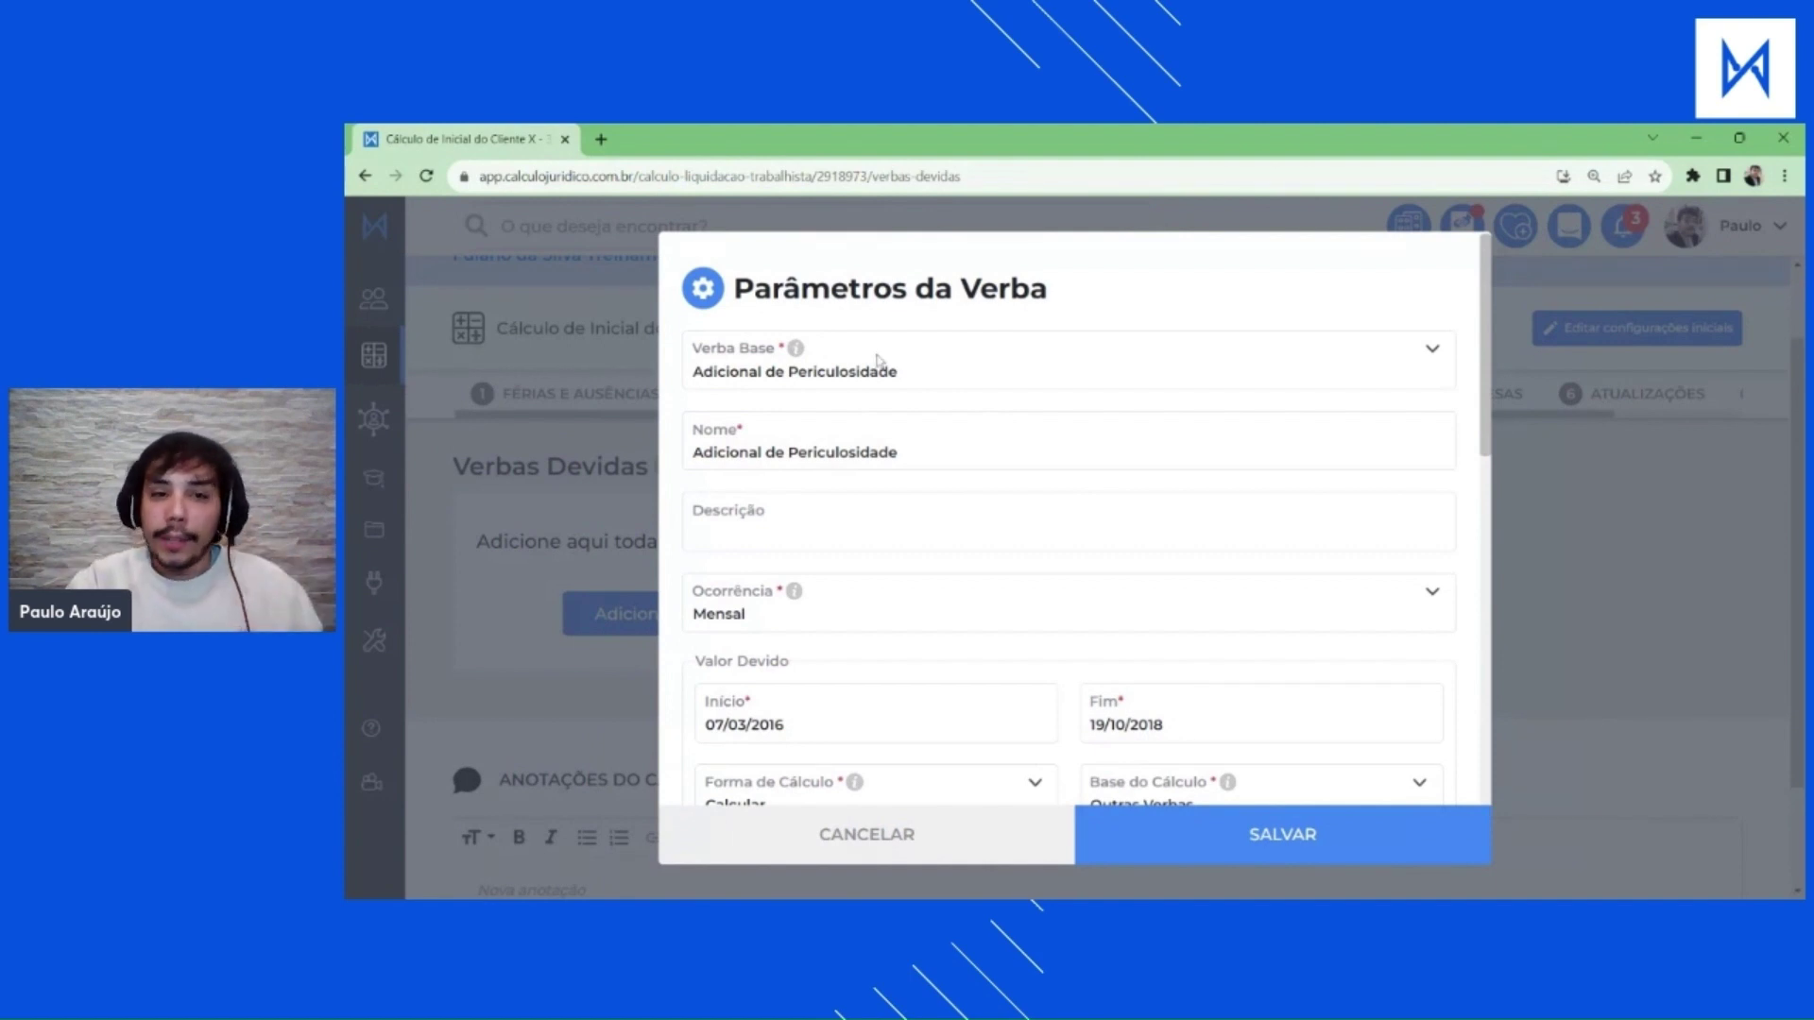
scroll(1075, 529, down, 1)
scroll(1074, 529, up, 1)
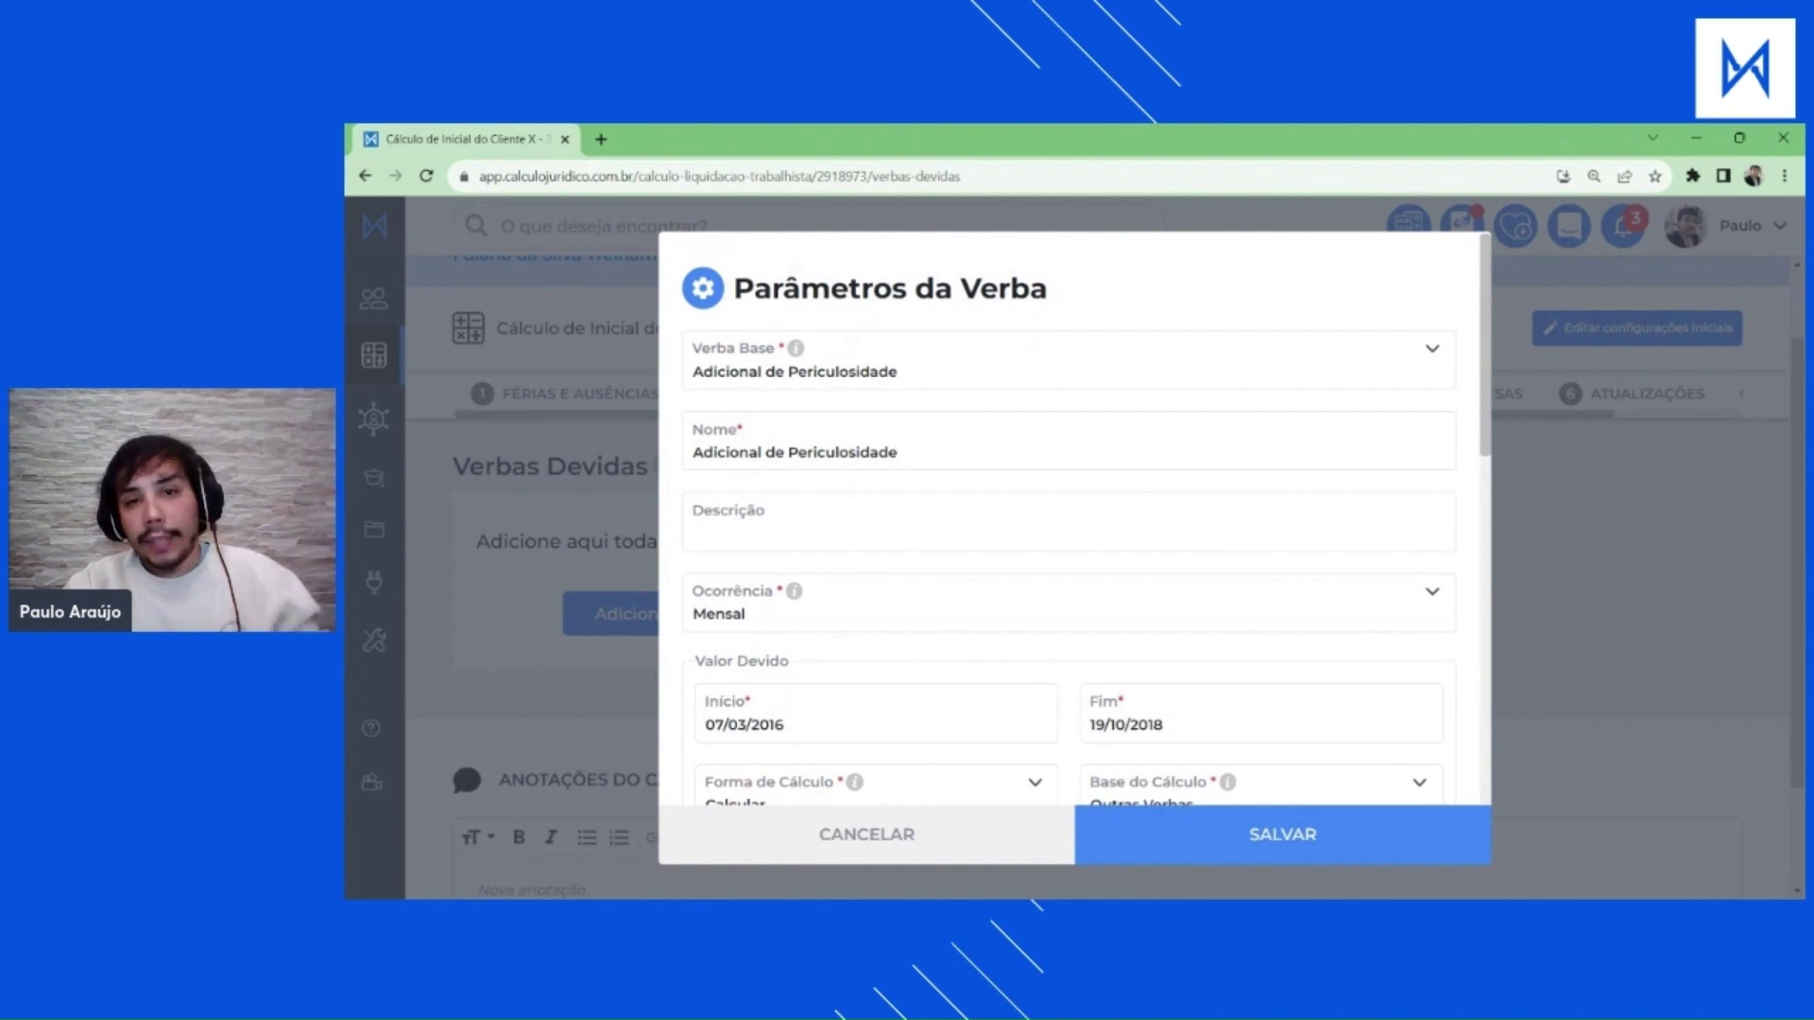
scroll(1074, 529, down, 1)
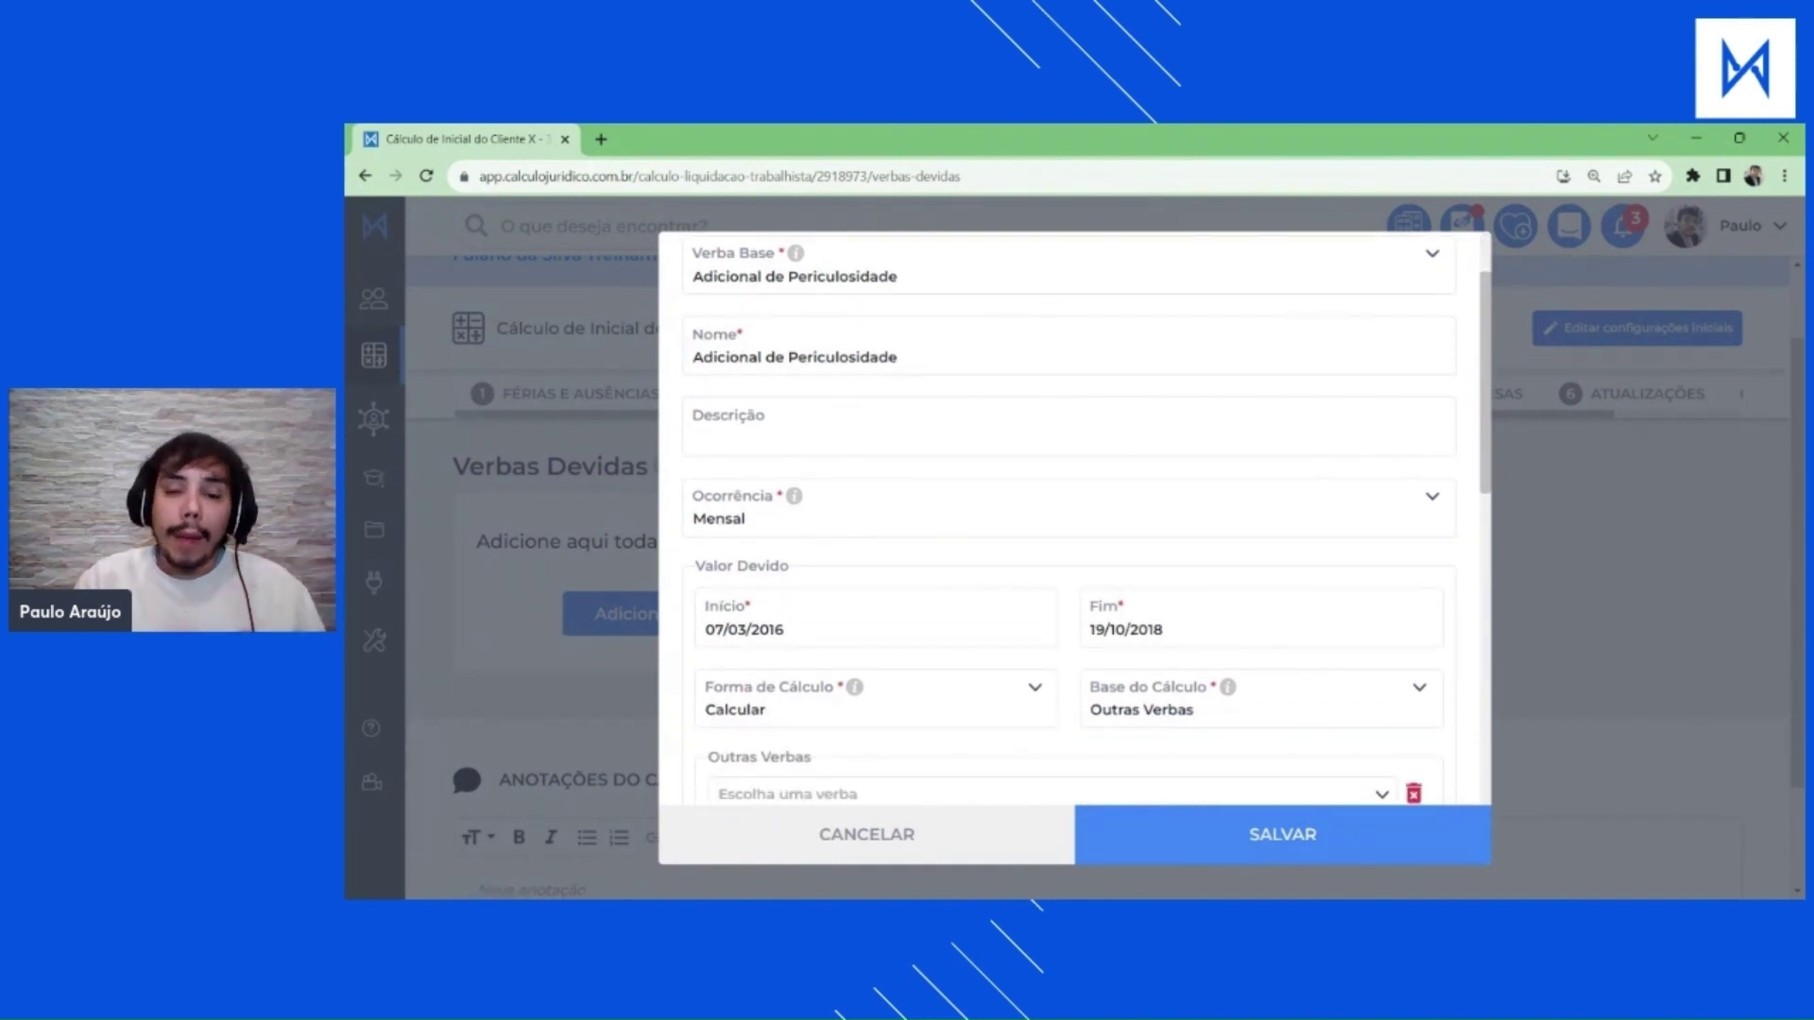
scroll(696, 397, up, 1)
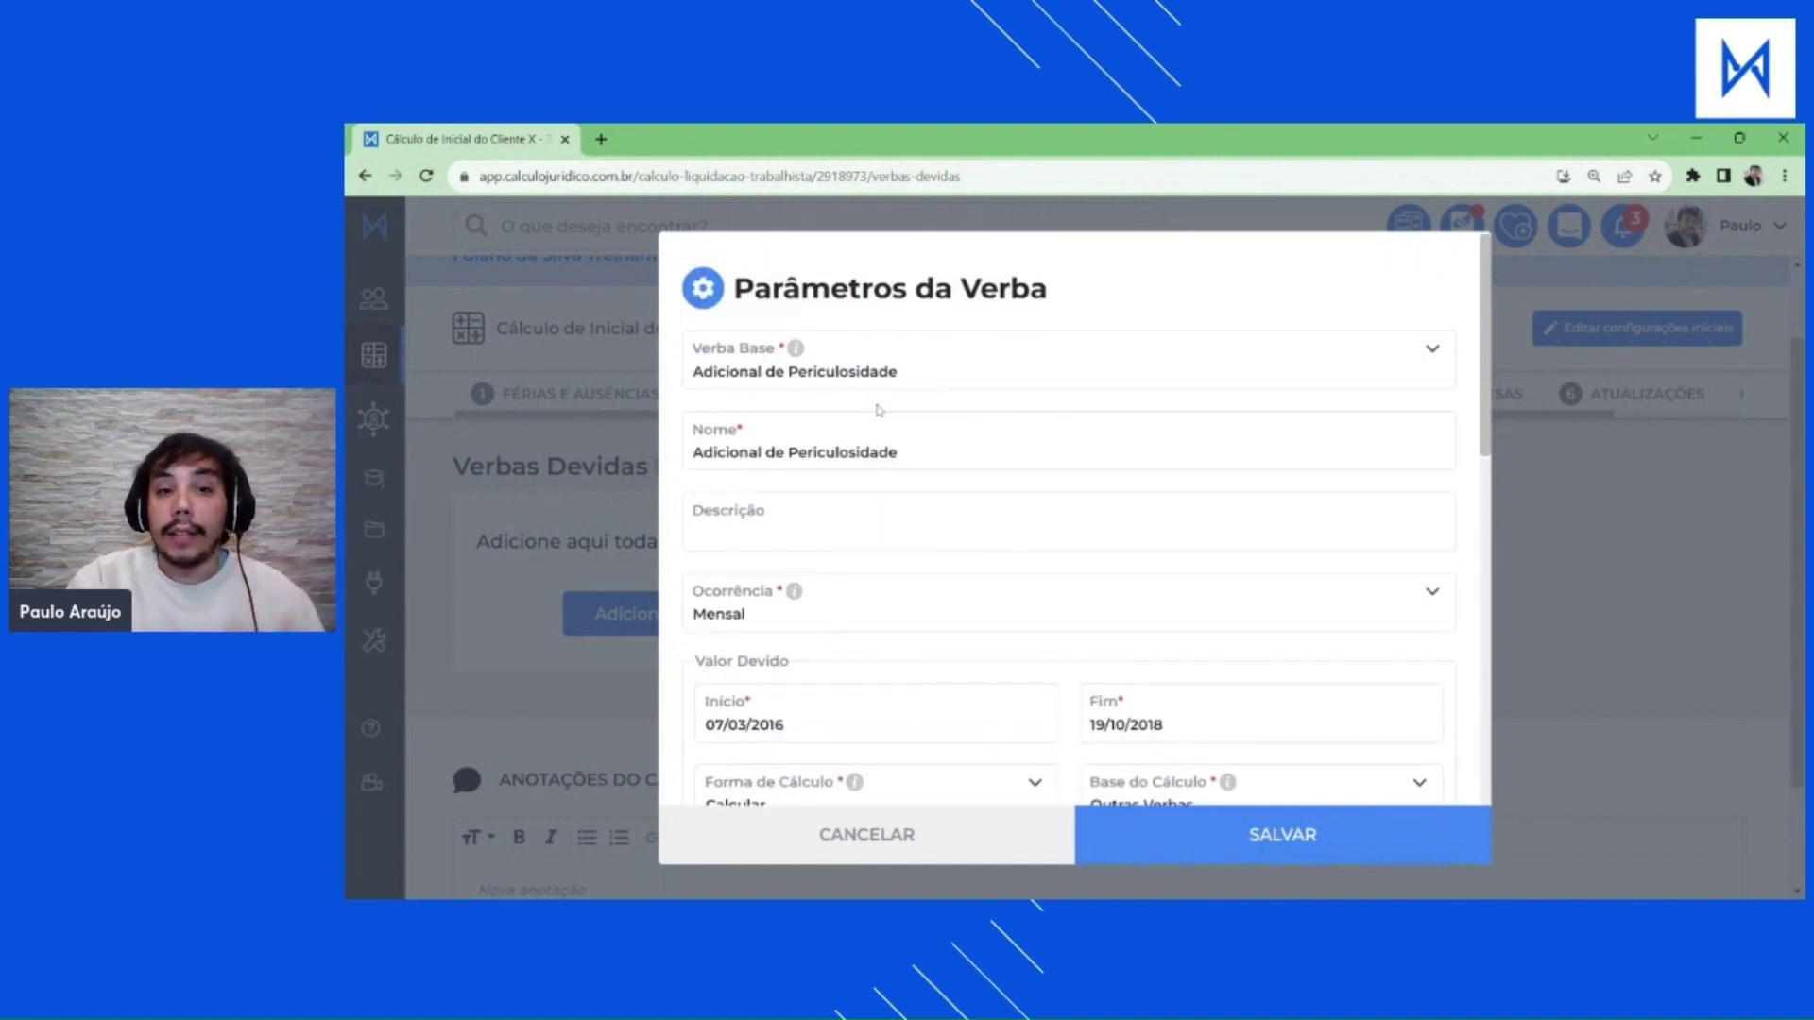
scroll(878, 411, down, 5)
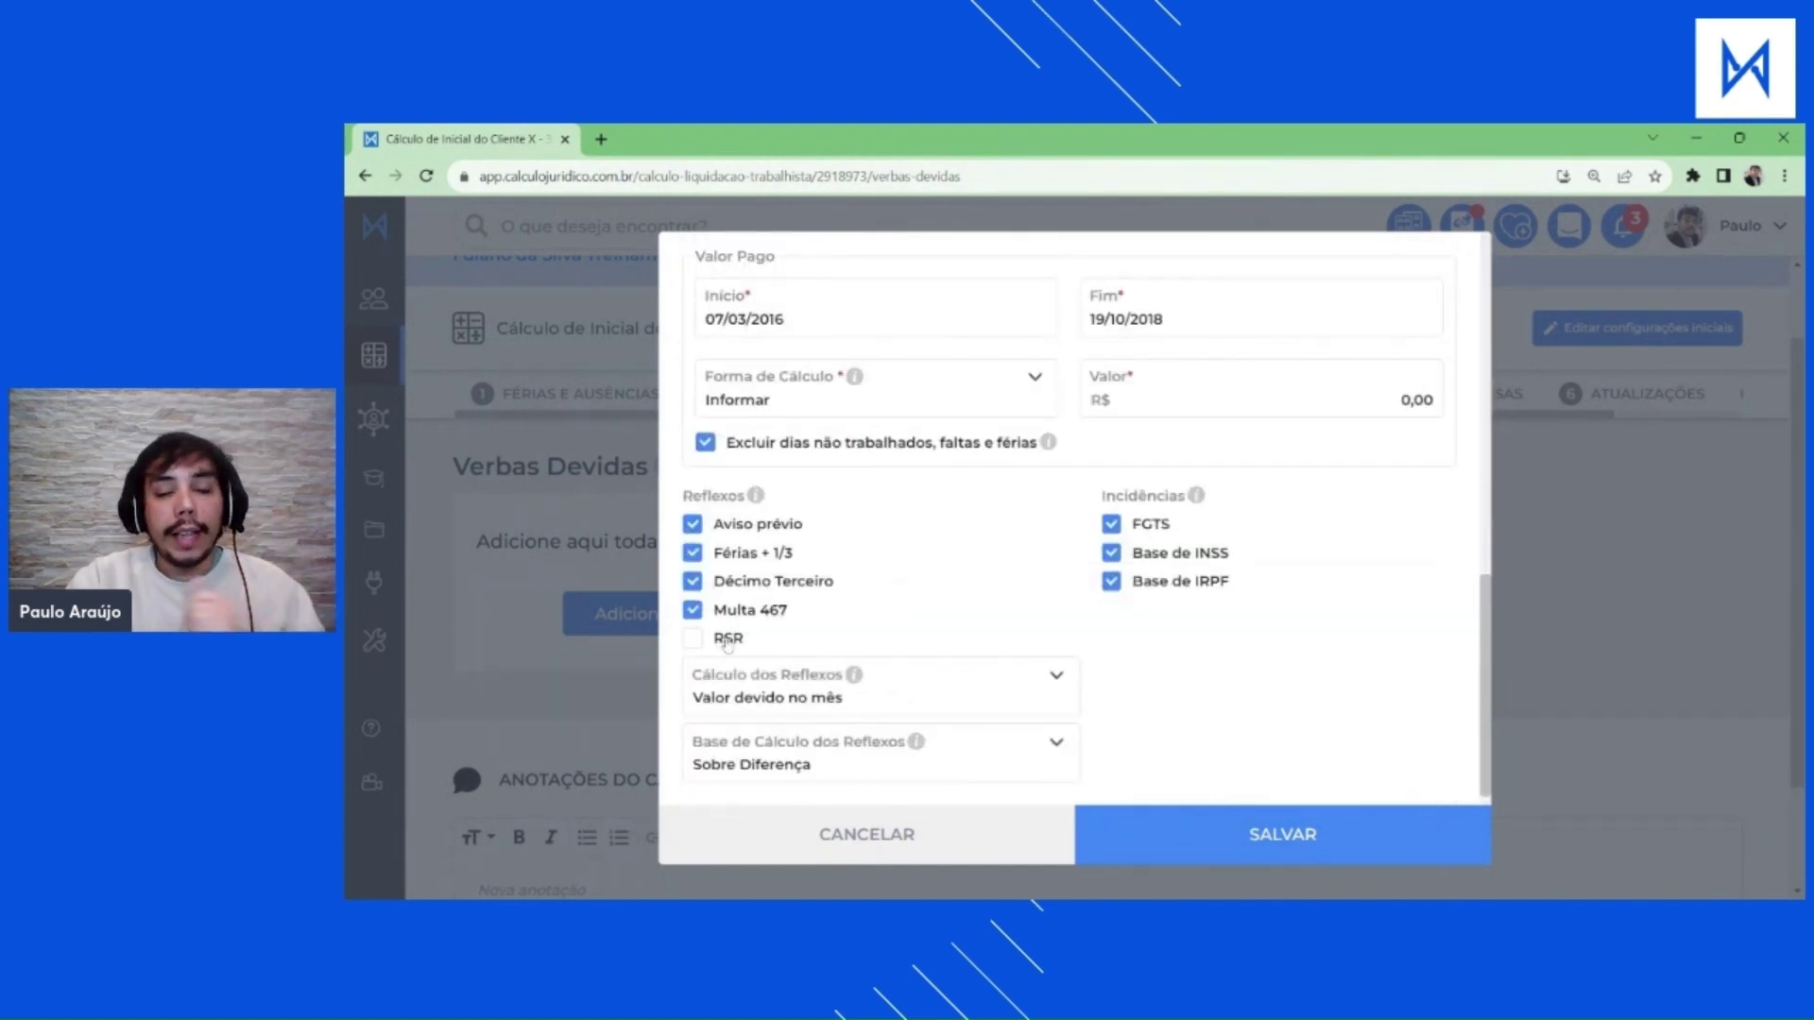
Switch the Verba Base to Saldo de Salário and read the help on its Forma de Cálculo.
scroll(723, 642, up, 5)
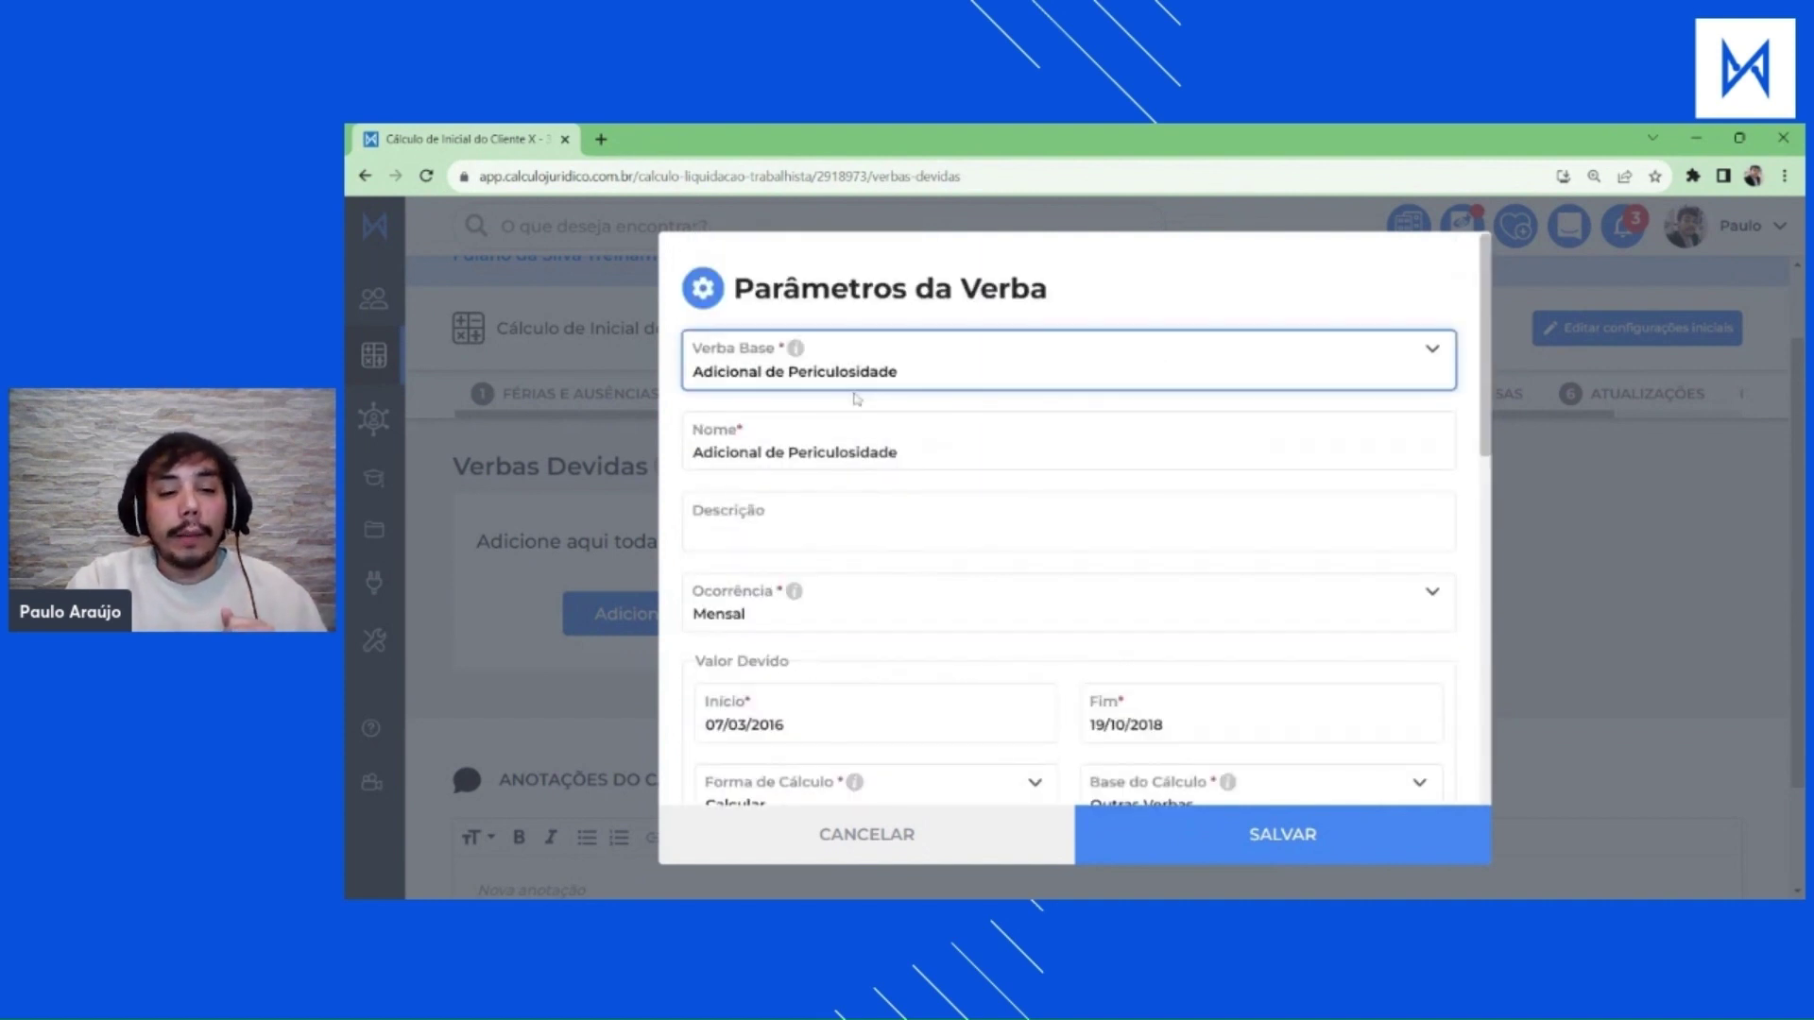
click(802, 643)
click(940, 511)
scroll(940, 511, down, 3)
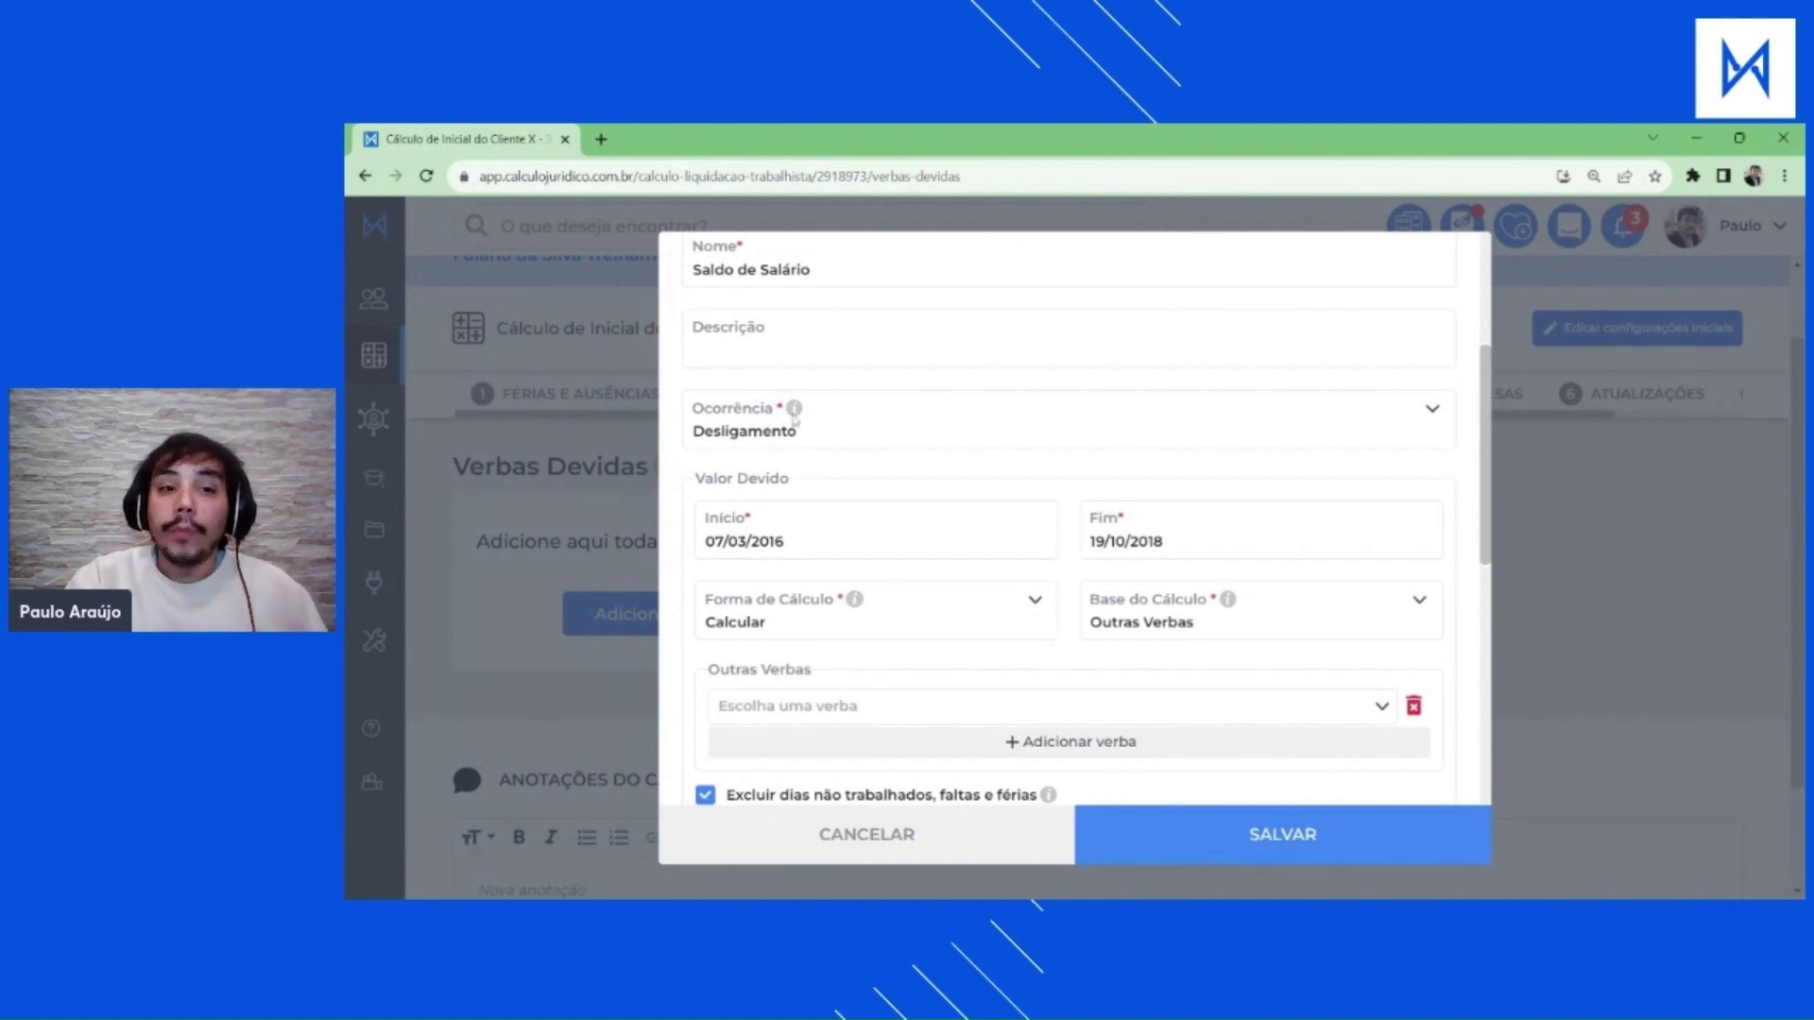
scroll(831, 415, down, 5)
click(856, 496)
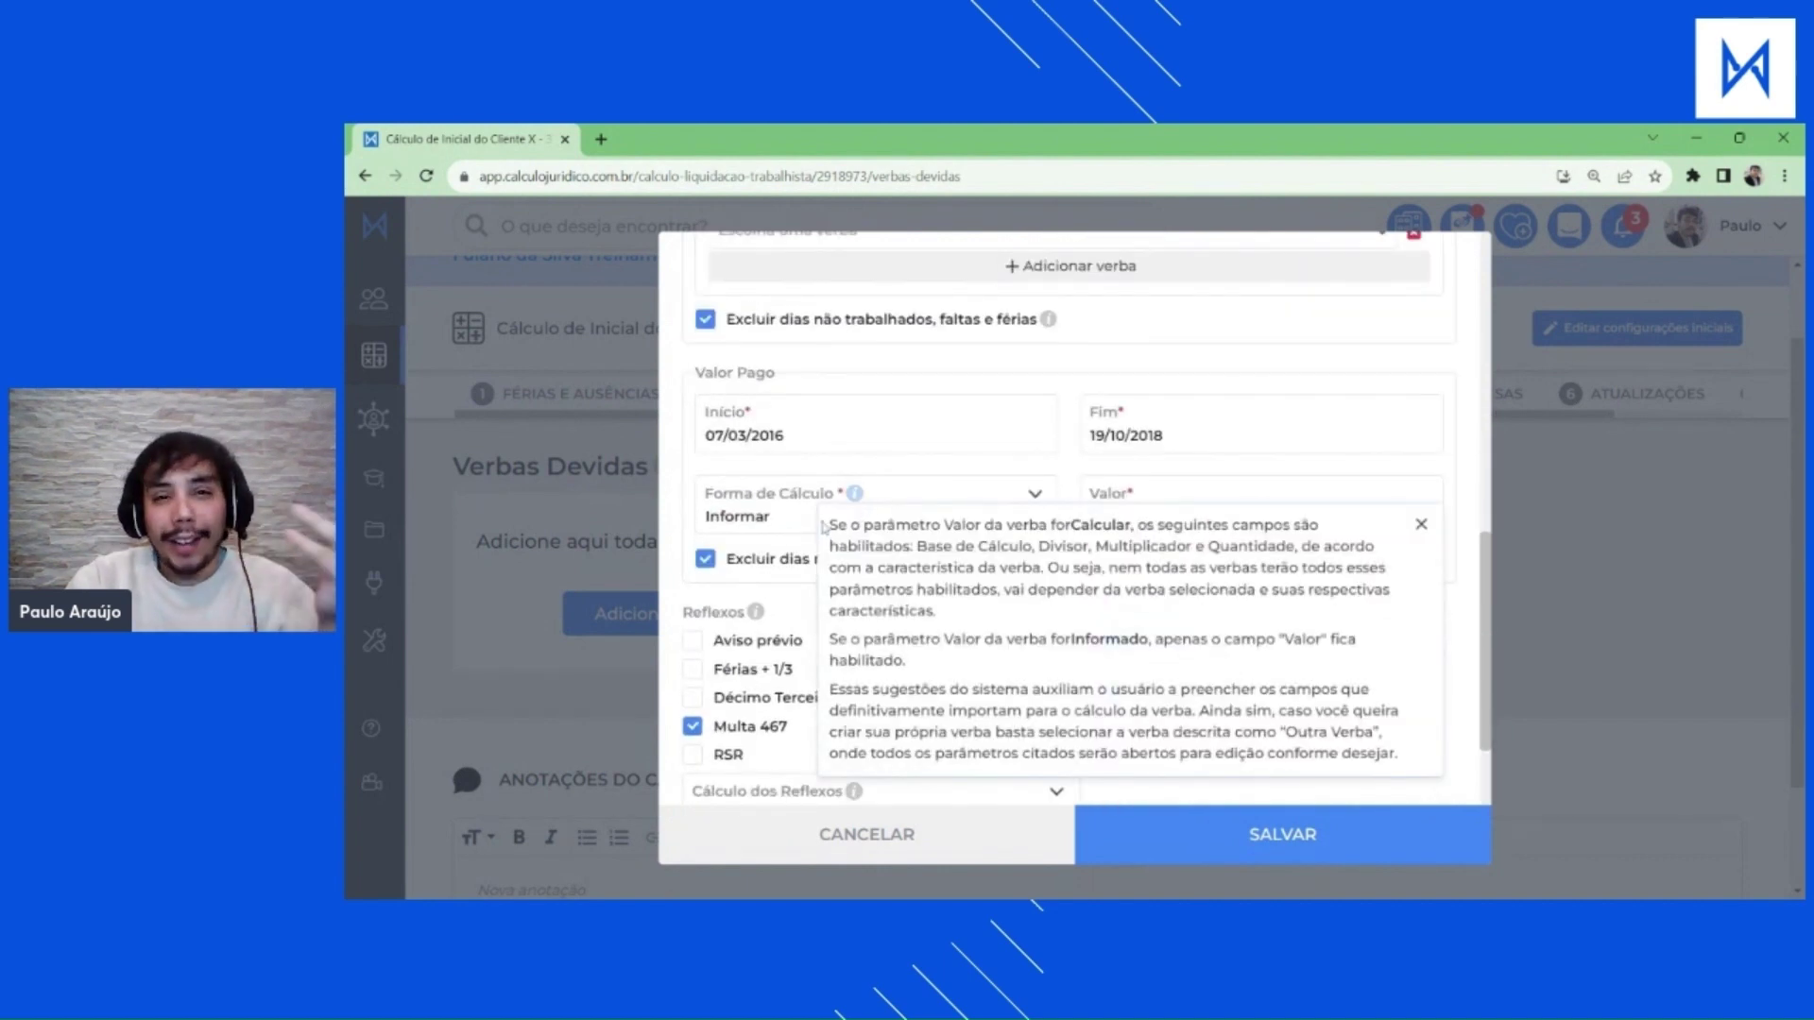
scroll(824, 525, down, 2)
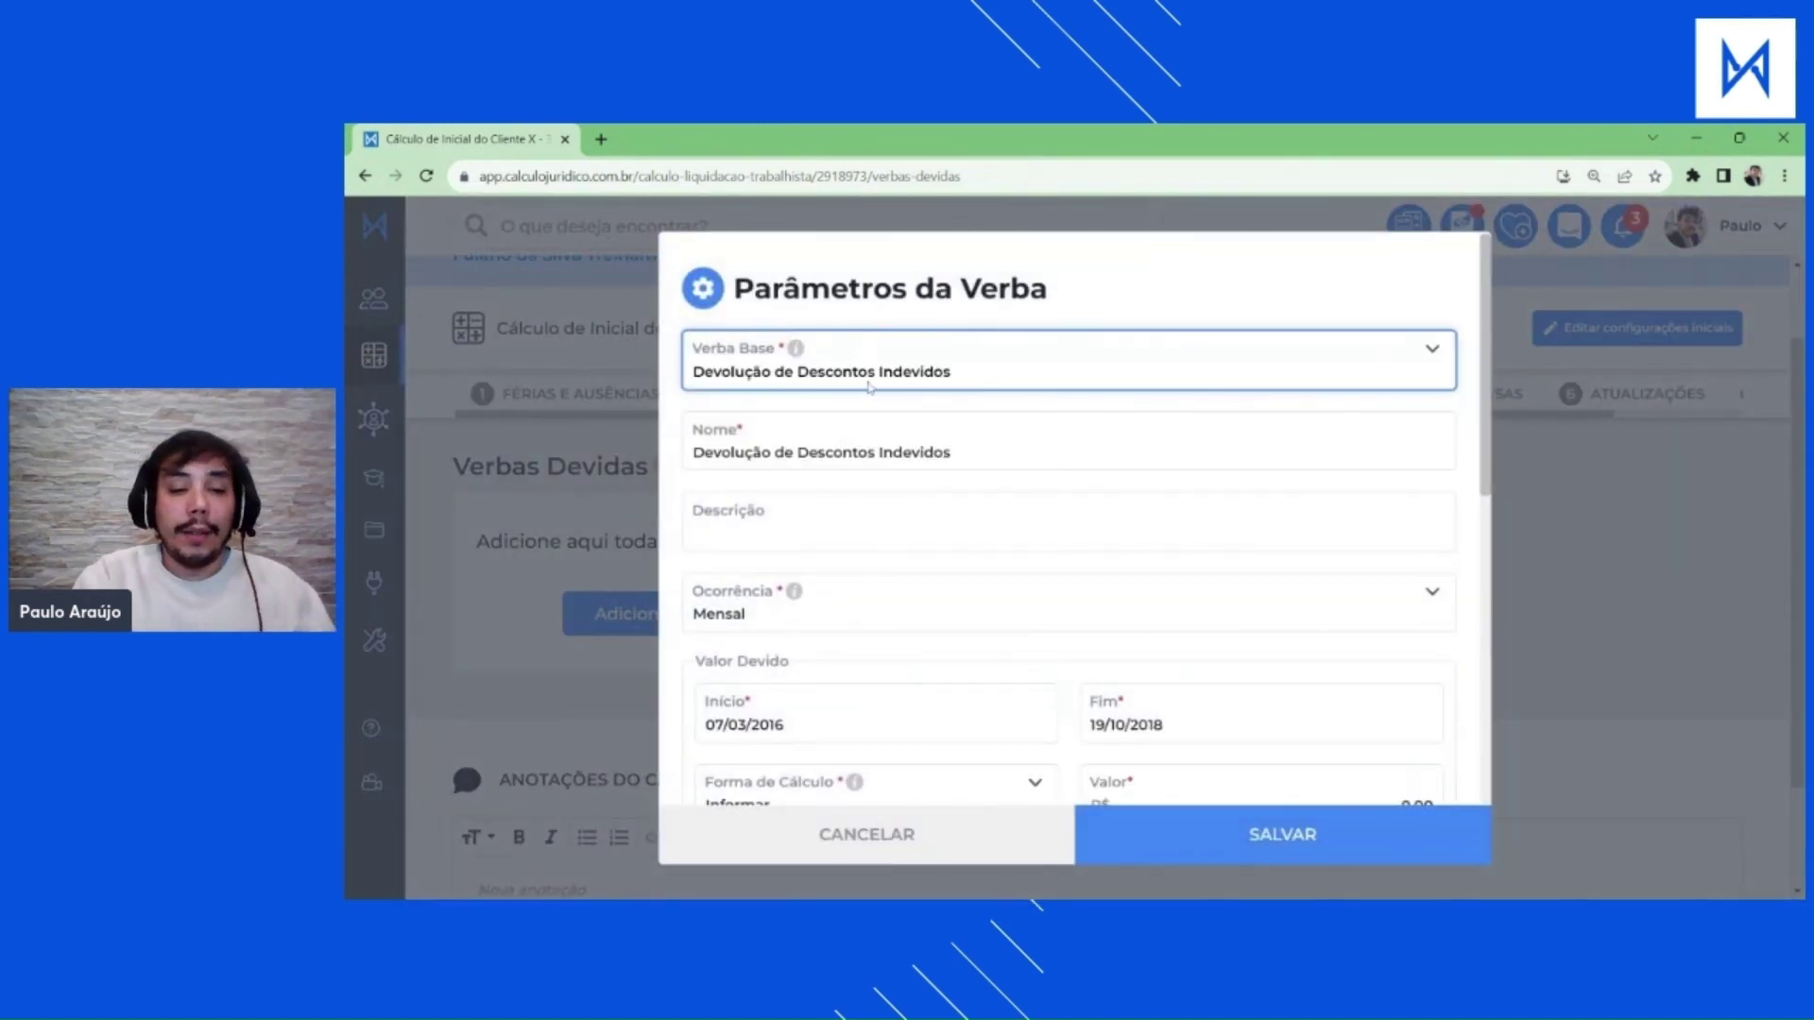
Set the new verba's Verba Base to Décimo Terceiro Salário.
key(Down)
key(Down)
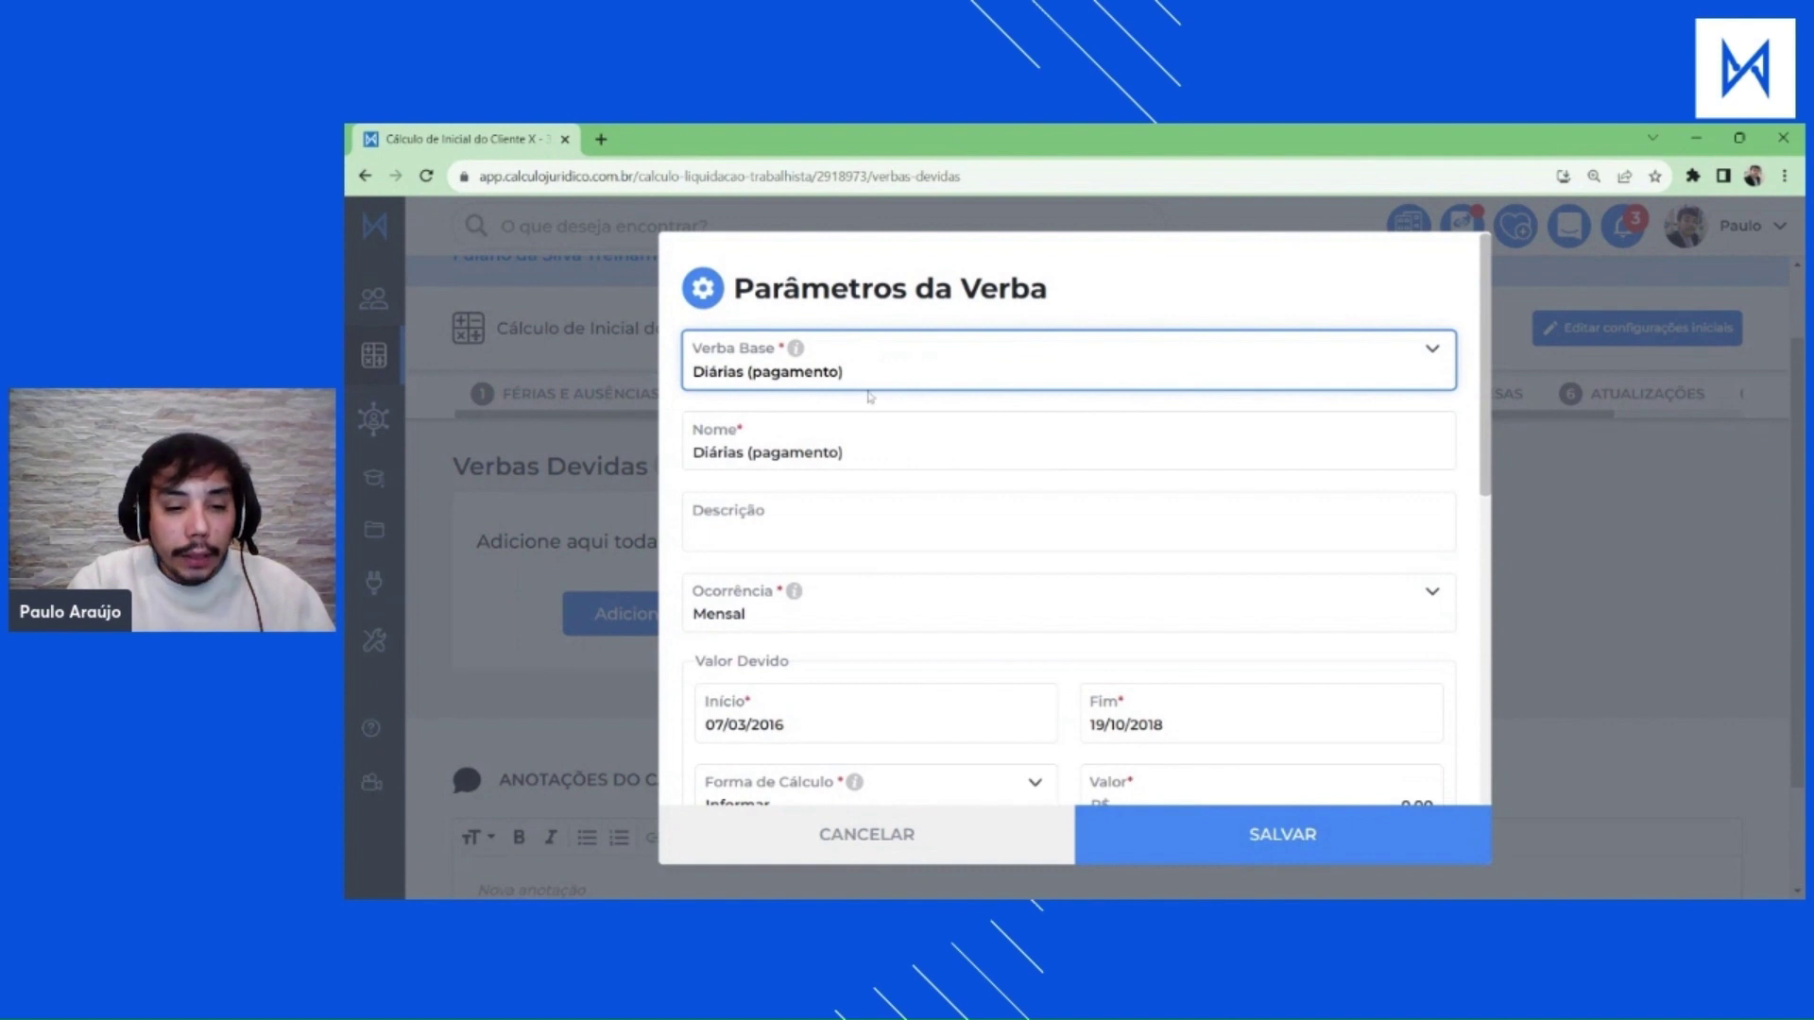
key(Down)
click(936, 488)
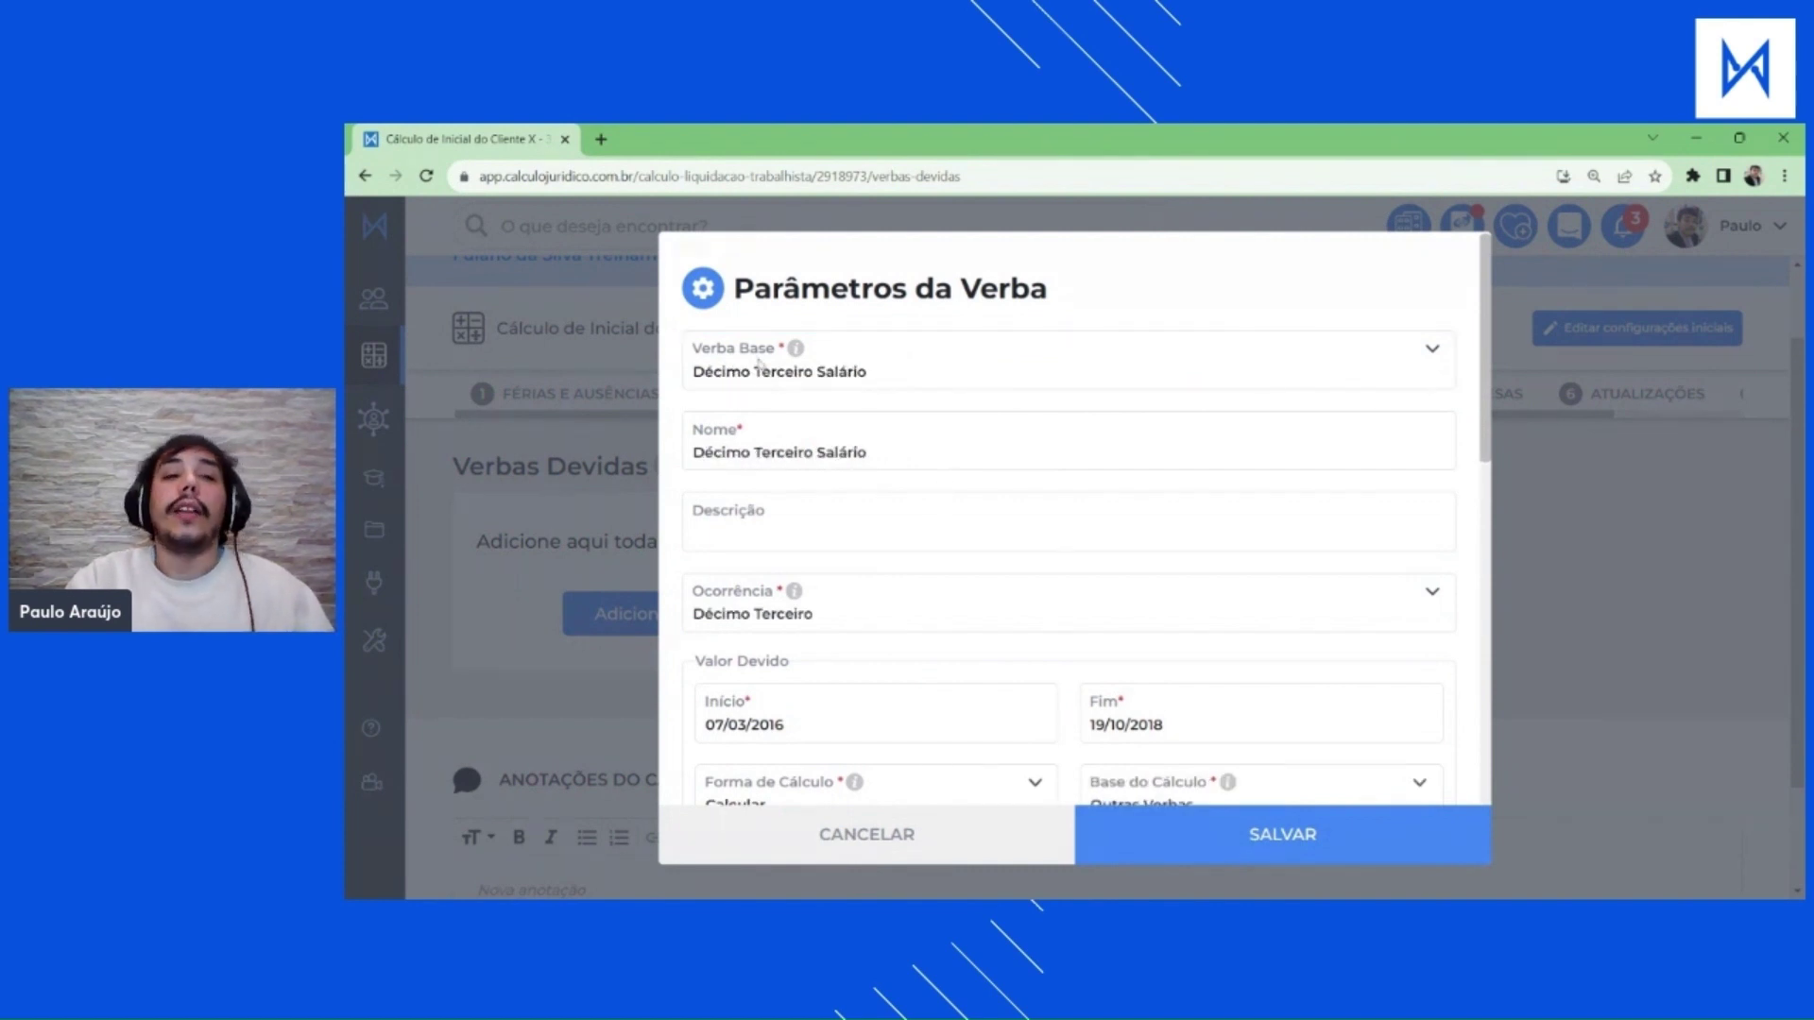
Review the Nome, Ocorrência and remaining parameters of Décimo Terceiro Salário.
drag(866, 453, 725, 452)
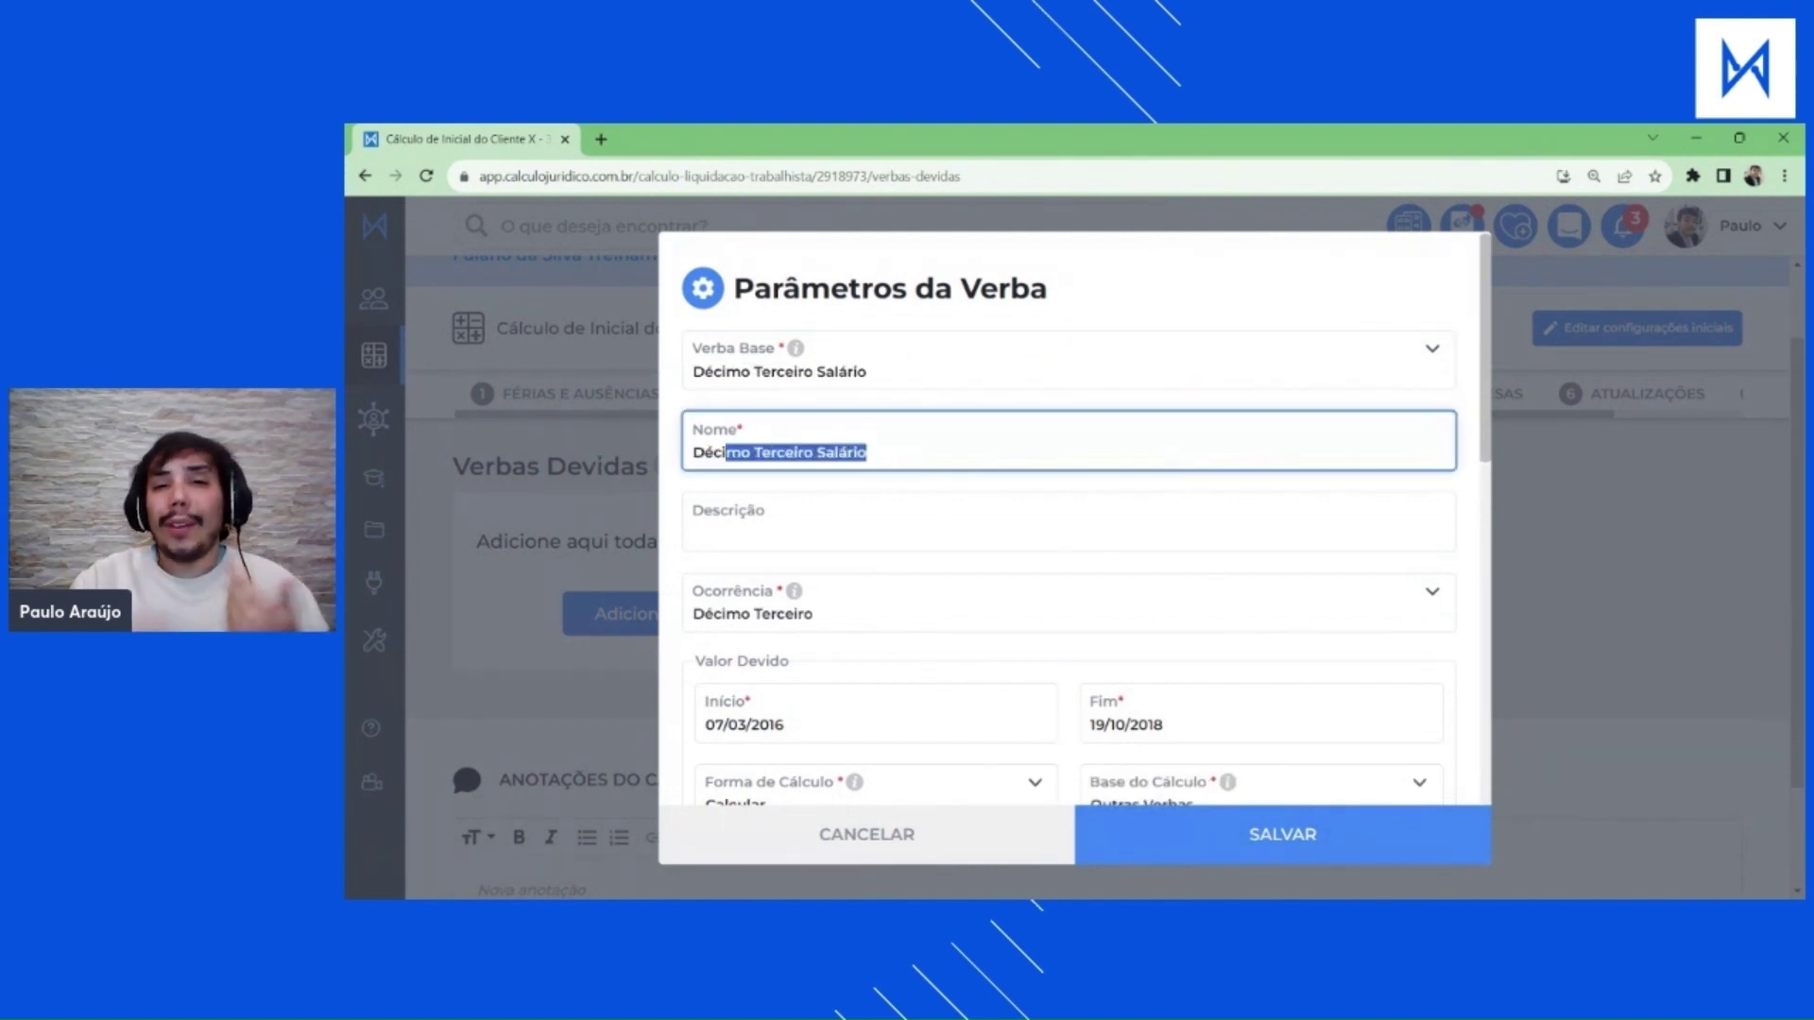
click(822, 405)
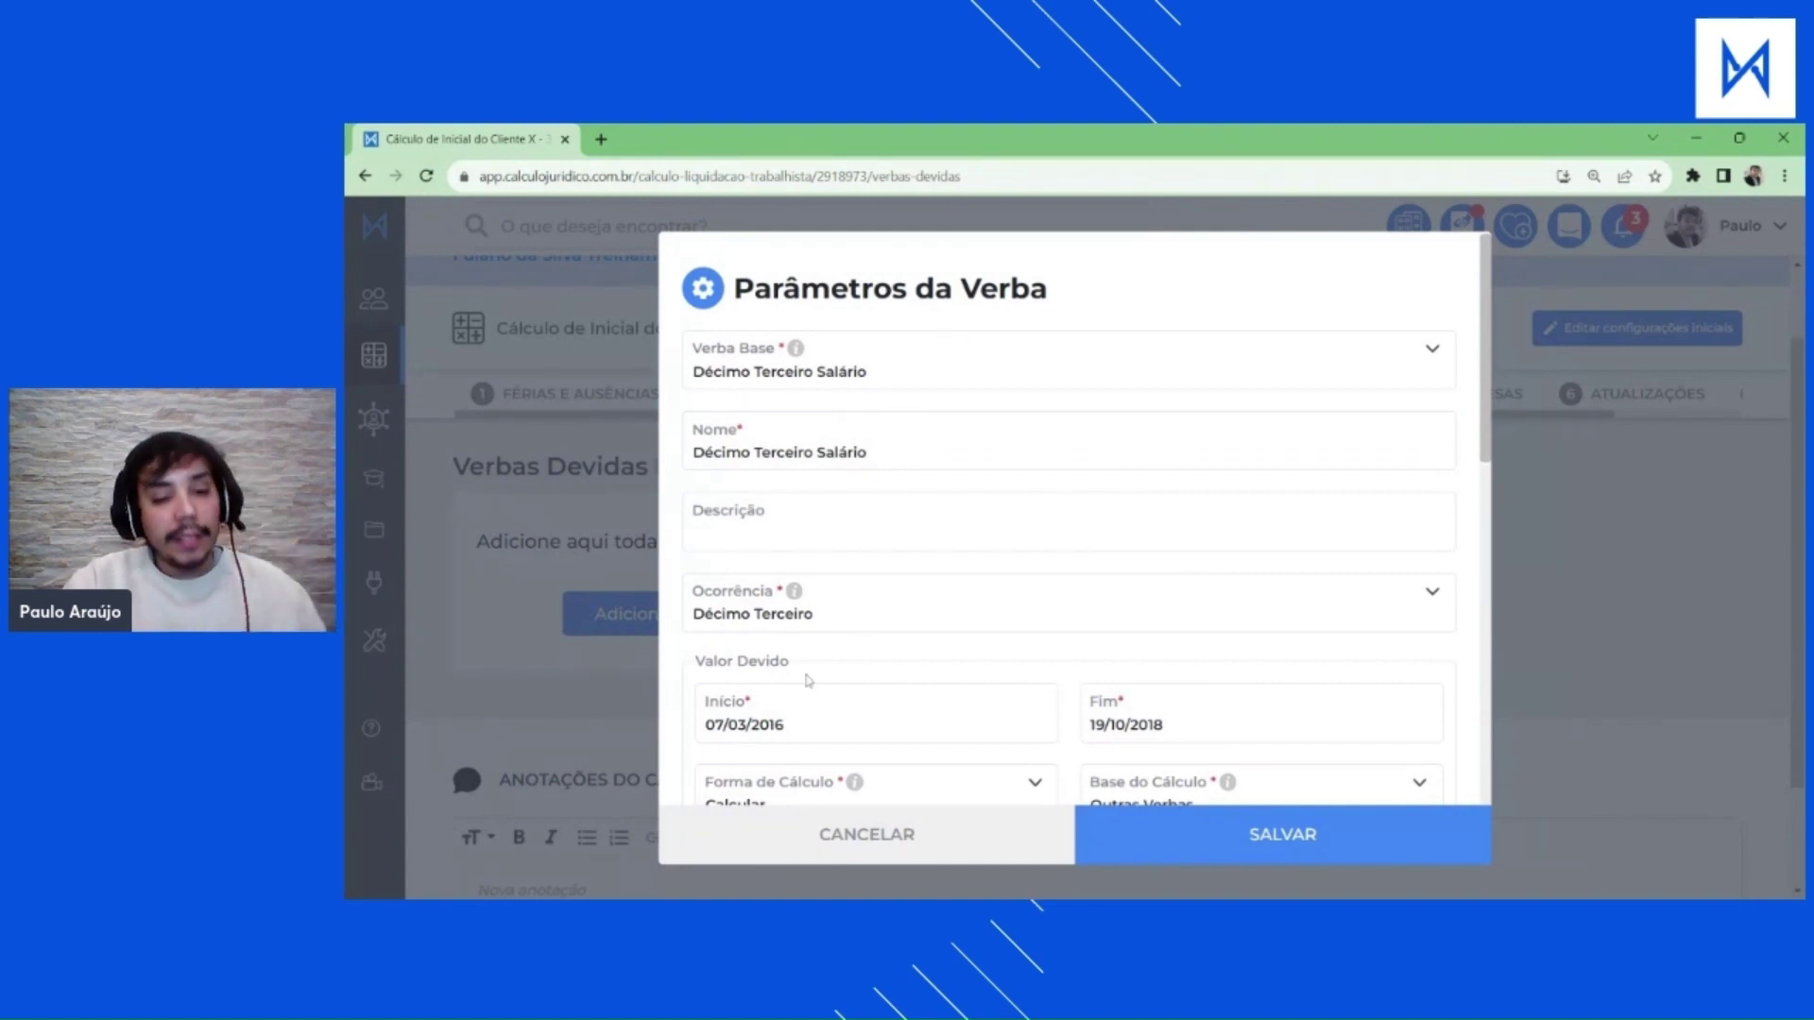
scroll(810, 680, down, 1)
scroll(853, 556, up, 1)
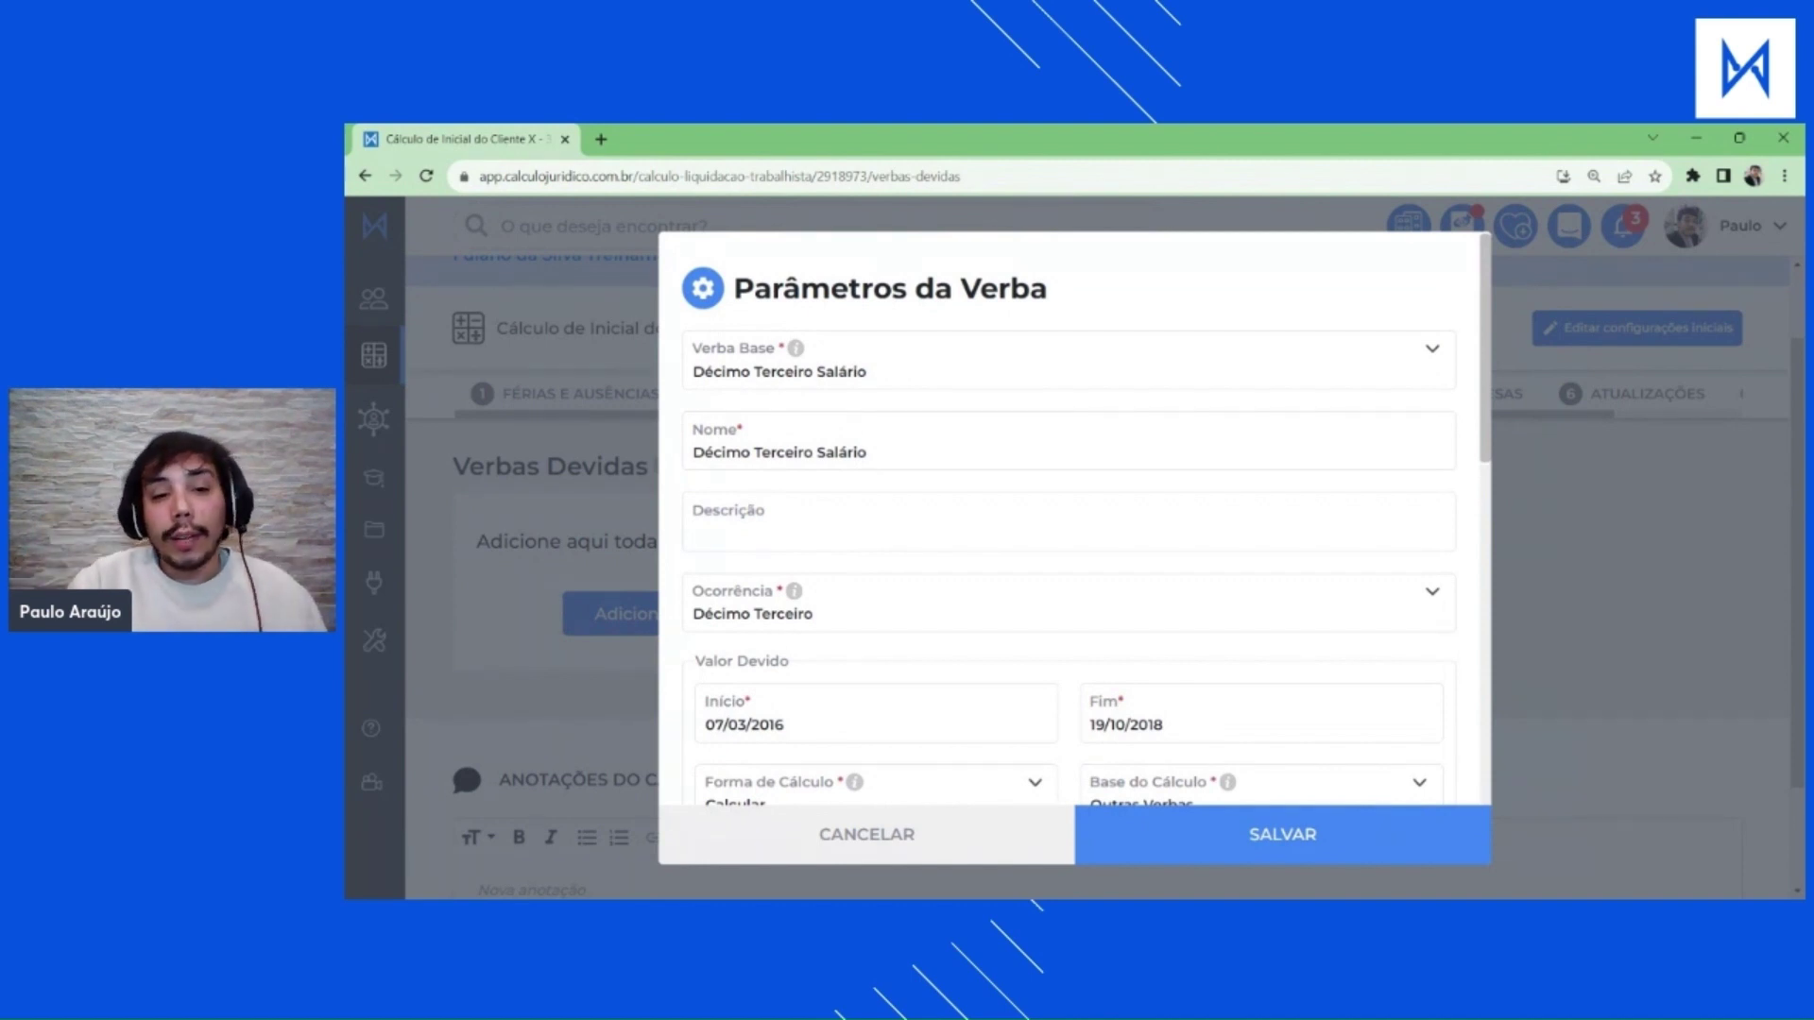
Rename the verba as 13º Proporcional (TRCT).
drag(866, 453, 686, 456)
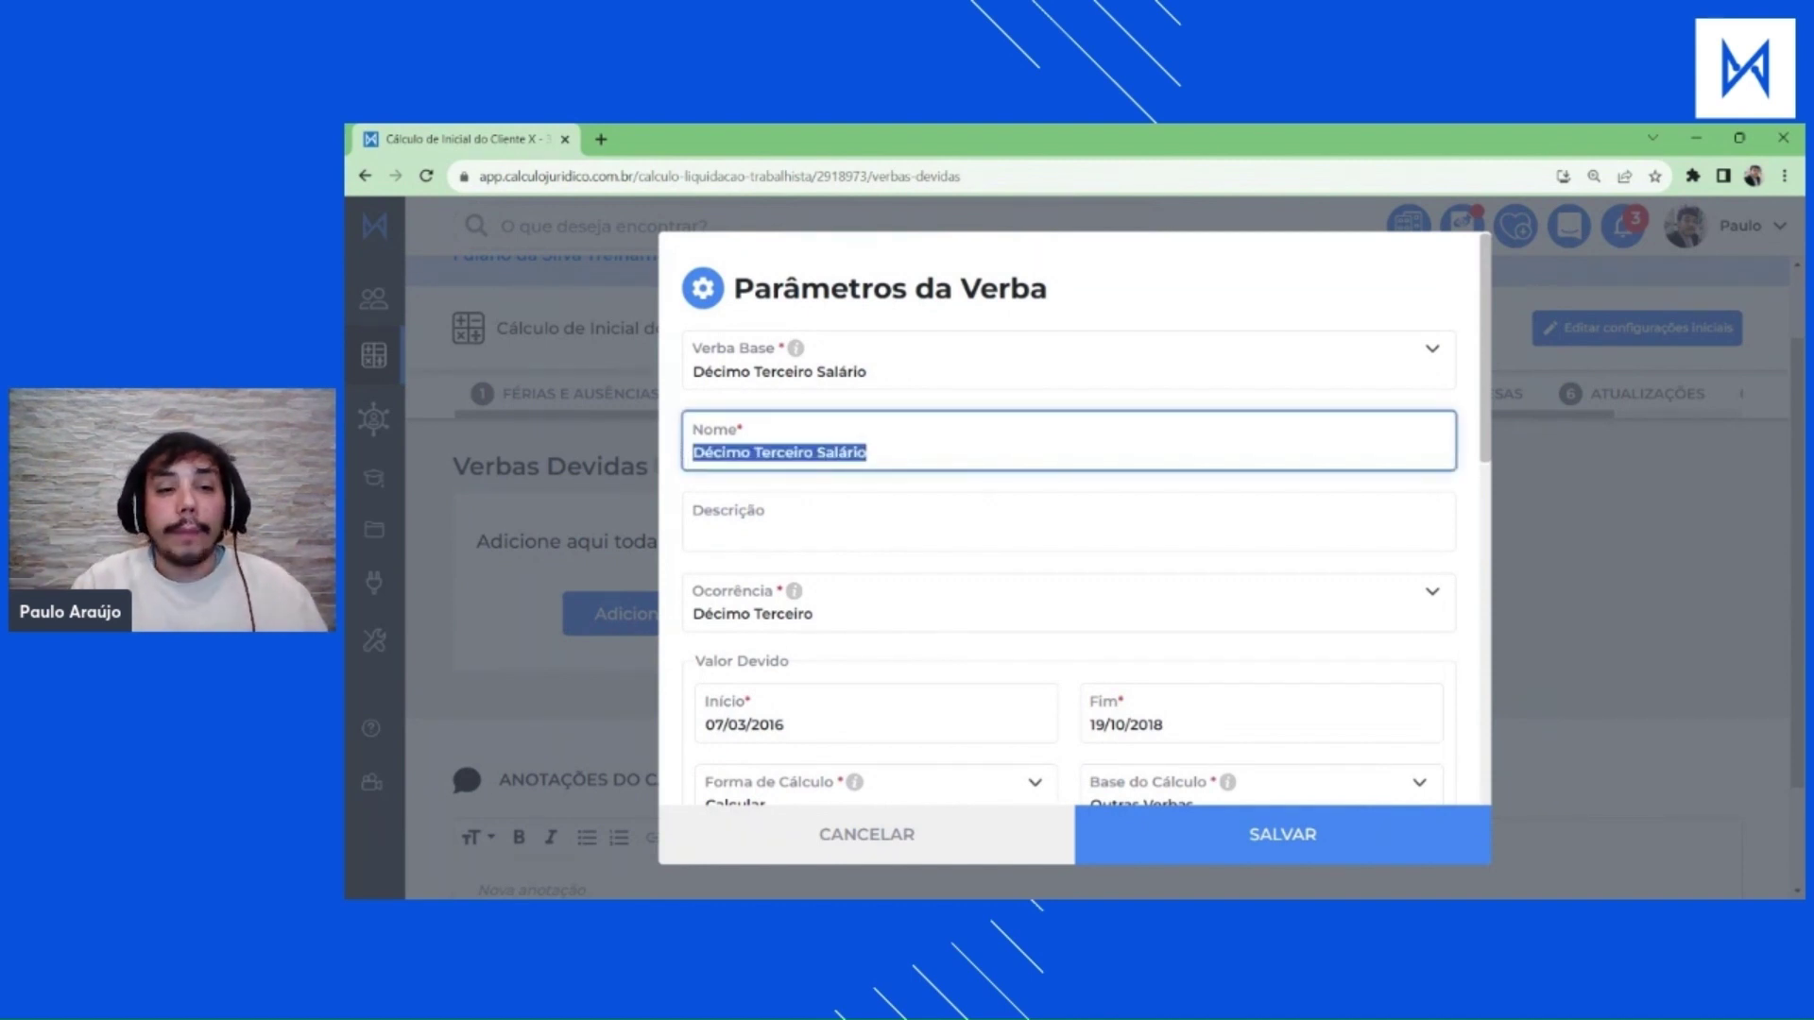
text(13º P)
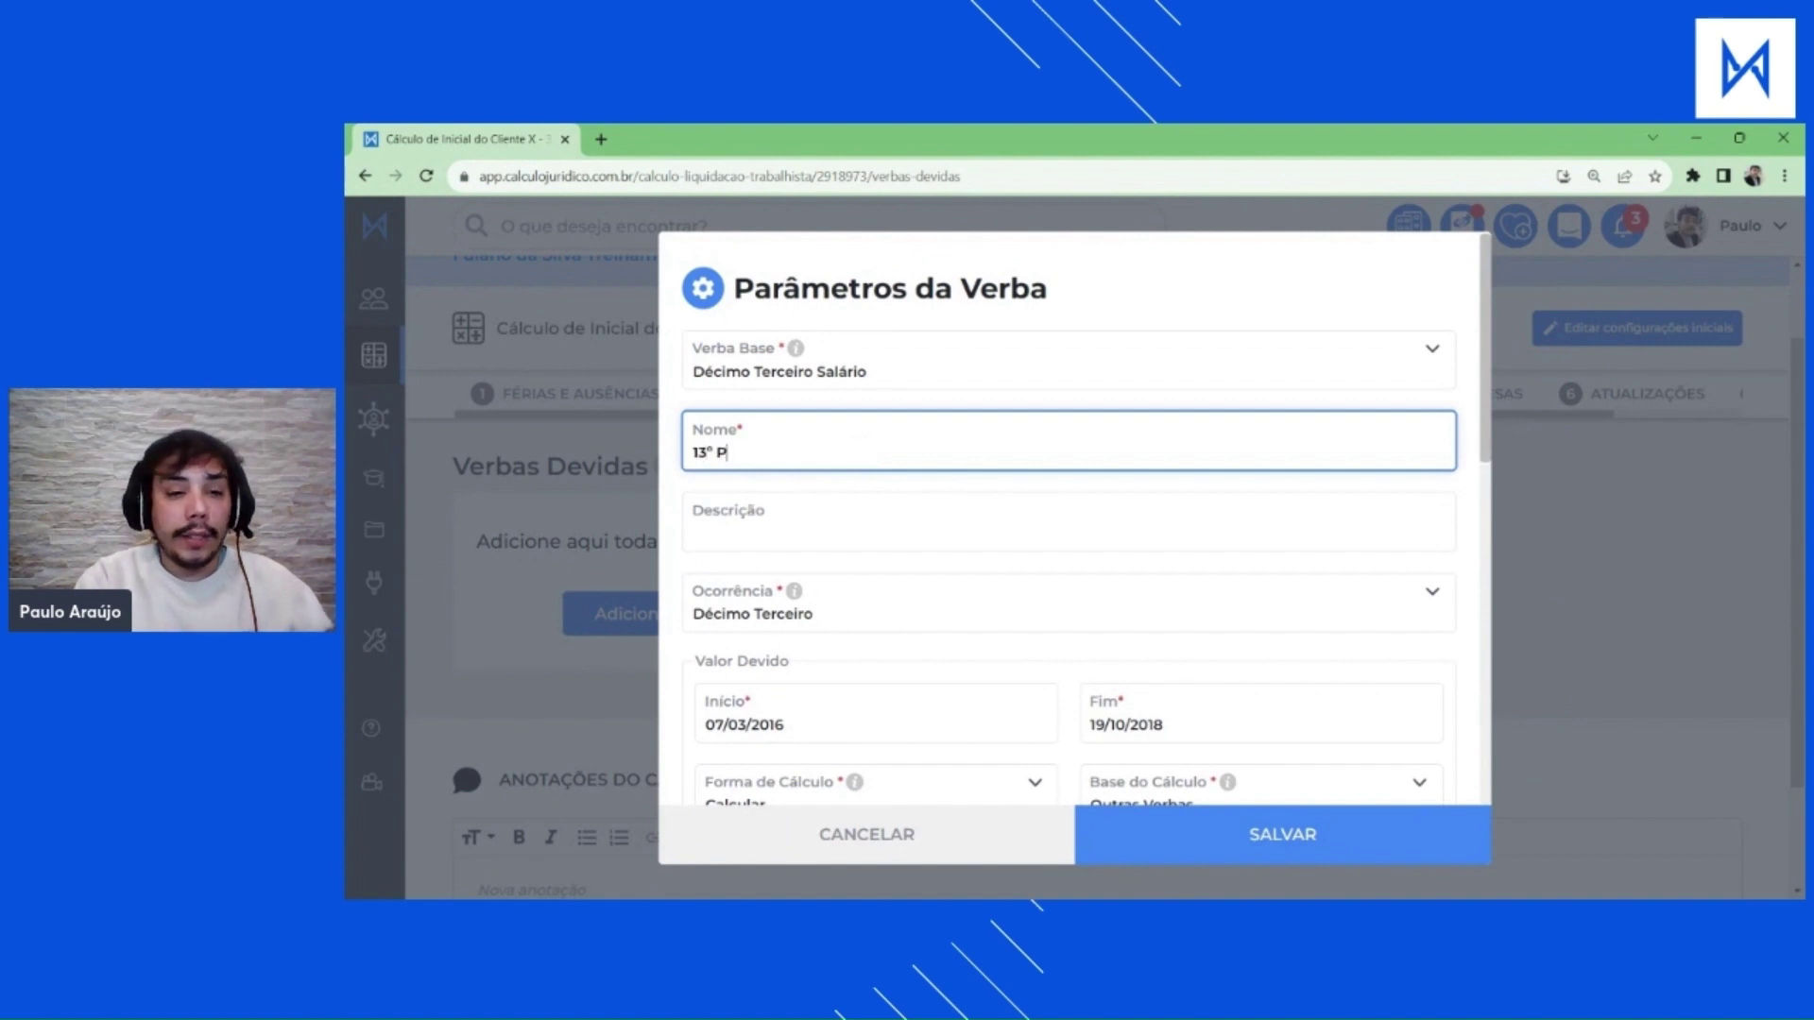
text(roporcional (TRCT))
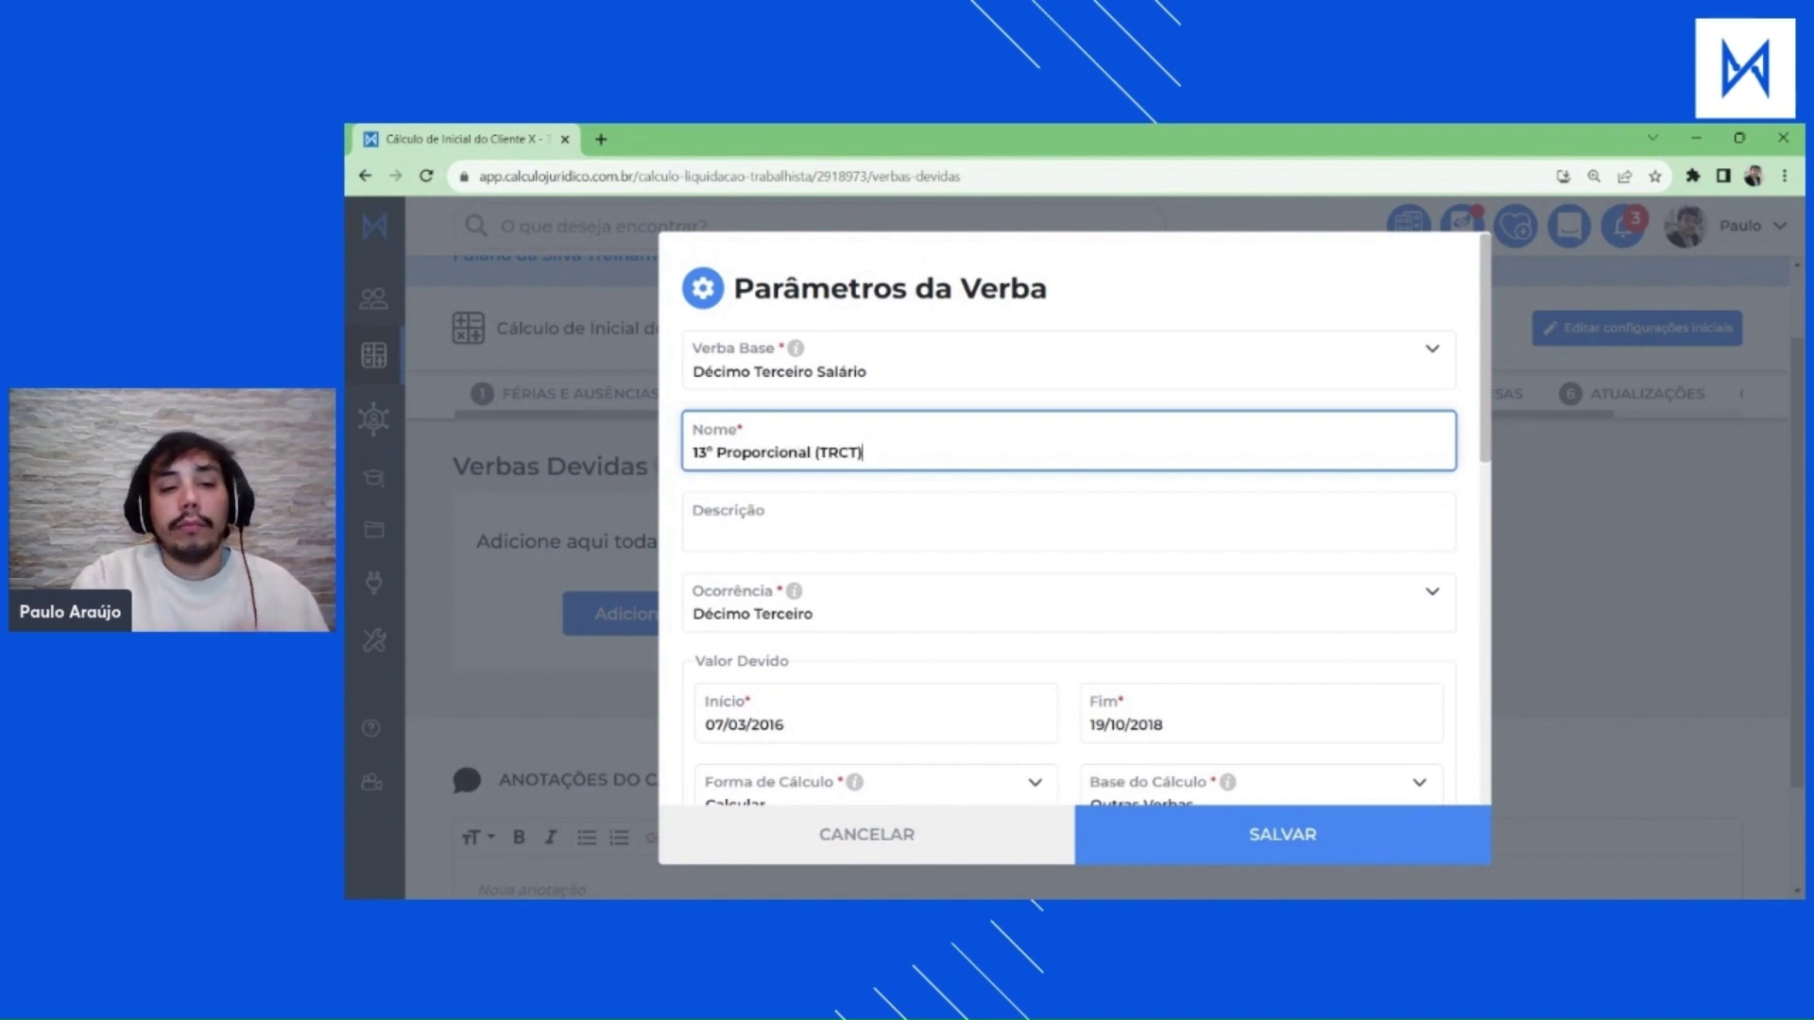
key(Tab)
click(970, 487)
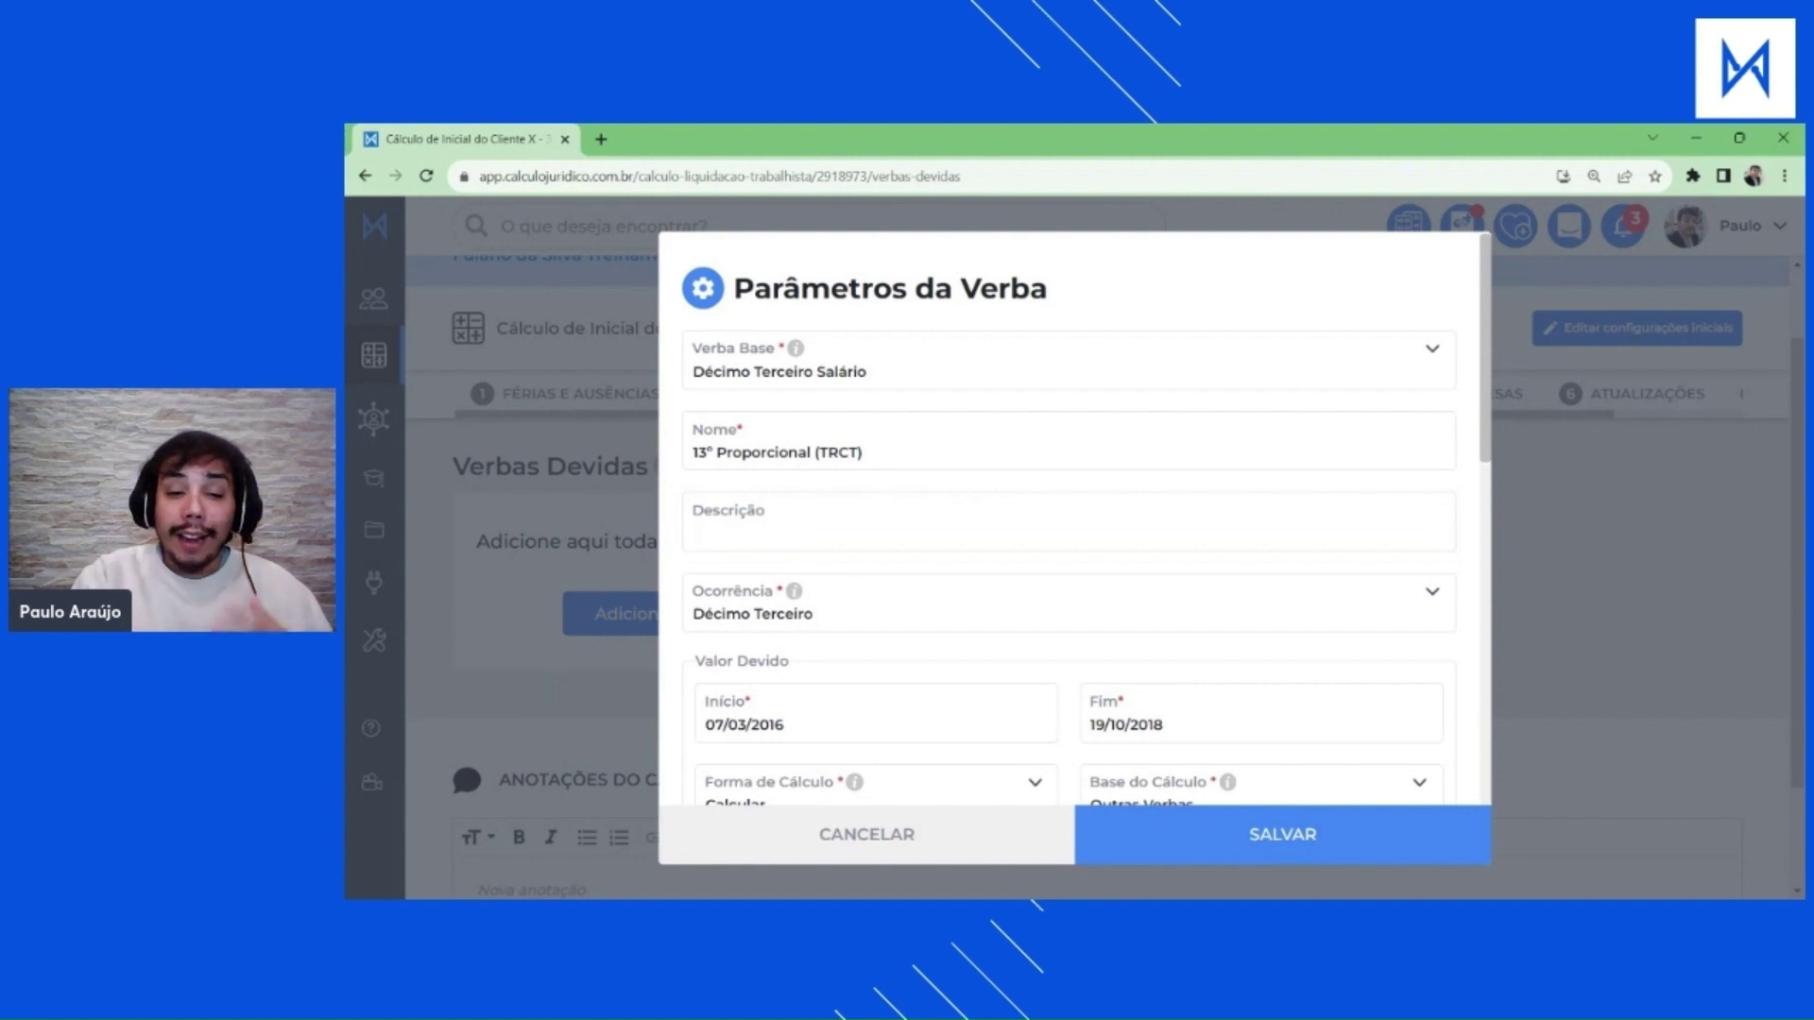
Compare the fields of the verba's Valor Devido section with those of its Valor Pago section.
scroll(854, 514, down, 1)
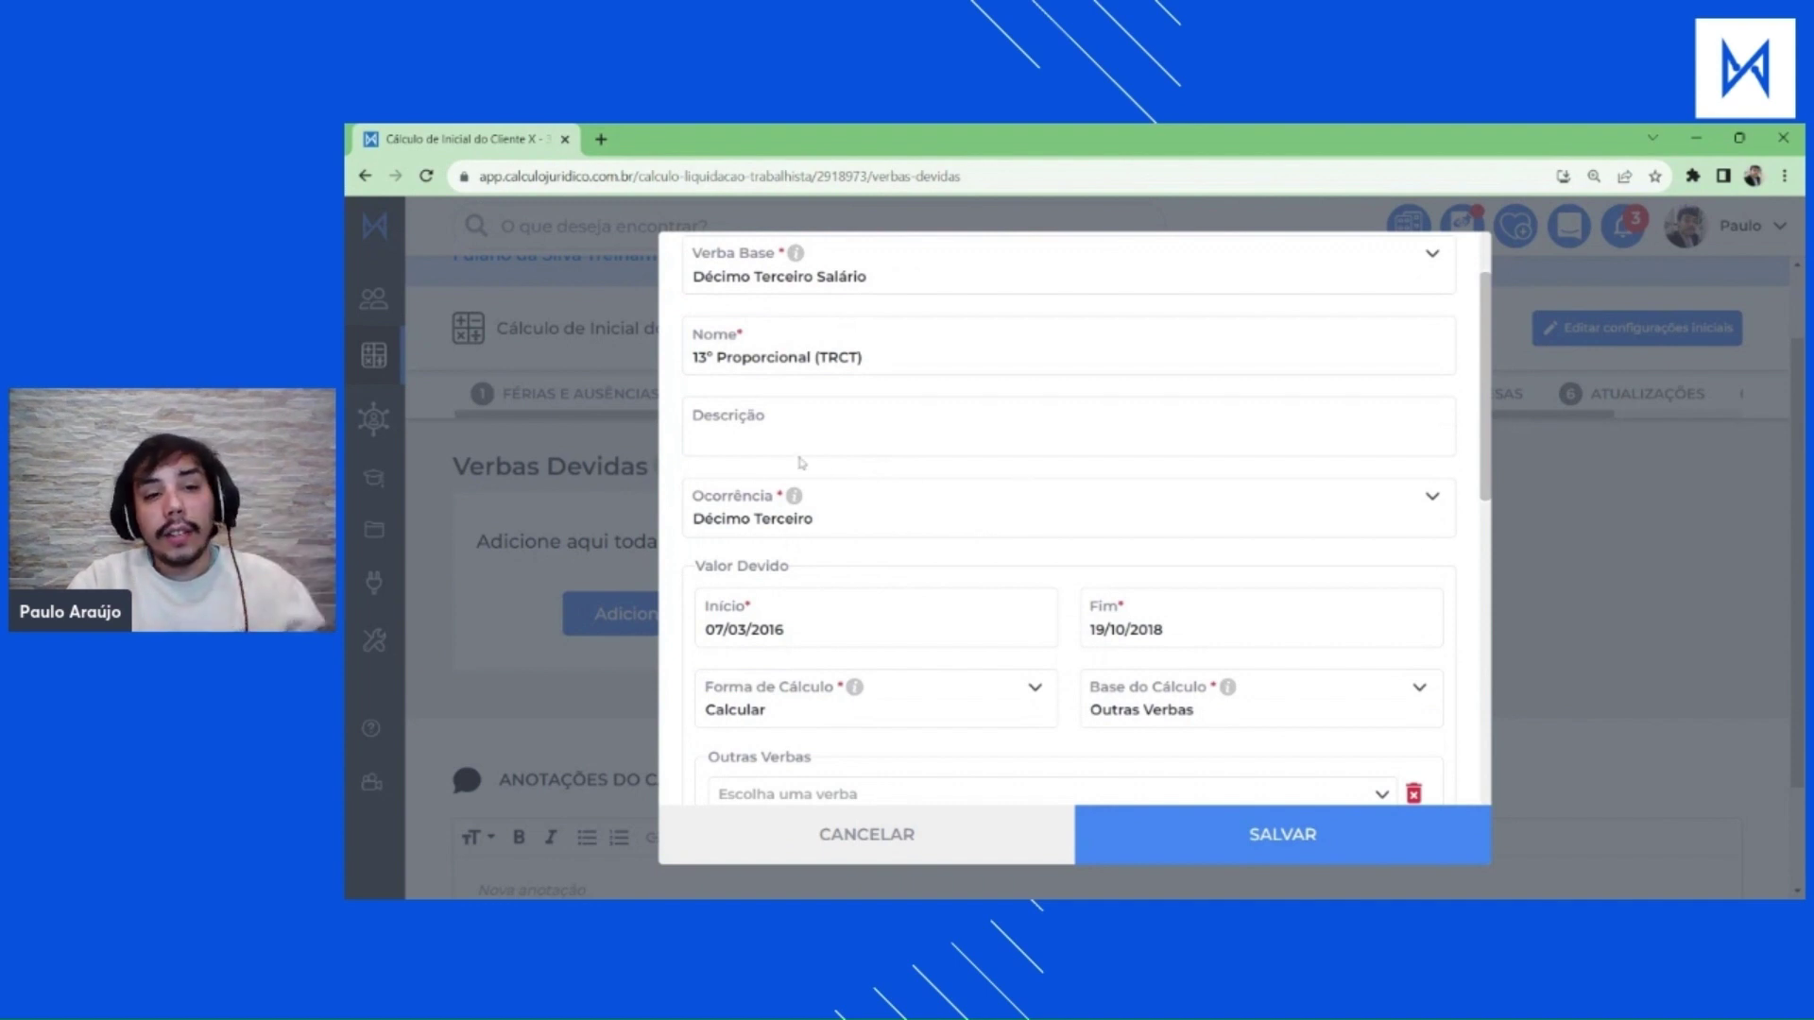
scroll(802, 463, down, 1)
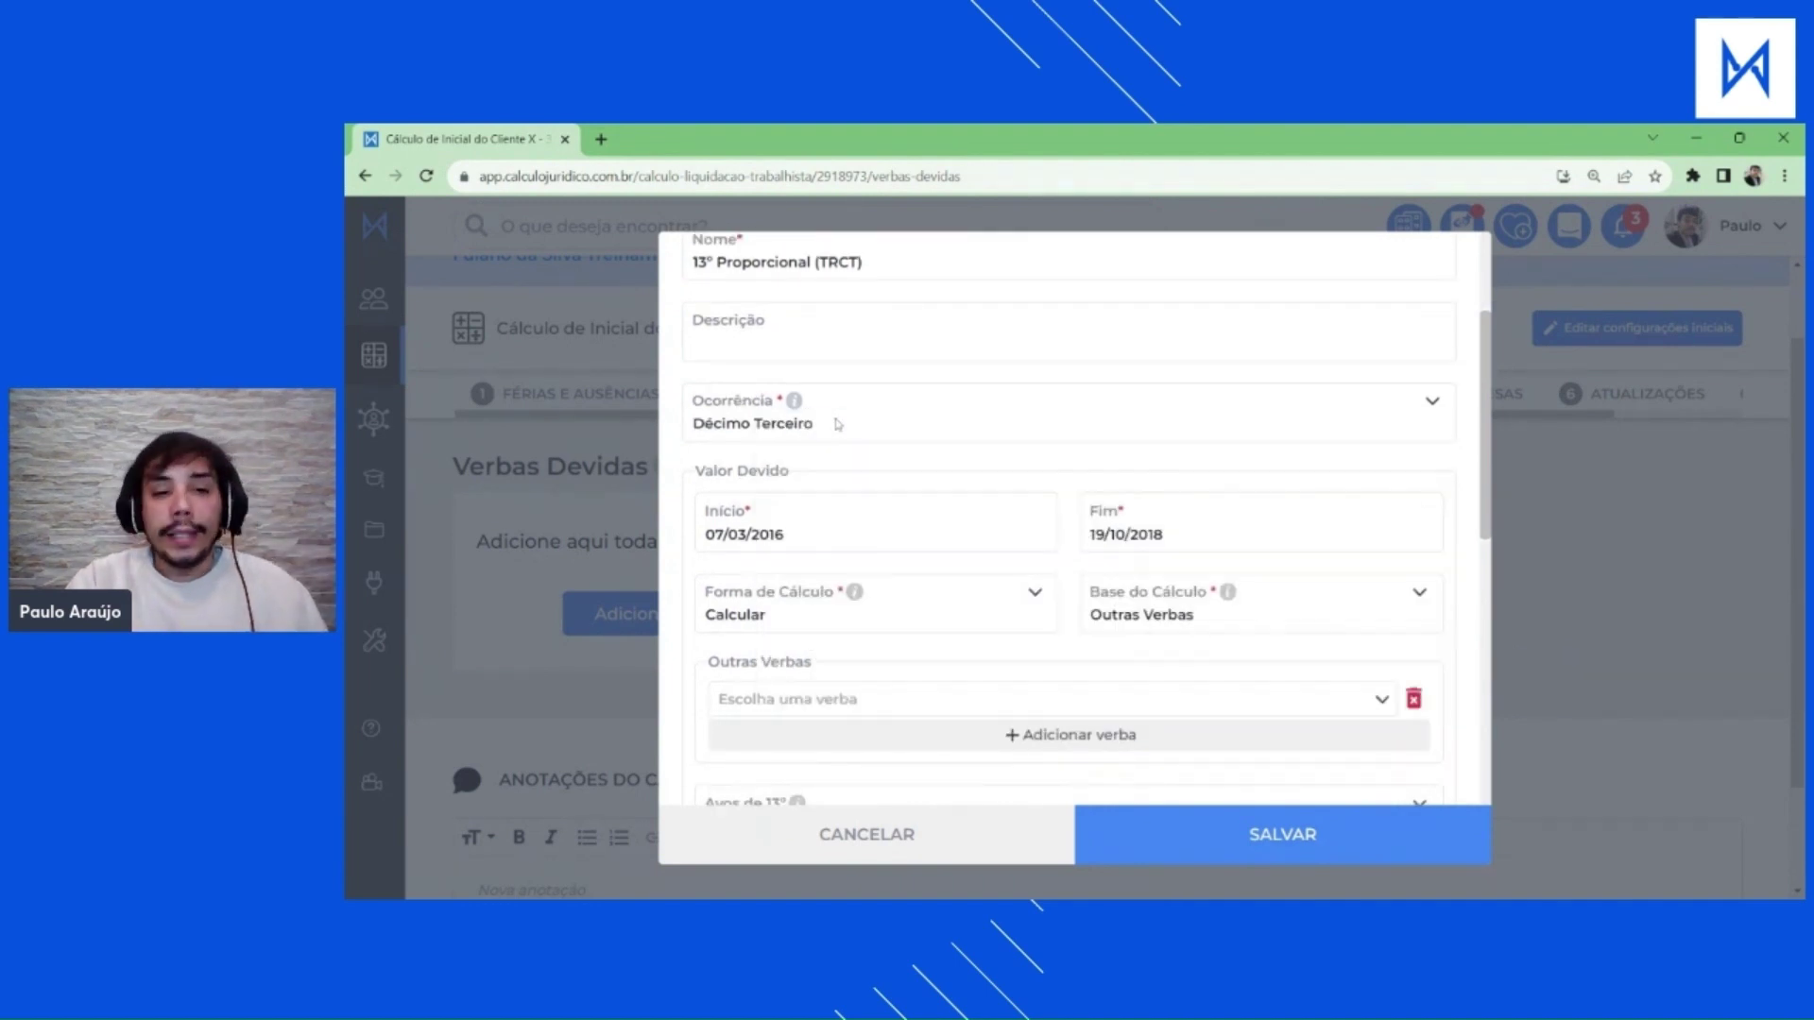
scroll(922, 439, down, 1)
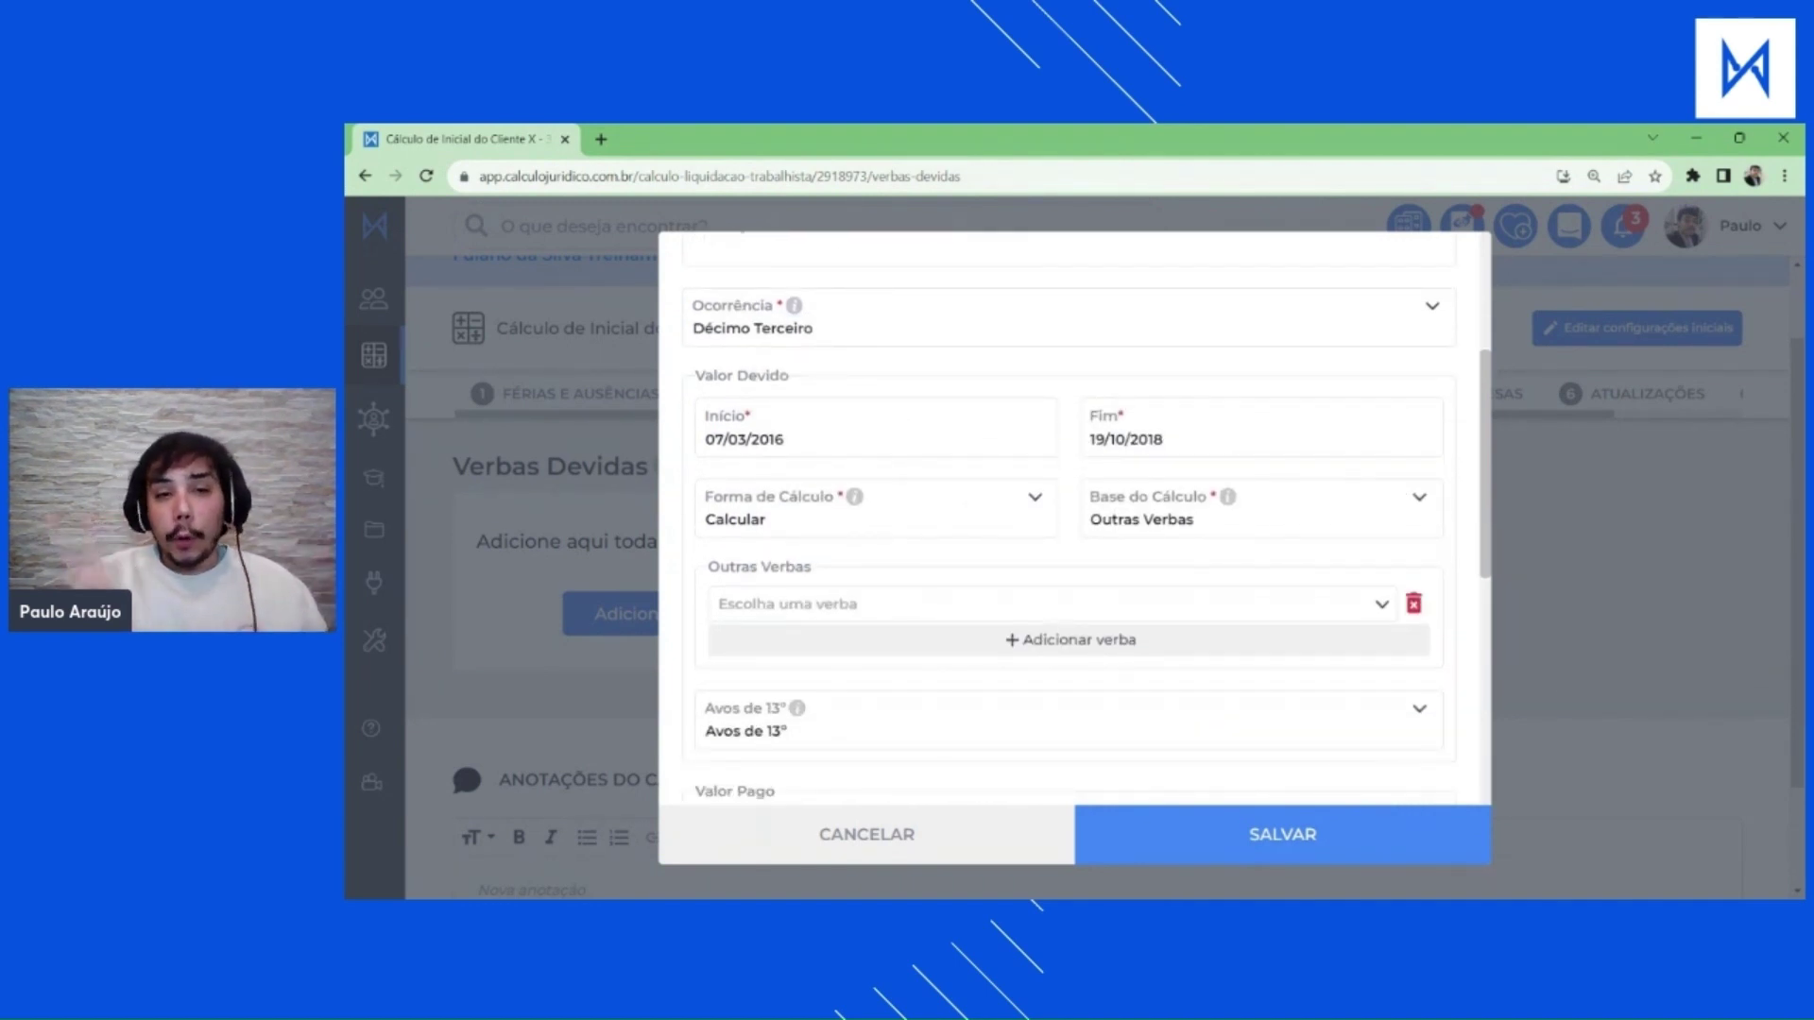
drag(696, 375, 780, 376)
scroll(810, 523, down, 3)
drag(704, 505, 791, 510)
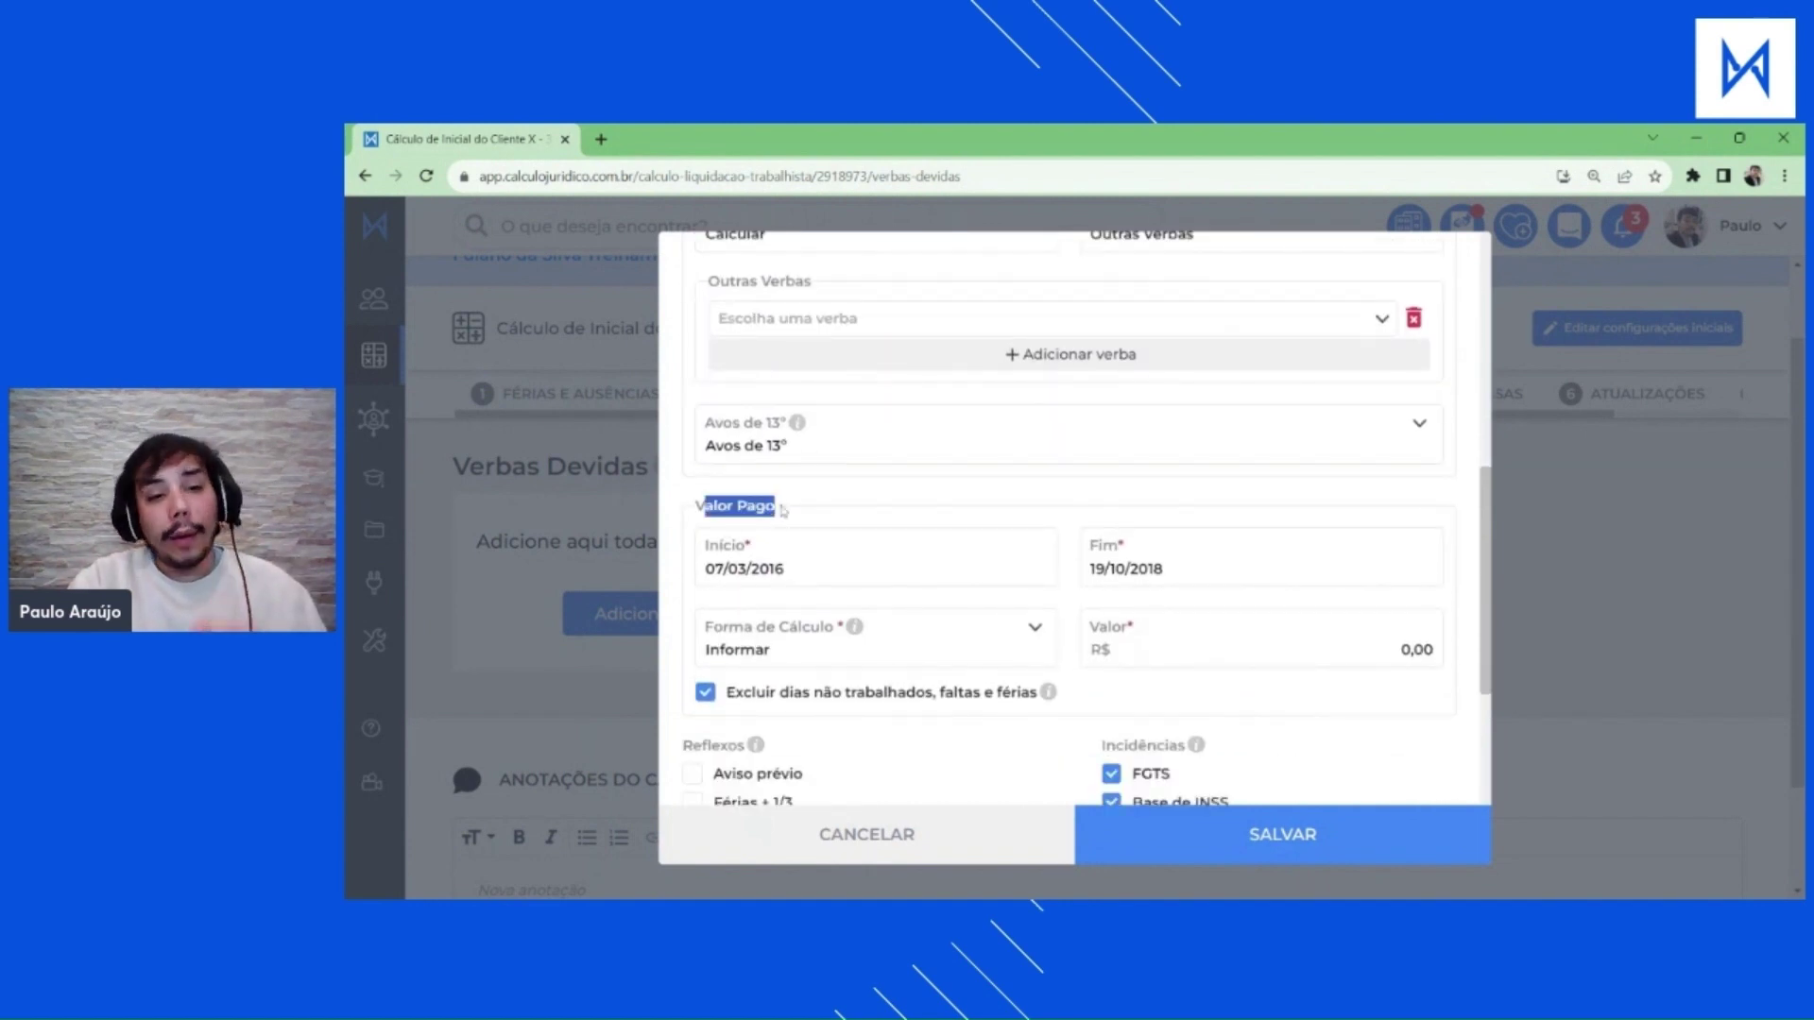
scroll(784, 511, up, 3)
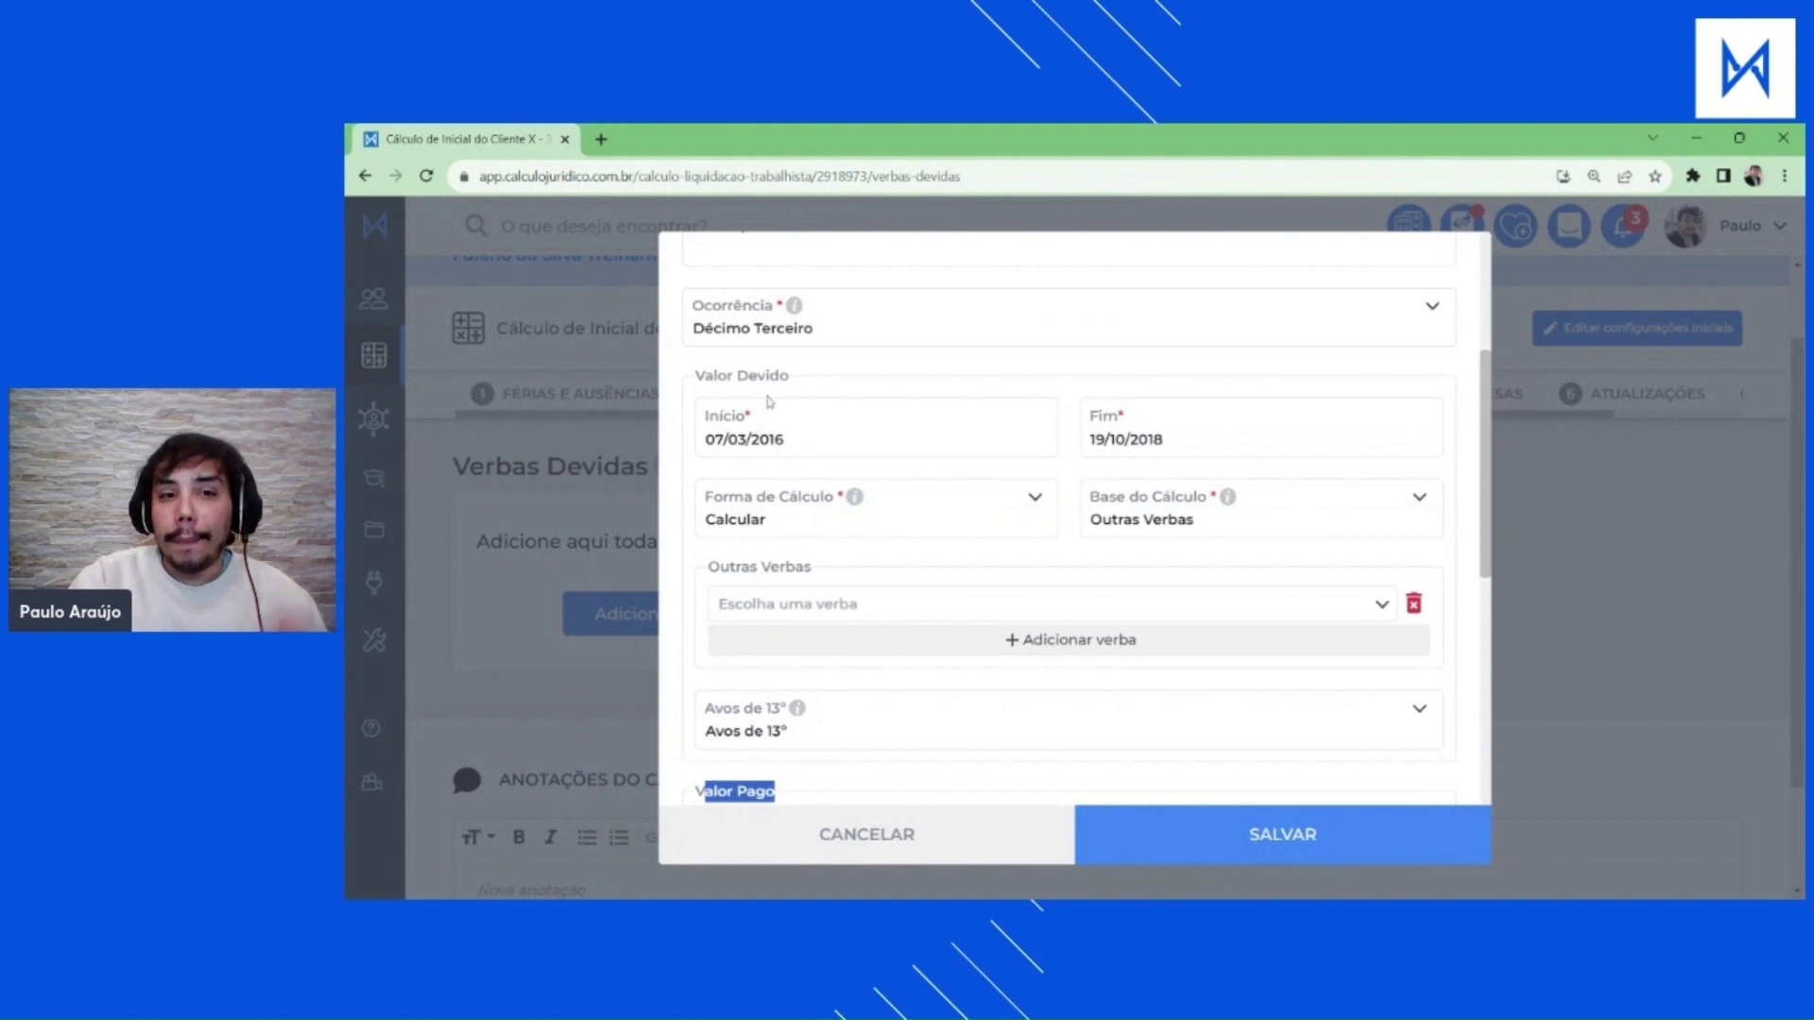
scroll(754, 393, down, 1)
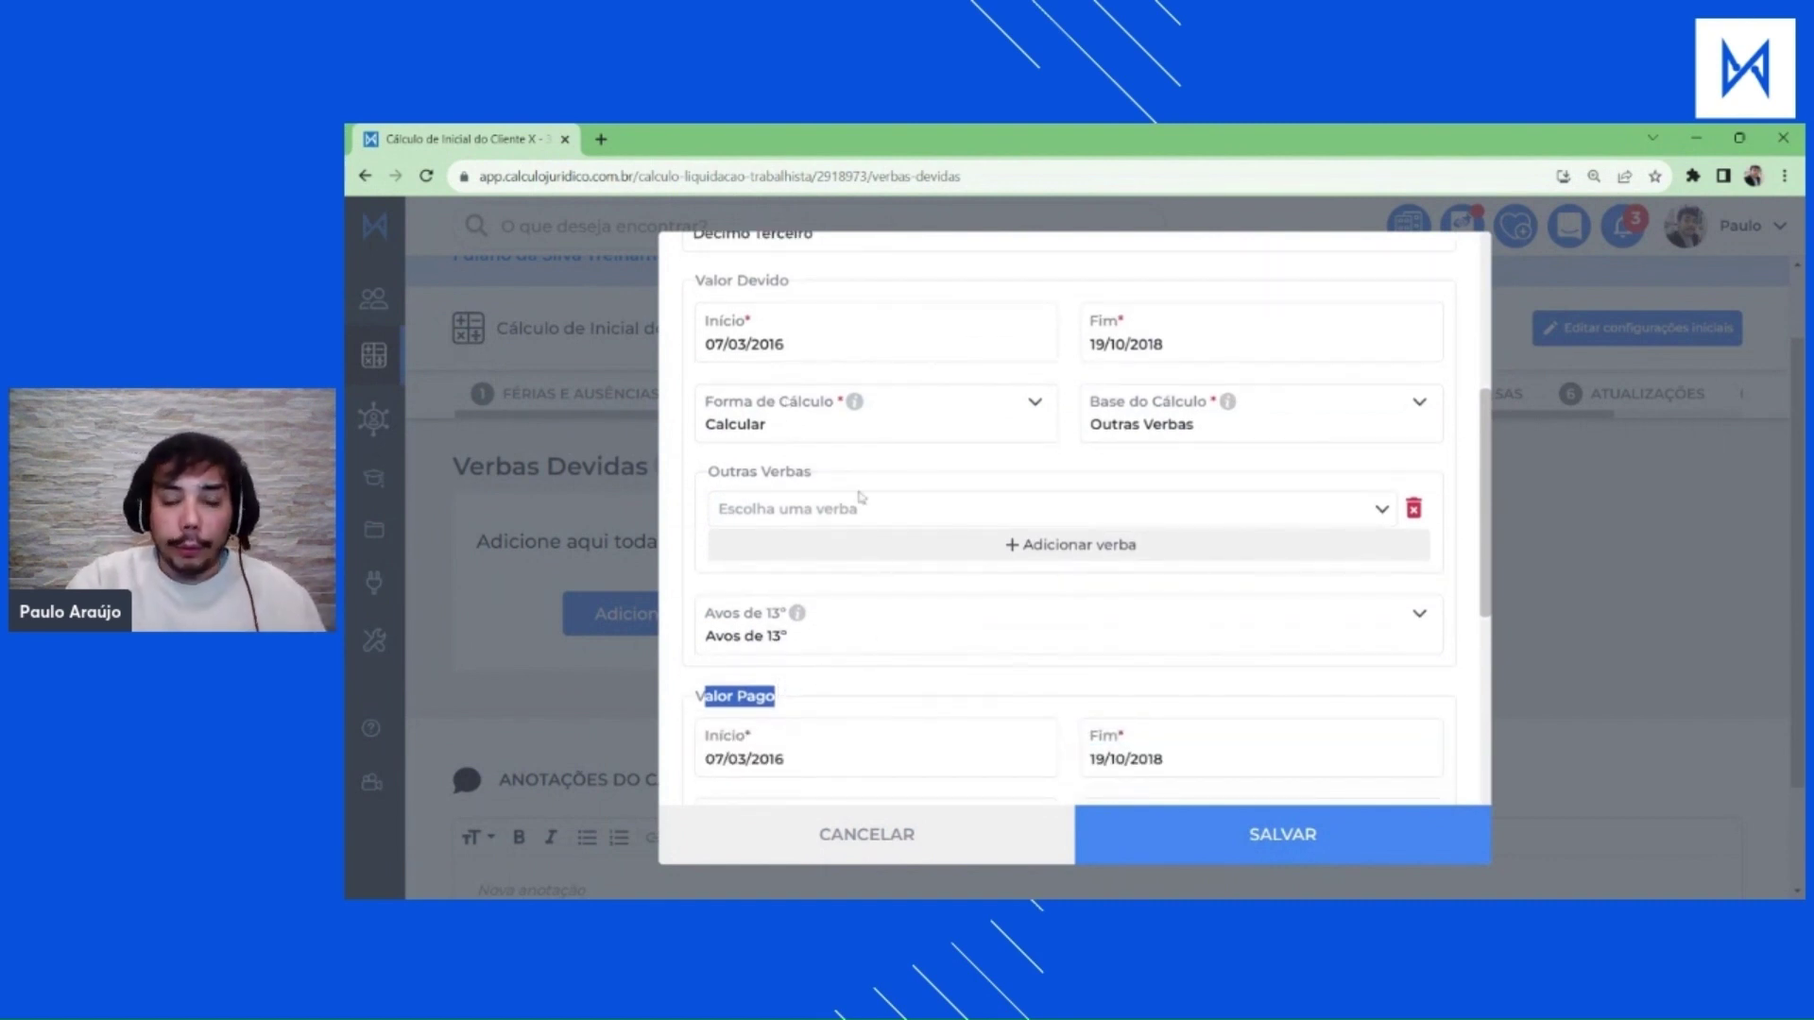
drag(739, 280, 780, 281)
click(915, 306)
scroll(1075, 519, up, 1)
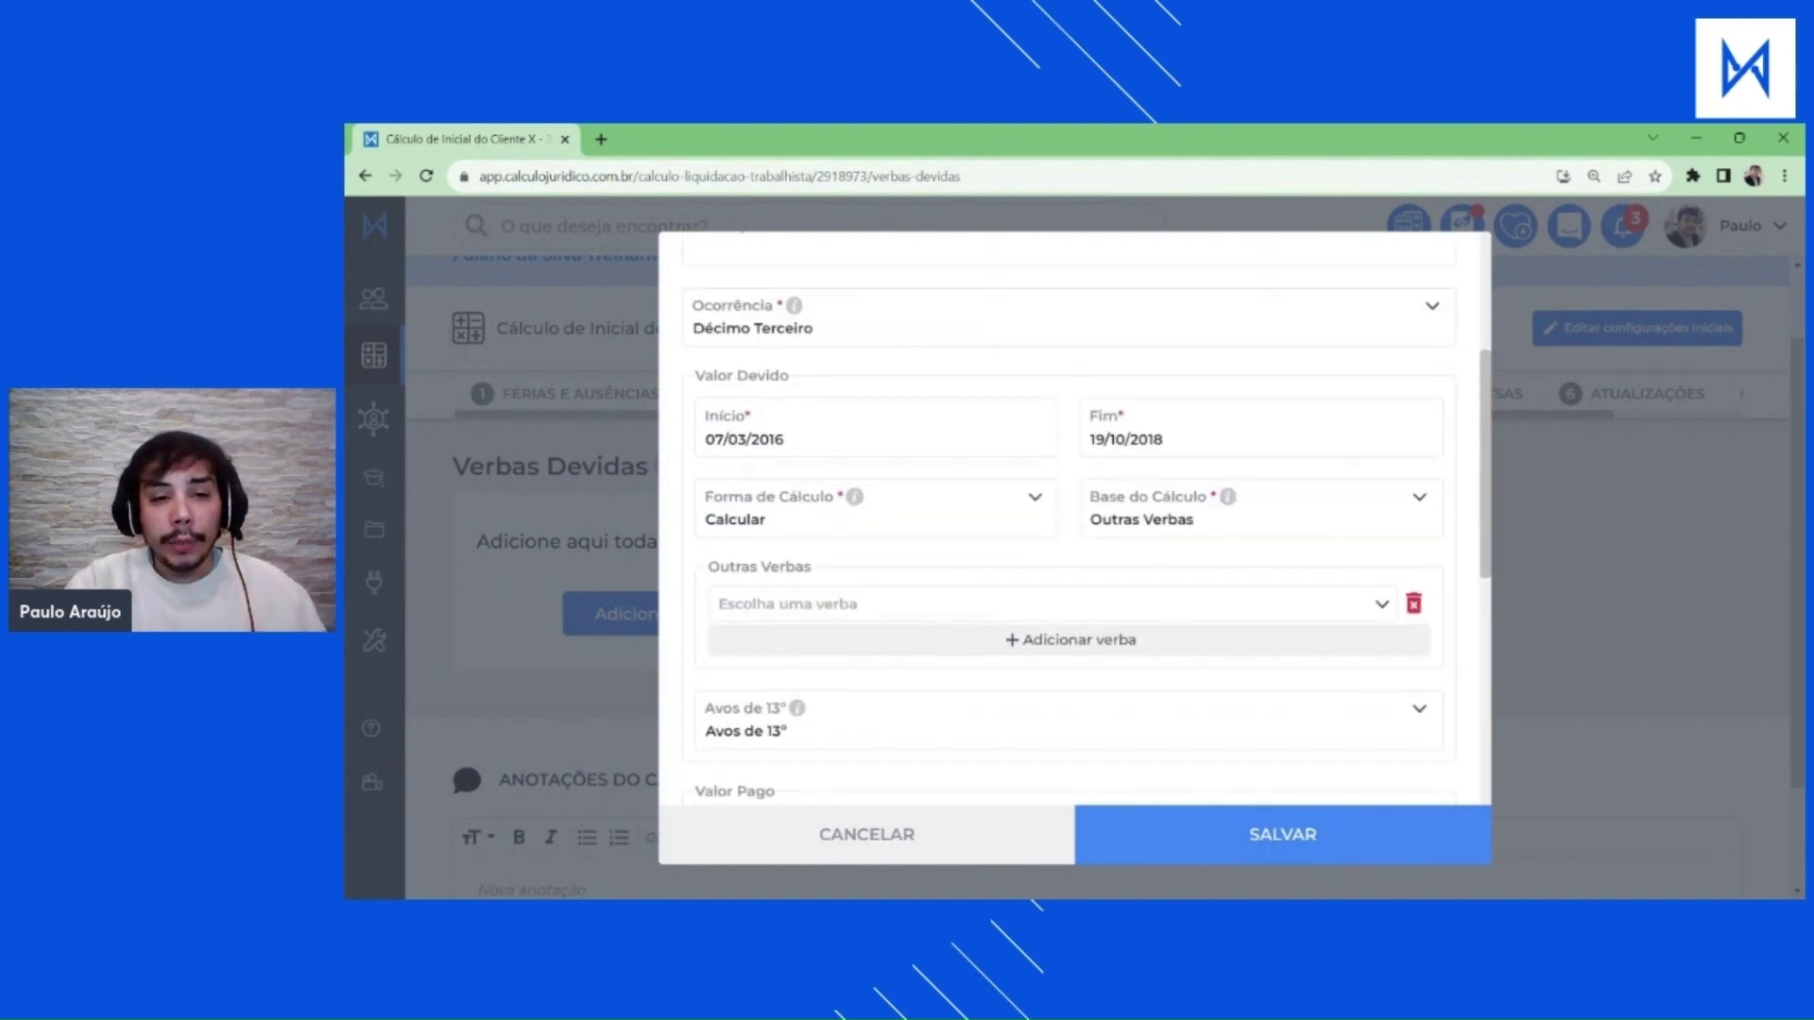
Set the Início date of the Valor Devido to 01/01/2018.
click(859, 444)
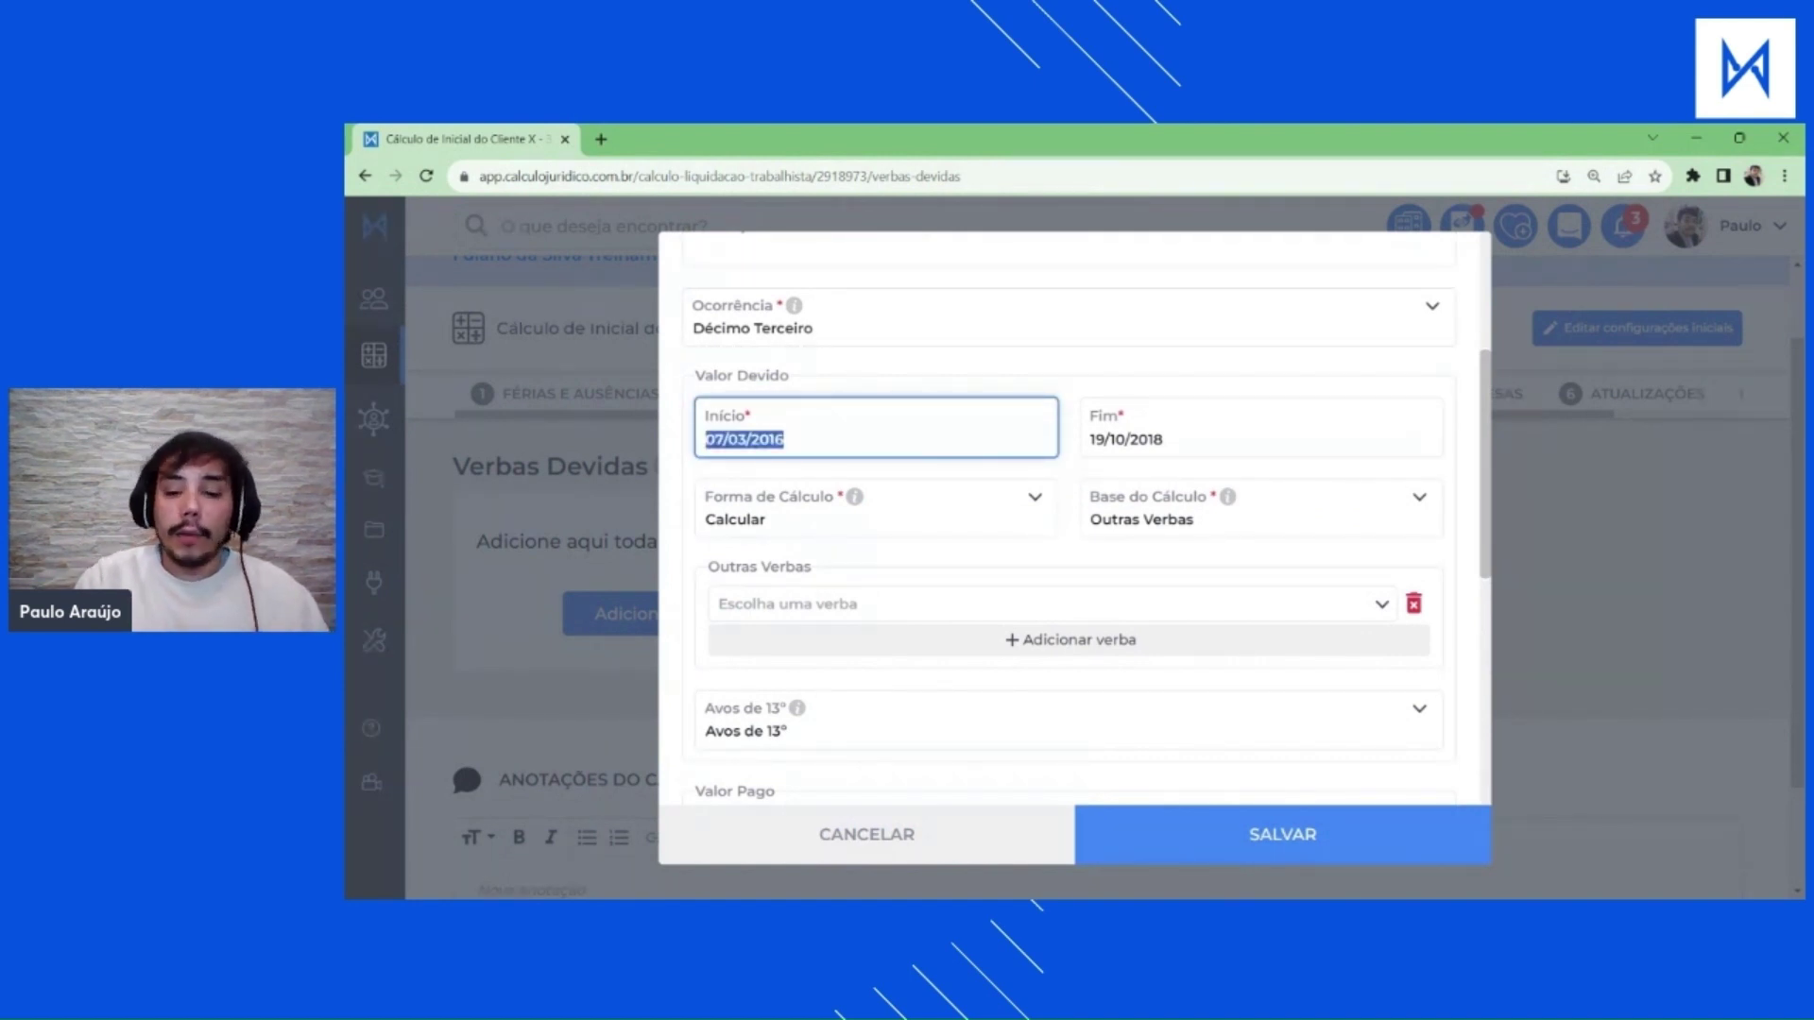
text(01012018)
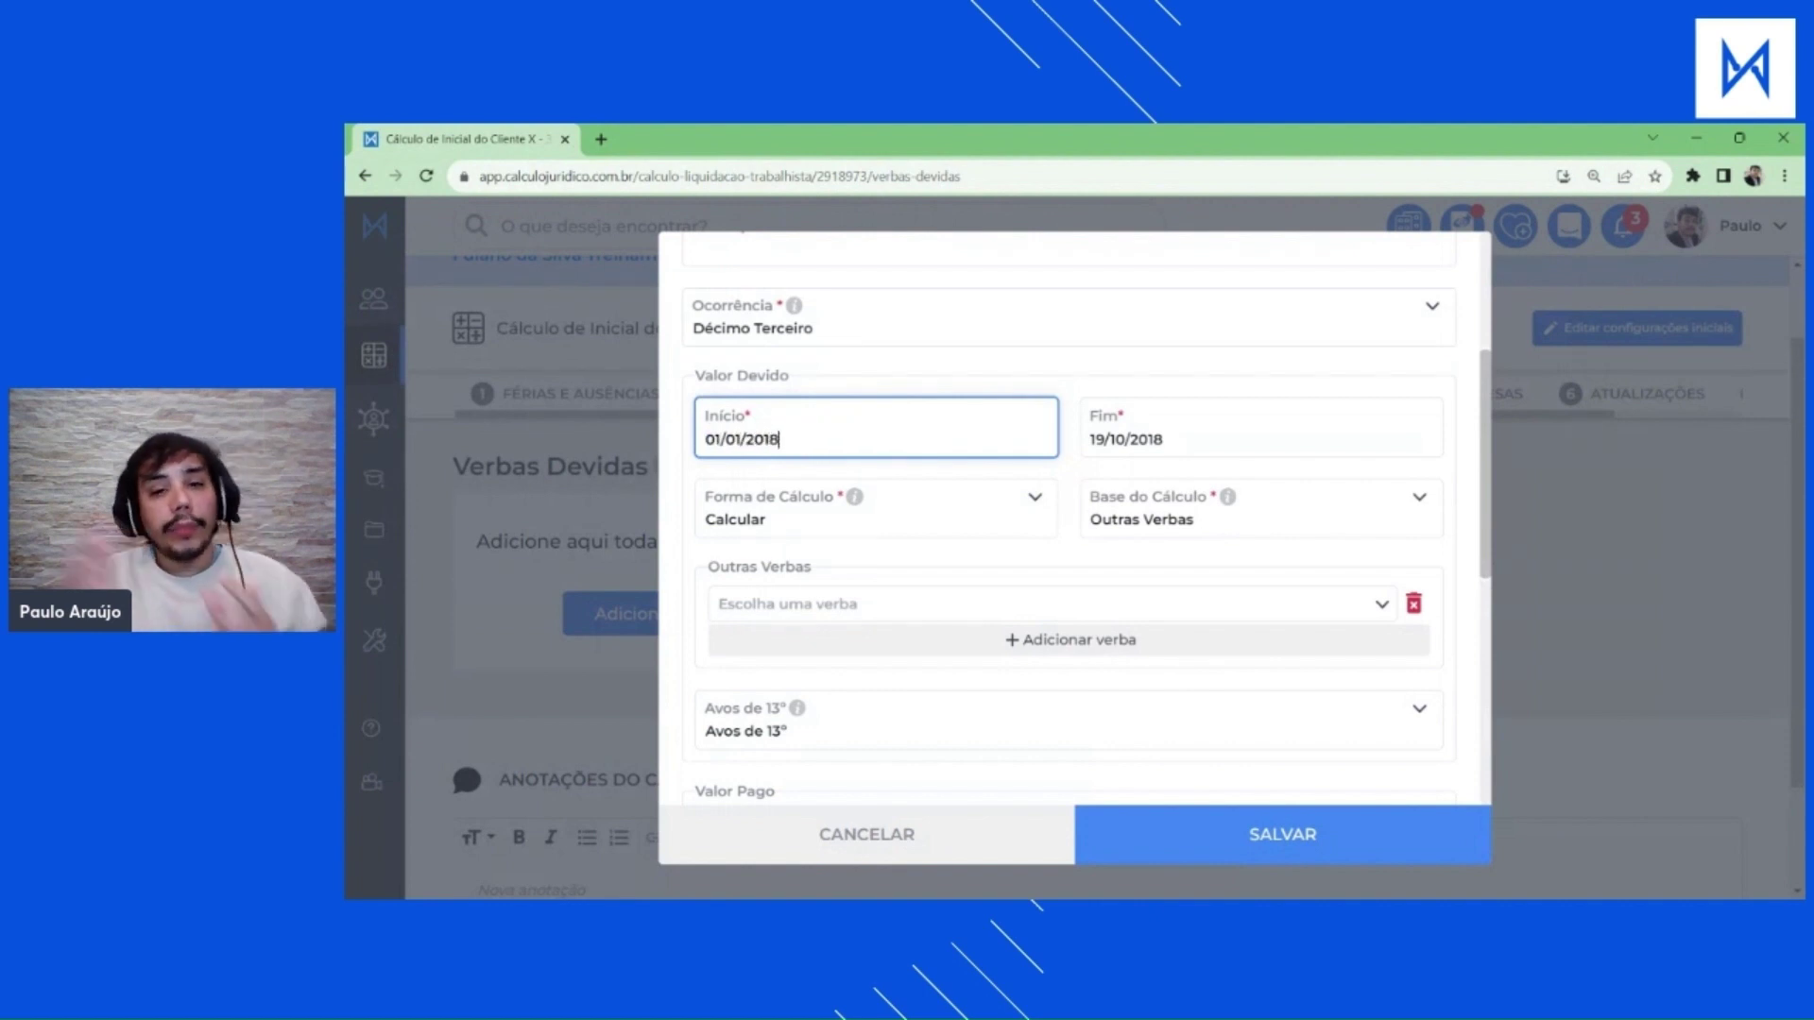
click(1079, 471)
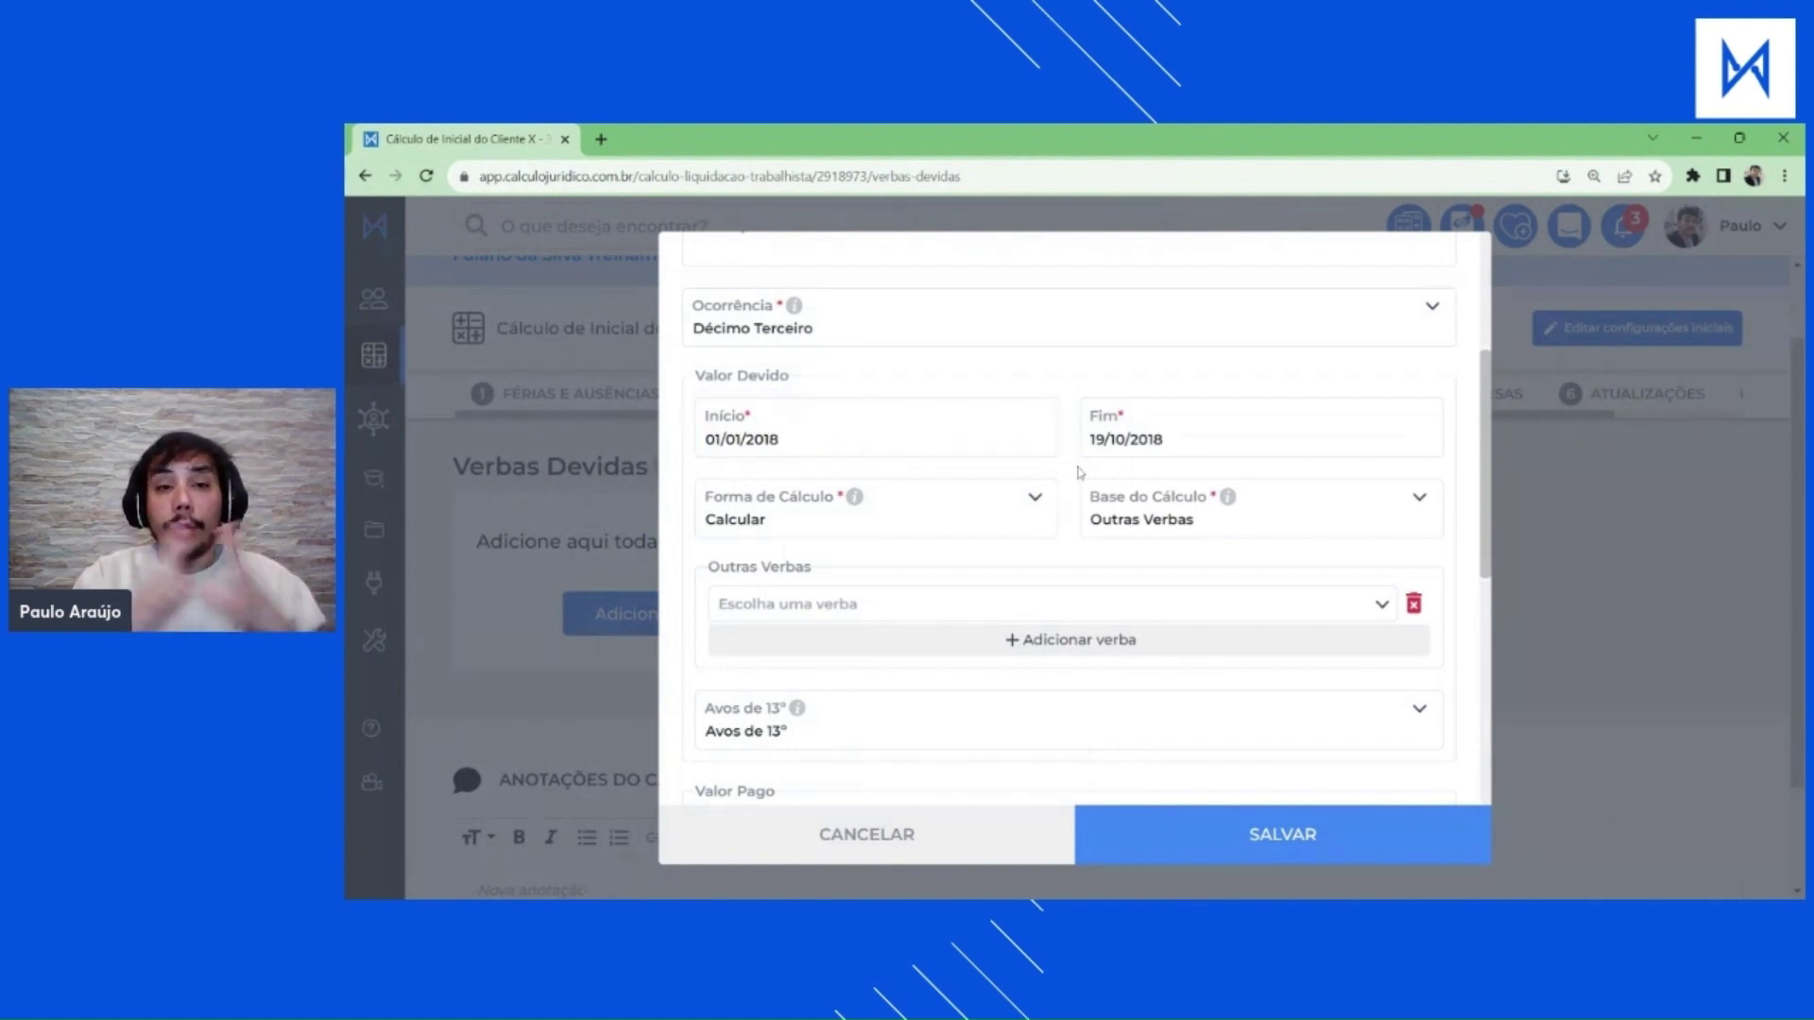
Try Informar as the Valor Devido's Forma de Cálculo with a value of R$ 1.000,00, and restore Calcular.
click(951, 520)
click(924, 567)
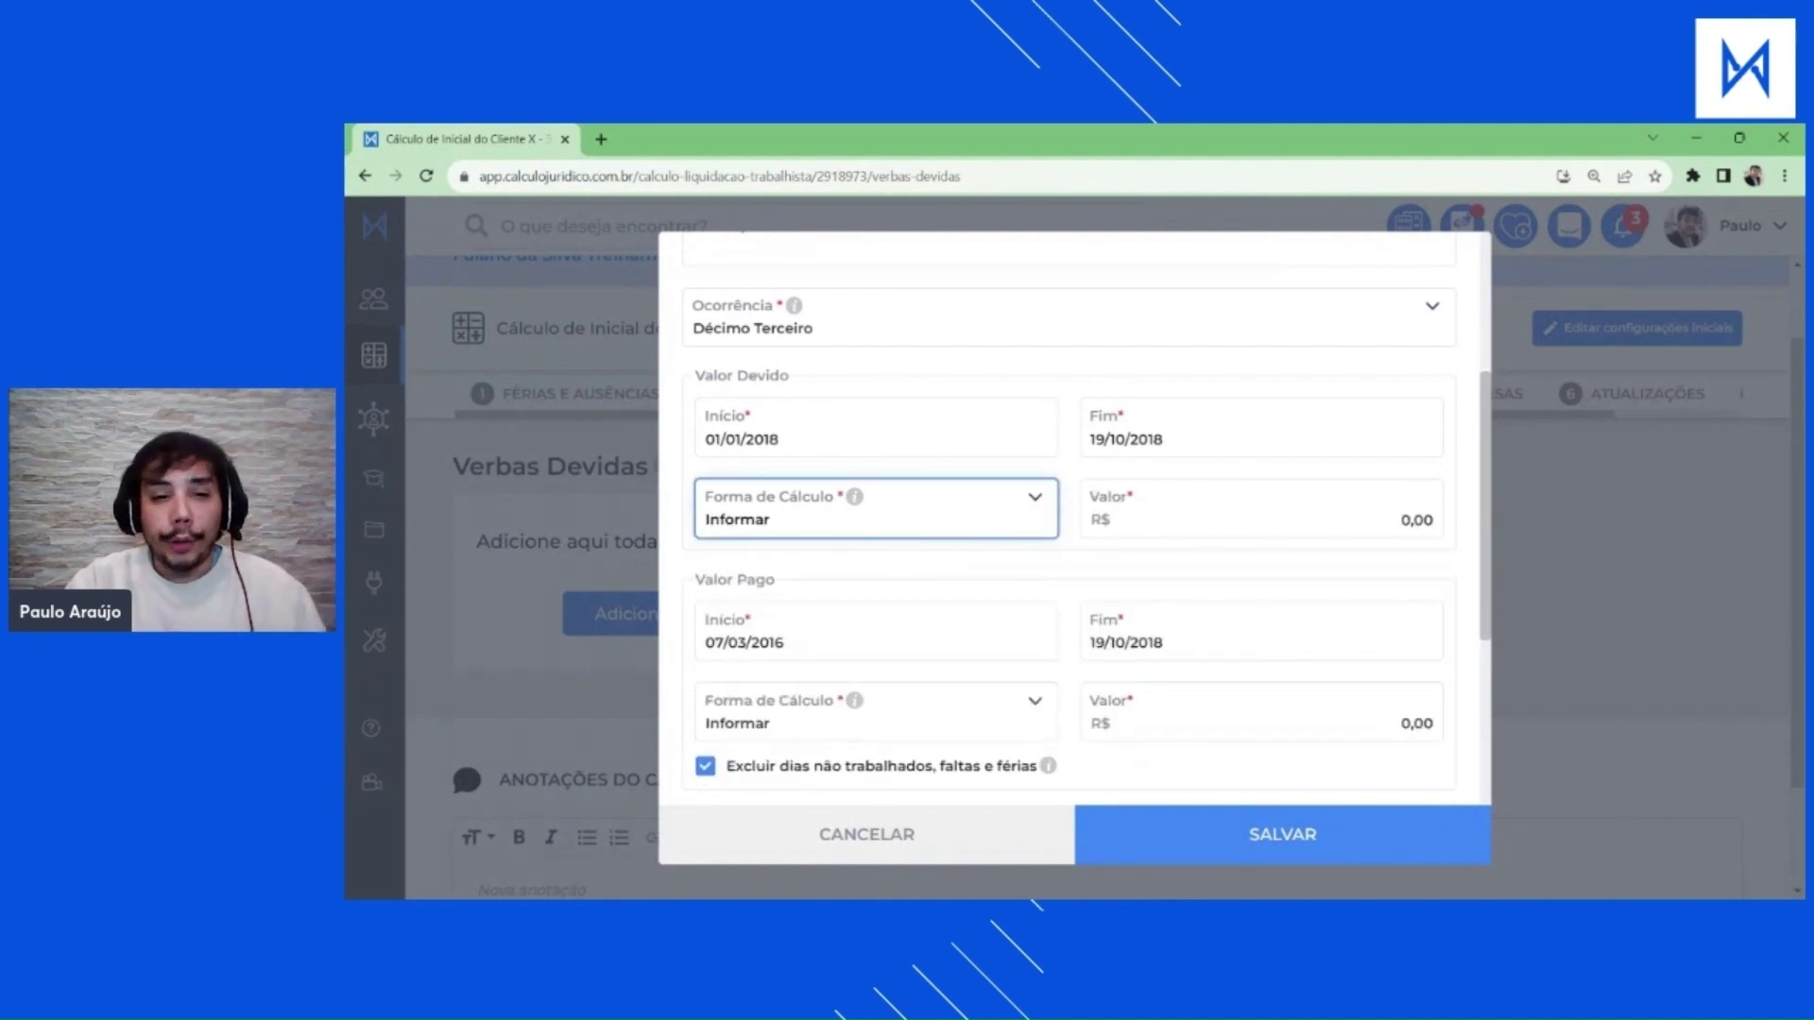
click(1401, 519)
text(100000)
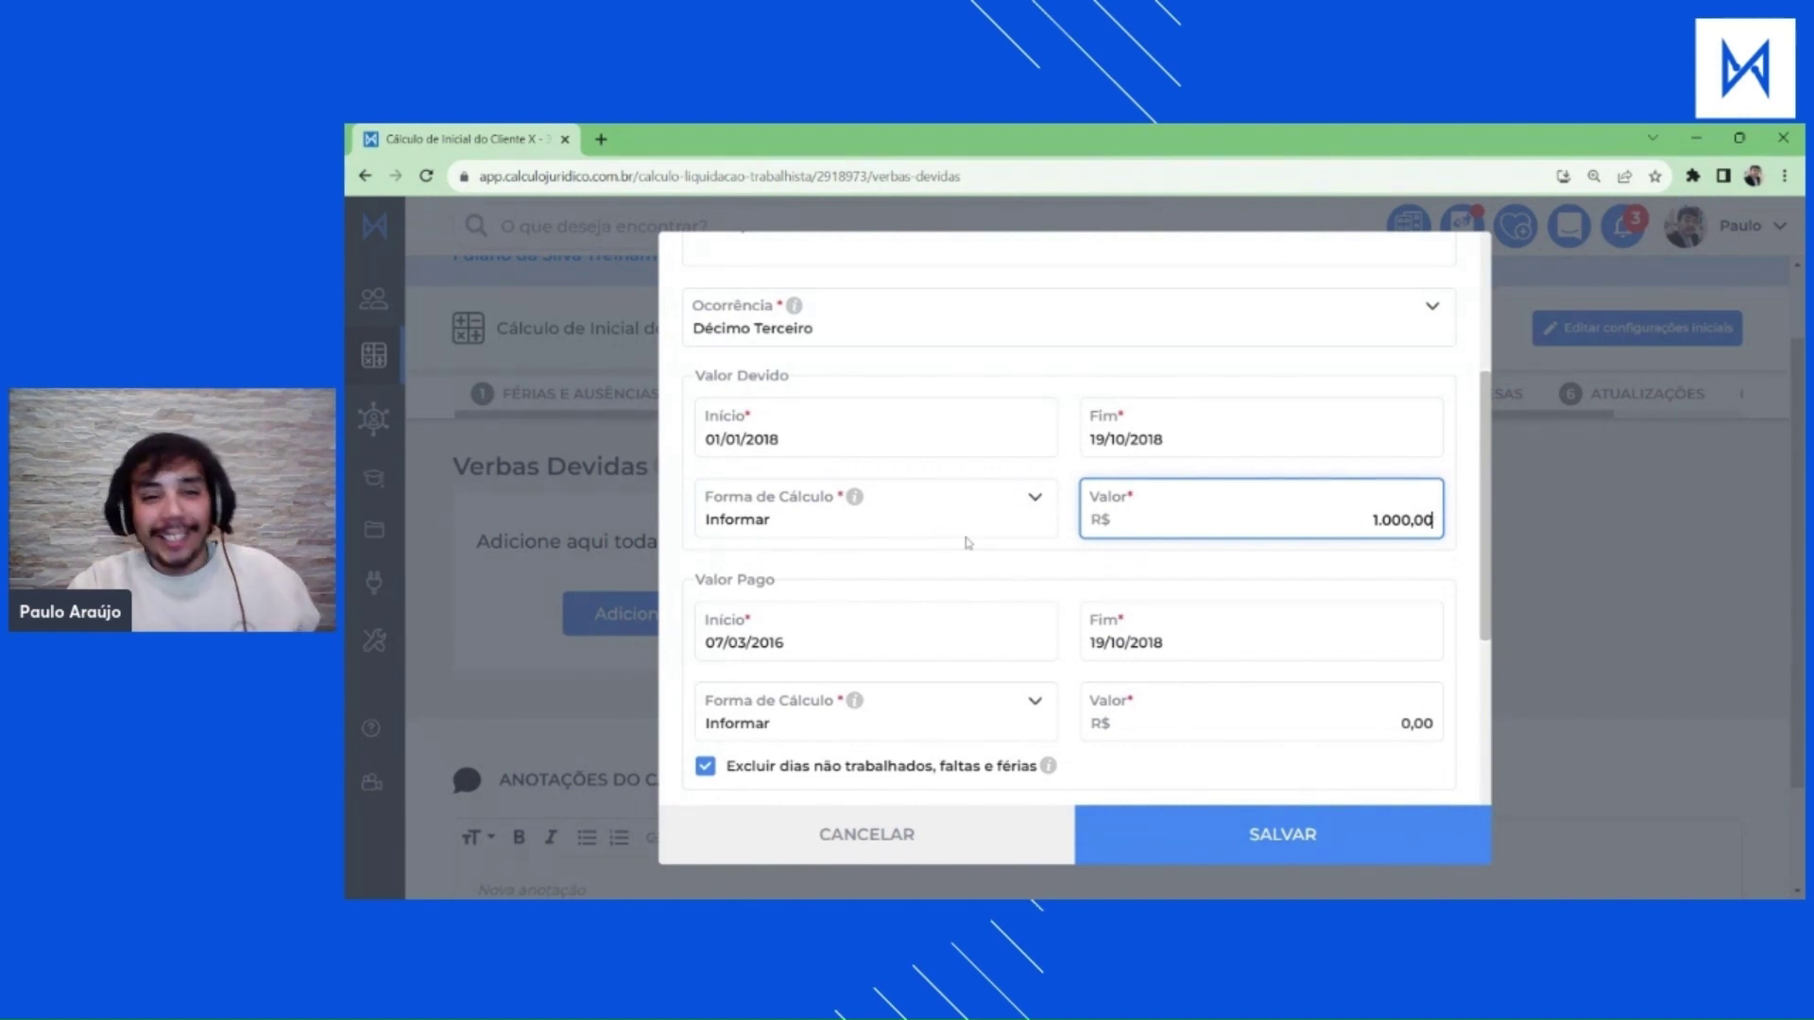
click(924, 536)
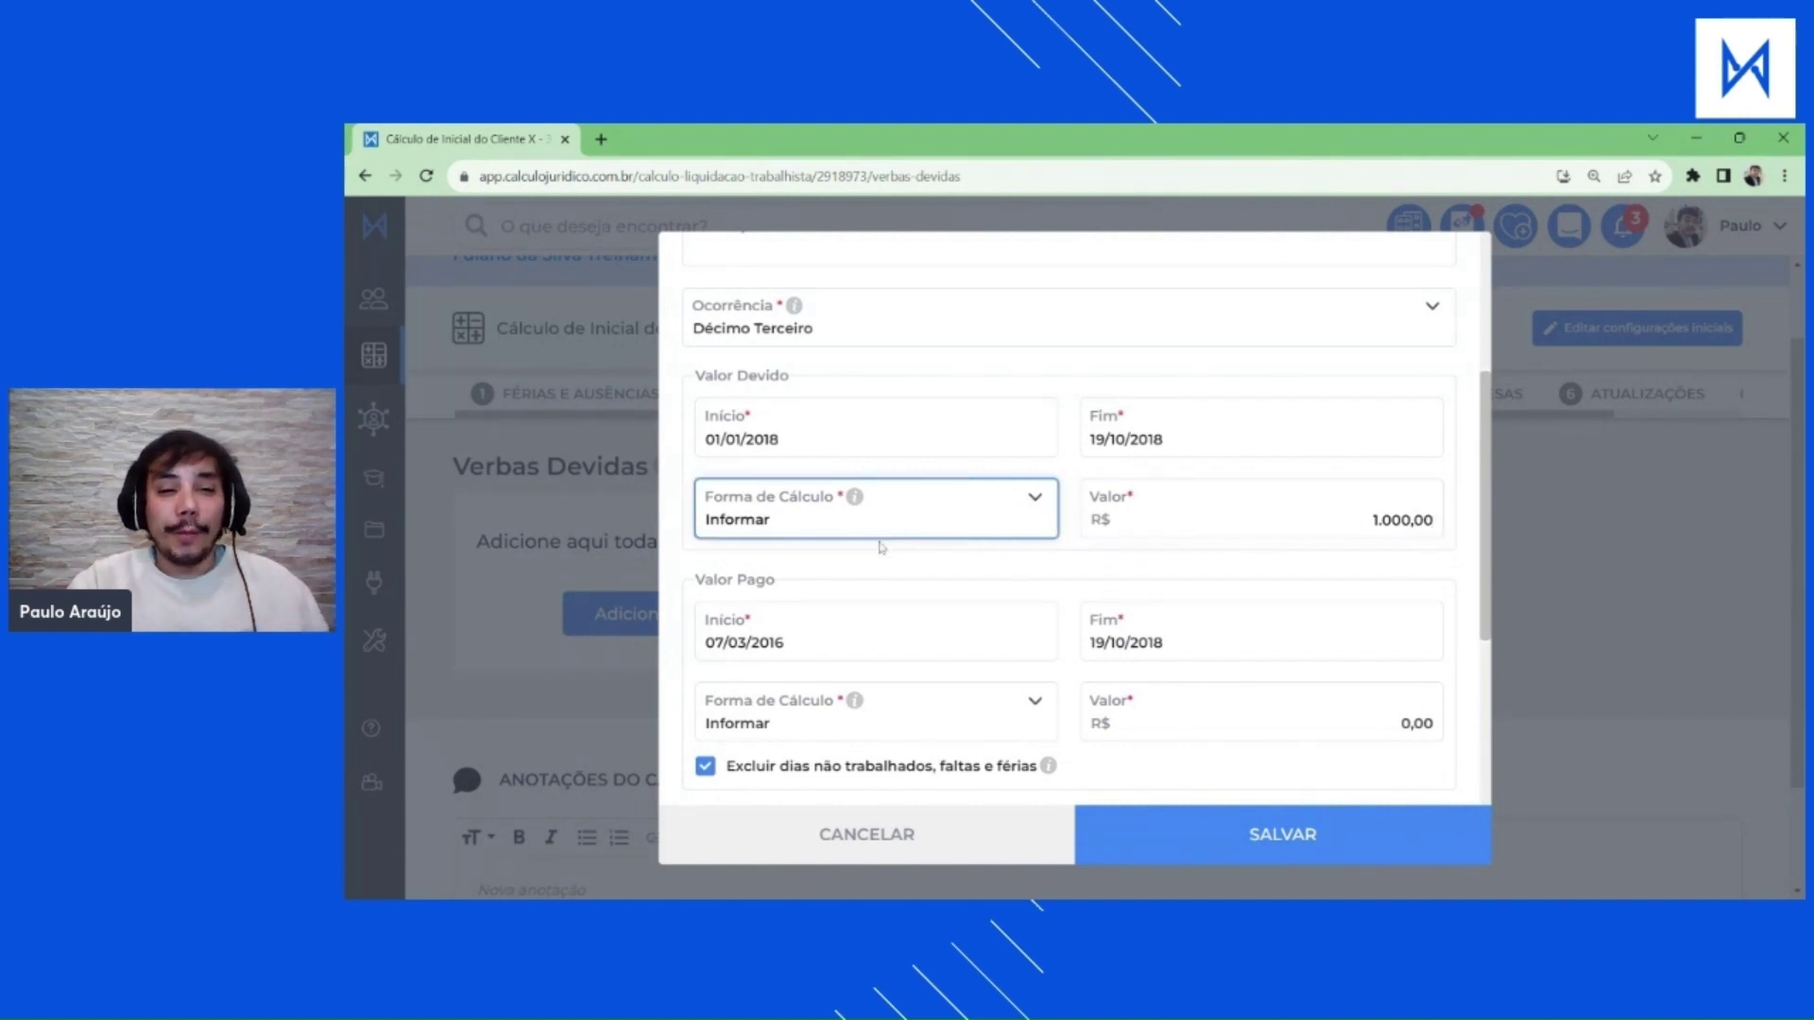
key(Up)
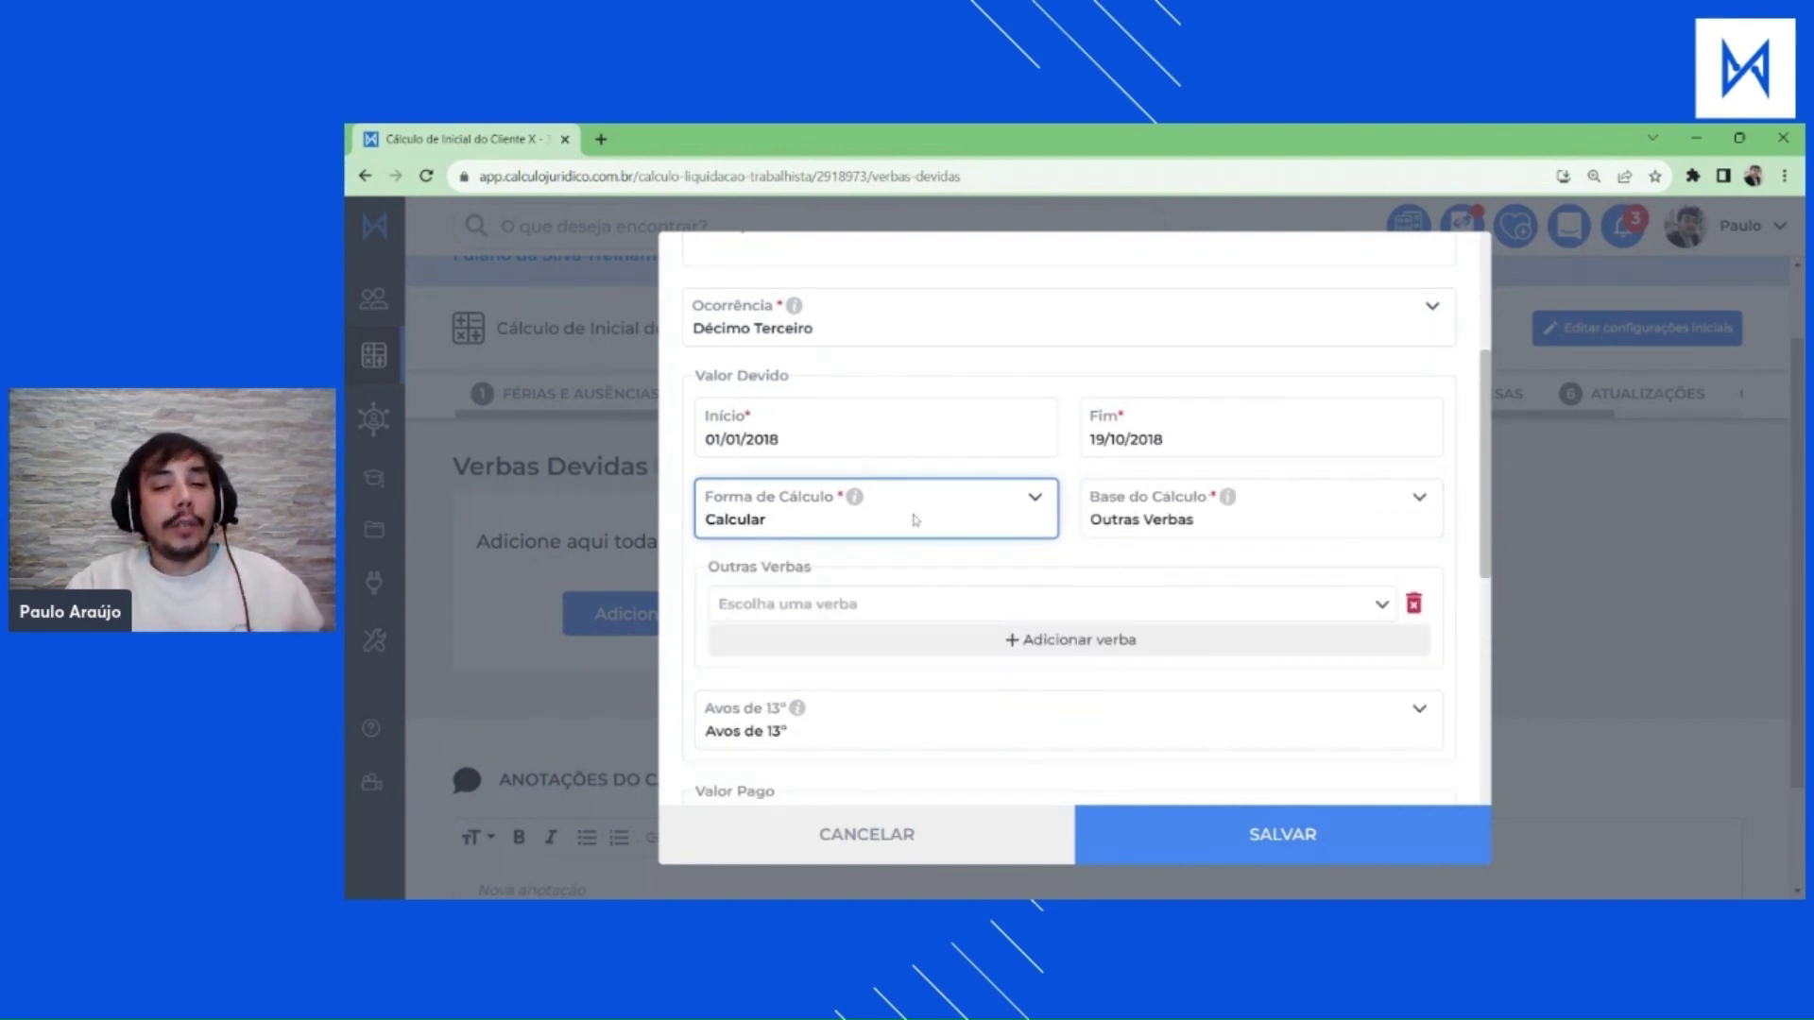
Read the help on the Forma de Cálculo and choose Salário Base under Outras Verbas as the calculation base.
click(854, 496)
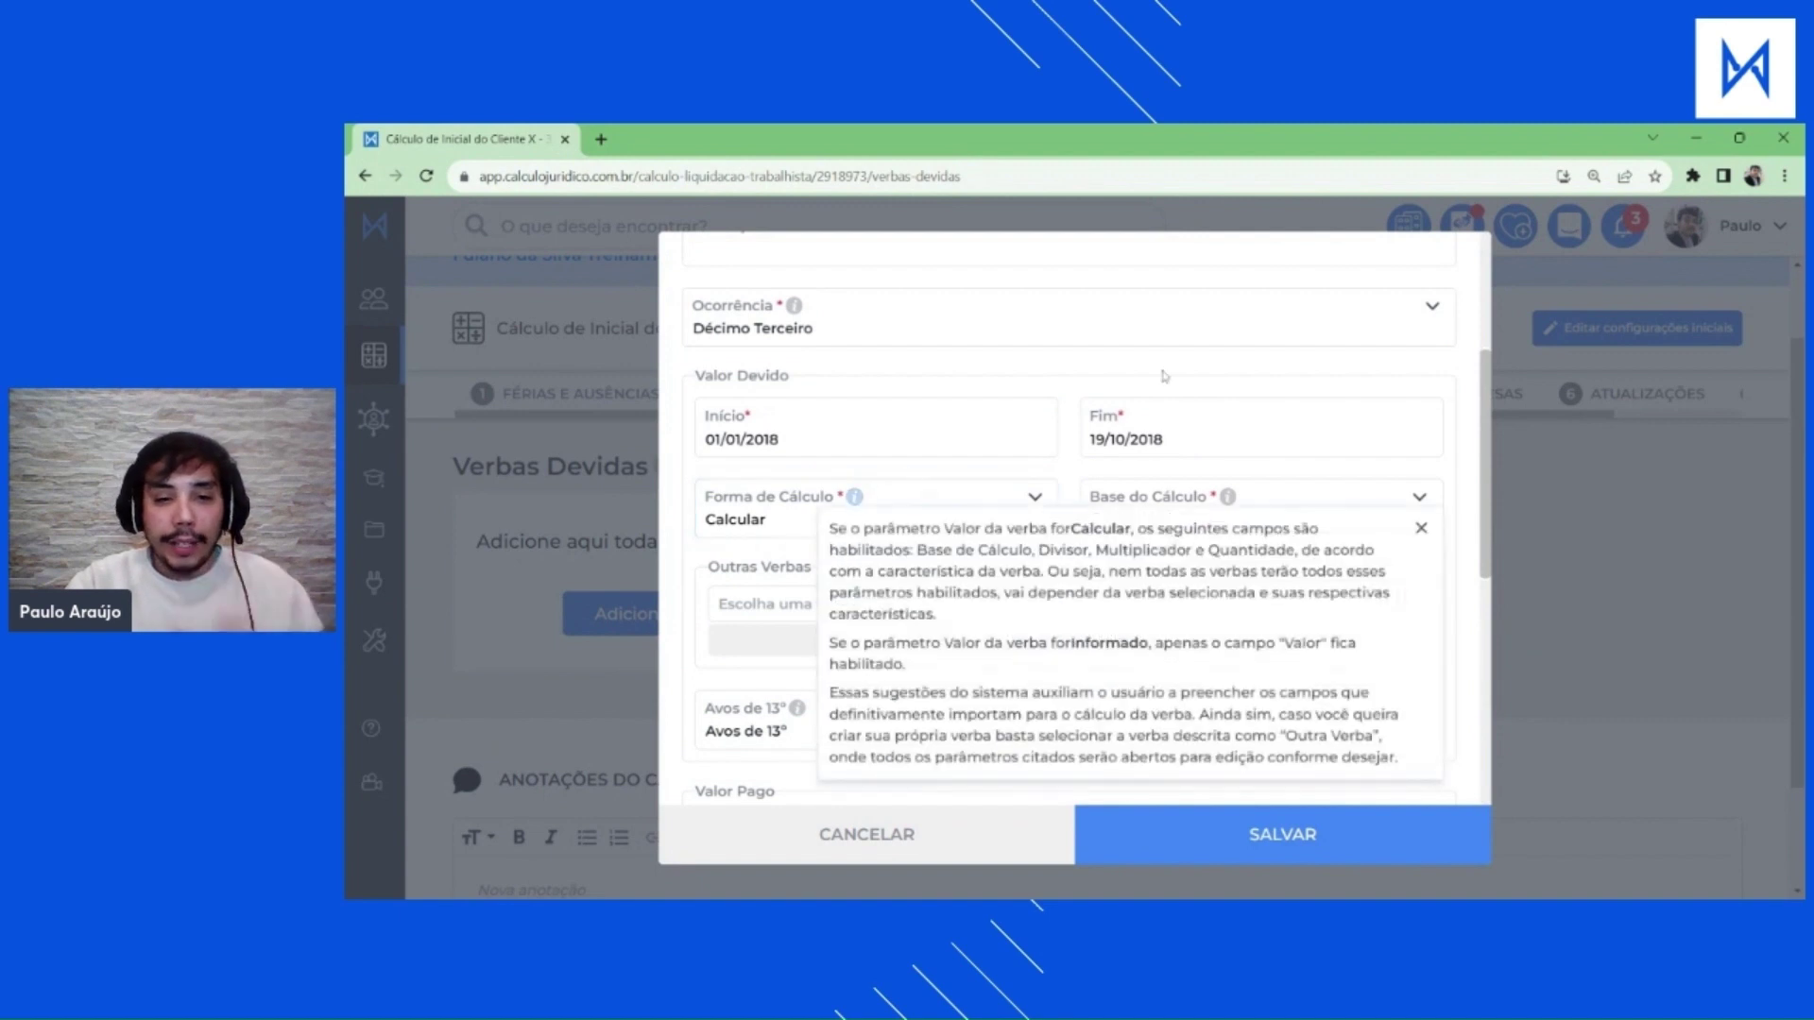
click(1162, 376)
click(804, 610)
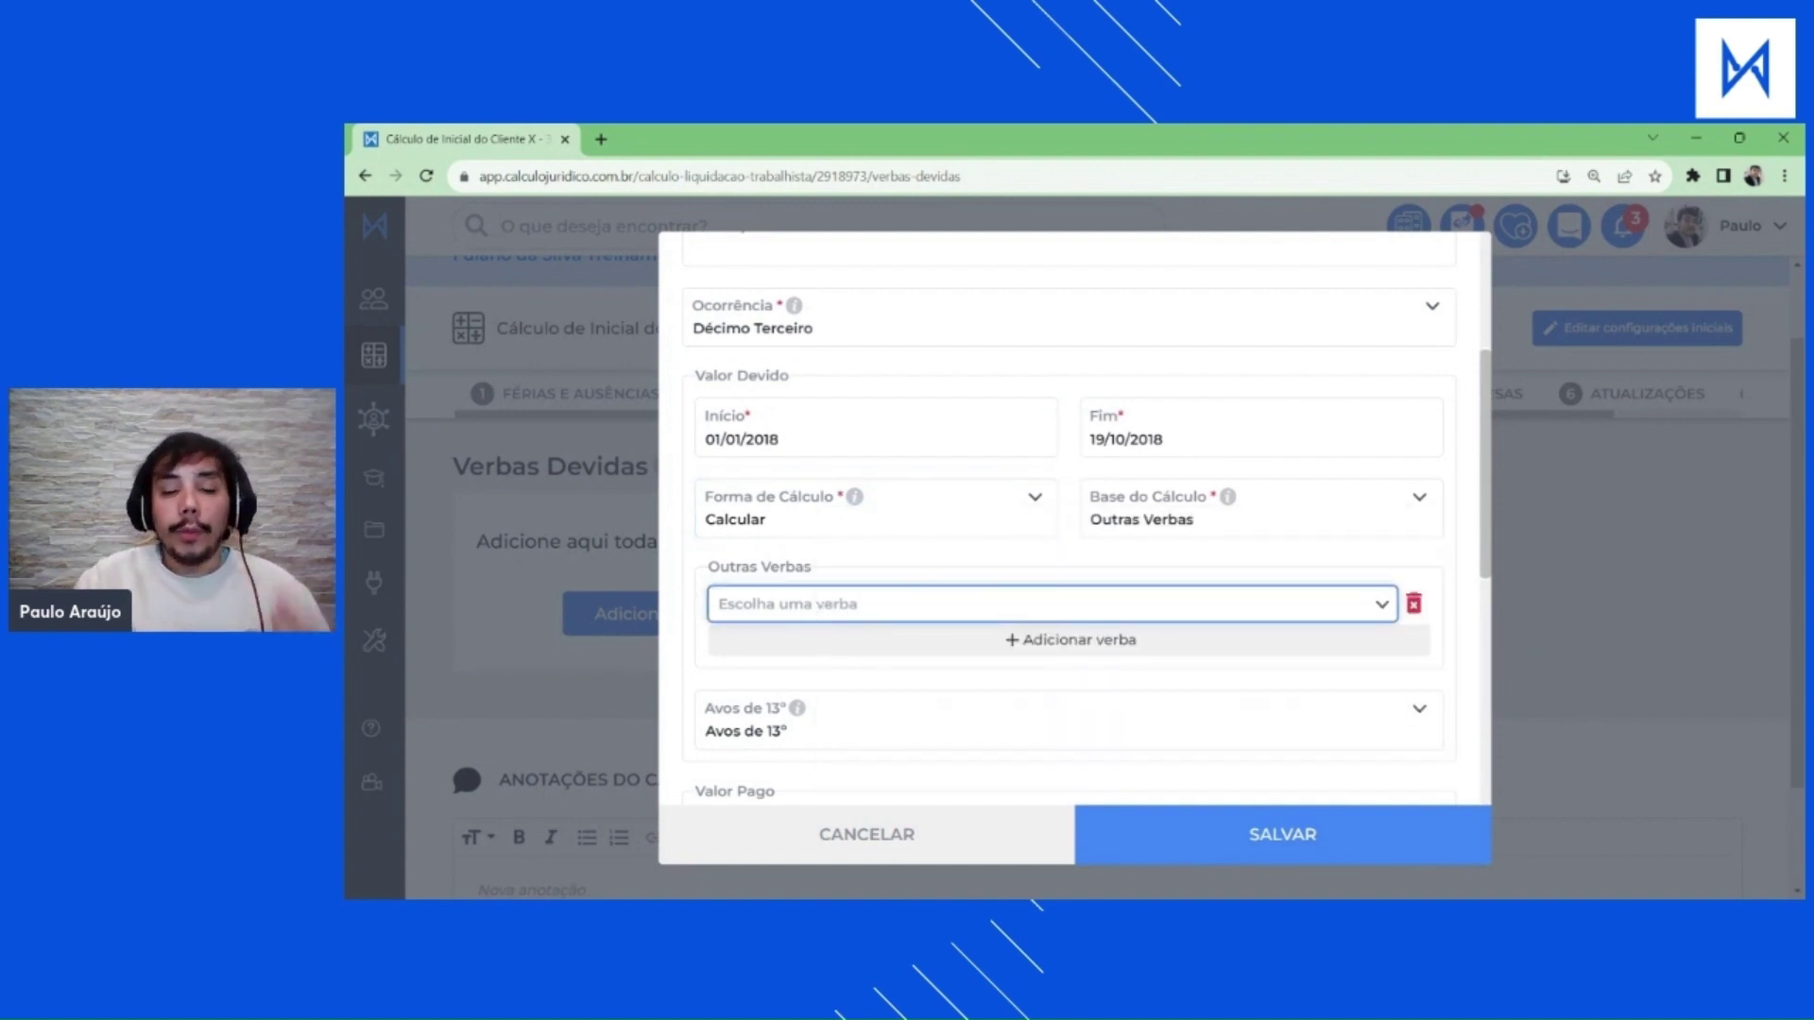
click(824, 643)
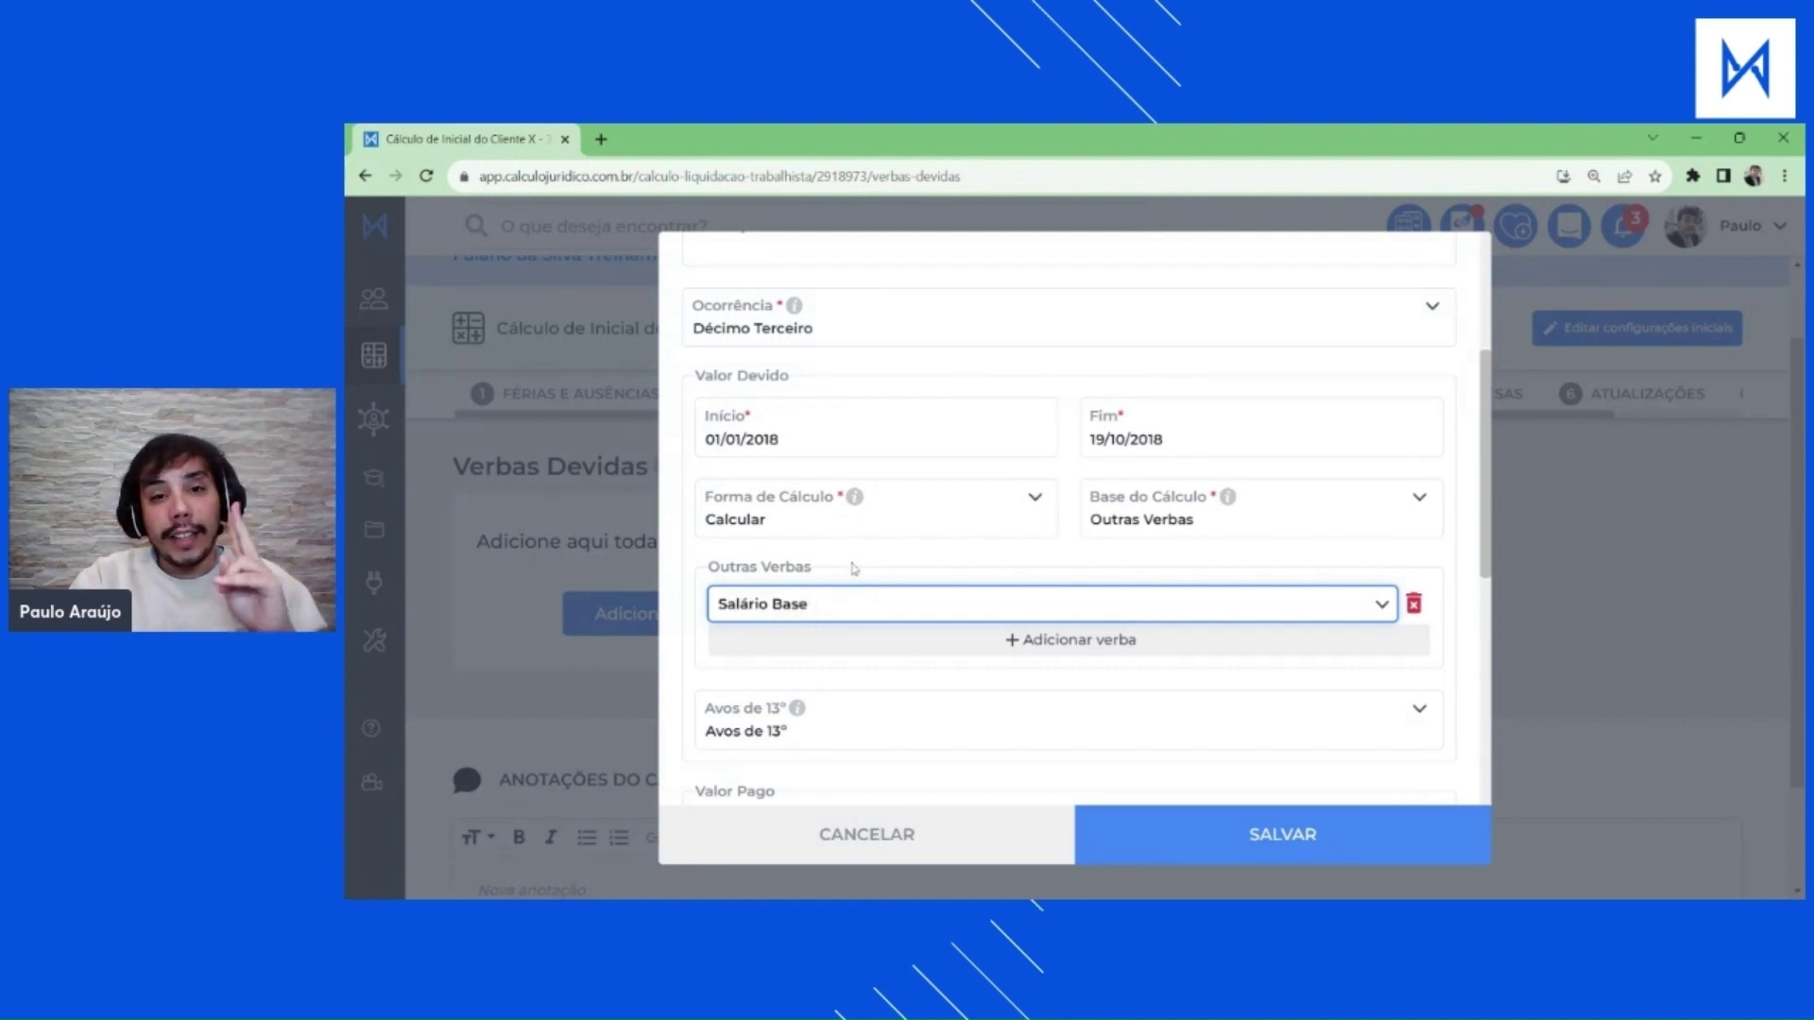
click(854, 566)
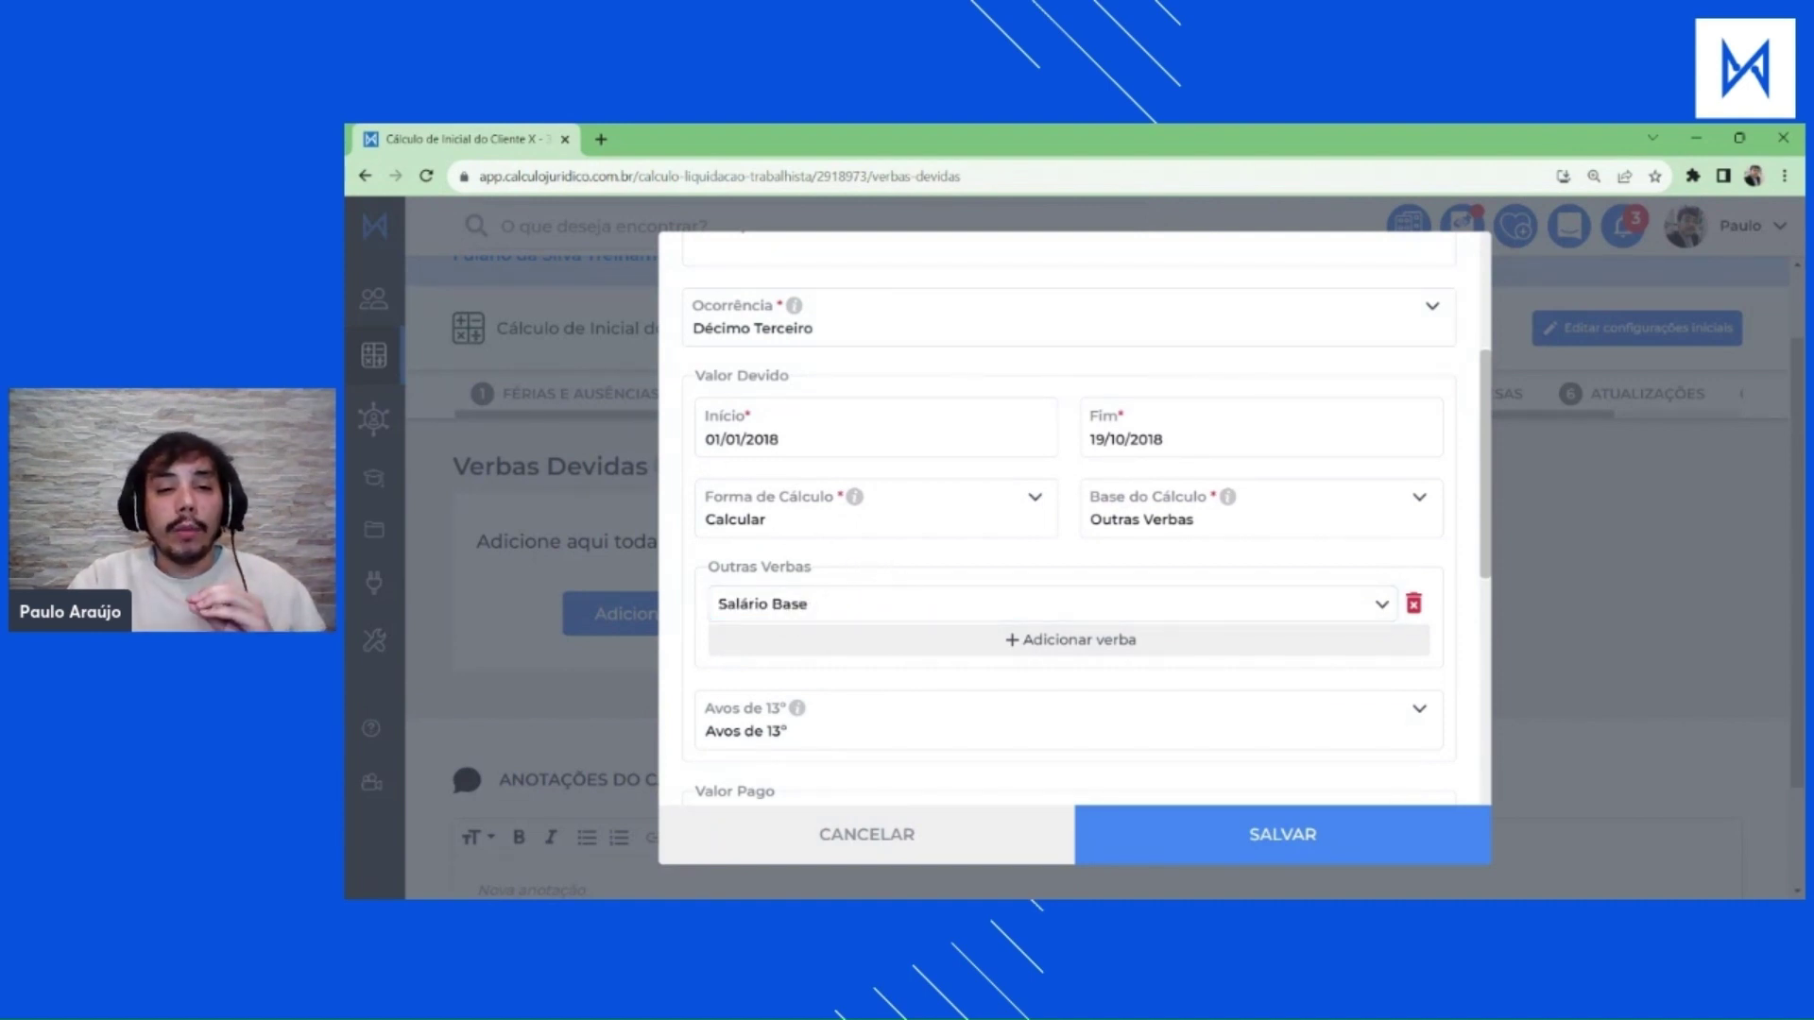
drag(720, 439, 784, 439)
click(930, 607)
click(888, 567)
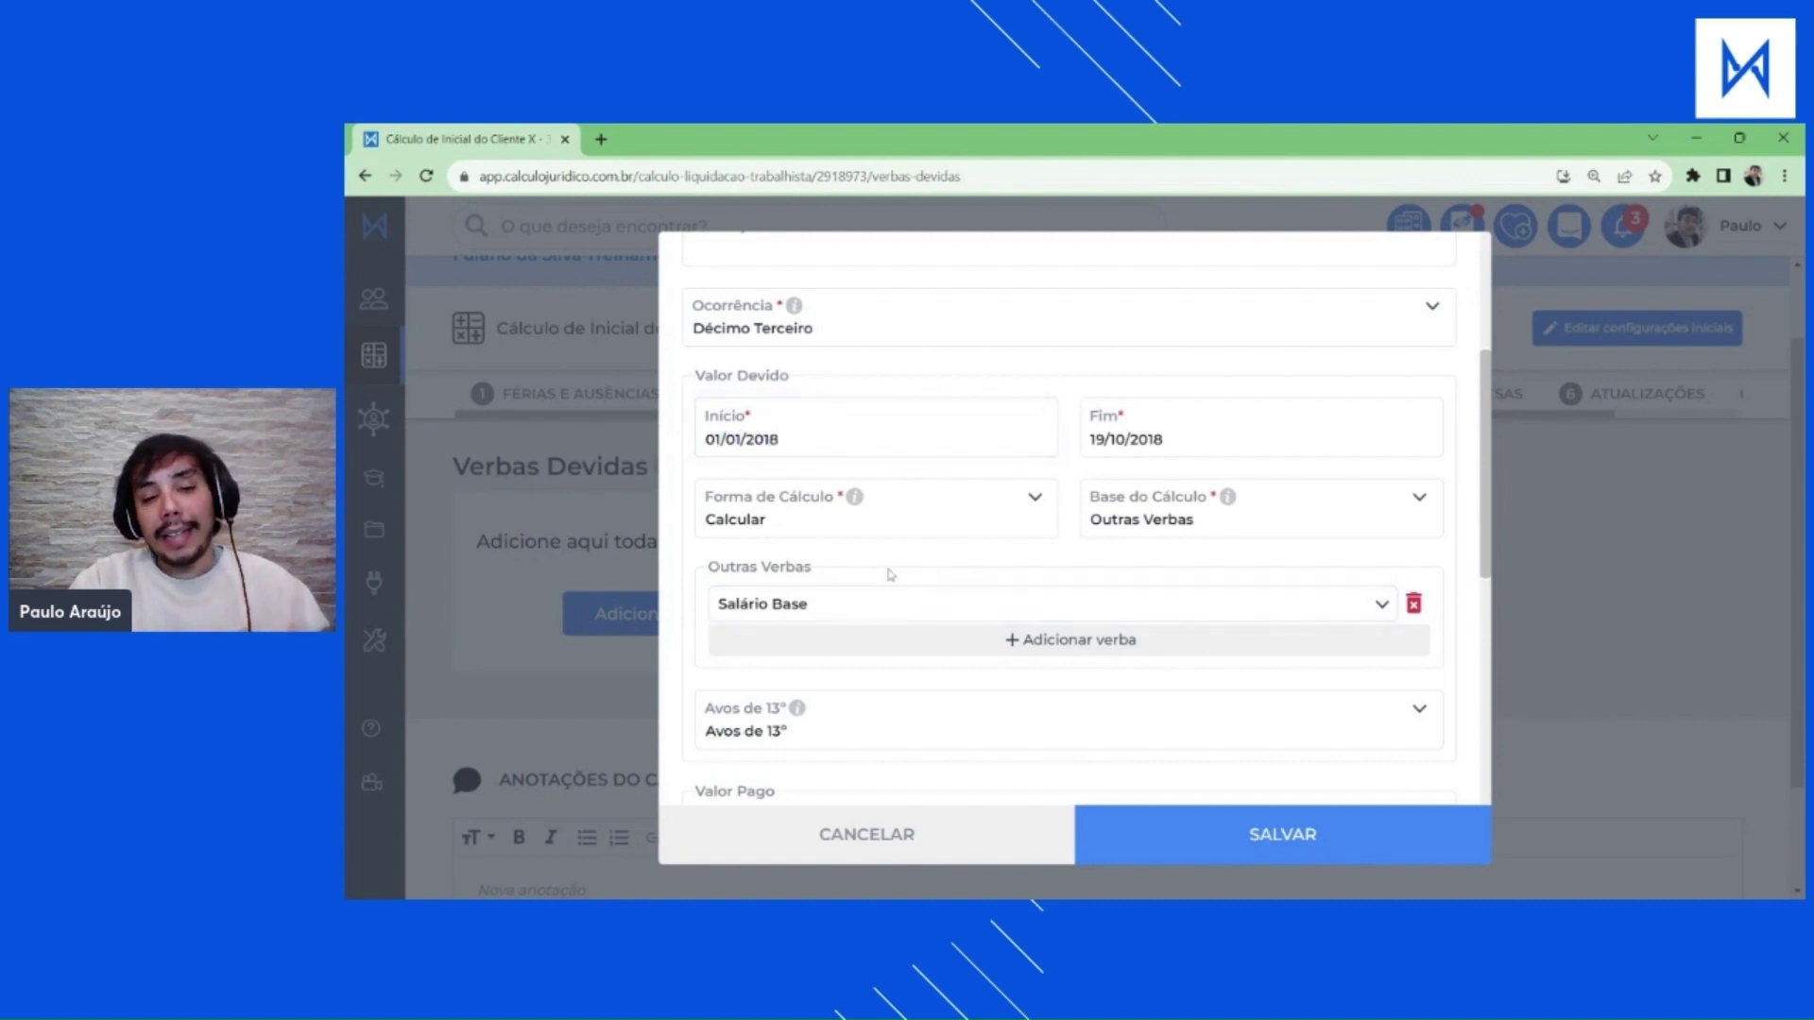
Try Informar with a value of 9 for the Avos de 13º, and restore the Avos de 13º option.
scroll(899, 588, down, 2)
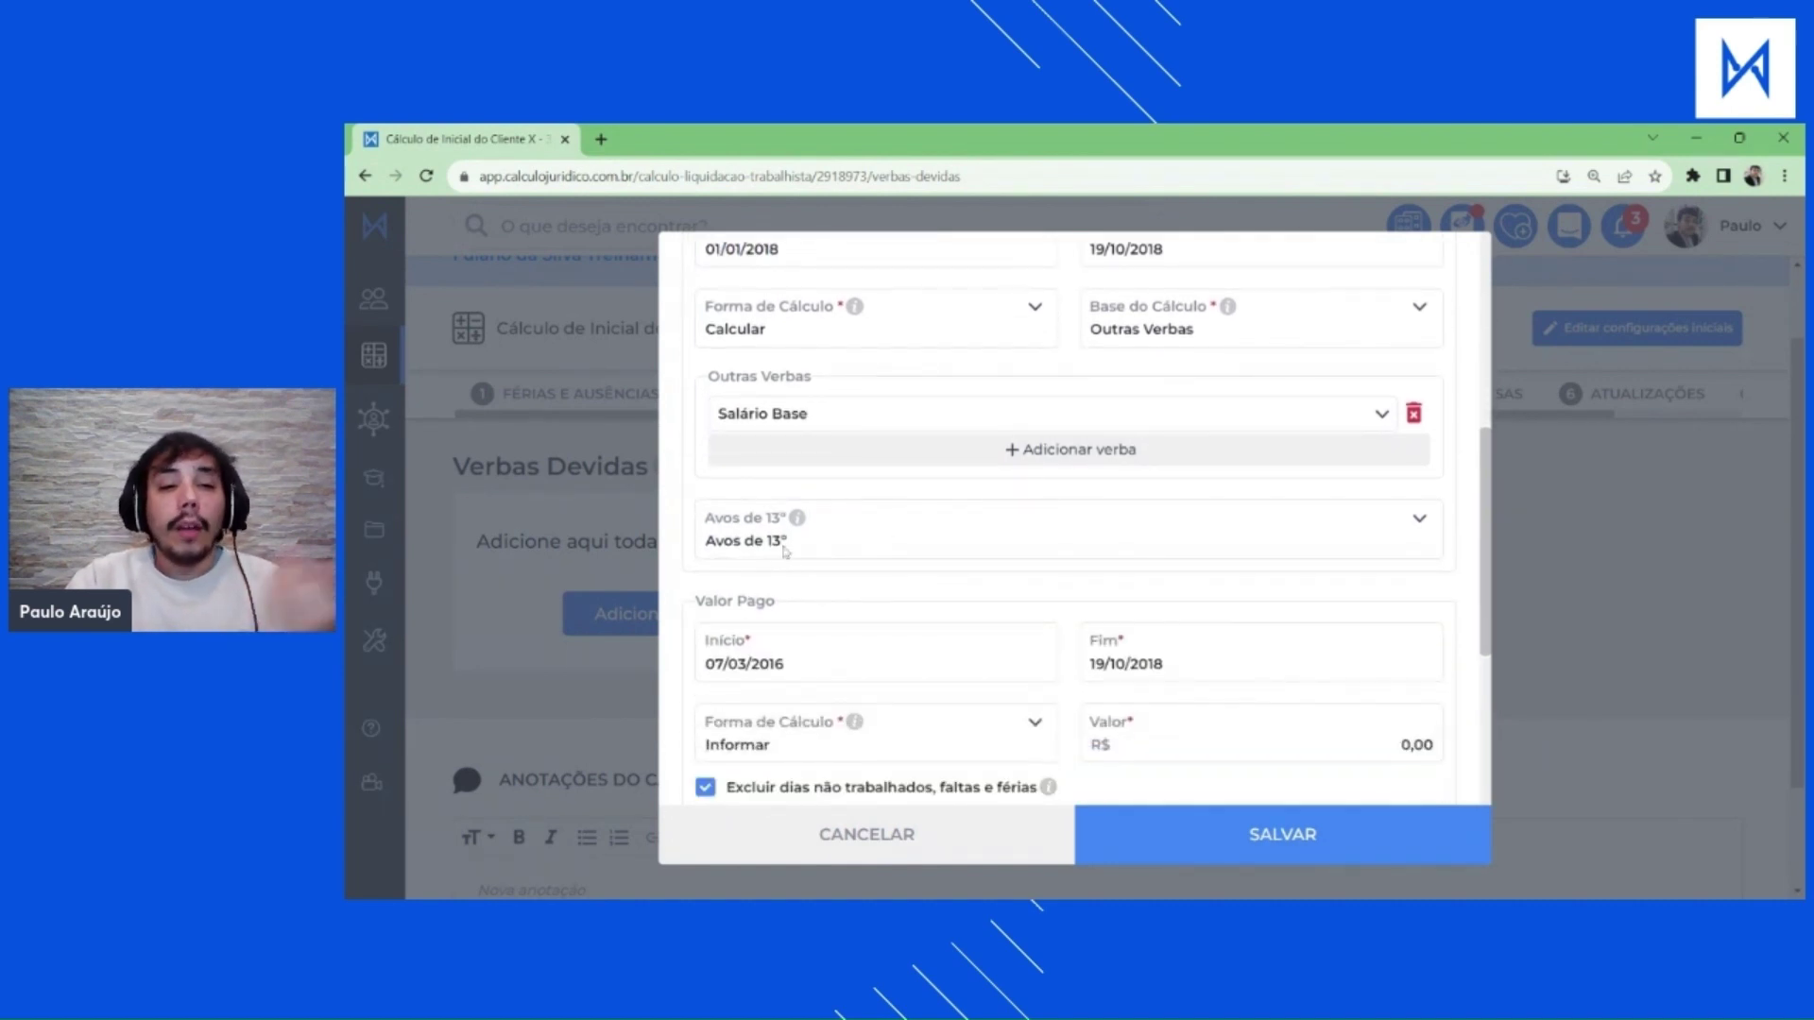
click(858, 550)
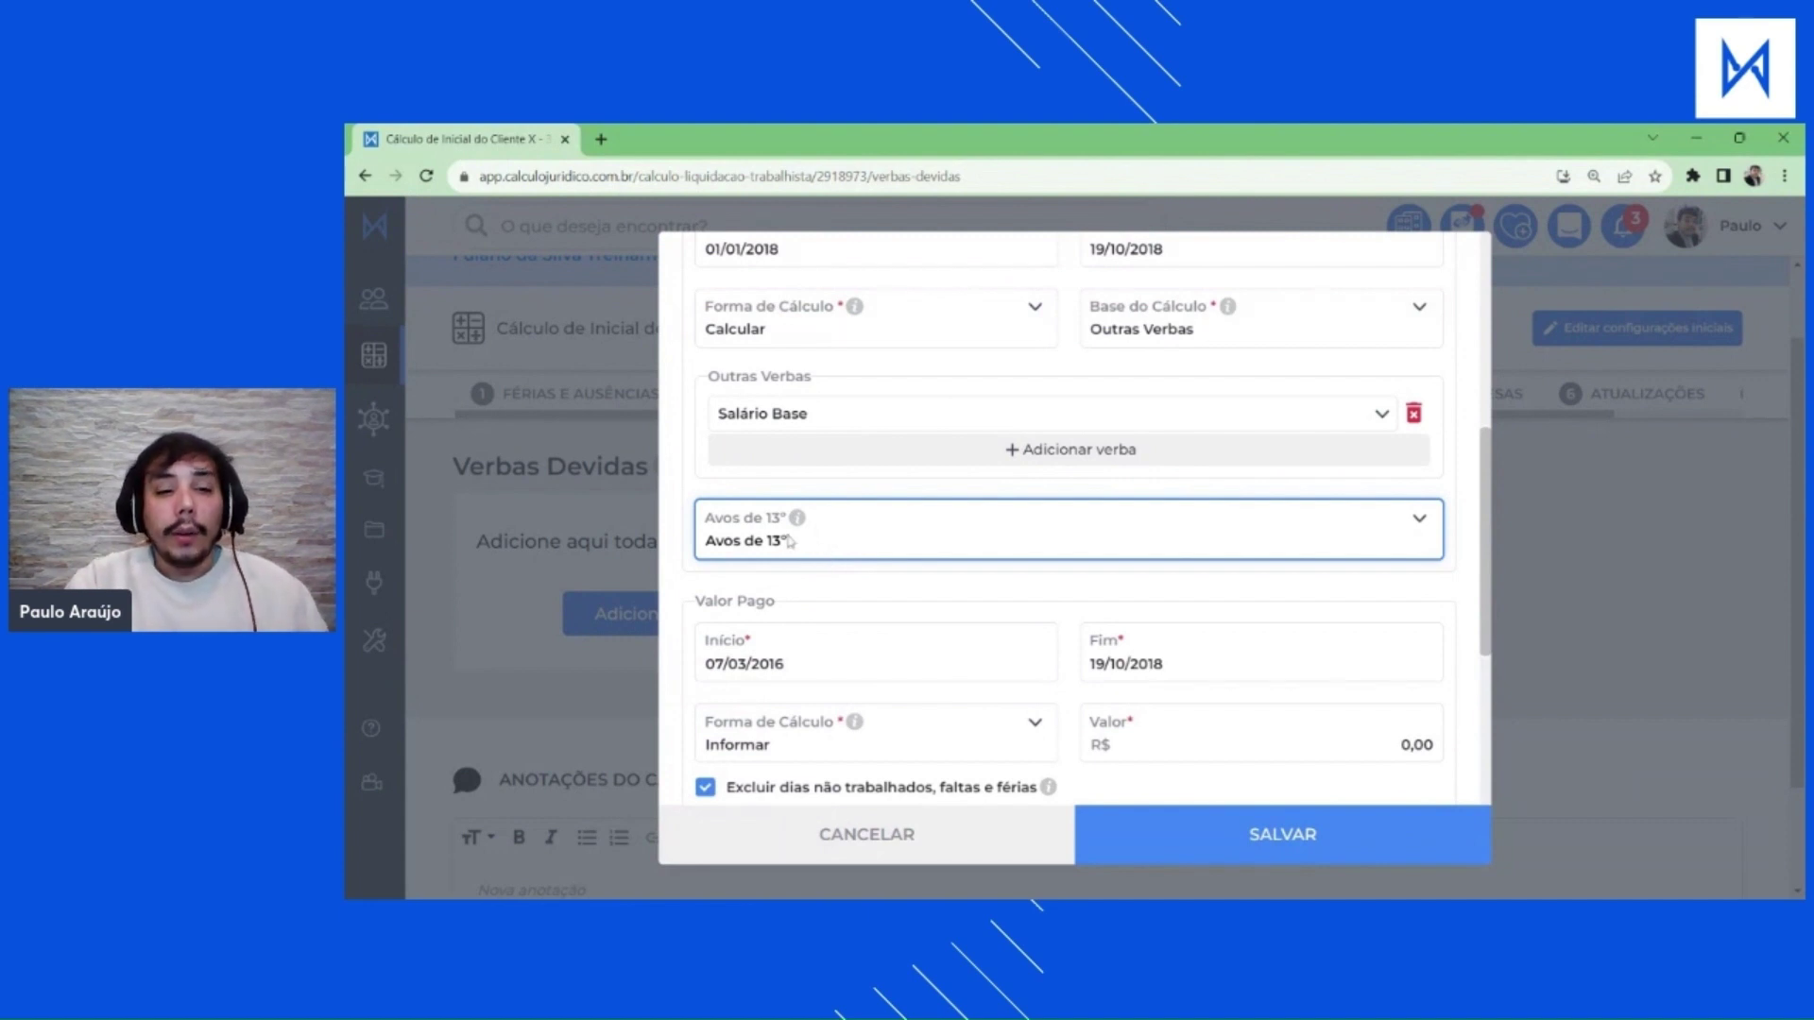
click(806, 565)
key(Tab)
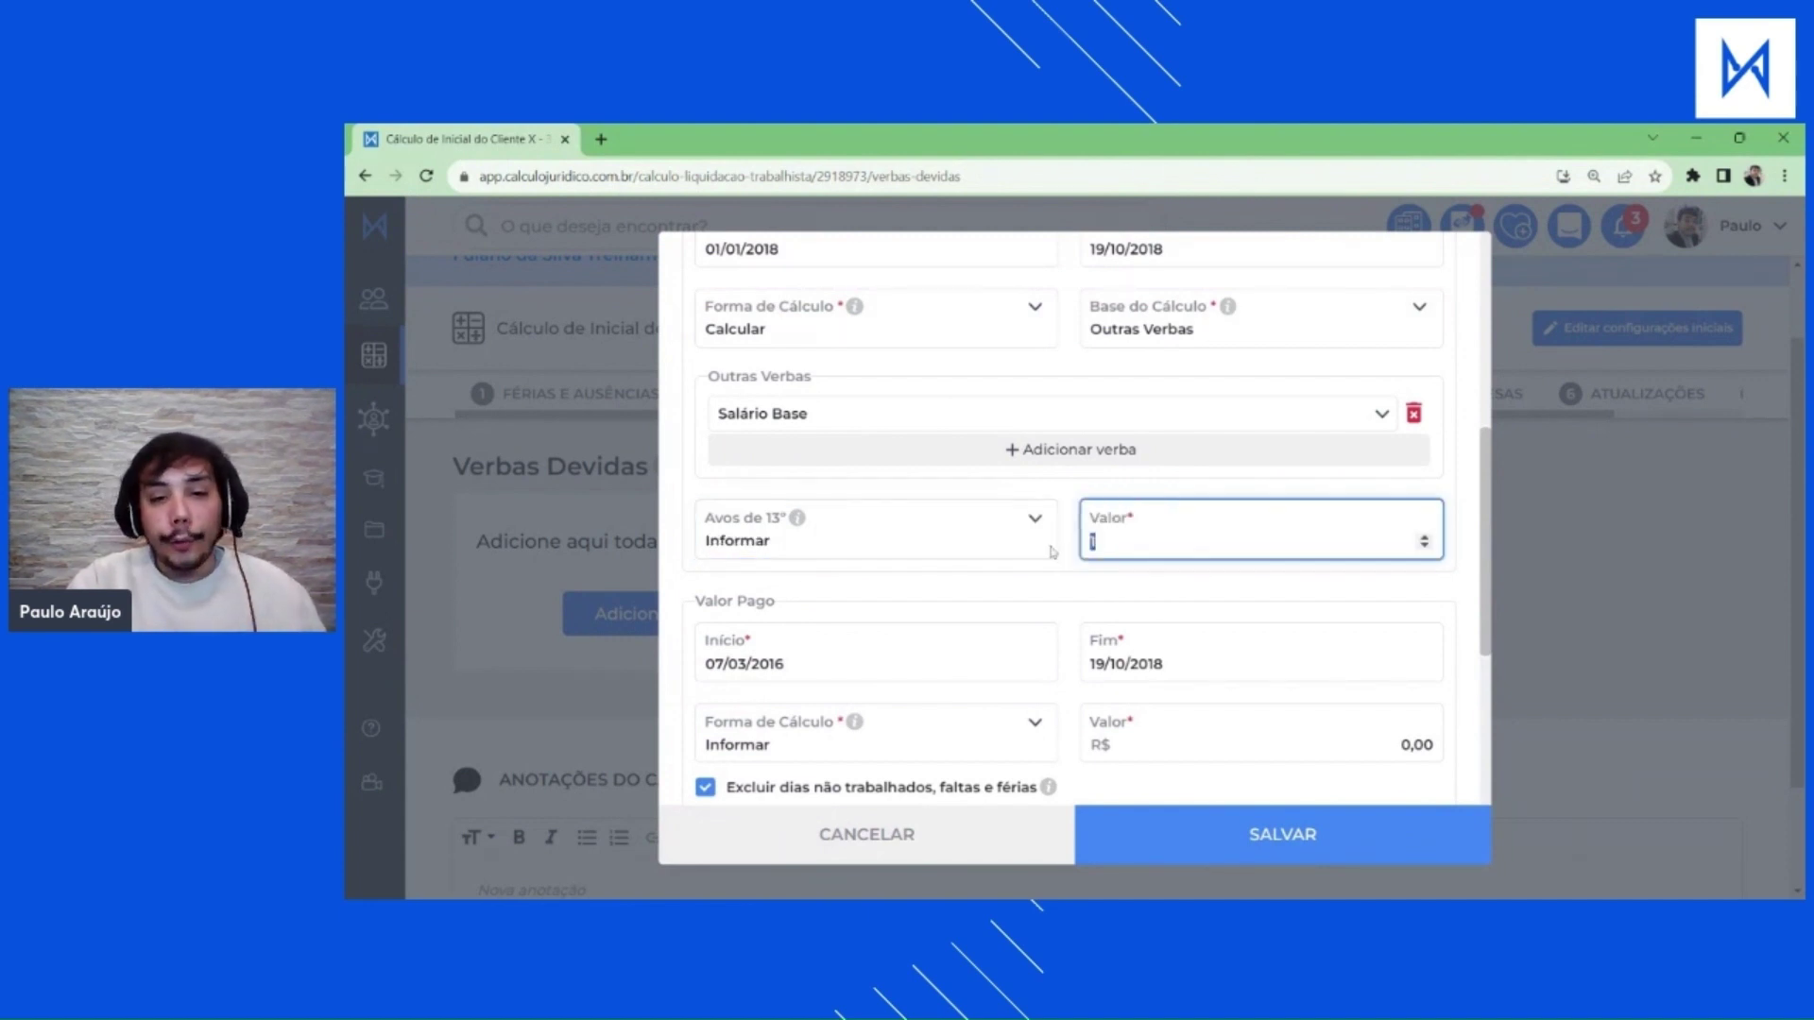
text(9)
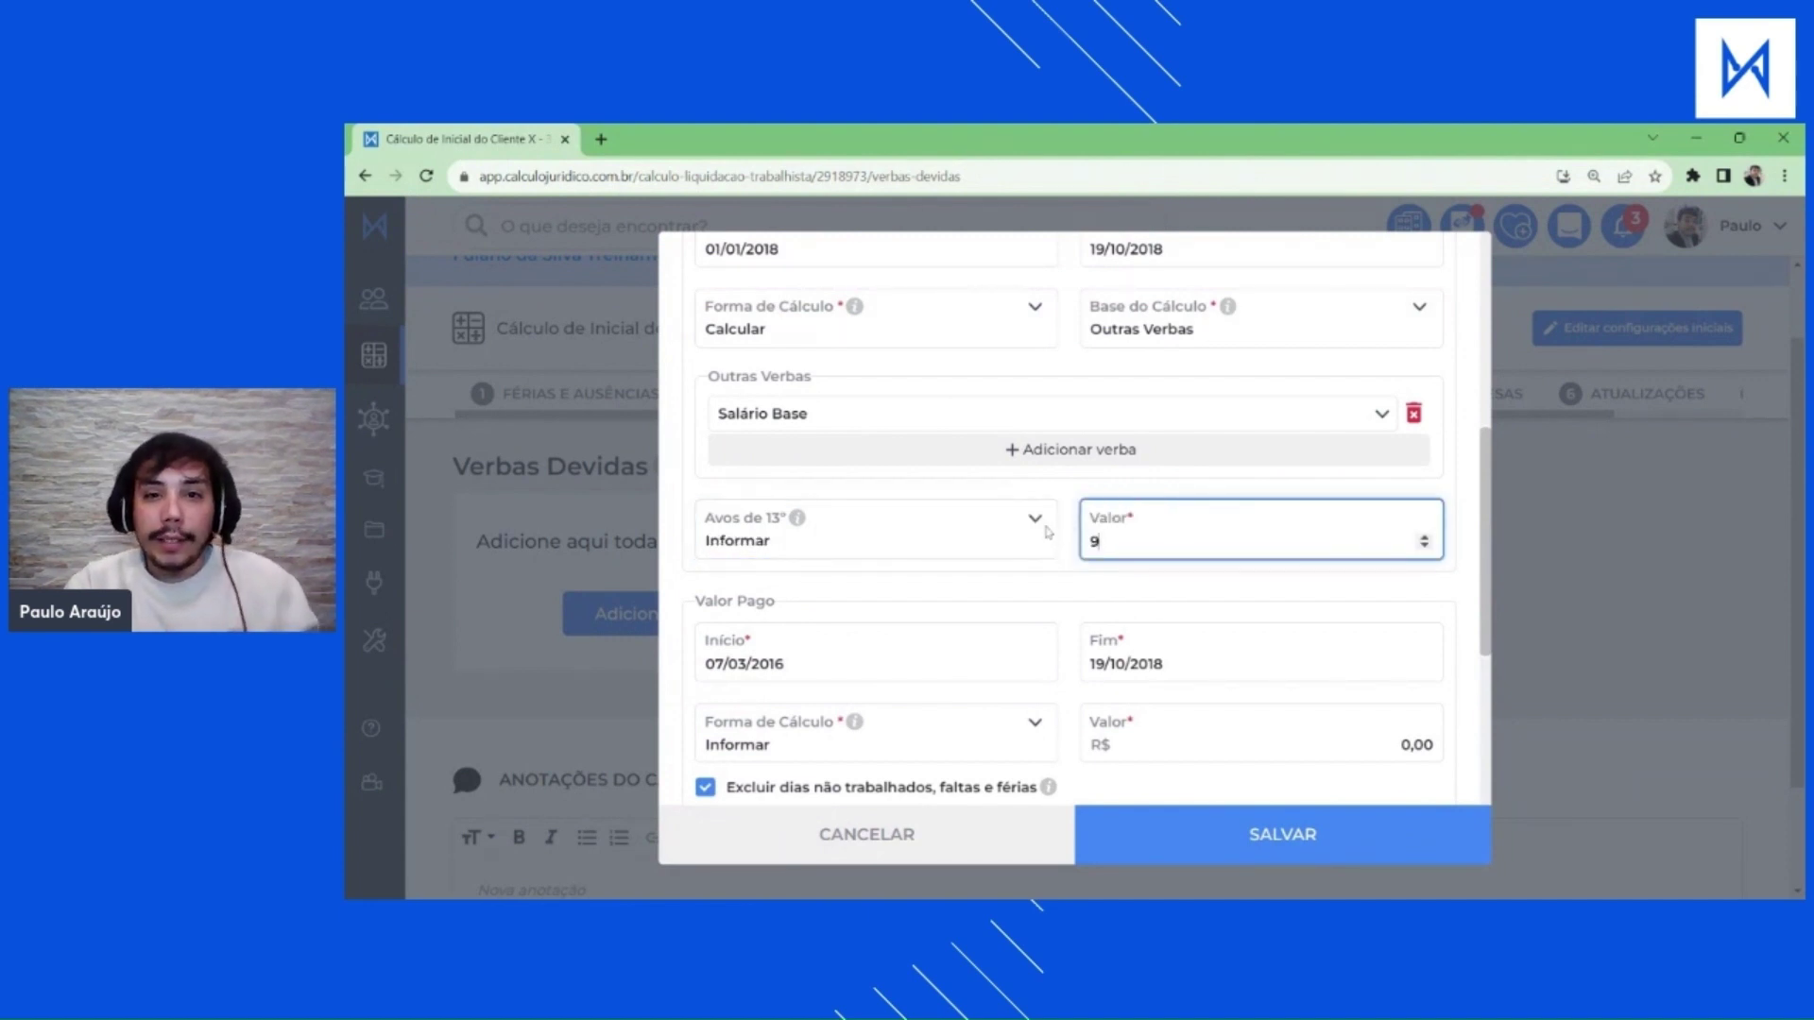
click(894, 565)
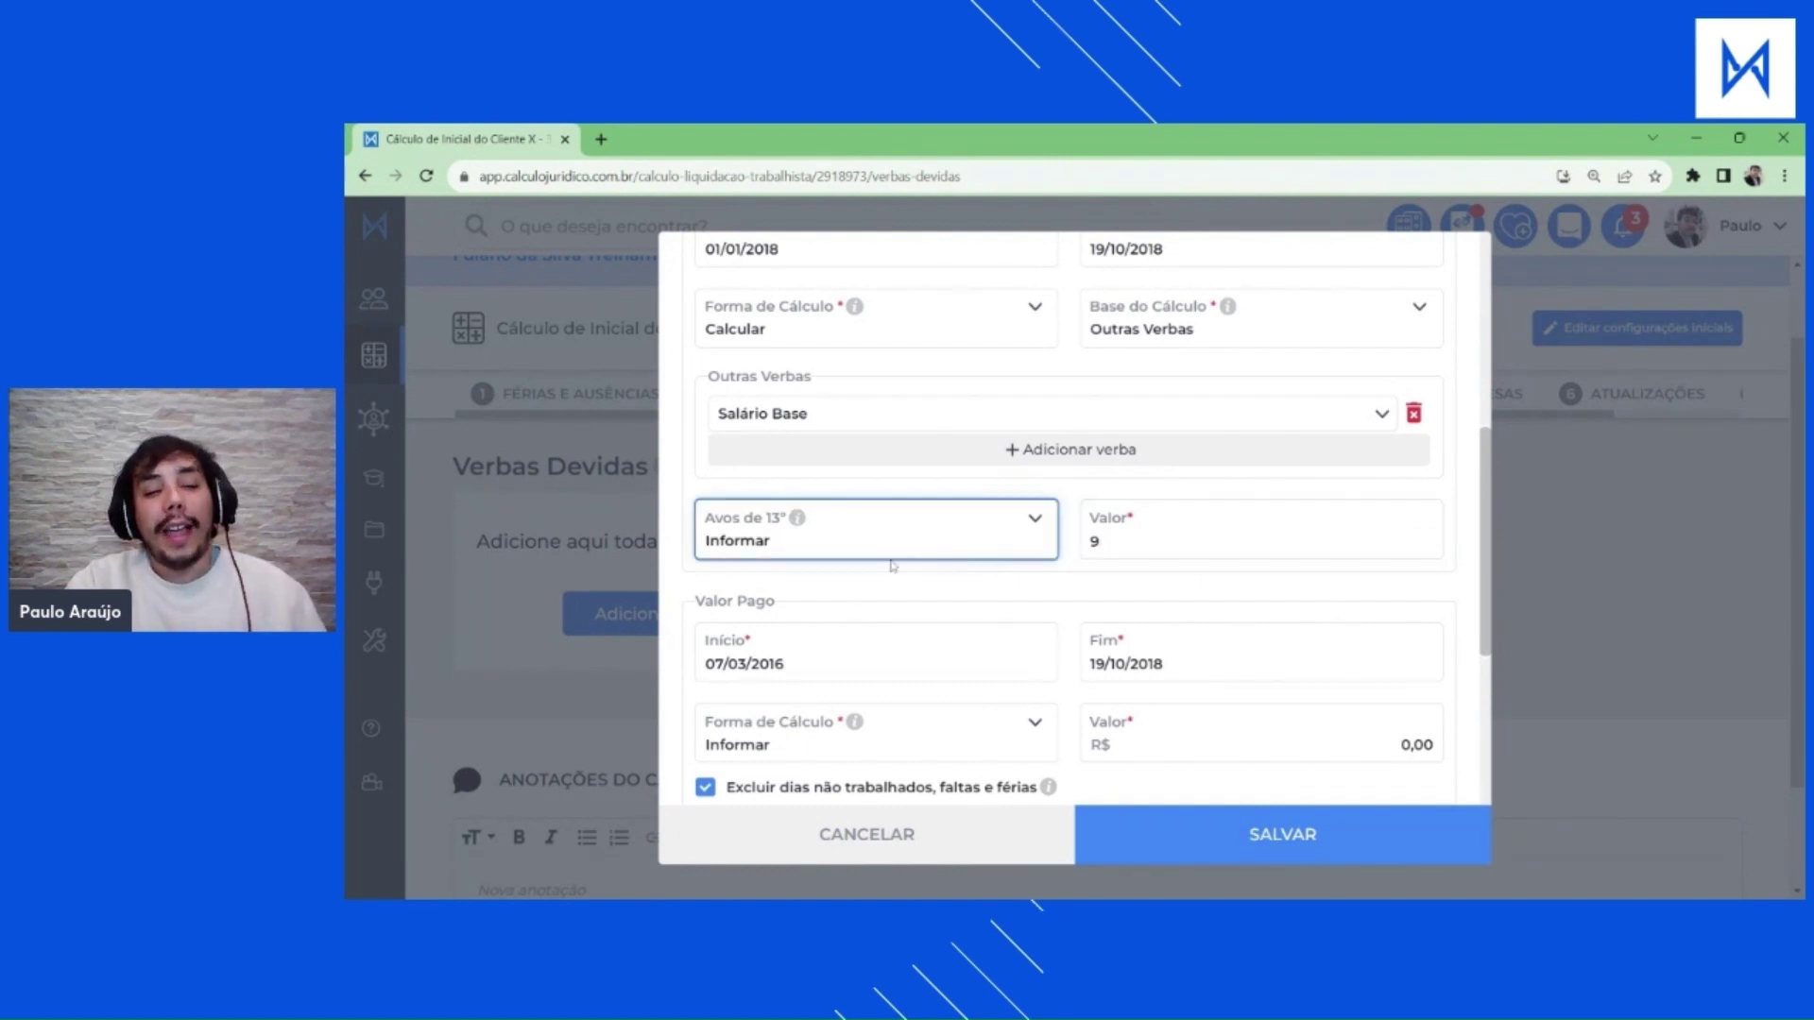
click(891, 567)
click(1007, 575)
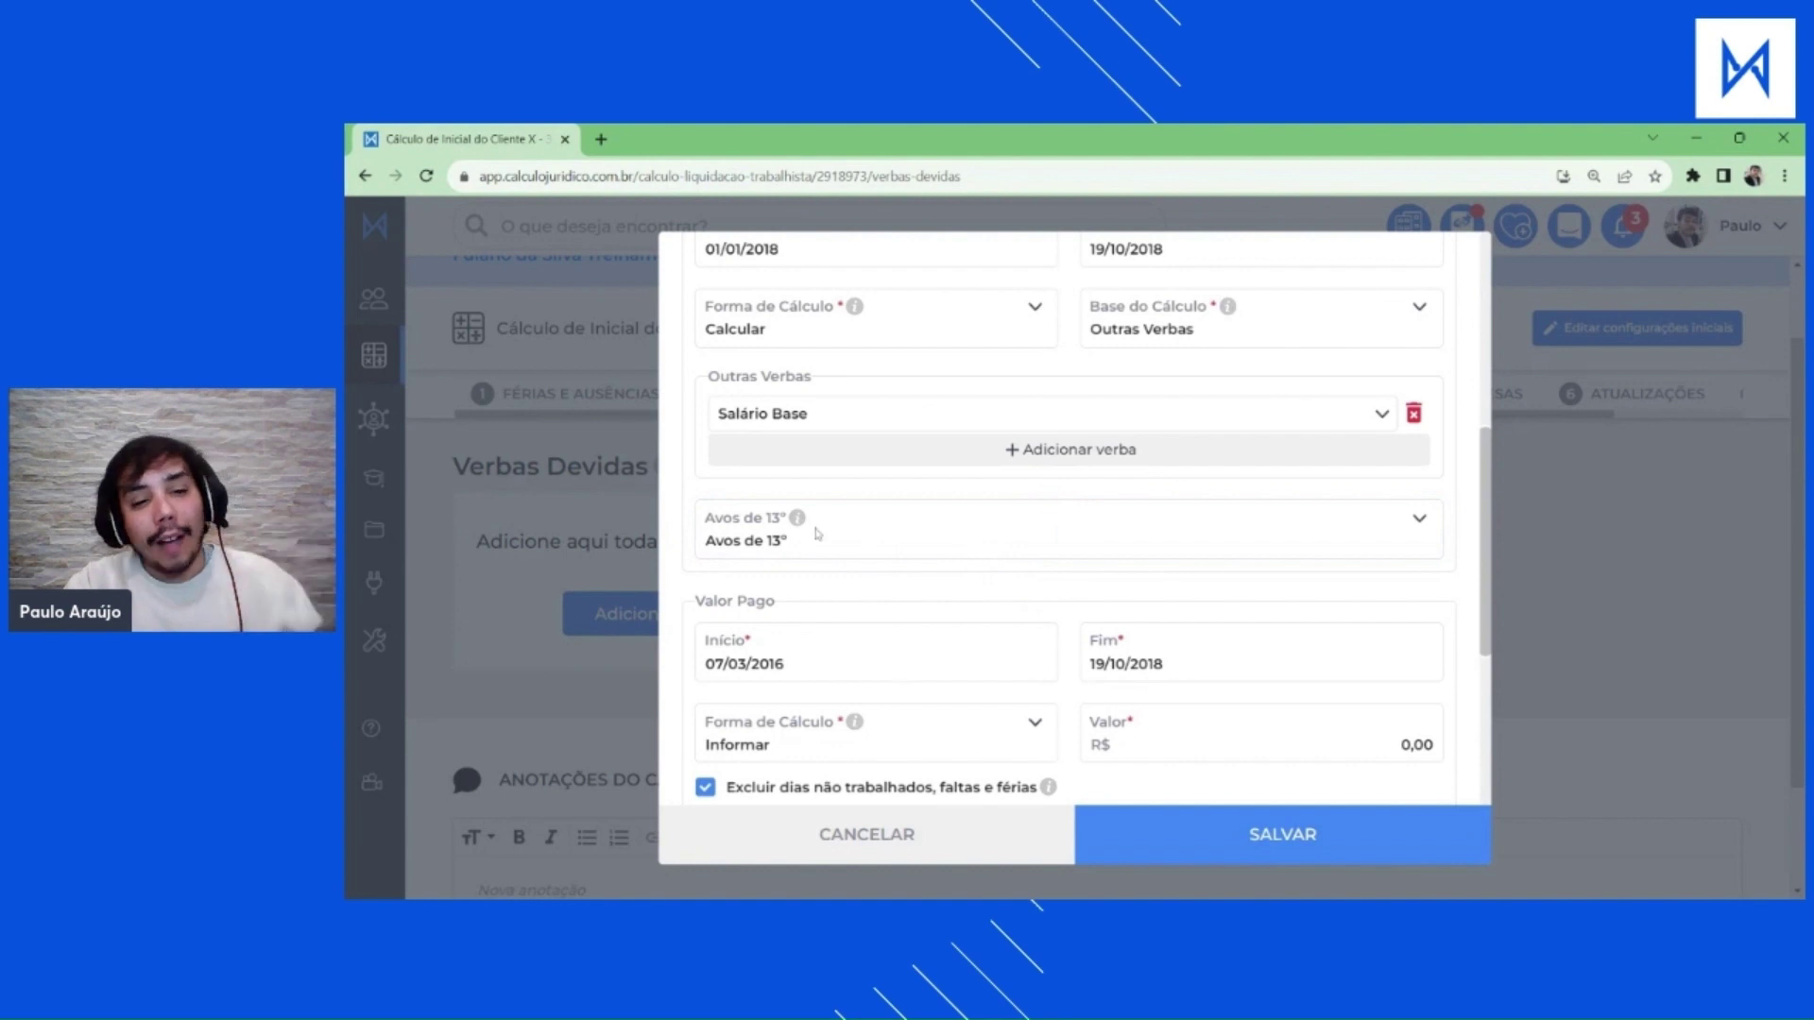
Review the Valor Pago section of the verba and its Reflexos and Incidências options.
scroll(965, 536, down, 1)
drag(717, 507, 756, 507)
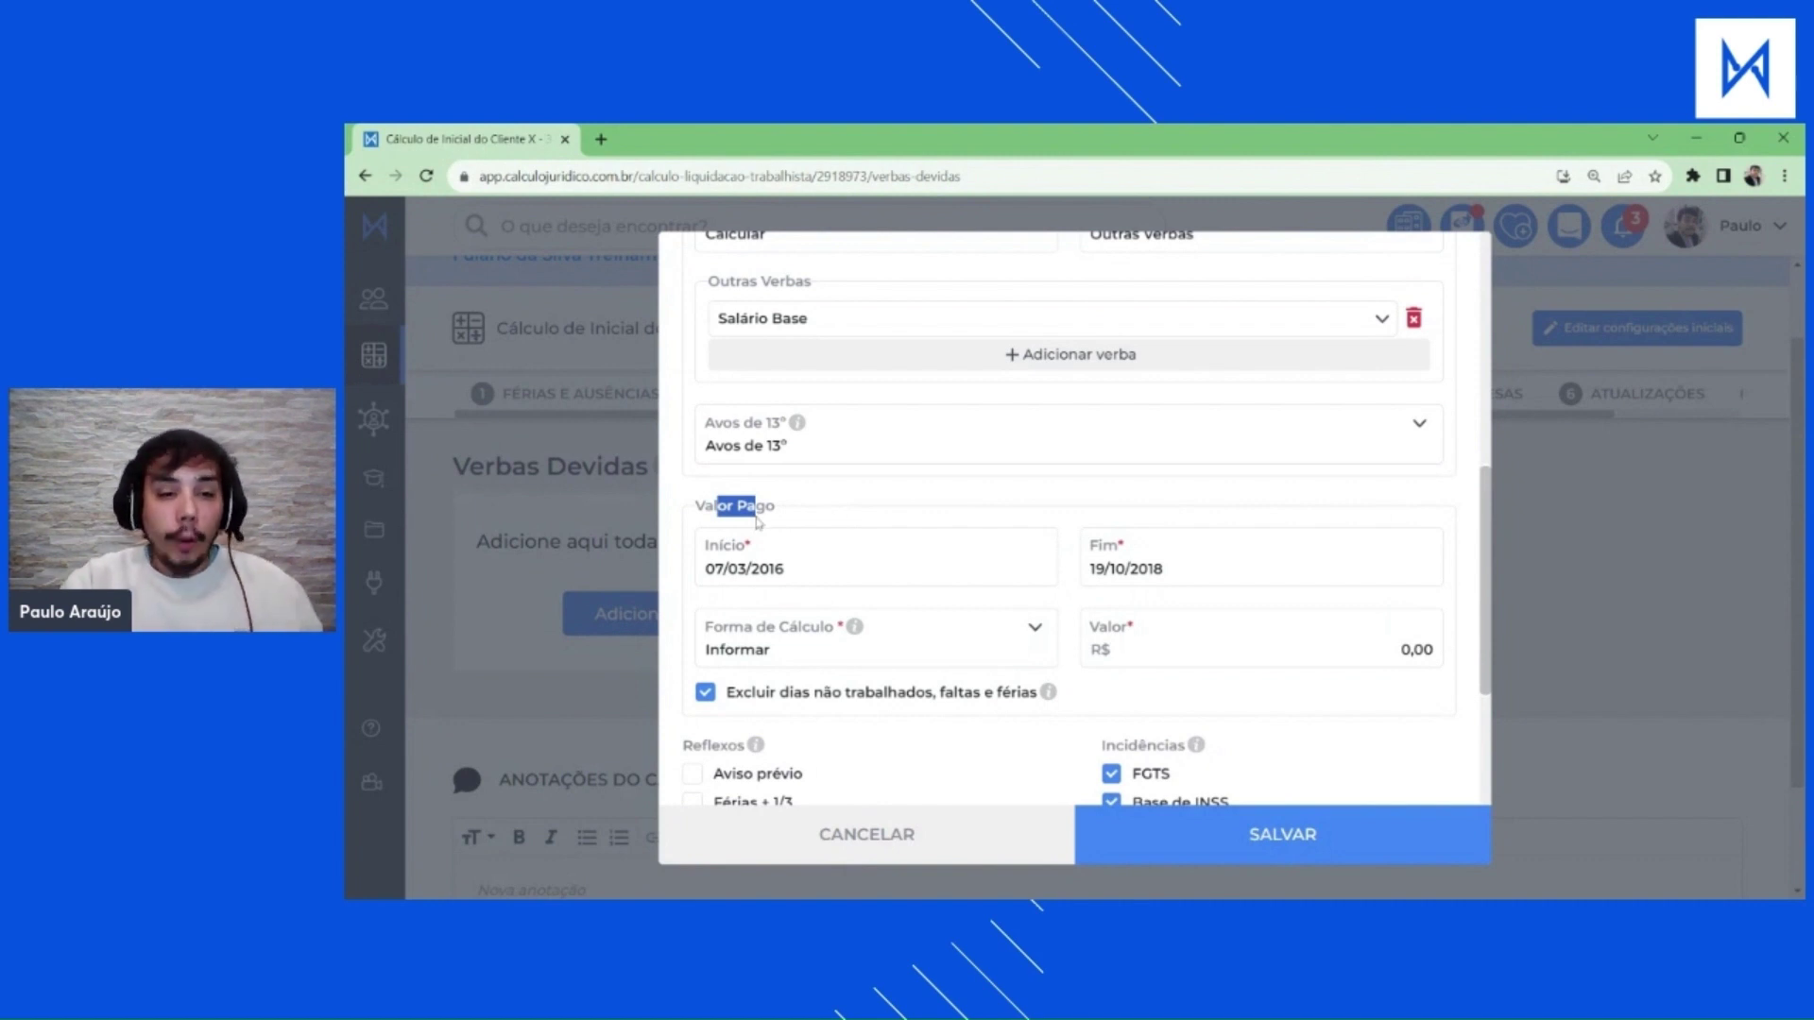
mouse_move(713, 508)
mouse_down()
mouse_move(800, 513)
mouse_move(715, 507)
mouse_up()
click(1432, 652)
click(844, 514)
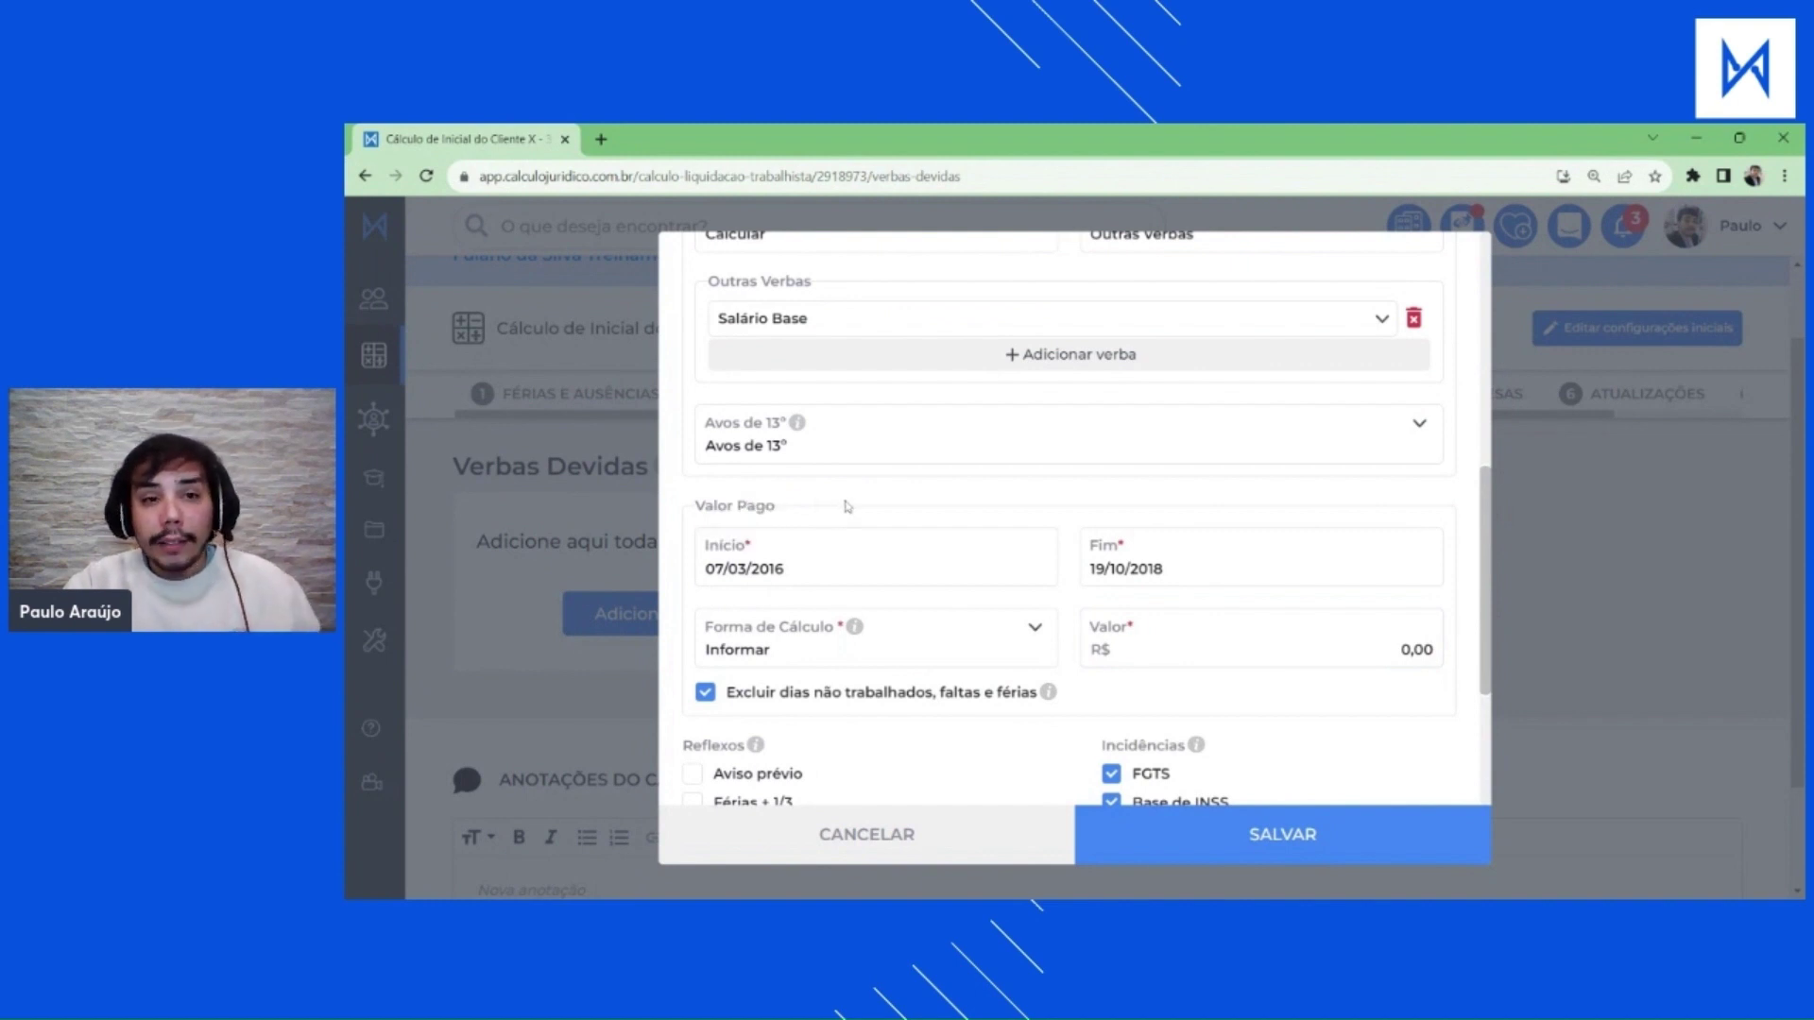
scroll(792, 510, down, 2)
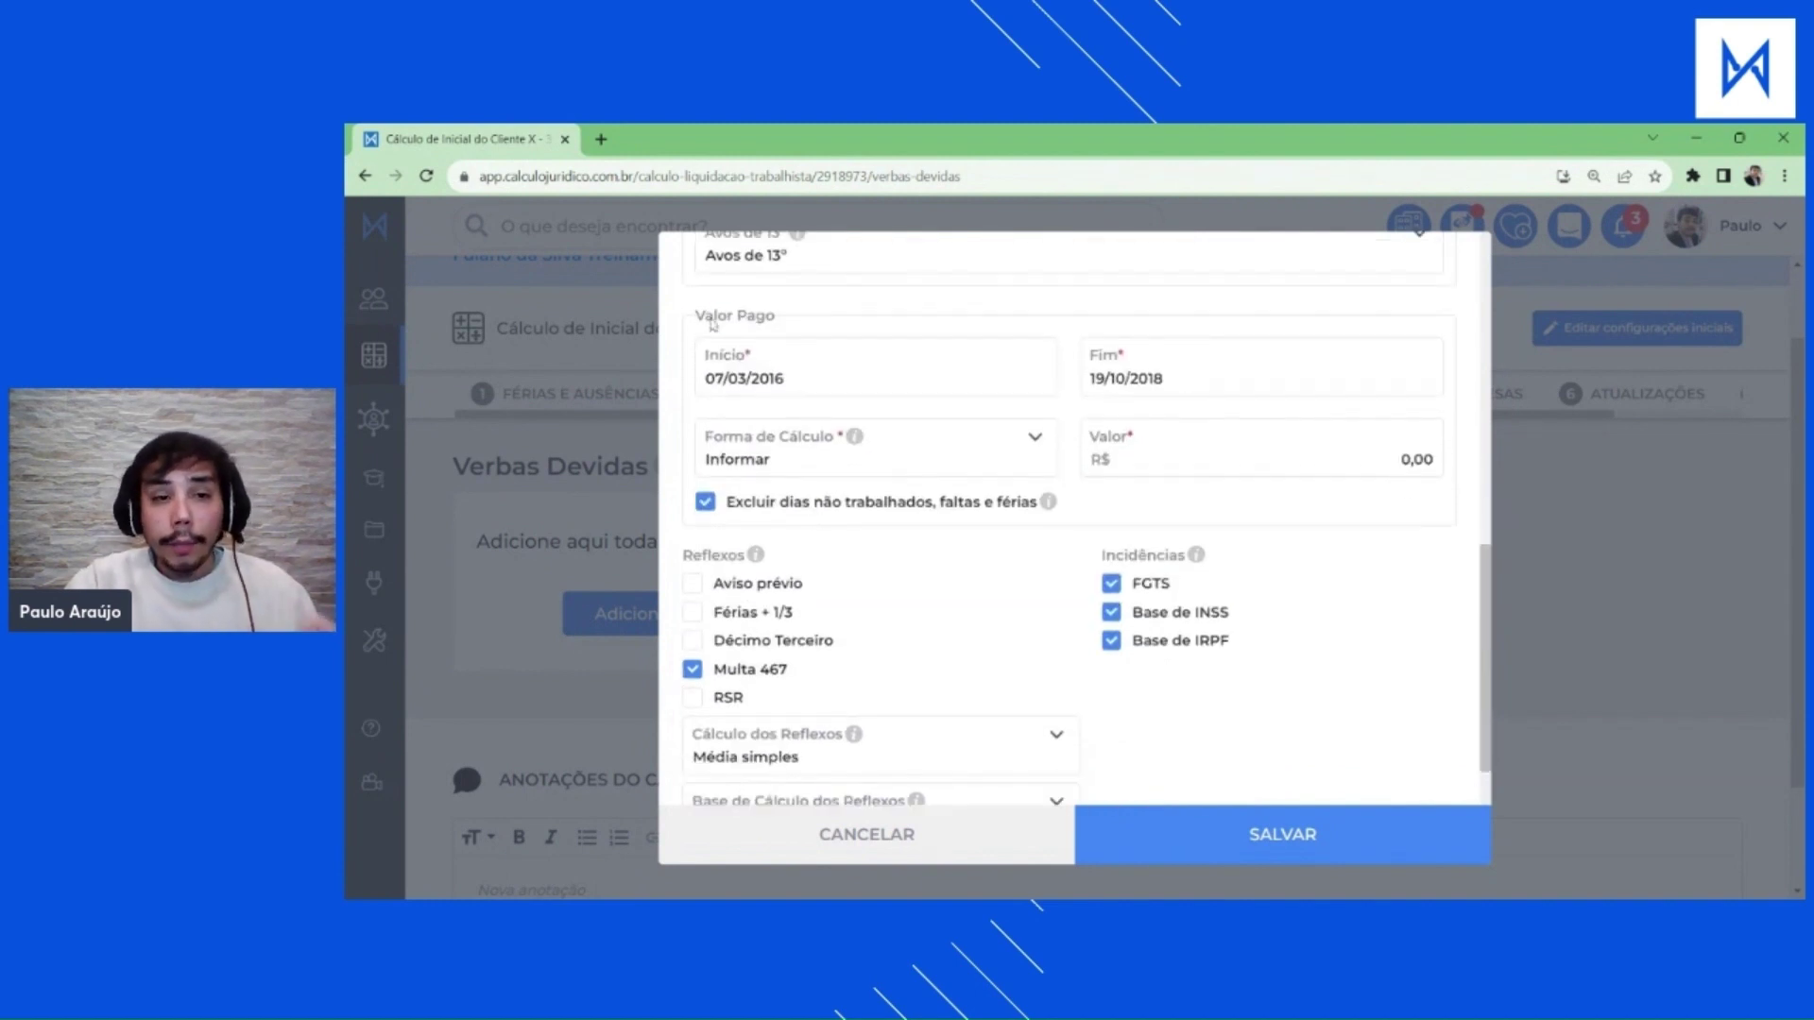
drag(712, 319, 746, 317)
click(1423, 459)
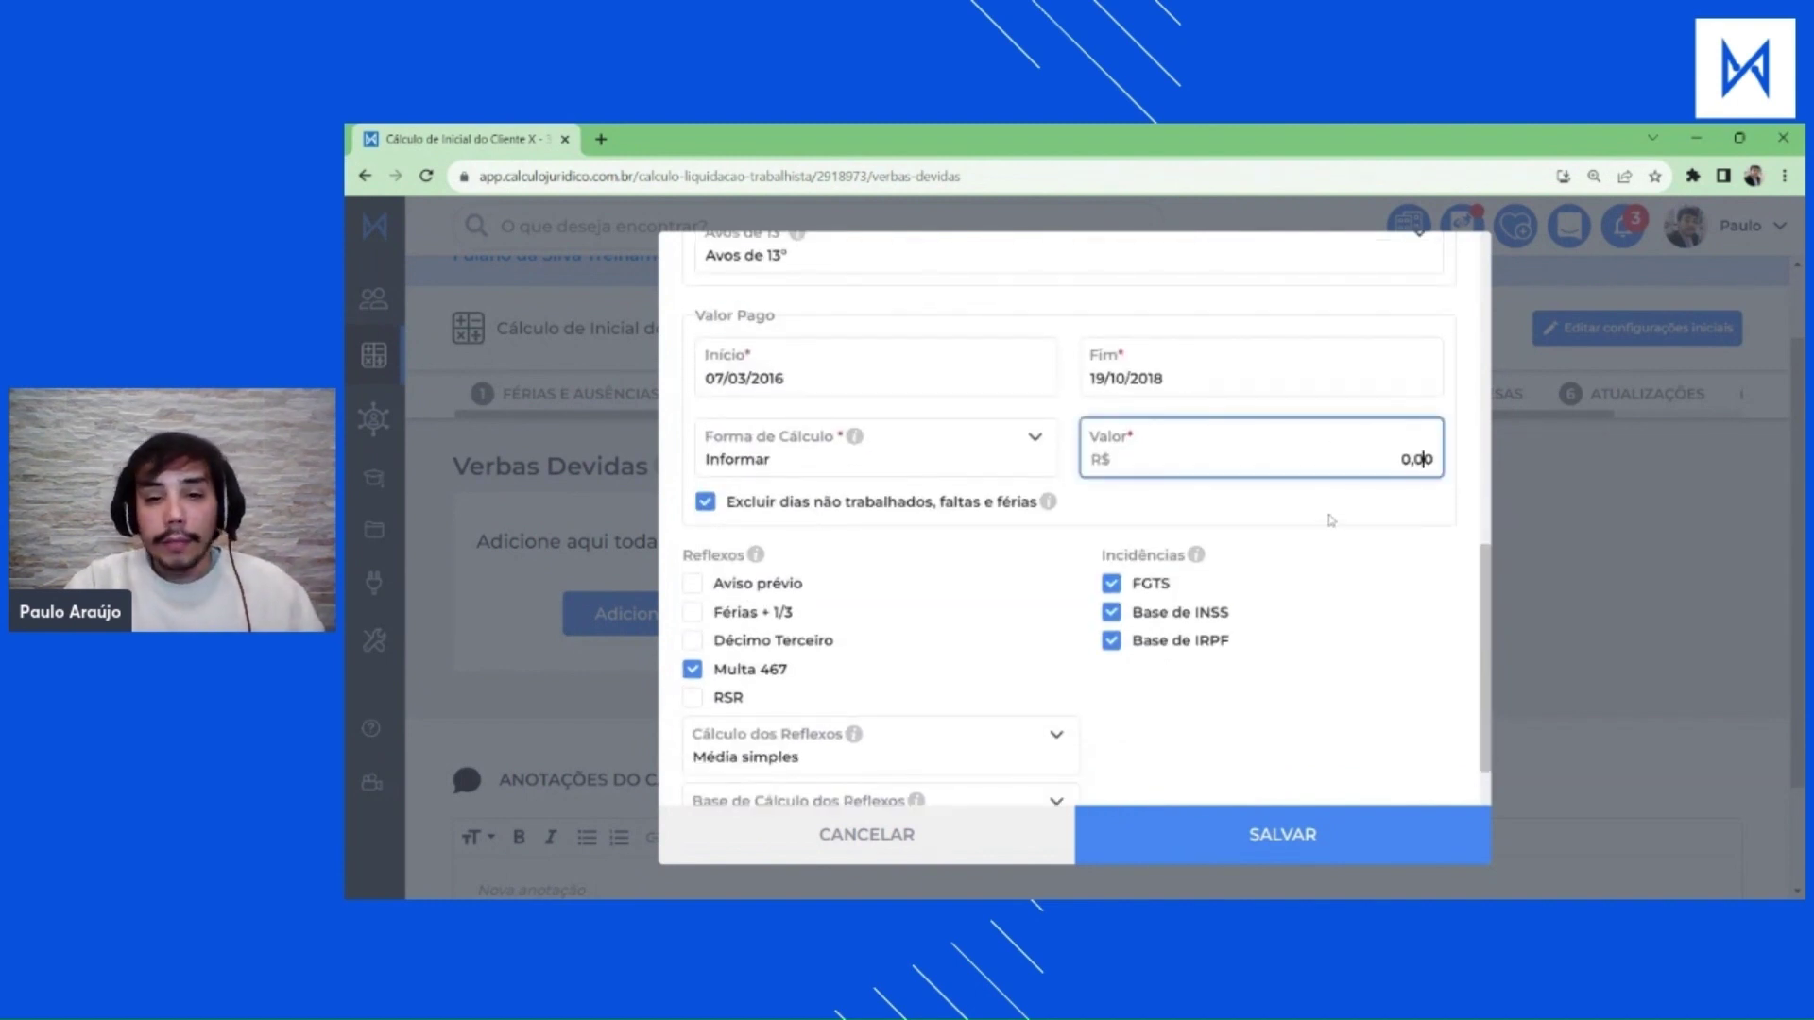
click(1250, 517)
scroll(1162, 486, down, 1)
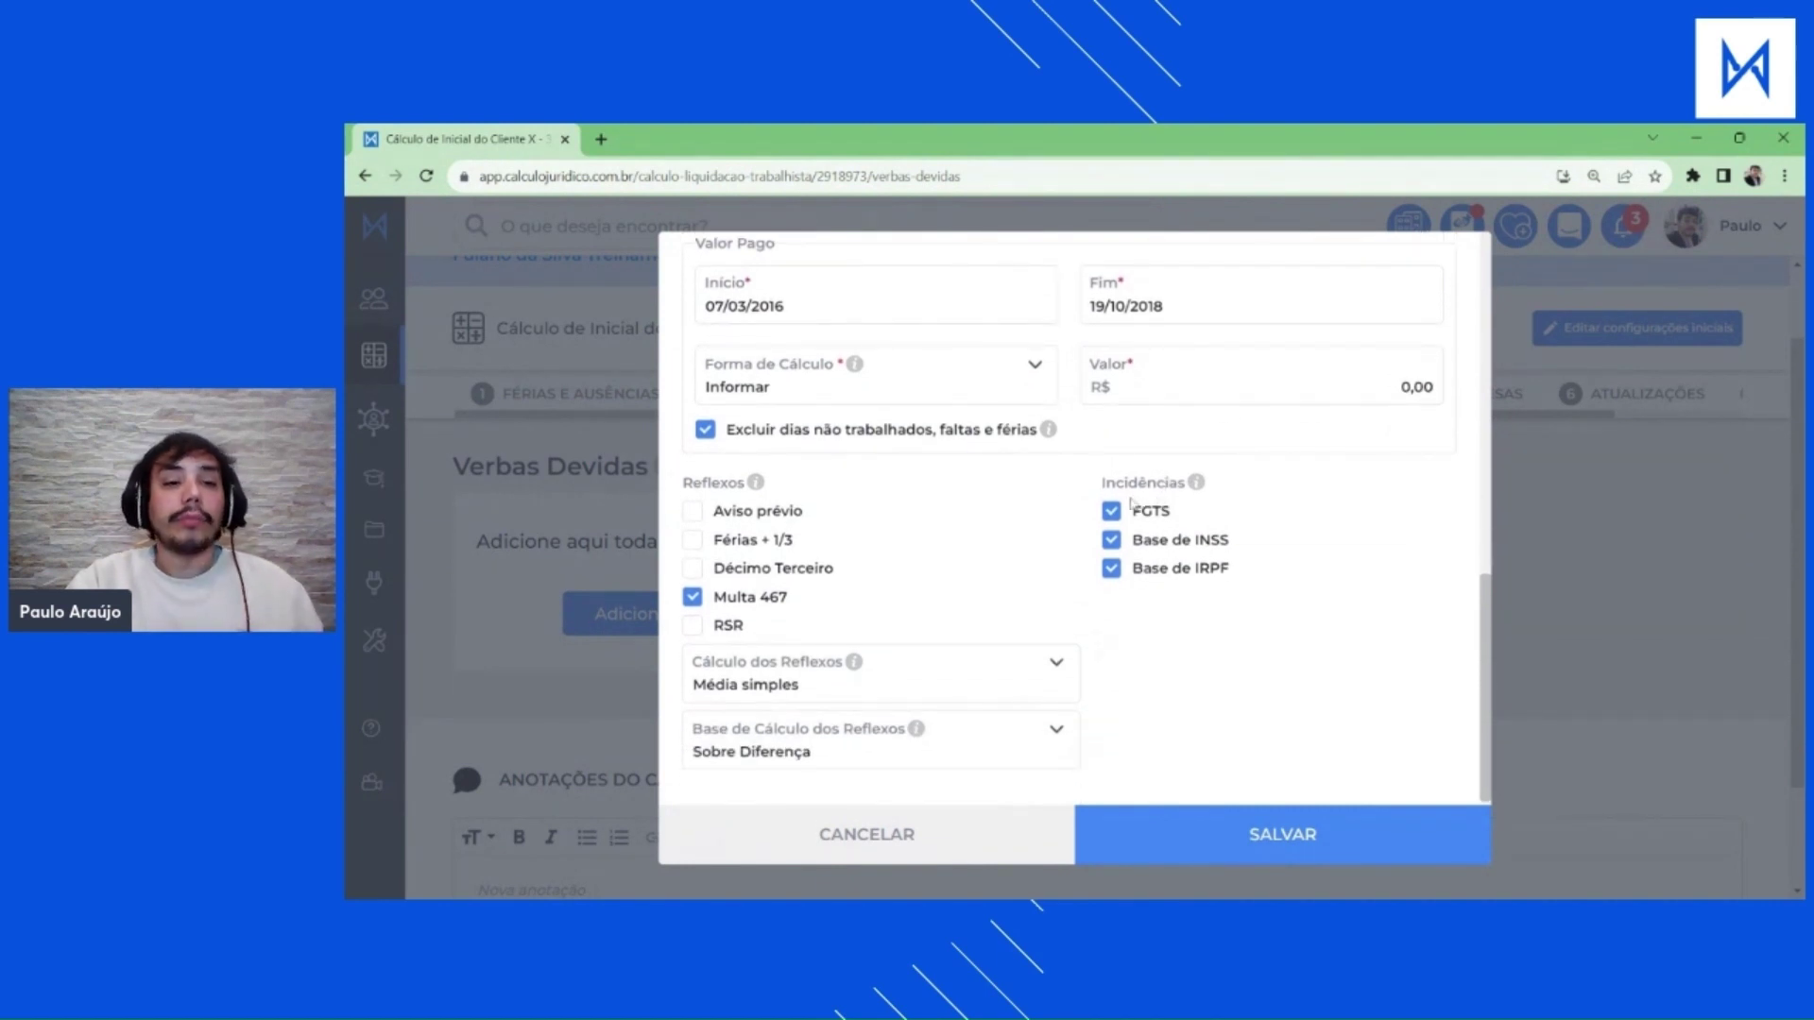
drag(681, 483, 781, 480)
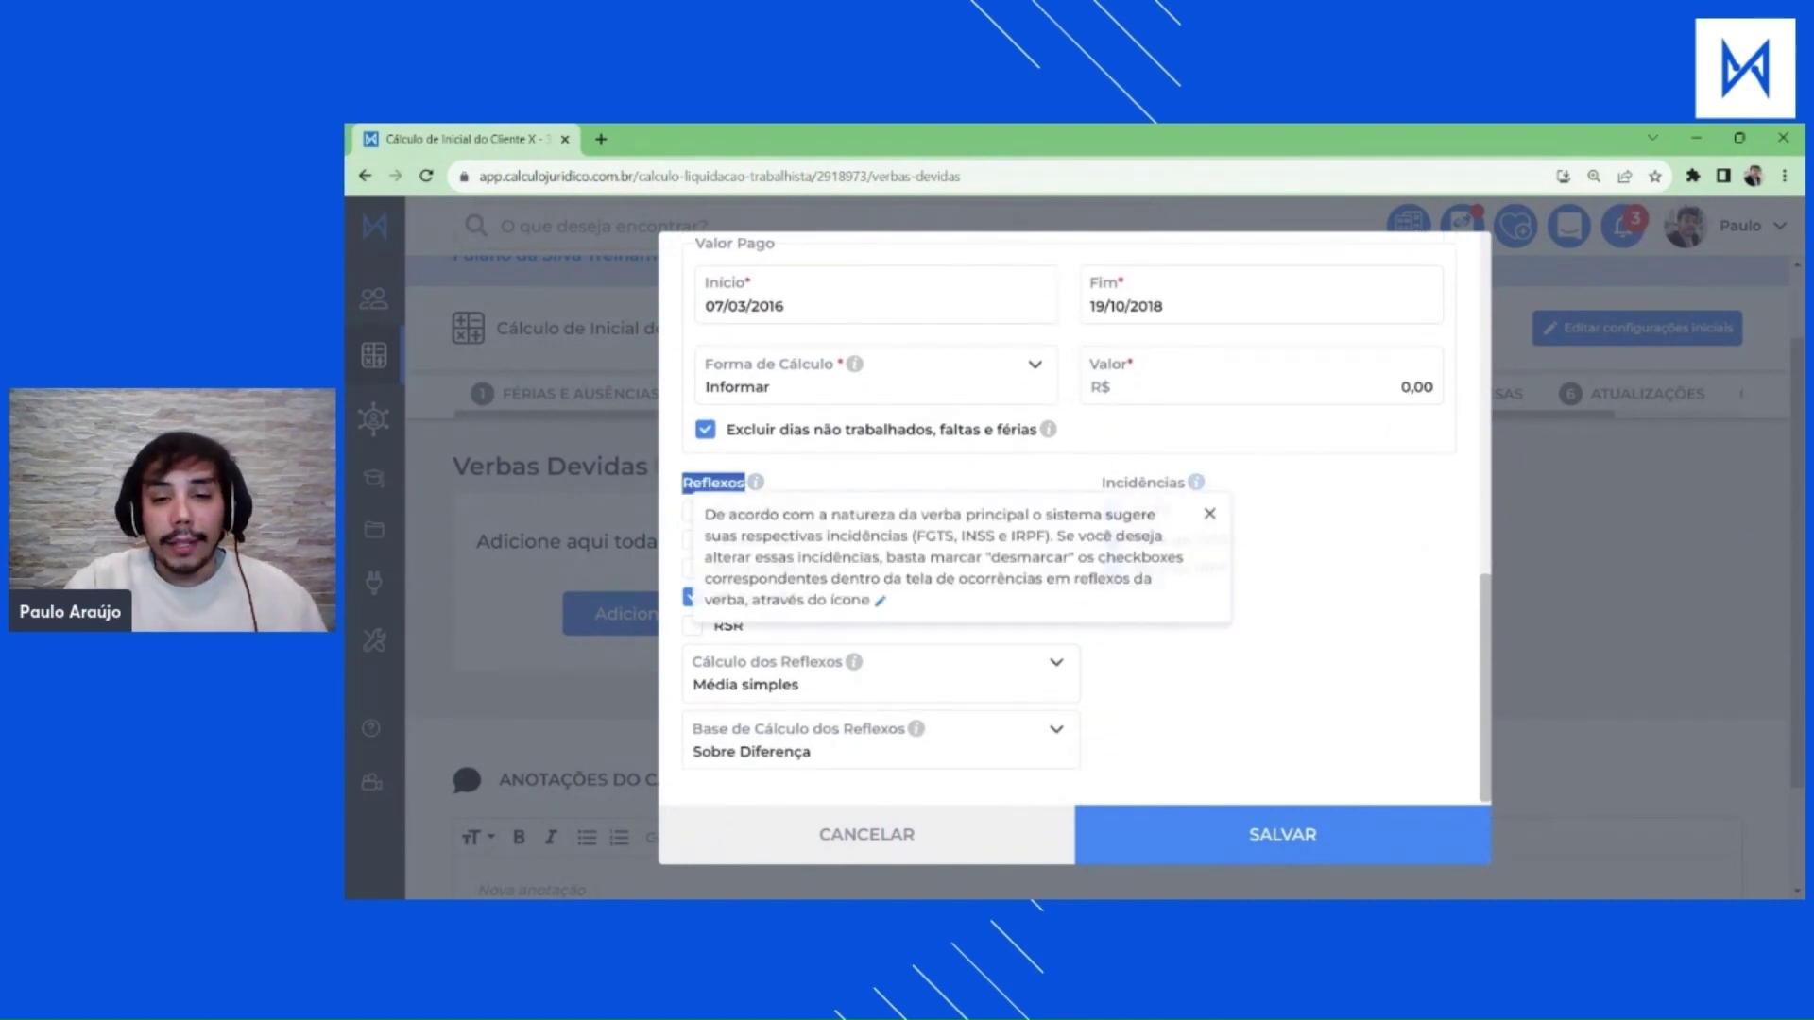
Read the help on the Incidências of the 13º Proporcional (TRCT) verba and close it.
drag(1188, 483, 1115, 483)
click(885, 464)
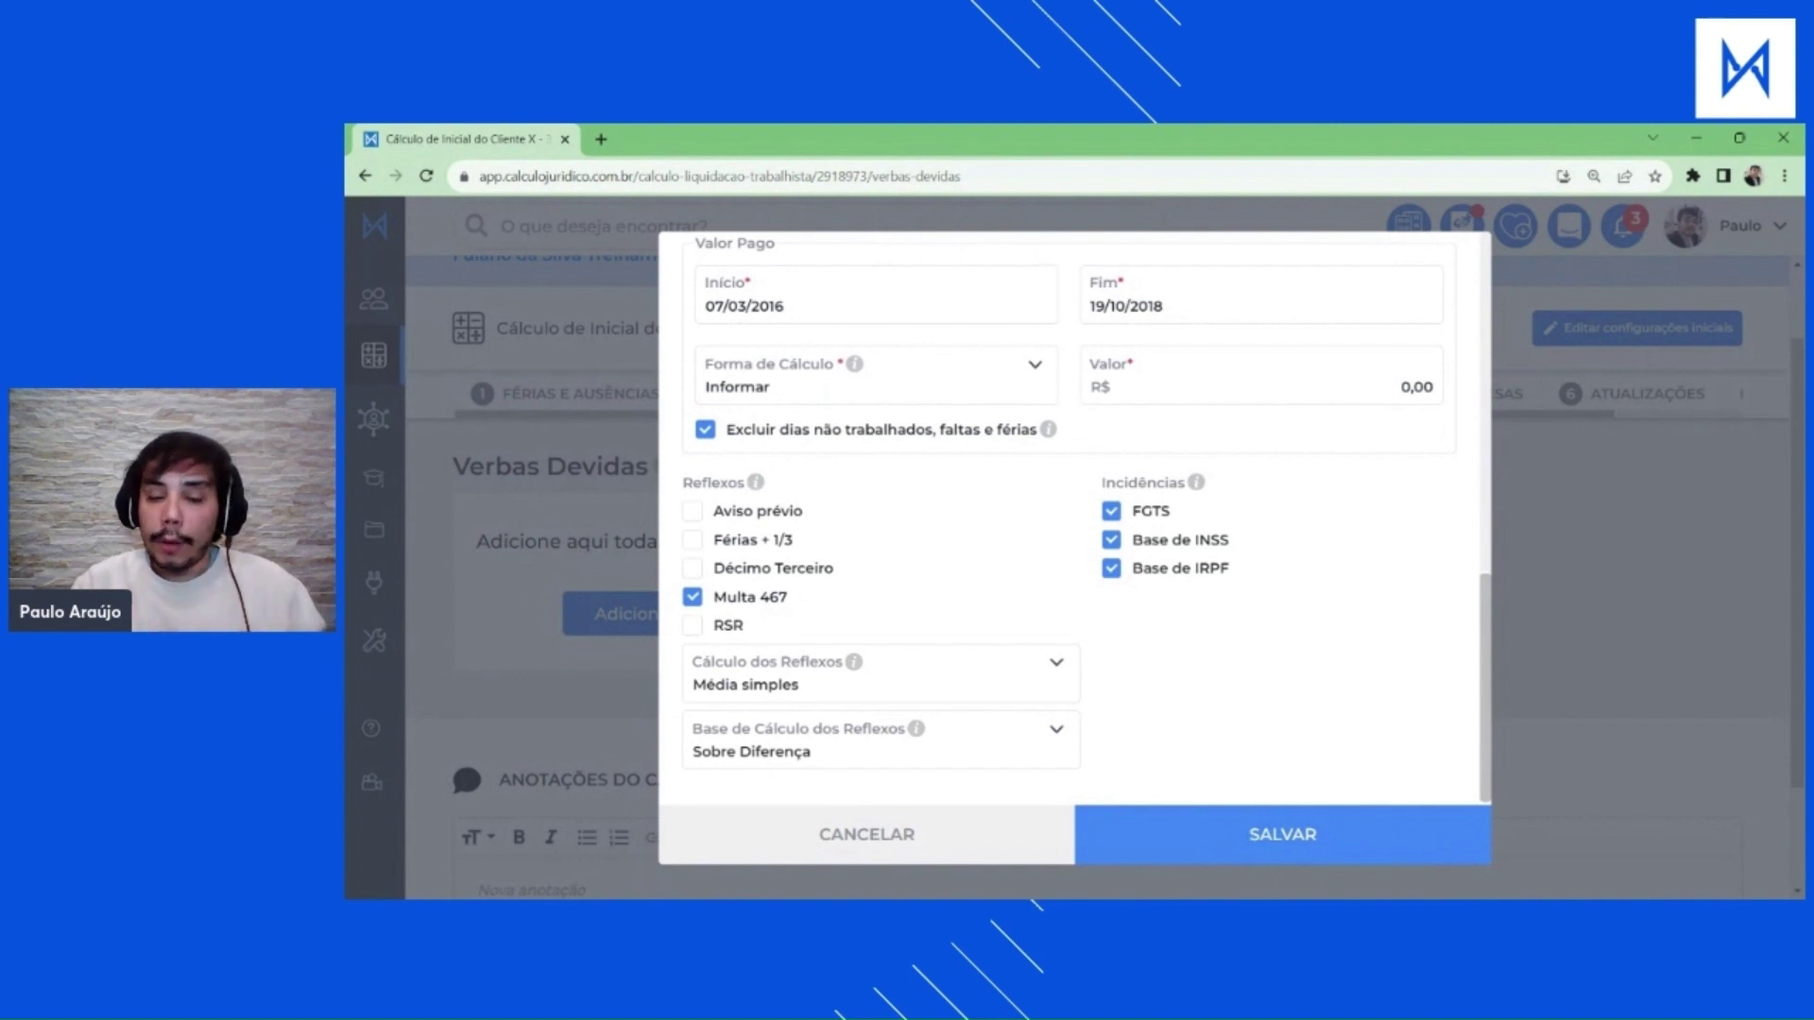
drag(1135, 483, 1192, 483)
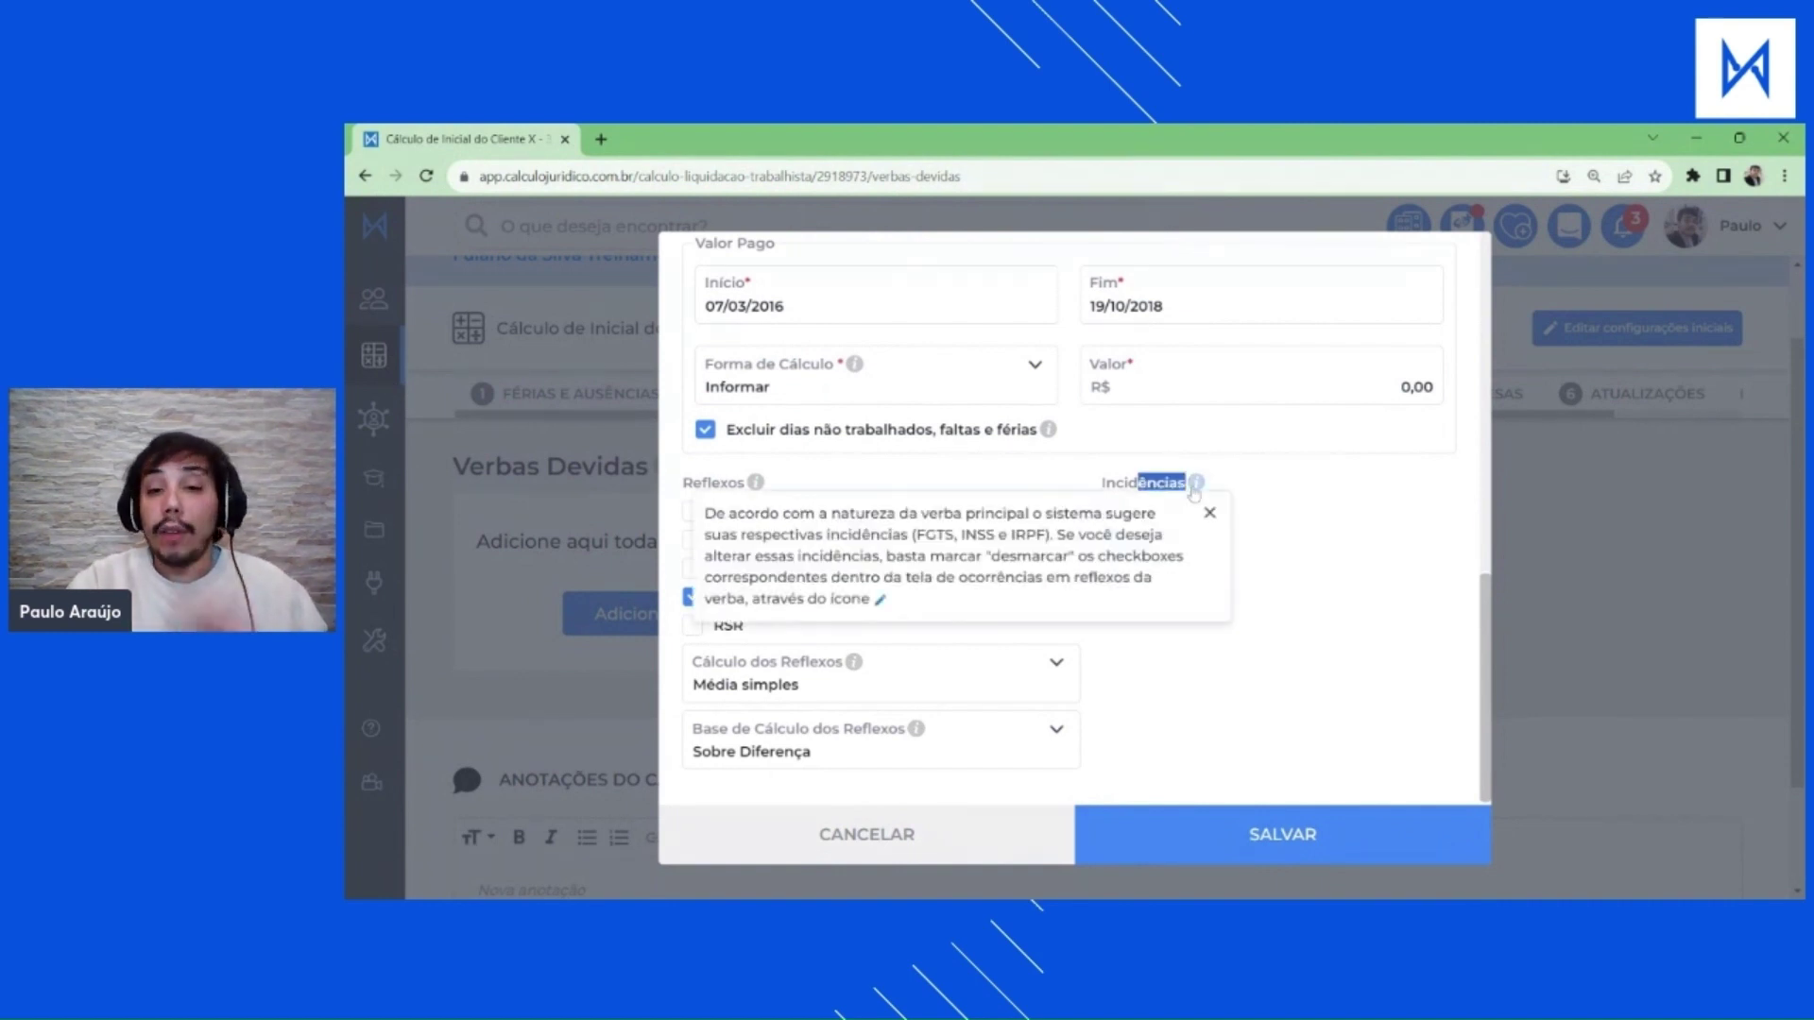
click(1165, 702)
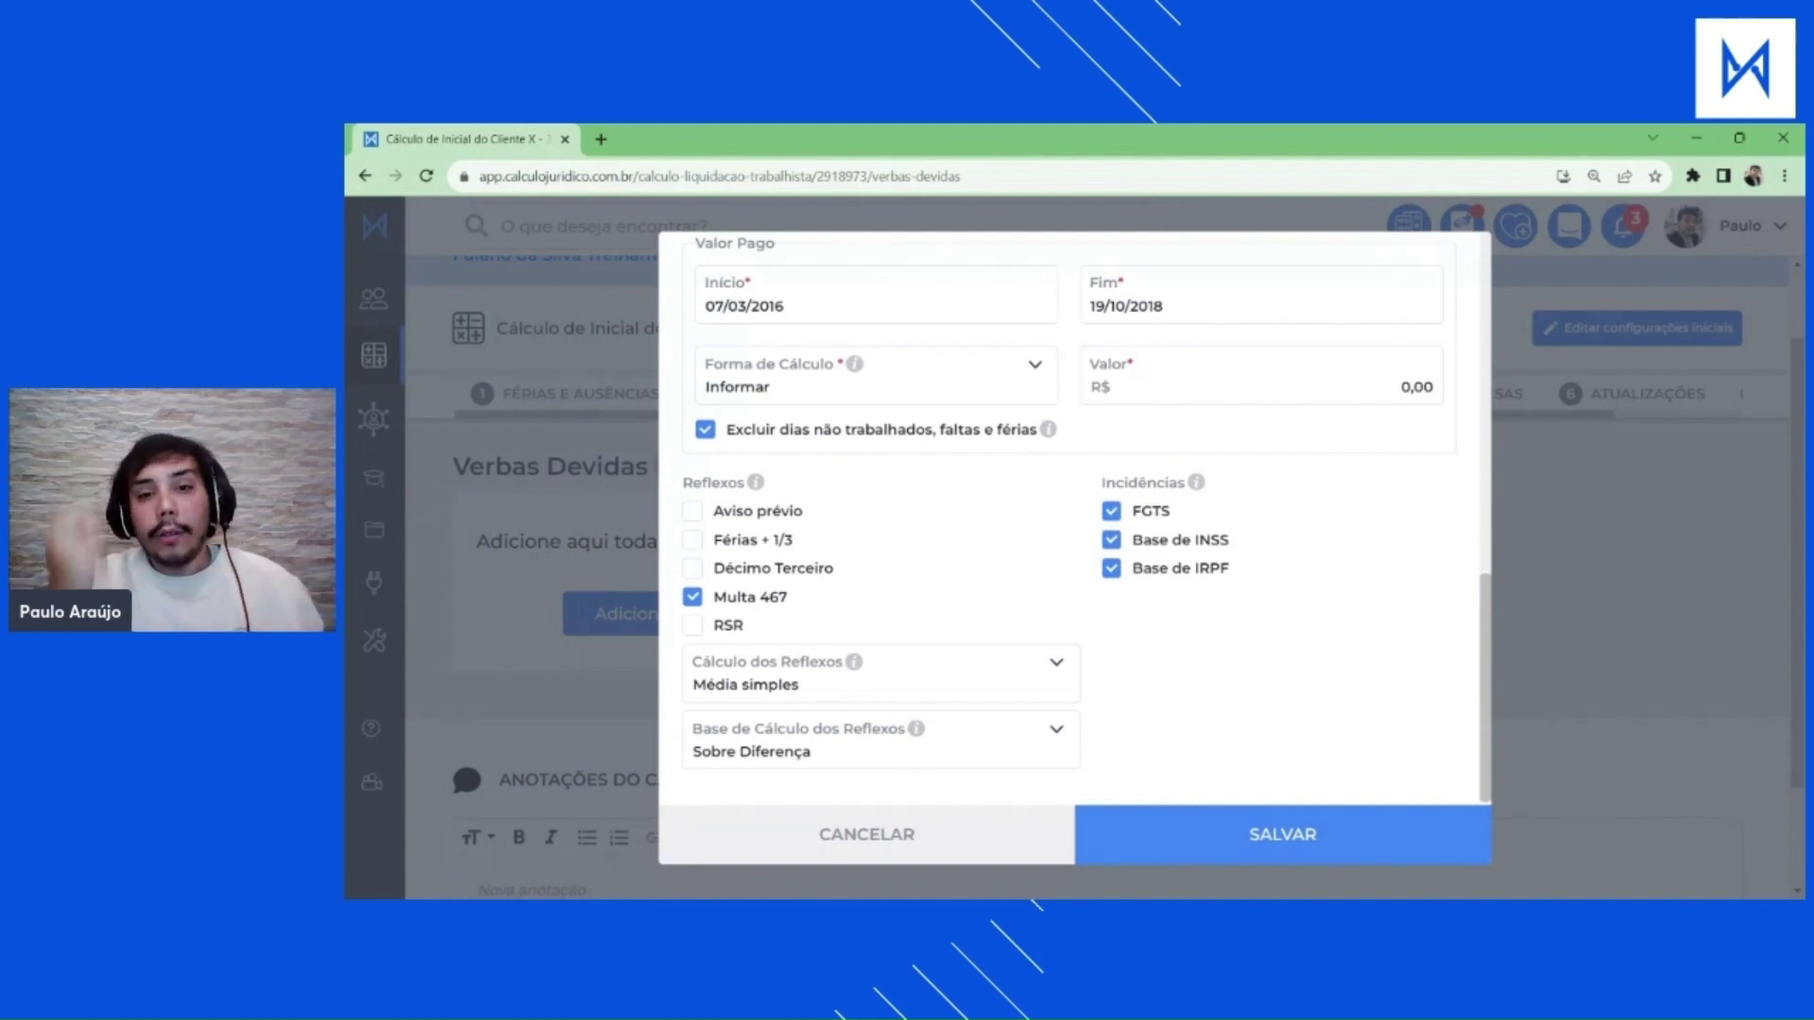
Review the parameters of the 13º Proporcional (TRCT) verba once more and save them.
scroll(1275, 579, up, 5)
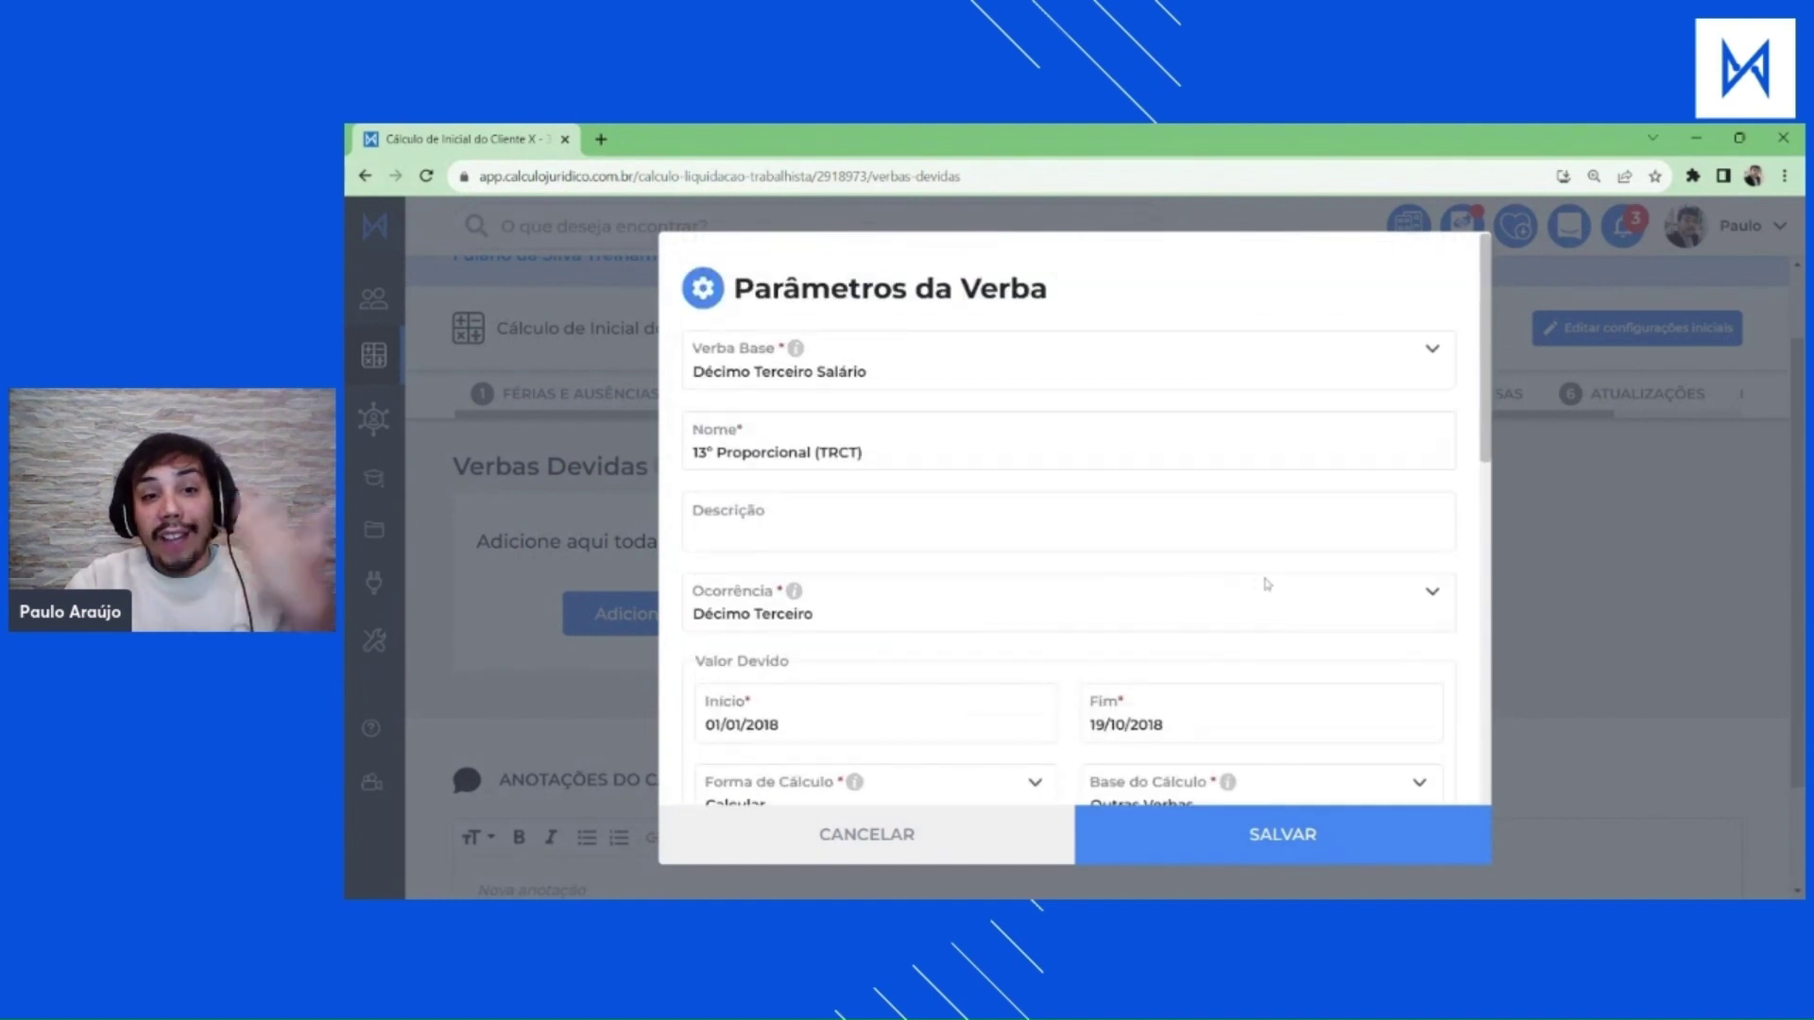
scroll(1271, 607, down, 3)
scroll(1313, 661, down, 1)
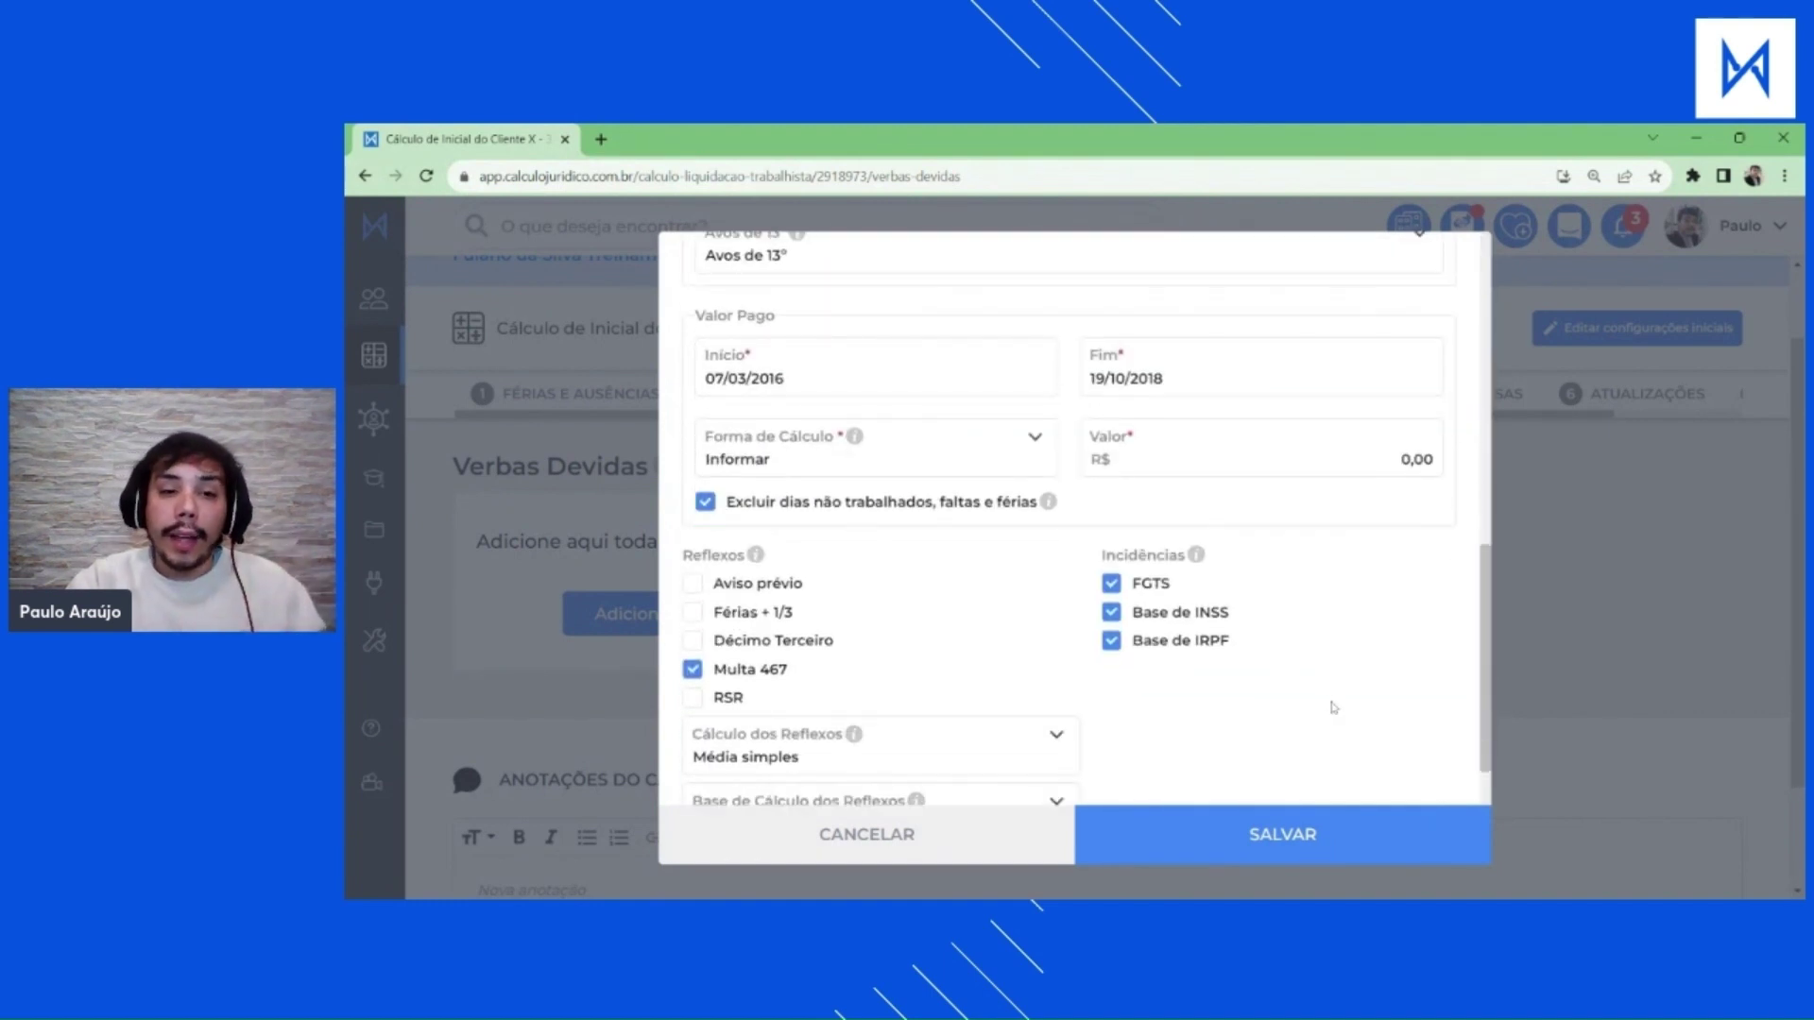
scroll(992, 393, up, 6)
scroll(1085, 554, down, 6)
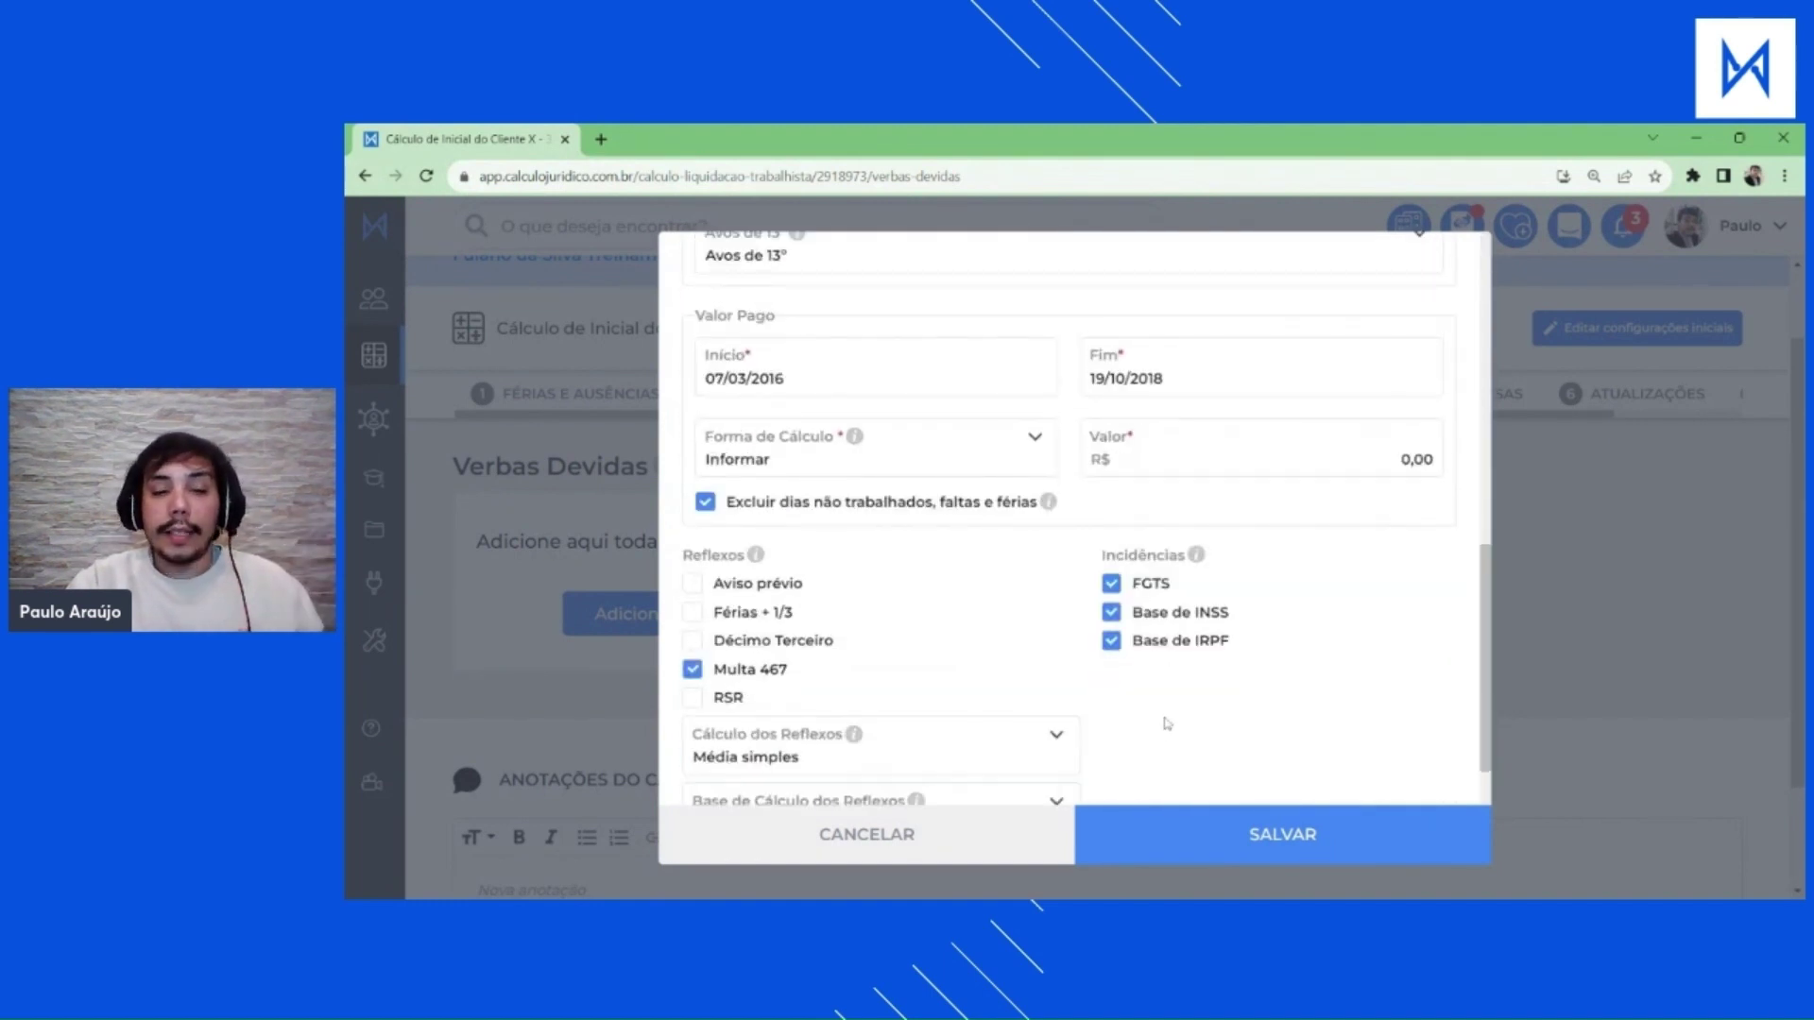
scroll(1218, 775, down, 1)
click(1269, 824)
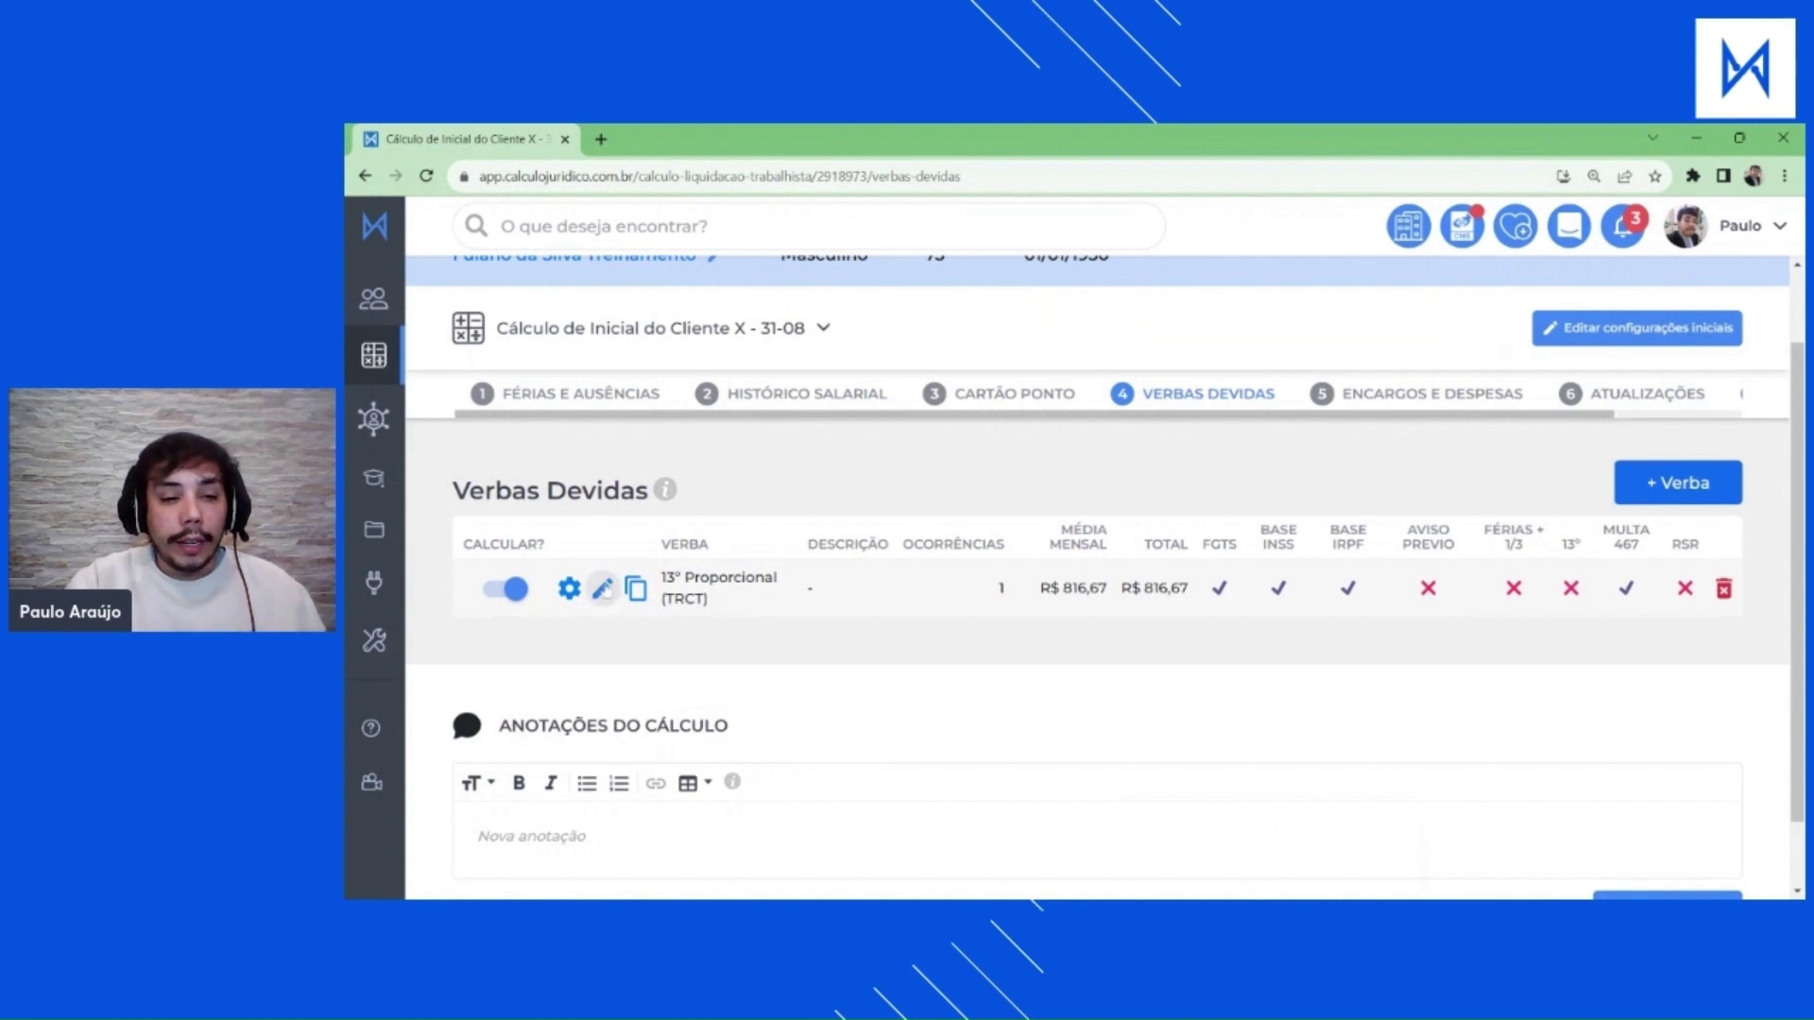
Open the occurrences of the 13º Proporcional (TRCT) verba and examine their dates and calculation base.
click(602, 588)
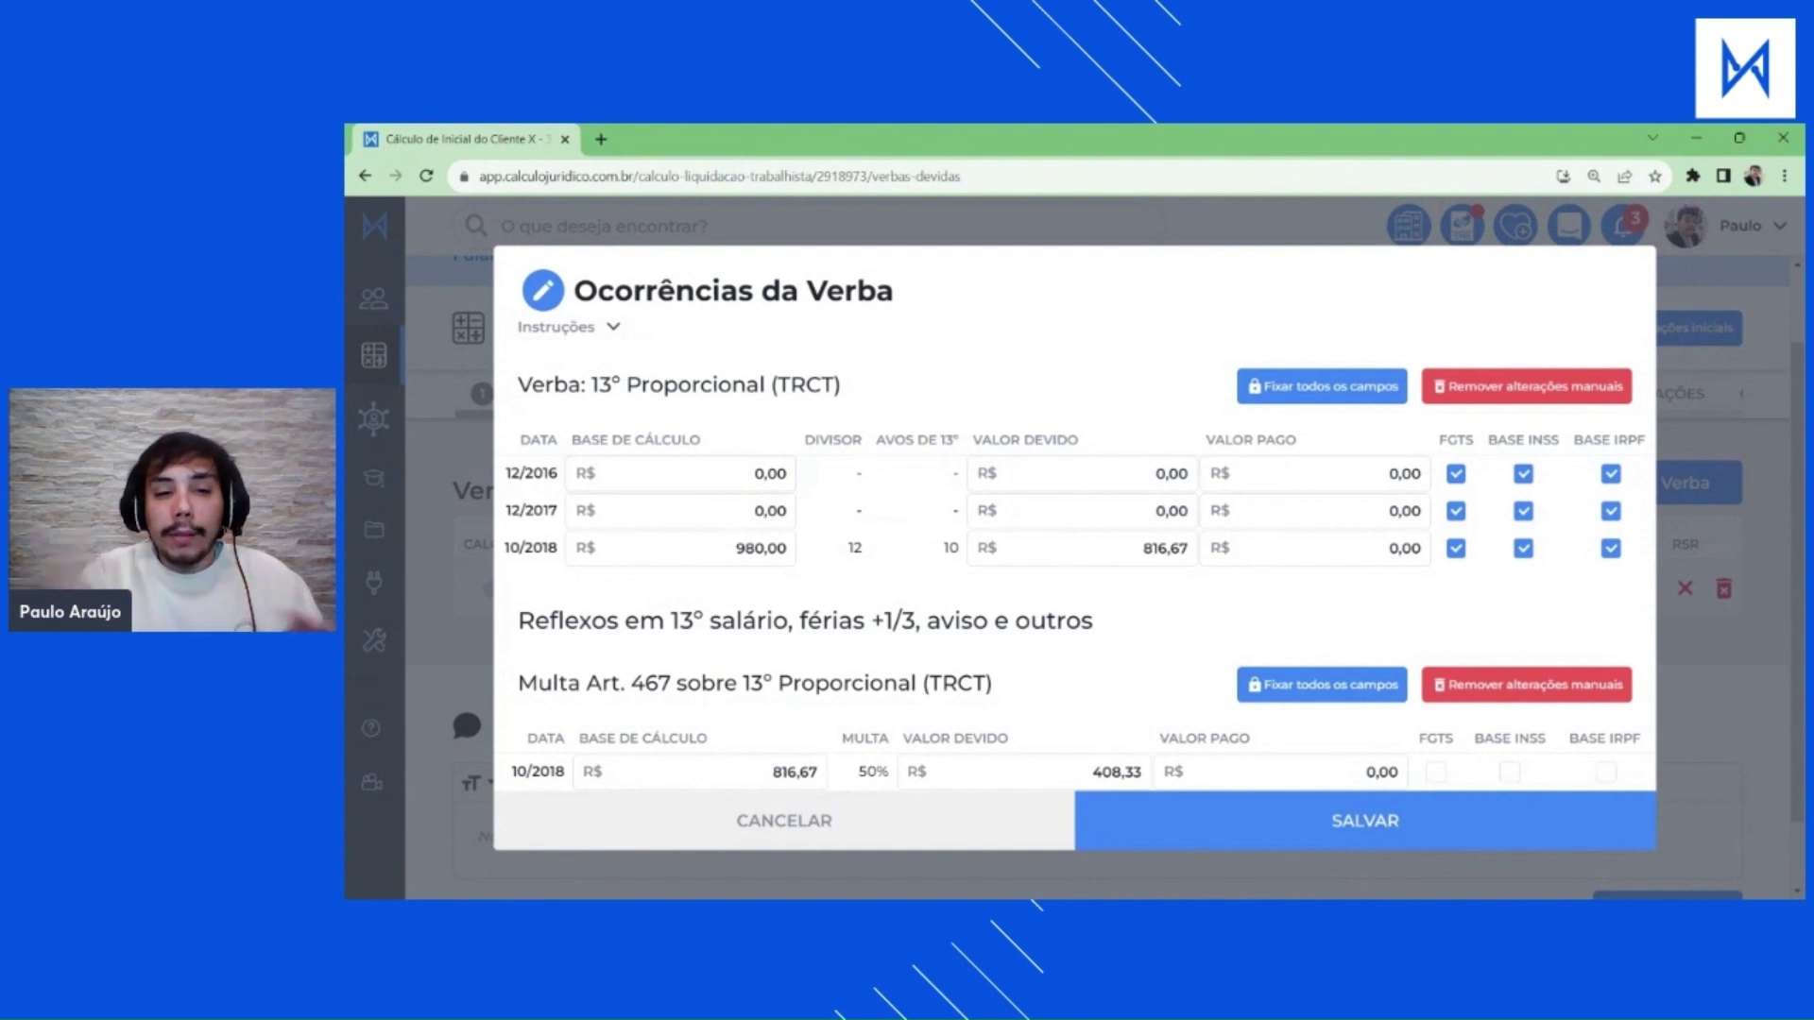
drag(531, 439, 562, 444)
drag(523, 548, 550, 548)
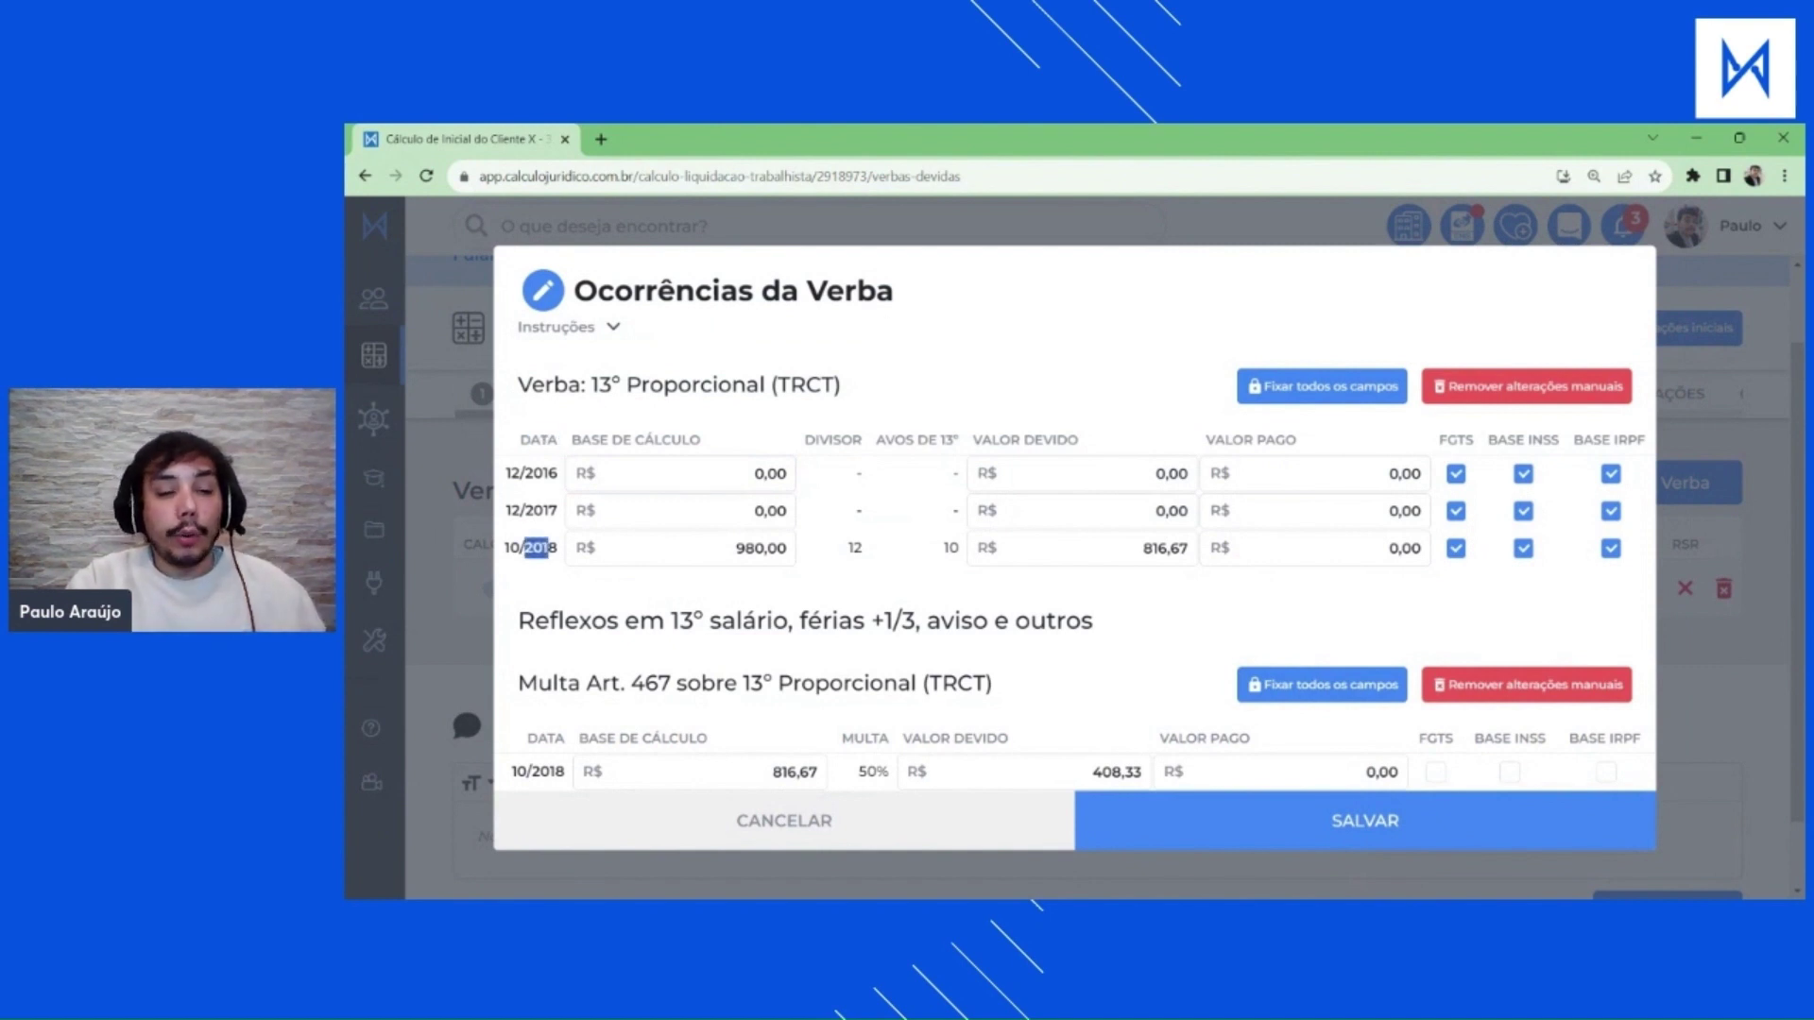
click(591, 581)
drag(654, 439, 631, 439)
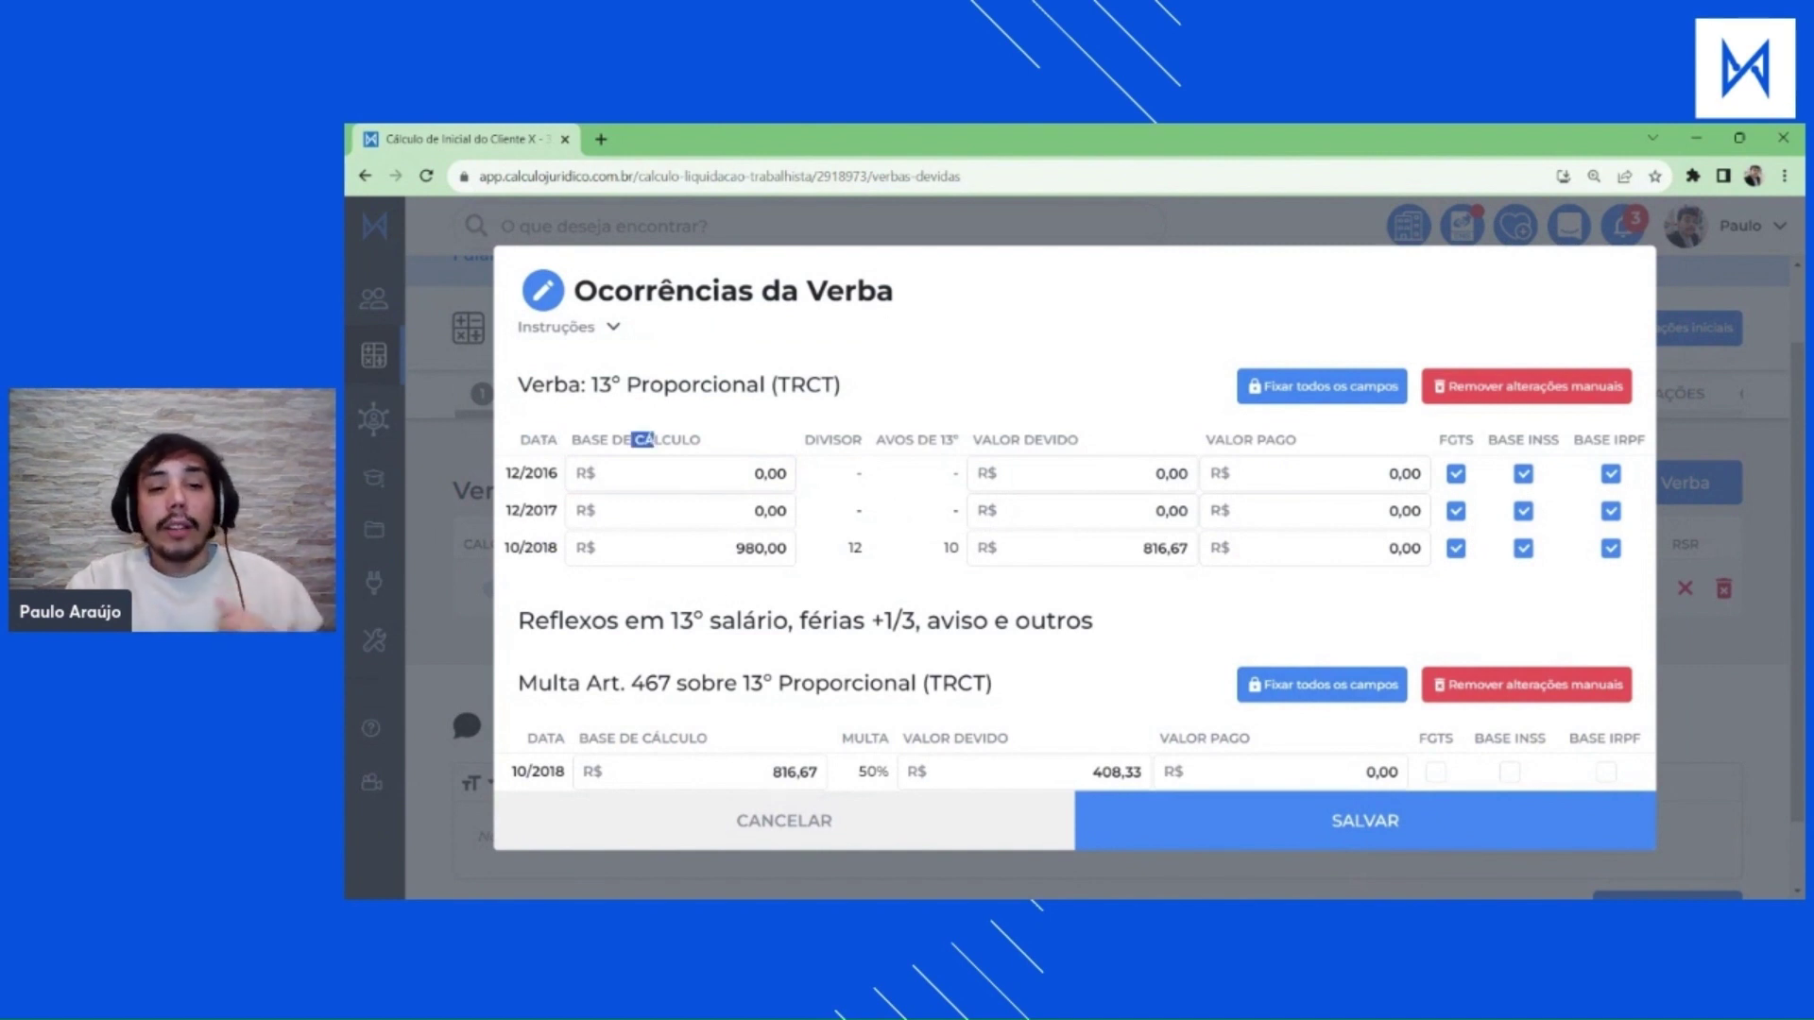
click(633, 440)
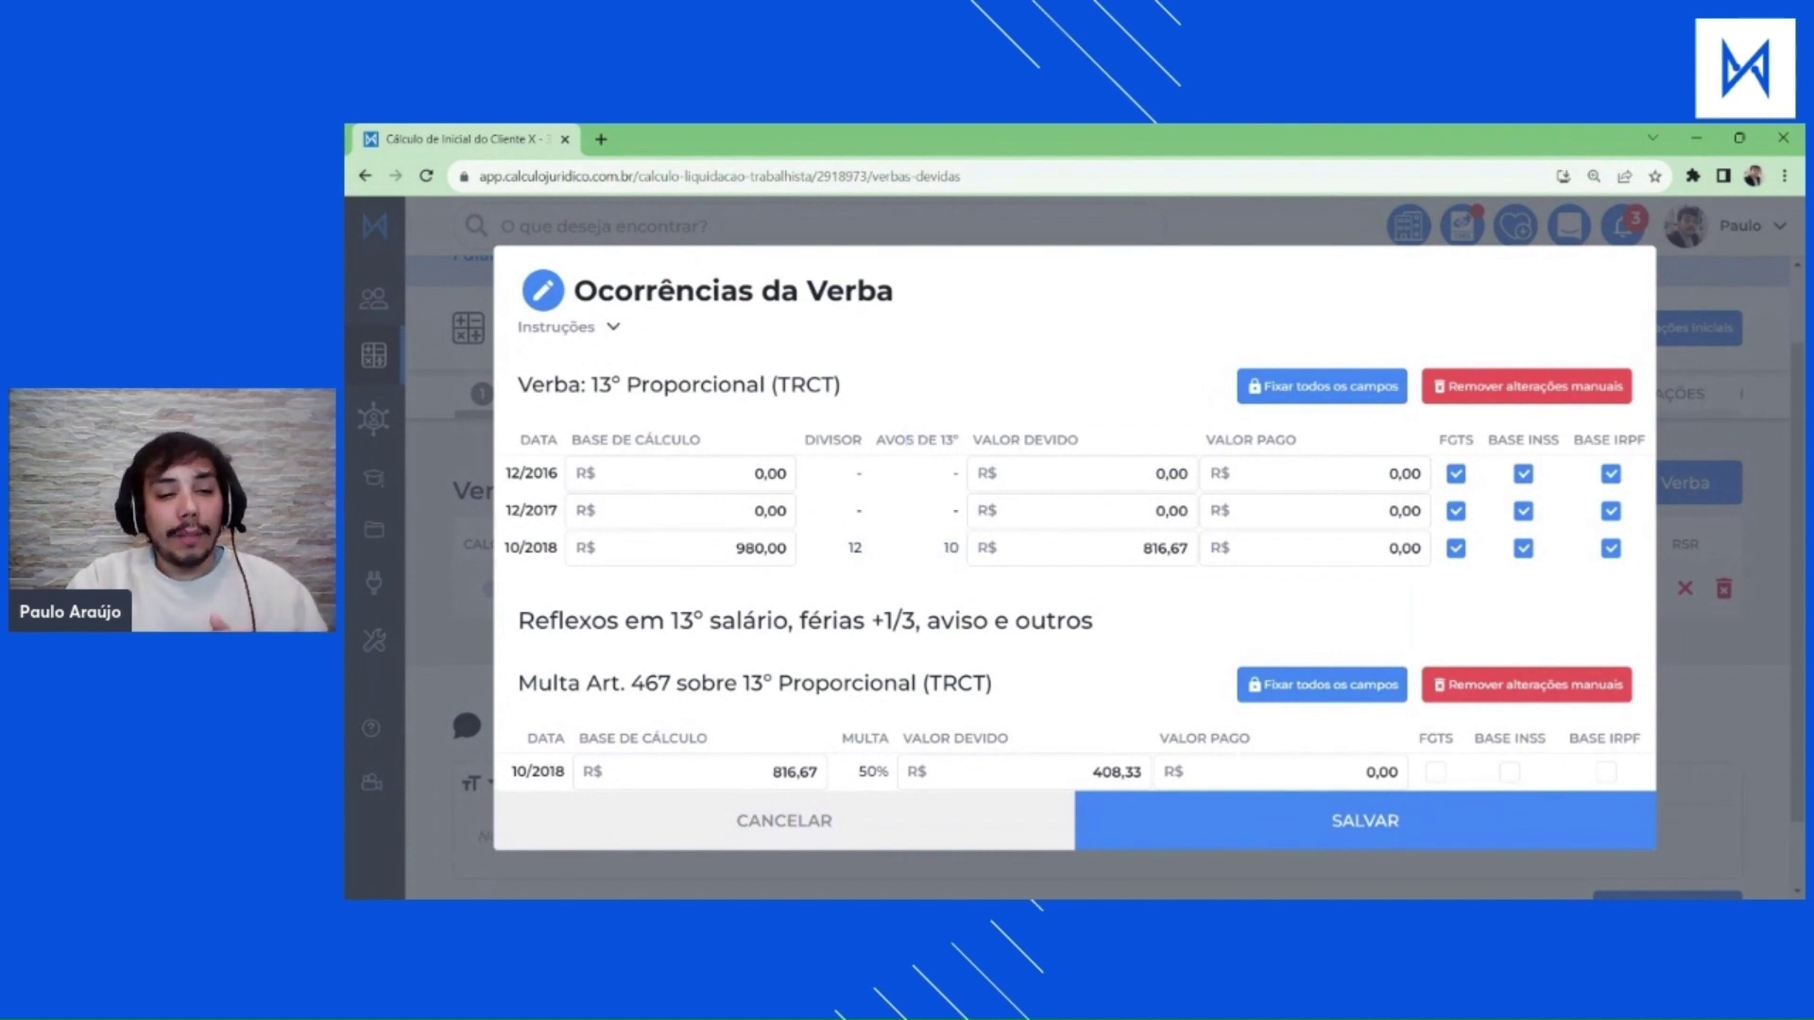
Examine the Multa Art. 467 reflex on the 13º Proporcional and its Valor Devido, and save the occurrences.
drag(536, 683, 1023, 700)
click(1022, 700)
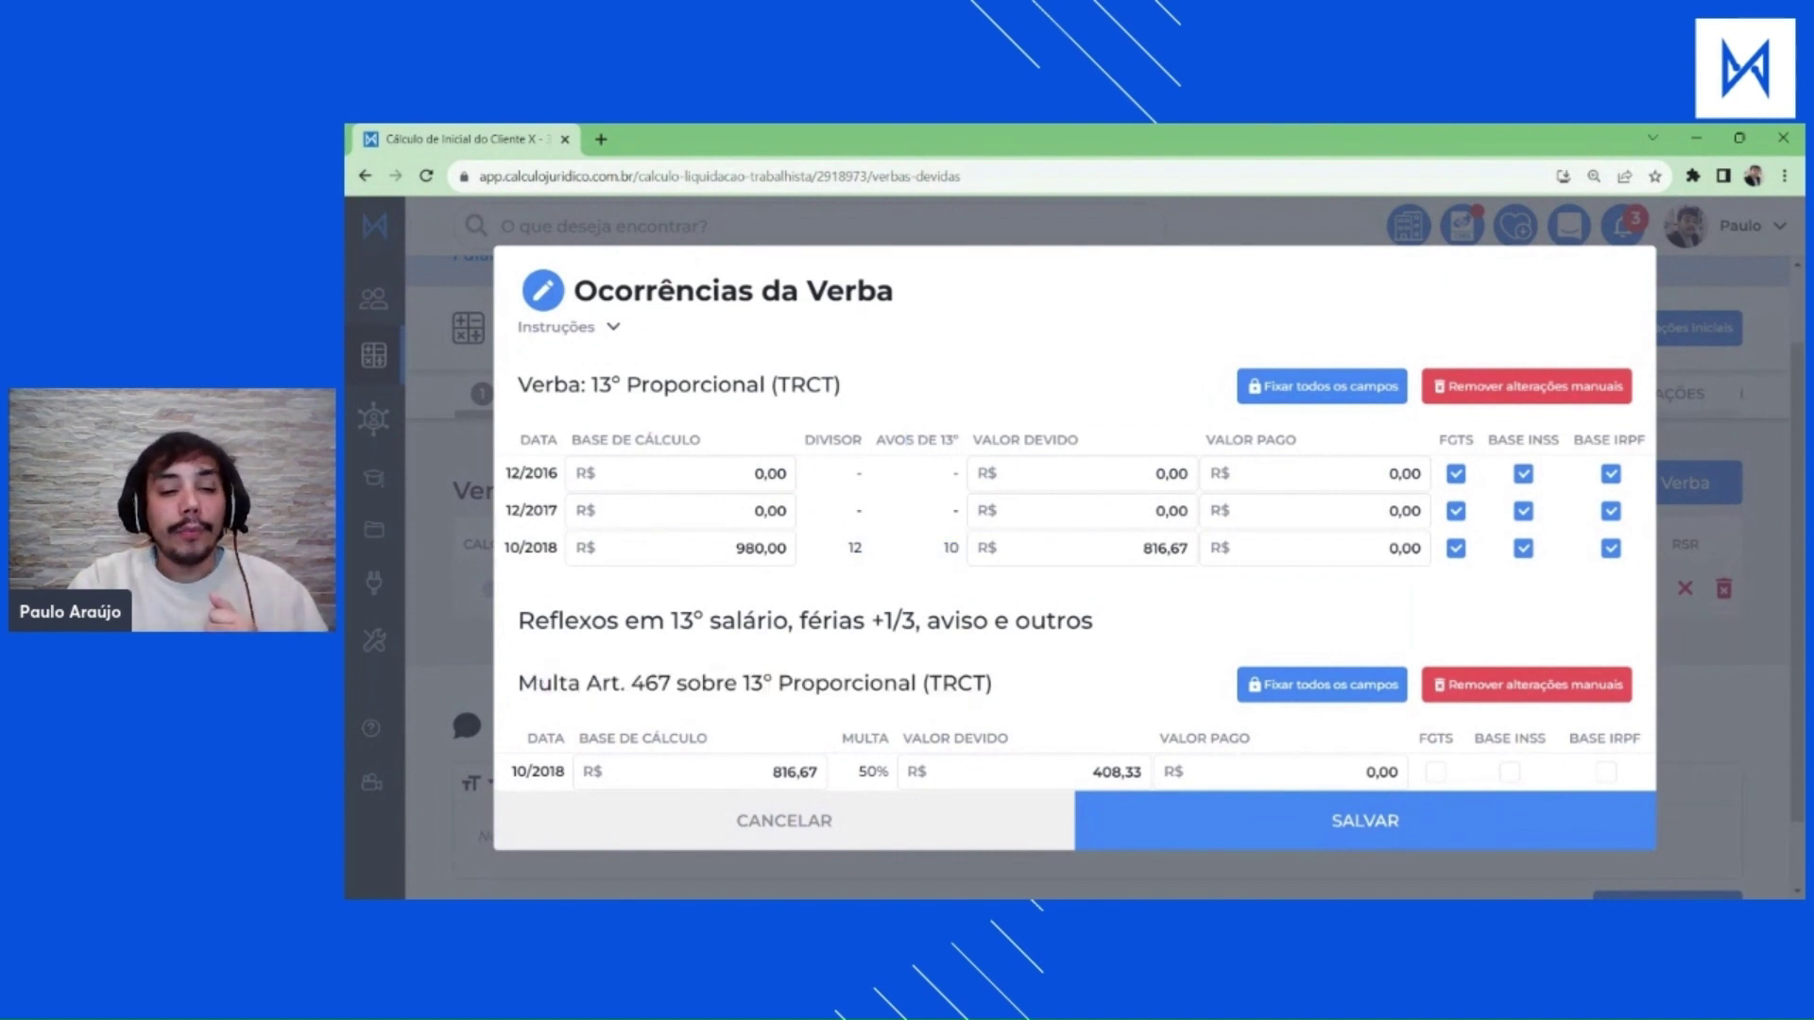
drag(659, 683, 717, 683)
click(1085, 692)
double_click(1116, 772)
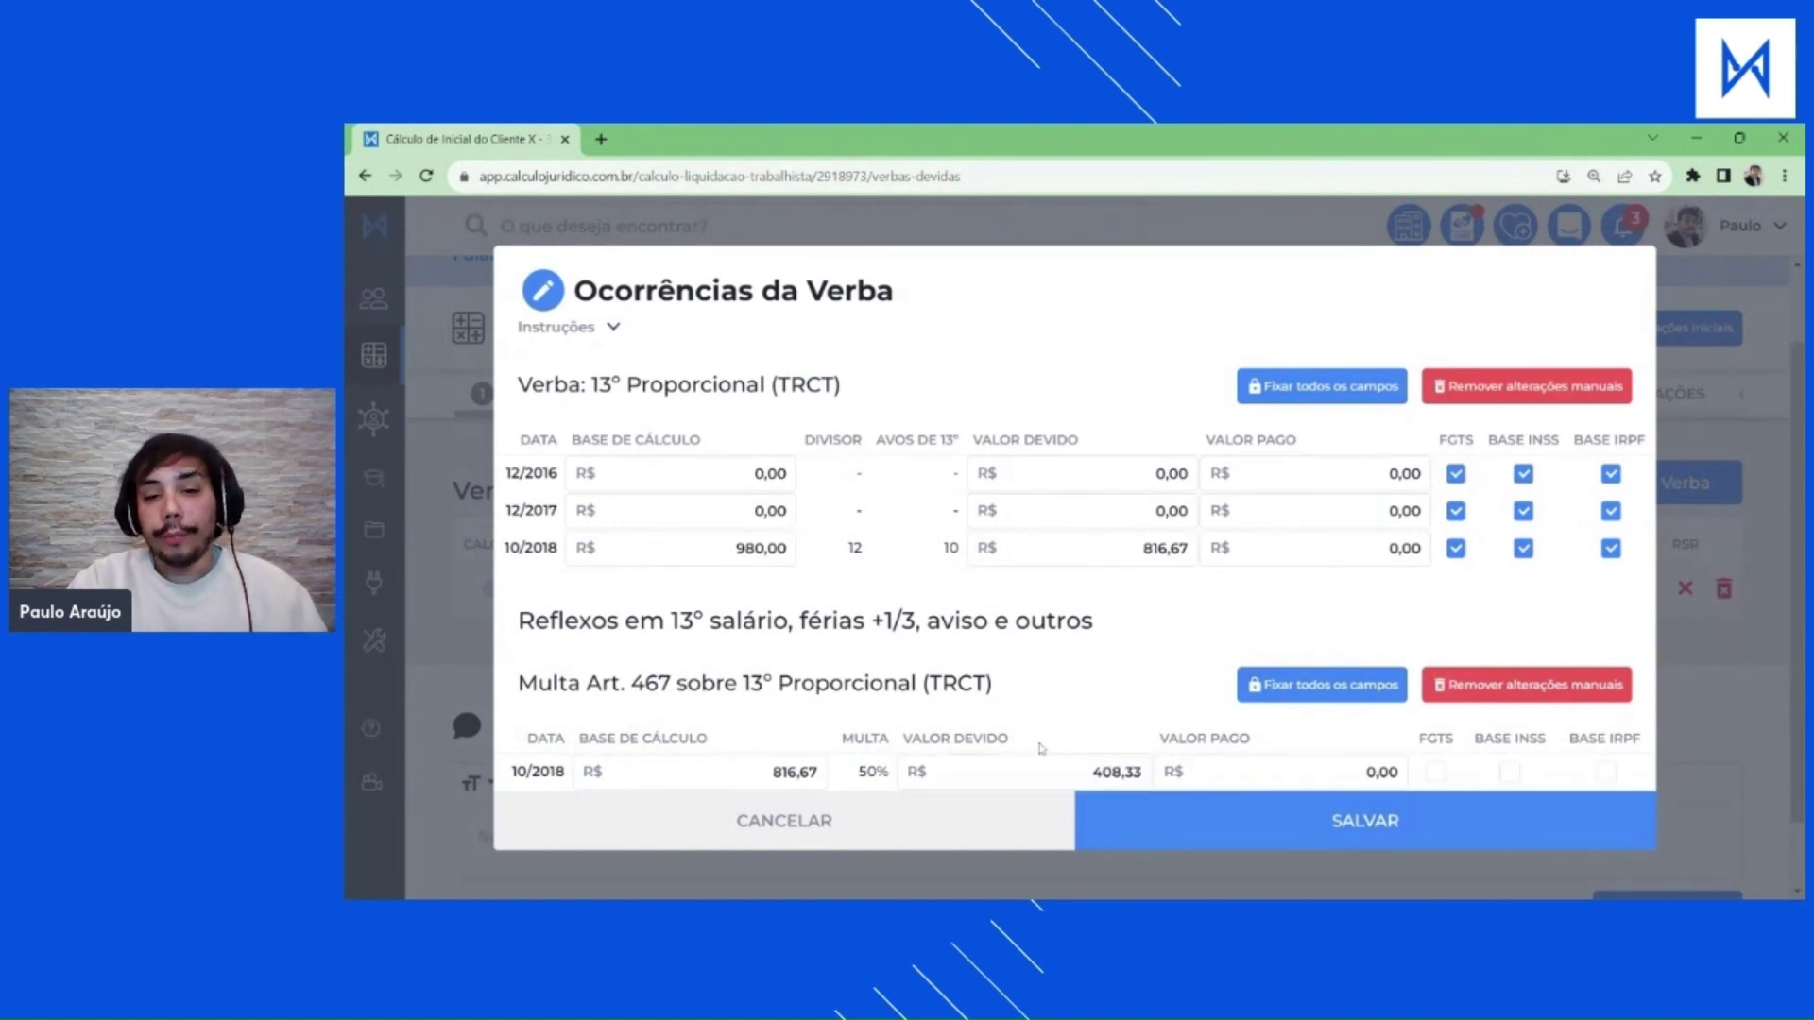
click(1146, 836)
Add a verba based on Férias + 1/3 and name it Férias Rescisórias + 1/3.
click(1682, 486)
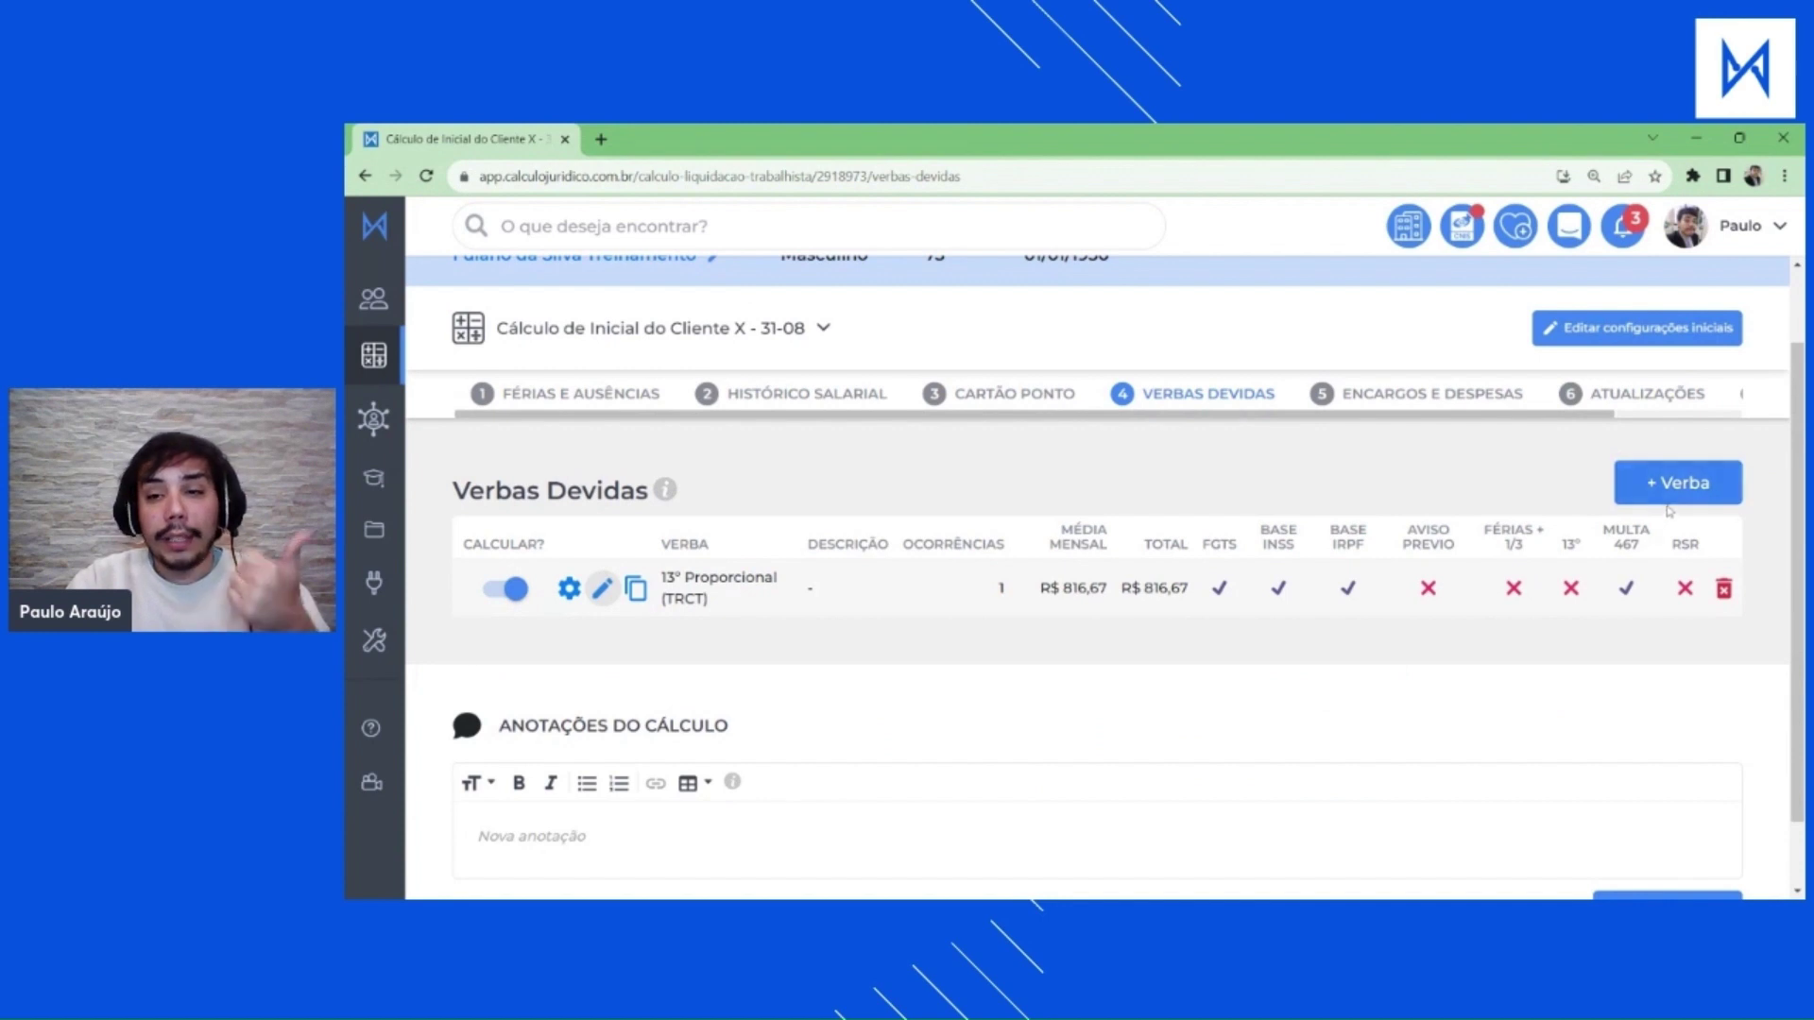
click(722, 556)
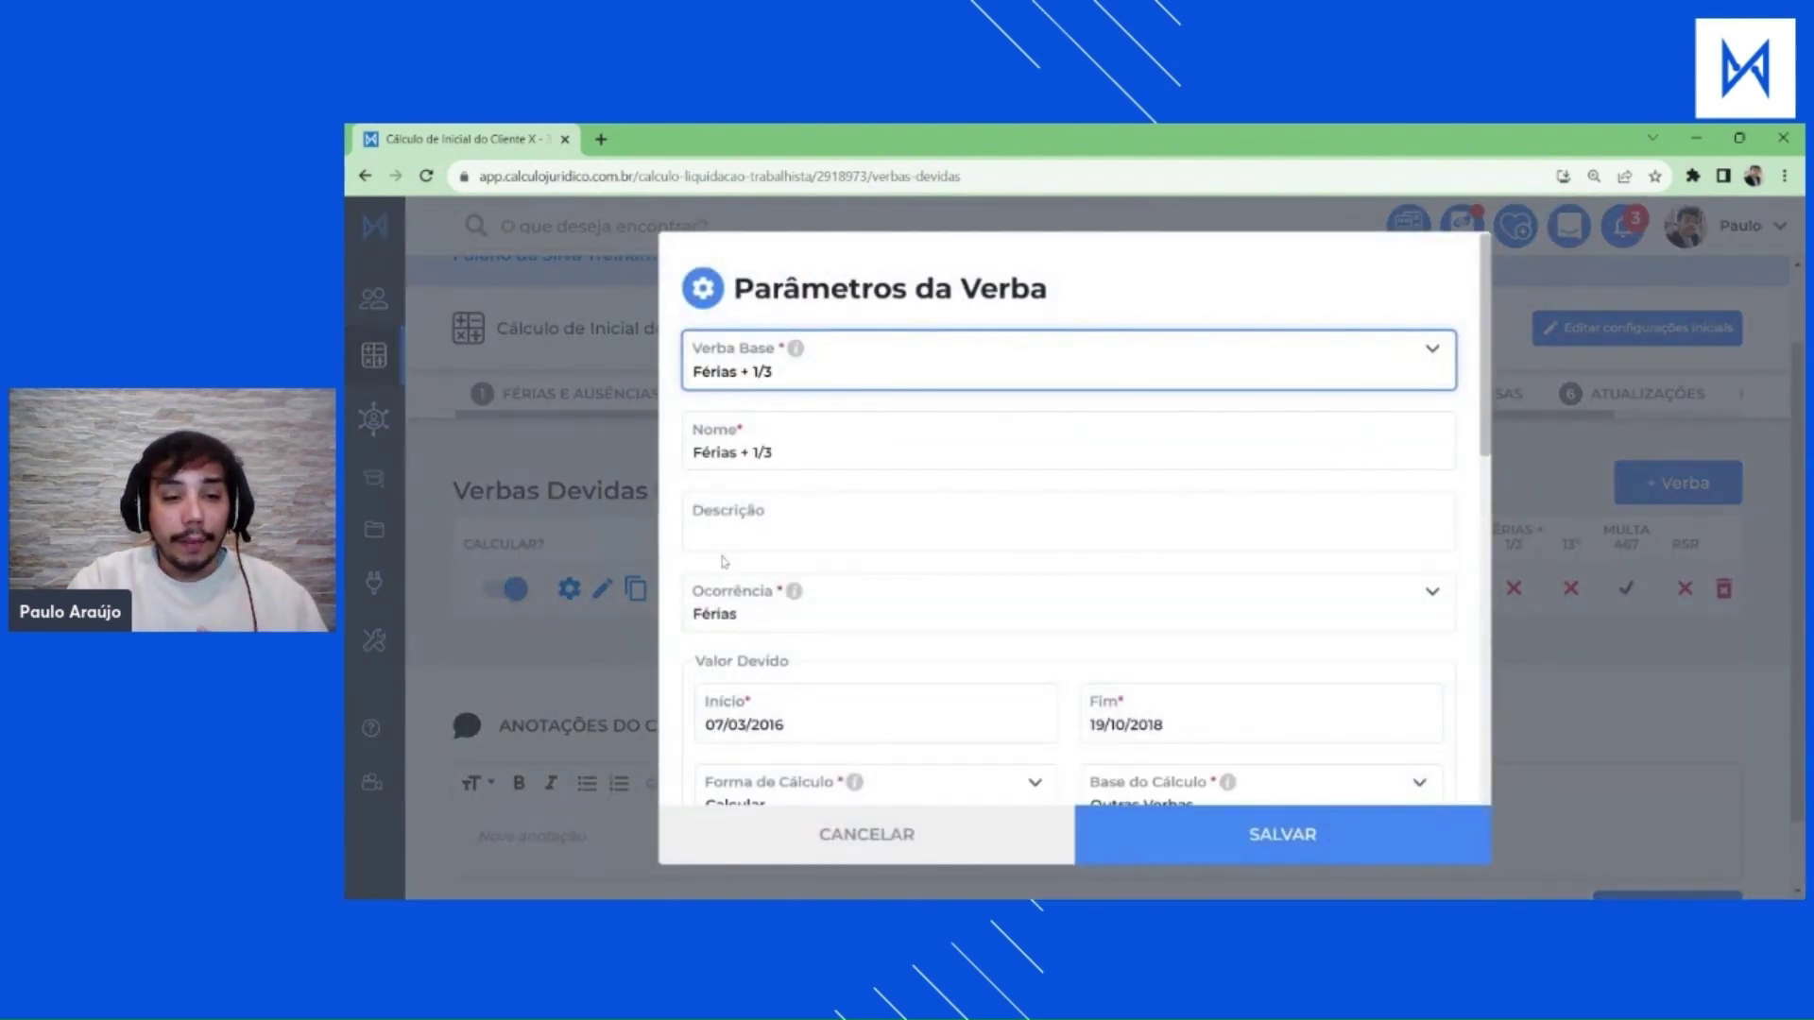
click(735, 452)
text(Resc)
key(BackSpace)
key(BackSpace)
key(BackSpace)
key(BackSpace)
key(BackSpace)
key(BackSpace)
key(BackSpace)
key(BackSpace)
key(BackSpace)
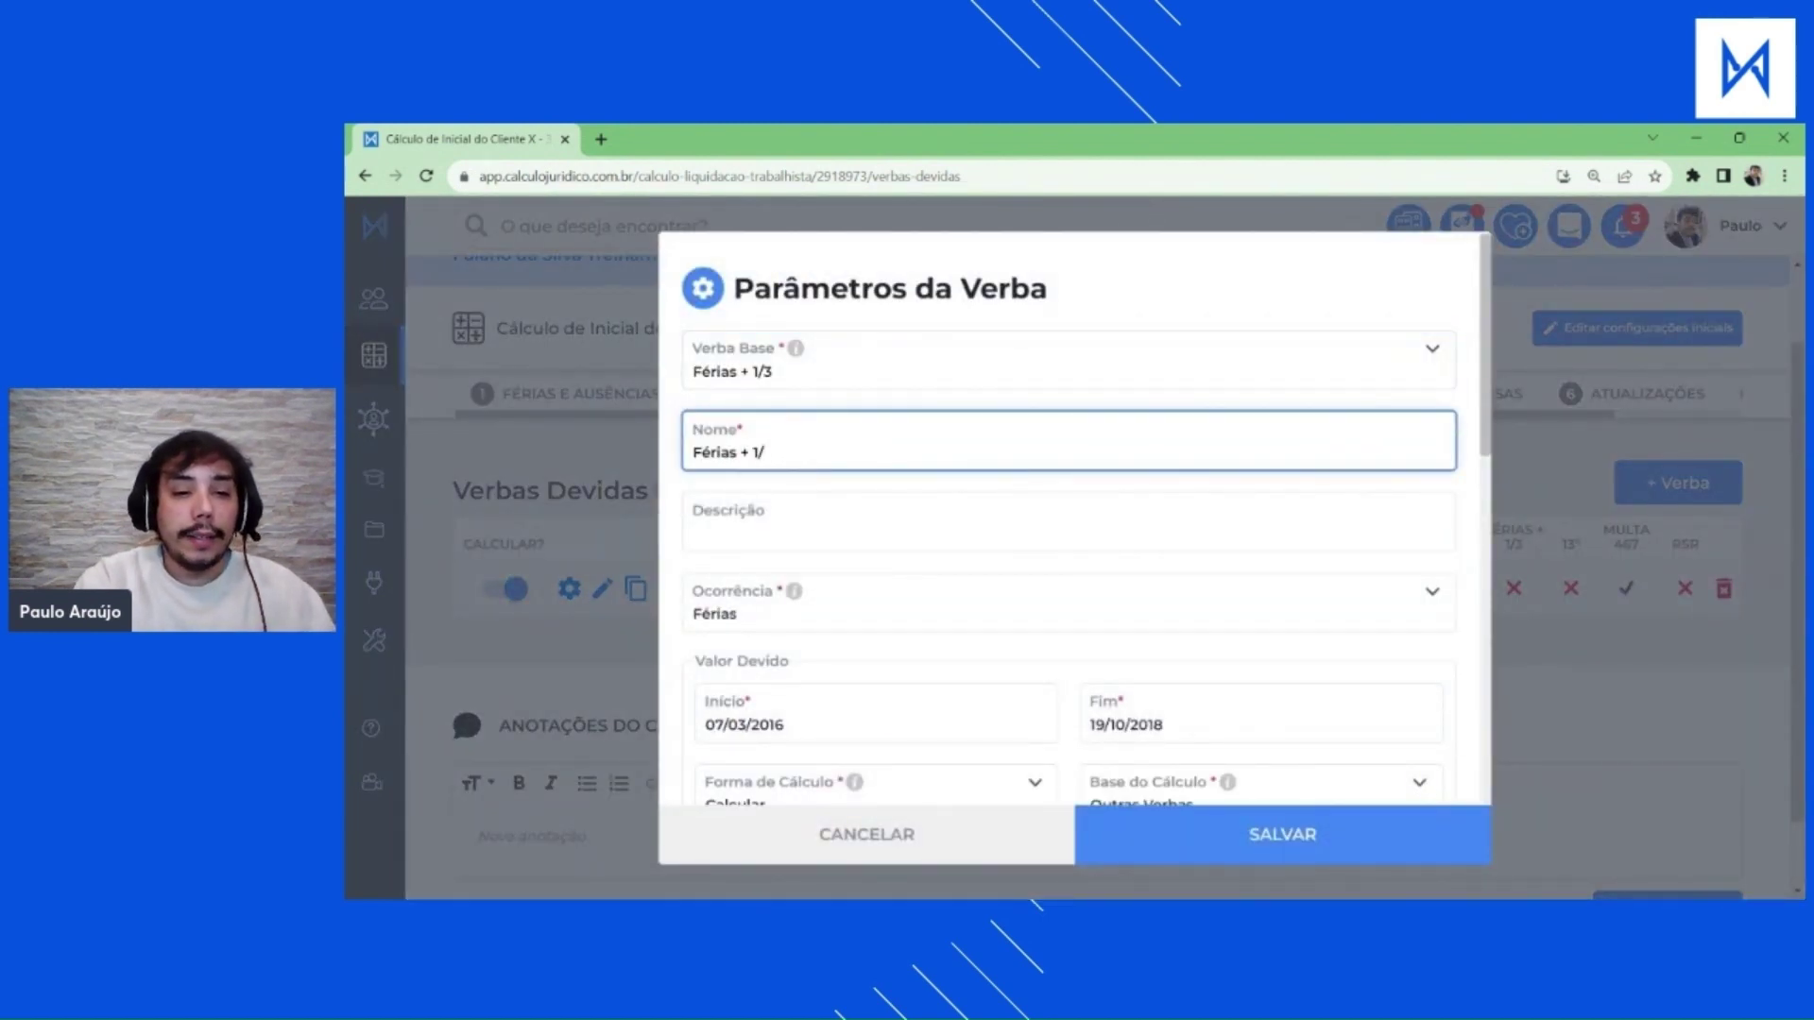
text(Rescisó)
click(958, 496)
click(944, 511)
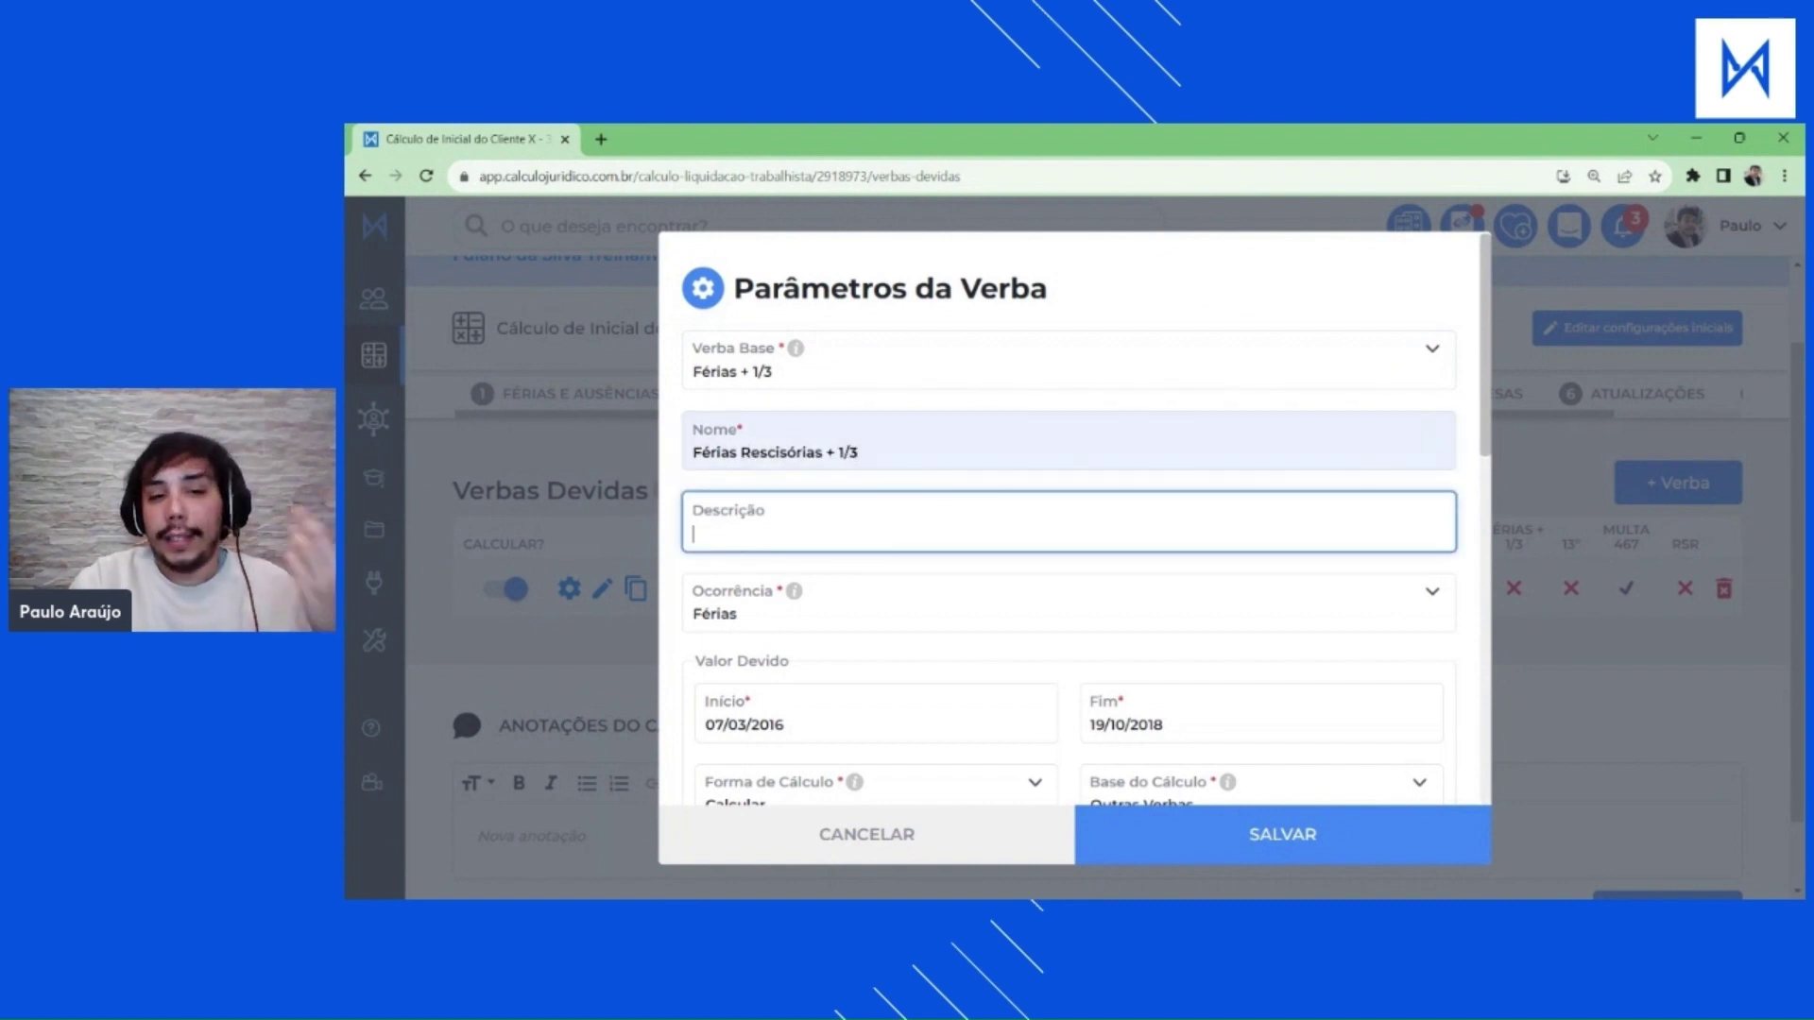
click(888, 480)
Set the Valor Devido's Início to 19/10/2018 and choose Salário Base under Outras Verbas as the calculation base.
scroll(932, 491, down, 1)
scroll(934, 496, down, 1)
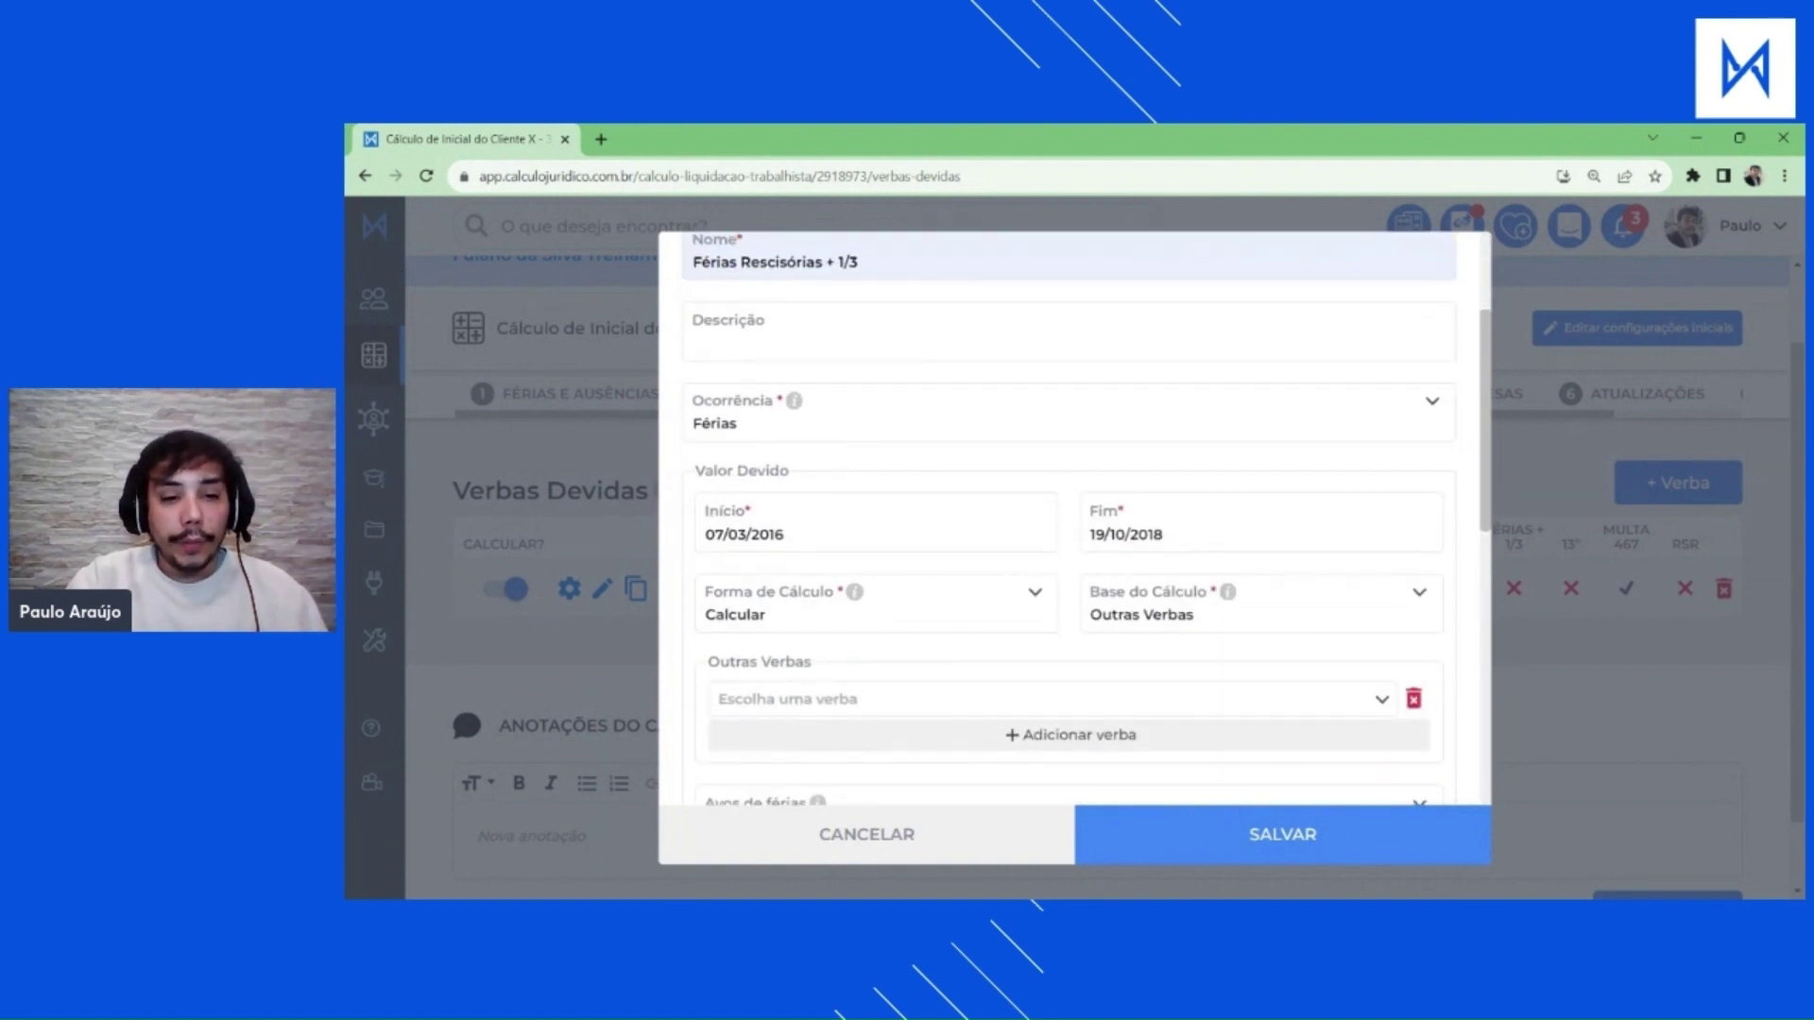
key(Tab)
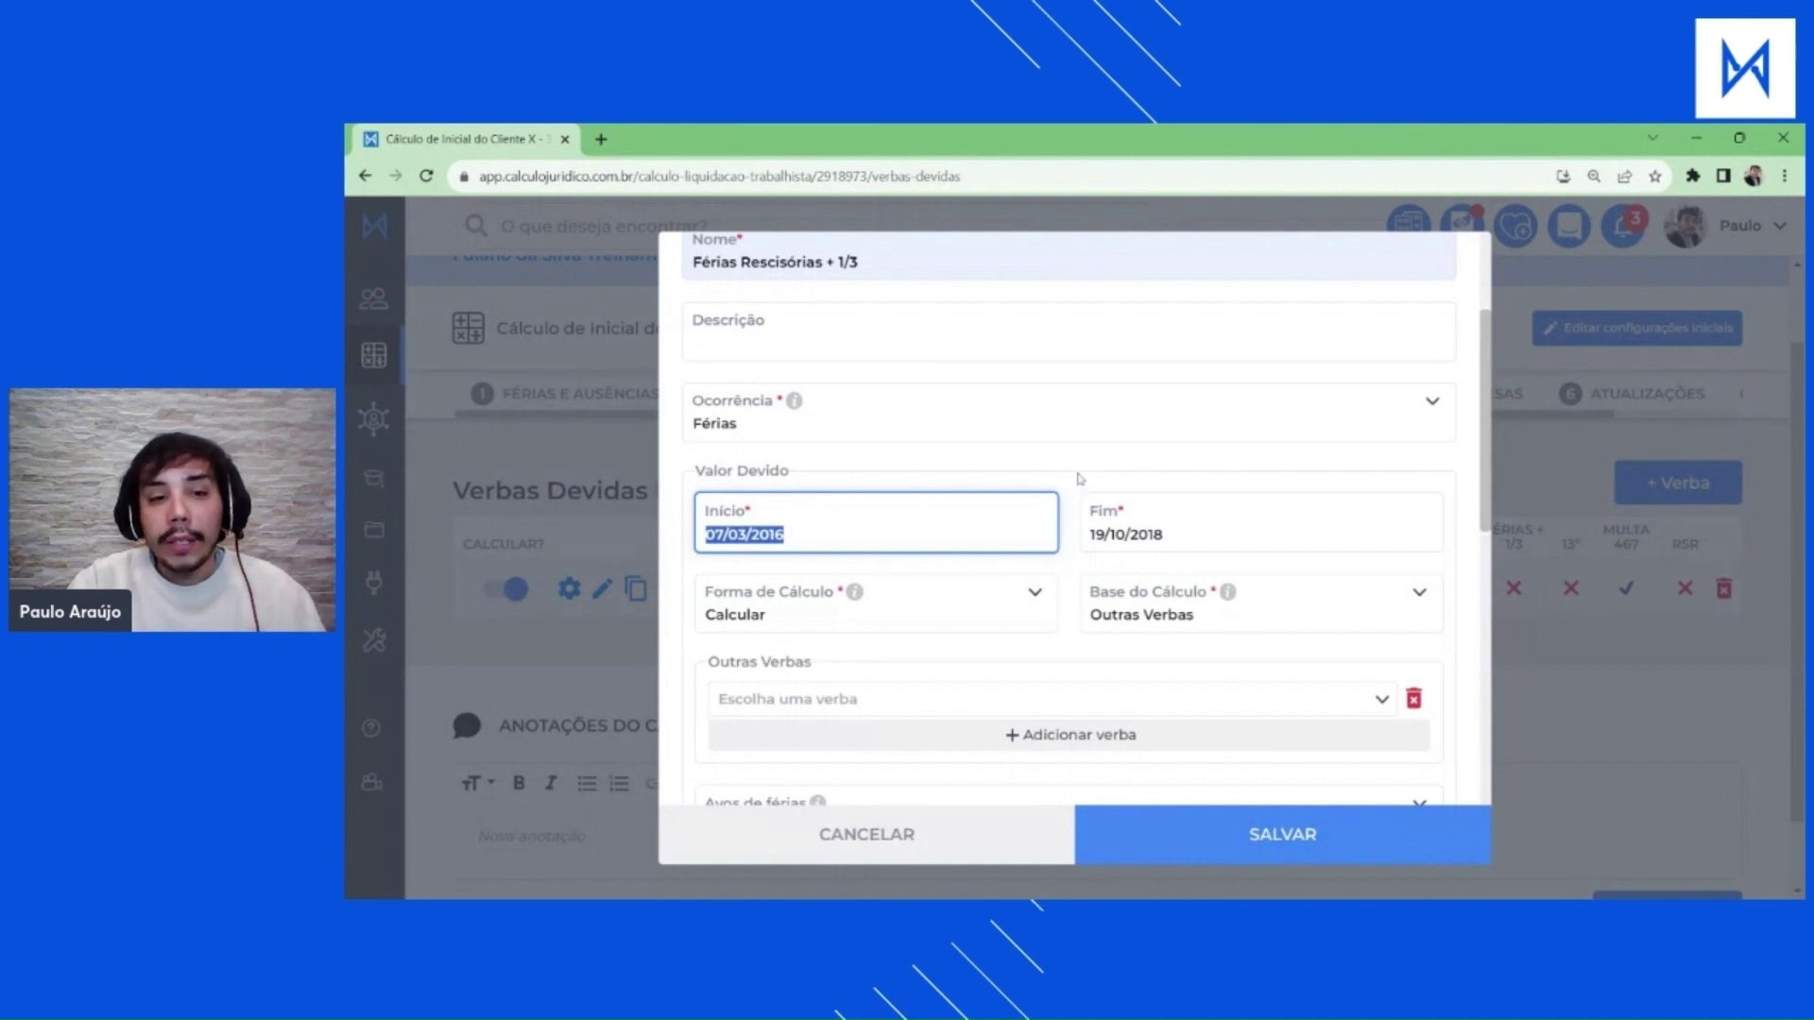
text(19/10/2018)
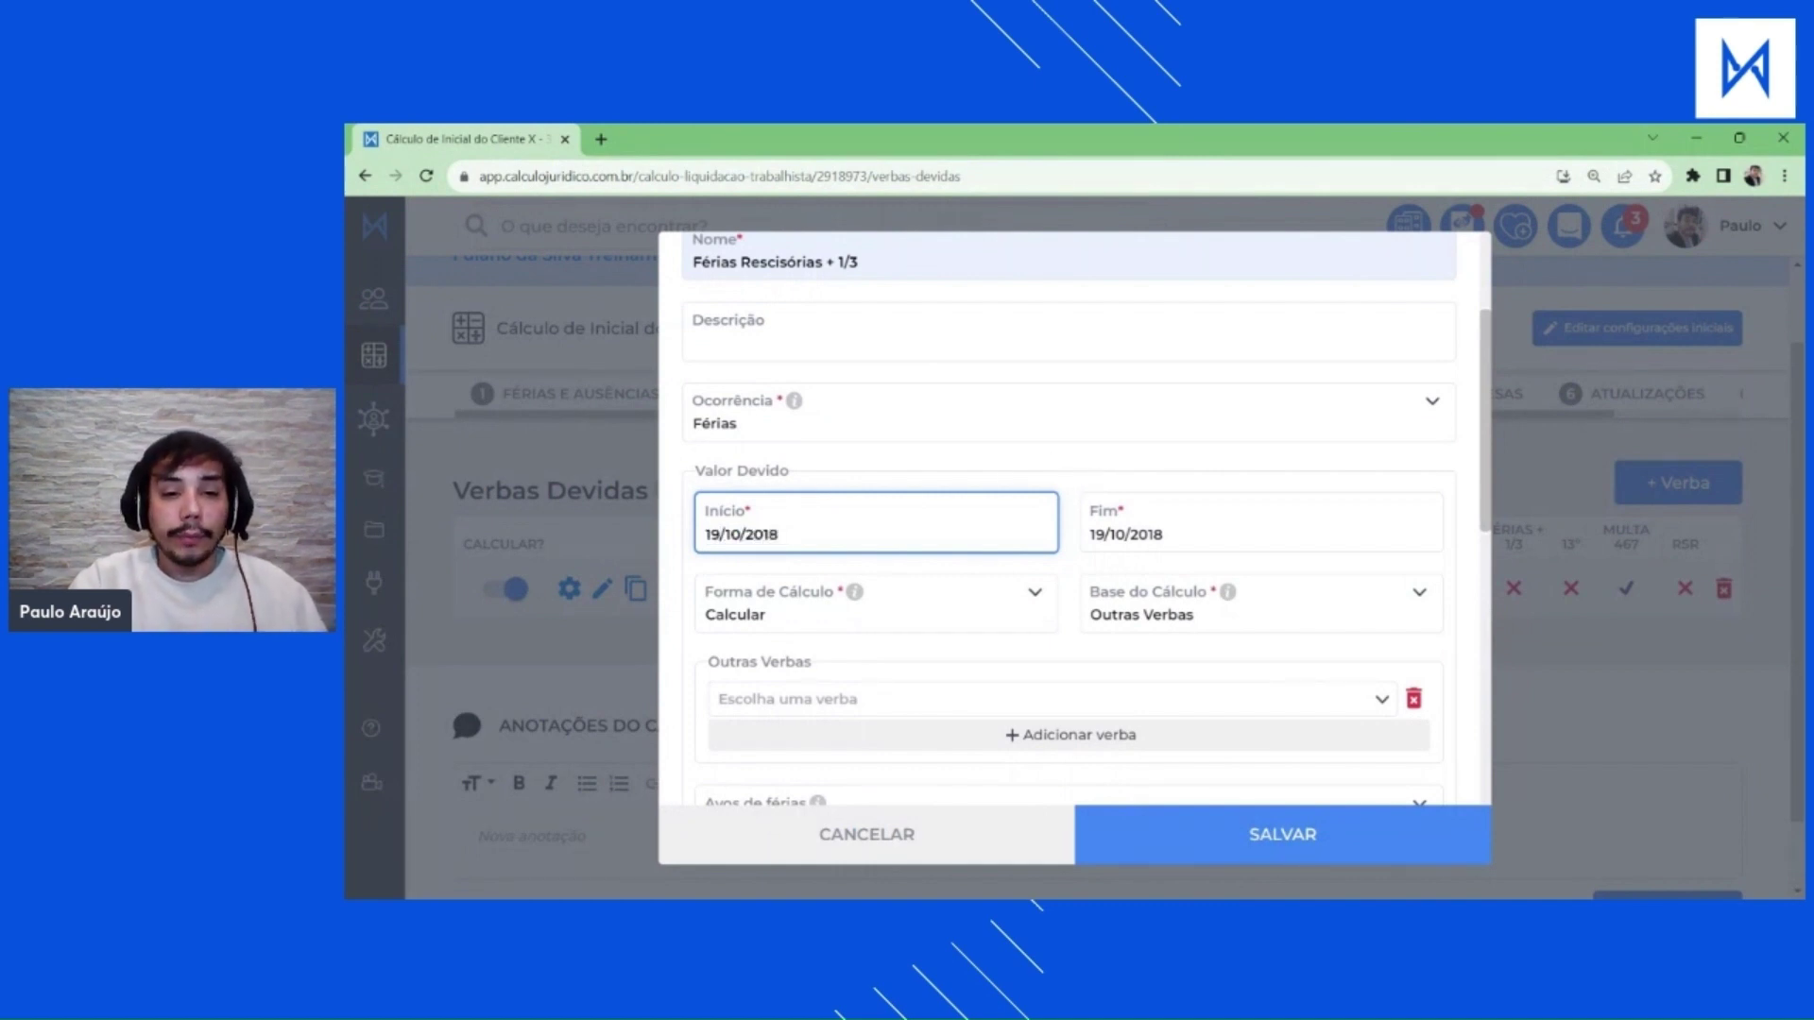
key(Tab)
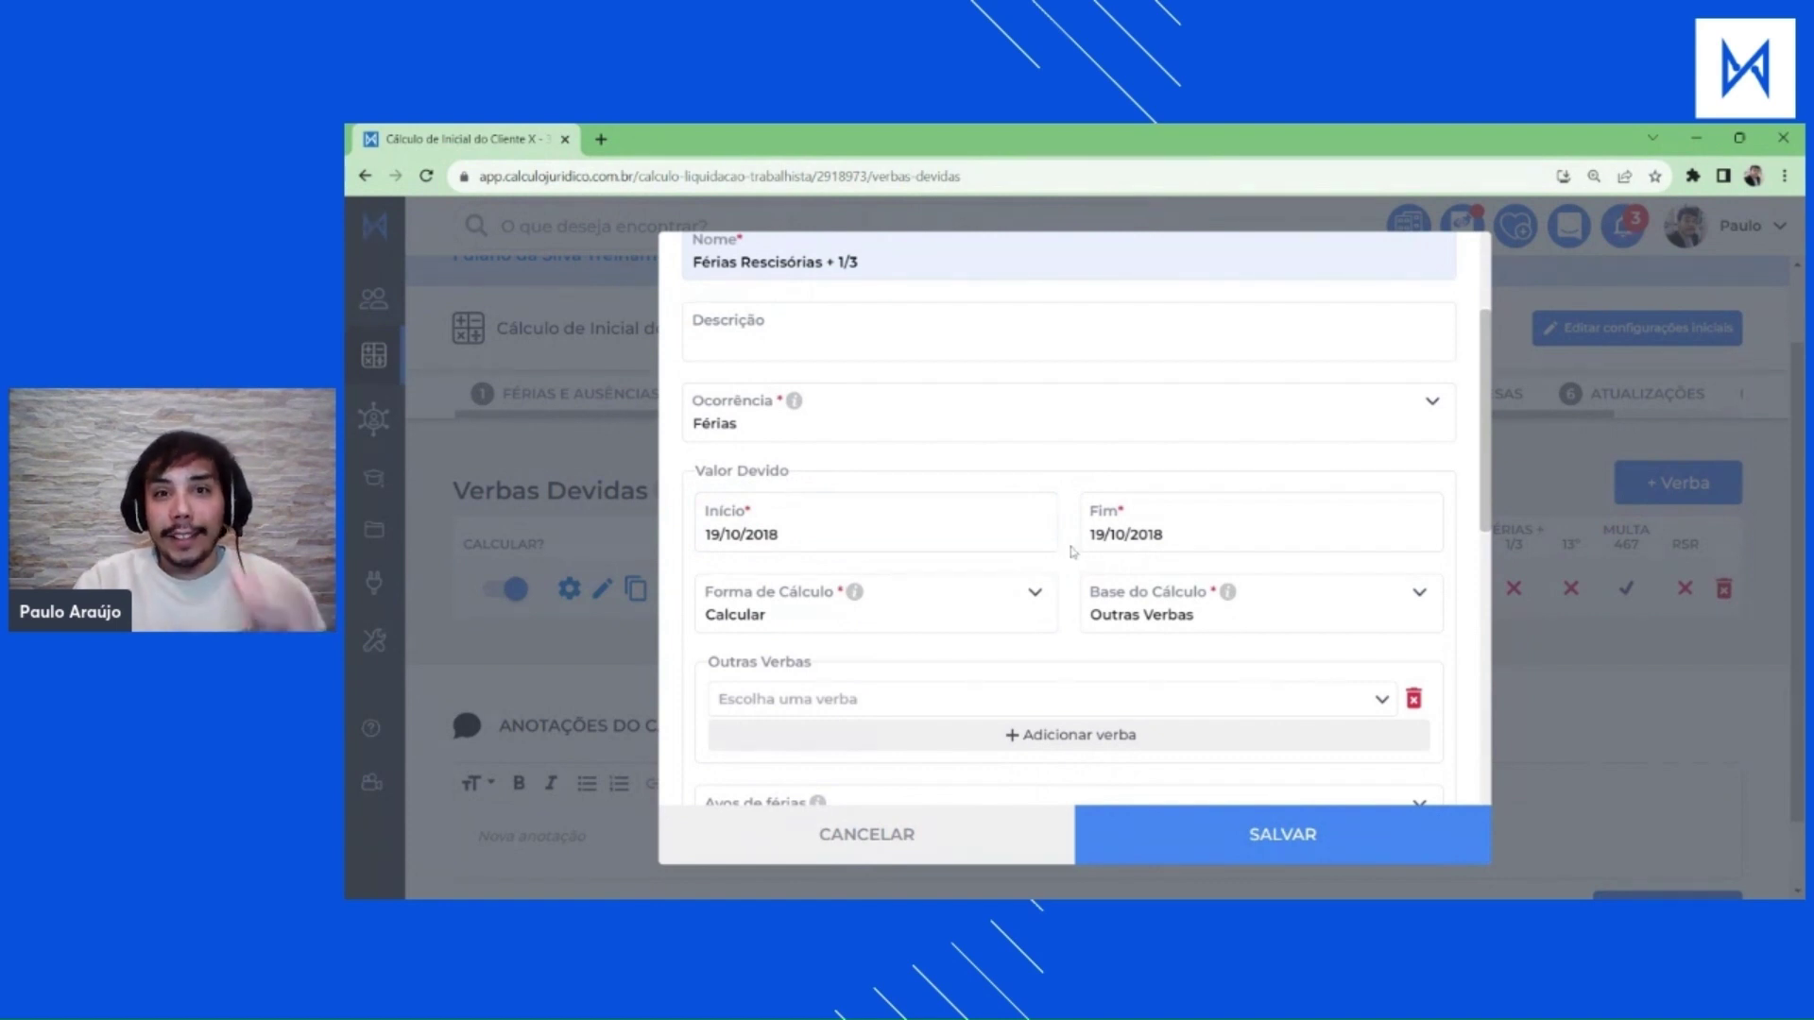
click(862, 708)
click(862, 728)
Review the Valor Pago, Reflexos and Incidências of the Férias Rescisórias + 1/3 verba and save its parameters.
scroll(893, 643, down, 2)
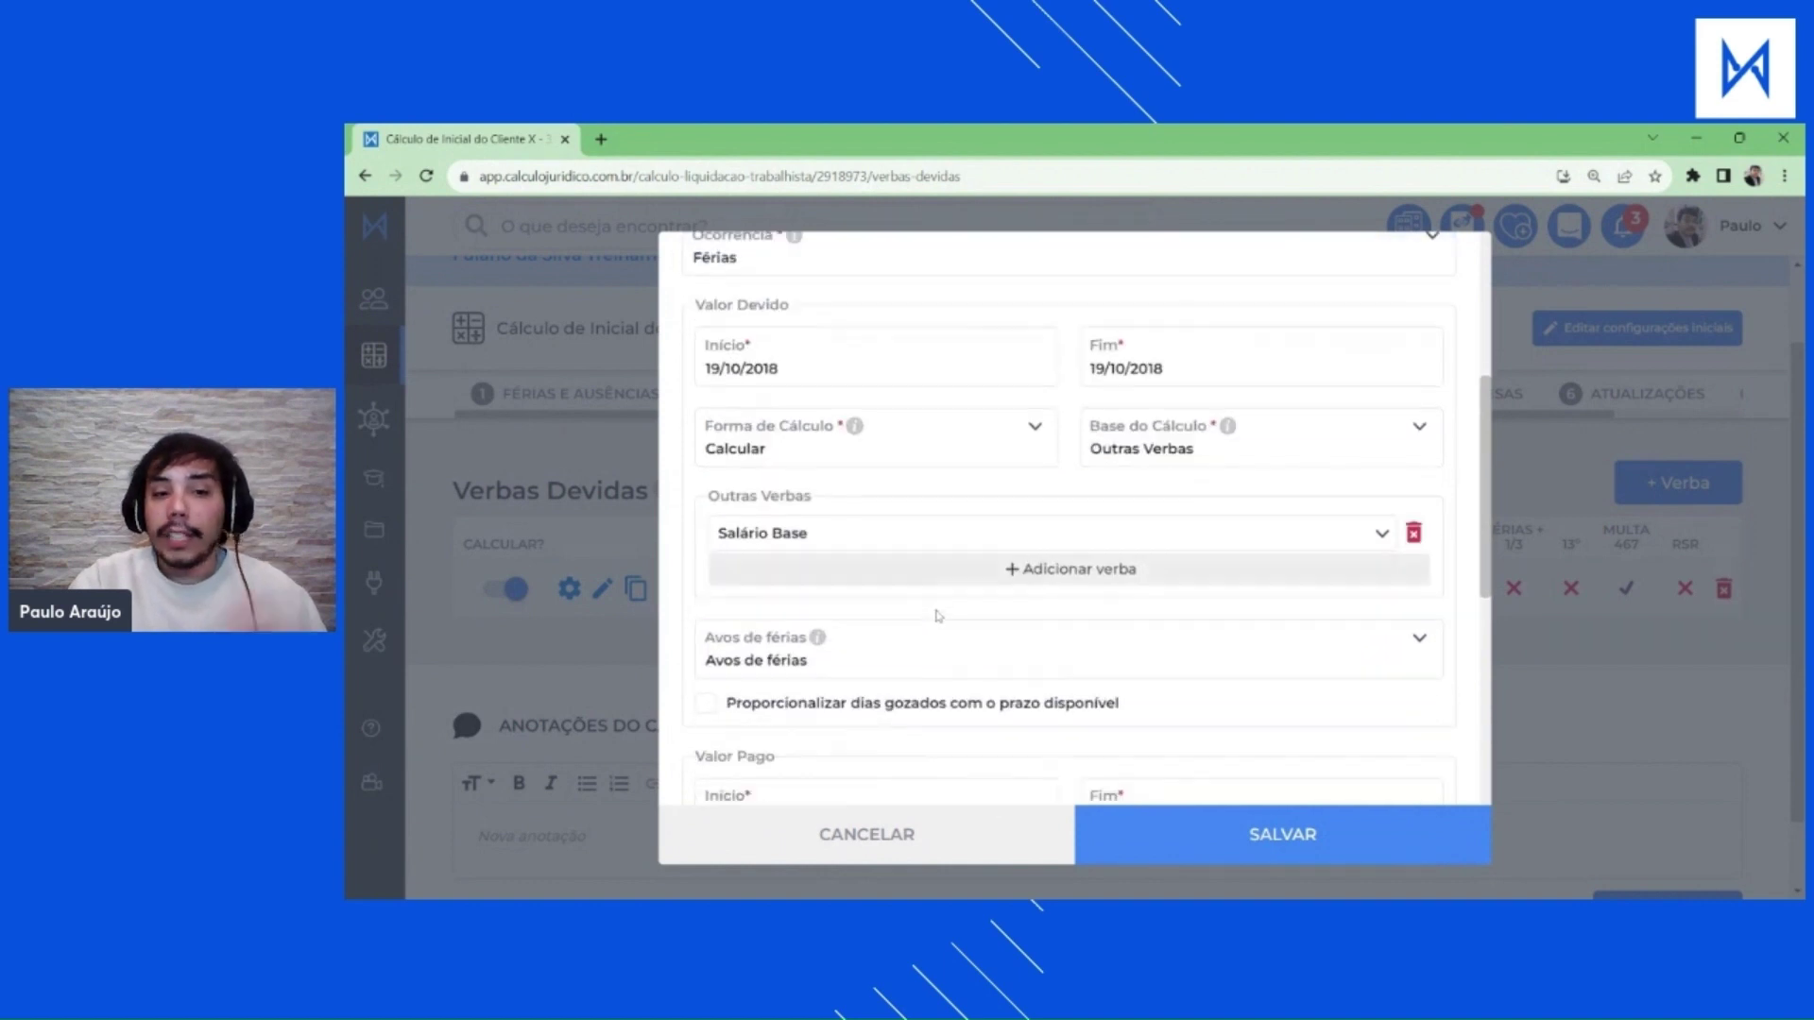
scroll(1002, 577, down, 2)
drag(718, 541, 793, 543)
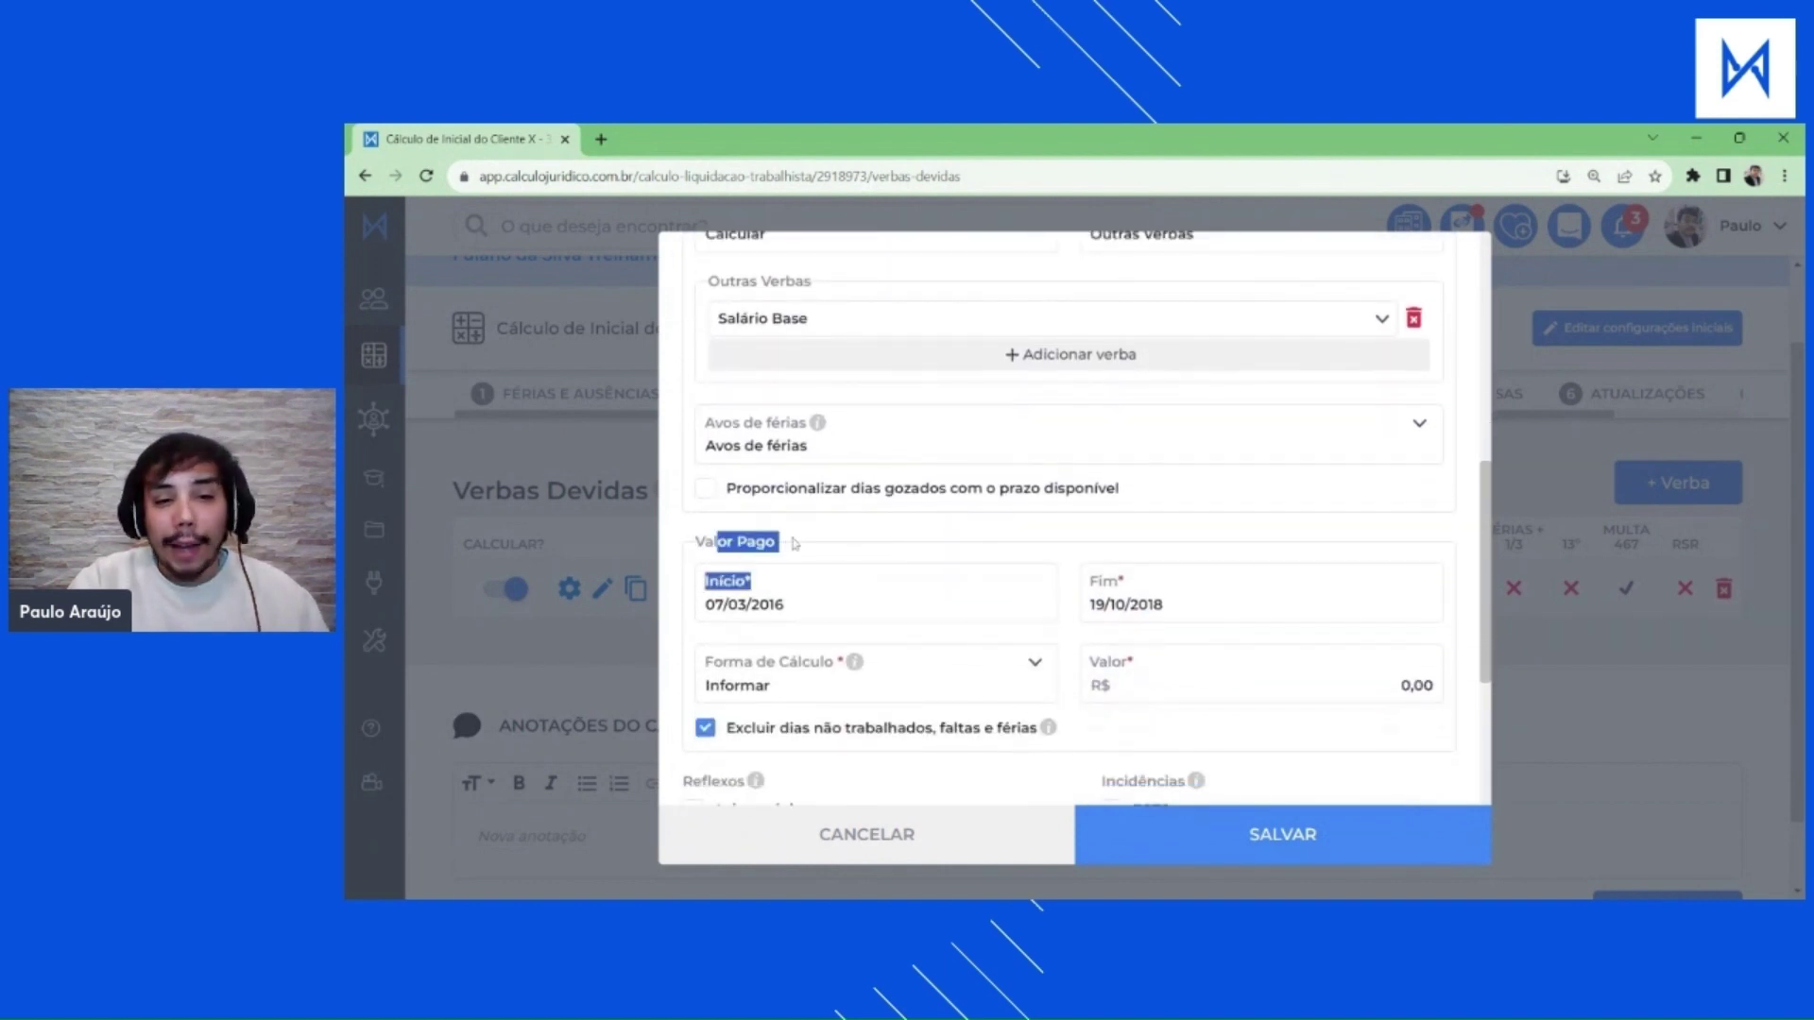
scroll(1022, 536, down, 3)
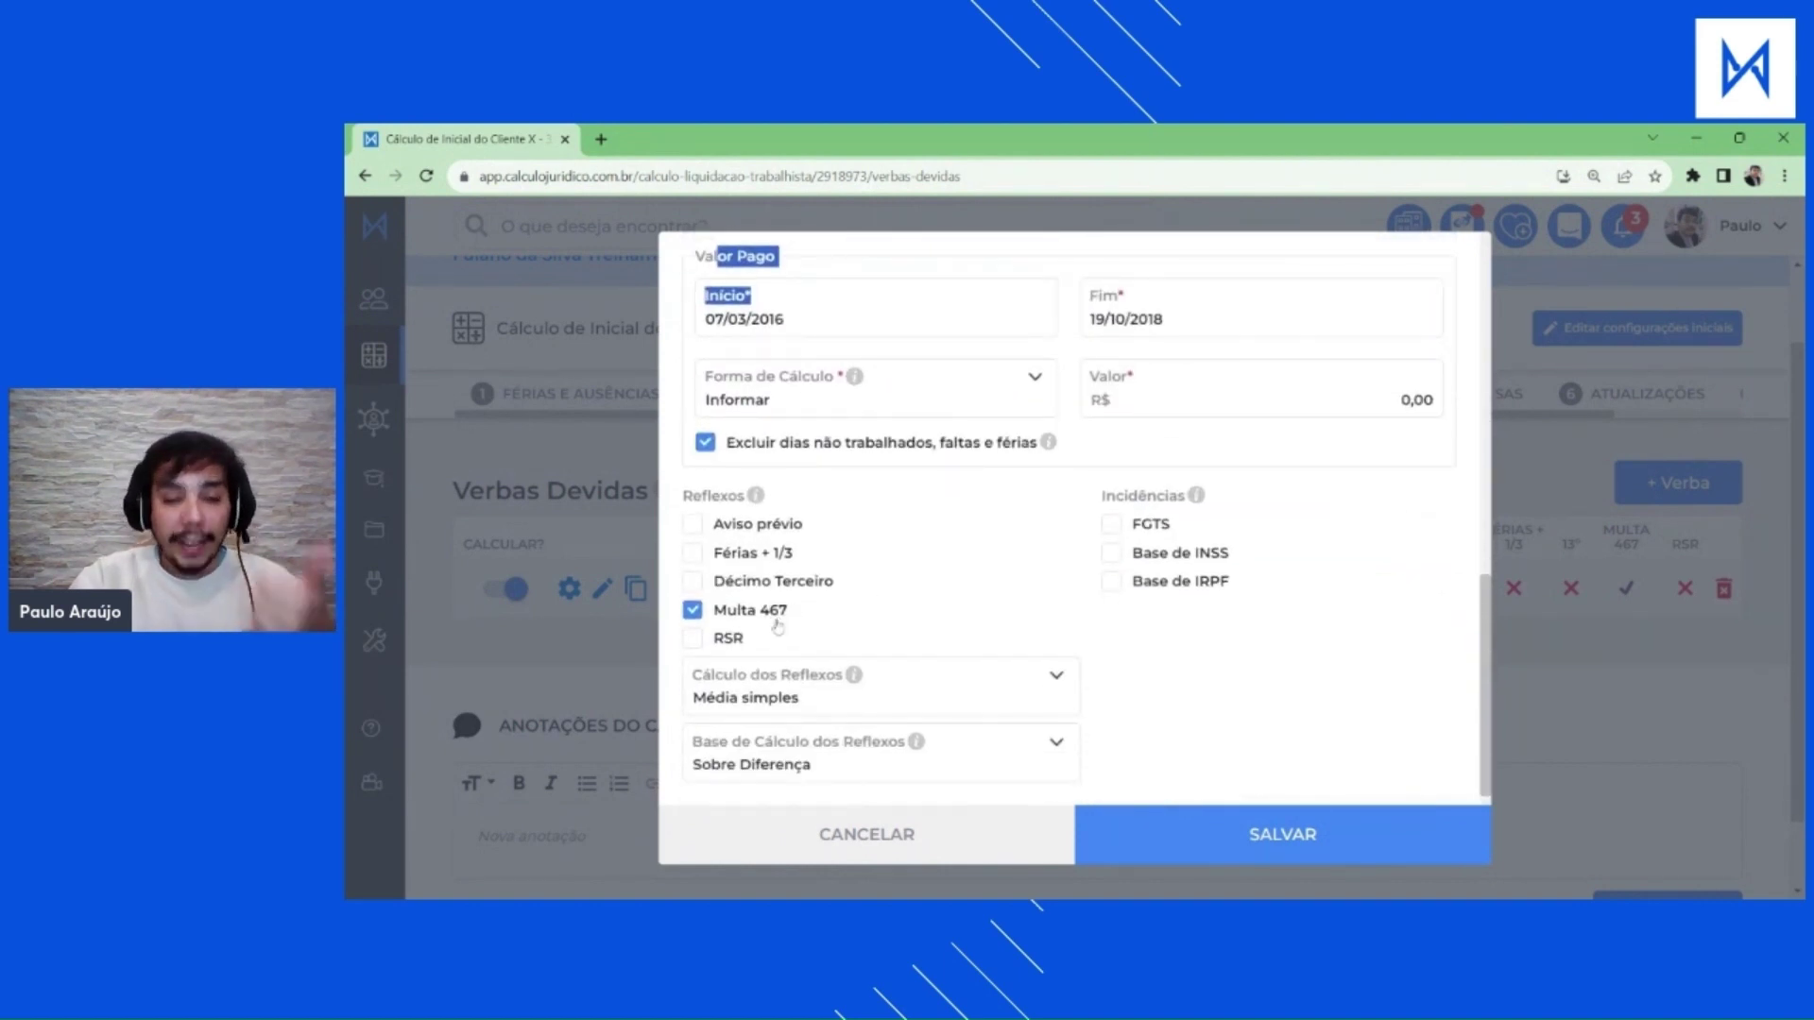
drag(1360, 622, 1125, 477)
click(1323, 661)
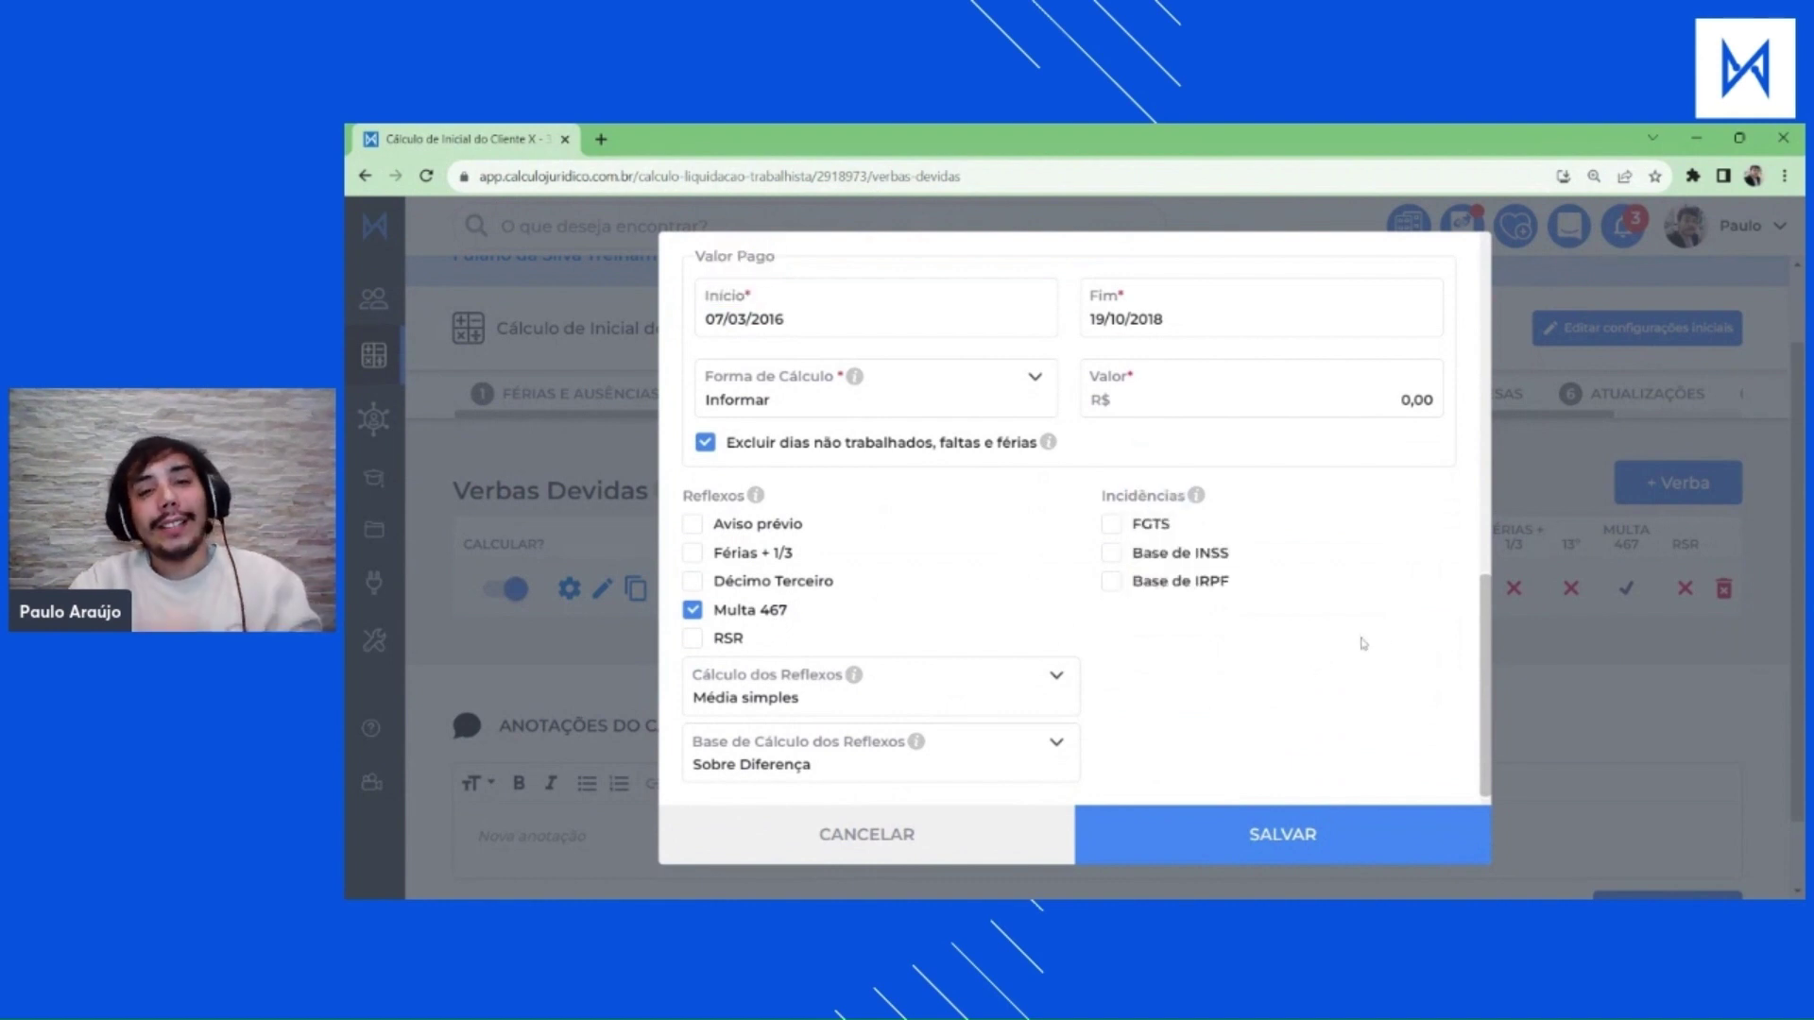
scroll(1205, 640, up, 1)
scroll(1198, 639, up, 3)
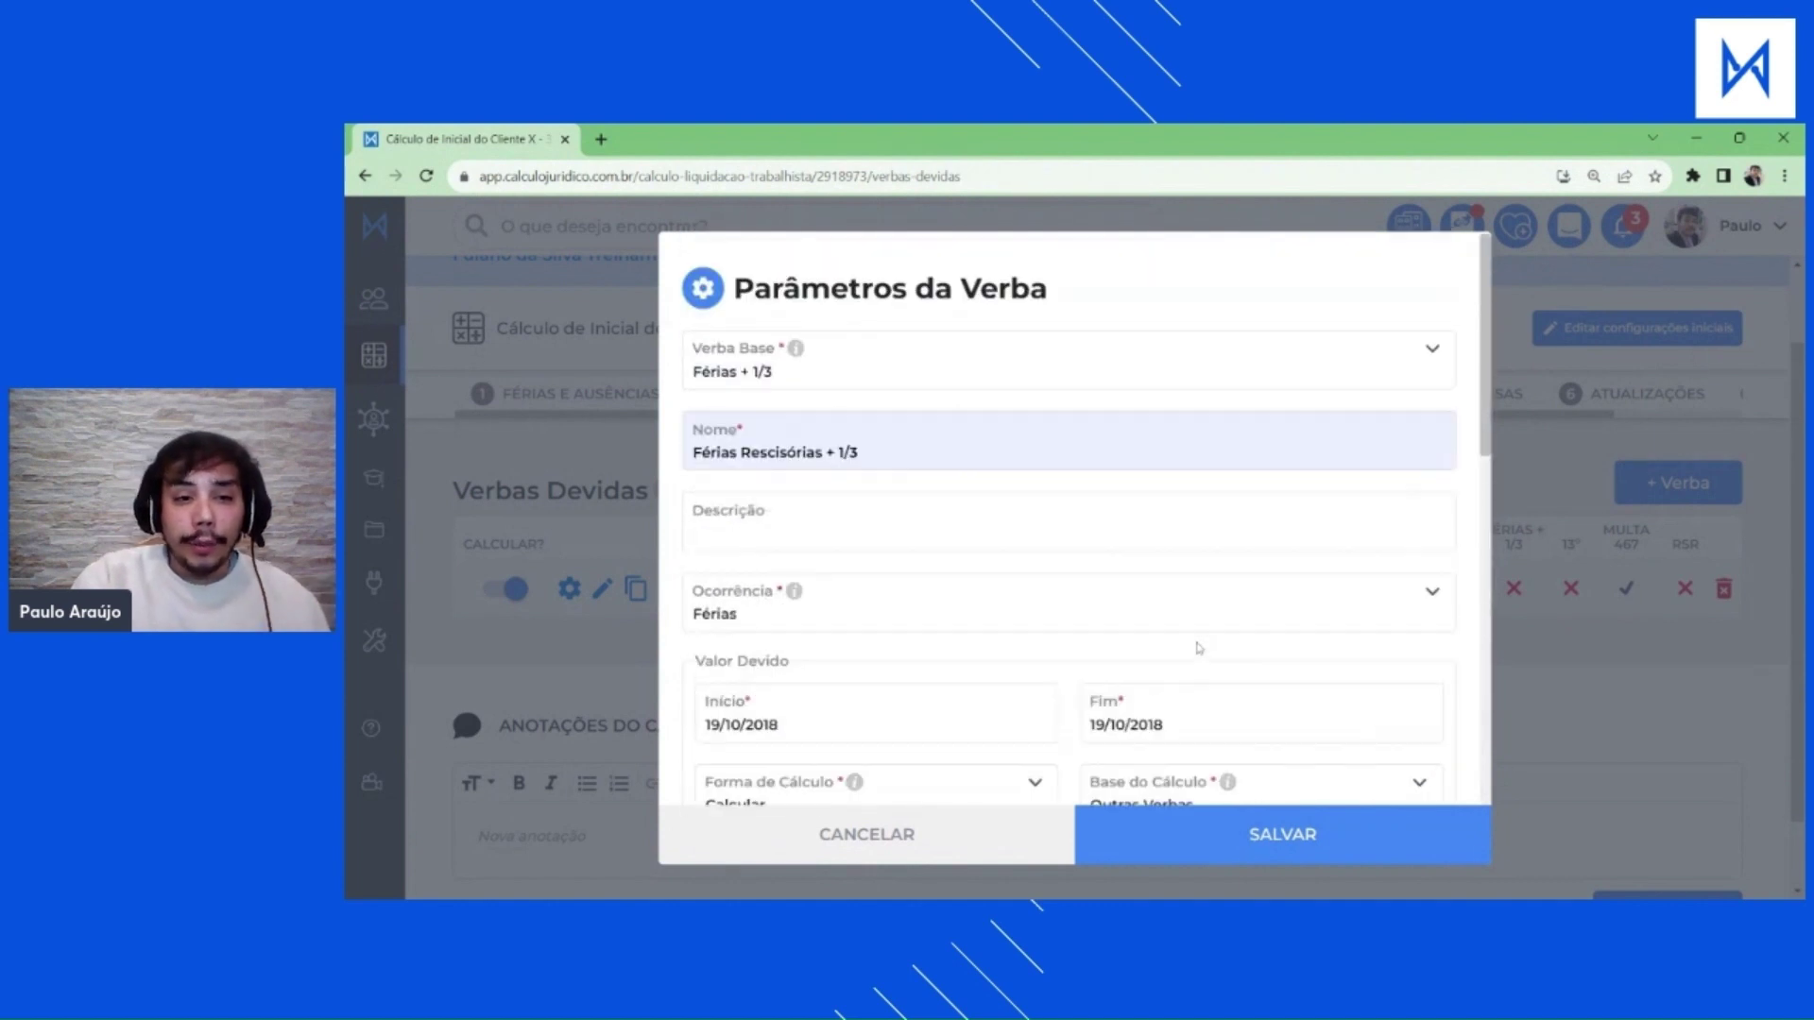
scroll(1204, 642, down, 5)
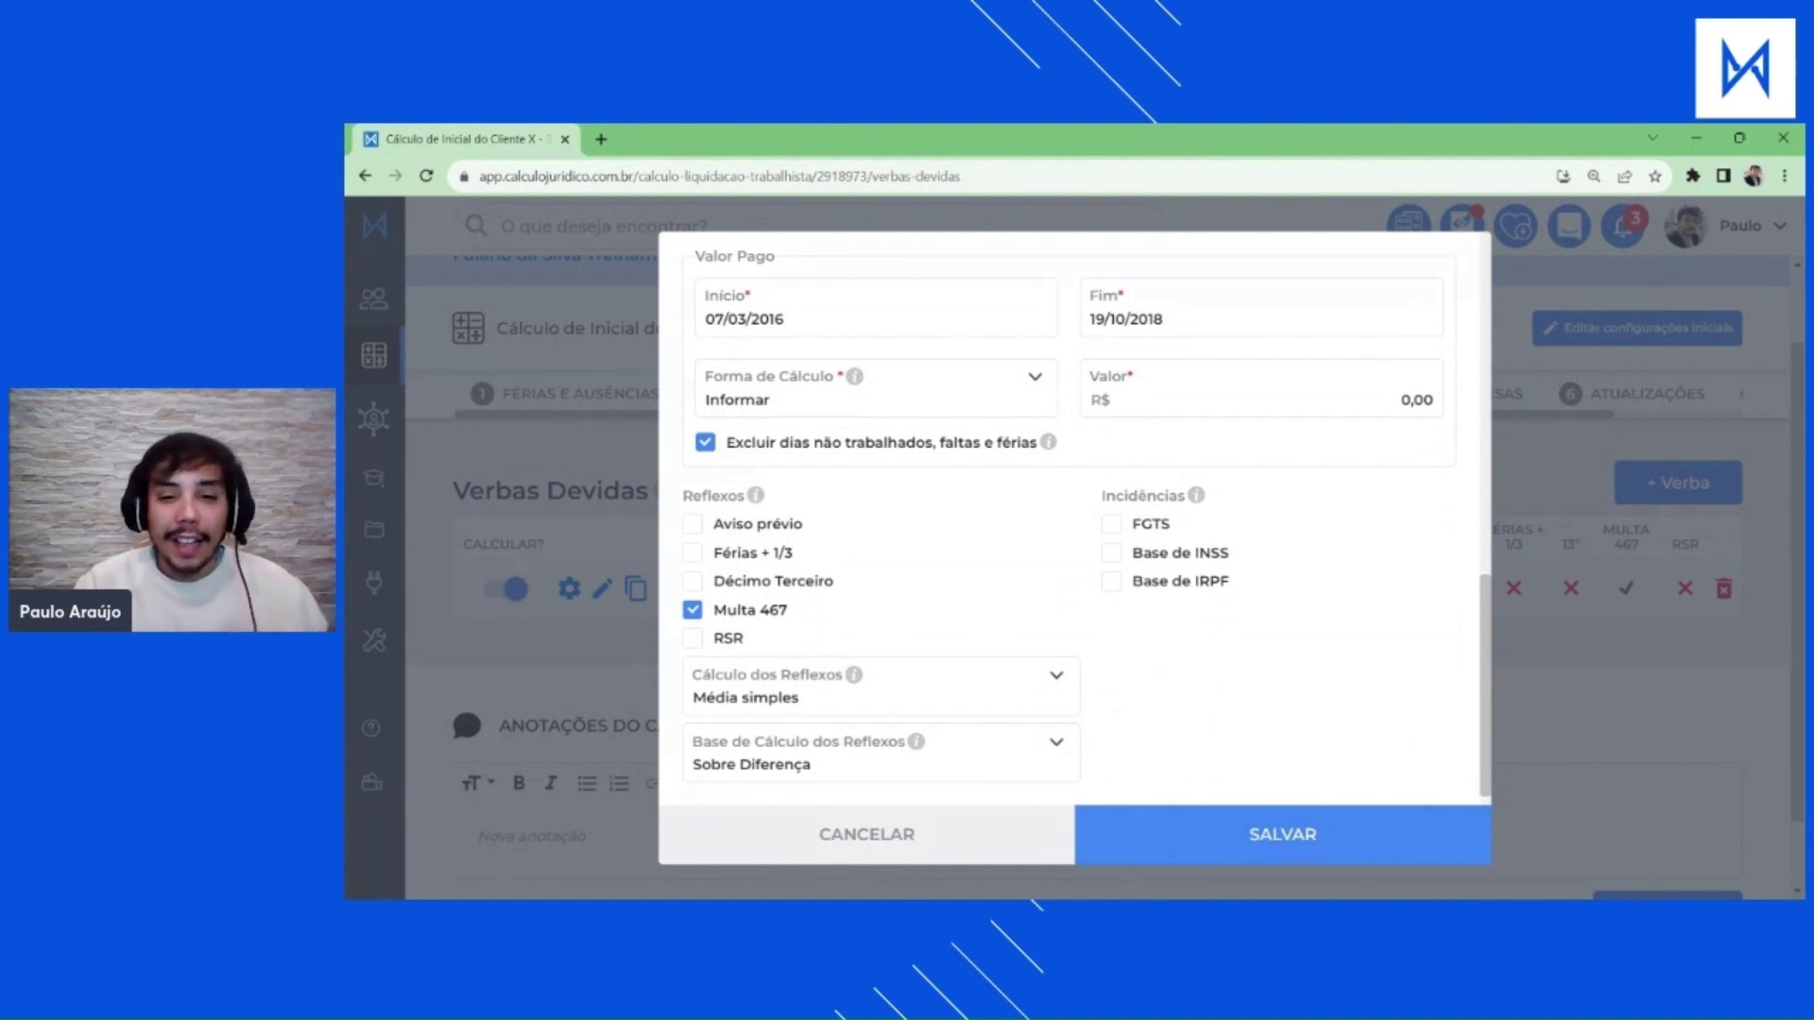
click(1275, 837)
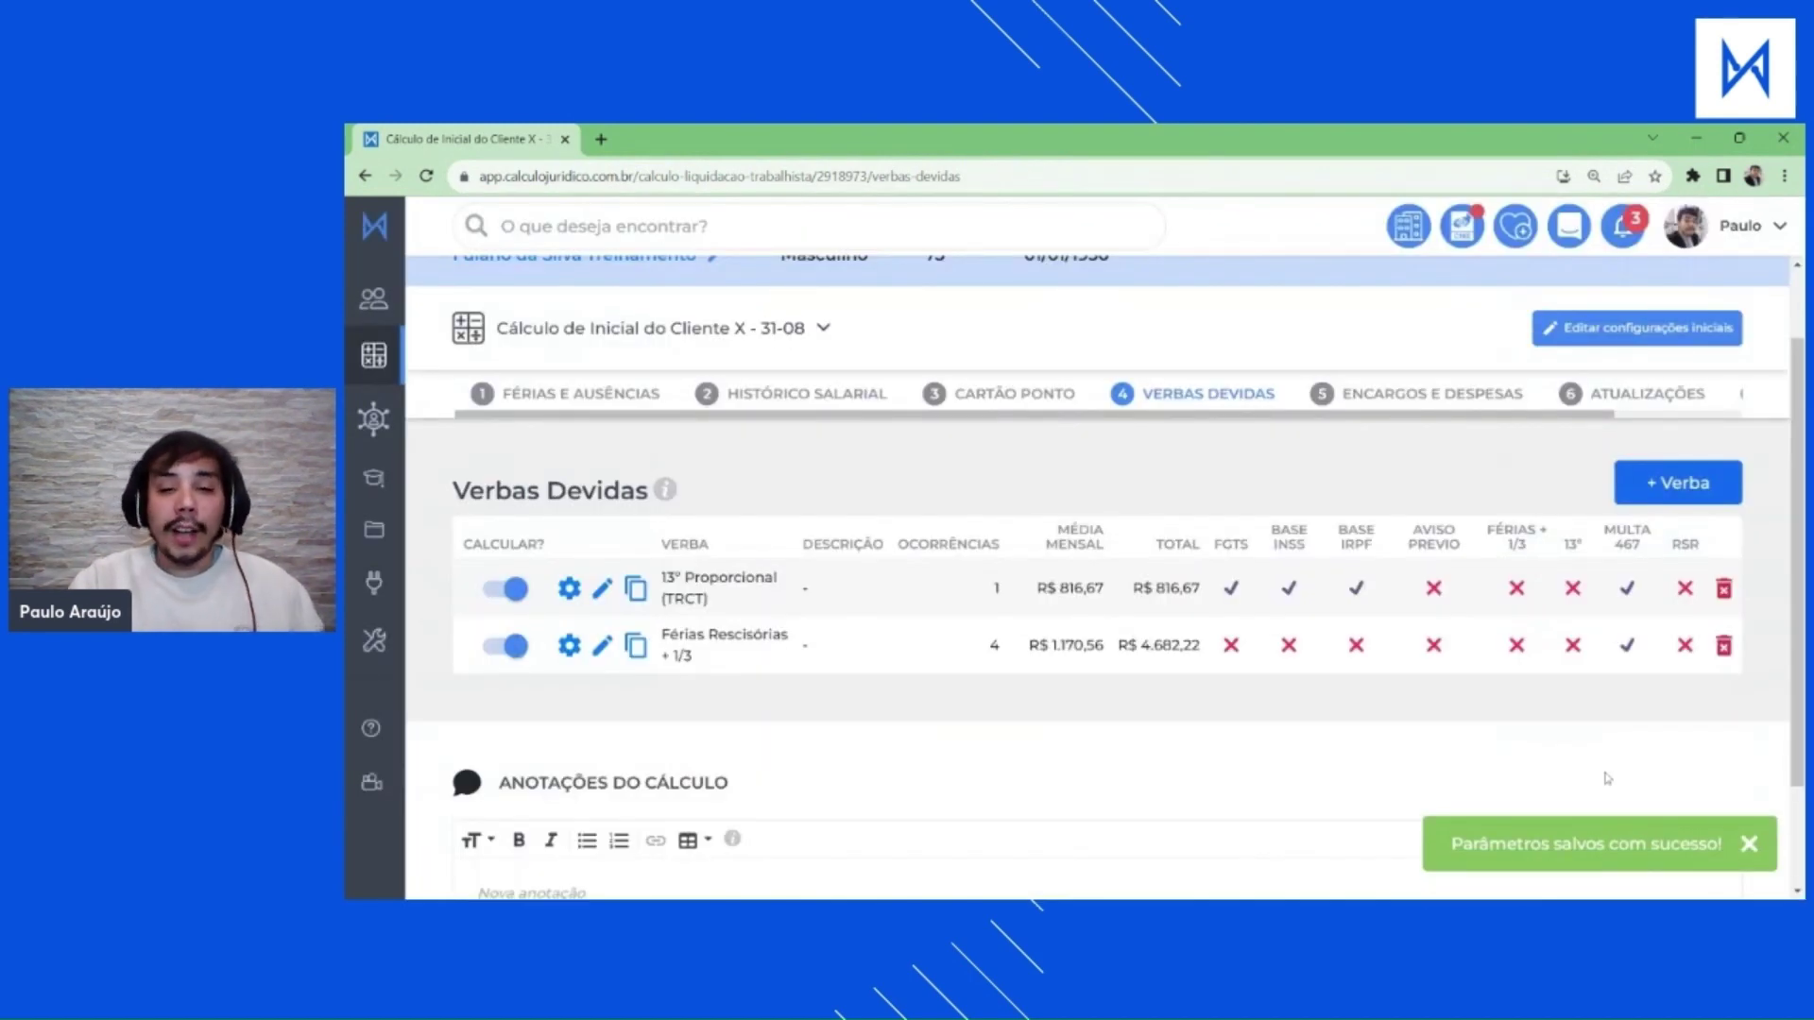
Open the occurrences of the Férias Rescisórias + 1/3 verba and examine the Avos de Férias and the Dobro row.
drag(963, 664, 1032, 668)
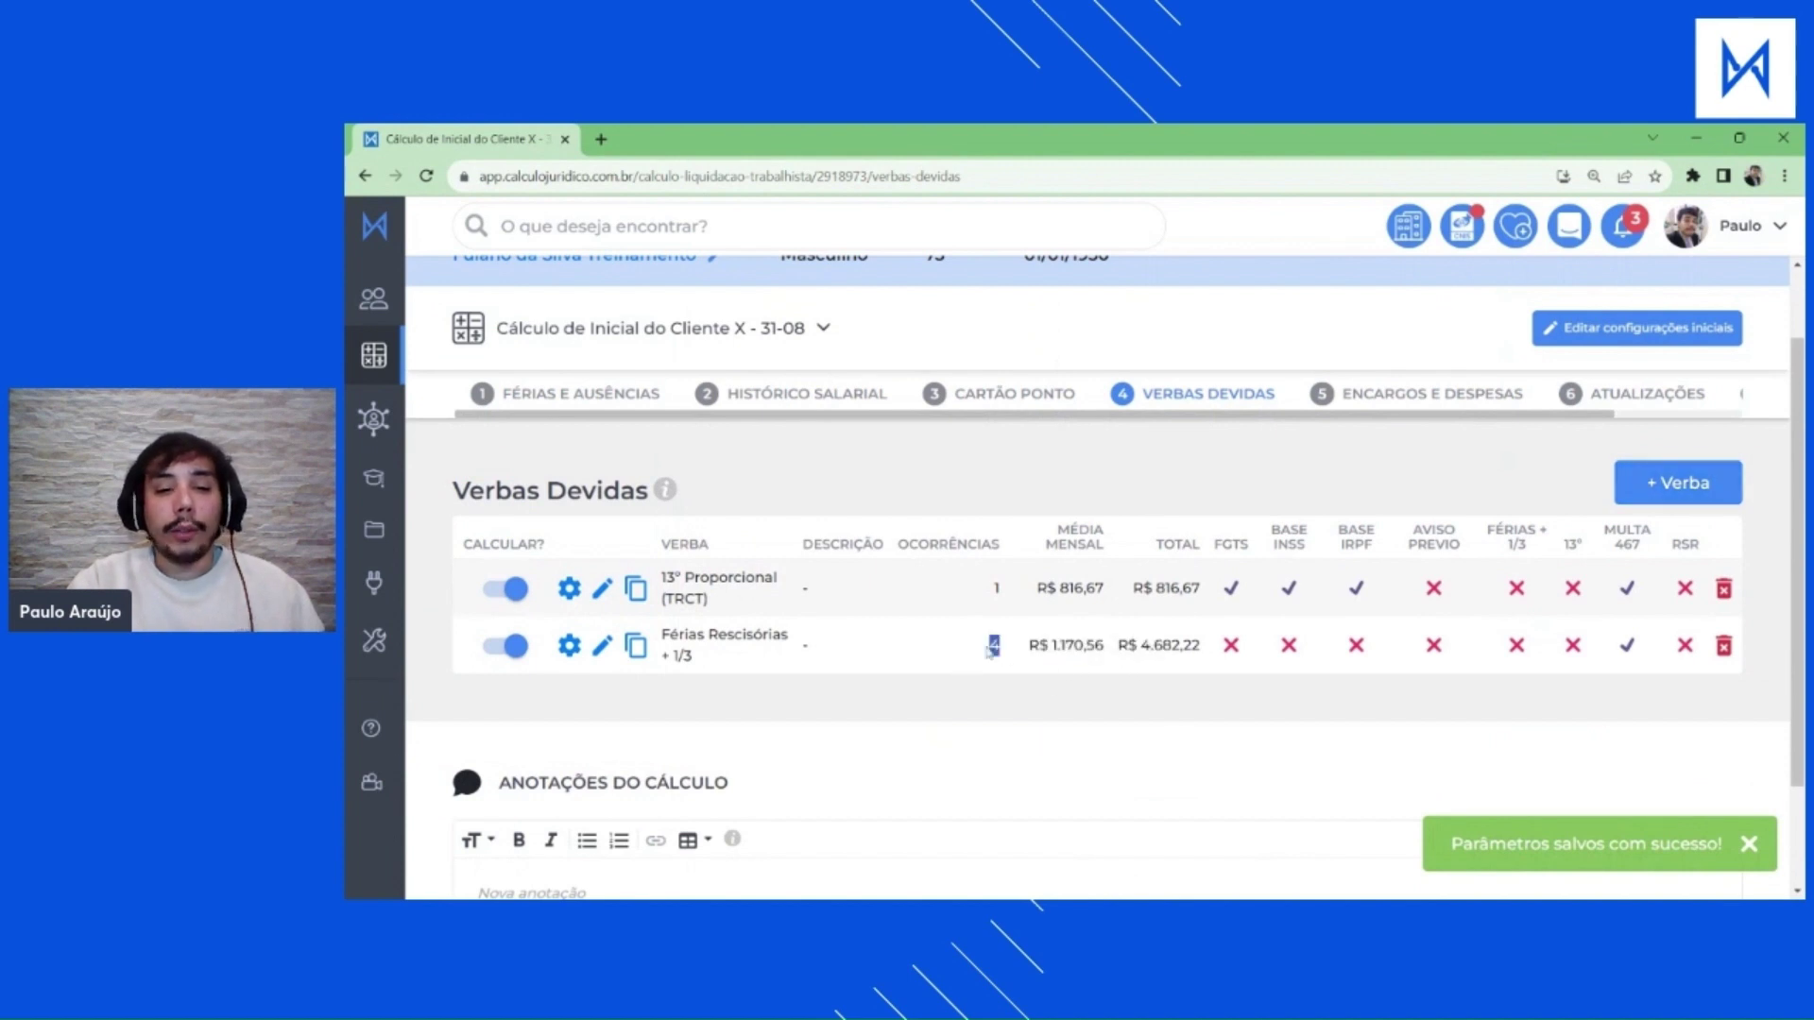
click(999, 698)
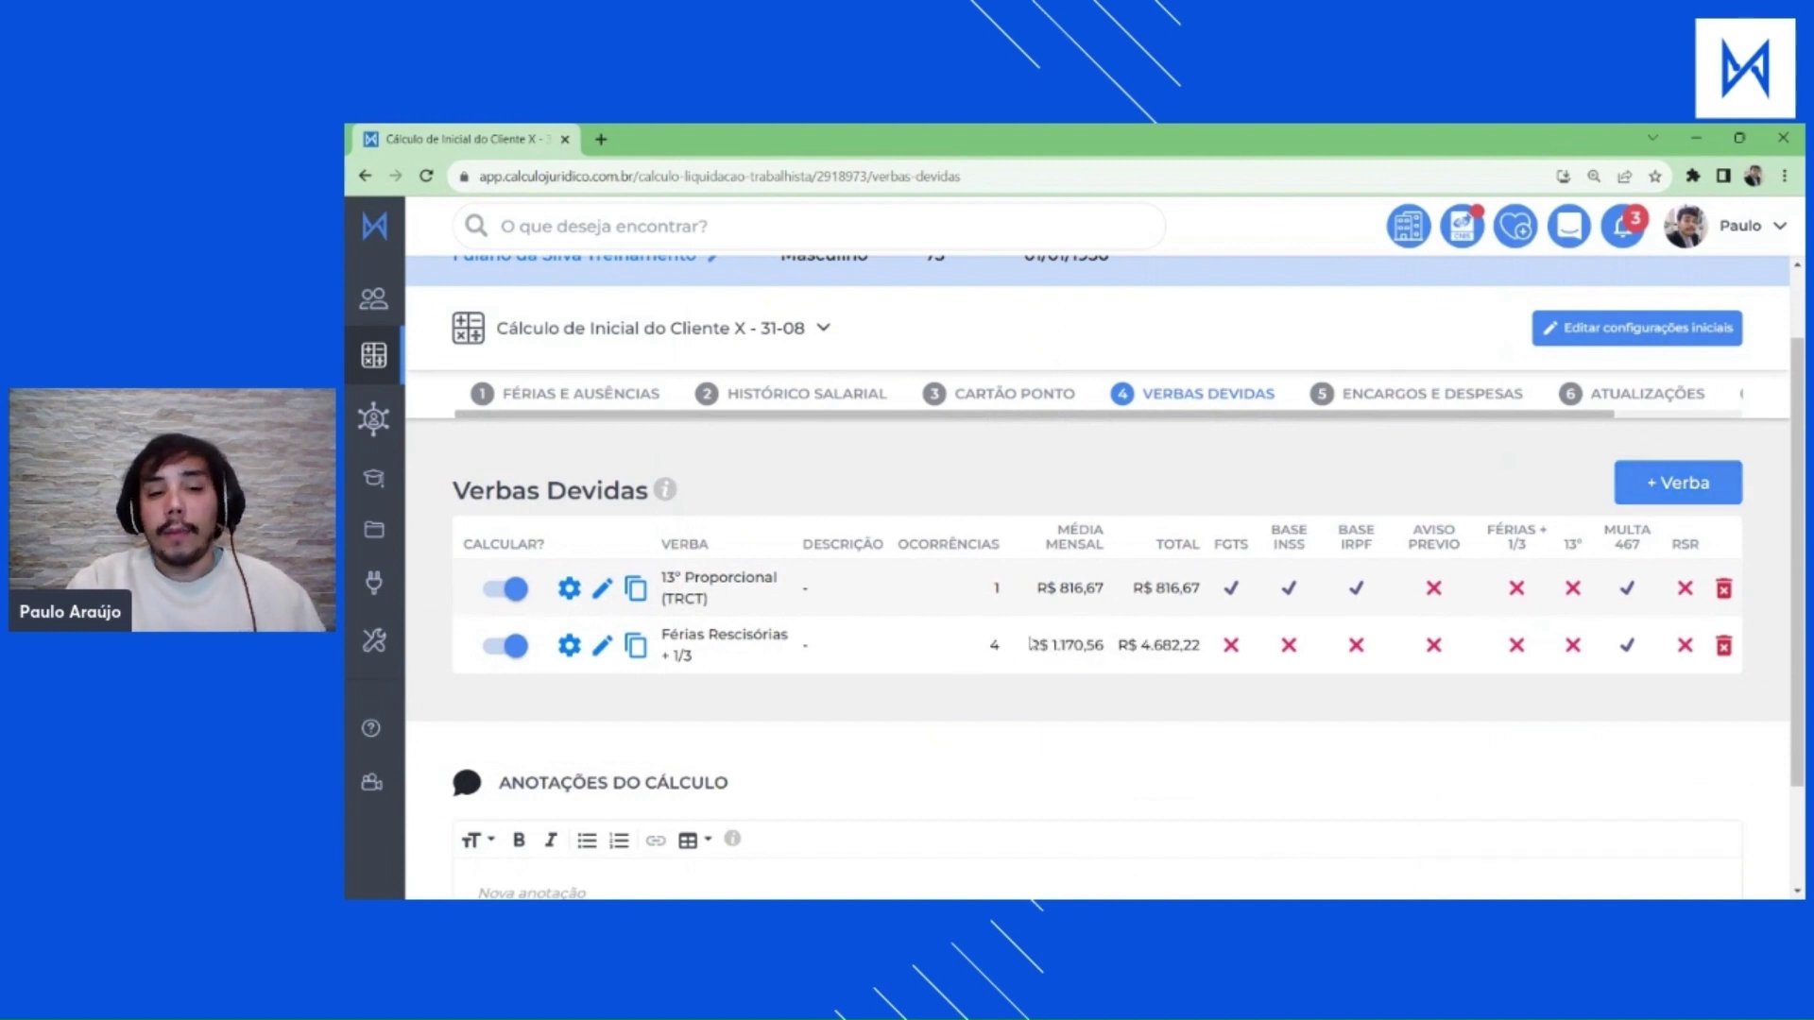
click(602, 646)
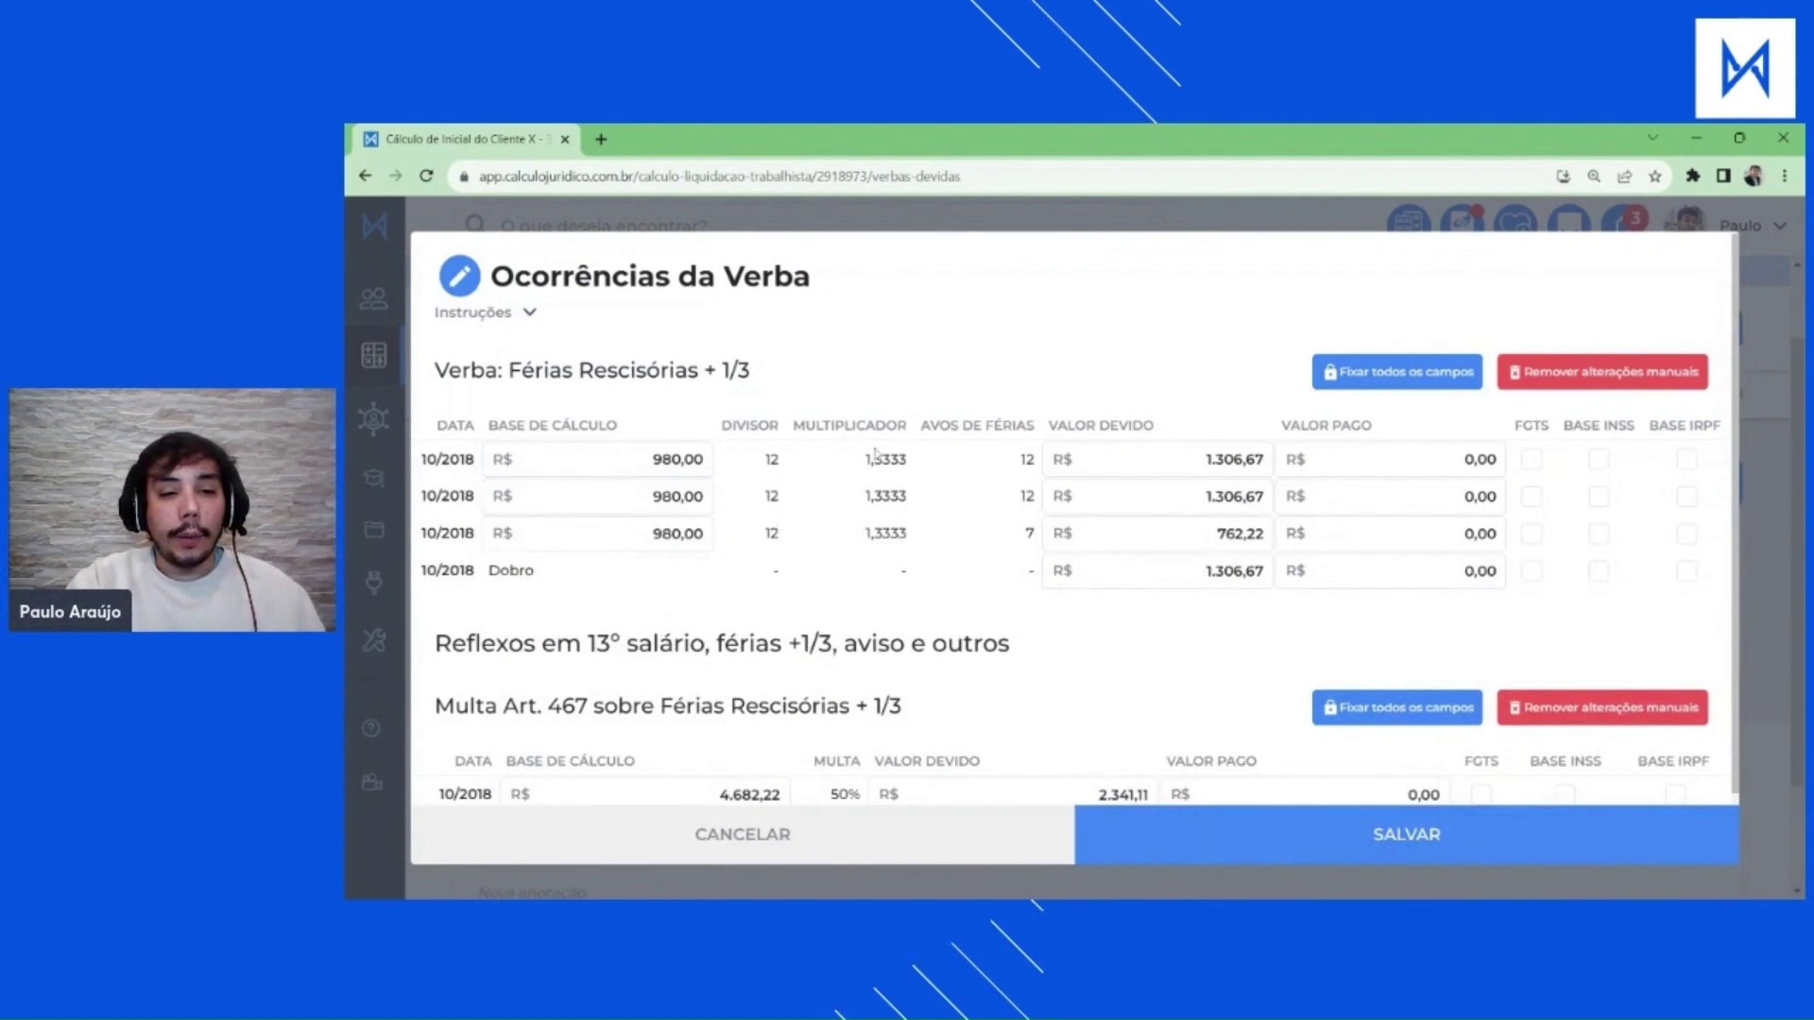
drag(1017, 460, 1073, 461)
click(1027, 496)
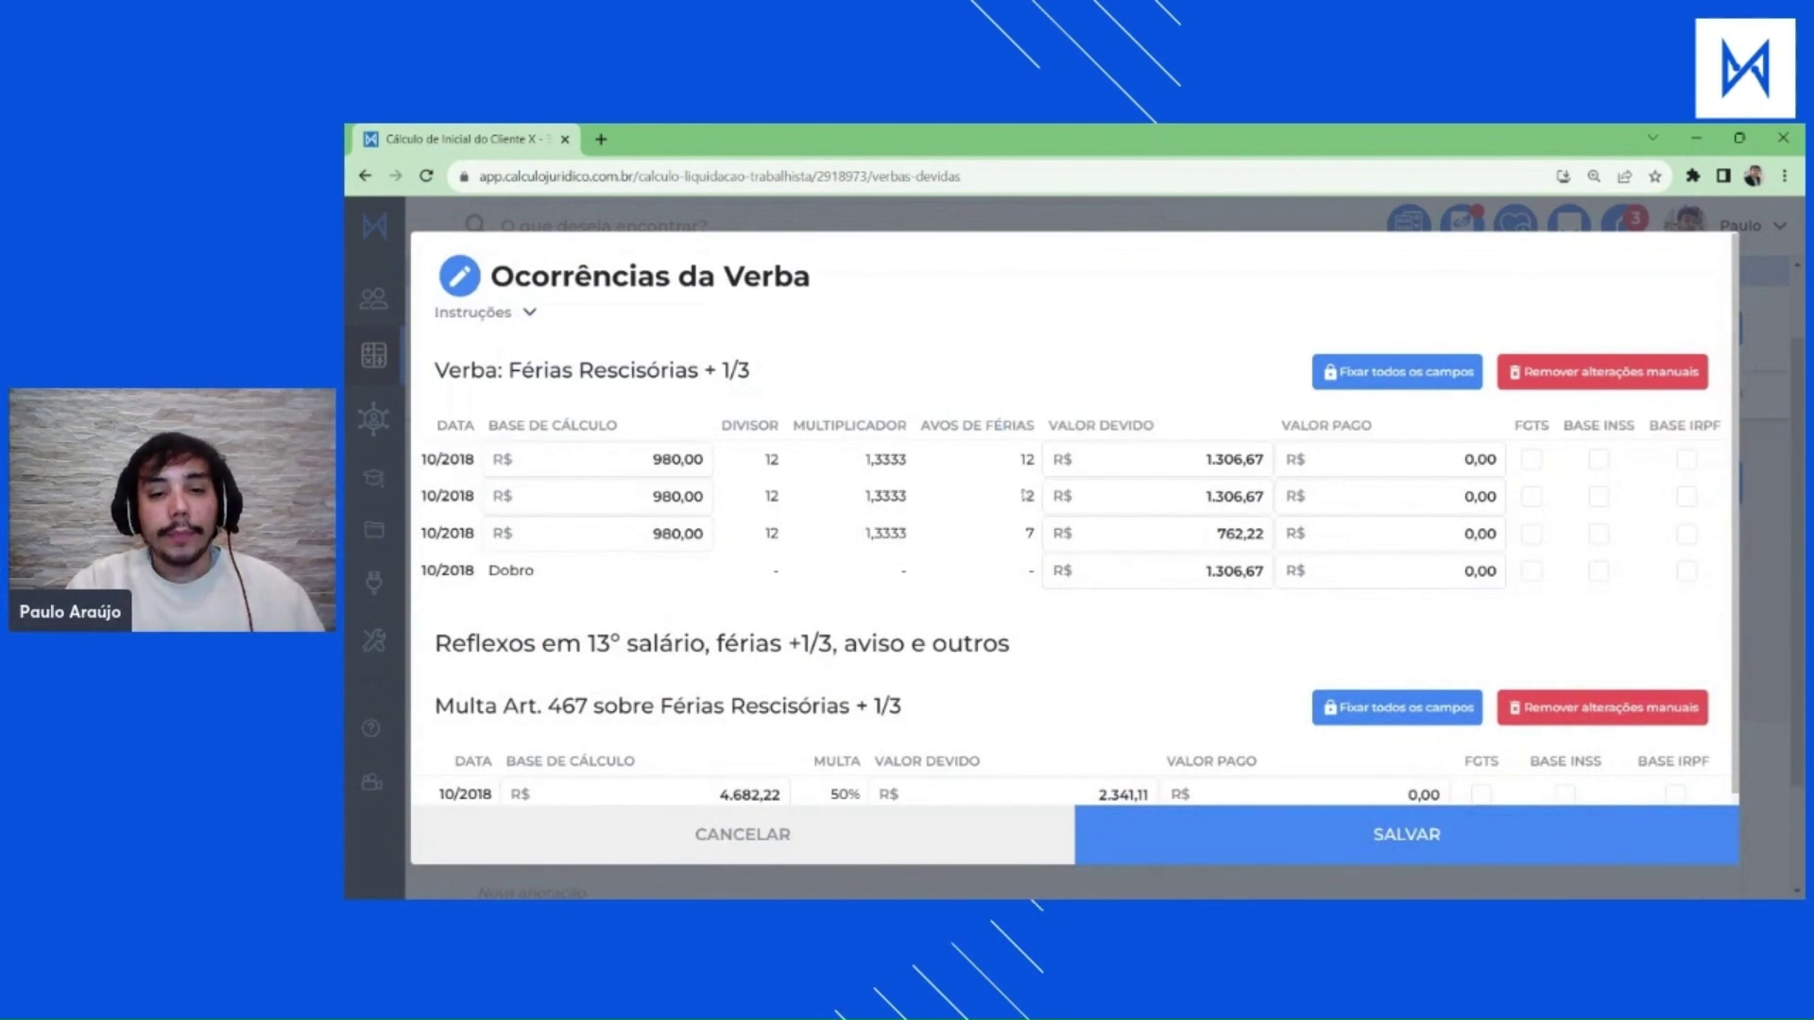
double_click(1027, 496)
double_click(1031, 534)
click(1088, 631)
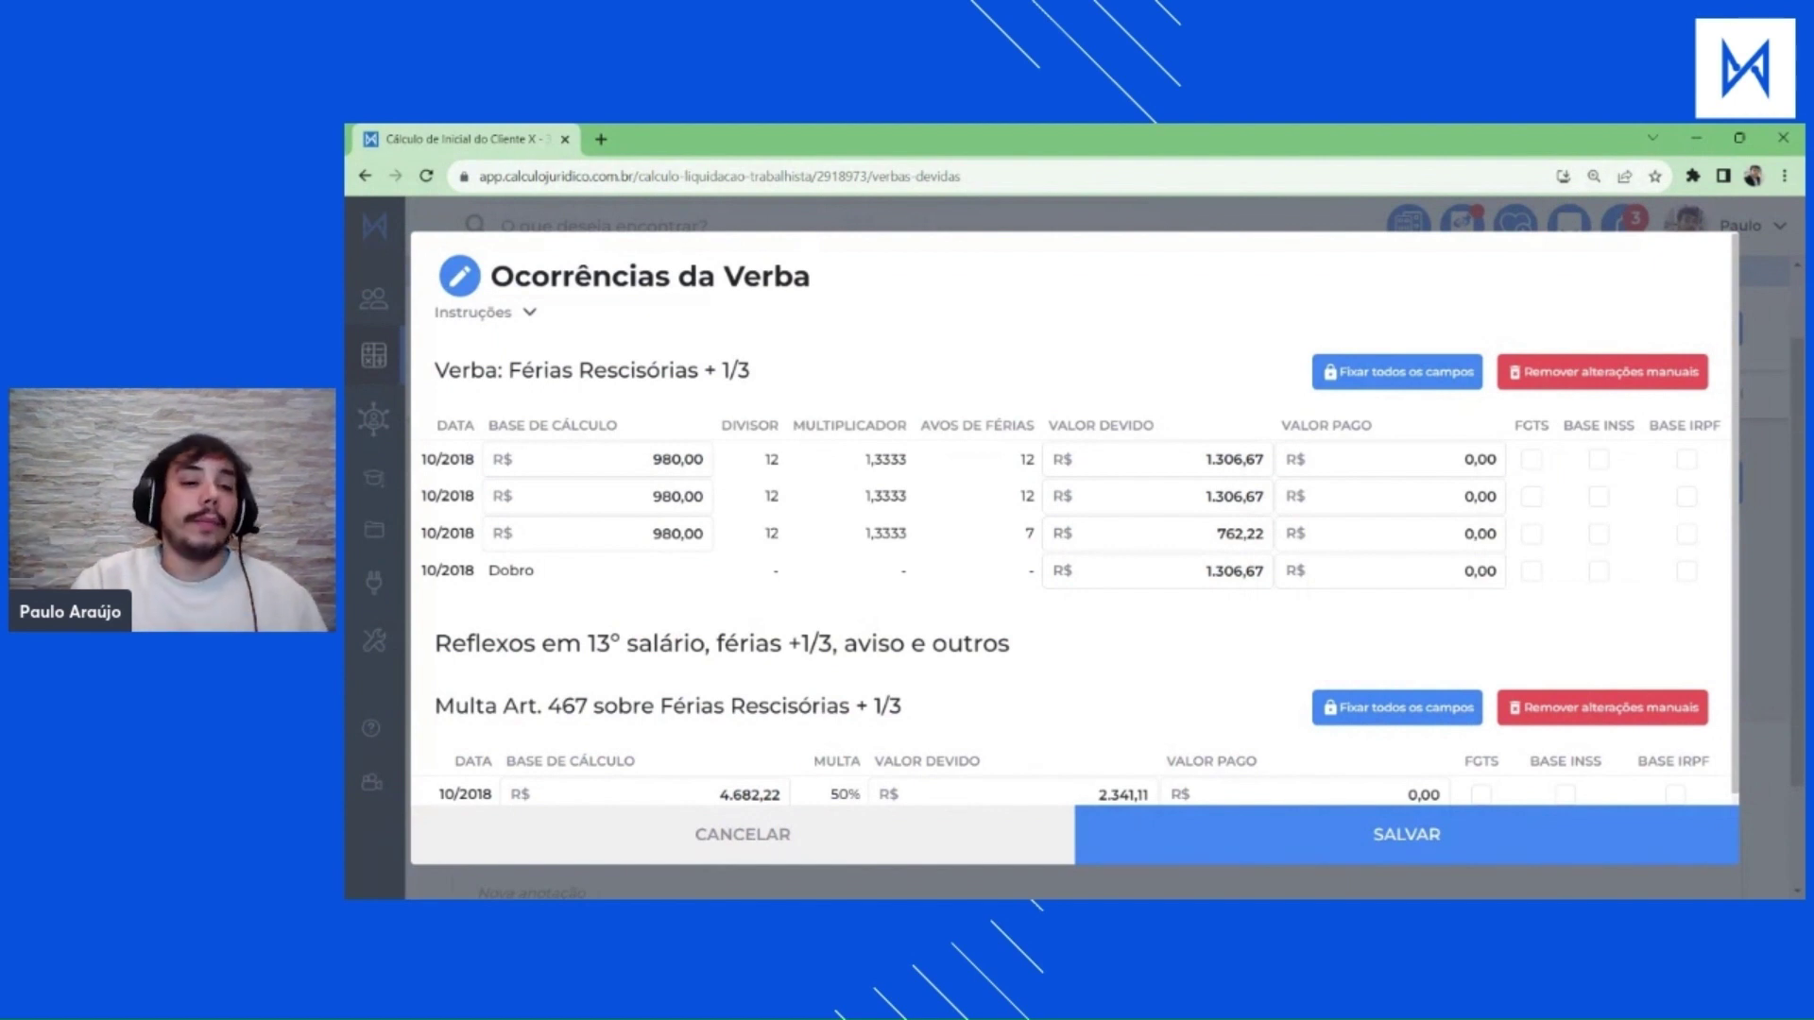
drag(499, 570, 1074, 570)
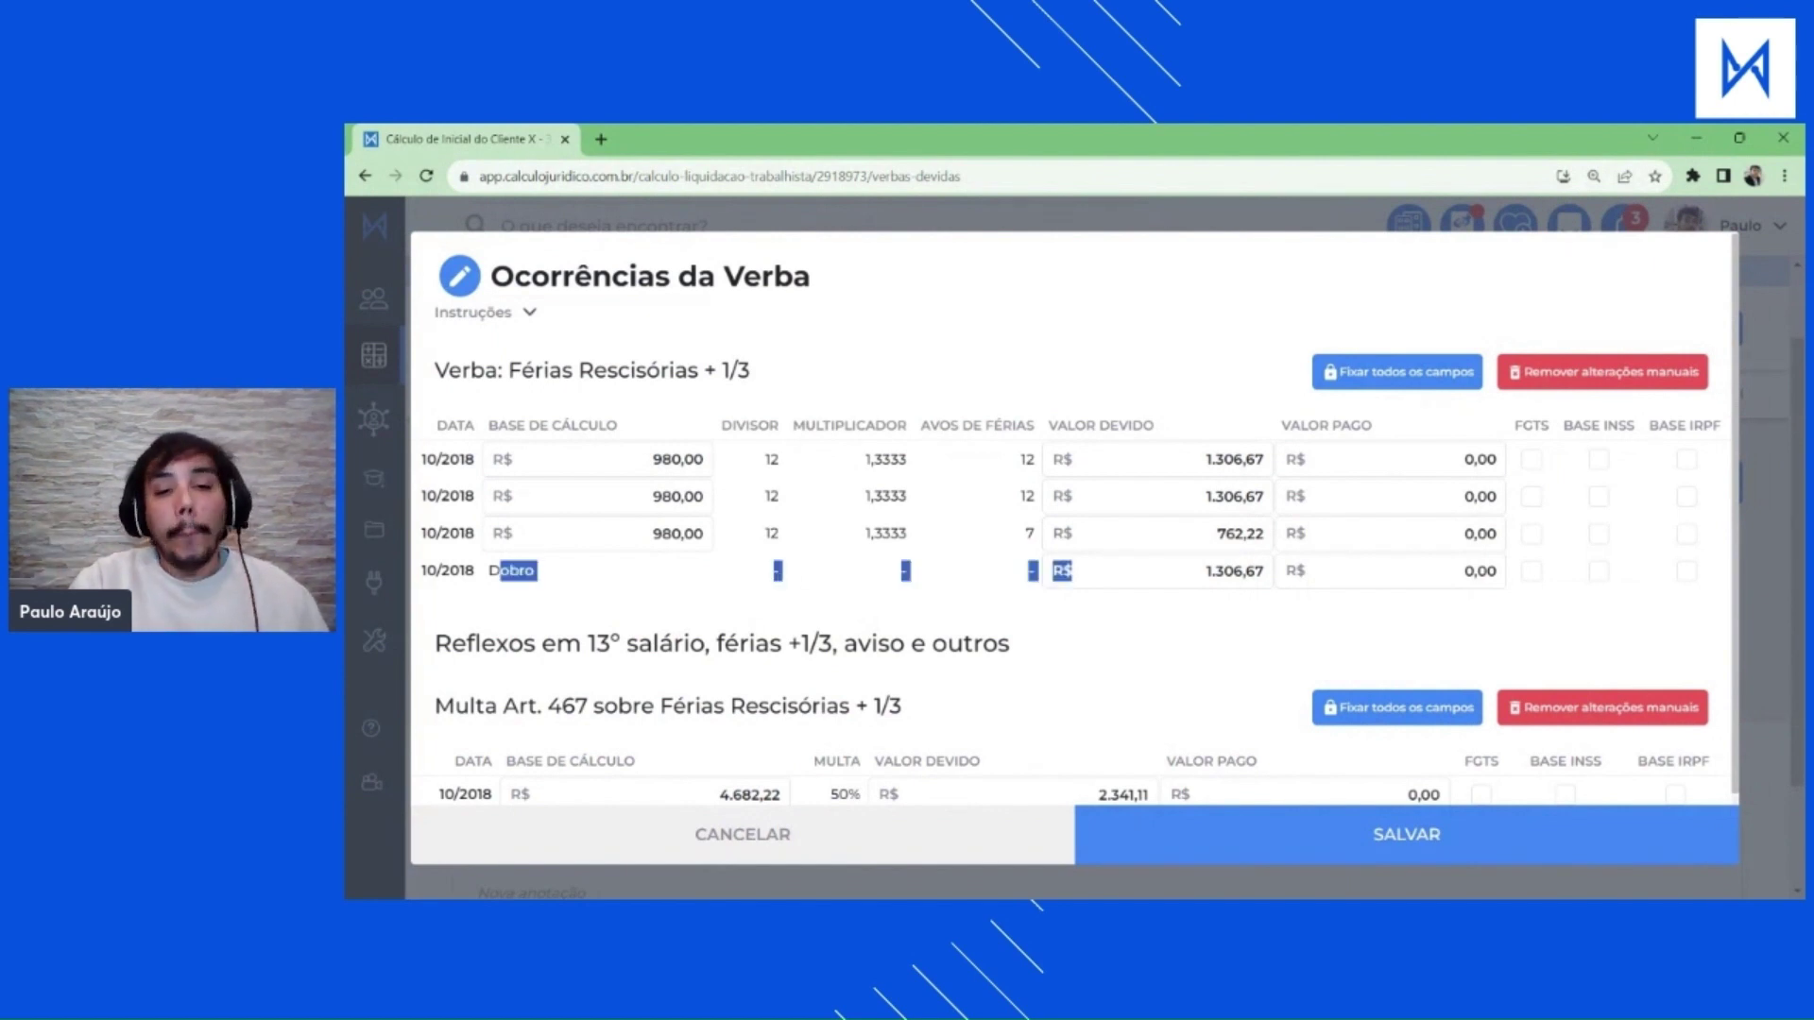
click(1042, 584)
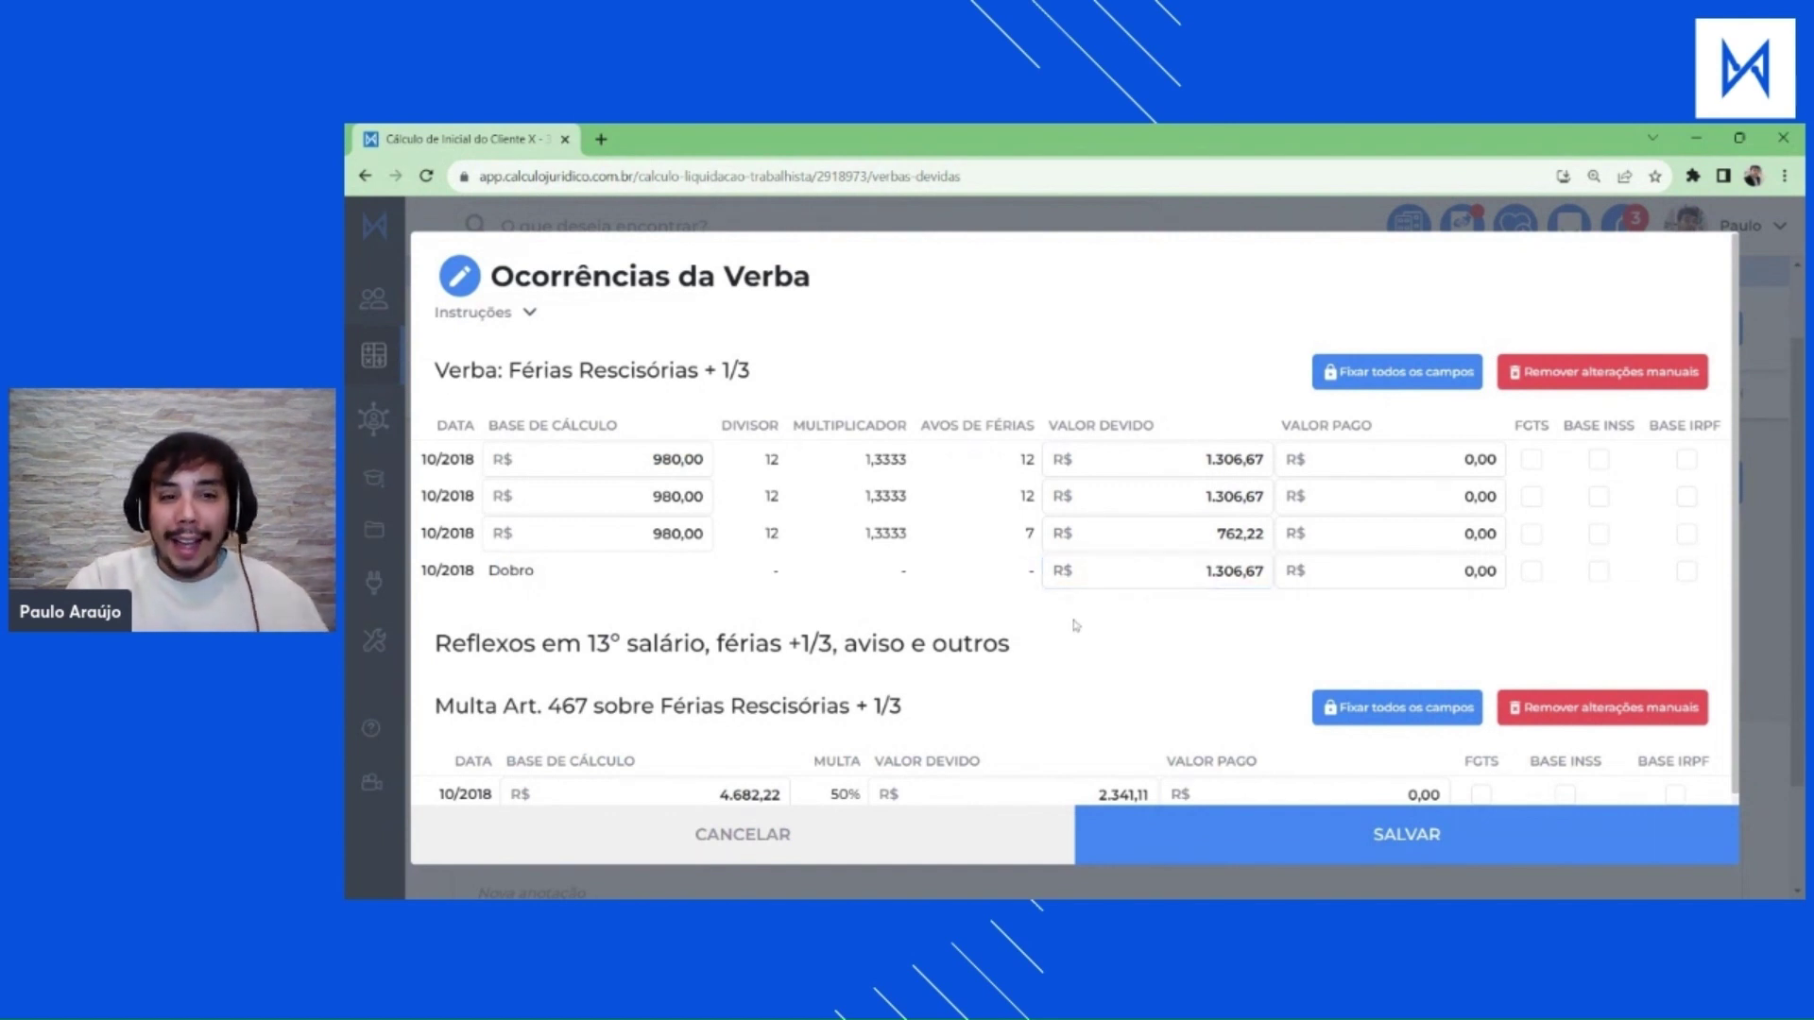
Examine the Multa Art. 467 reflex of Férias Rescisórias + 1/3 and close the occurrences without saving.
scroll(791, 556, down, 1)
drag(503, 697, 1082, 713)
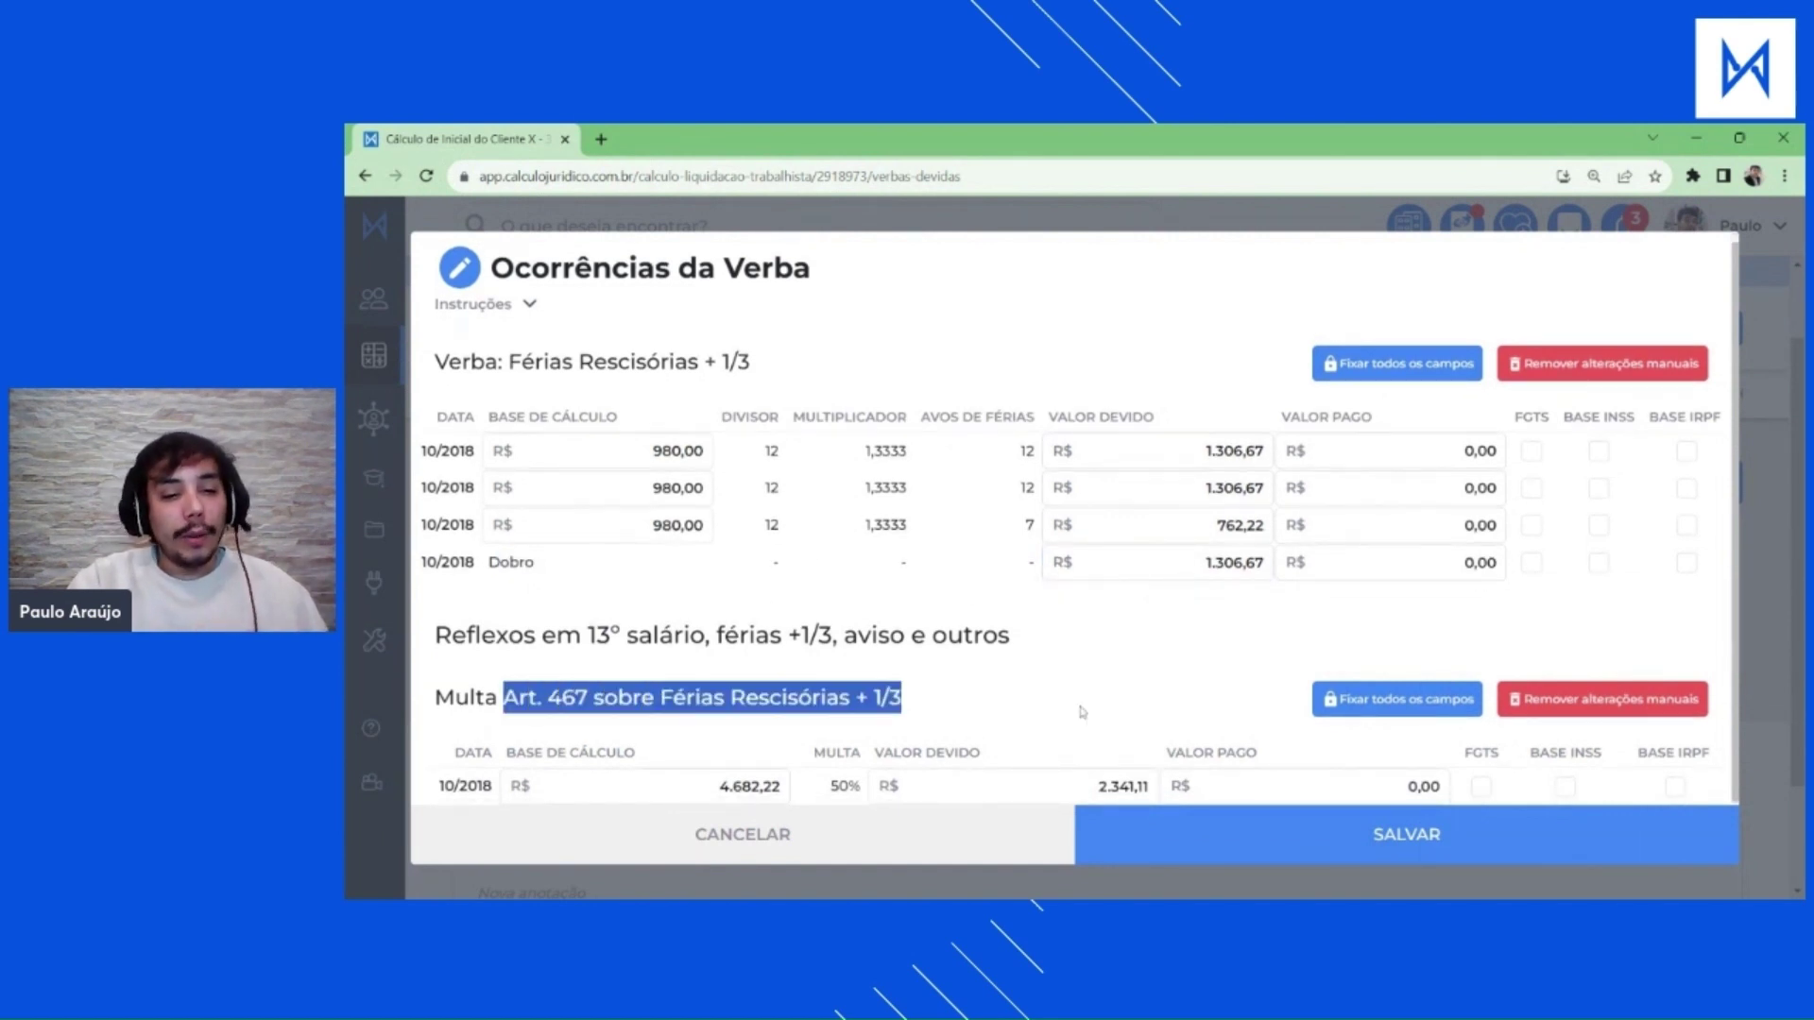
click(1081, 713)
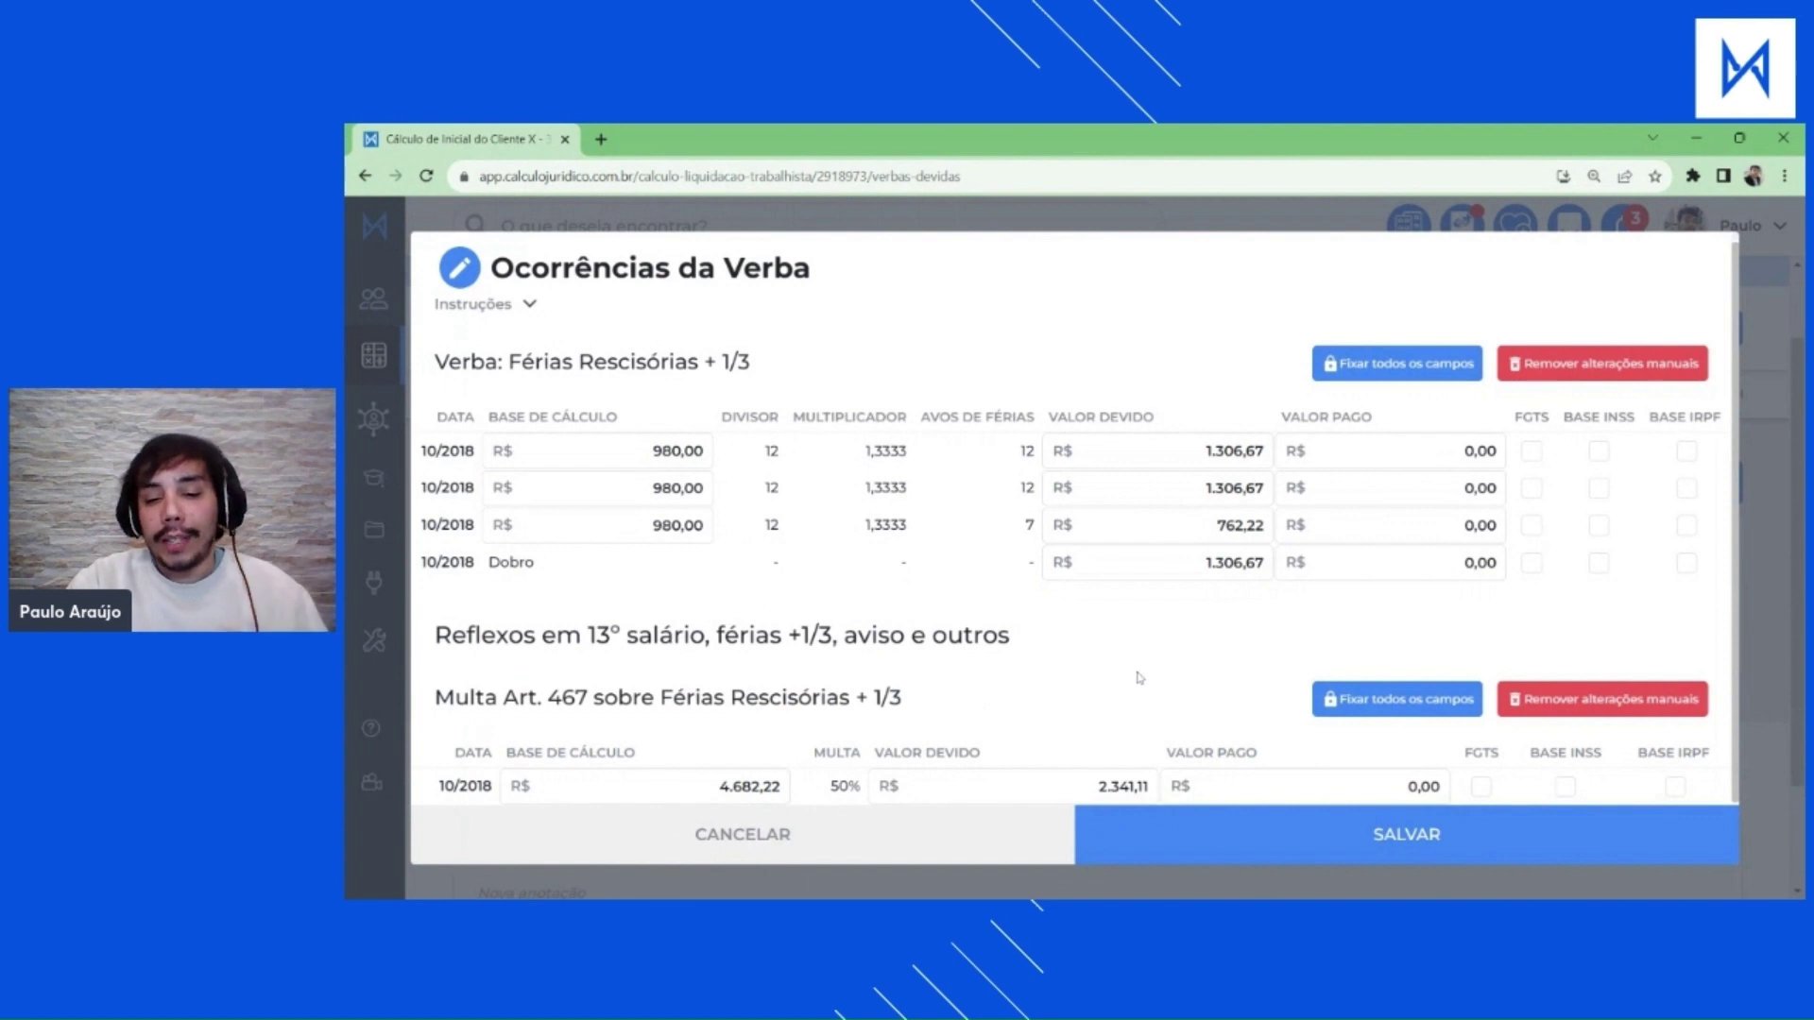
click(996, 841)
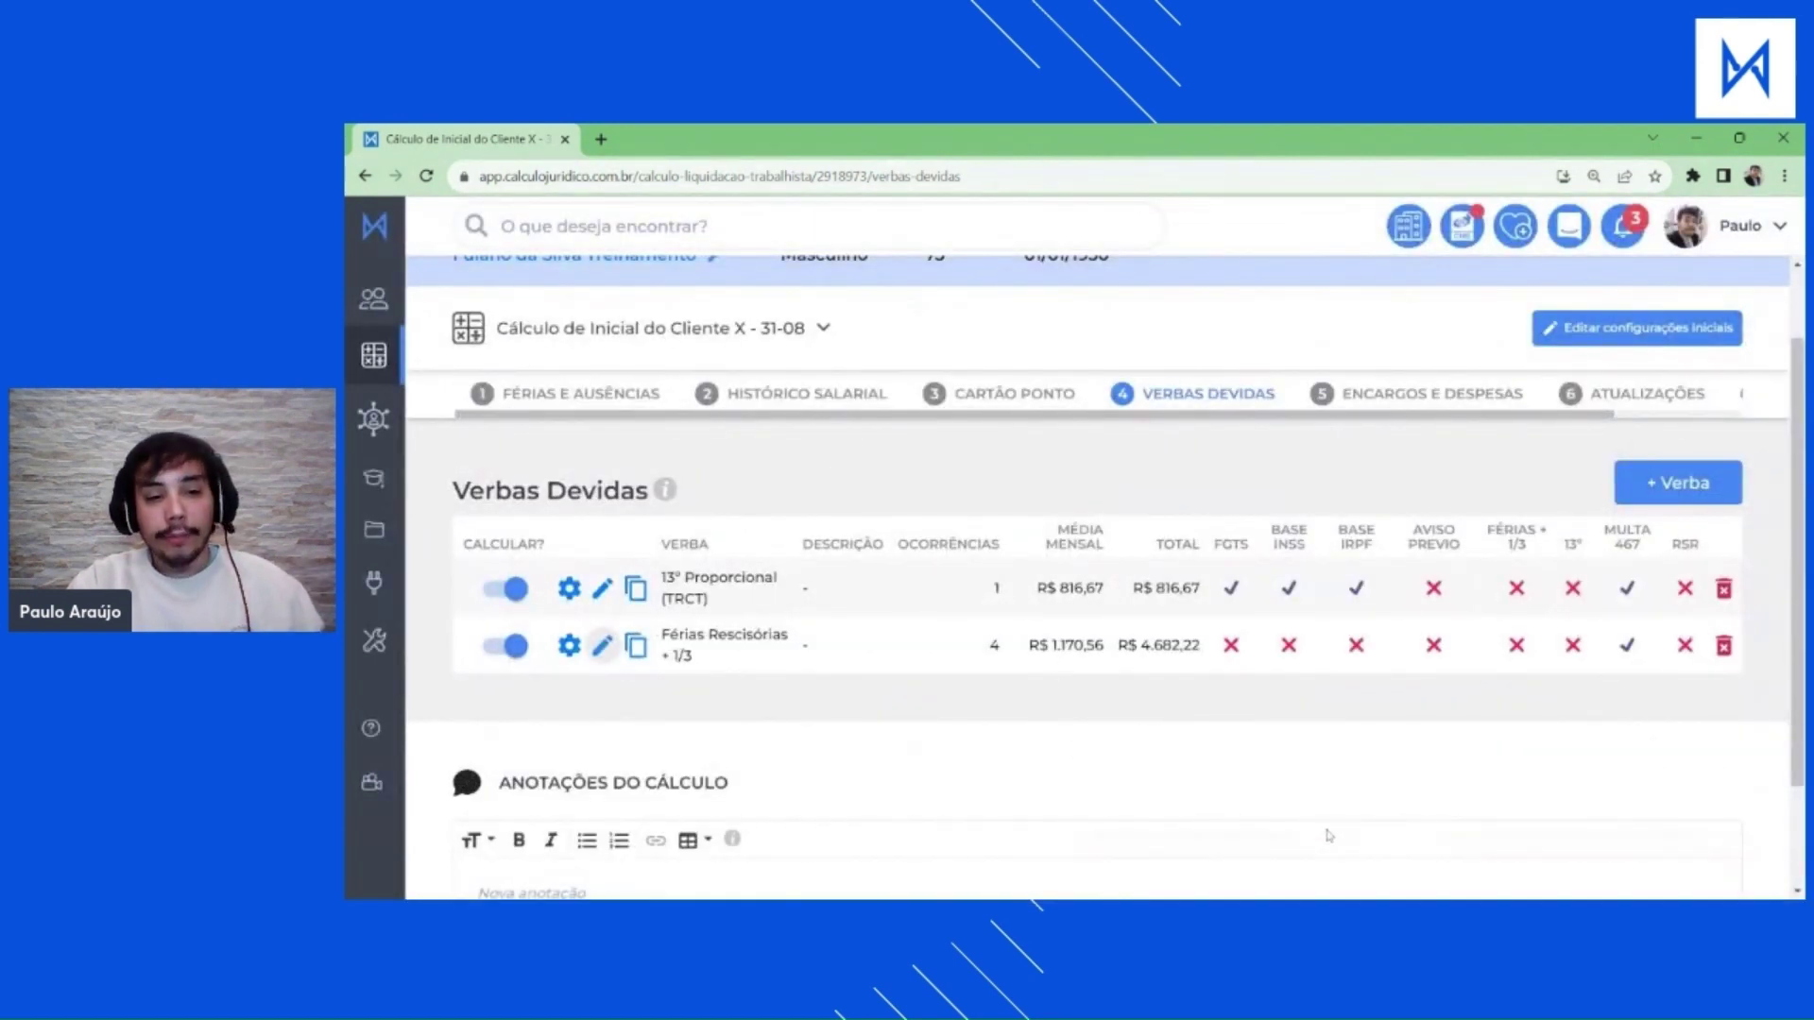
Start a new verba with Saldo de Salário as its Verba Base.
click(1642, 496)
key(alt)
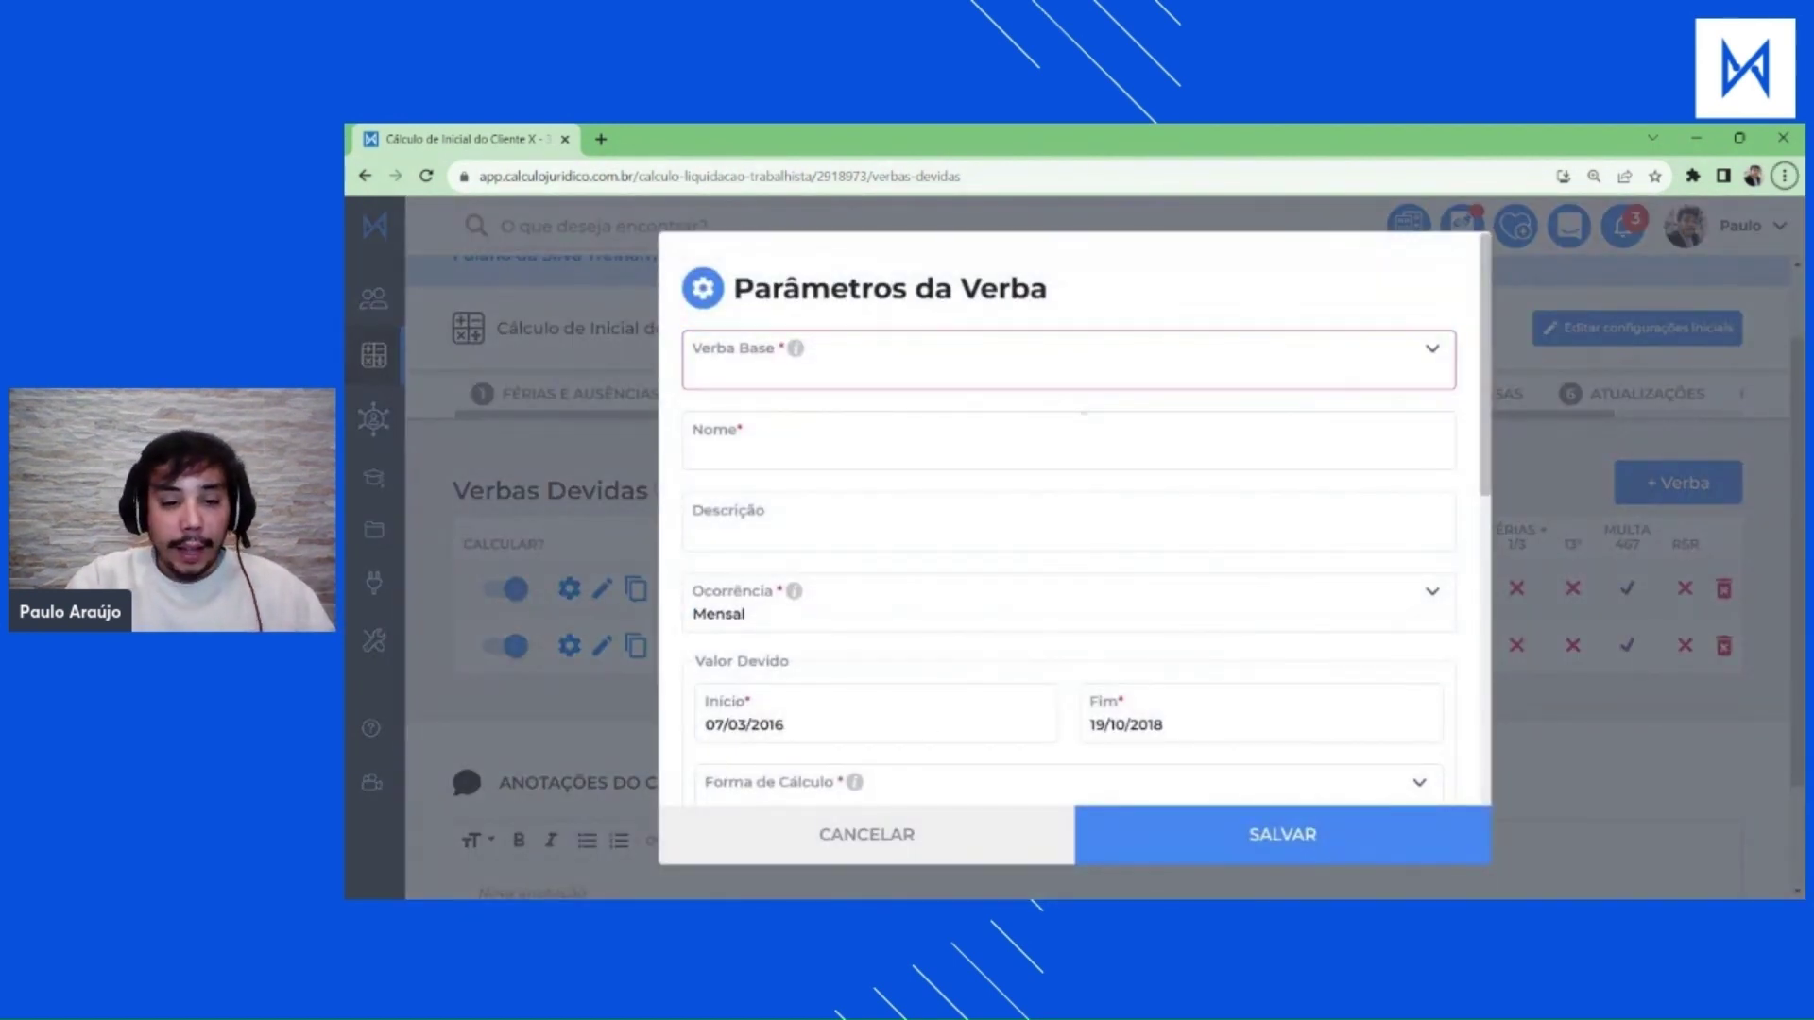
click(889, 384)
key(s)
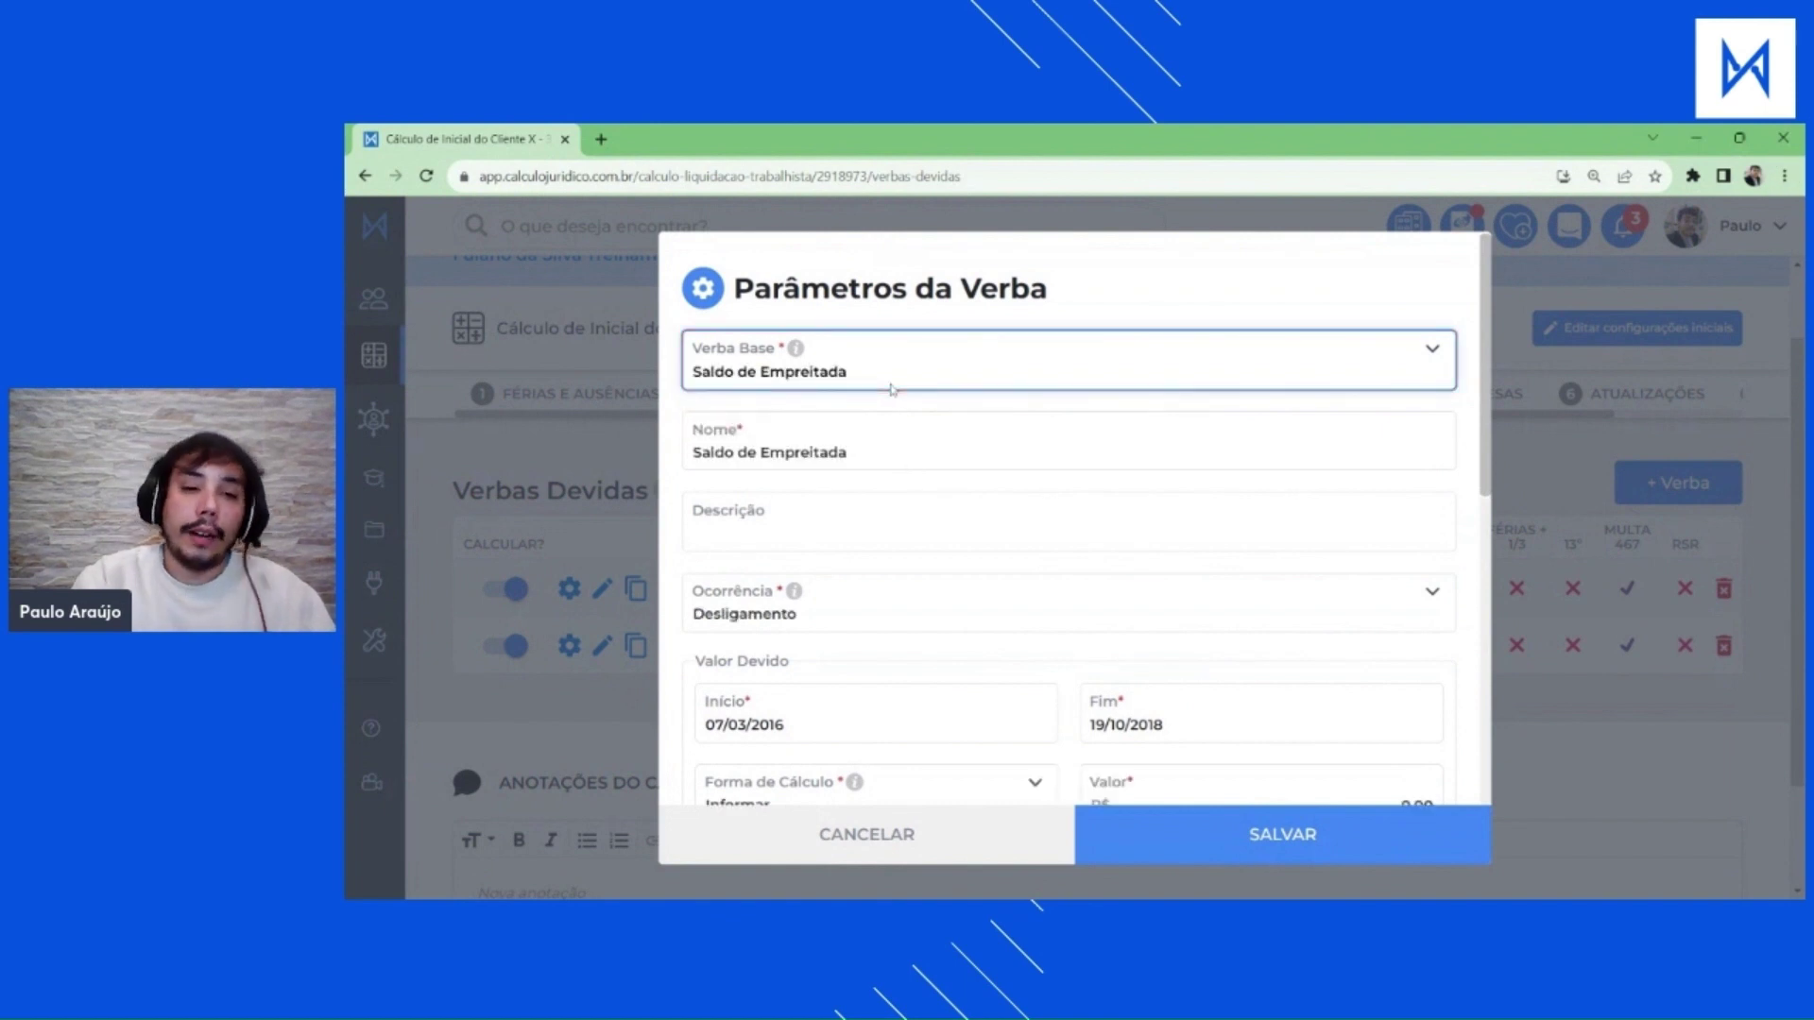
key(s)
Read the attention notice for Saldo de Salário about FGTS incidence in the Histórico Salarial, and cancel the verba.
drag(715, 426, 1268, 500)
click(1256, 470)
triple_click(1250, 477)
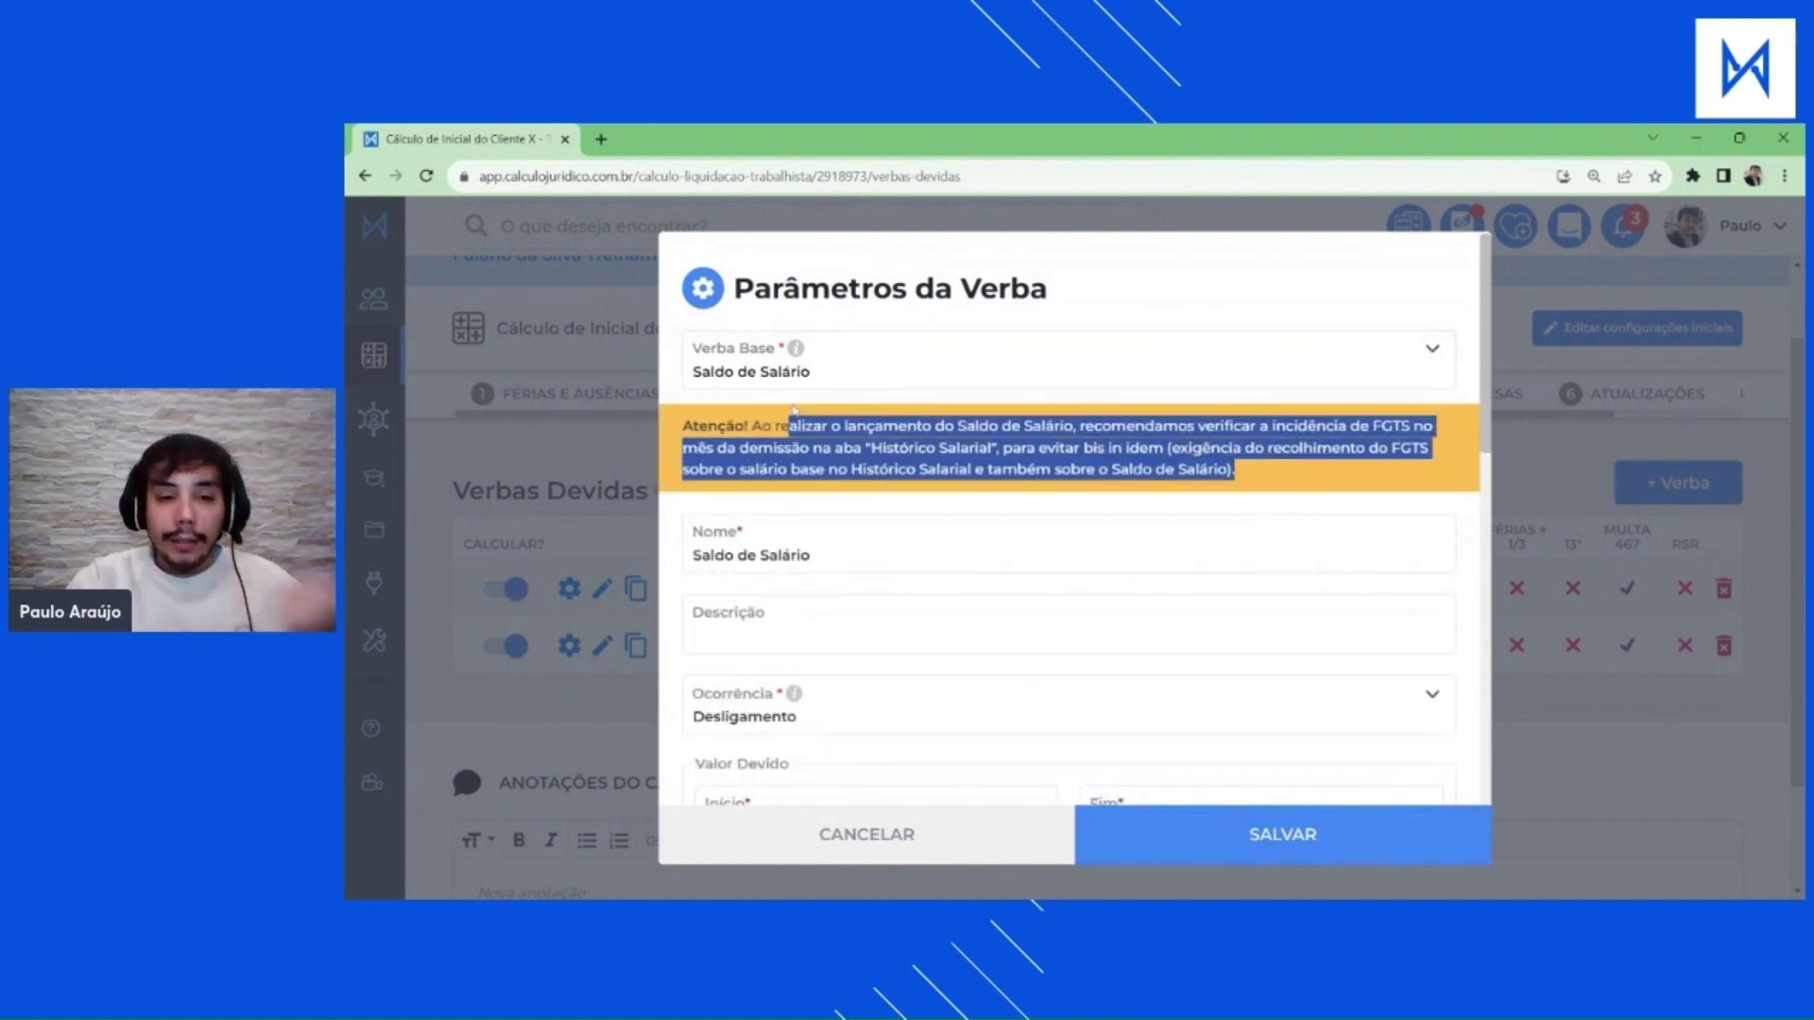
click(1250, 478)
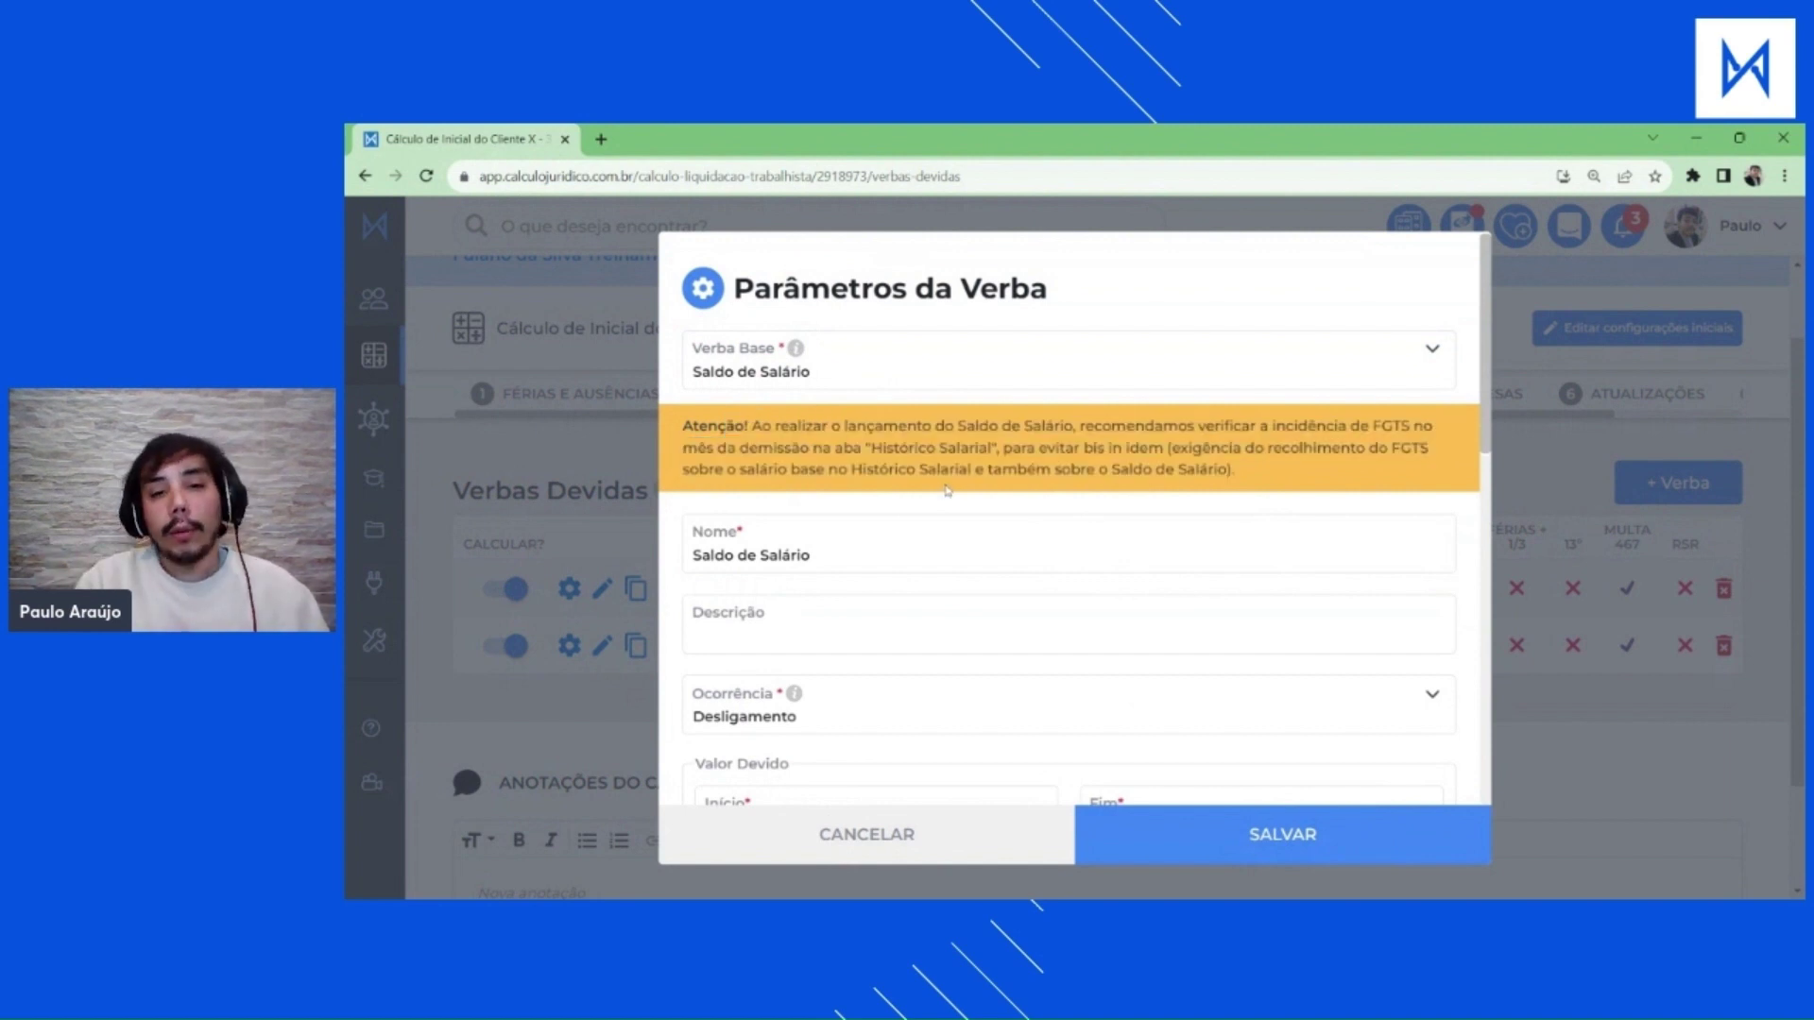
drag(1269, 426, 1423, 426)
click(1423, 426)
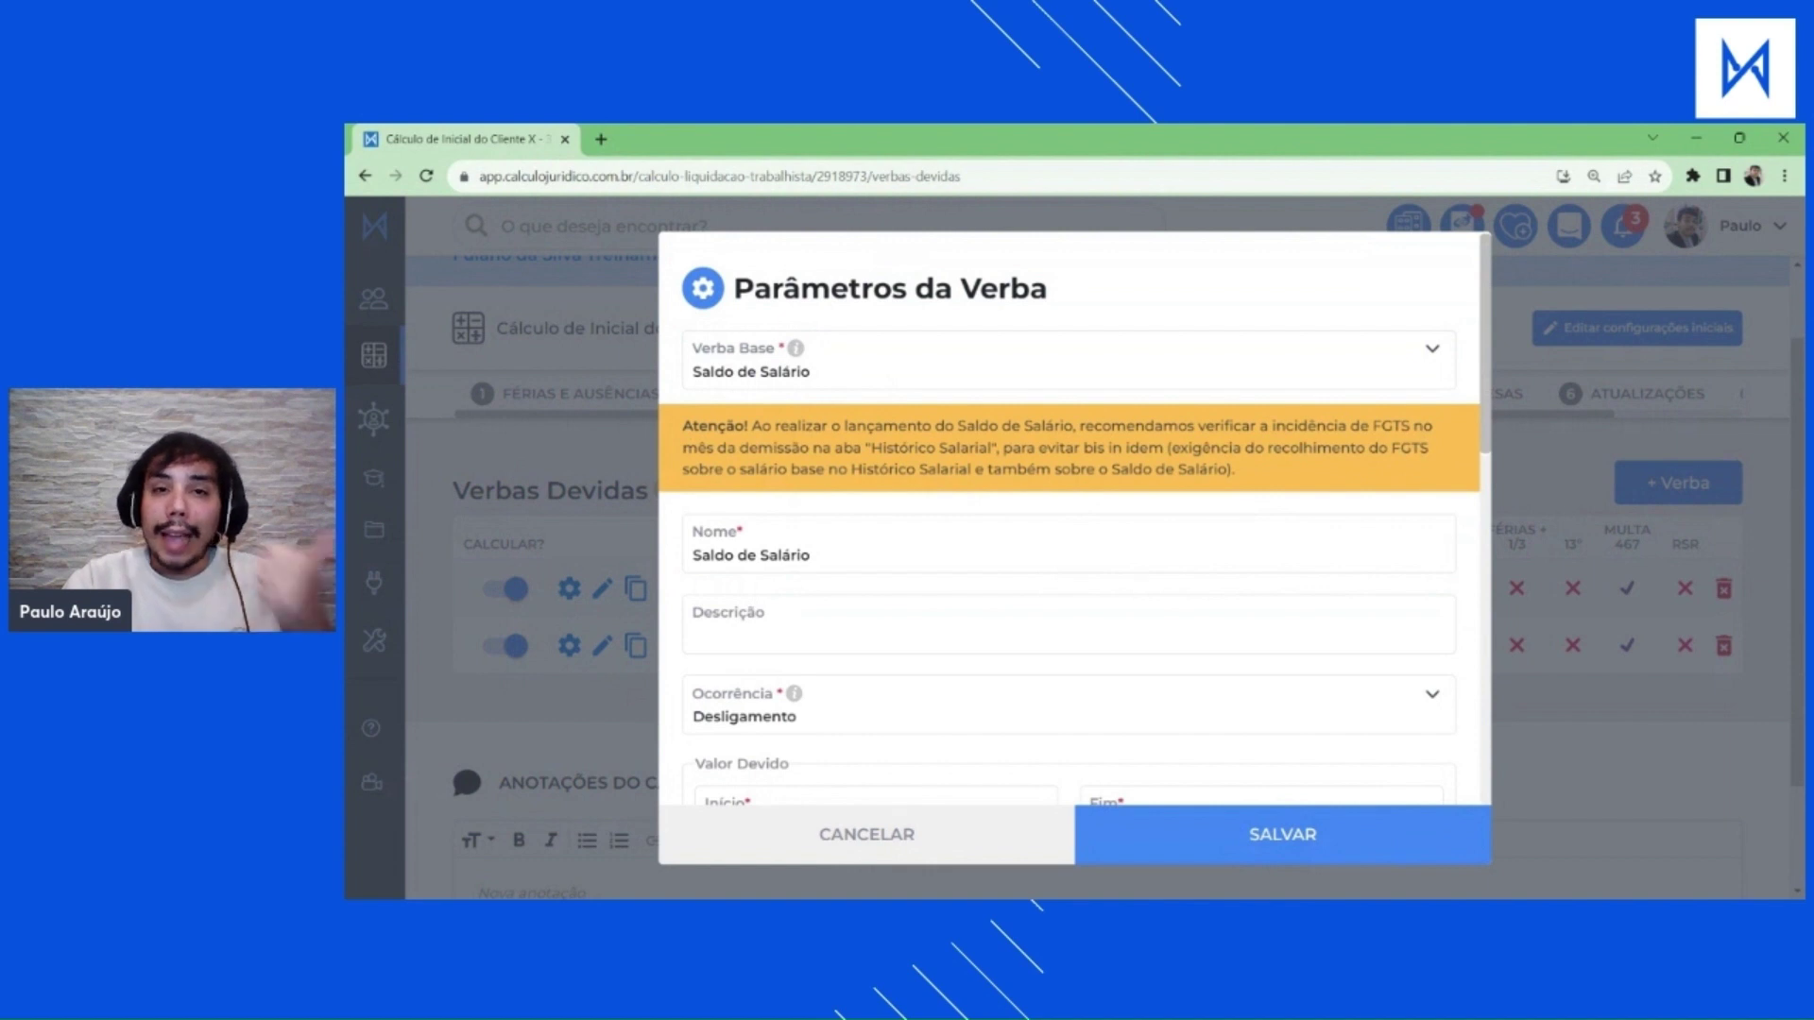
drag(1003, 448, 1162, 447)
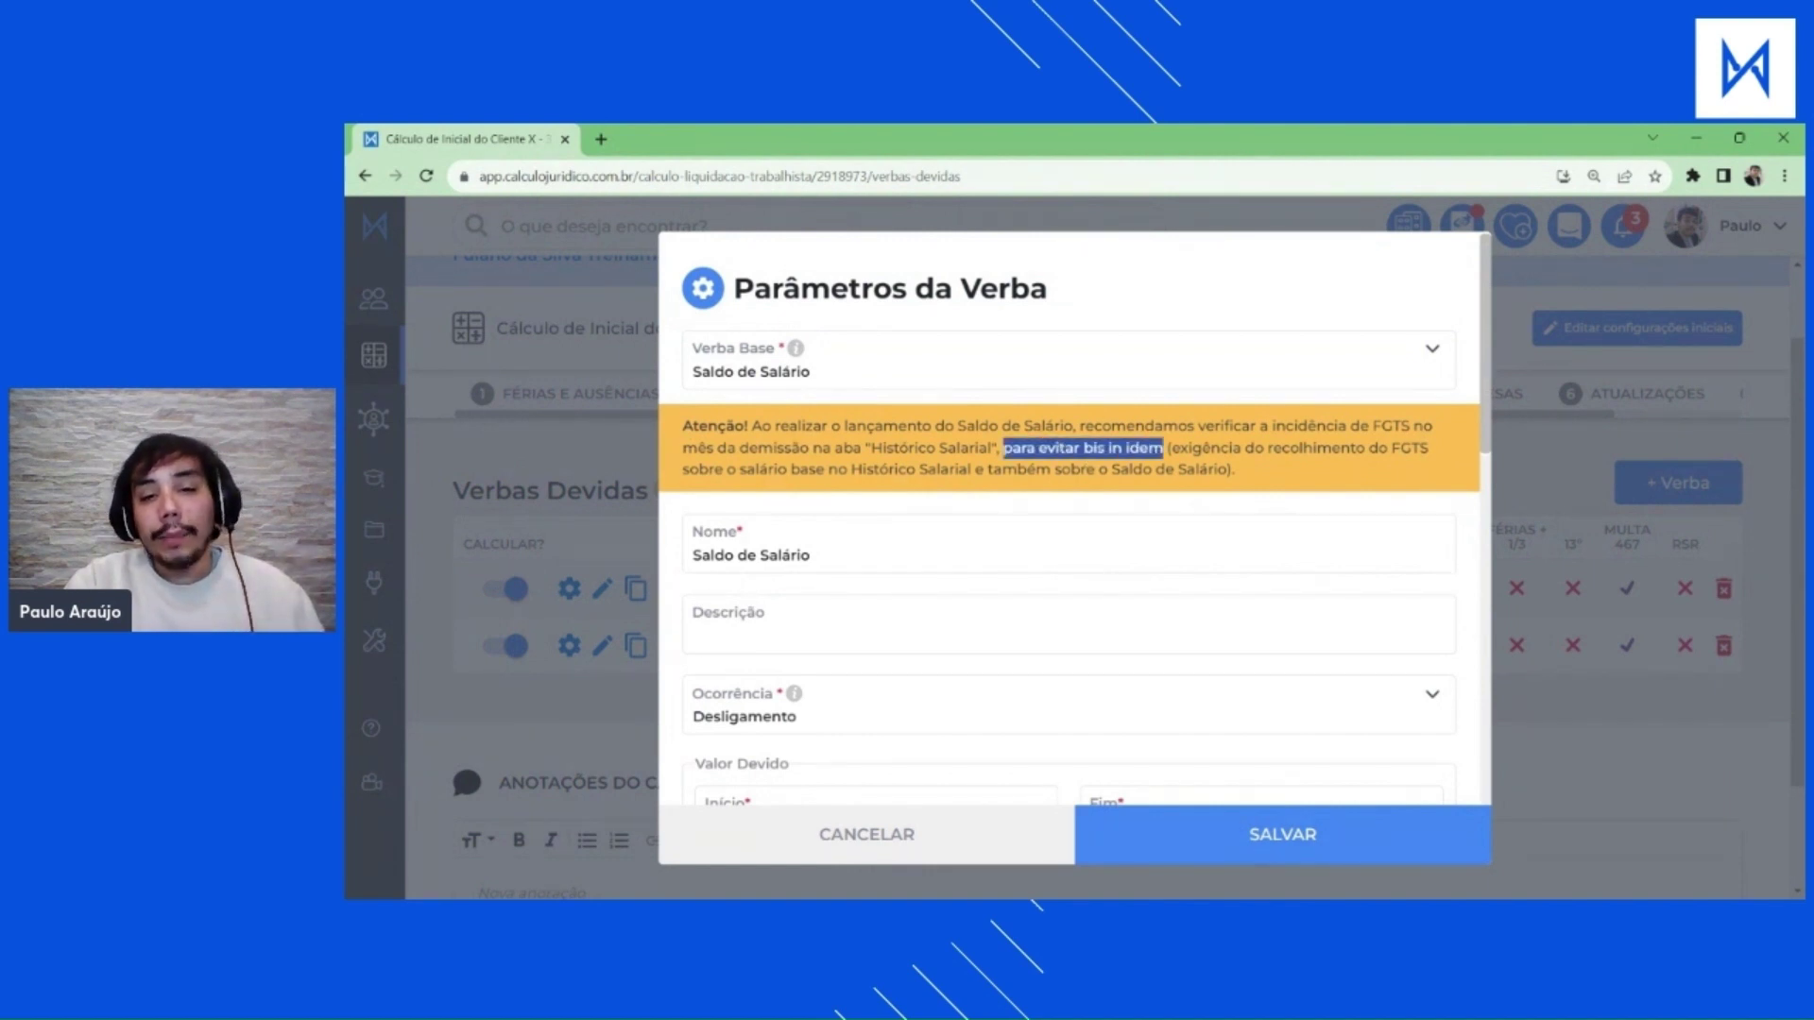
click(1255, 478)
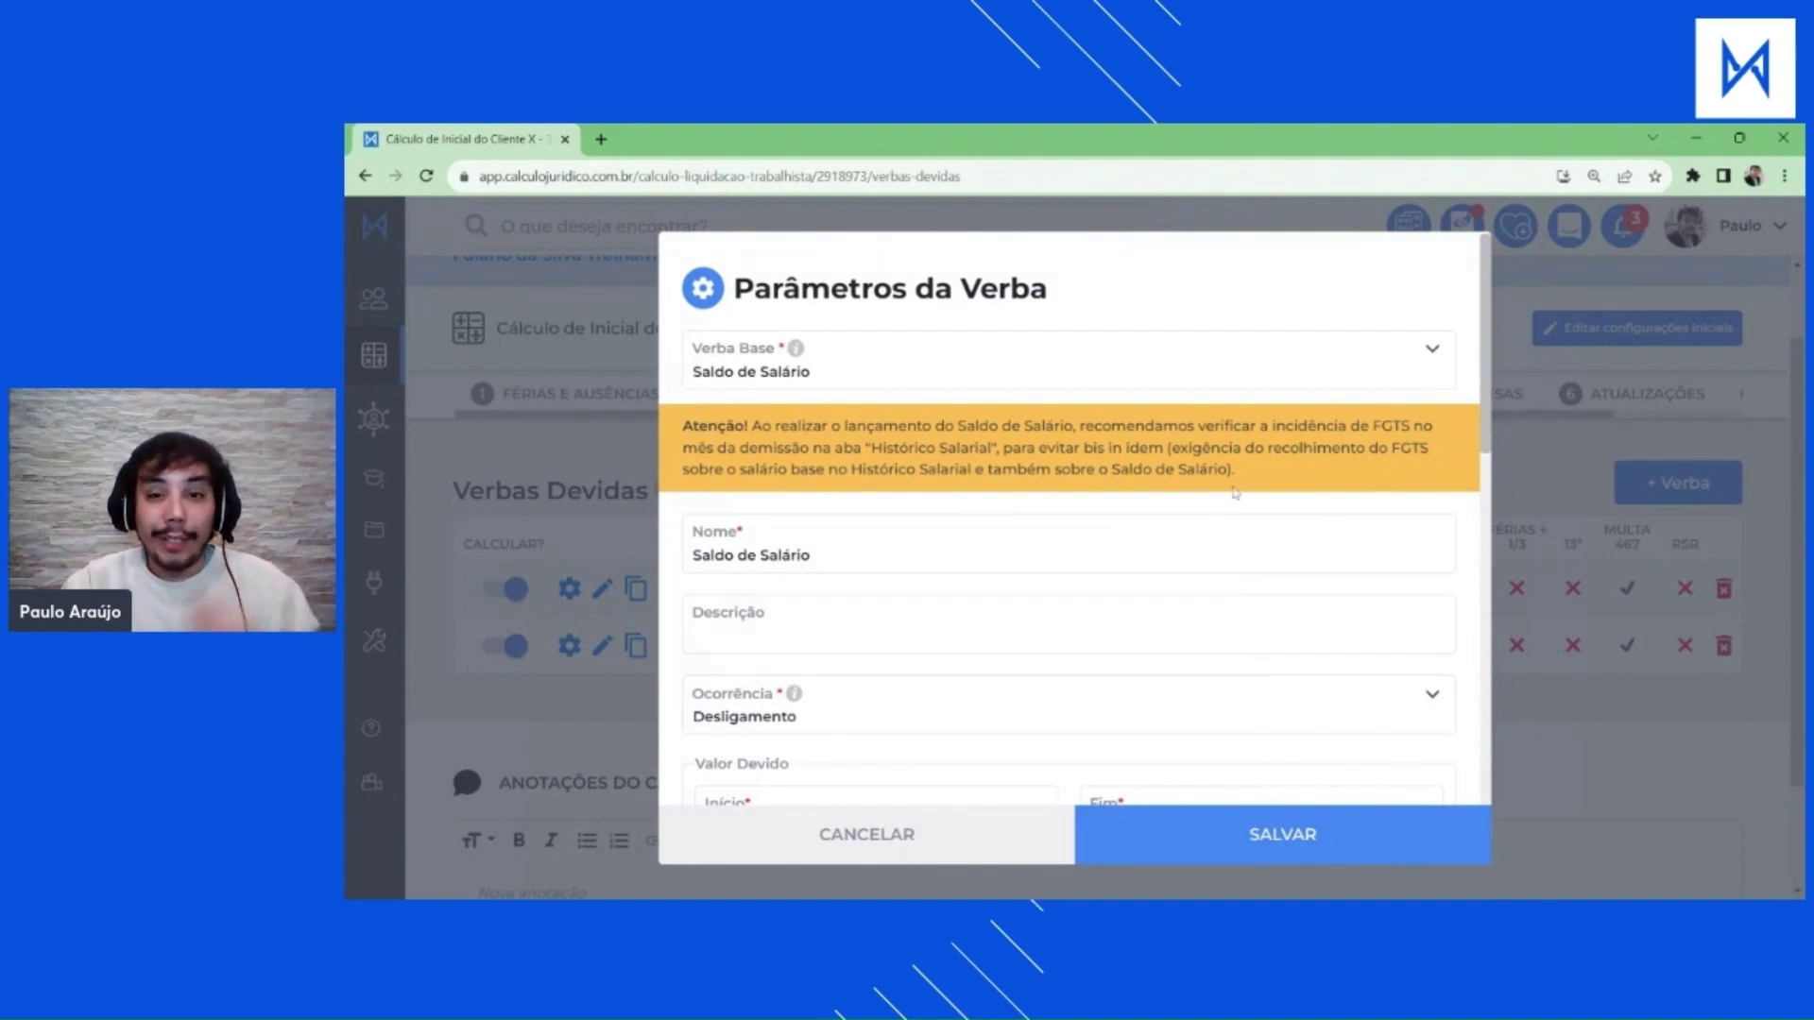
drag(1234, 472, 684, 426)
click(684, 426)
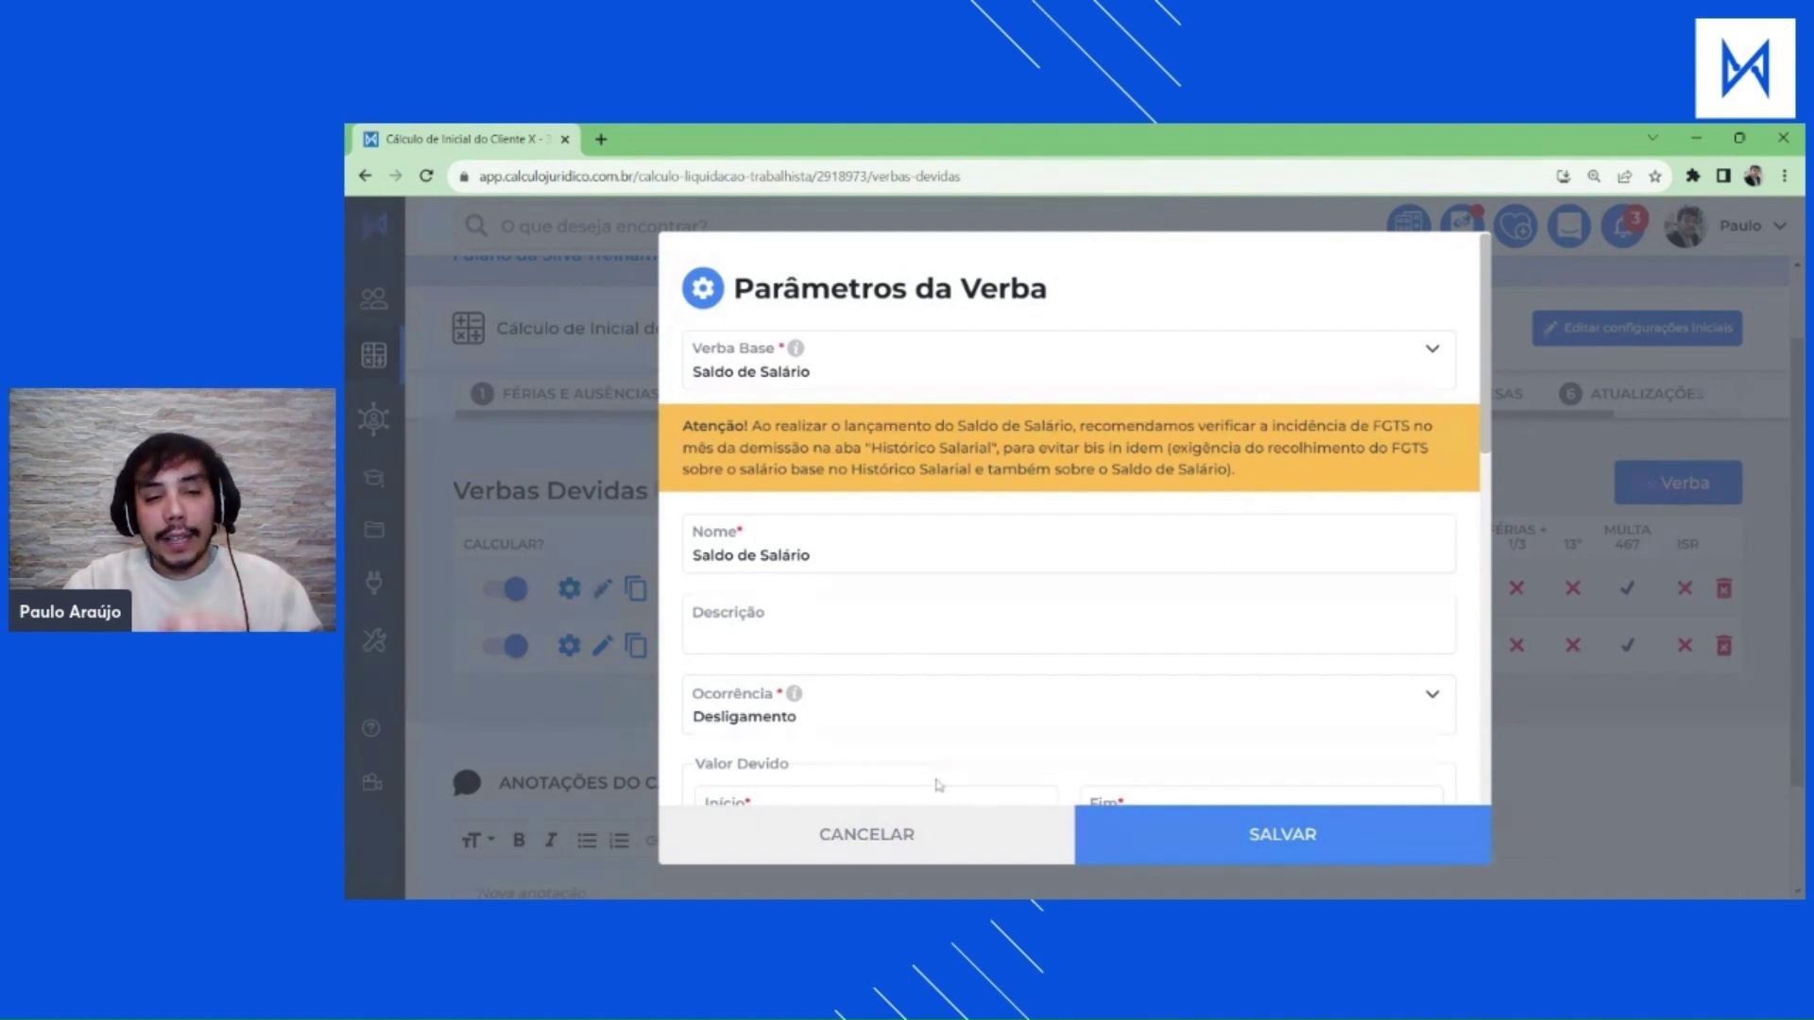
click(912, 835)
Open the Salário Base values in the Histórico Salarial for editing and go to the 10/2018 row.
click(1150, 286)
click(793, 393)
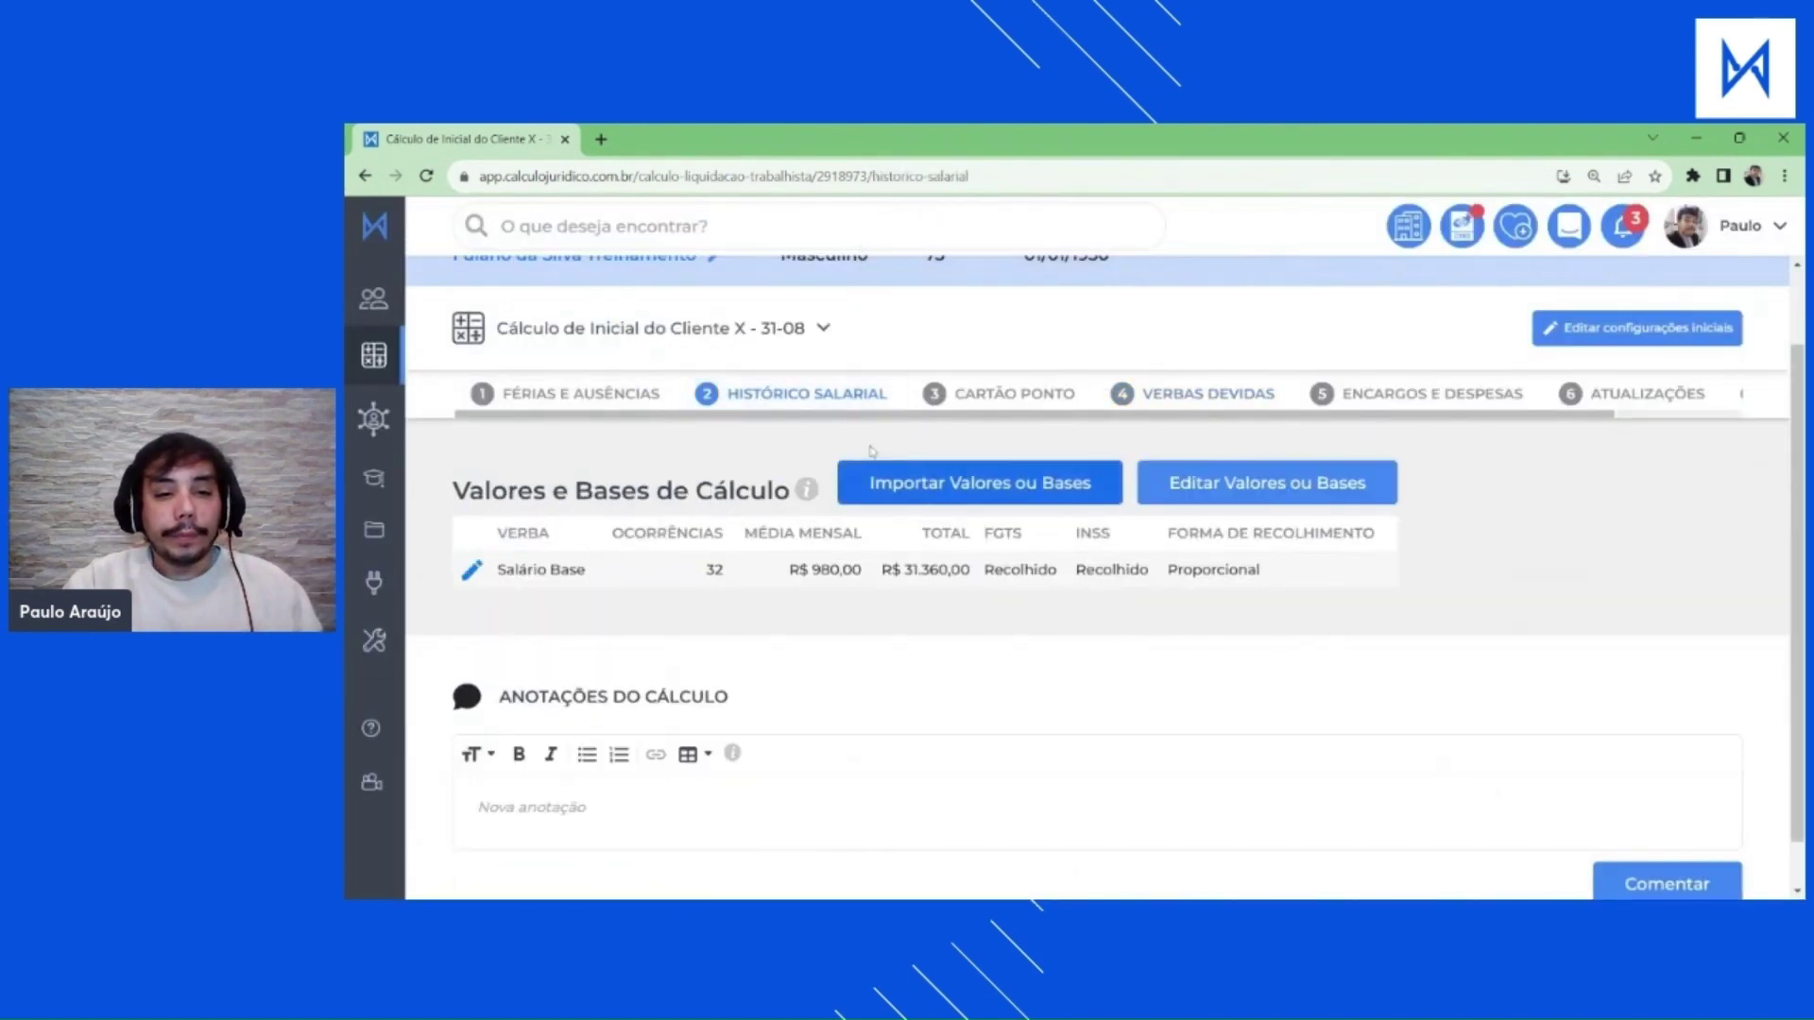
click(472, 570)
scroll(1074, 529, down, 13)
drag(654, 786, 1498, 801)
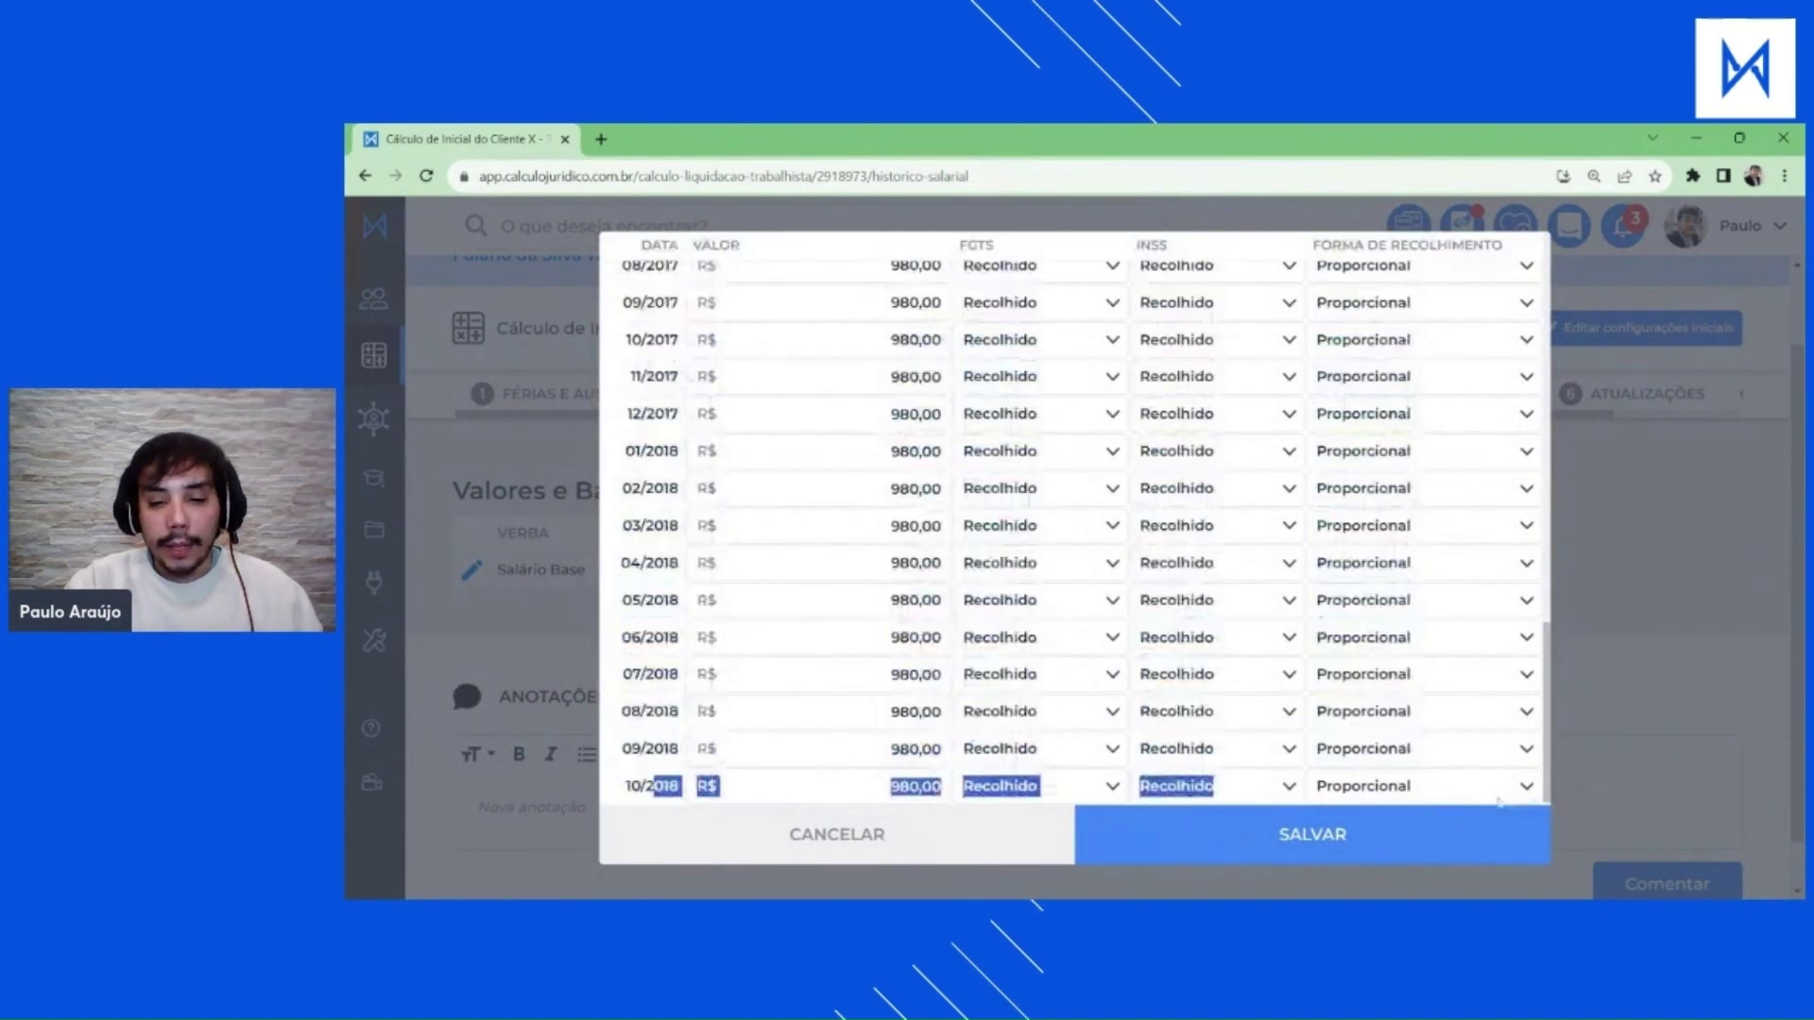
click(1020, 789)
click(645, 799)
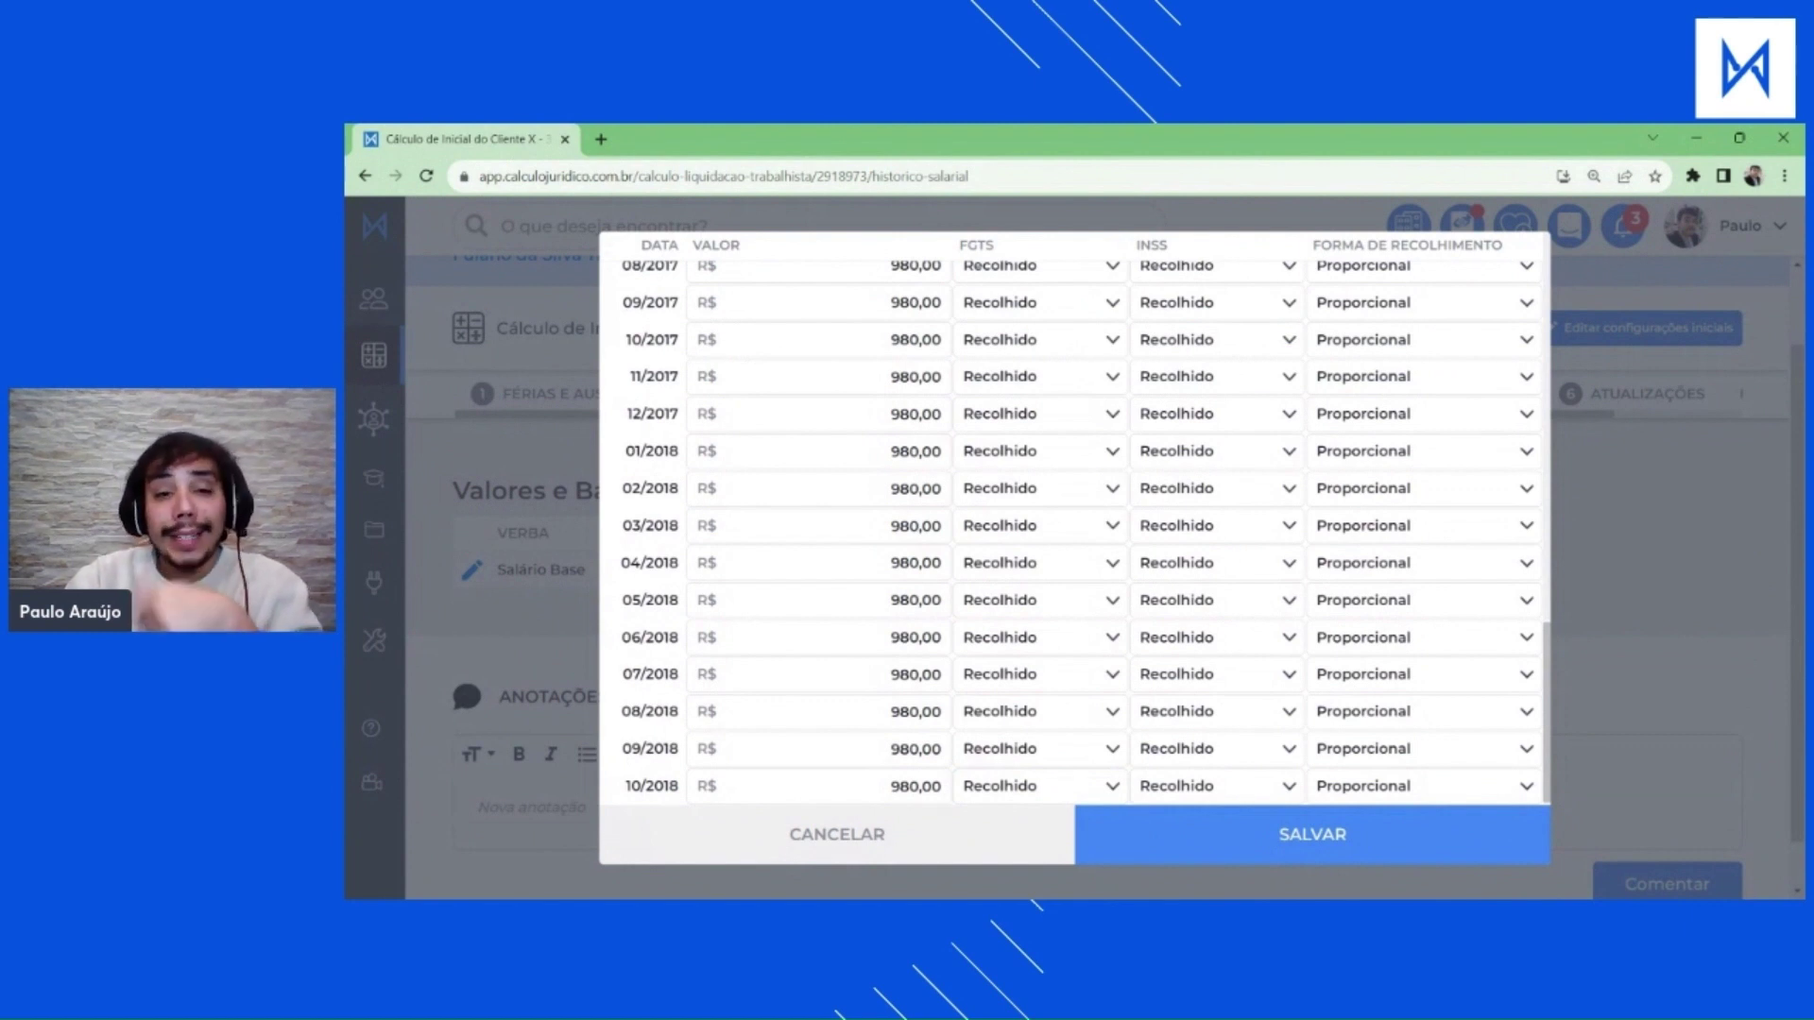
Set both FGTS and INSS of the 10/2018 Salário Base row to Sem Incidência and save the values.
click(1030, 794)
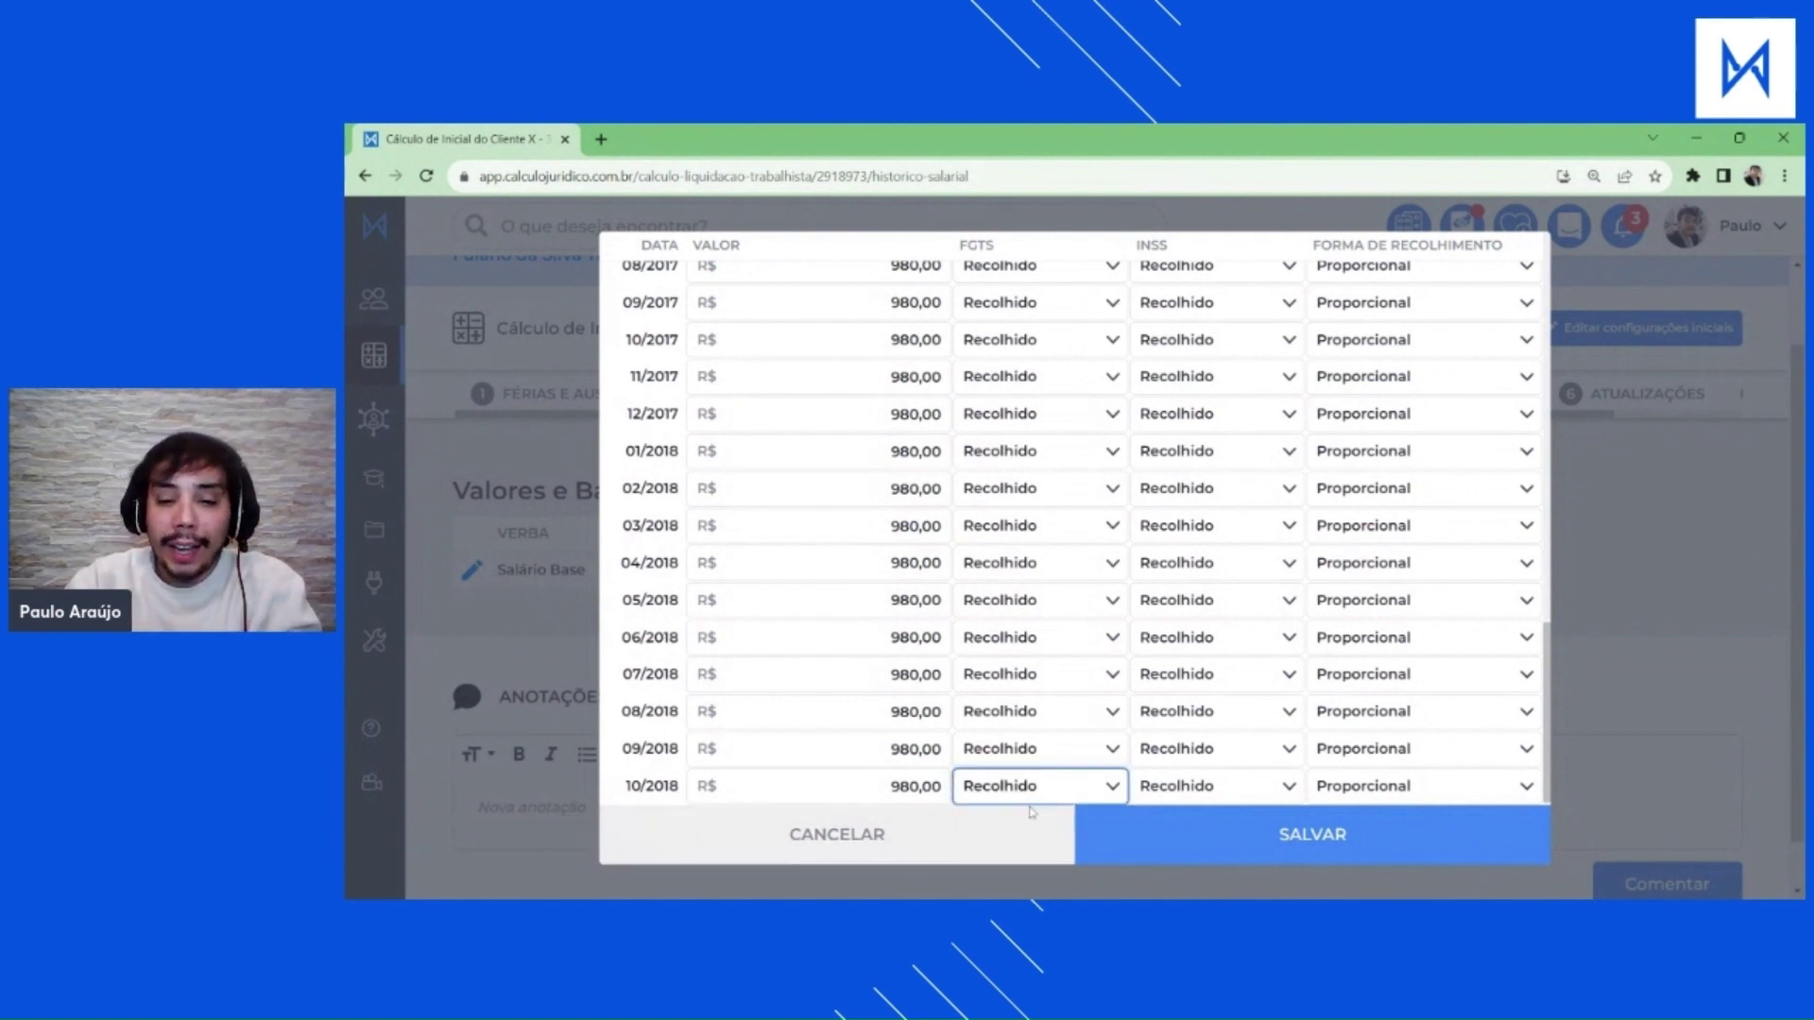
click(1032, 836)
click(1175, 793)
click(1191, 836)
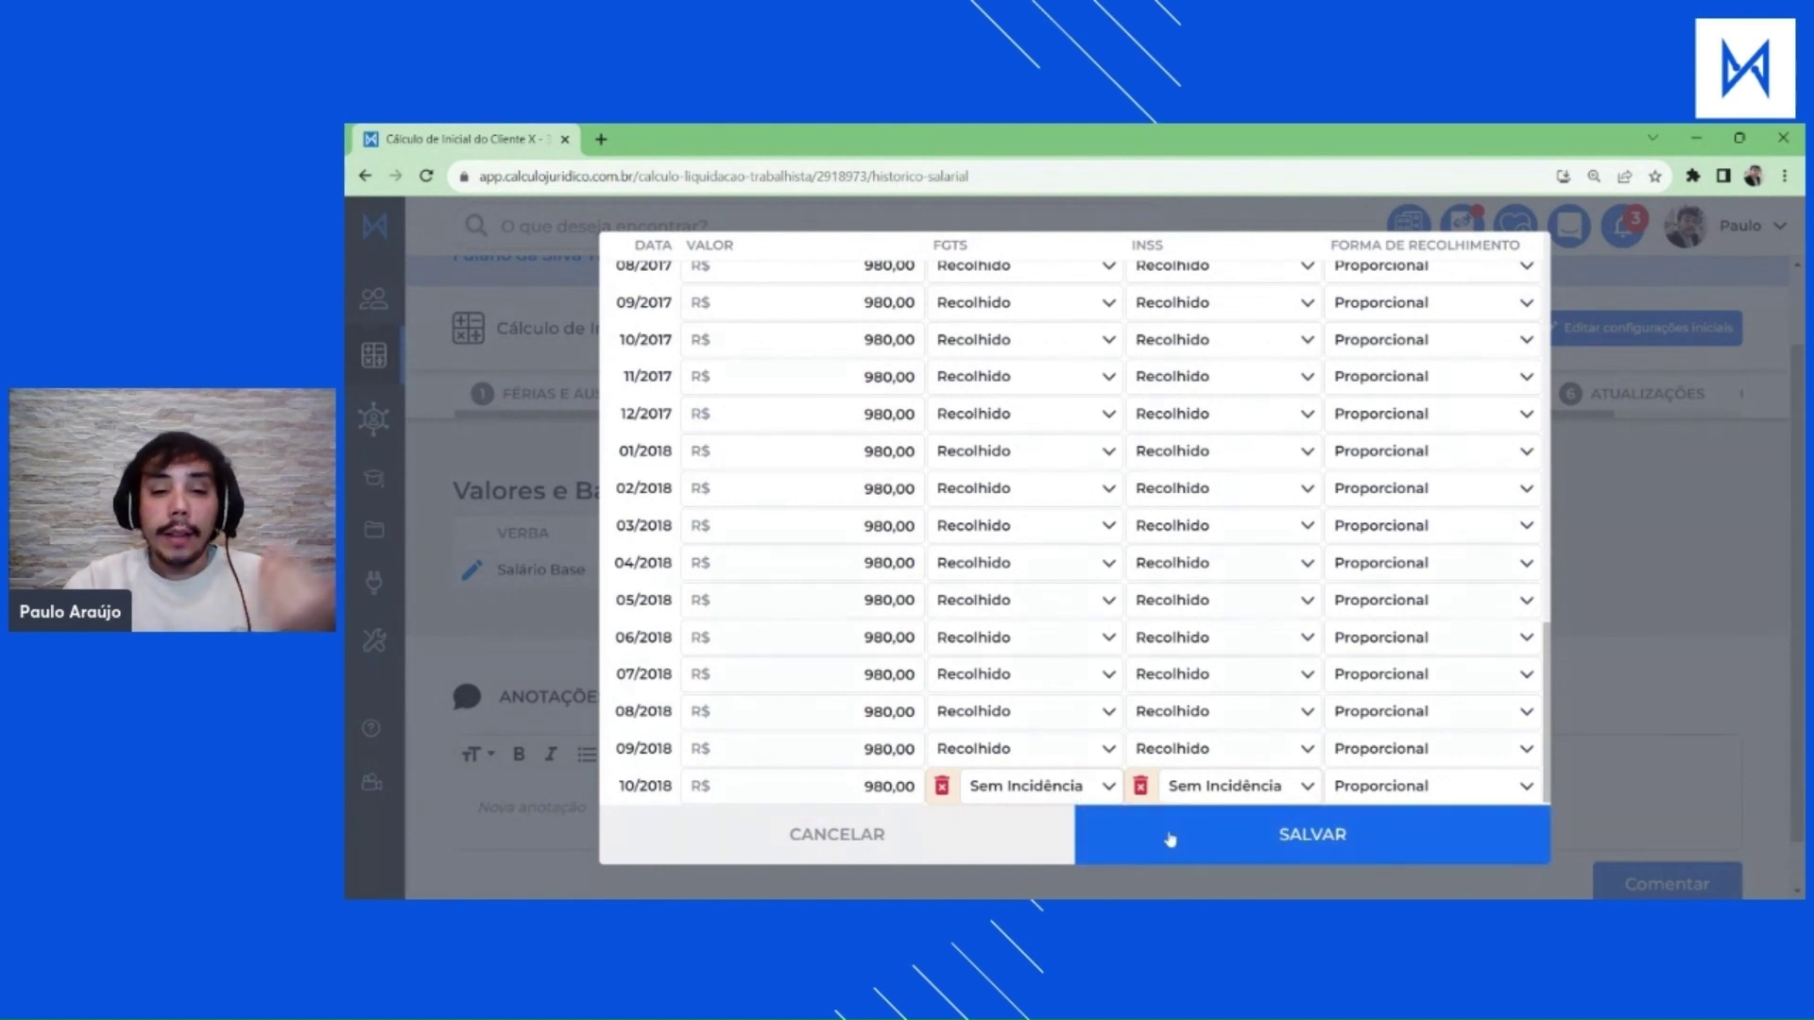
scroll(1133, 720, up, 4)
scroll(1074, 720, down, 4)
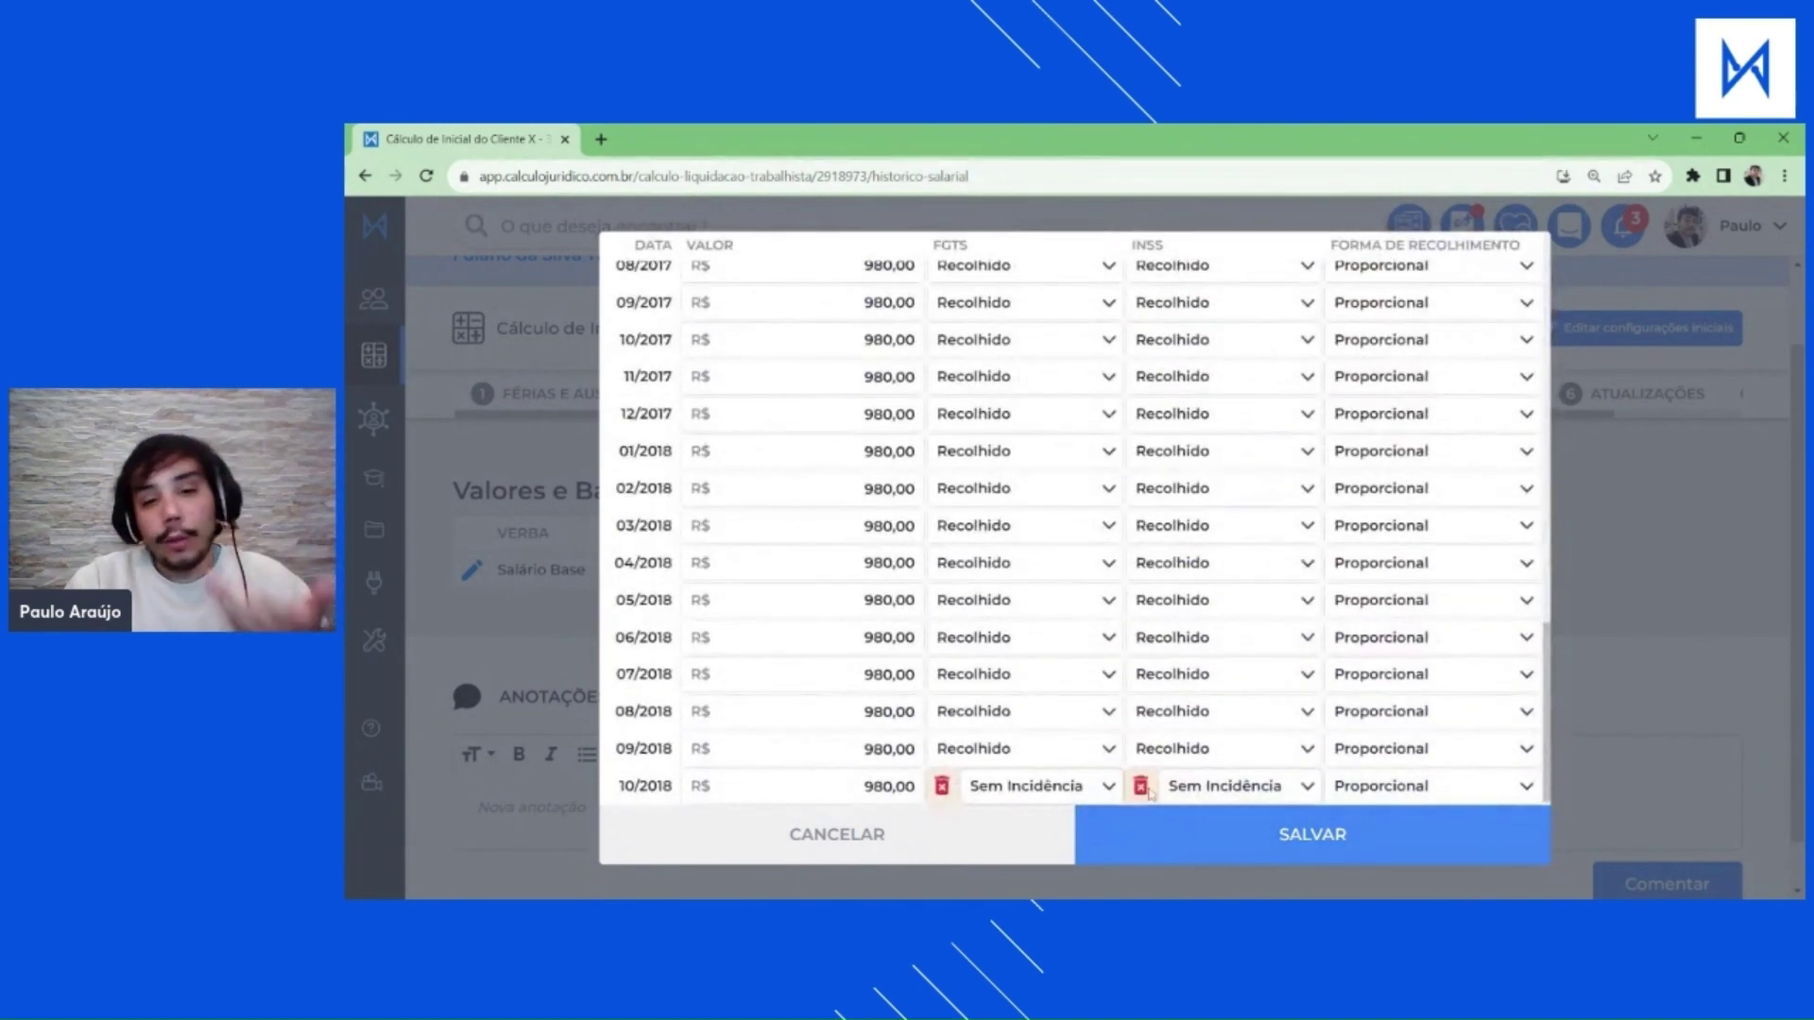
click(1209, 860)
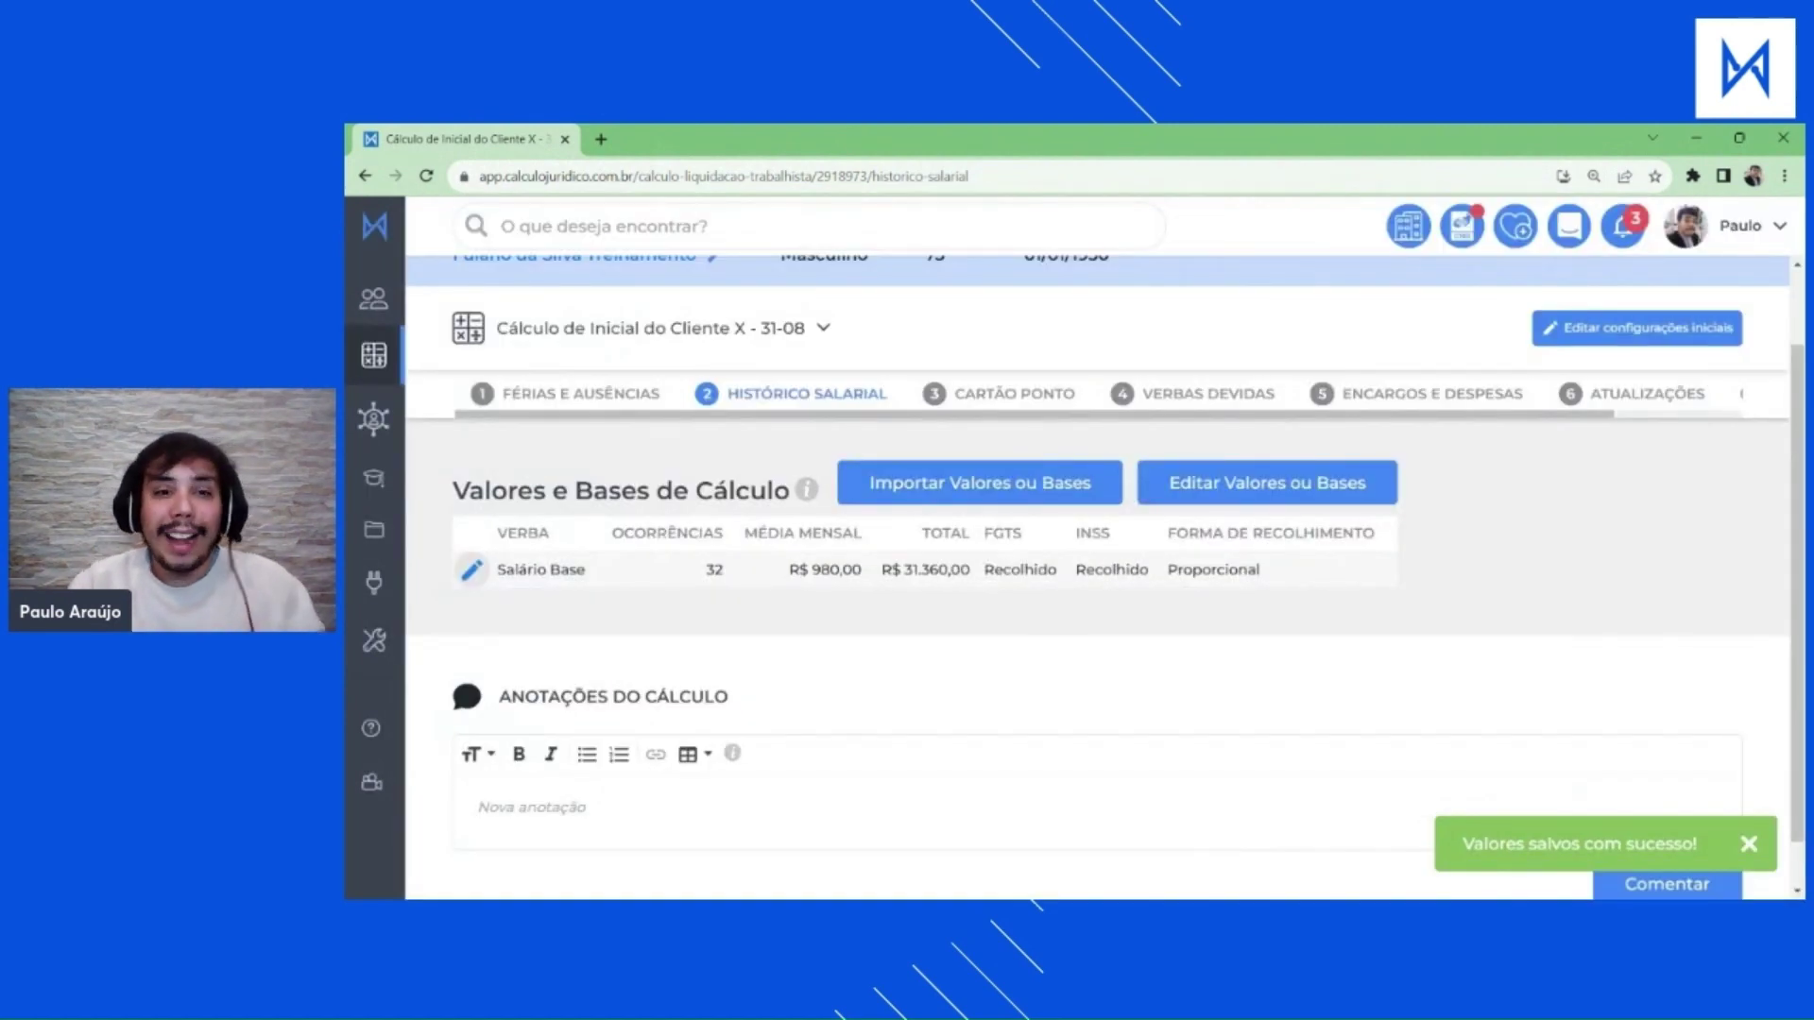
click(1191, 397)
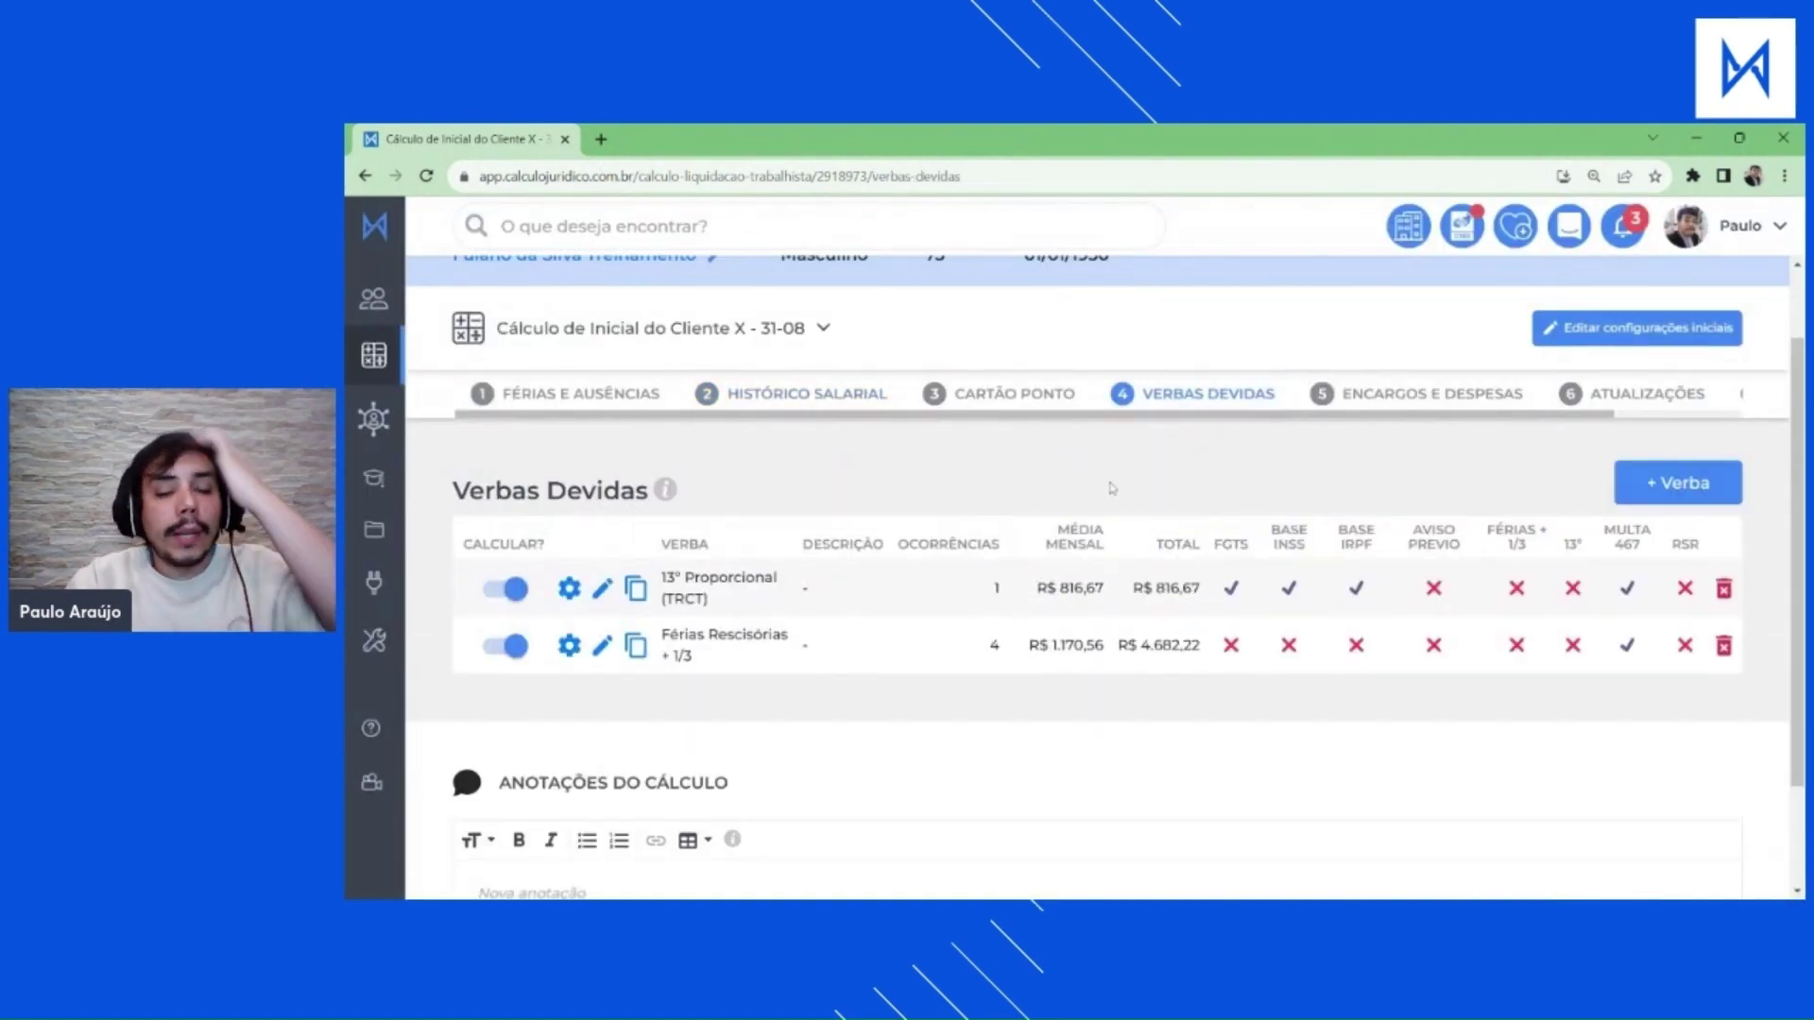
click(787, 415)
click(894, 579)
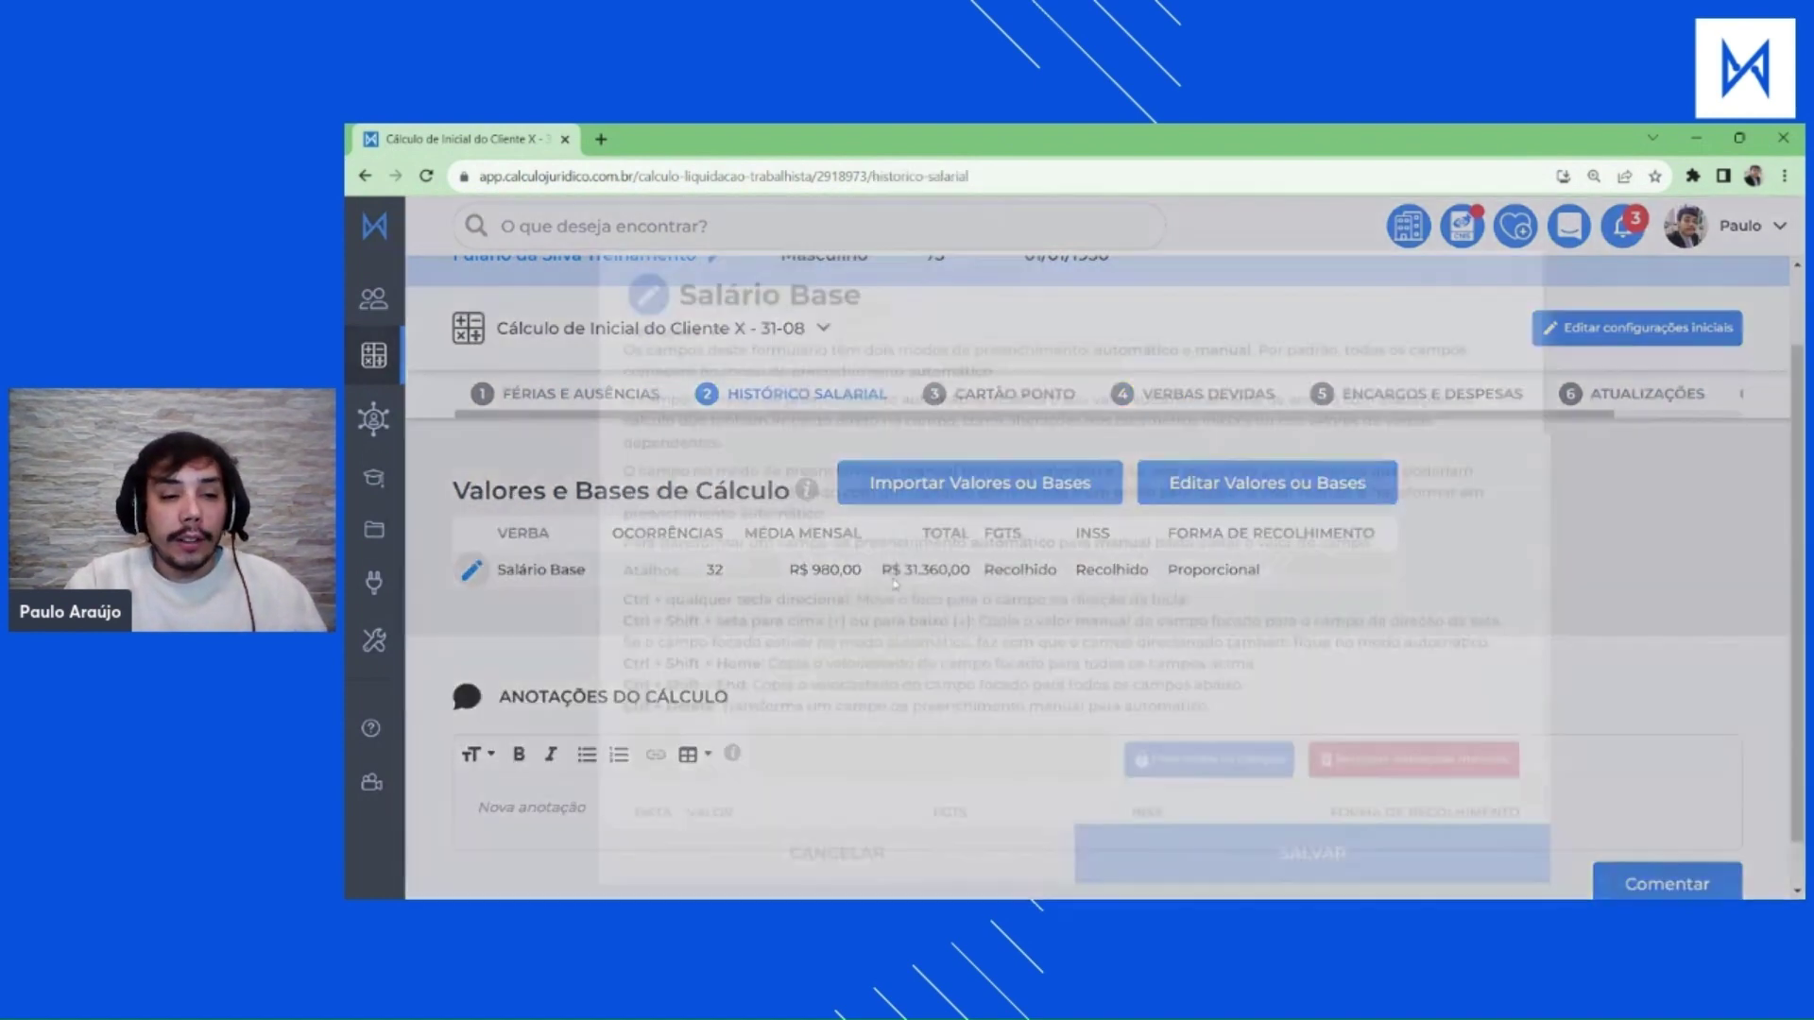
click(837, 853)
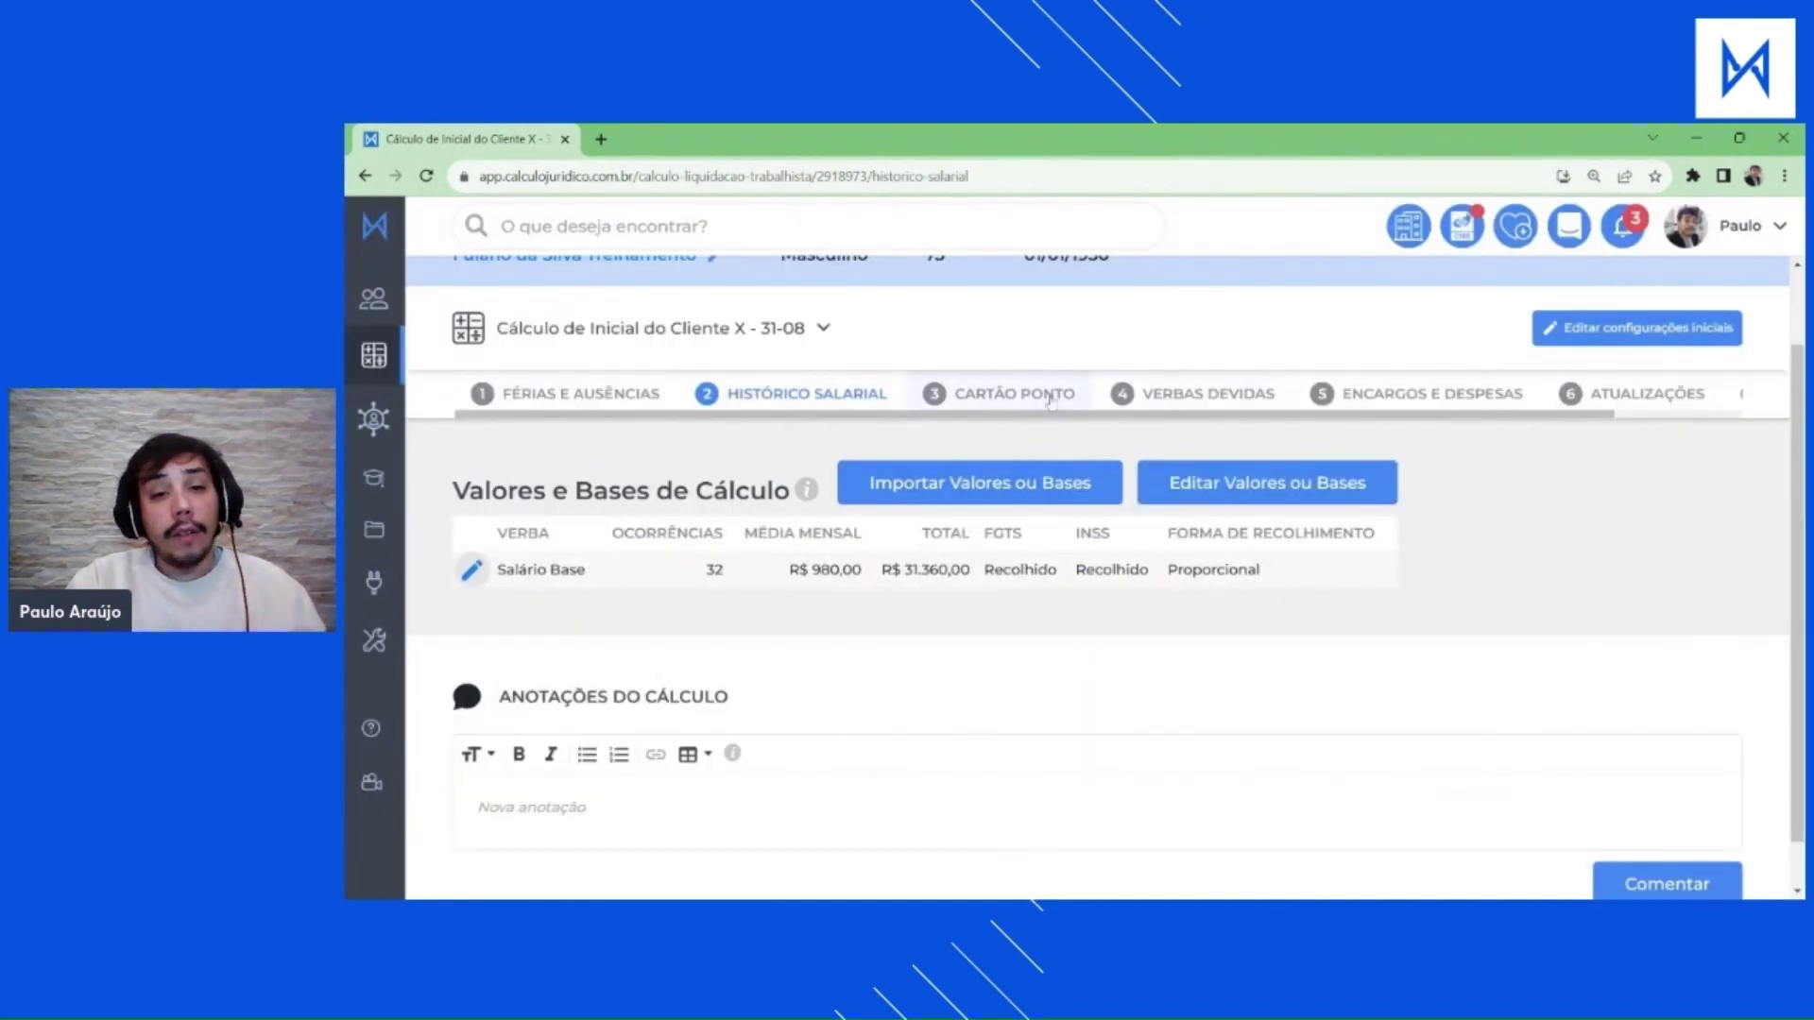
Add a new verba under Verbas Devidas with Saldo de Salário as its Verba Base.
click(1129, 397)
click(1672, 483)
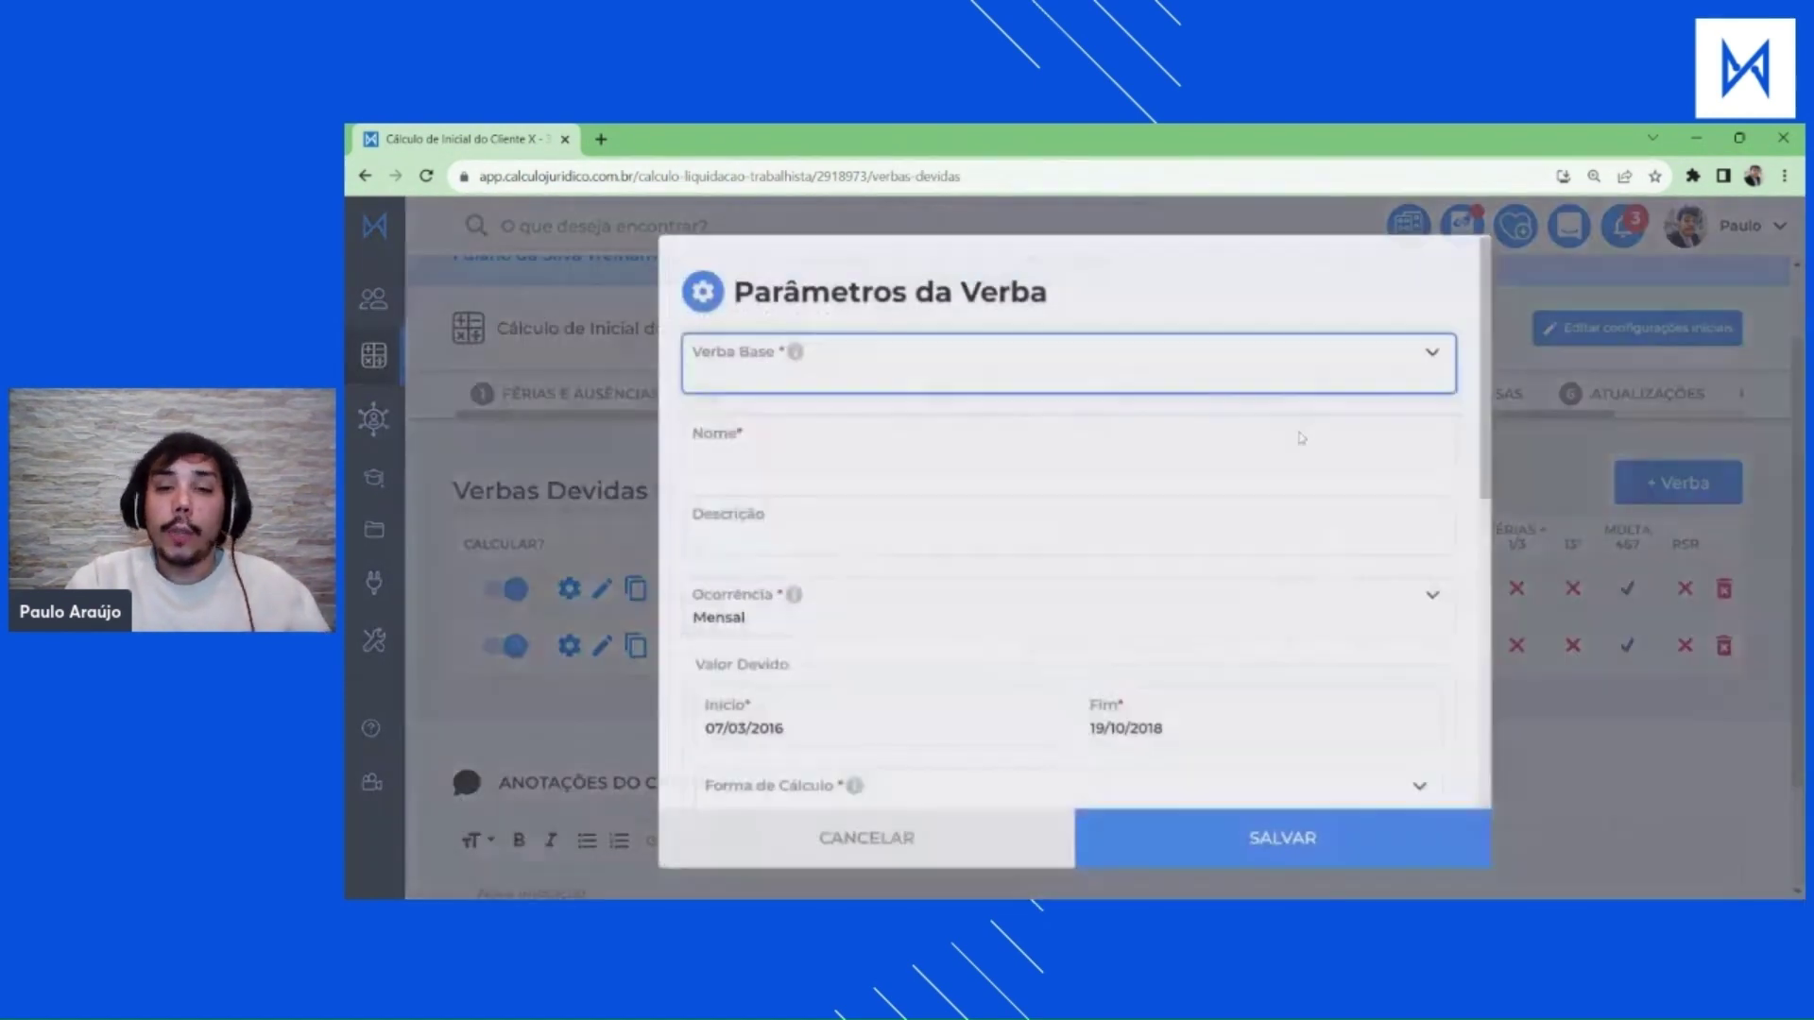
key(Down)
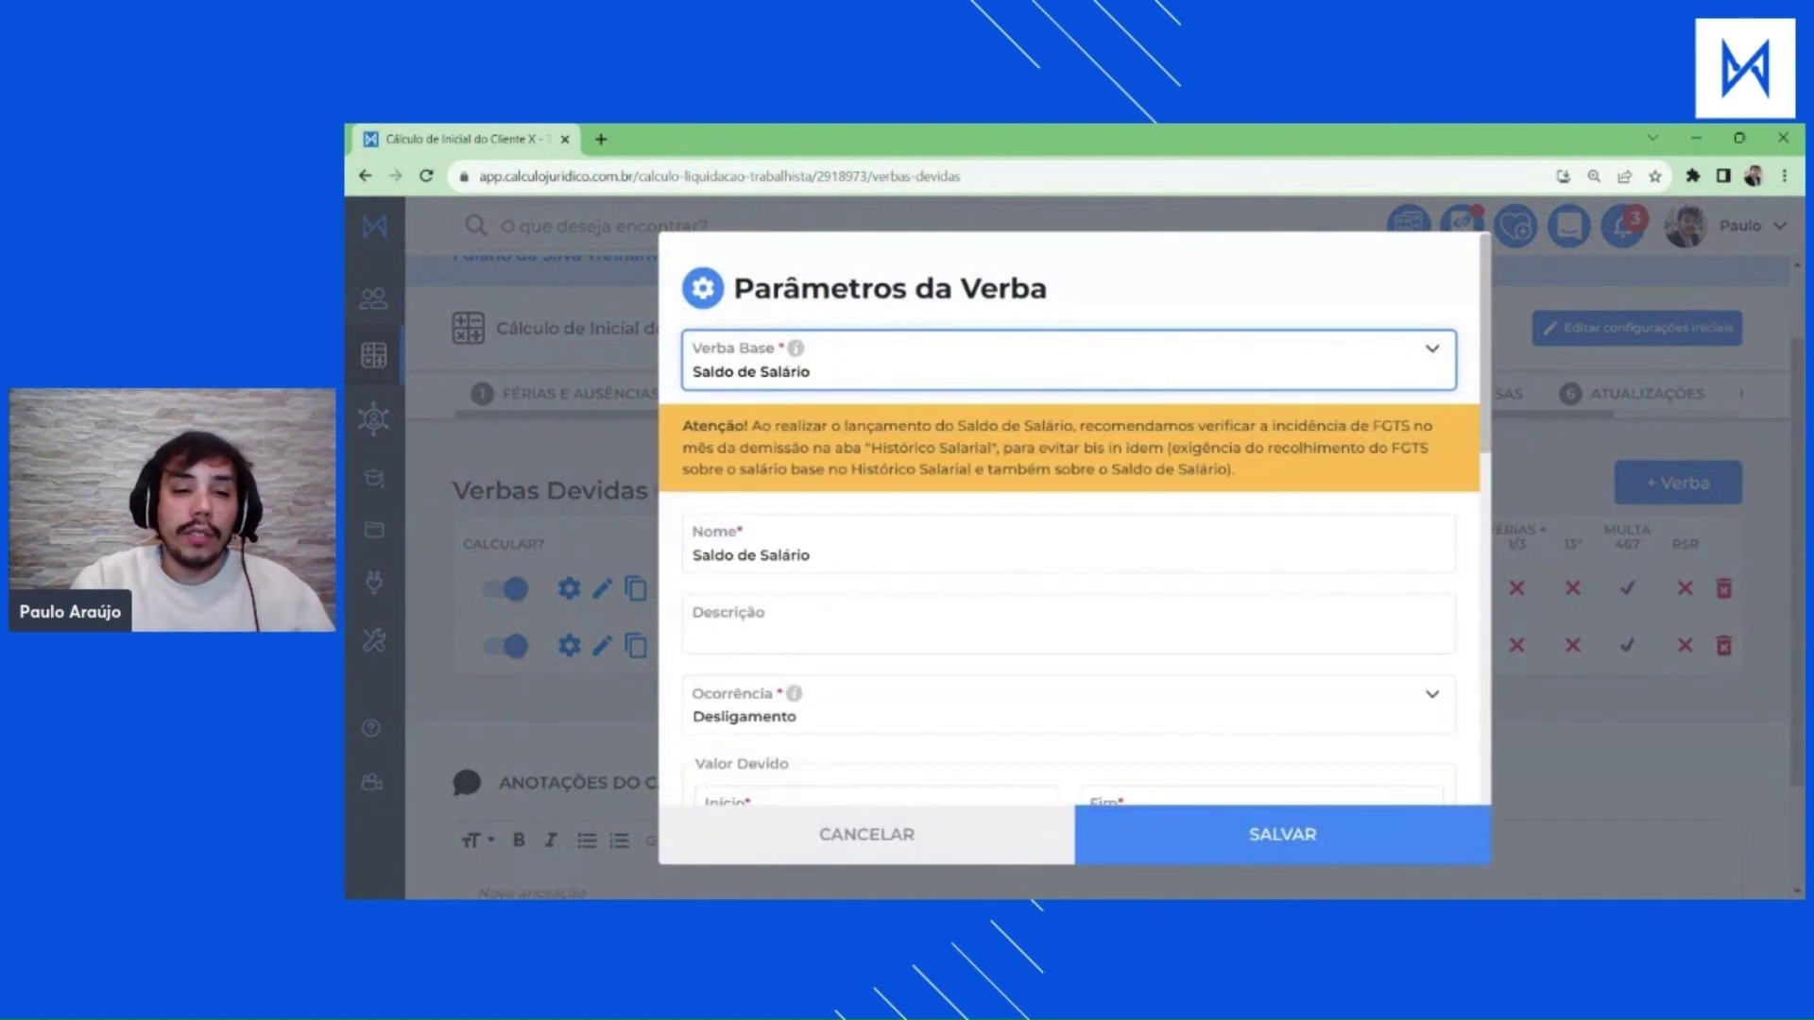
click(878, 553)
click(876, 506)
Choose Salário Base under Outras Verbas as the calculation base of Saldo de Salário, review its Reflexos and Incidências, and save.
scroll(877, 507, down, 2)
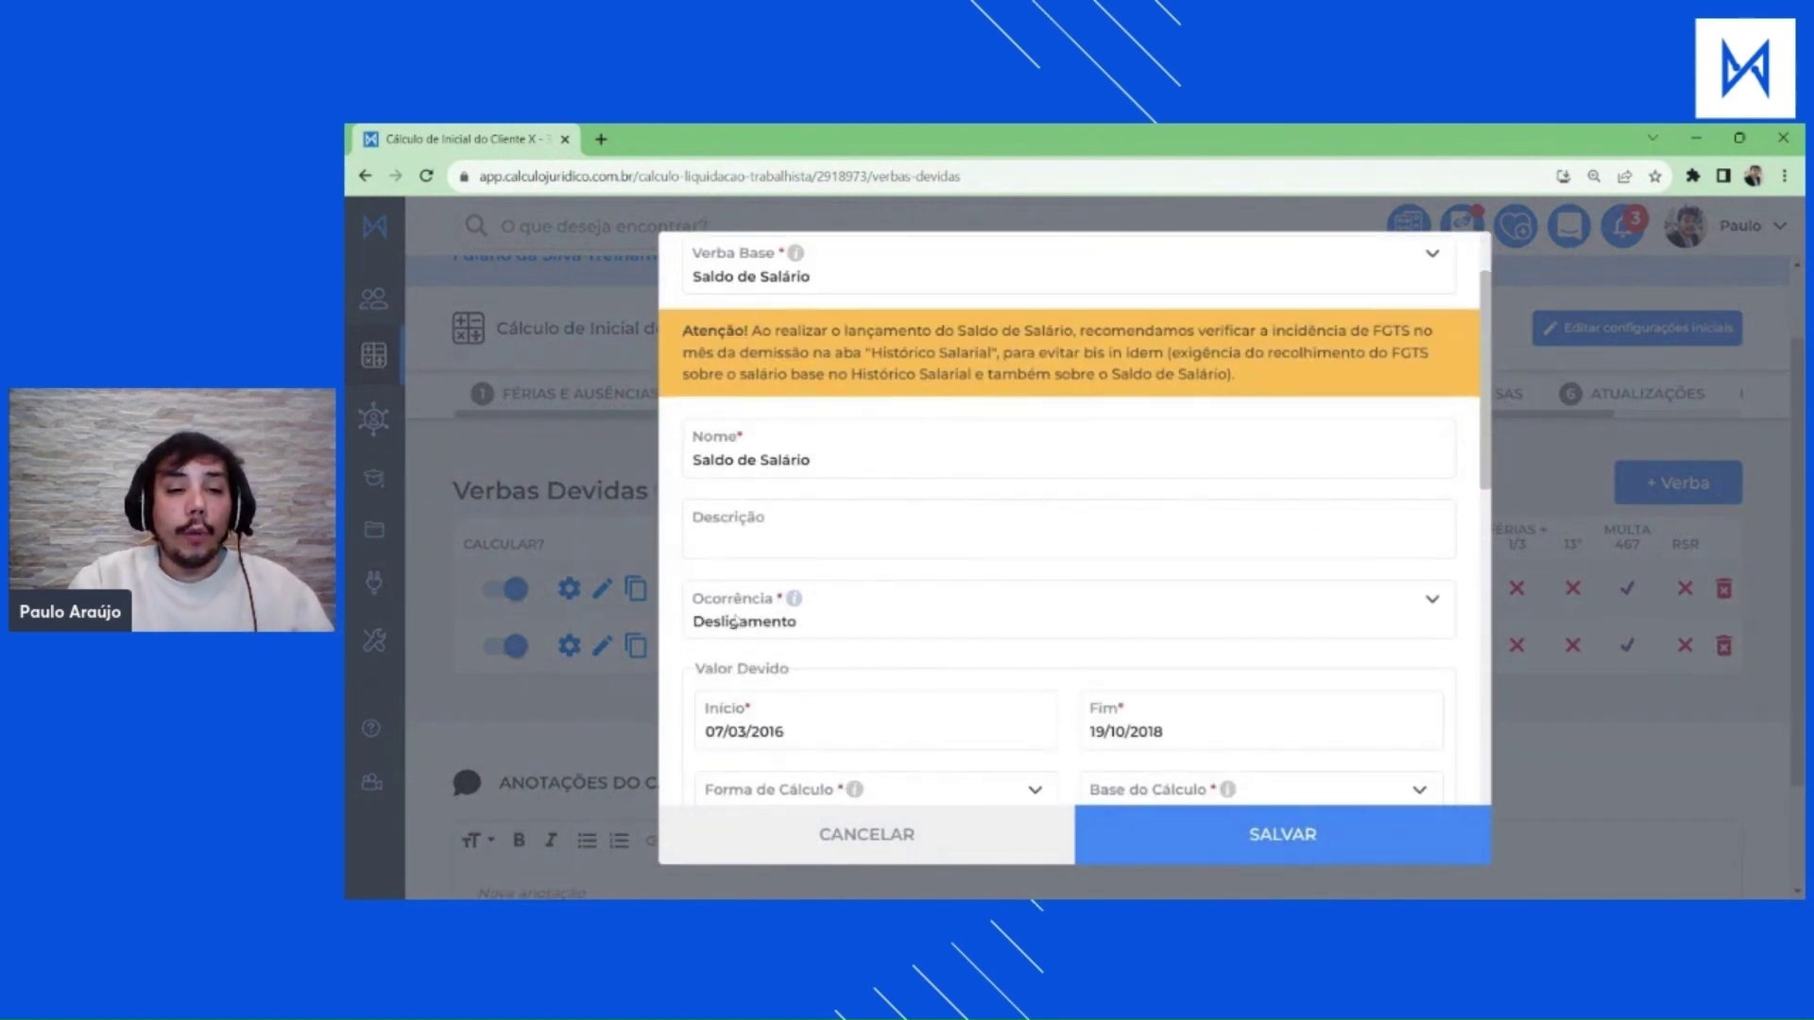
scroll(700, 519, down, 3)
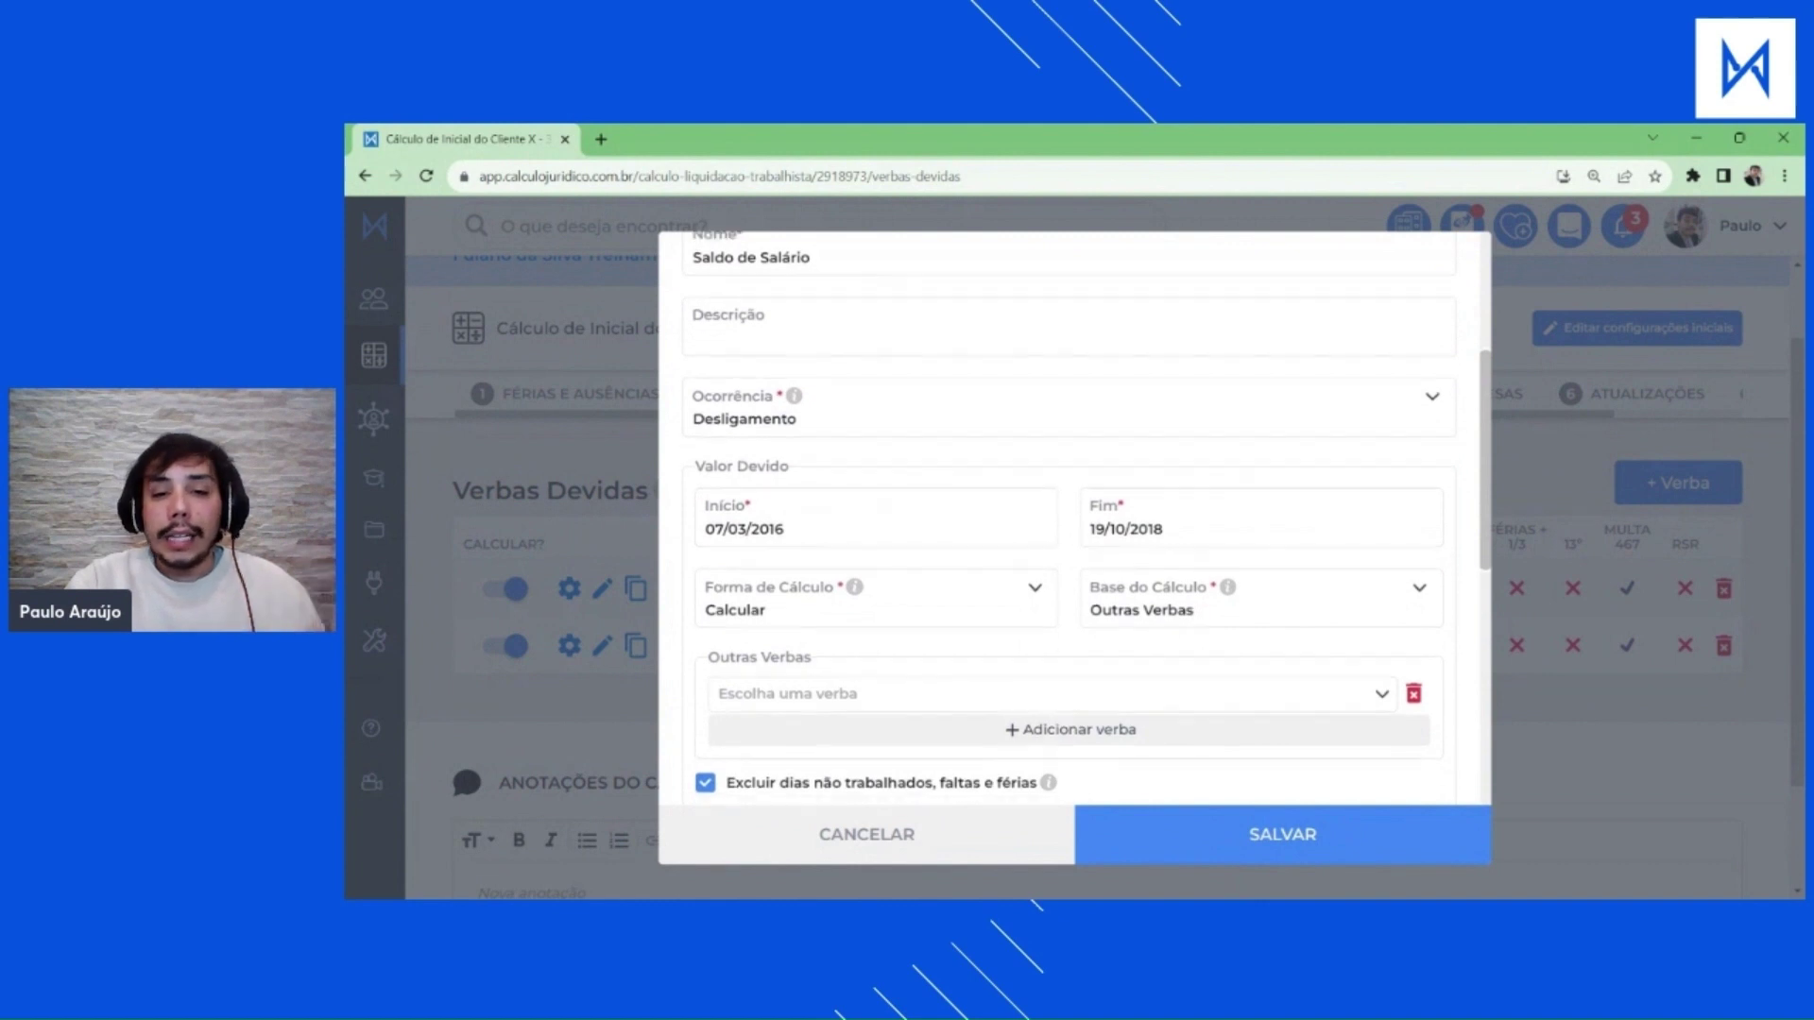
click(814, 616)
click(814, 649)
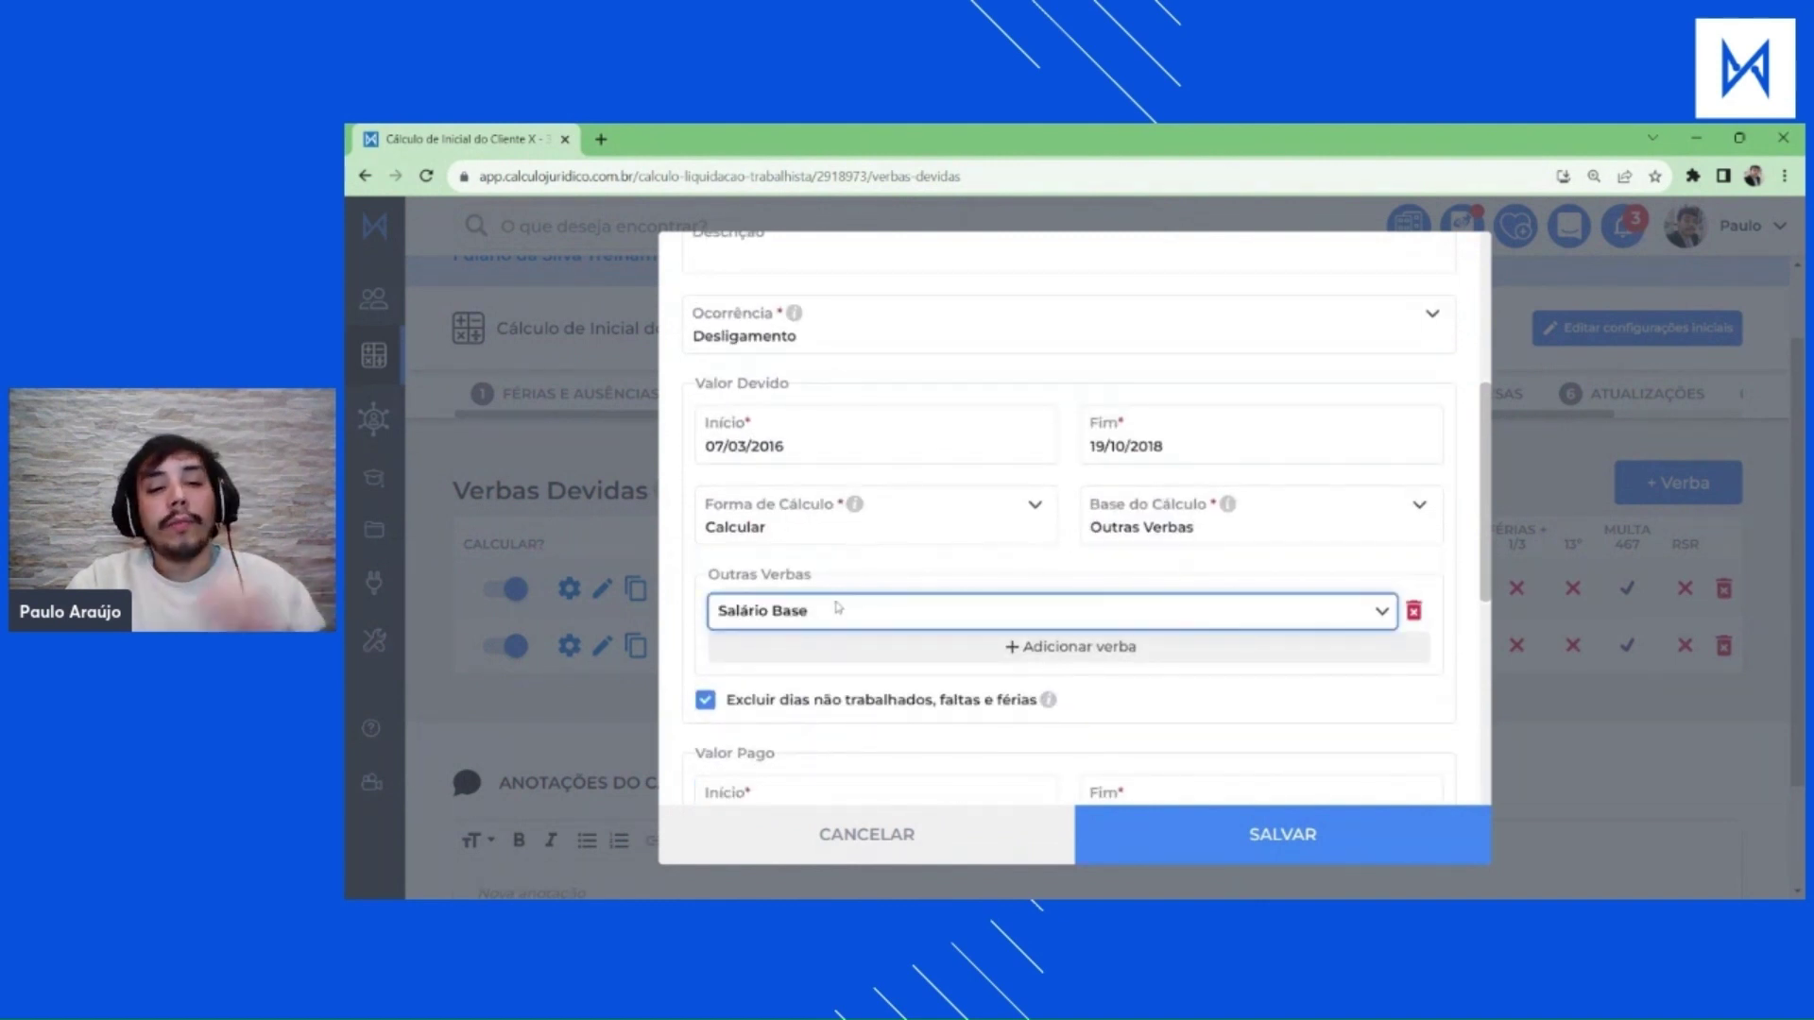
scroll(846, 580, up, 3)
scroll(847, 580, down, 3)
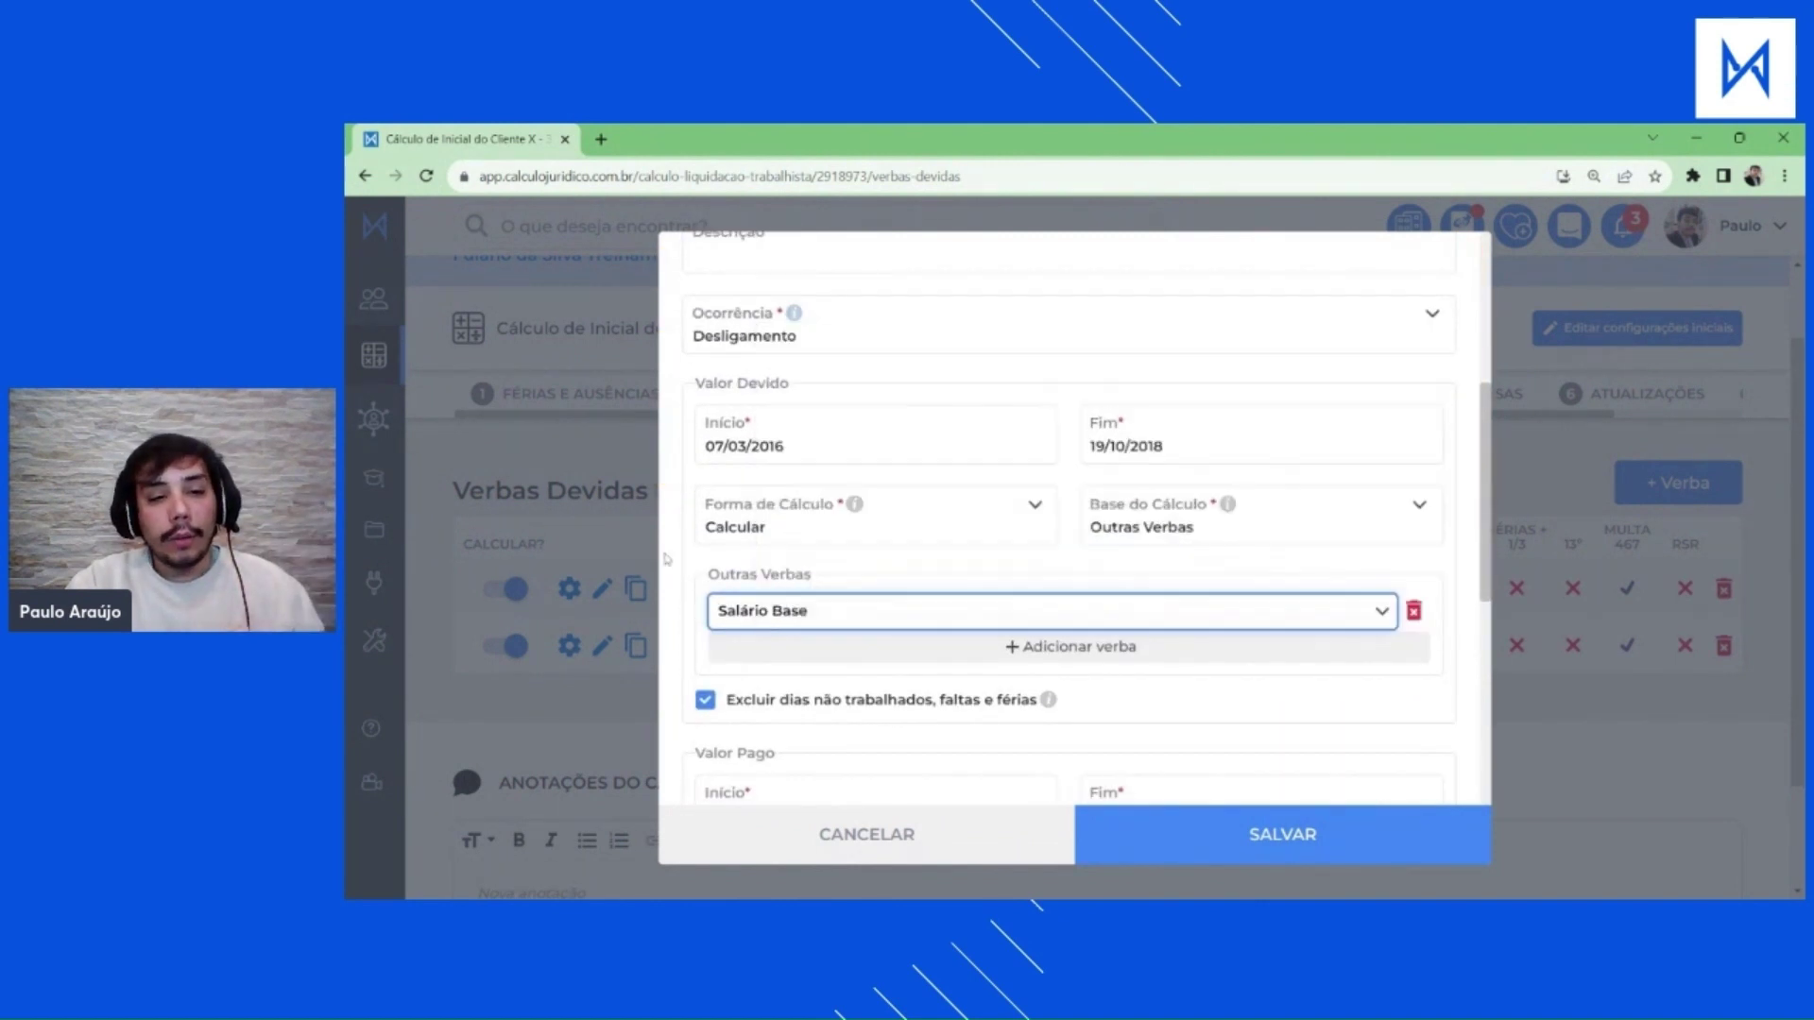
scroll(831, 579, down, 6)
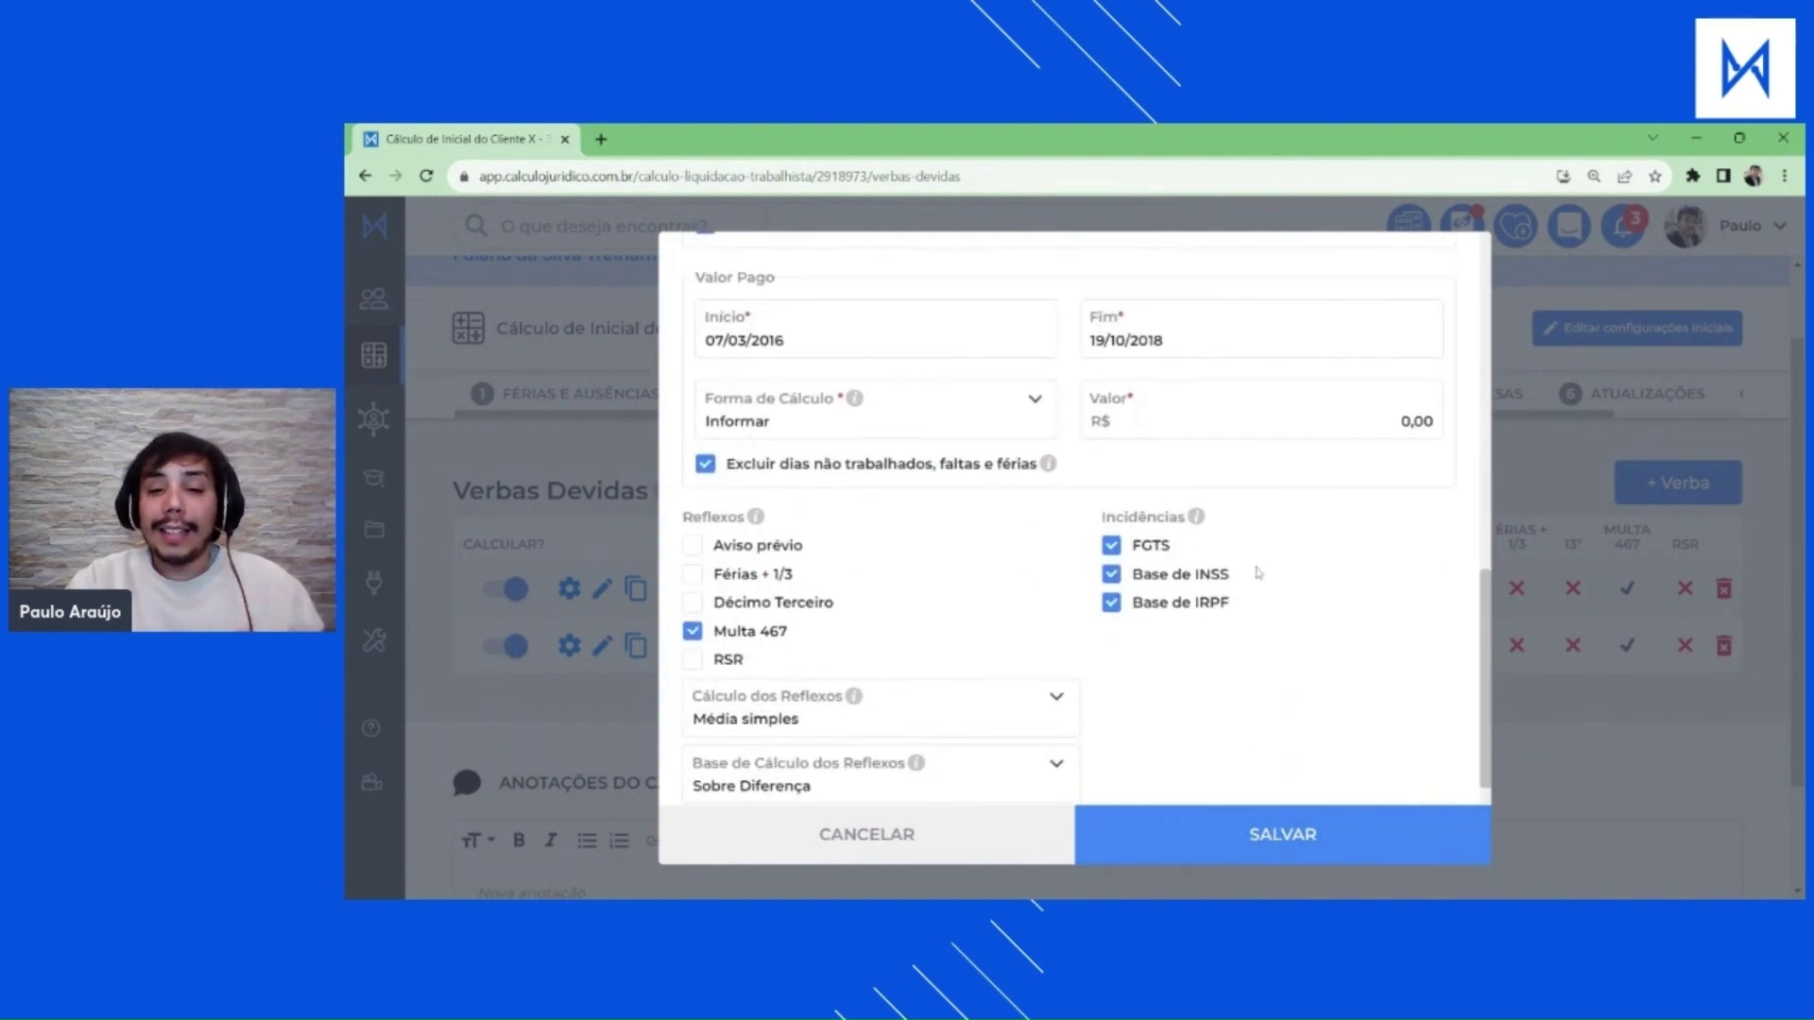
click(1243, 840)
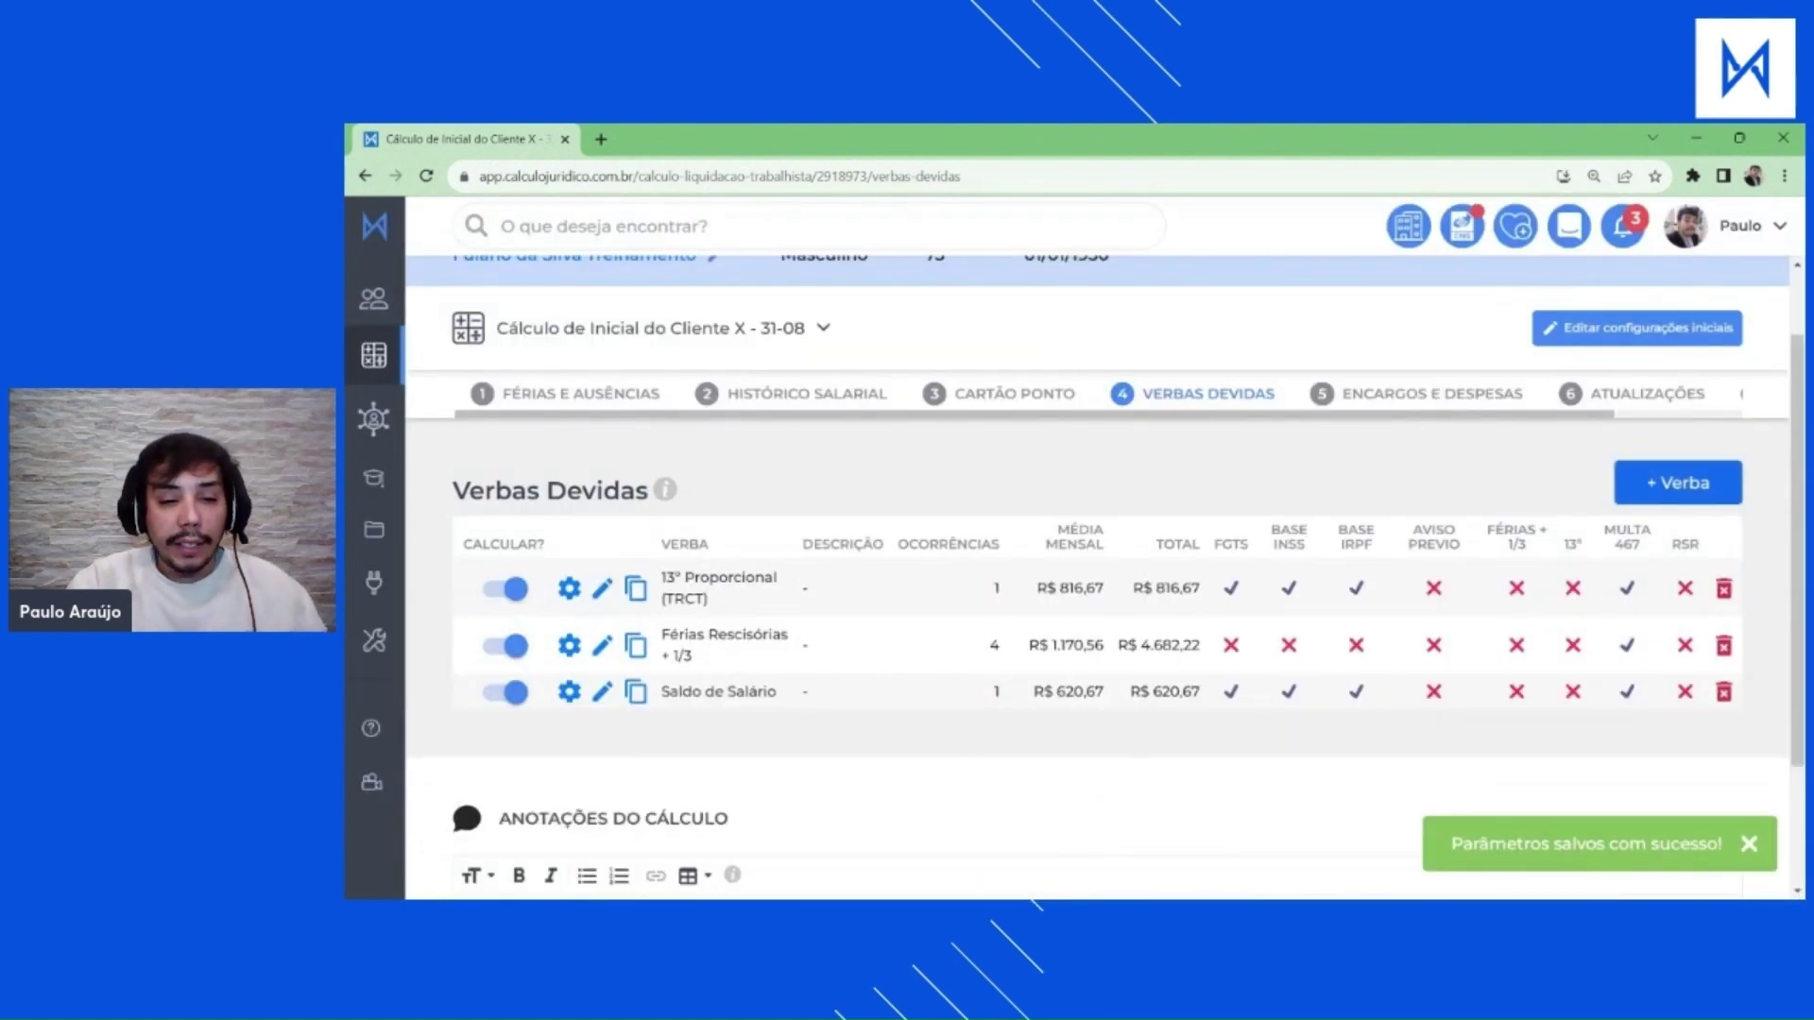
Open the occurrences of Saldo de Salário, examine the proportion and the Multa Art. 467 reflex, and close them without saving.
drag(744, 692, 1191, 691)
click(602, 692)
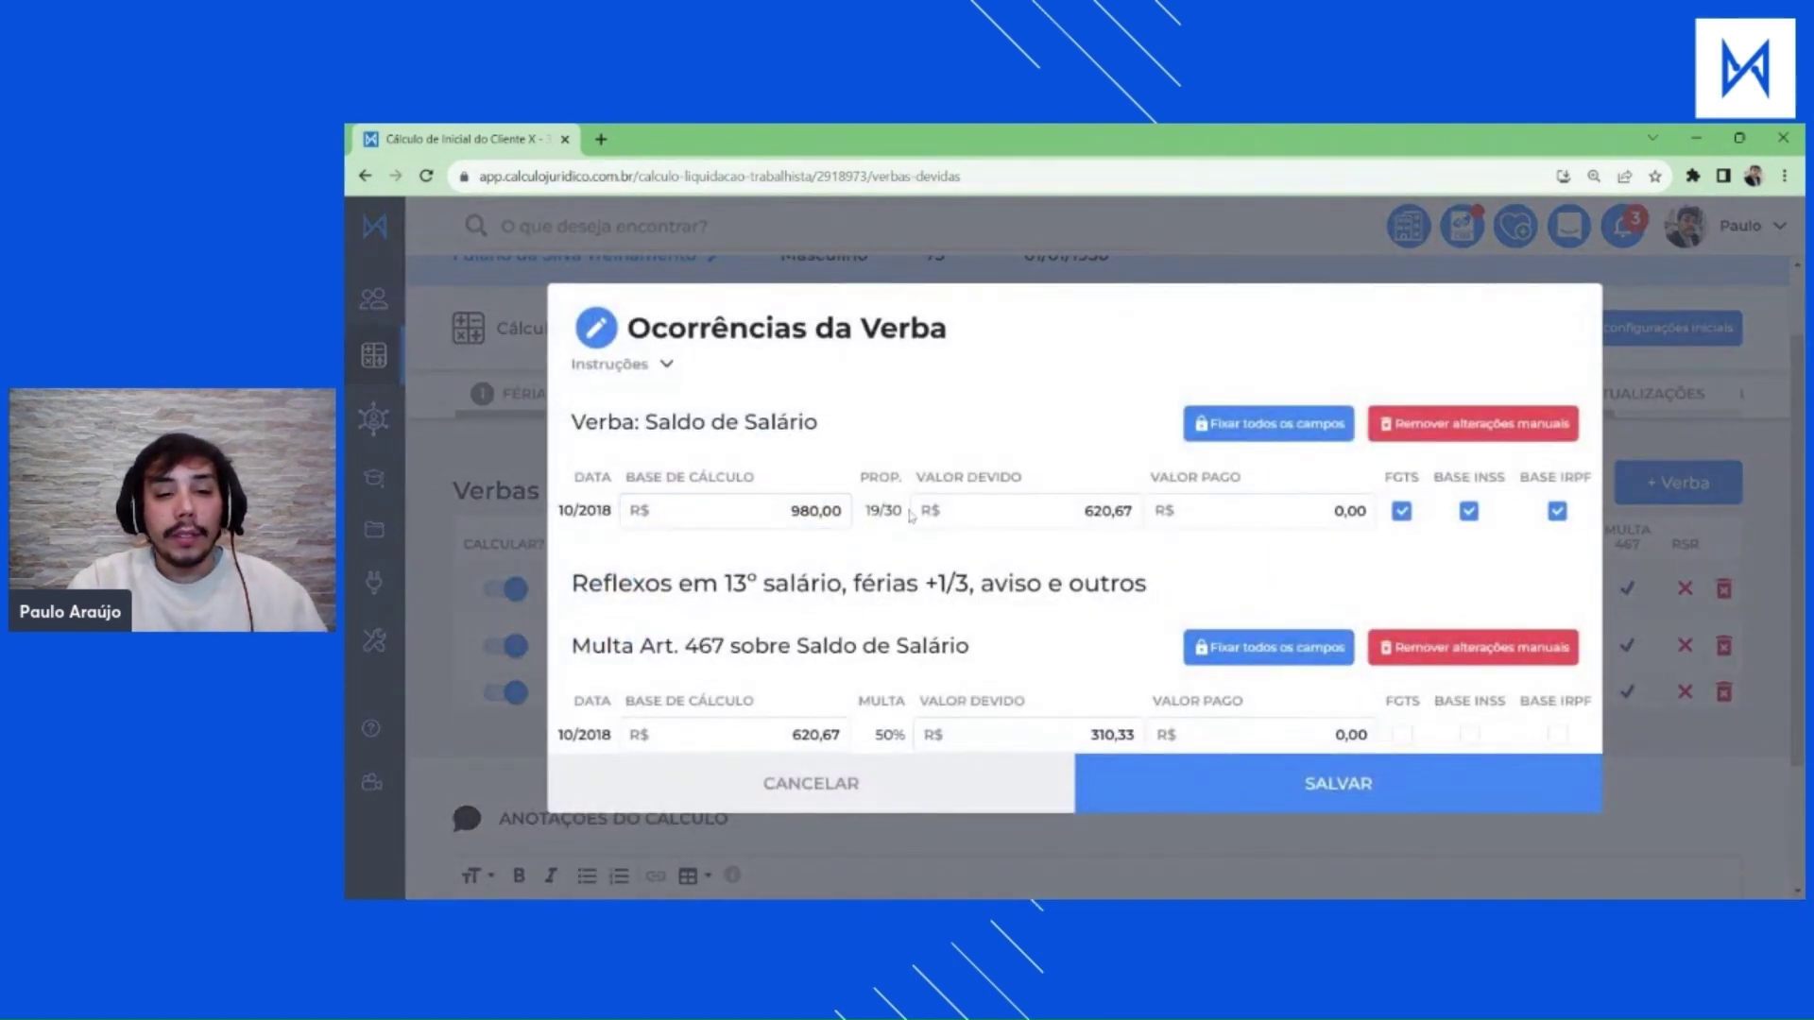
mouse_move(902, 511)
mouse_down()
mouse_move(867, 511)
mouse_move(892, 511)
mouse_up()
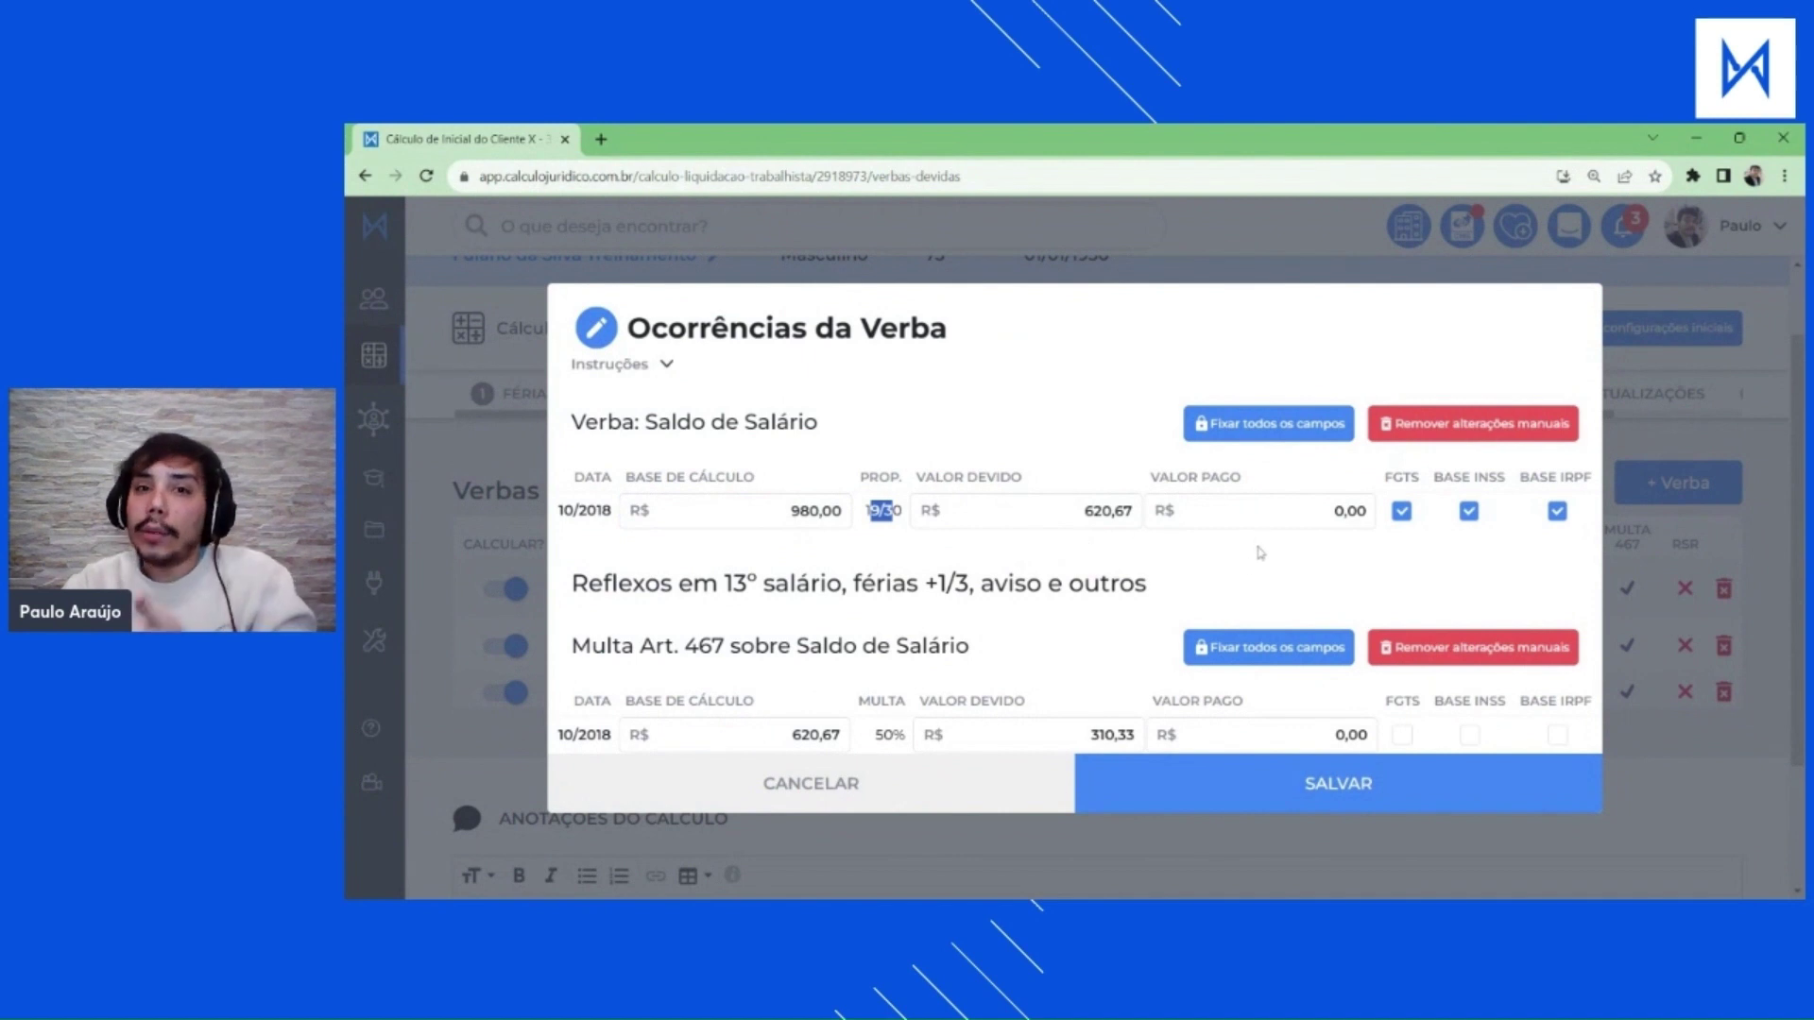
drag(599, 686, 767, 645)
click(982, 627)
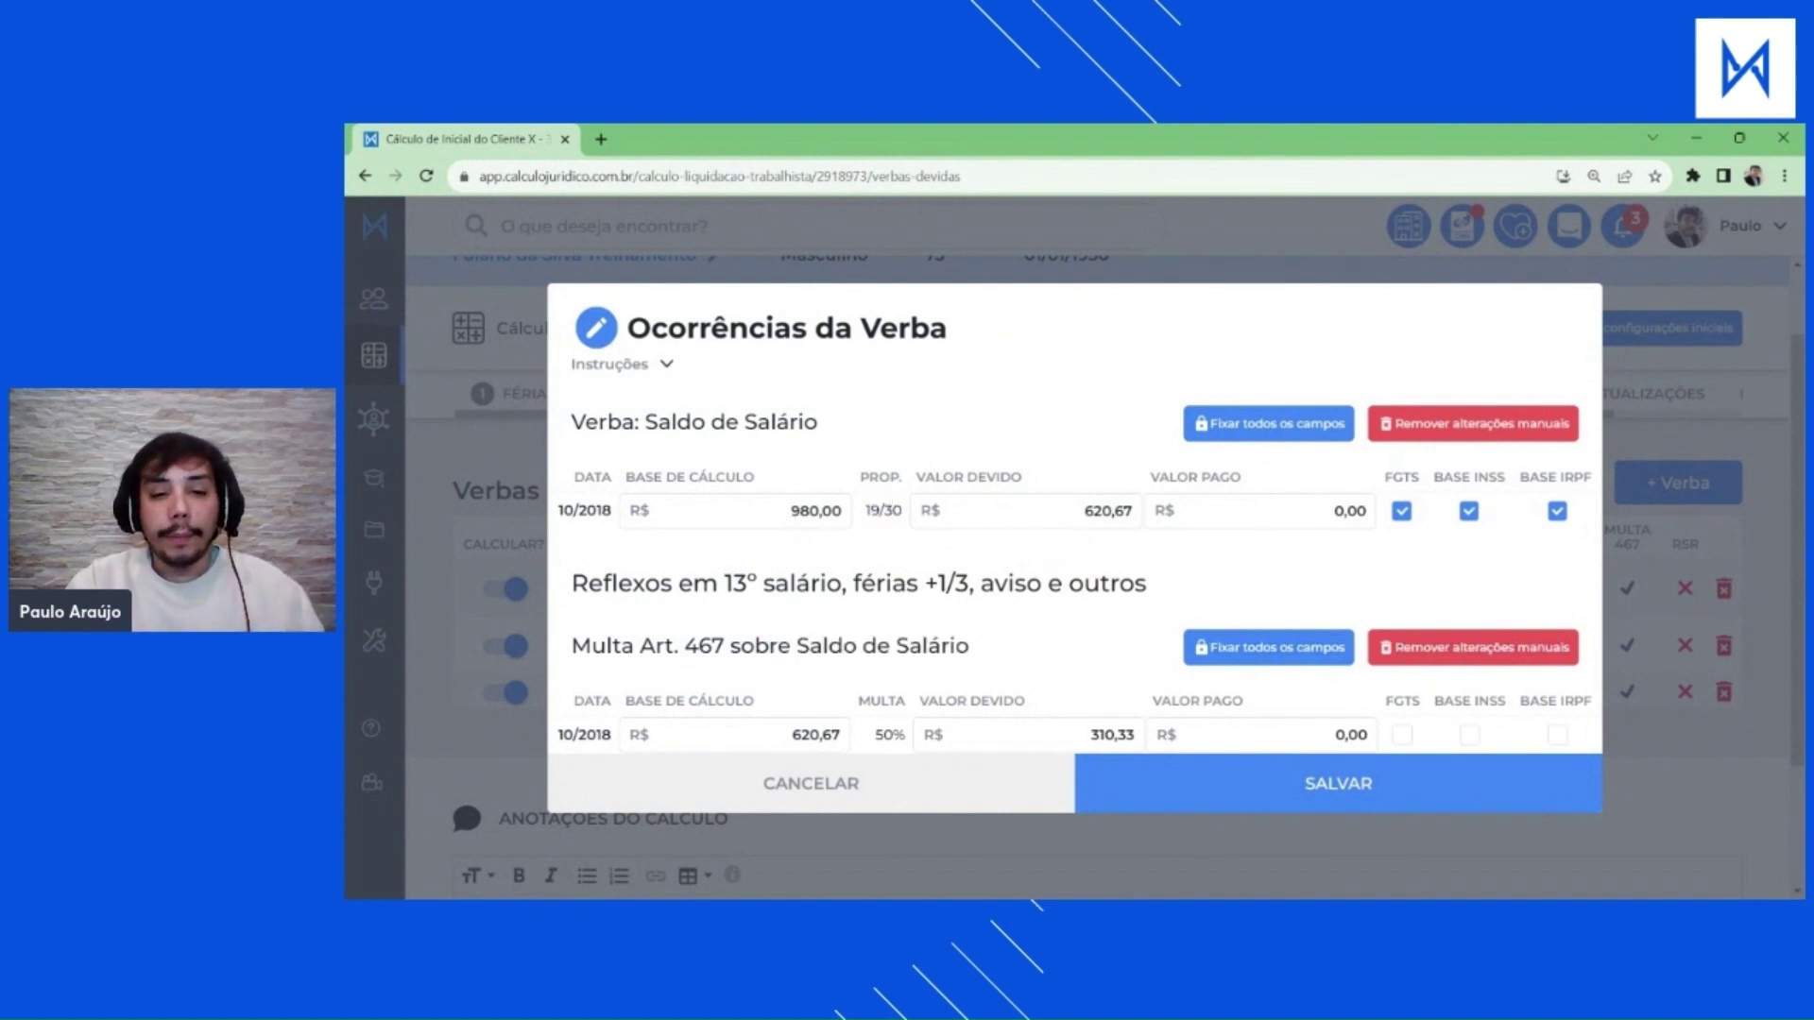
click(899, 803)
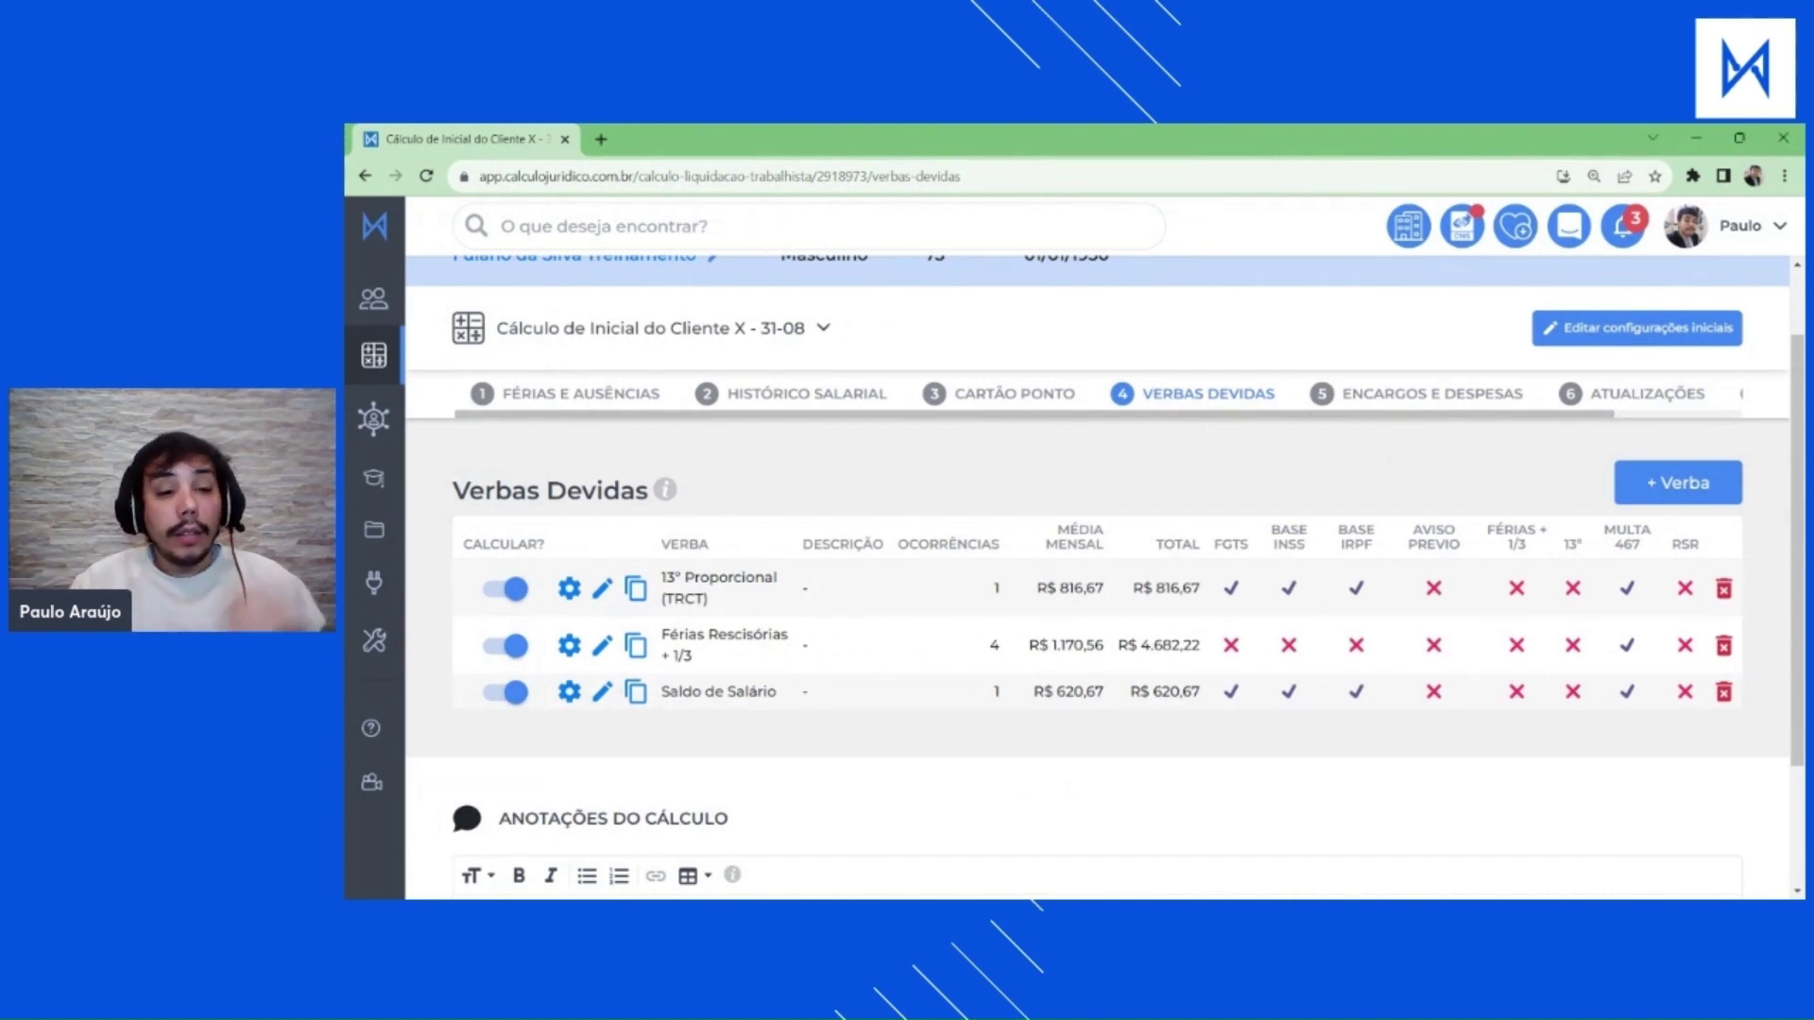
drag(661, 597, 713, 638)
drag(715, 692, 758, 709)
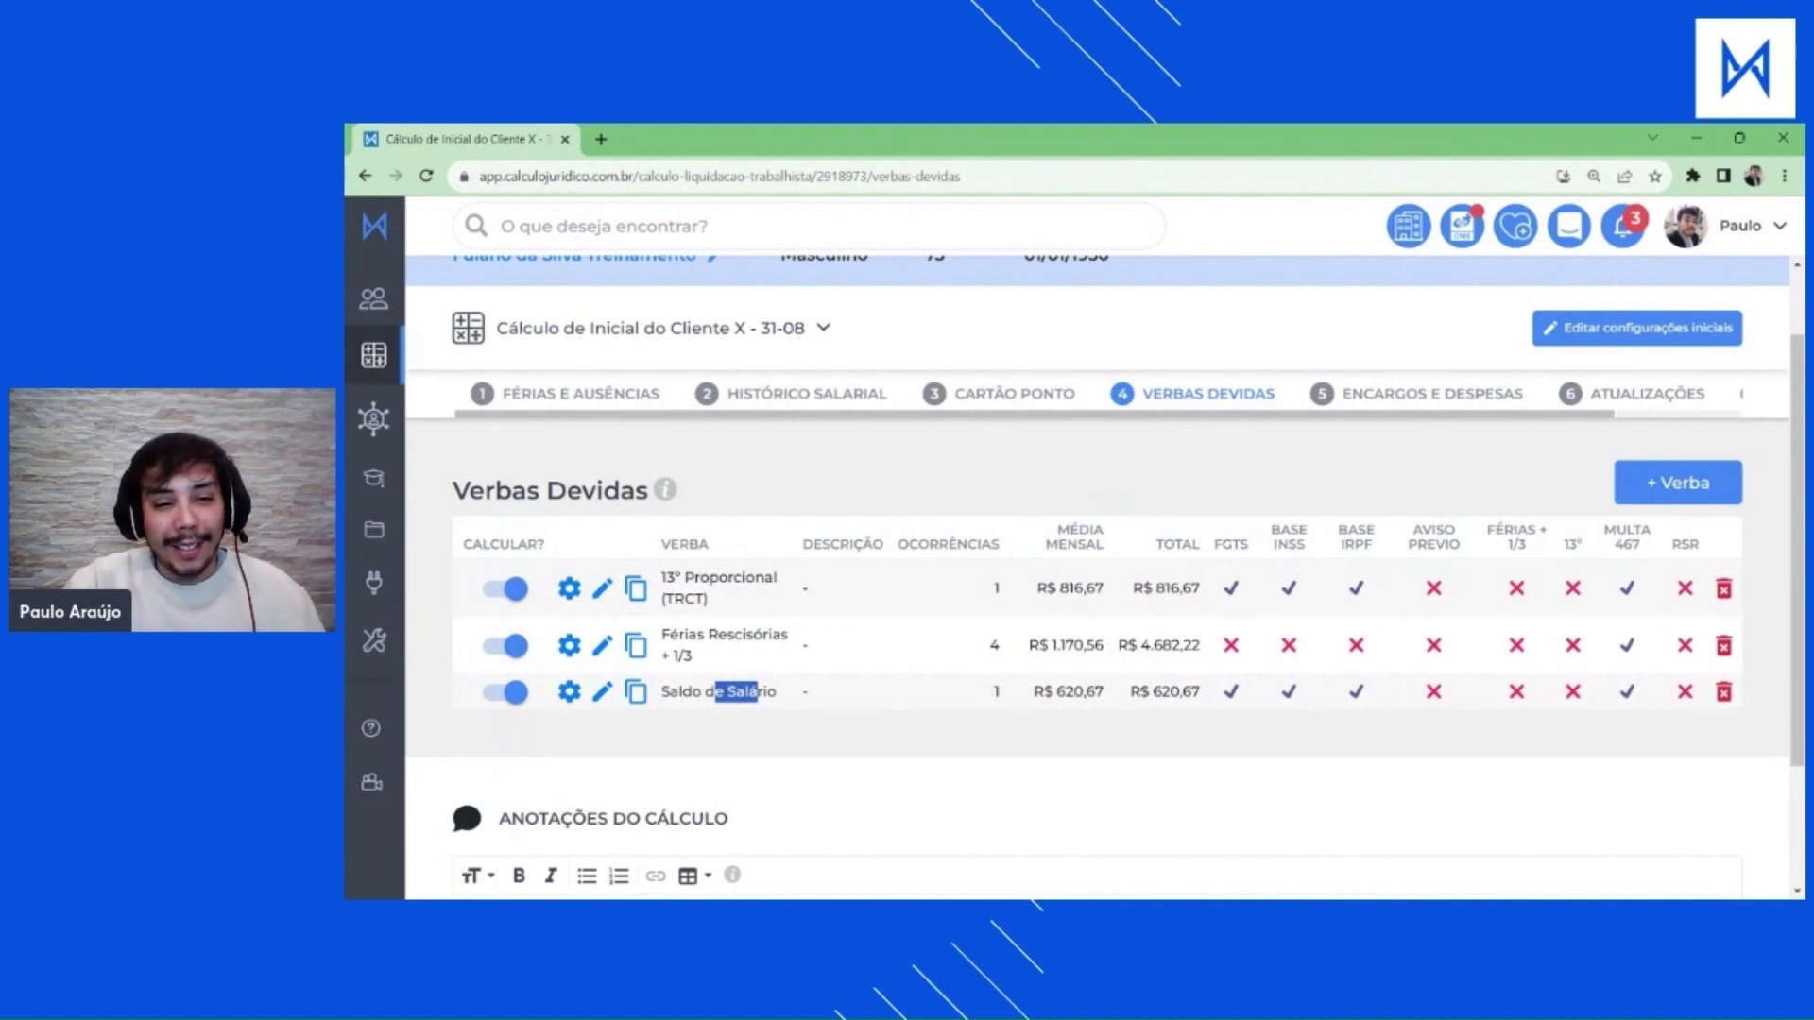
drag(707, 634, 694, 659)
drag(695, 577, 722, 605)
drag(743, 697, 854, 719)
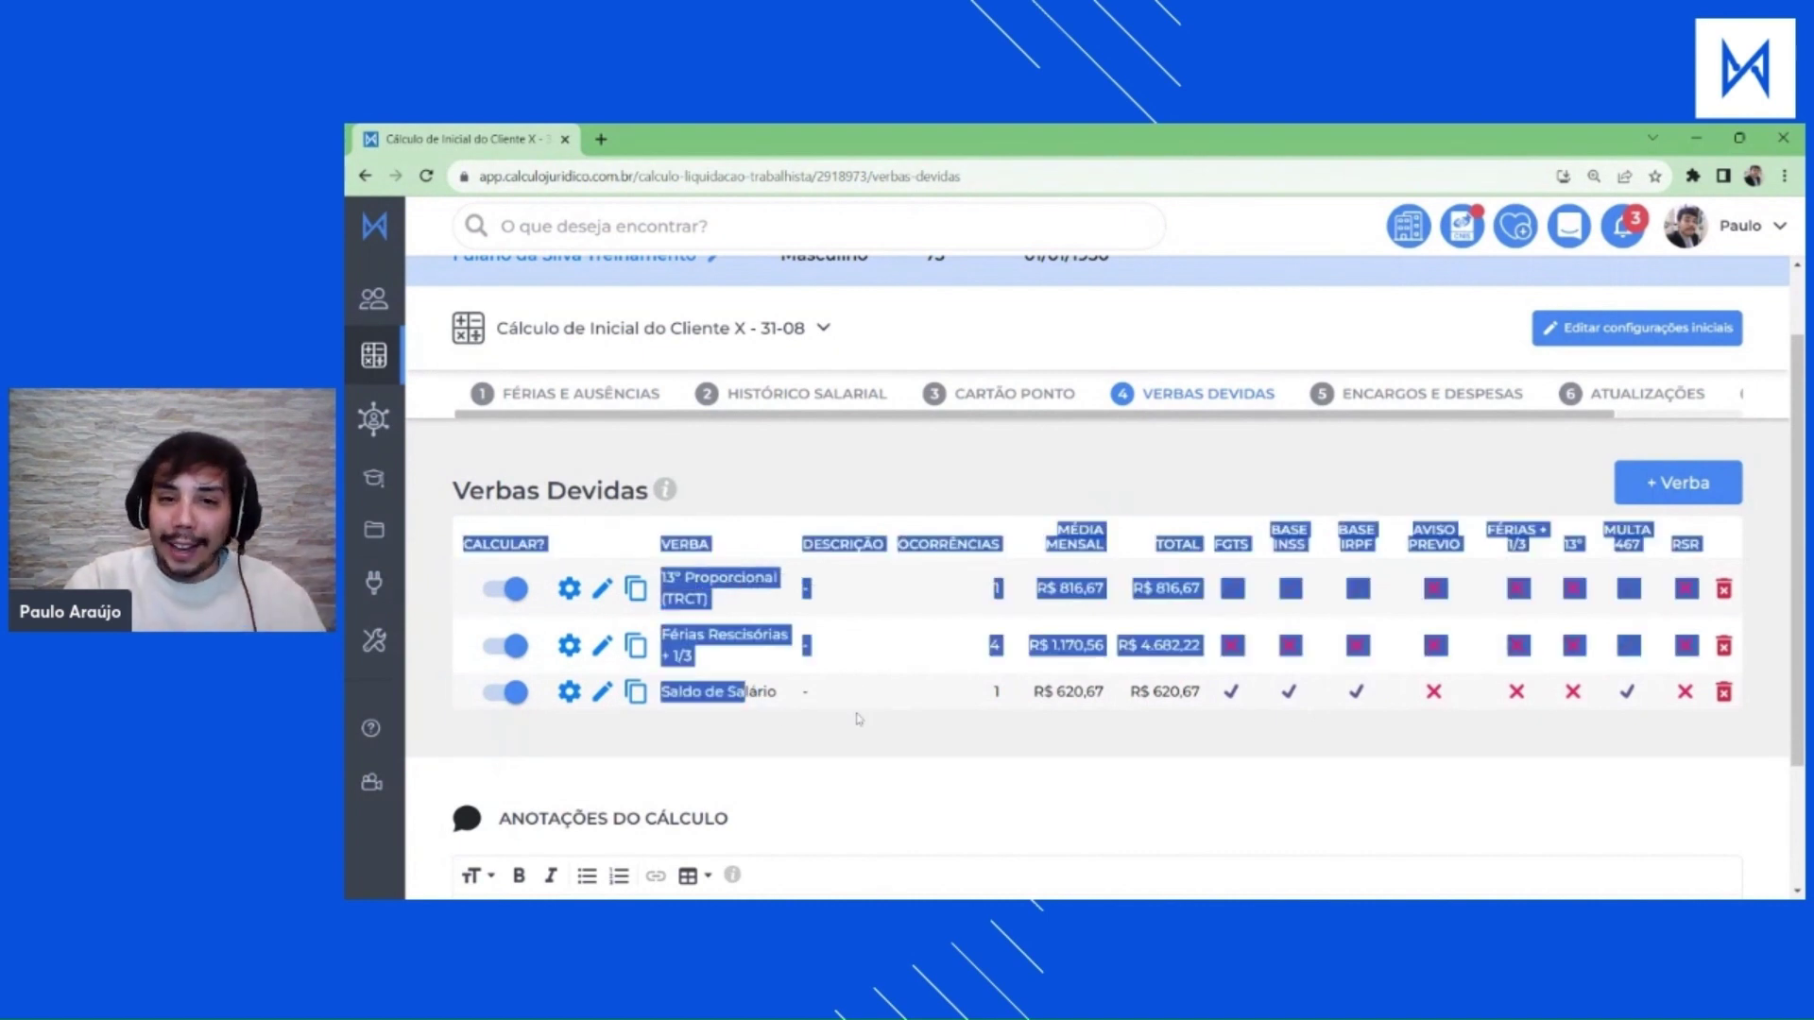
Add the verba Multa 477 da CLT with Salário Base under Outras Verbas as its calculation base, and save its parameters.
click(893, 720)
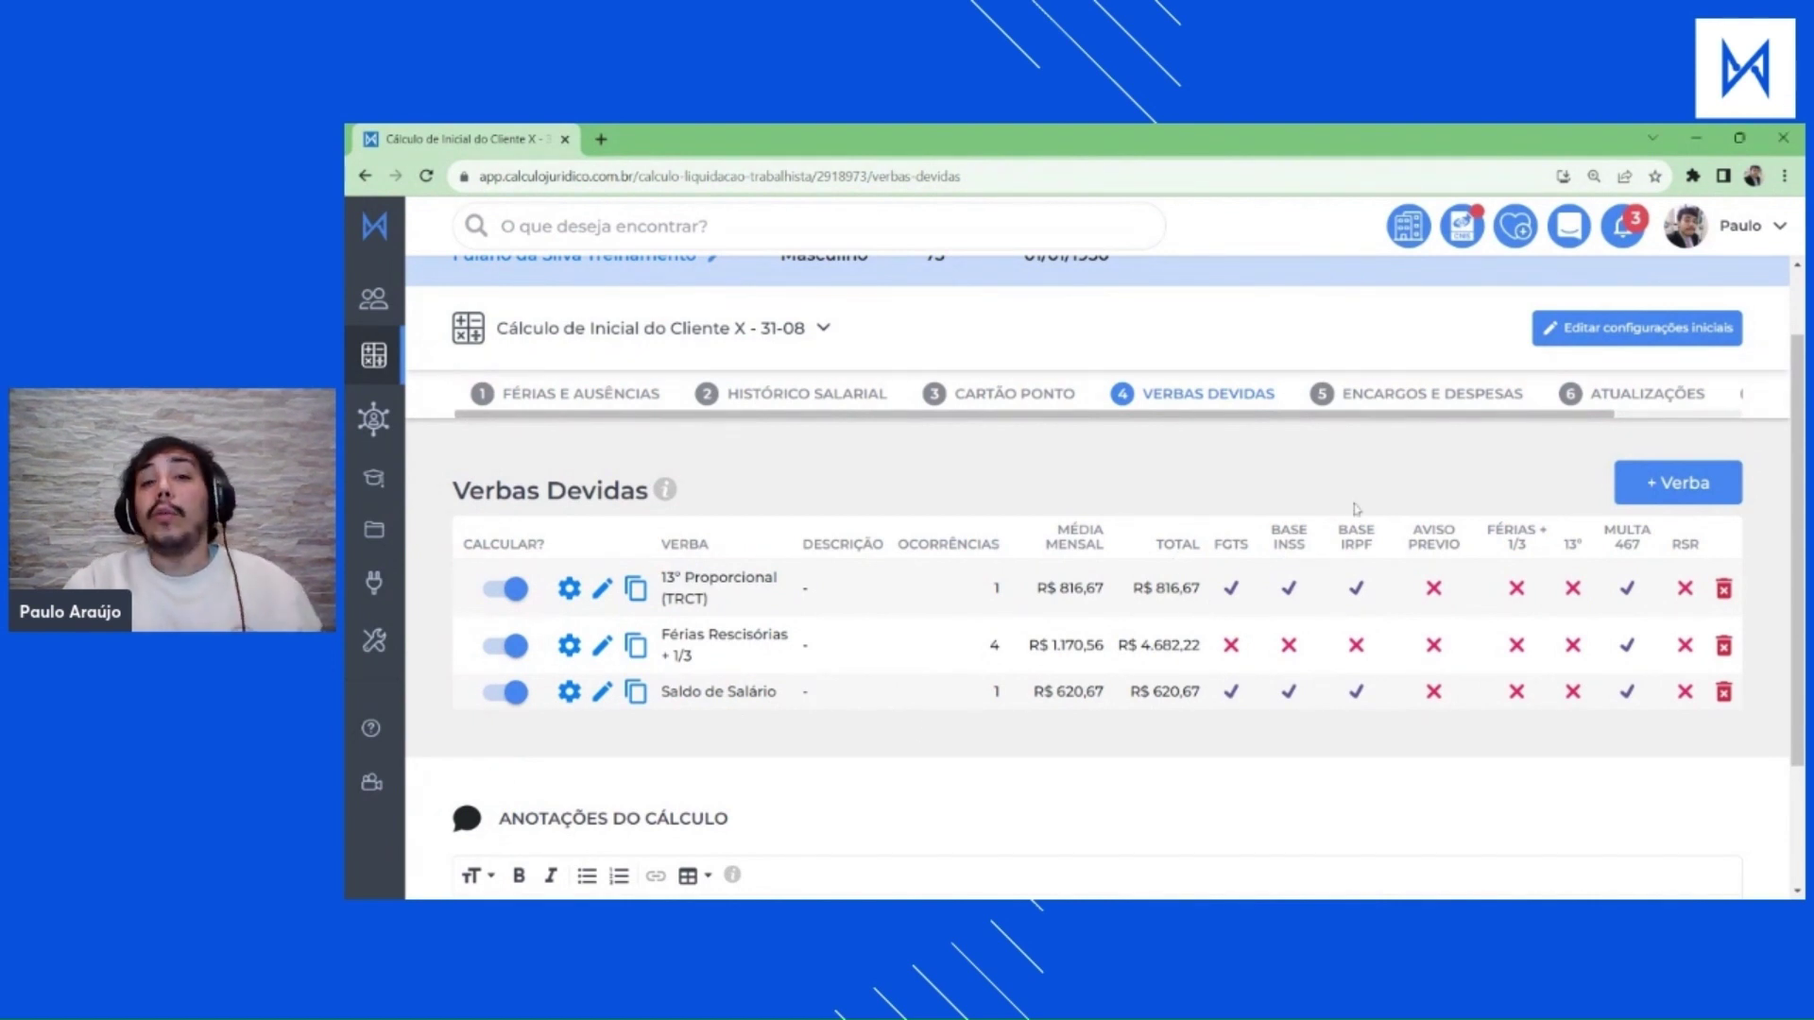
click(1677, 483)
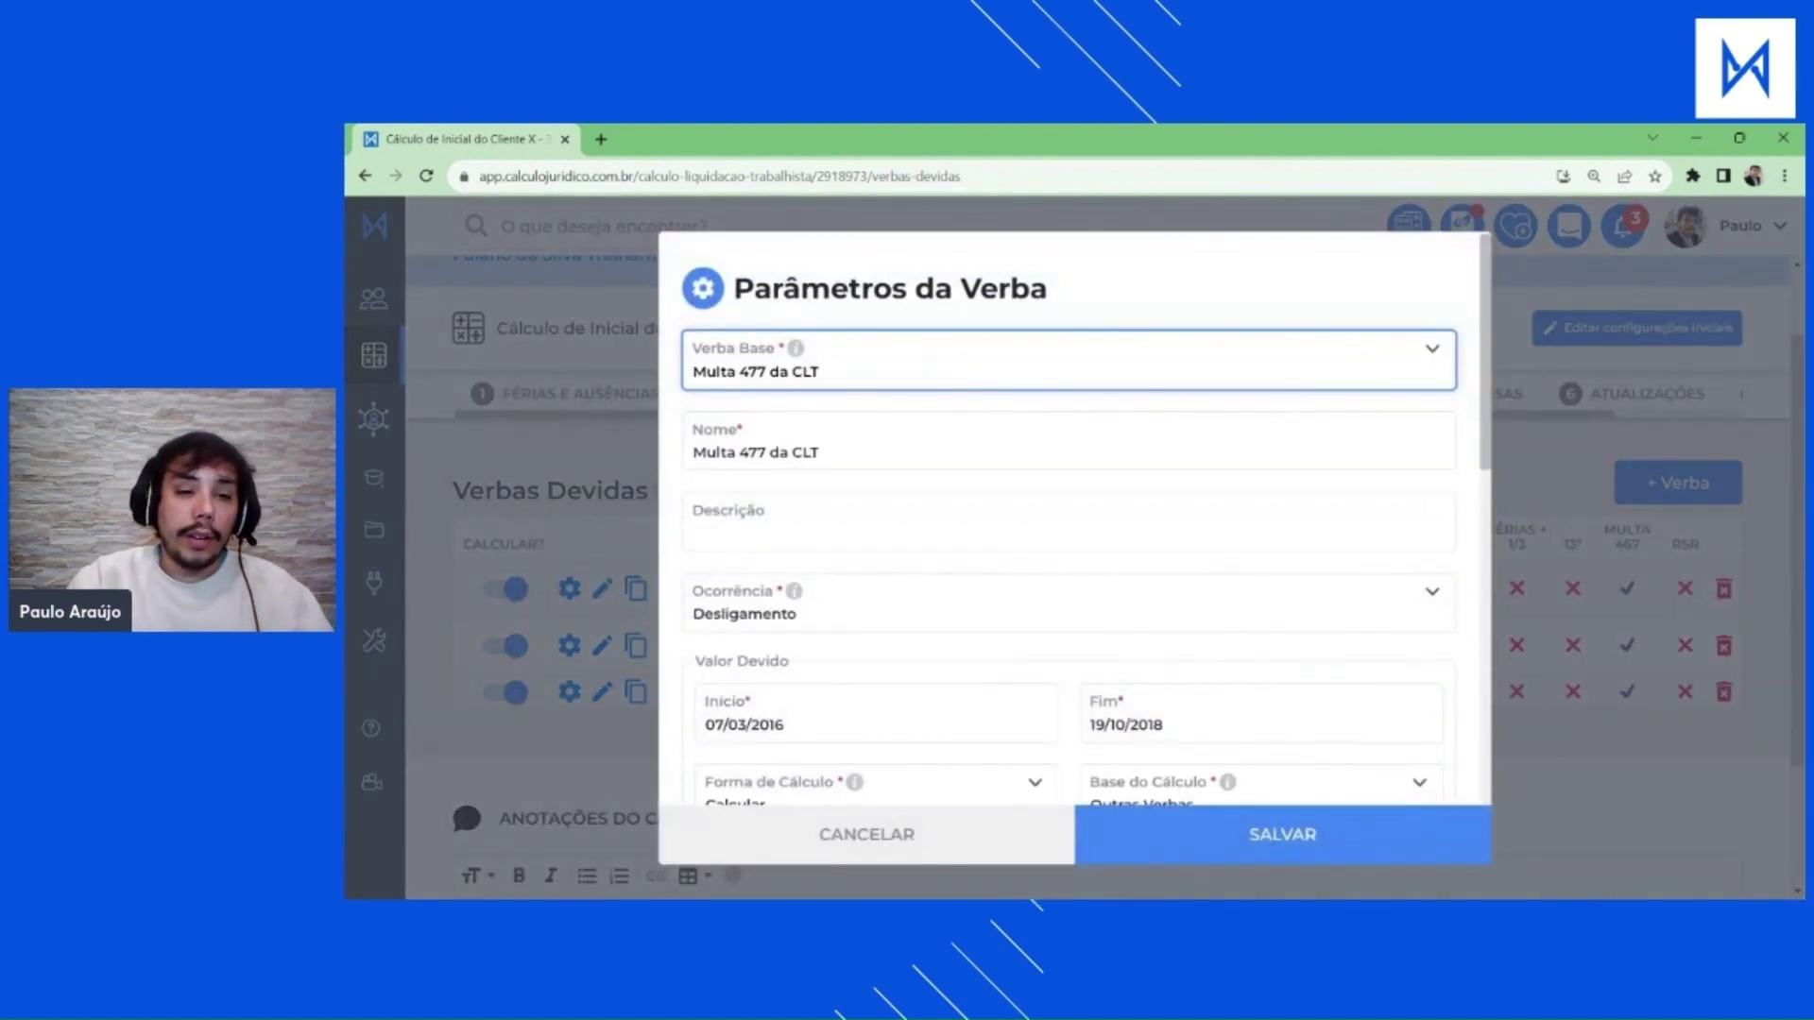
scroll(956, 378, down, 4)
click(818, 534)
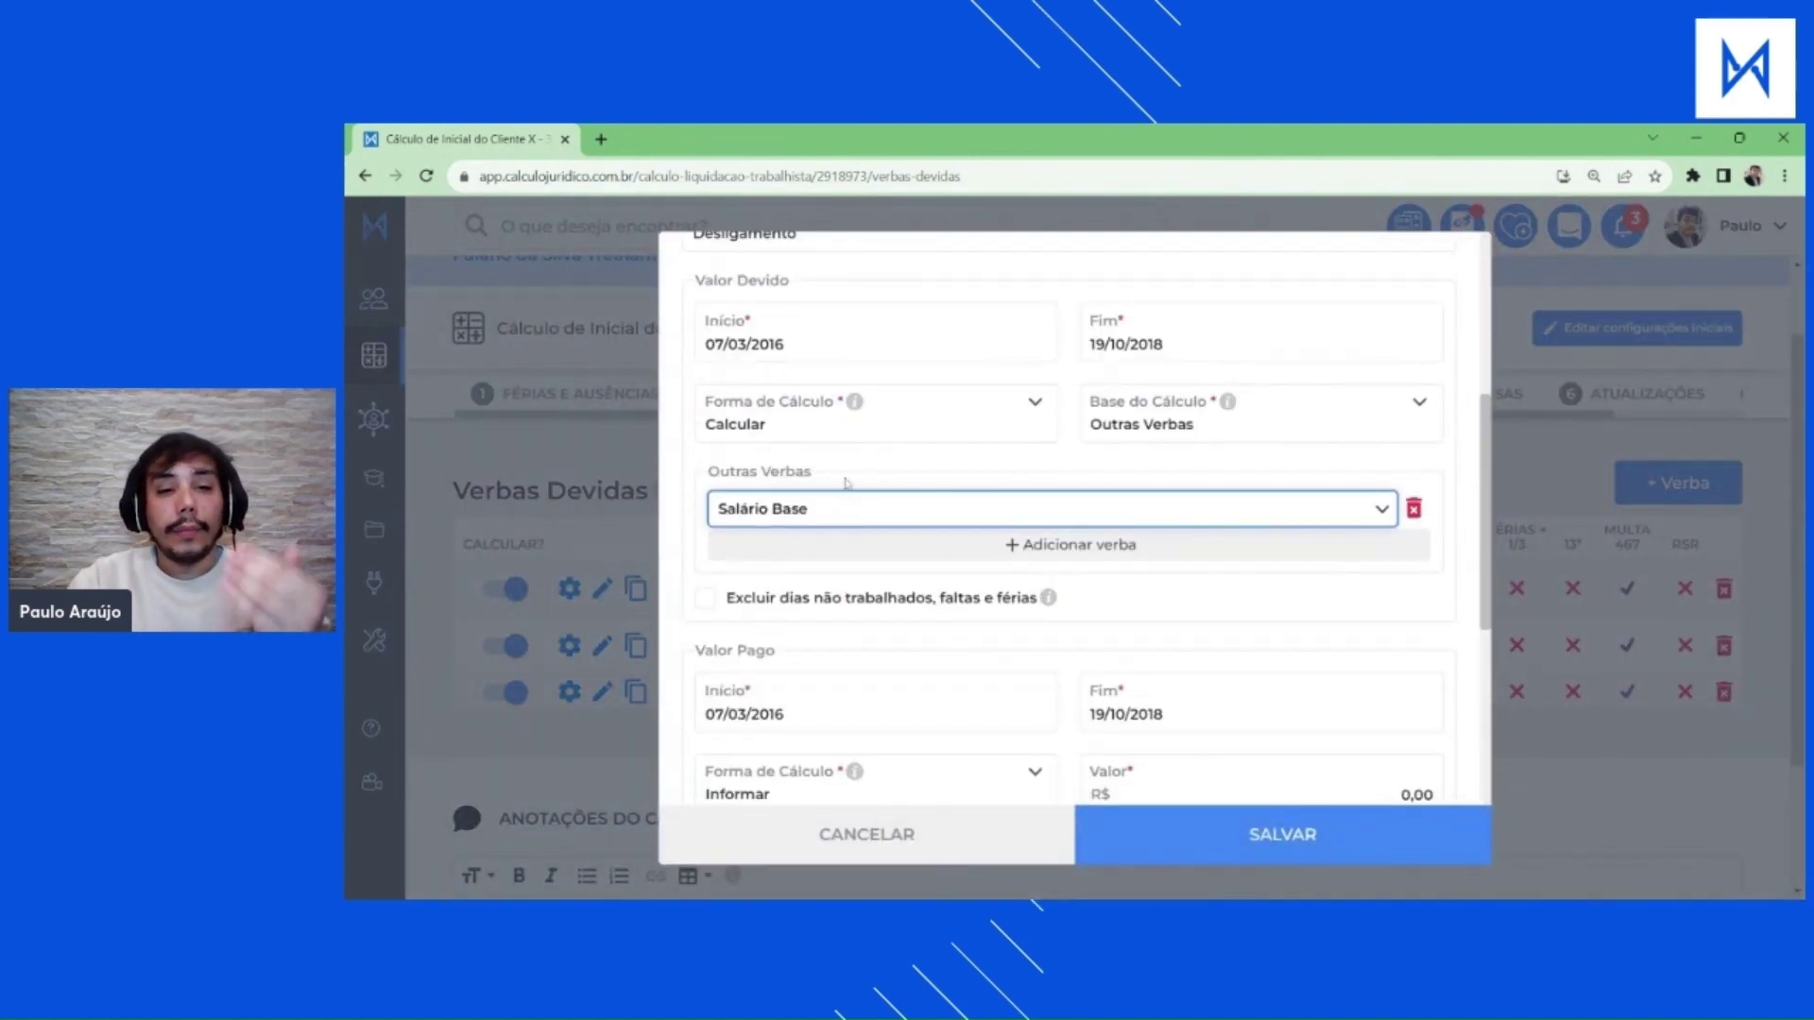
scroll(992, 569, down, 3)
scroll(993, 570, down, 1)
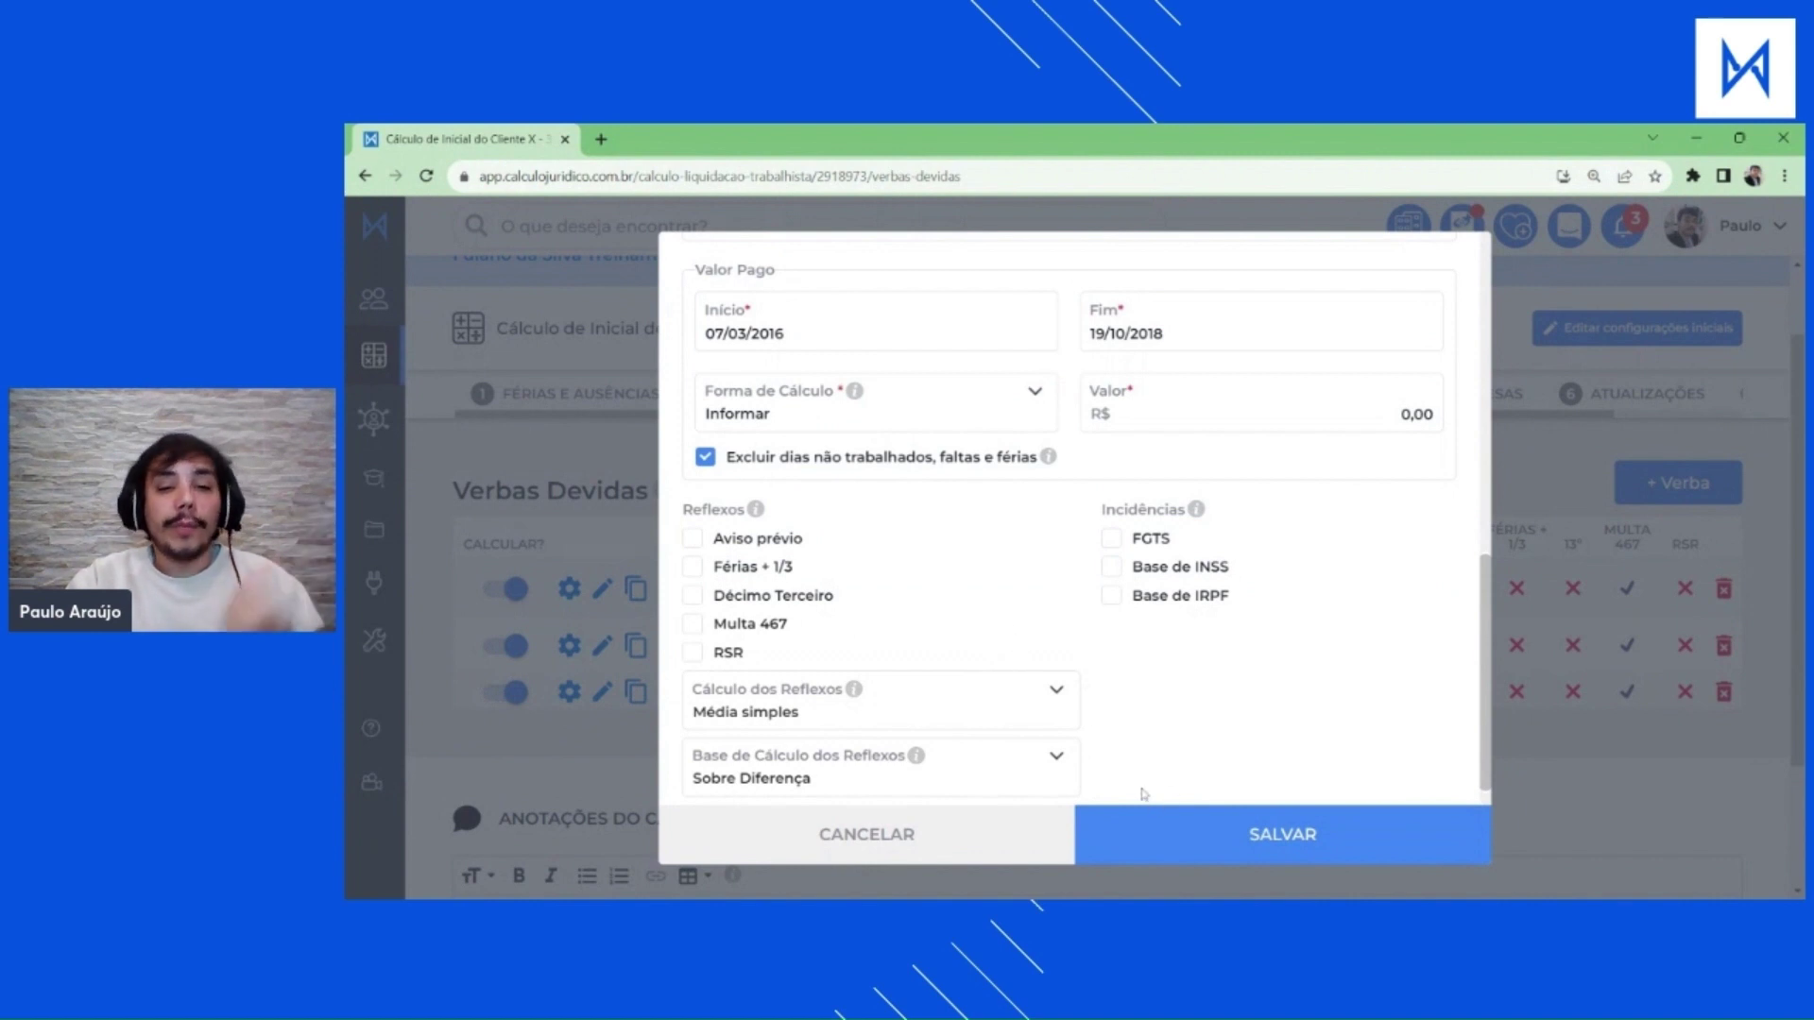
click(1160, 833)
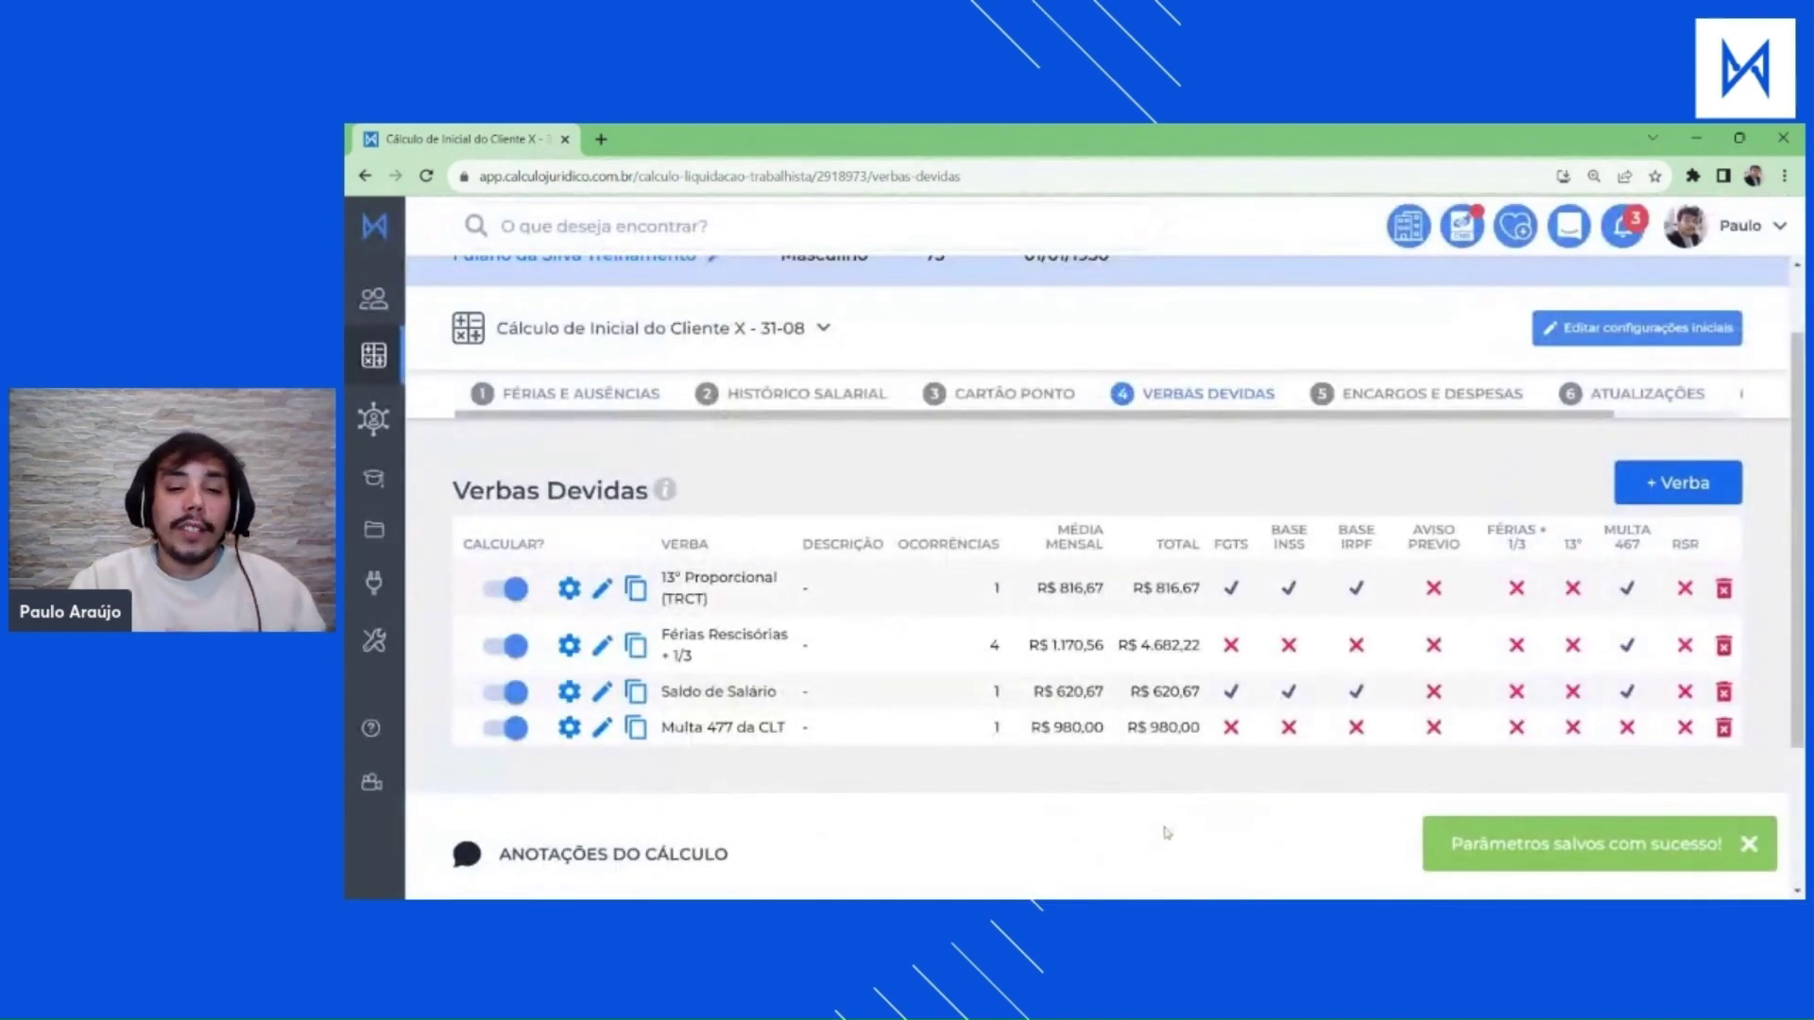
Review the Multa 477 da CLT amount and compare the rows of the other verbas in the Verbas Devidas list.
drag(1030, 728, 1204, 729)
click(1194, 766)
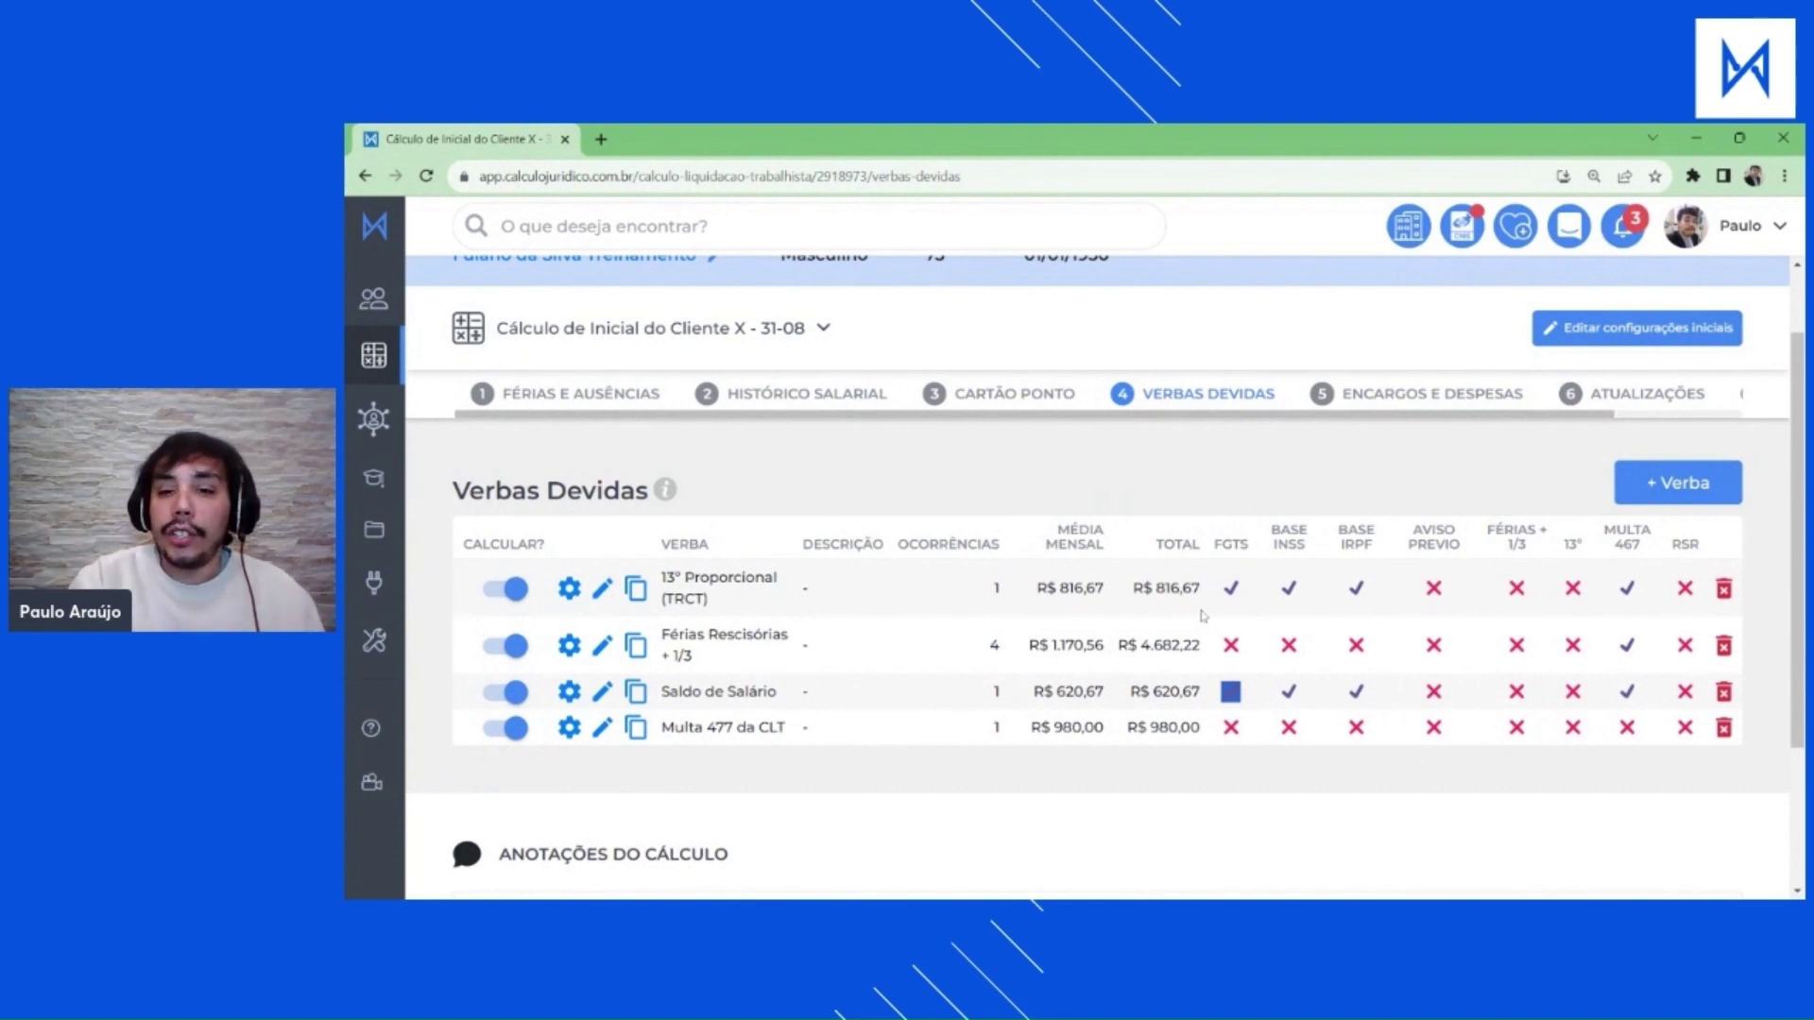
drag(726, 609, 1200, 604)
drag(701, 691, 1202, 697)
drag(753, 634, 880, 634)
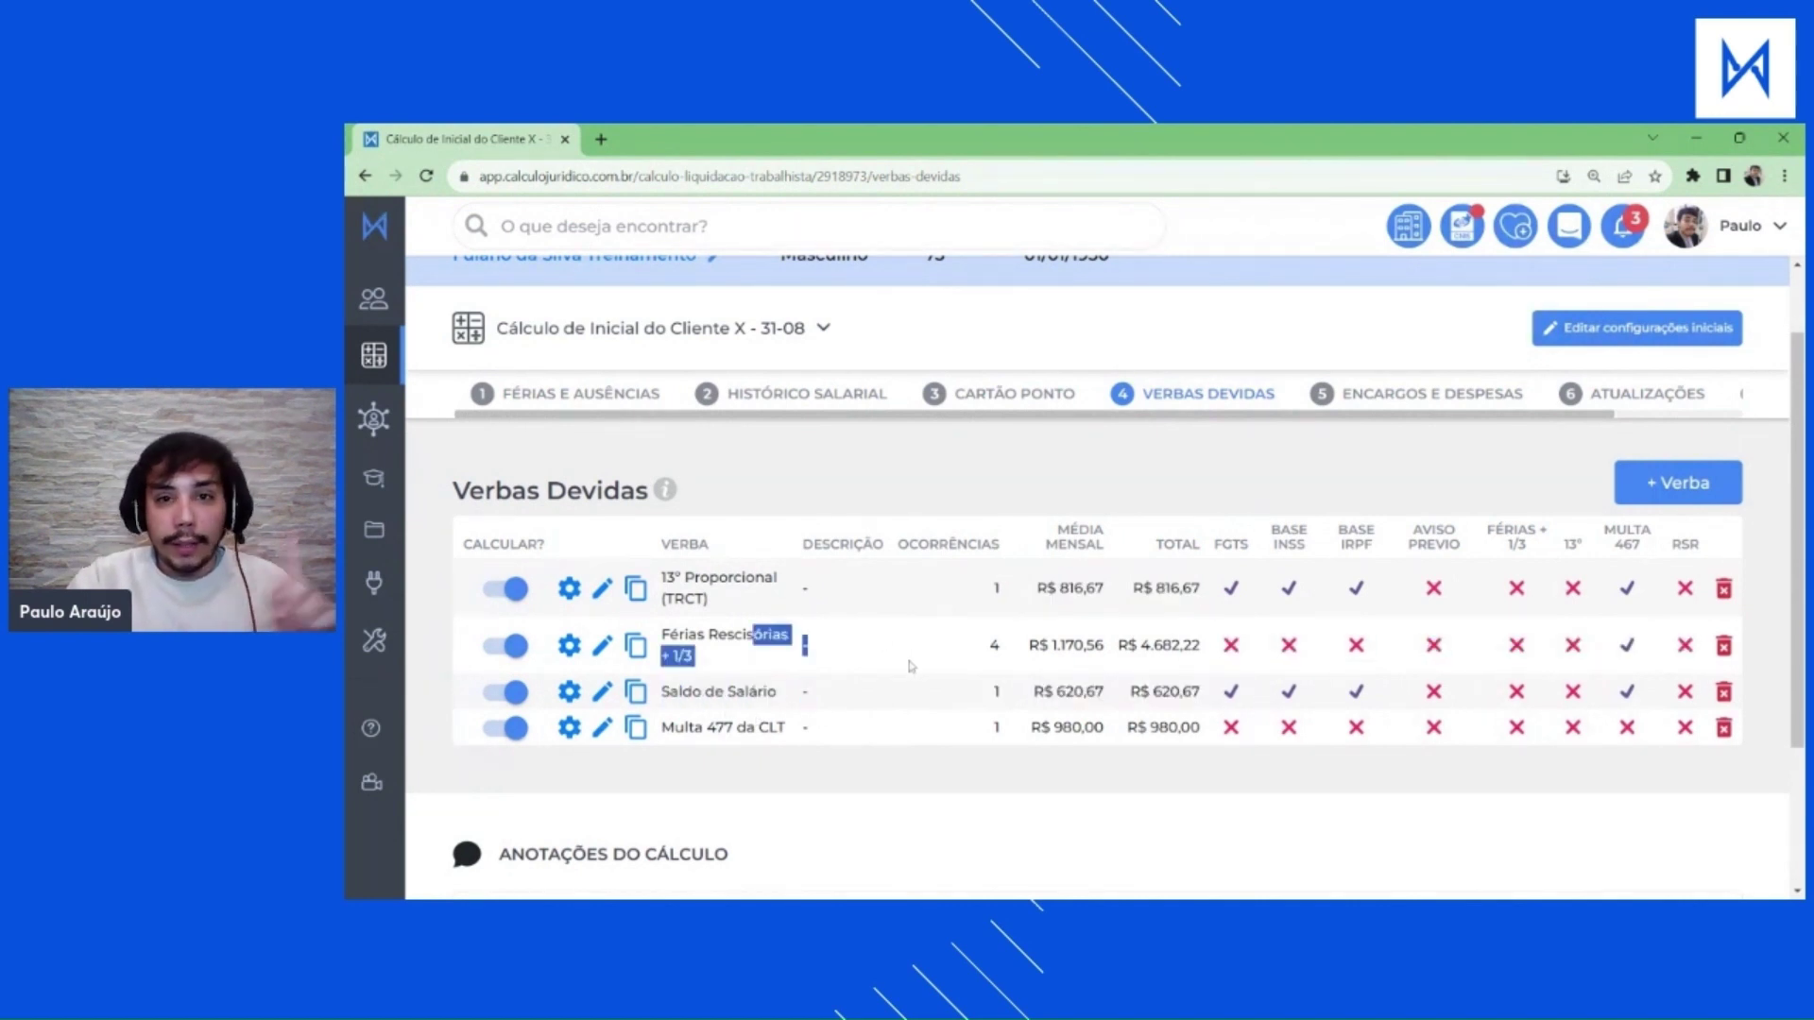
drag(737, 727, 1112, 746)
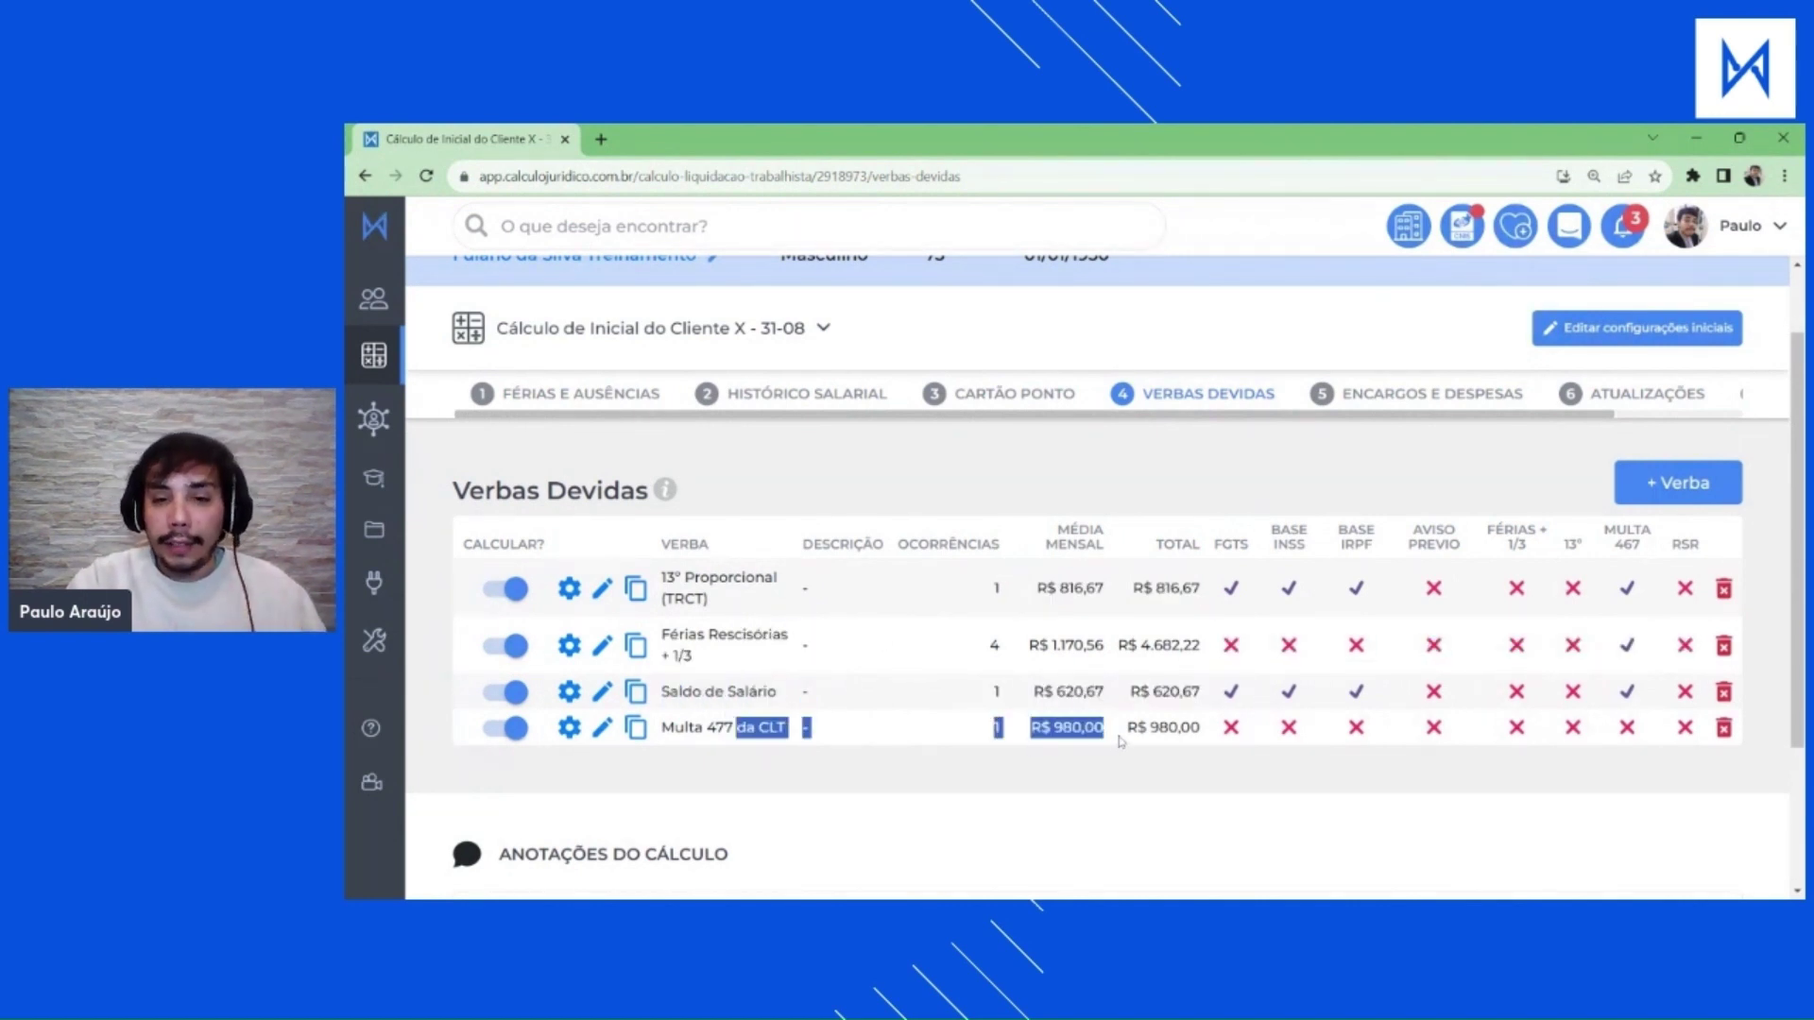
click(1153, 483)
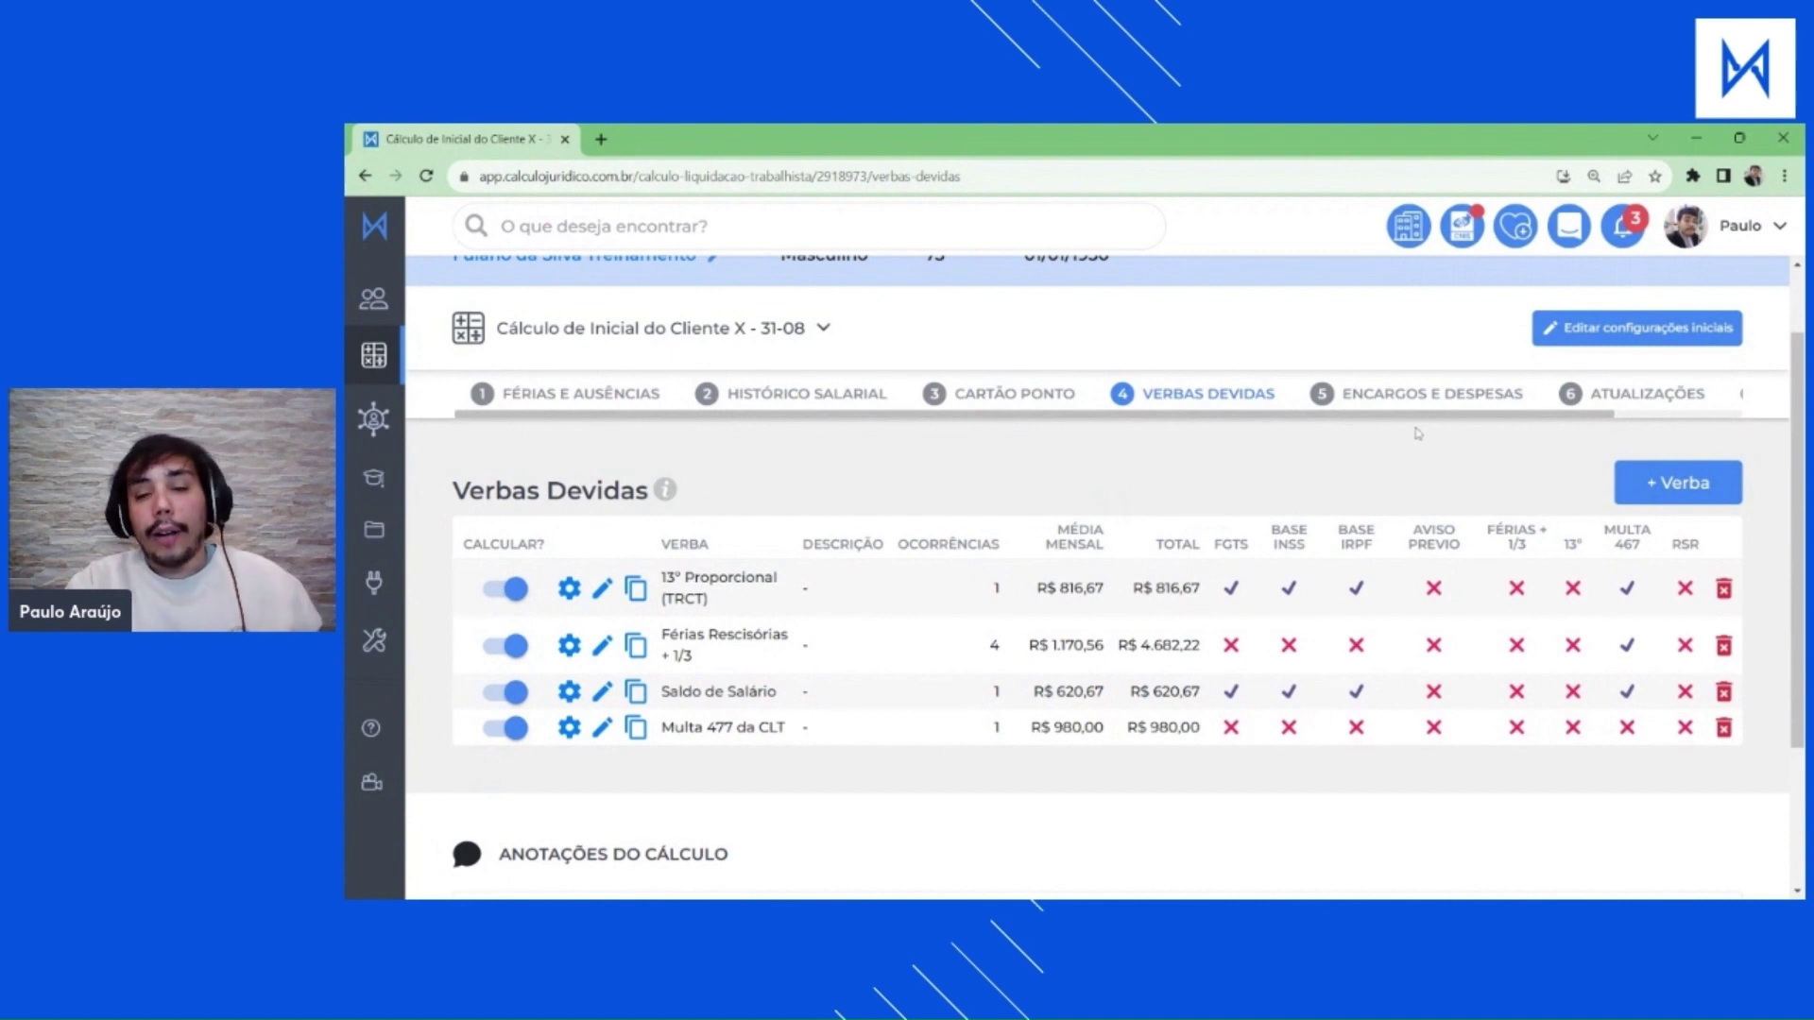
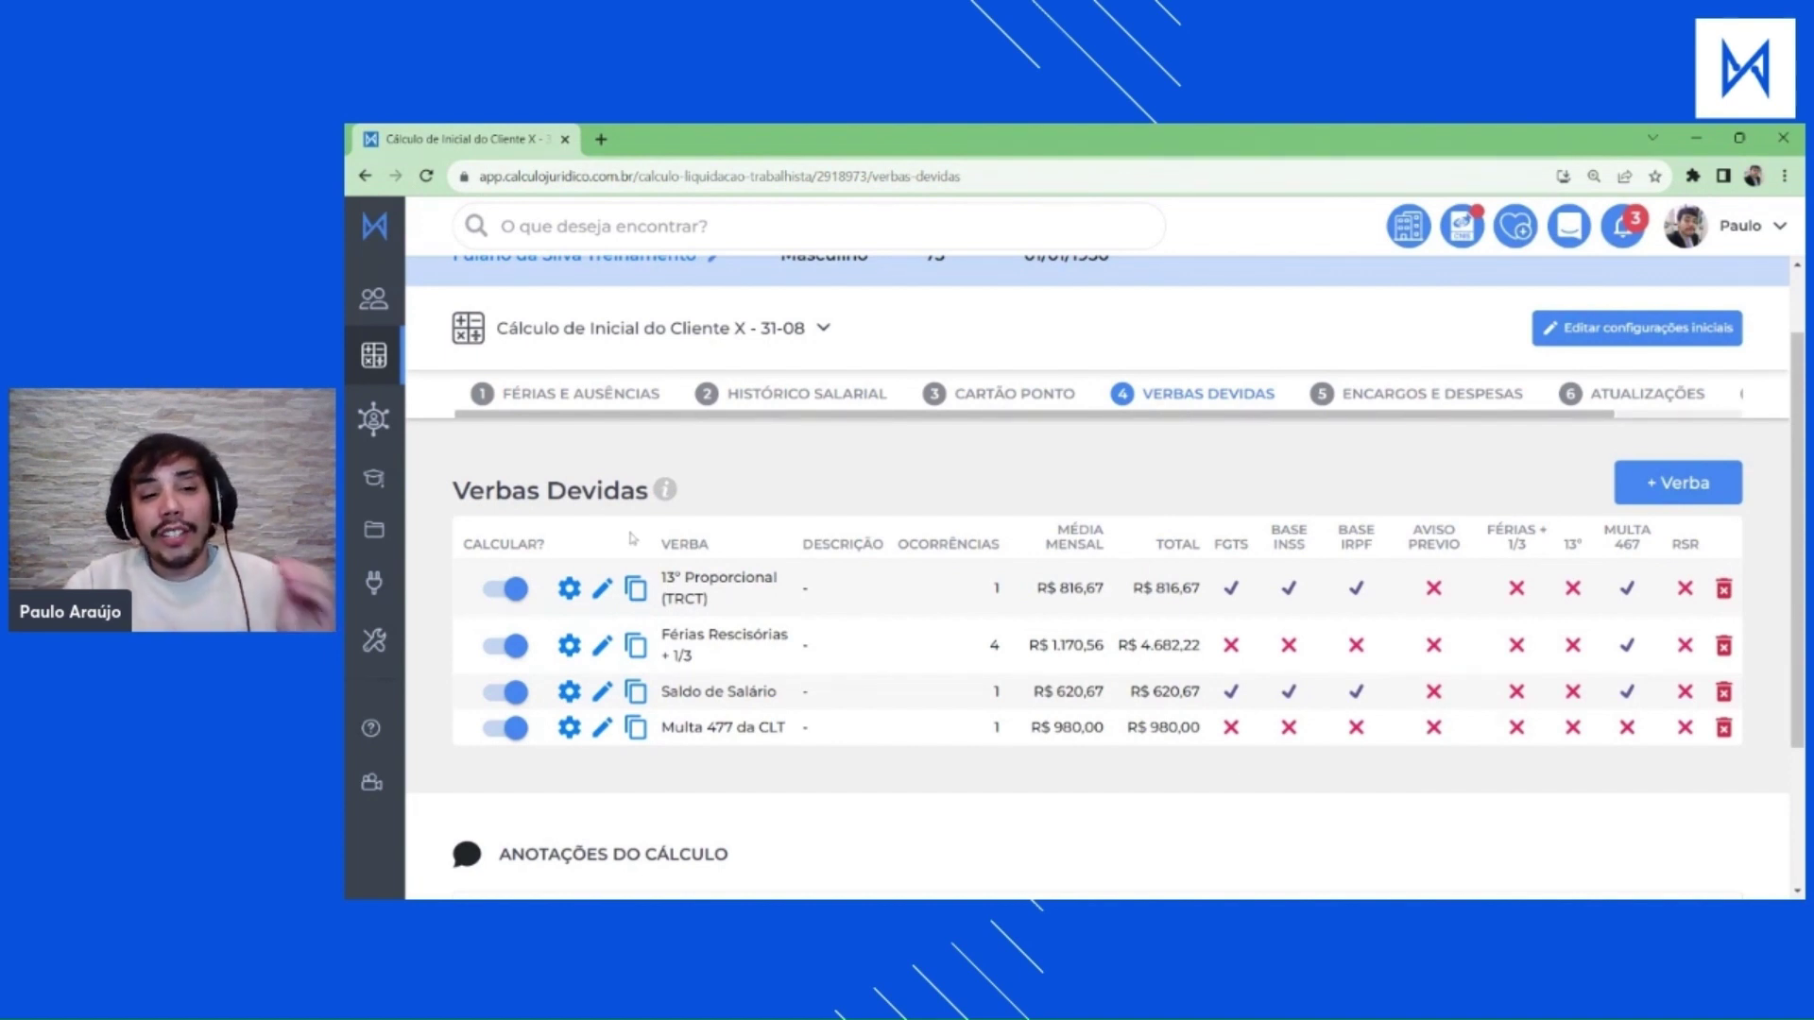
Open Encargos e Despesas and examine the FGTS, INSS e IRPF and the Multas/Indenizações, Custas e Honorários sections.
drag(485, 502, 785, 502)
click(891, 477)
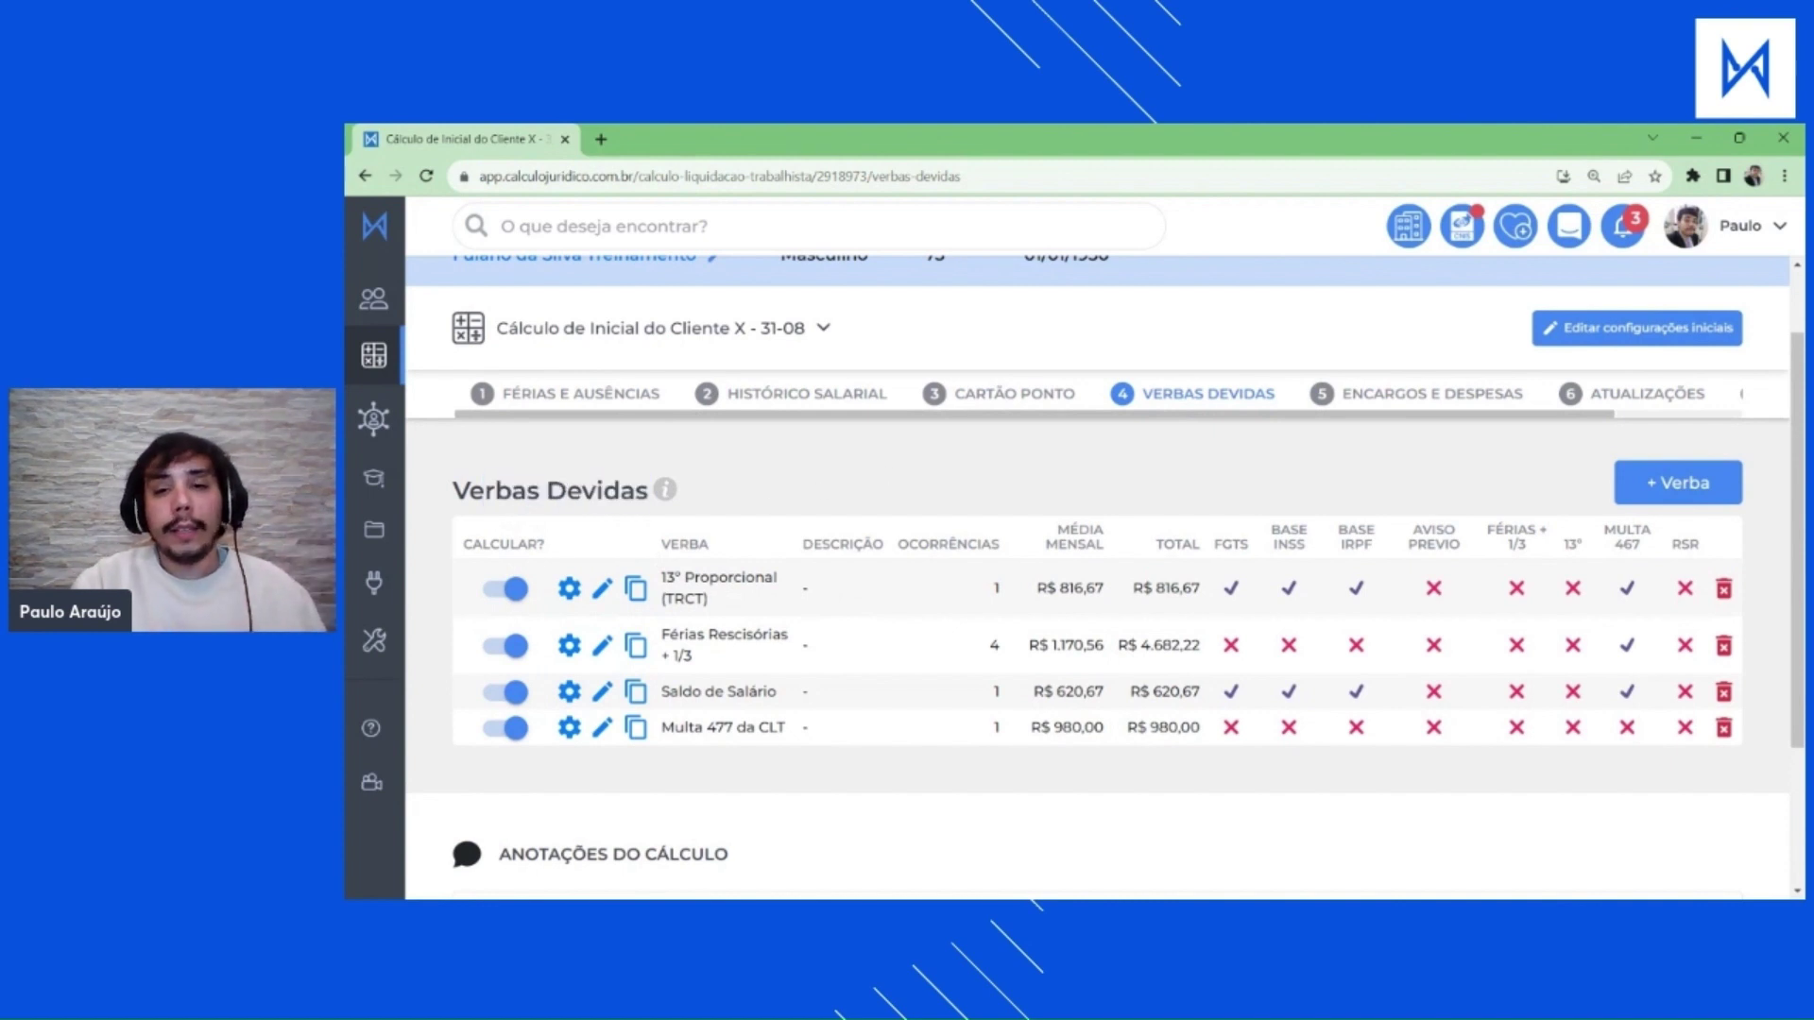
click(1367, 408)
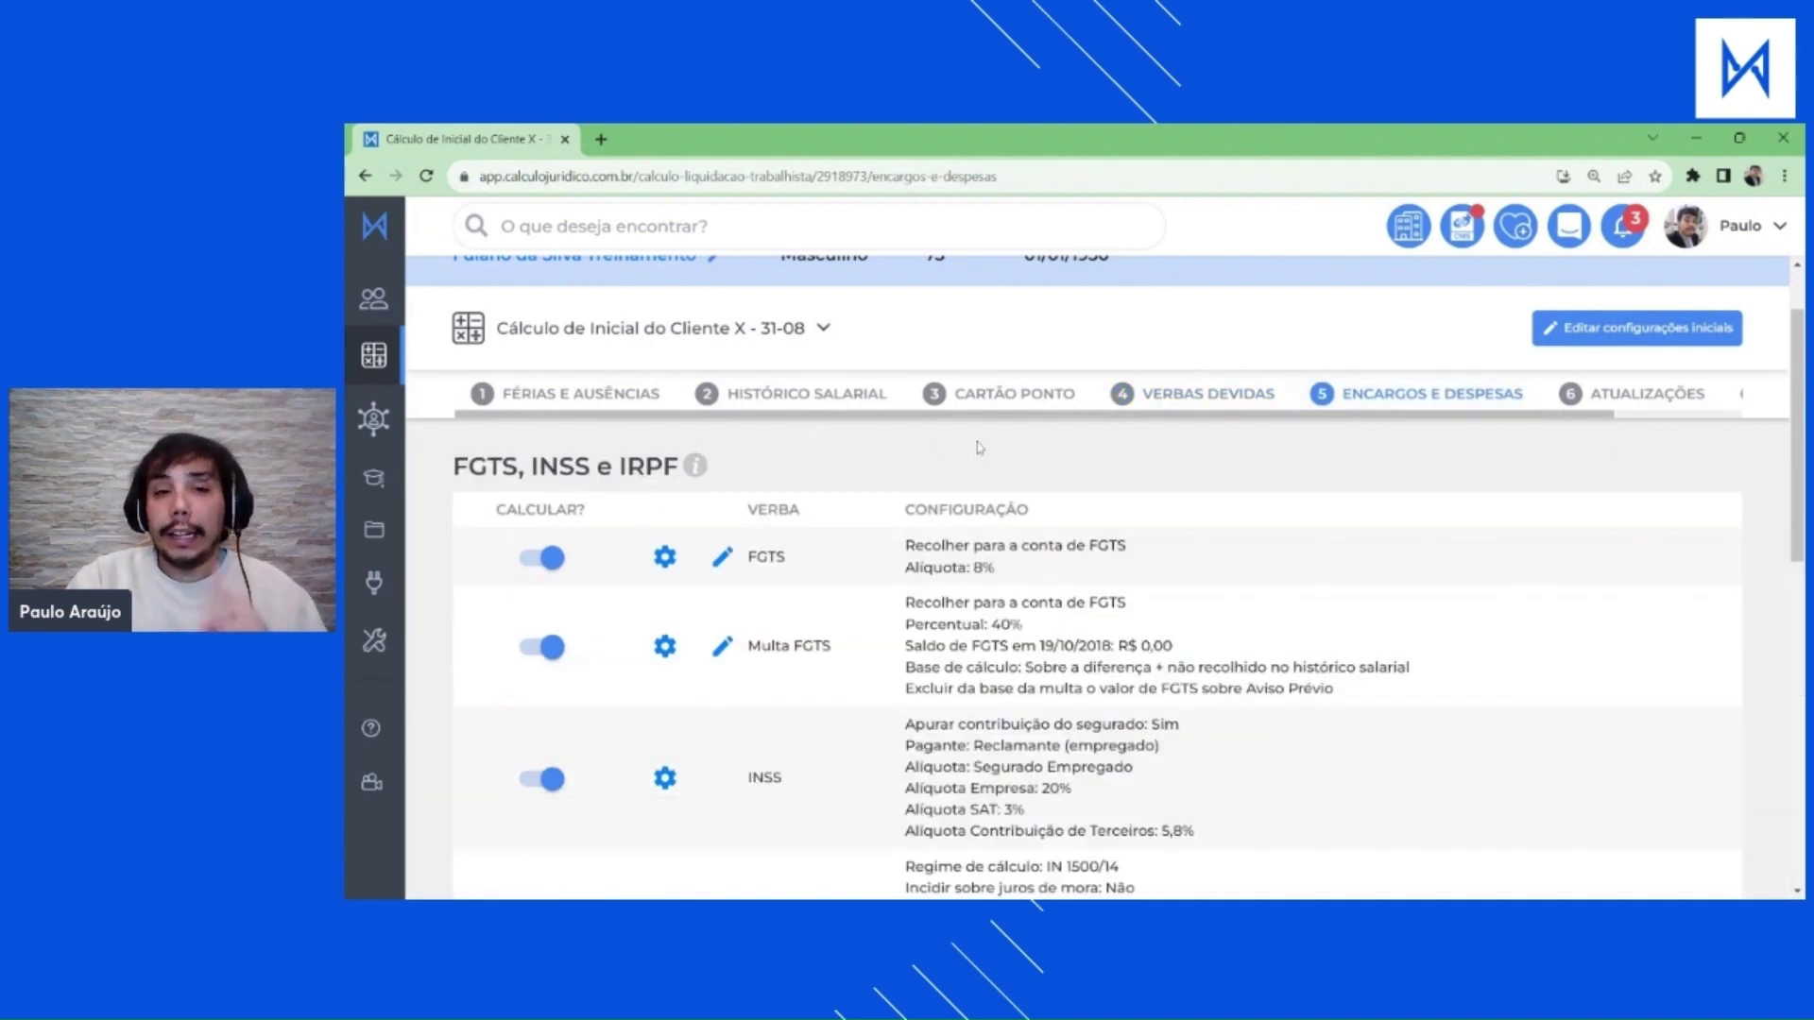
drag(468, 466, 687, 465)
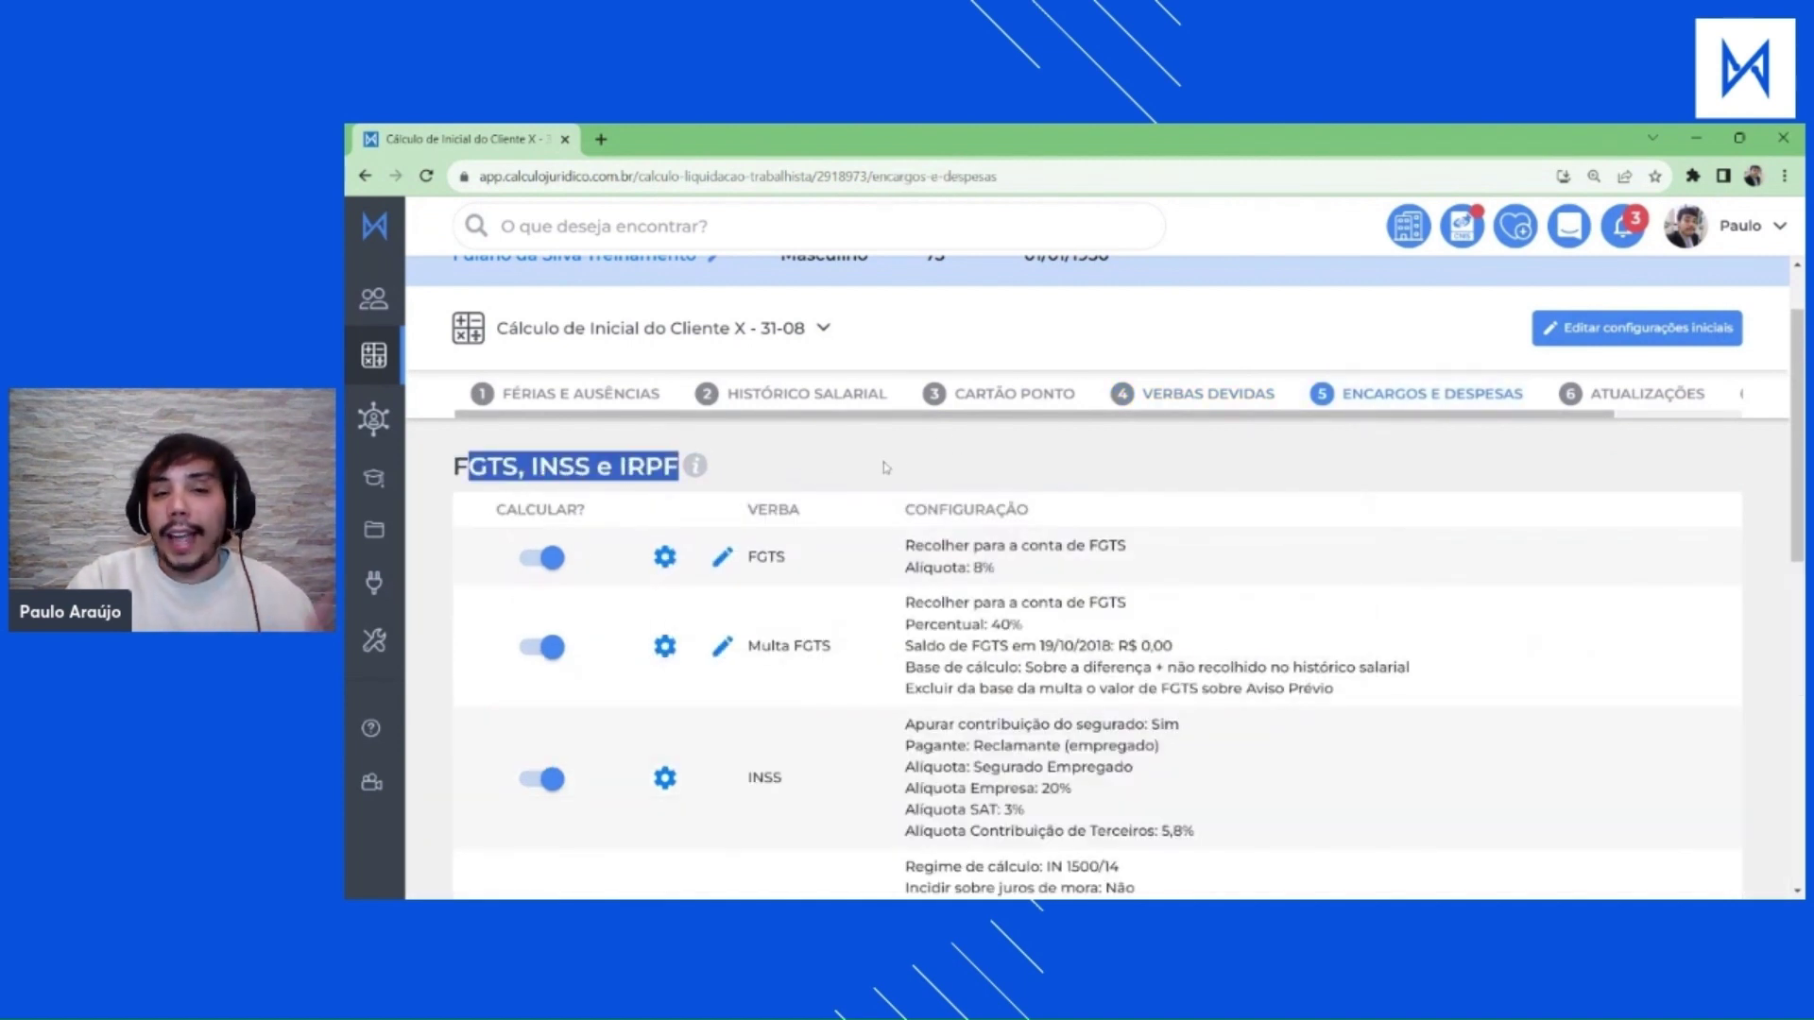
scroll(639, 558, down, 5)
drag(455, 619, 816, 619)
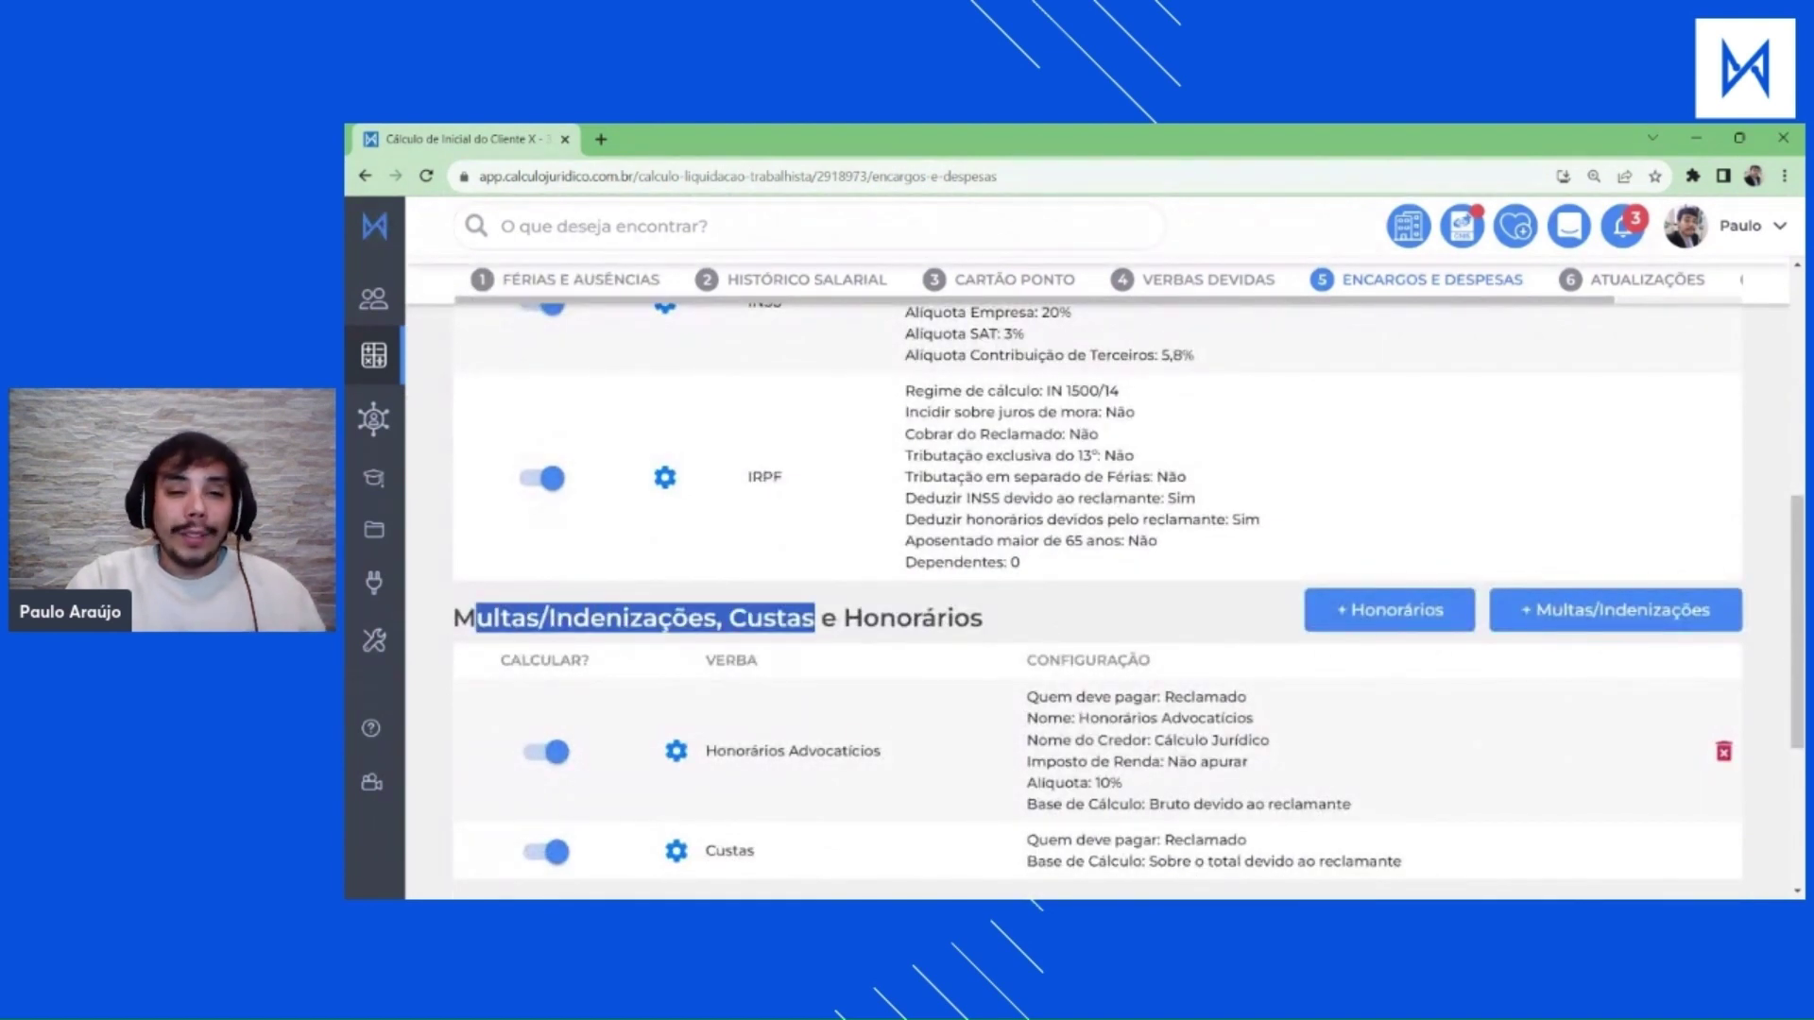
click(1023, 602)
drag(986, 619, 475, 618)
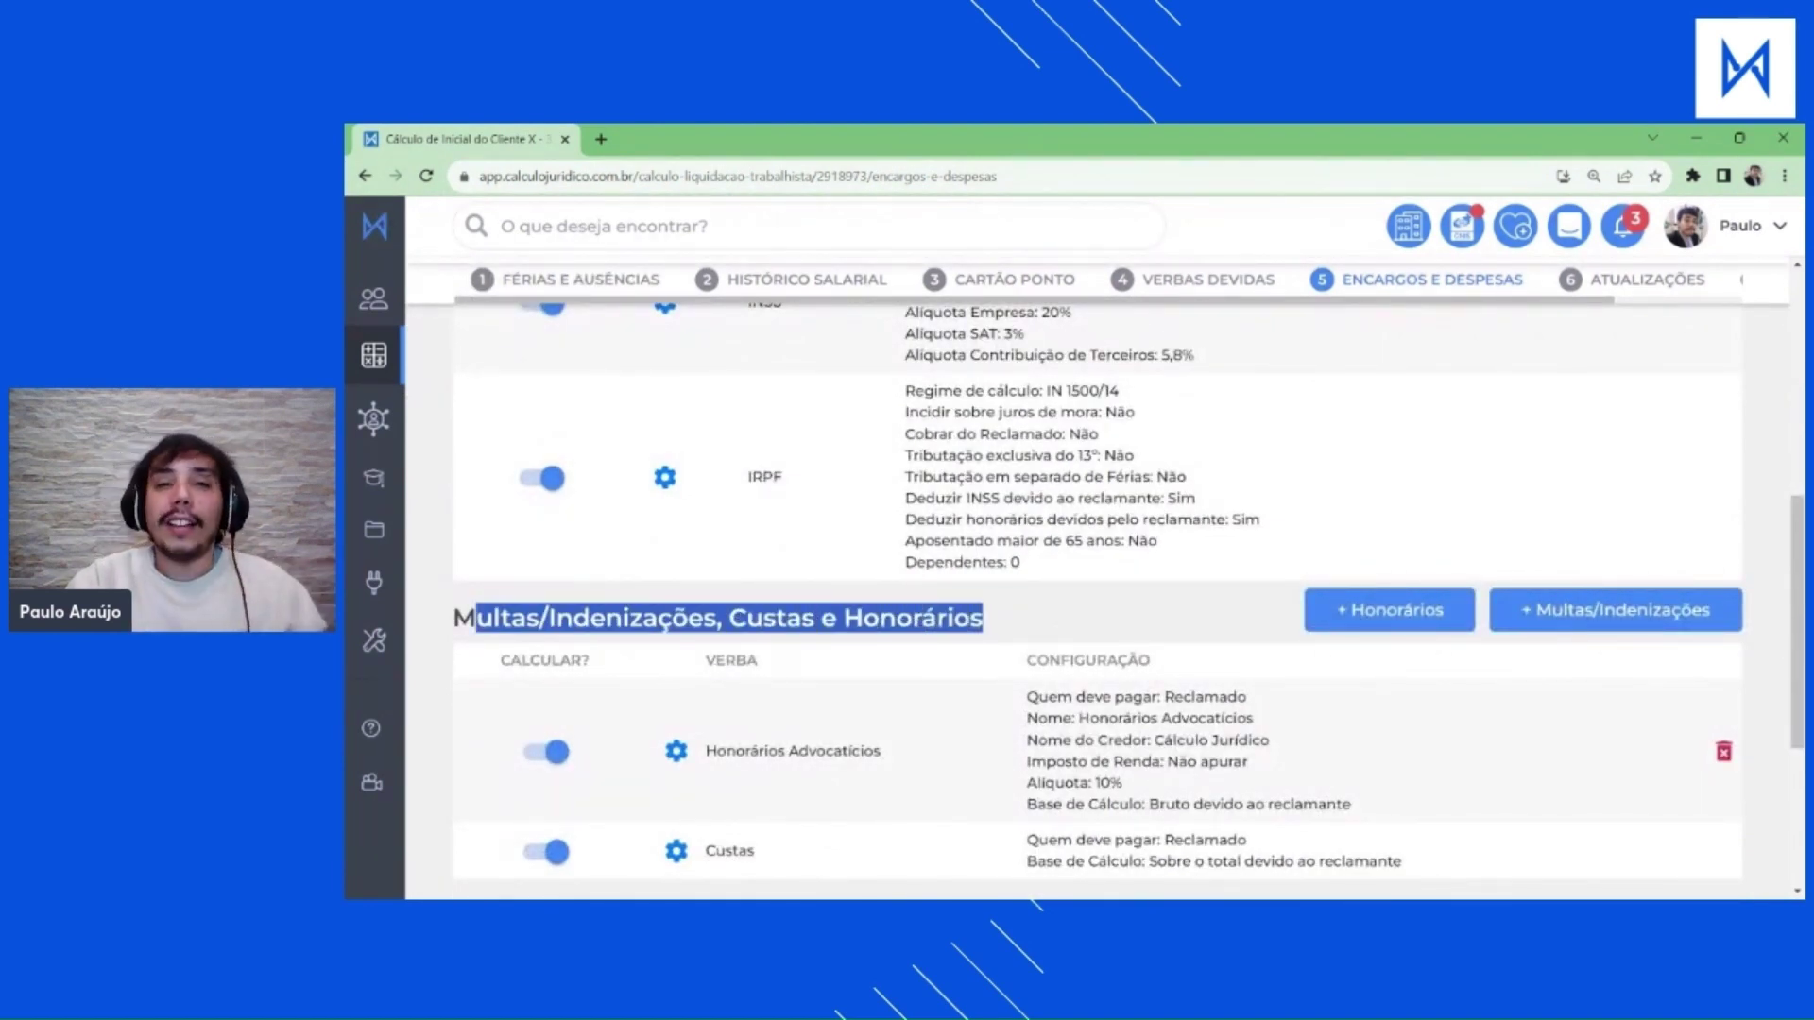
scroll(1096, 581, up, 1)
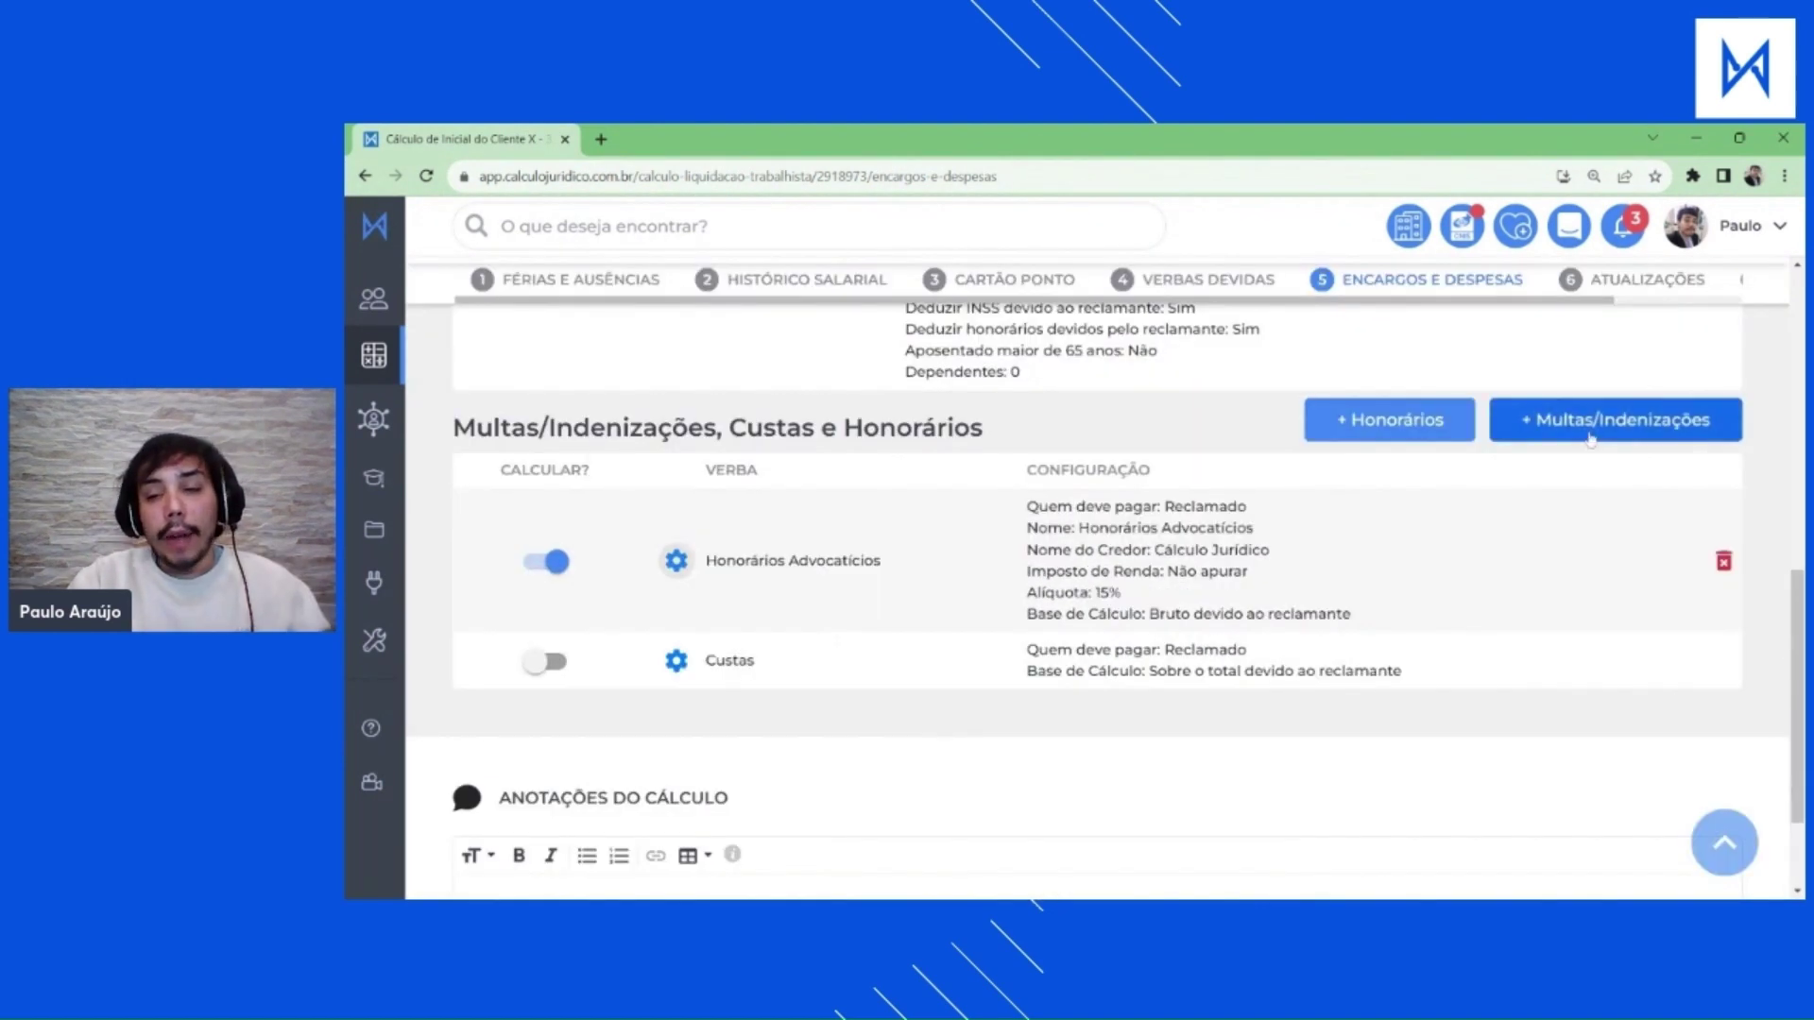
Add a new multa/indenização named Dano Moral with Reclamante e Reclamado as Credor/Devedor.
click(1594, 425)
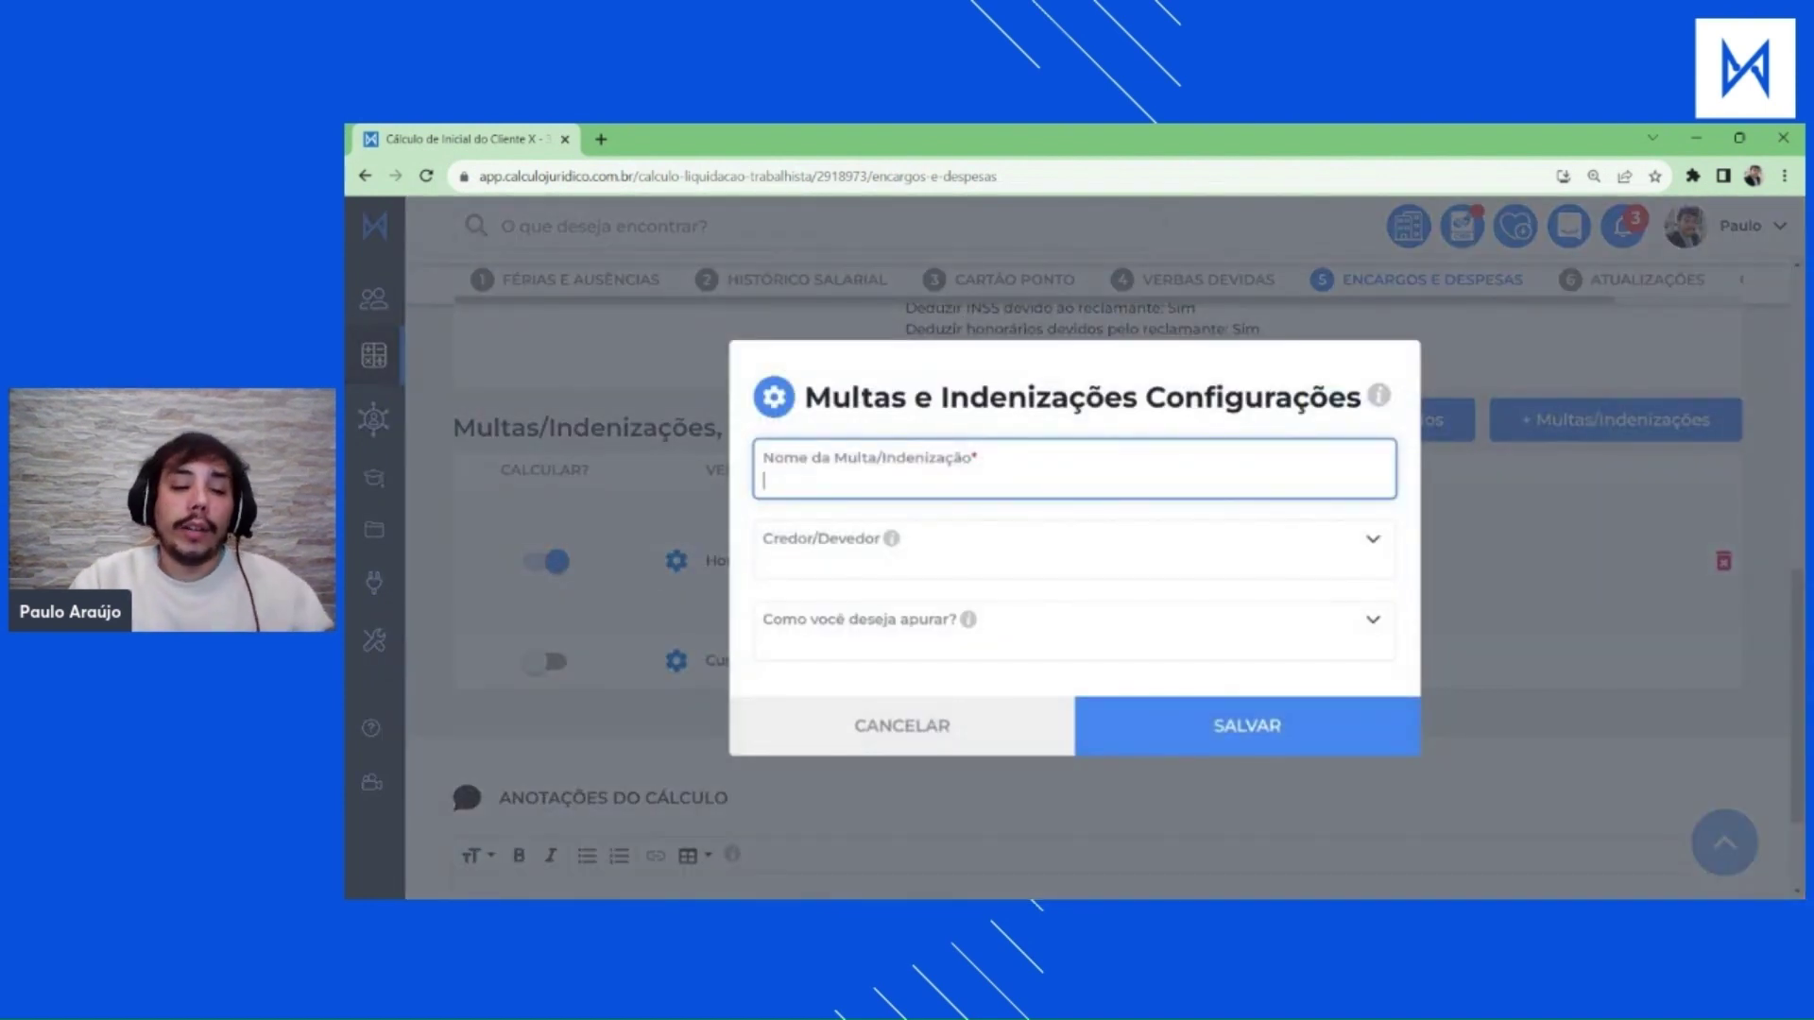
text(Dano Moral)
key(Tab)
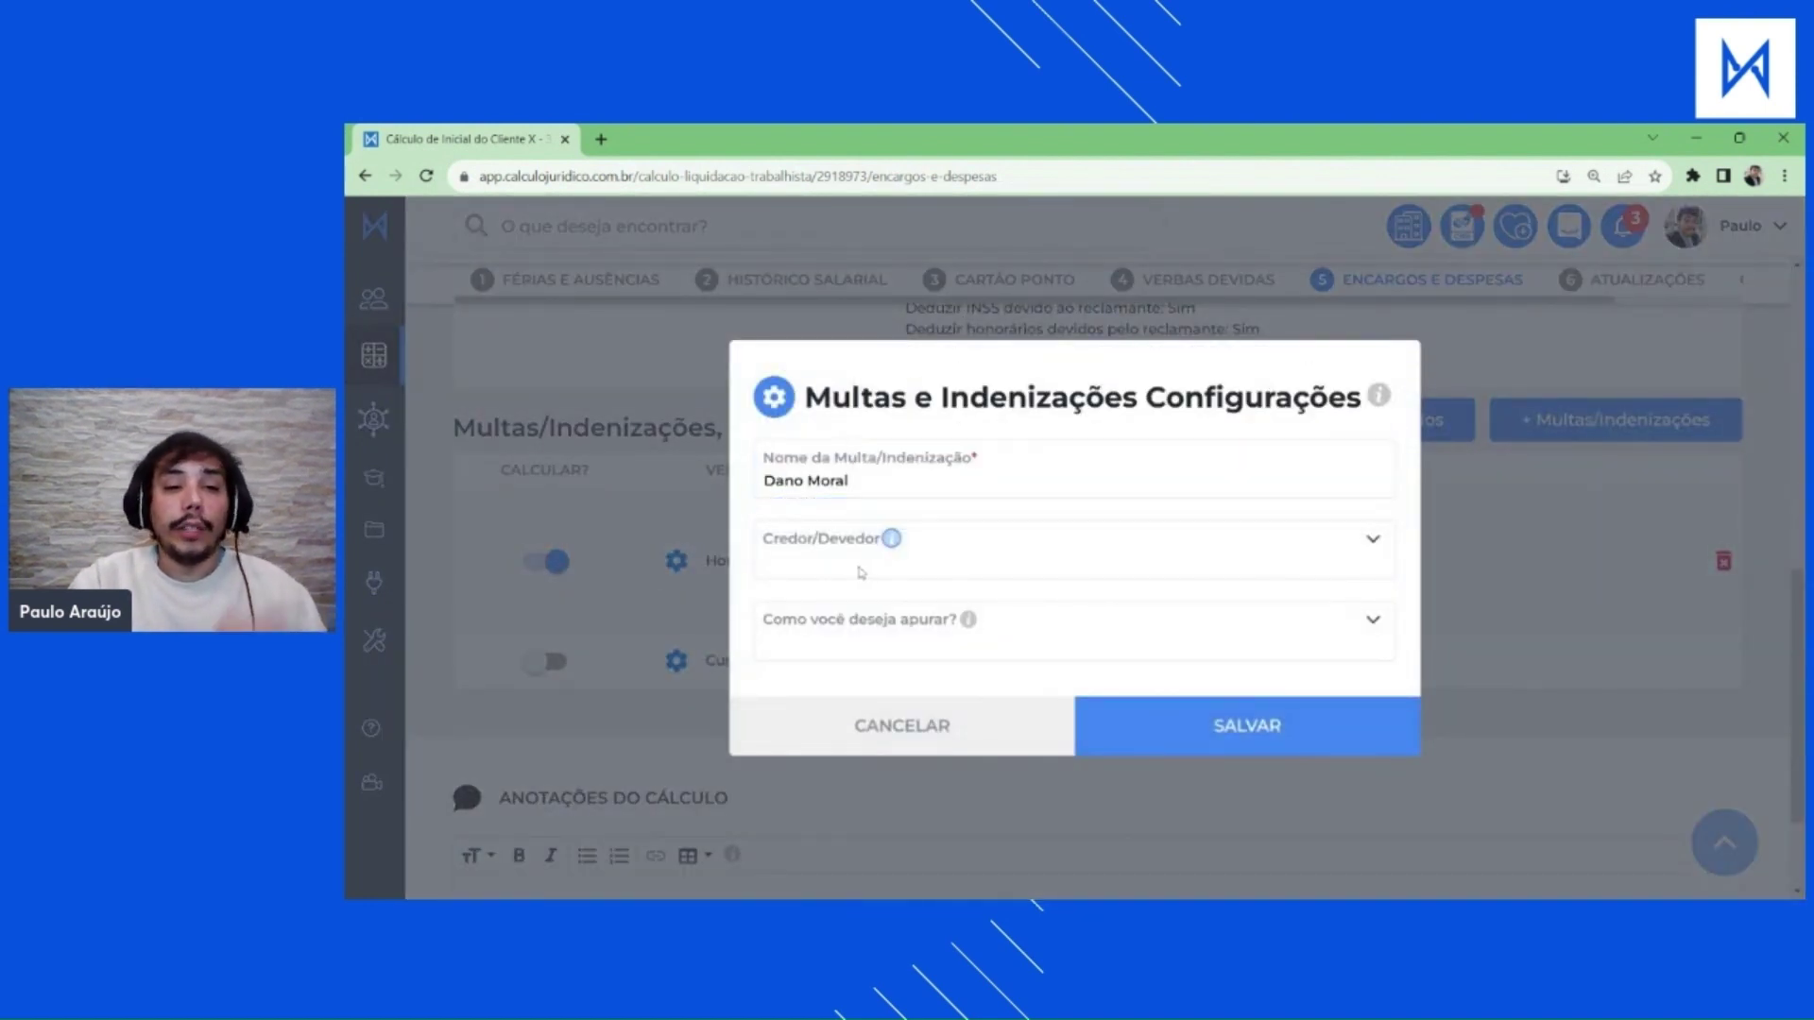
key(Down)
click(869, 595)
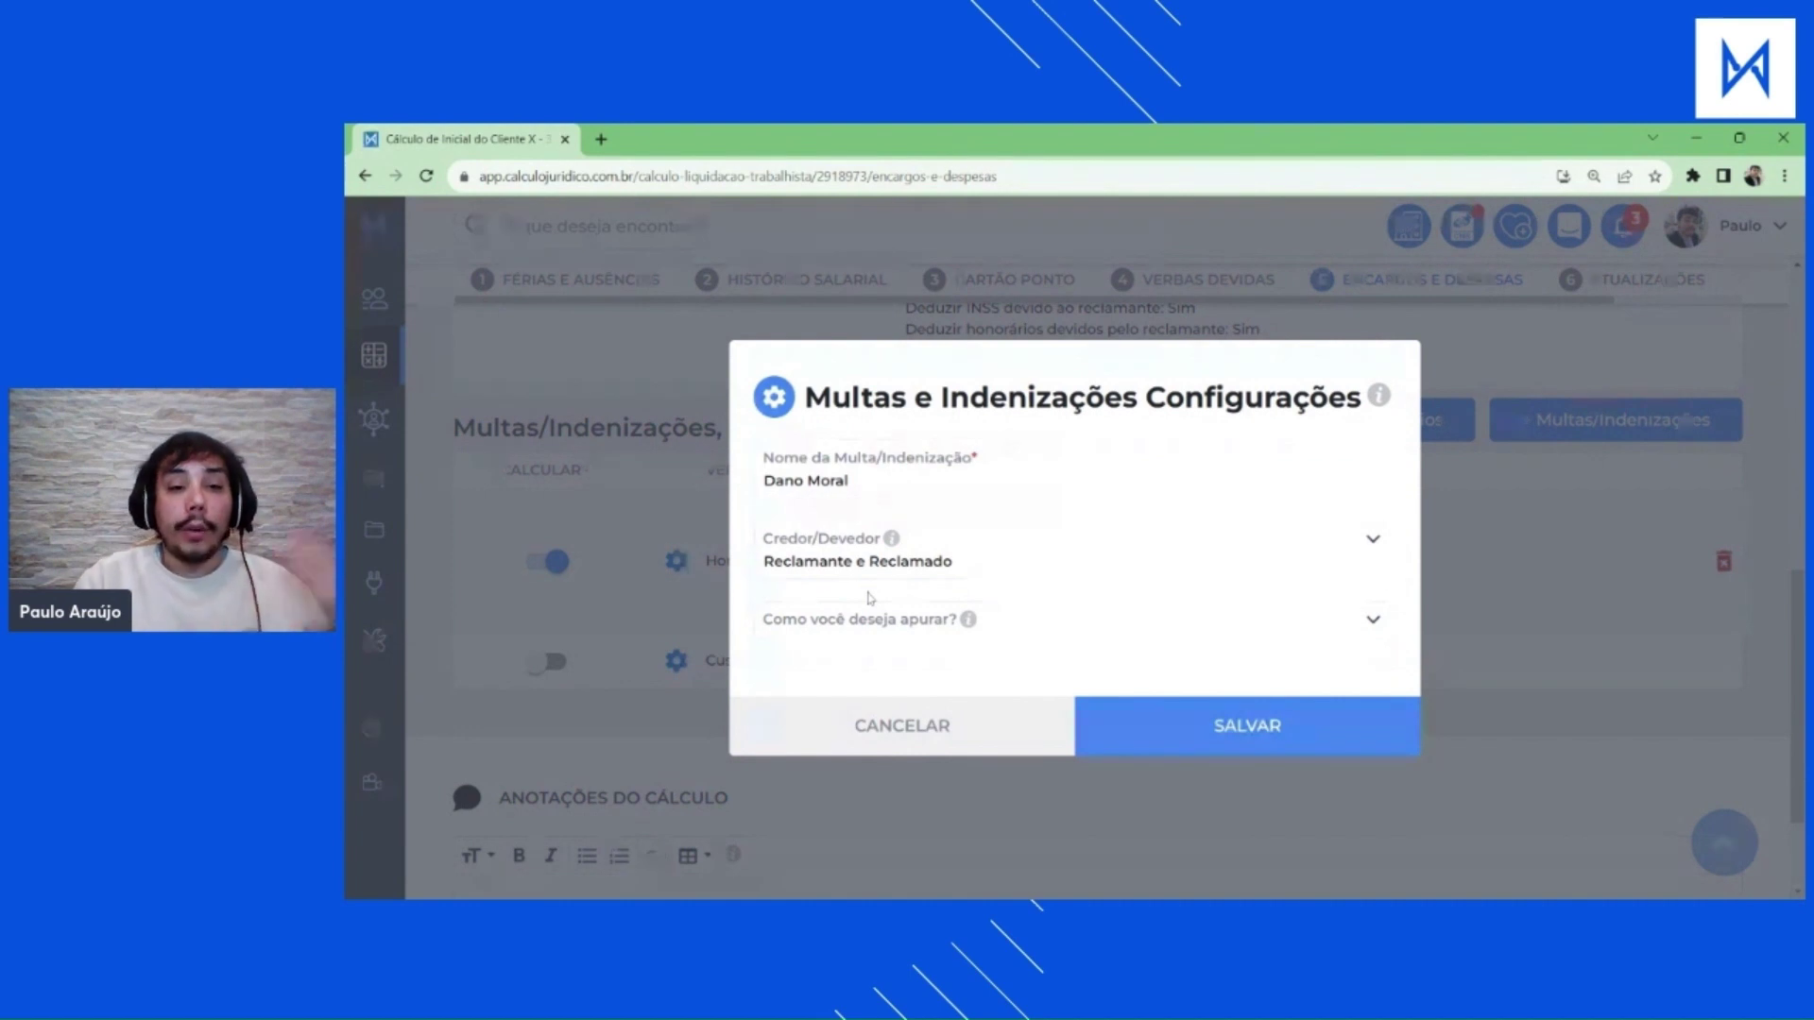
Set the Dano Moral amount to be determined by Informar, with a value of R$ 30.000,00.
click(810, 651)
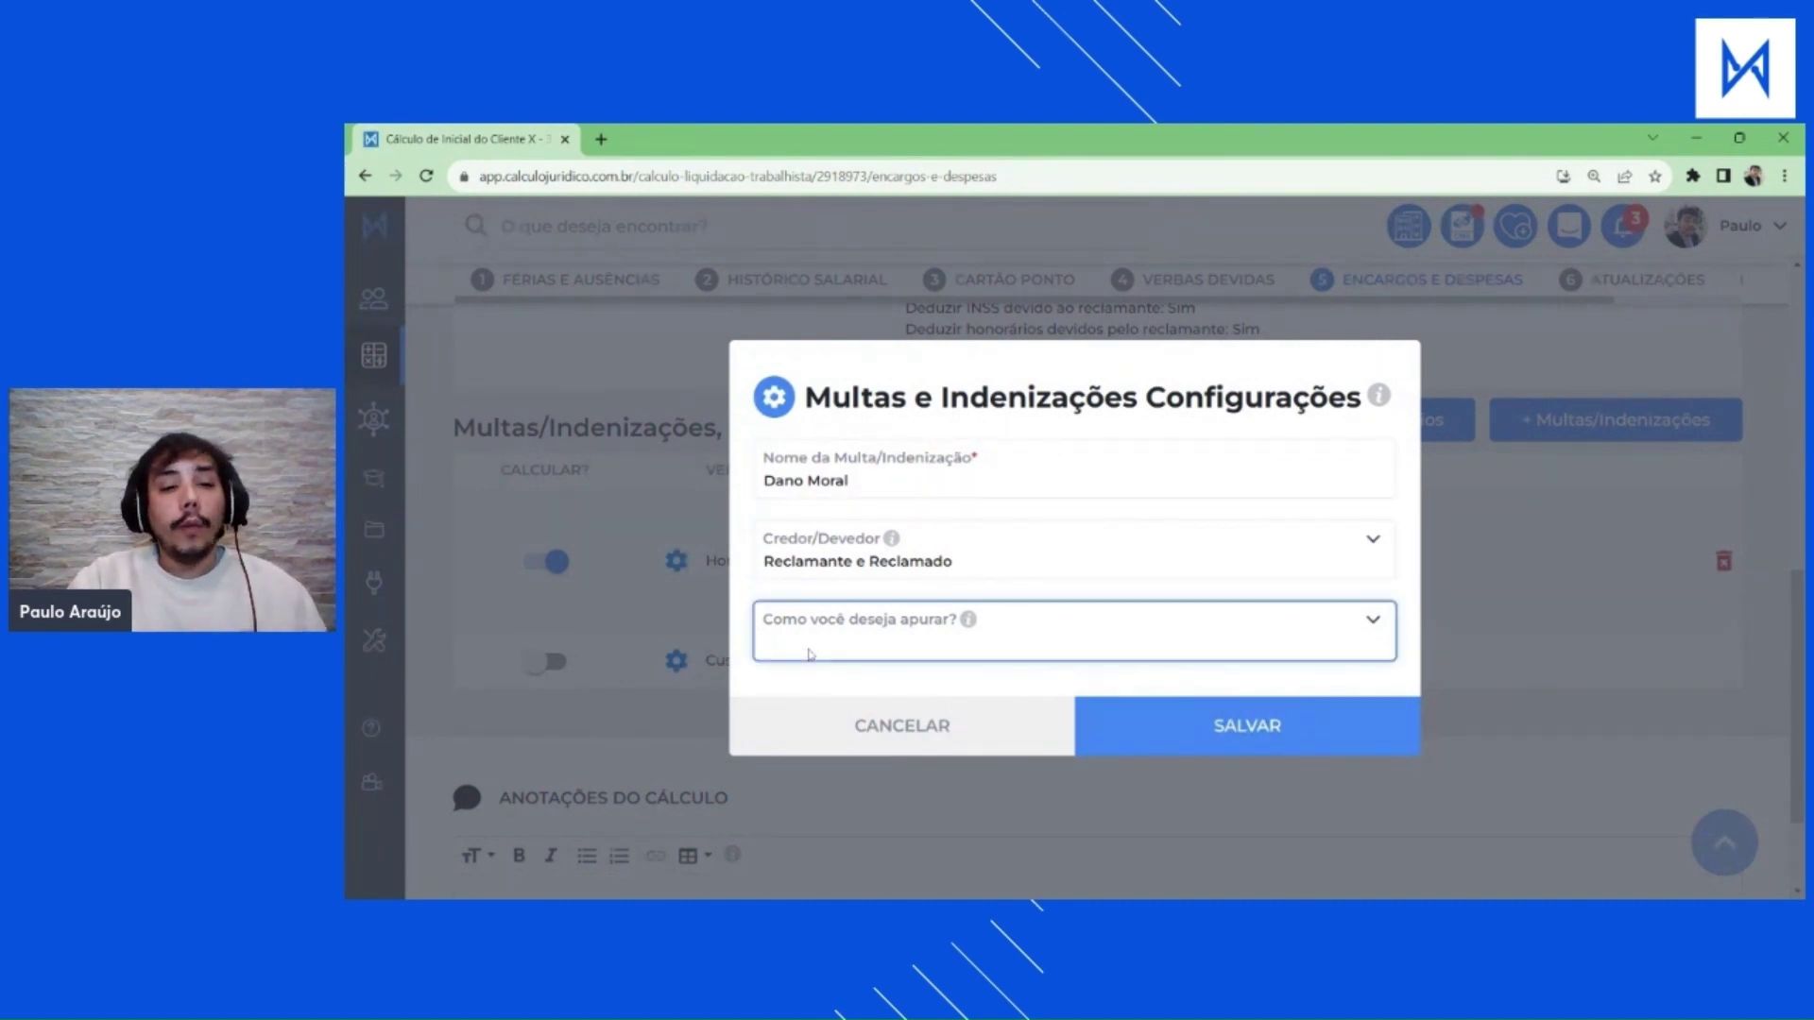
key(Down)
click(878, 573)
click(882, 549)
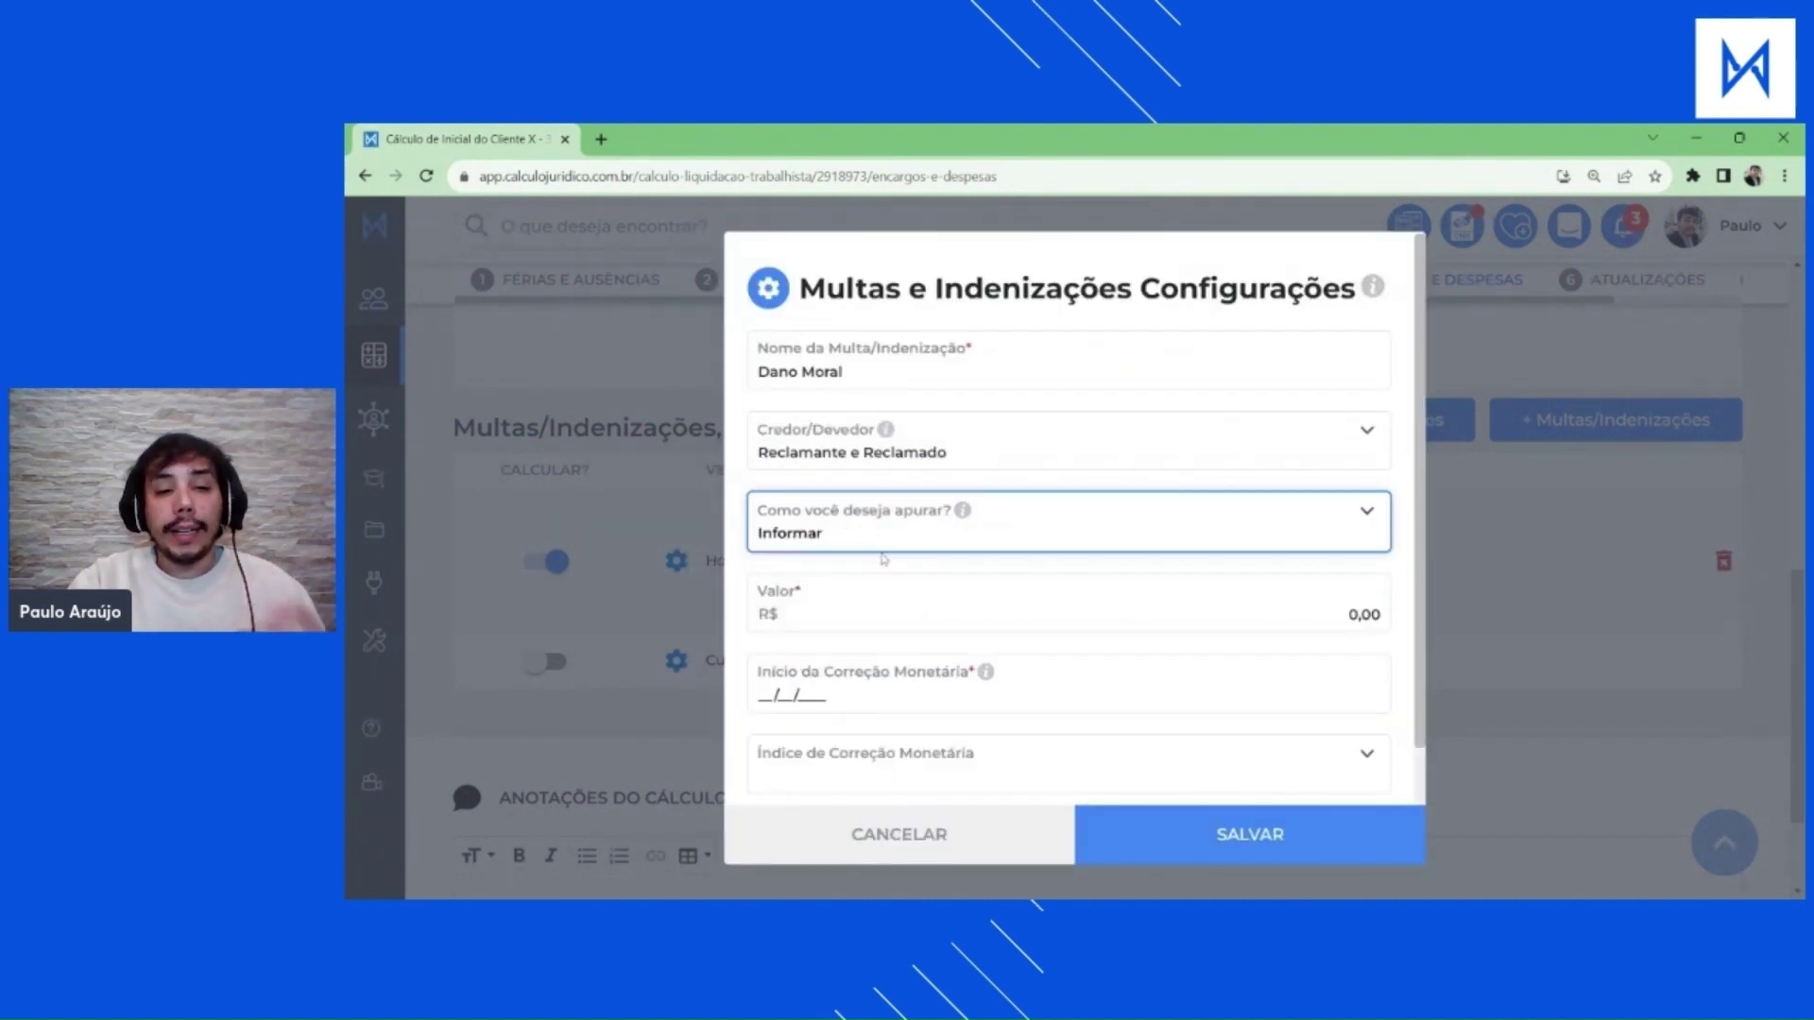
click(873, 573)
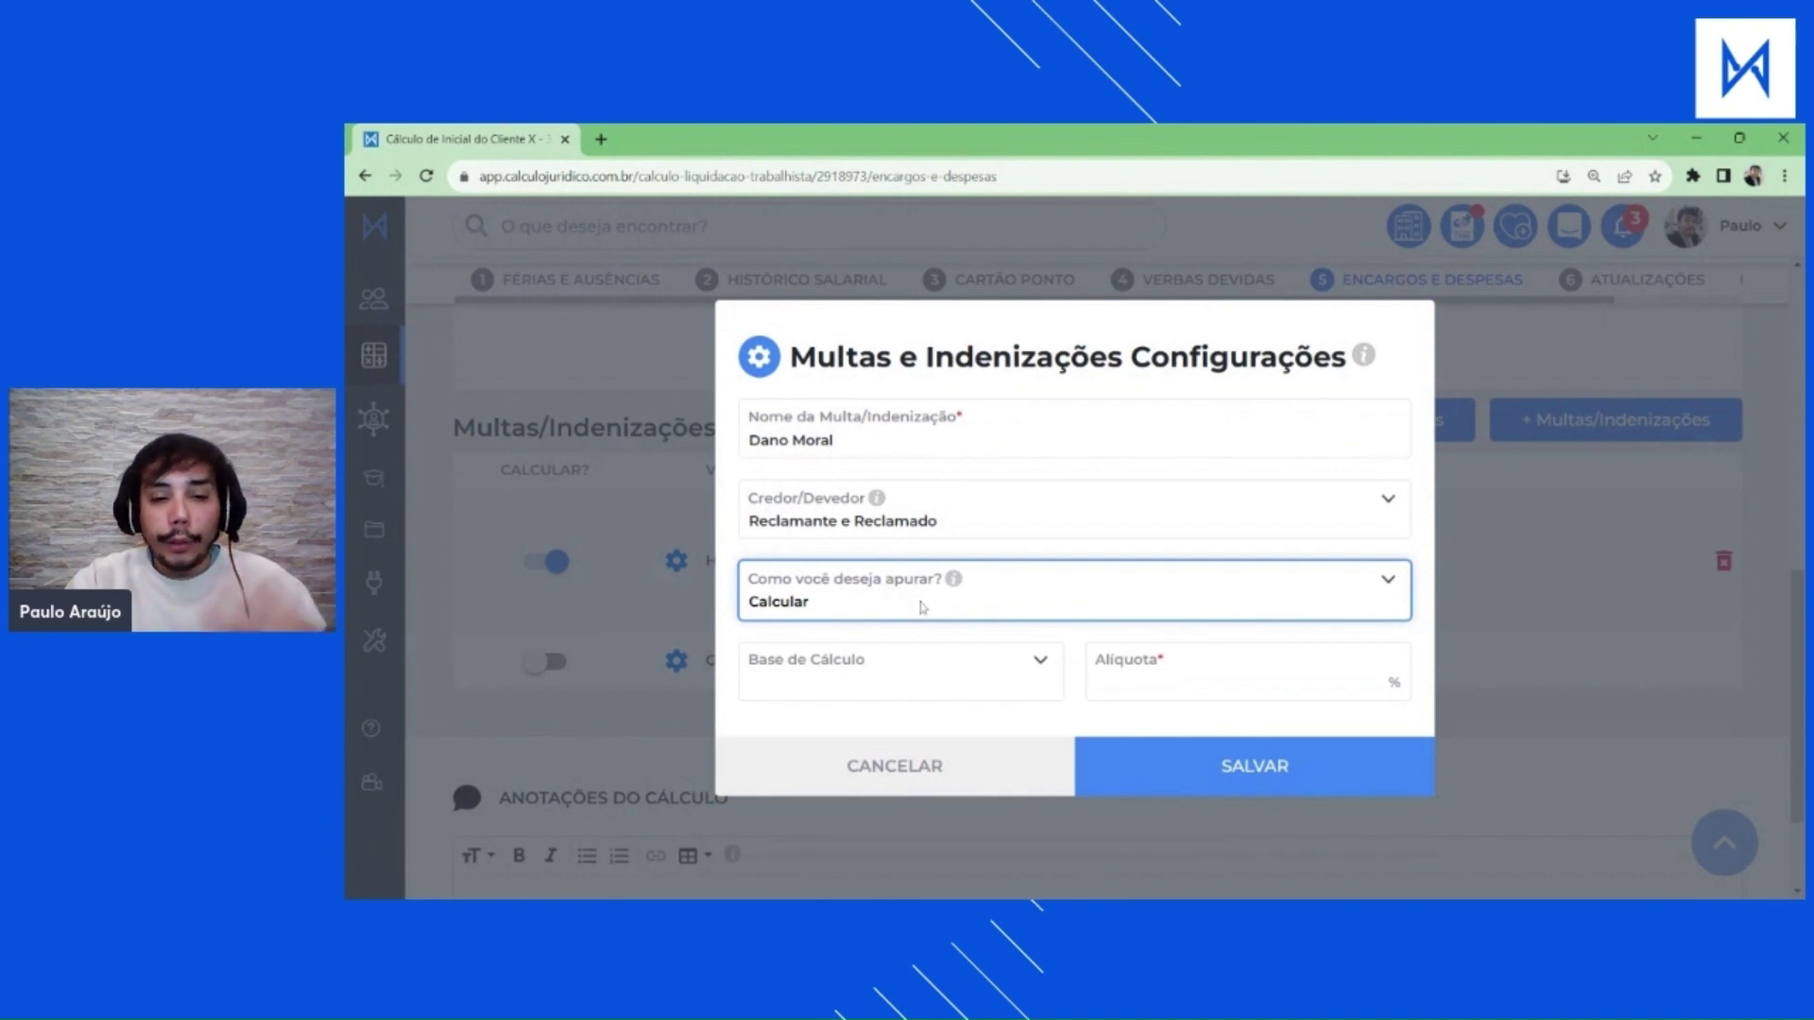
key(Up)
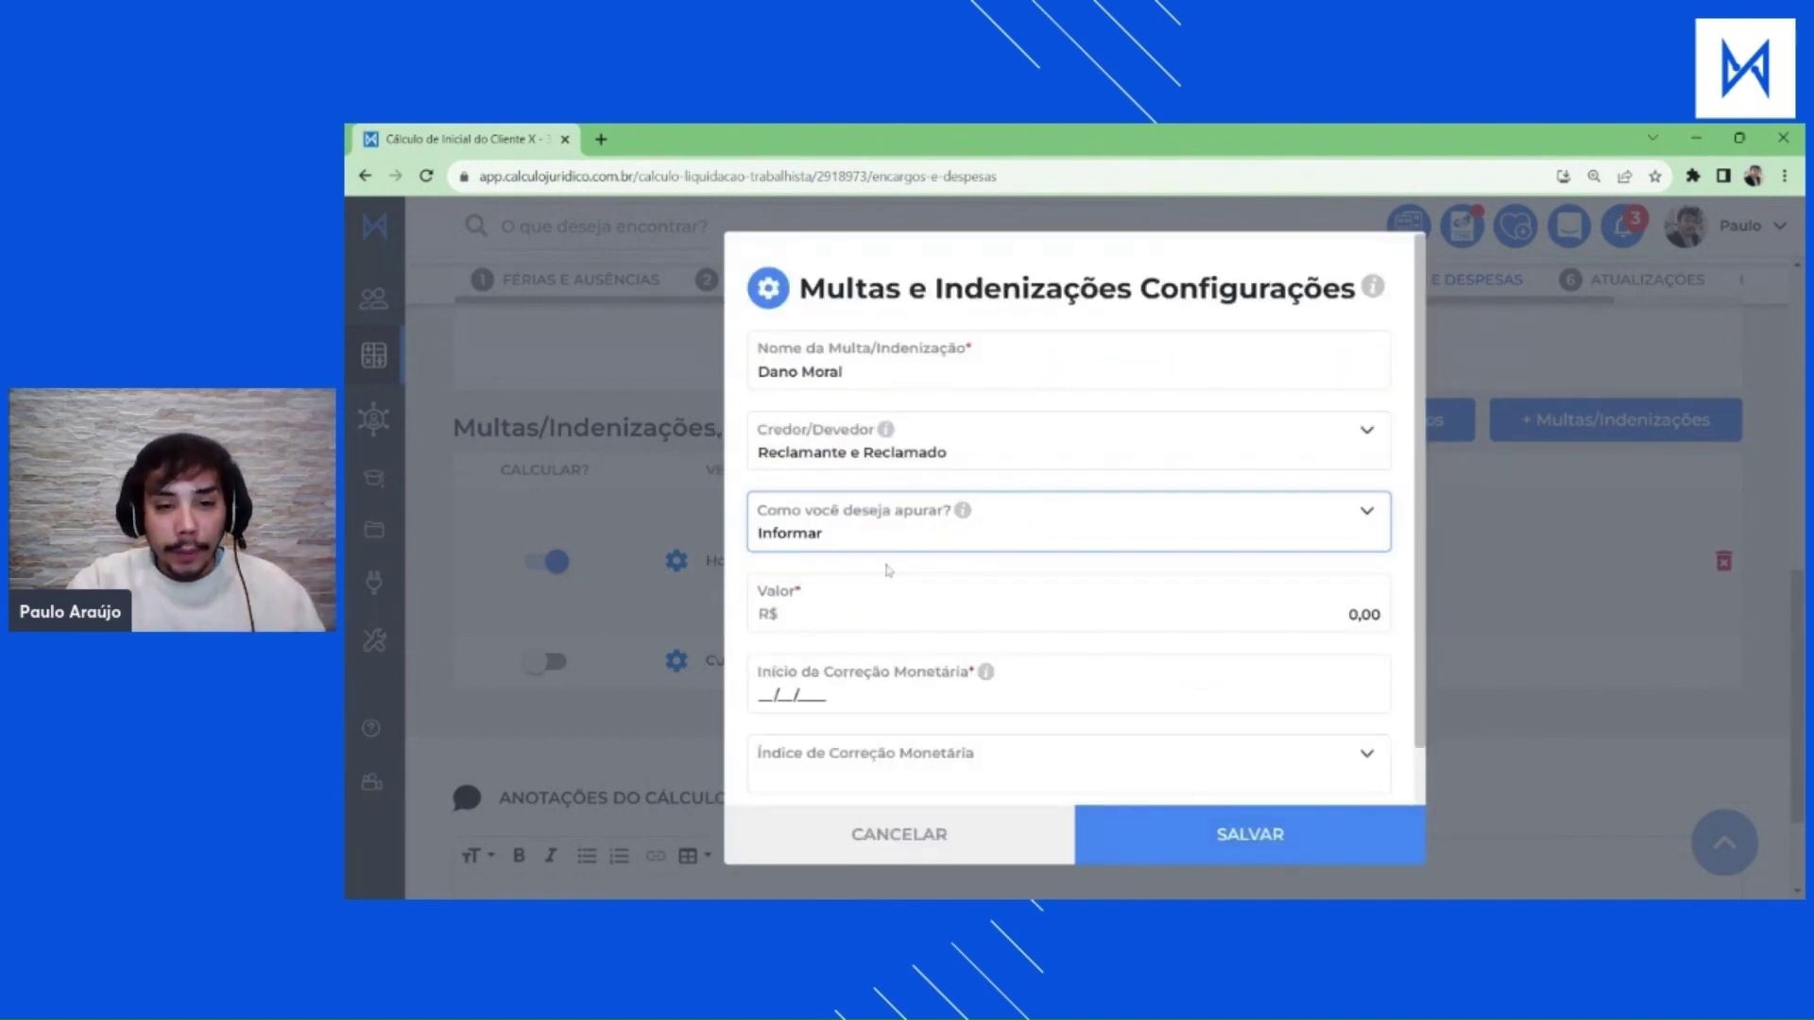
key(Tab)
text(30000)
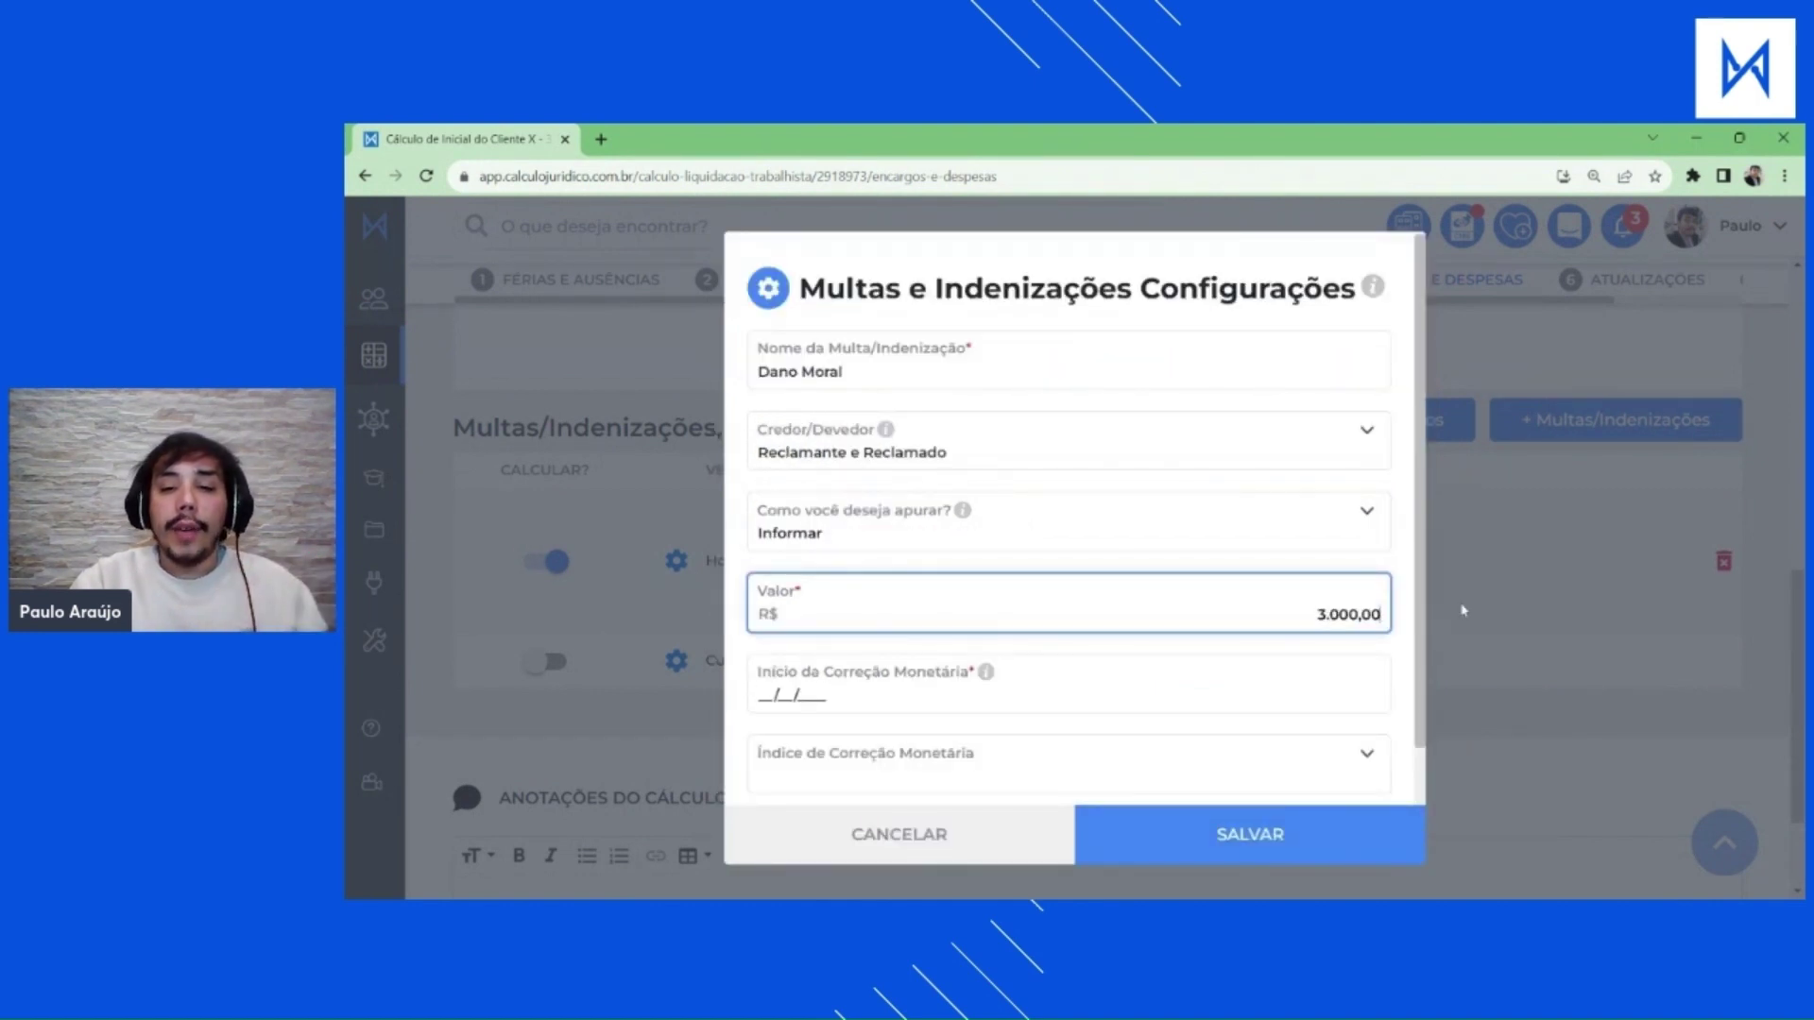
Set the Dano Moral monetary correction to start on 02/05/2019 with Nenhum as its index, and save.
key(Tab)
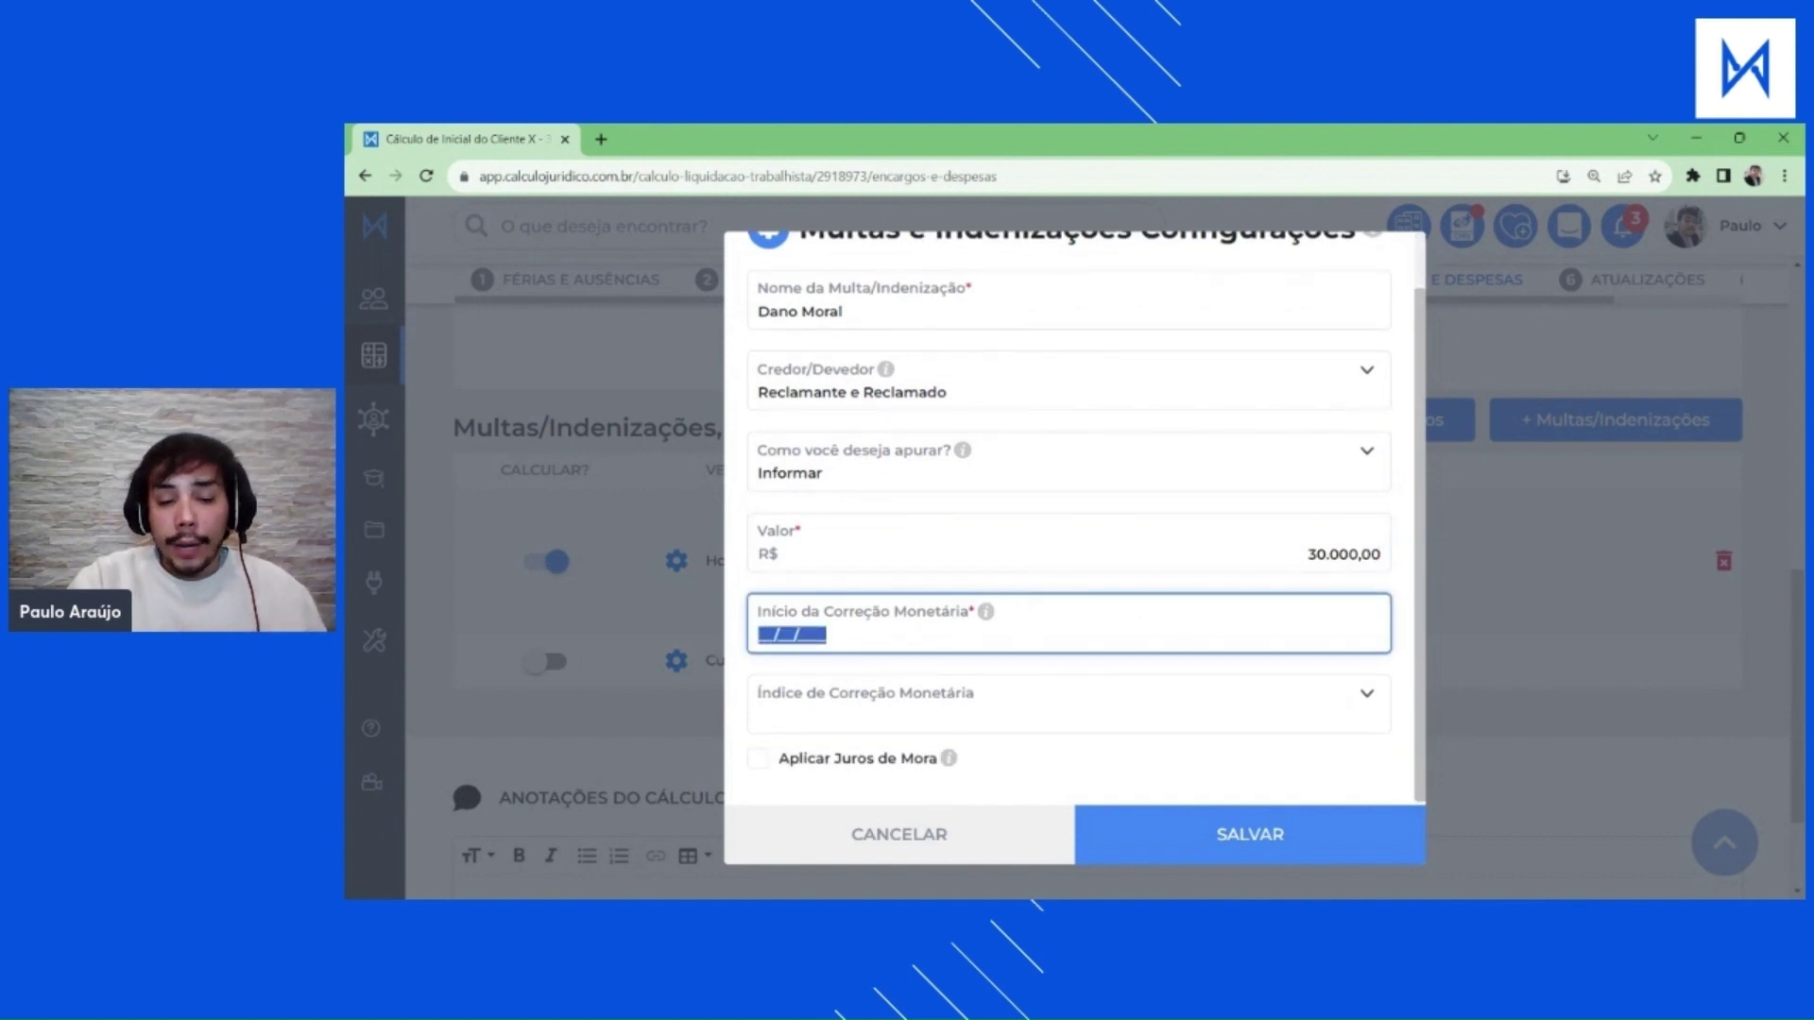
text(02/05/2019)
key(Tab)
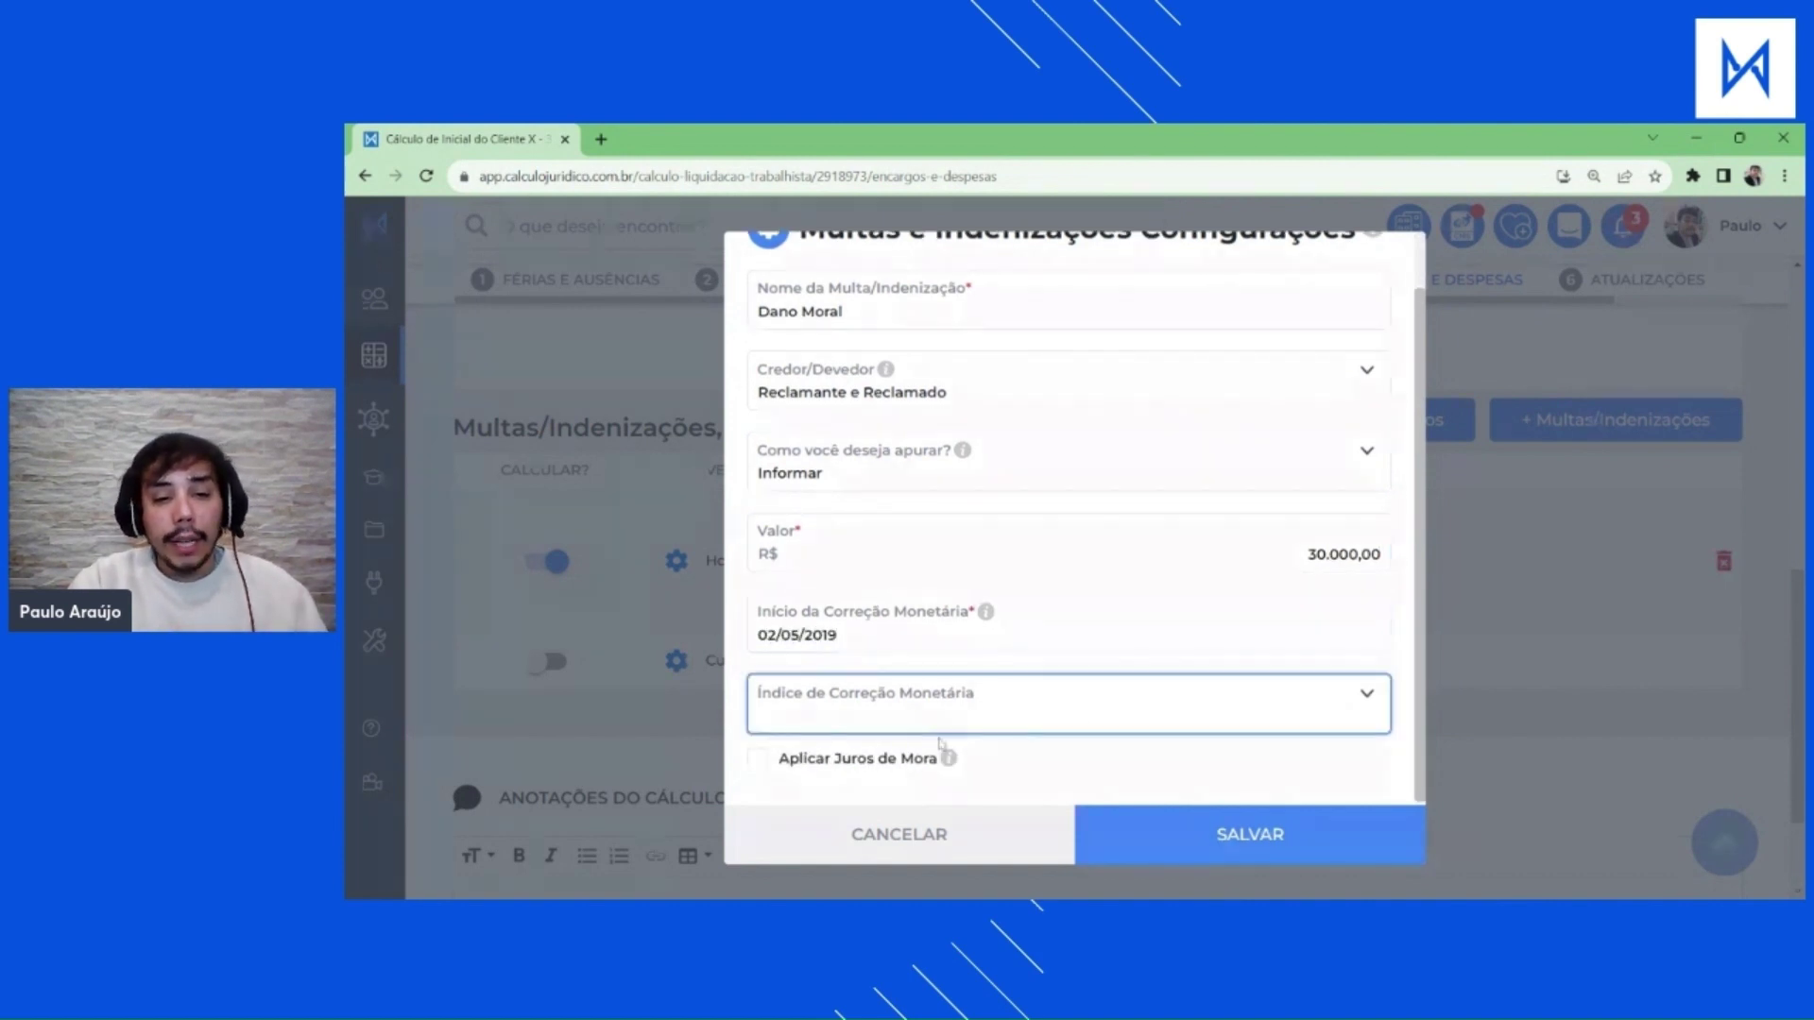
key(Down)
click(909, 661)
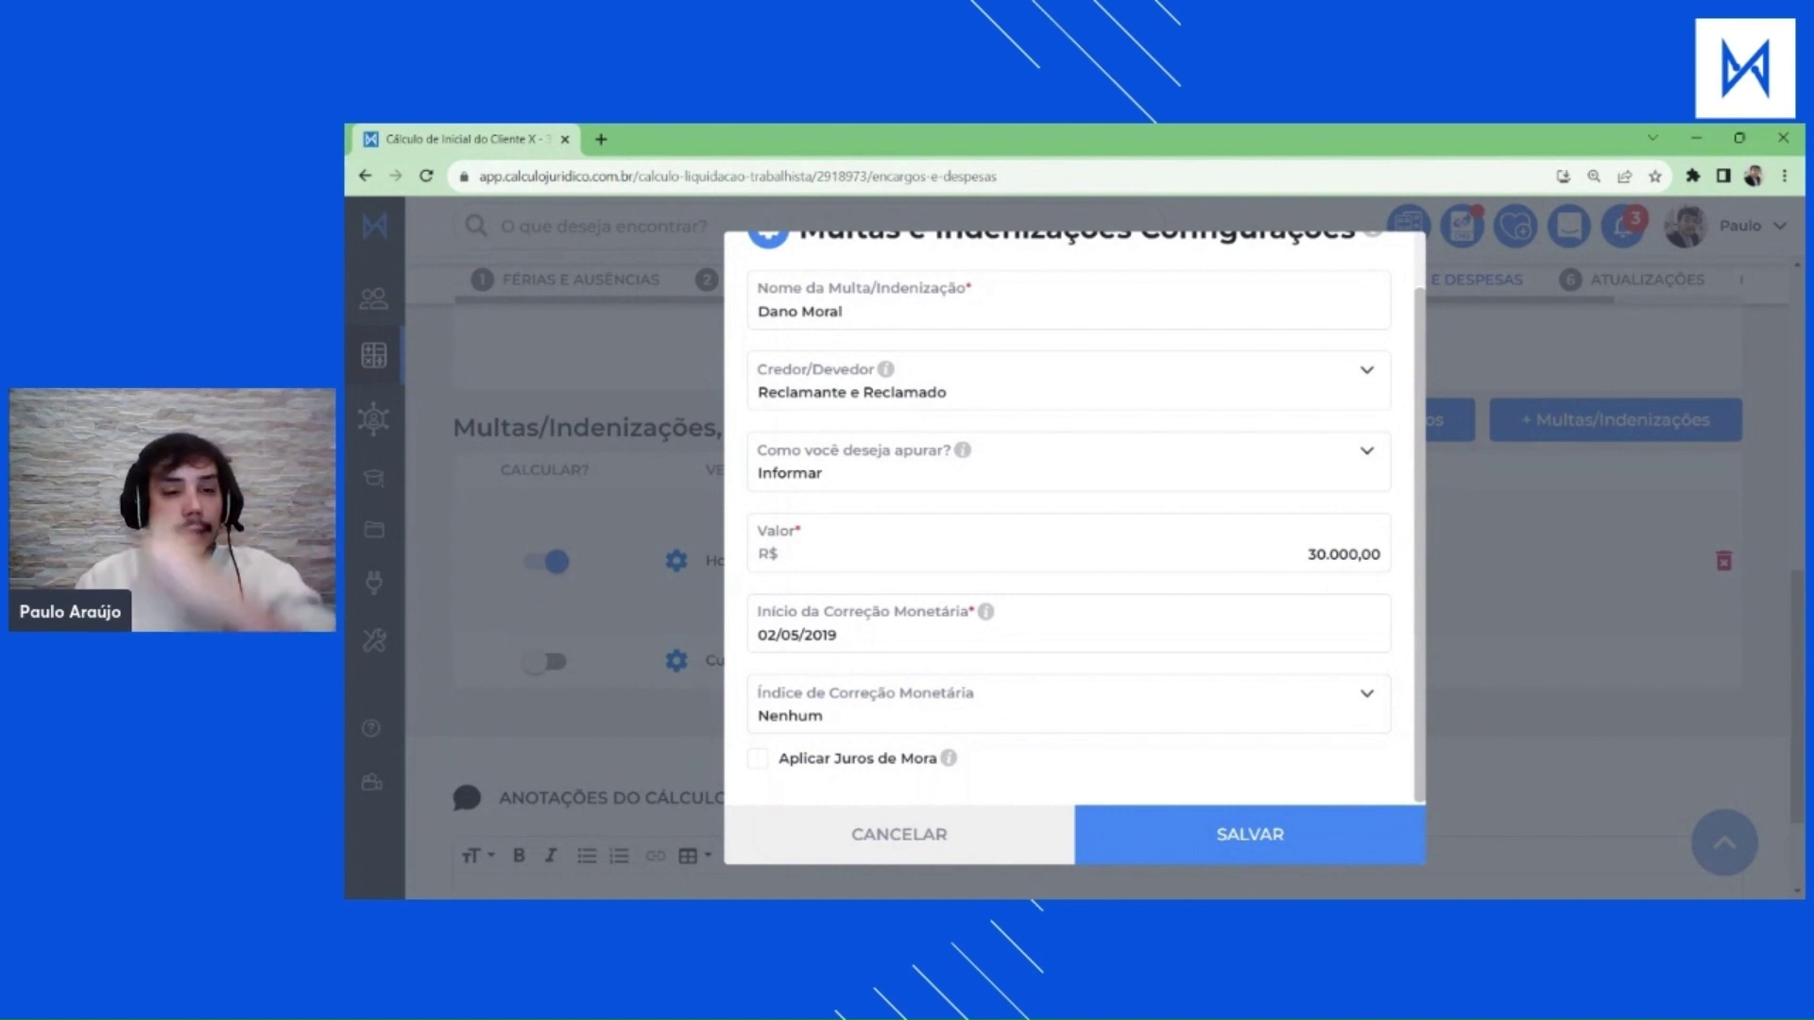
click(892, 597)
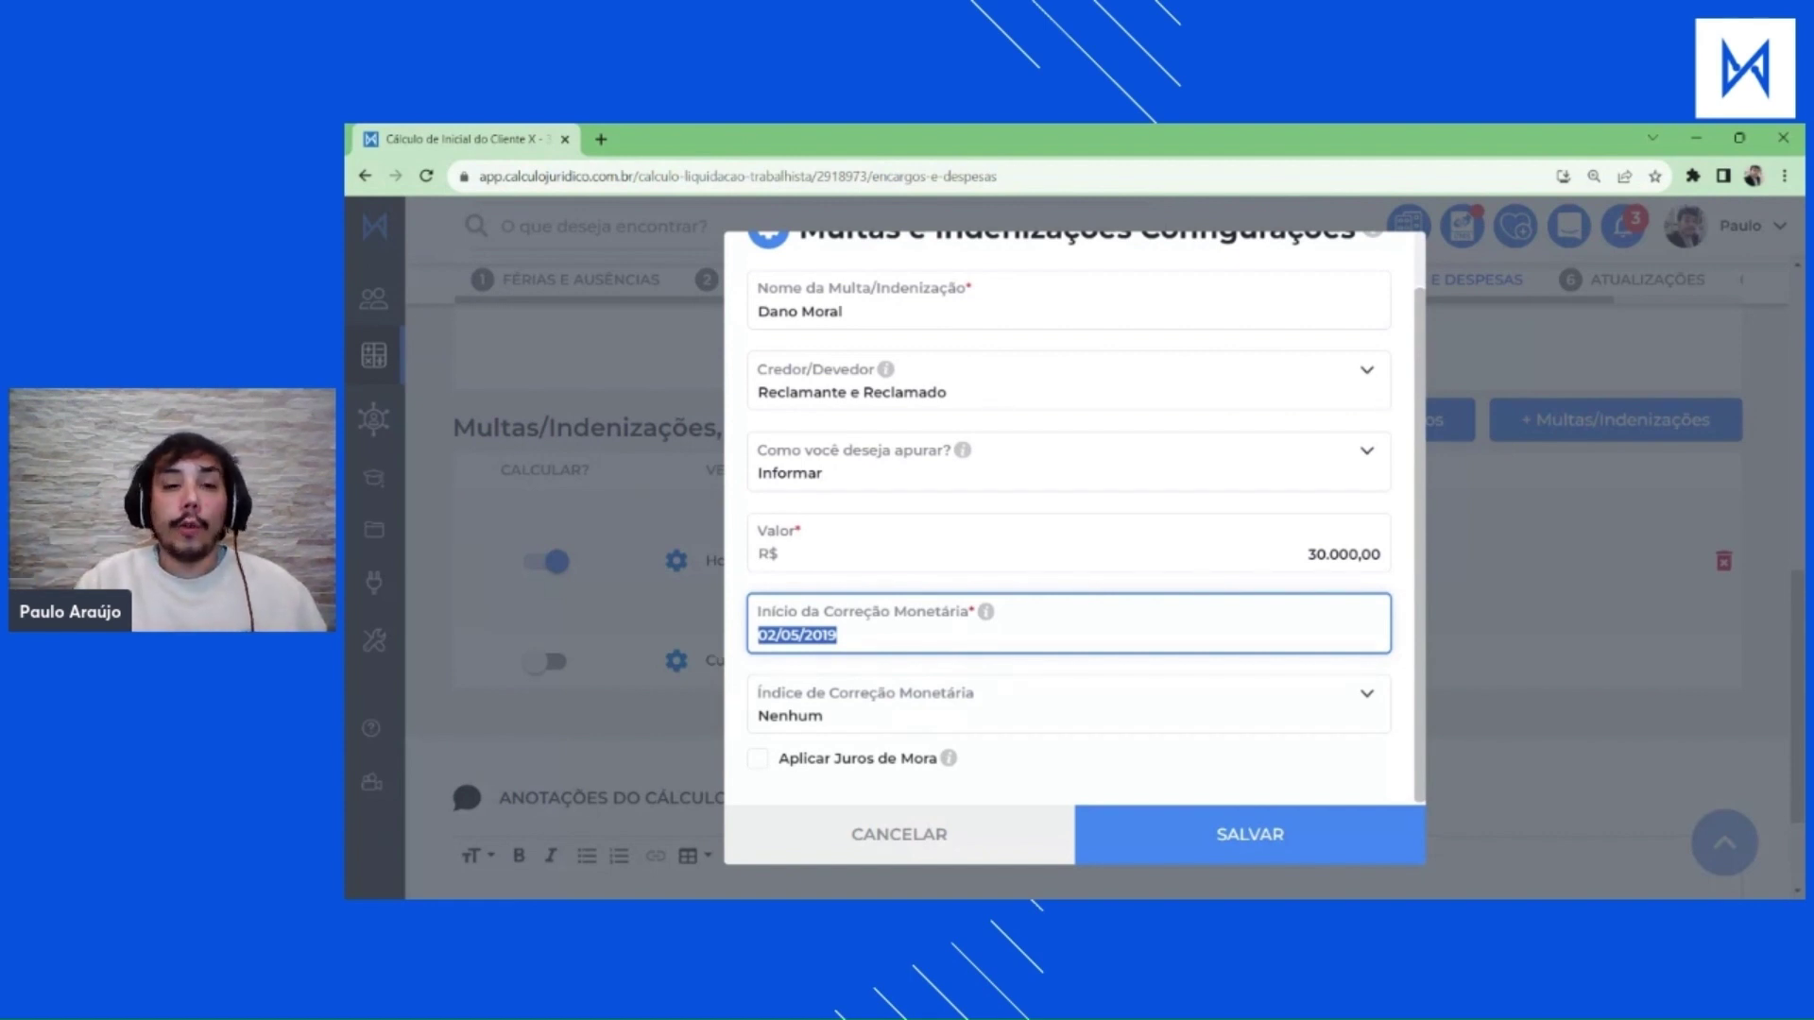
click(1269, 836)
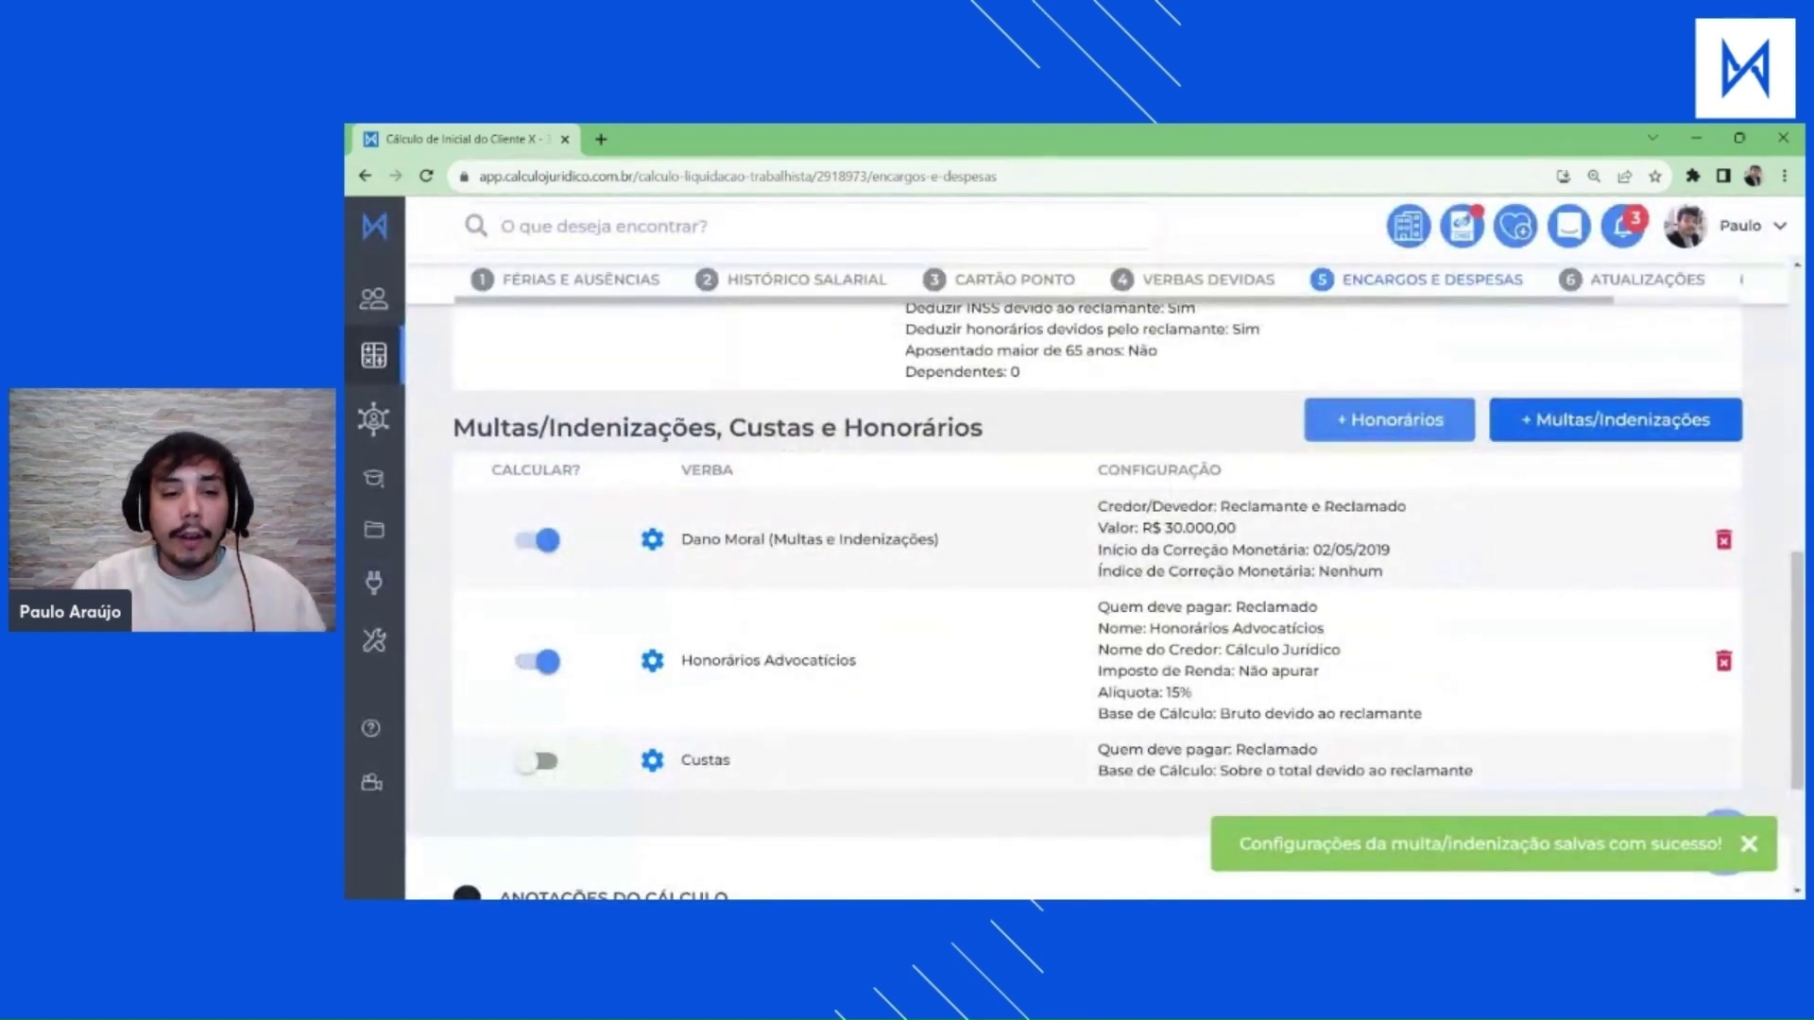
Open Histórico Salarial and review the Salário Base row, including how its FGTS and INSS were collected.
scroll(842, 369, up, 3)
click(843, 361)
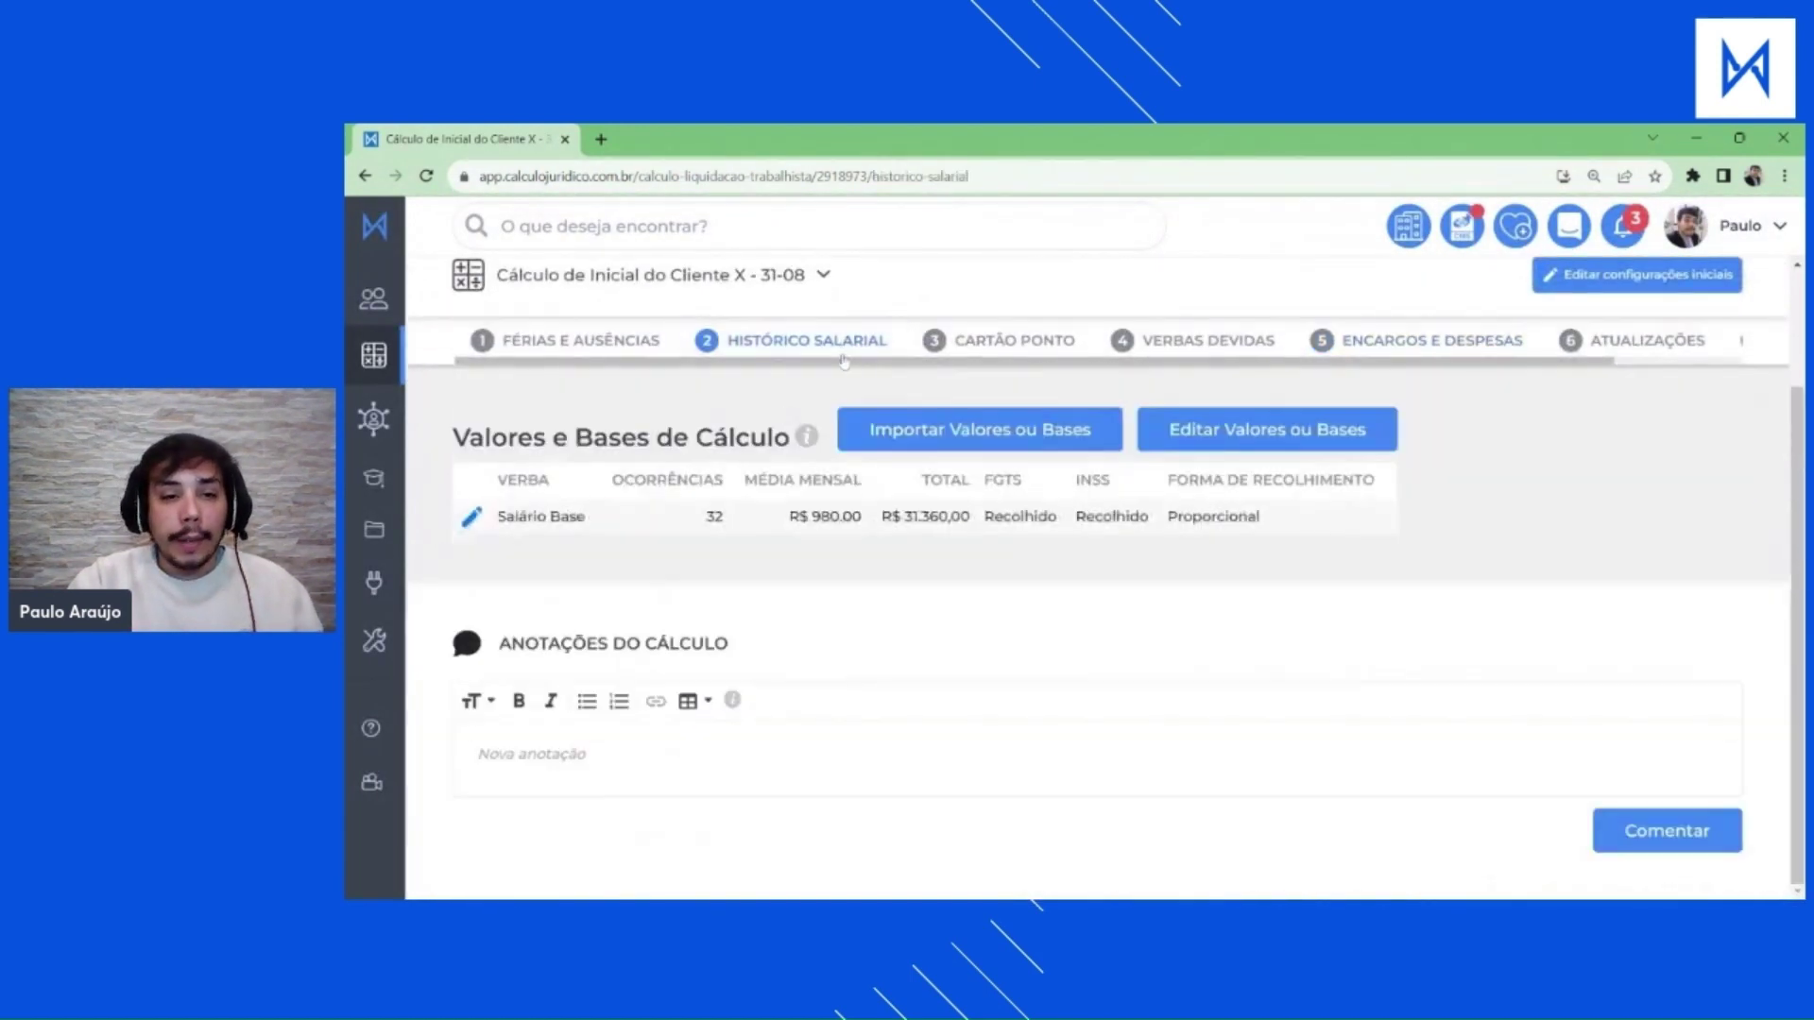
drag(516, 517, 1248, 517)
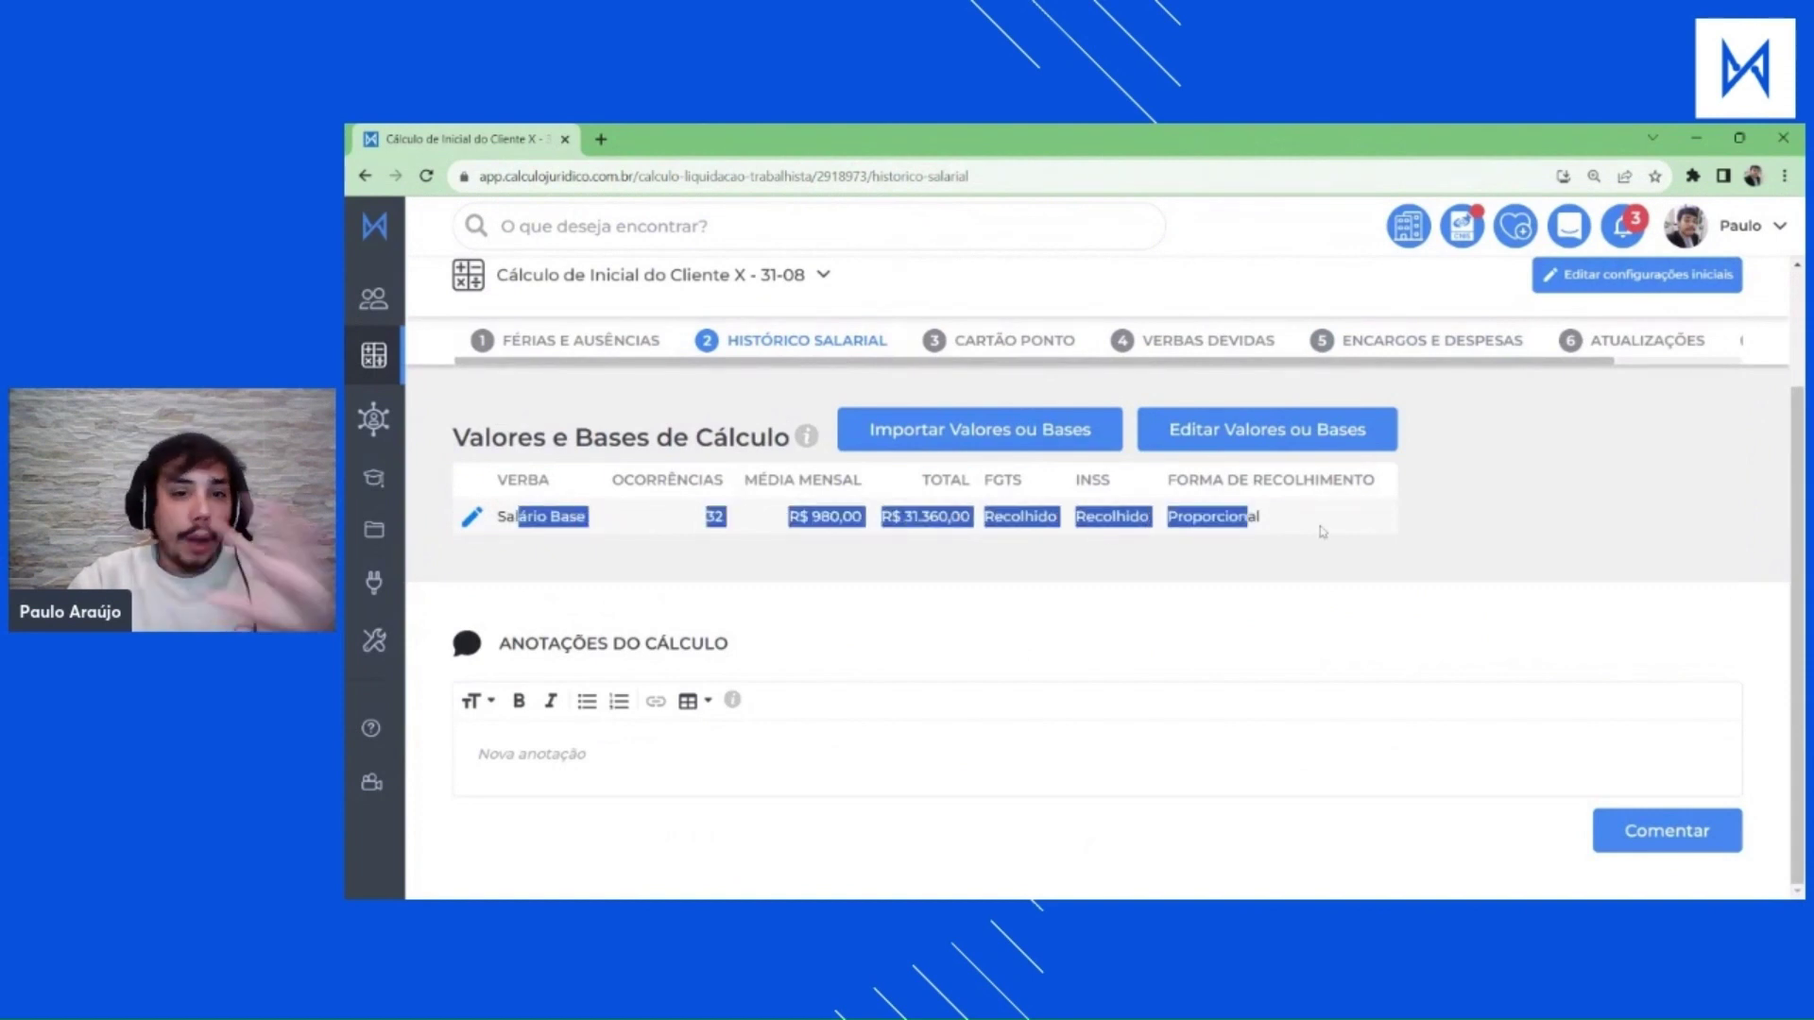
Return to Encargos e Despesas and review the charges along with the Dano Moral, Honorários Advocatícios and Custas settings.
click(1370, 345)
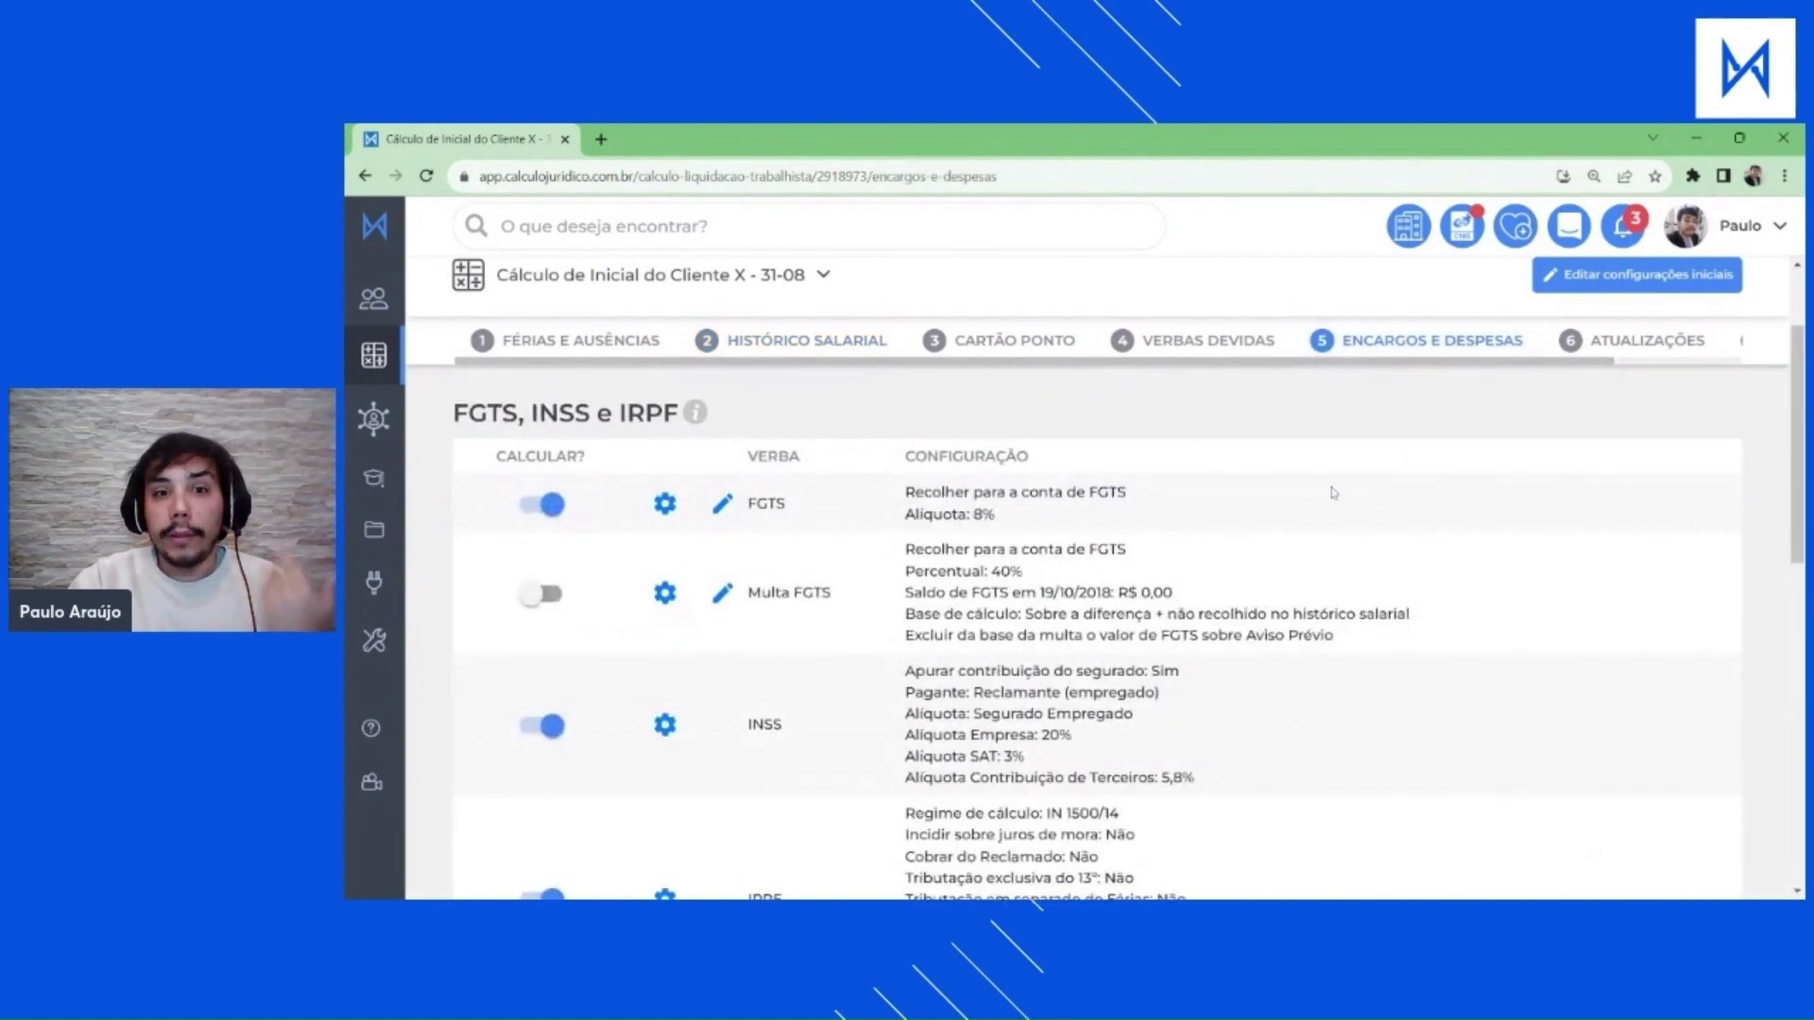
scroll(1335, 493, down, 2)
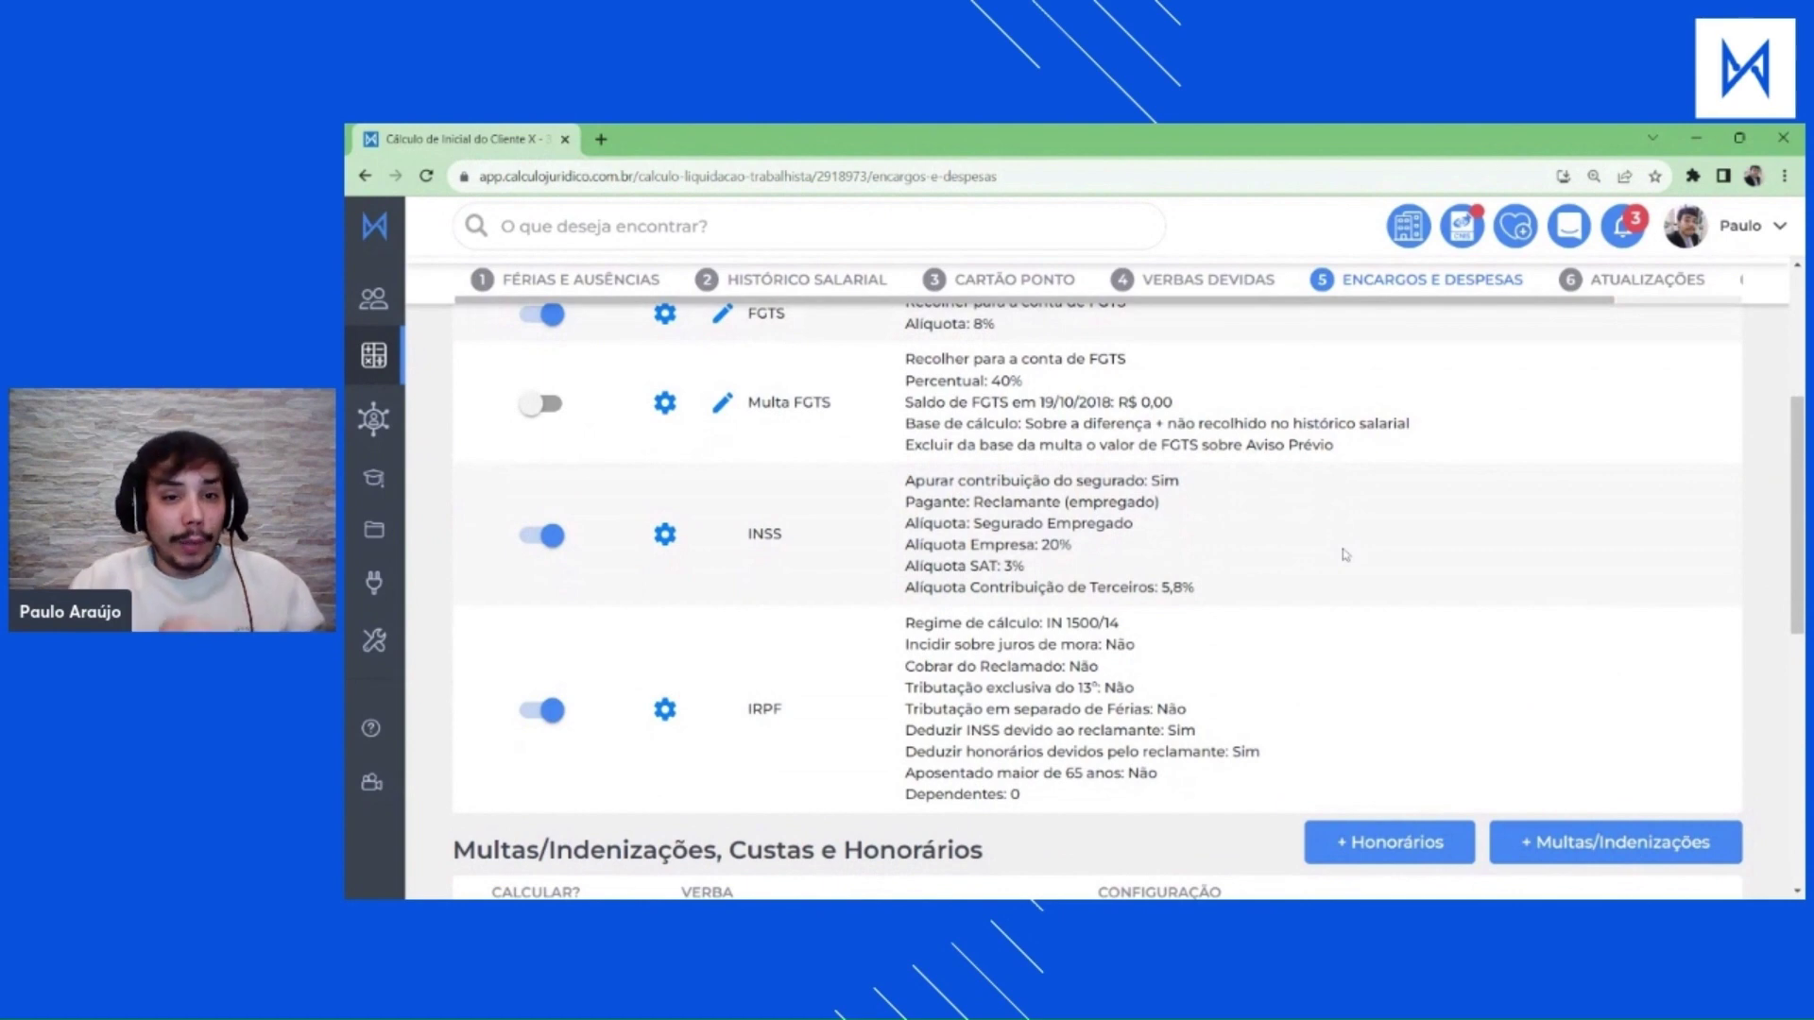
scroll(1096, 567, down, 5)
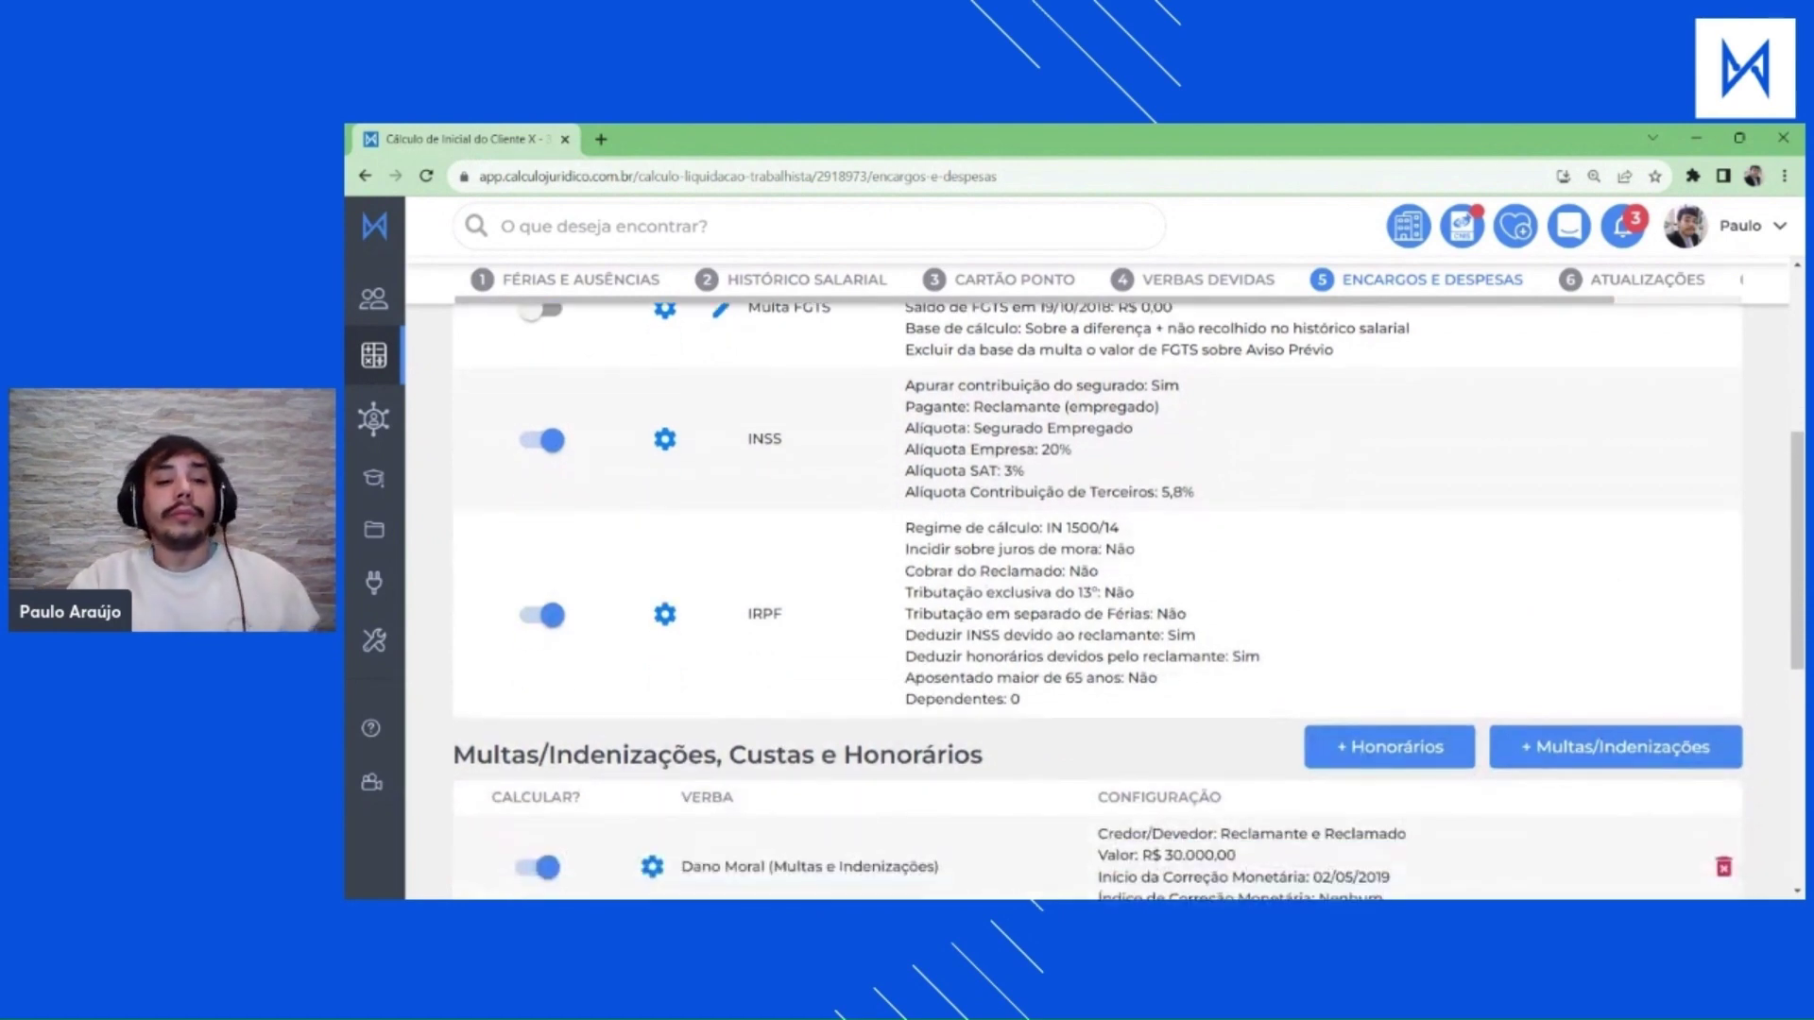
drag(753, 485, 1065, 503)
drag(1178, 619, 761, 606)
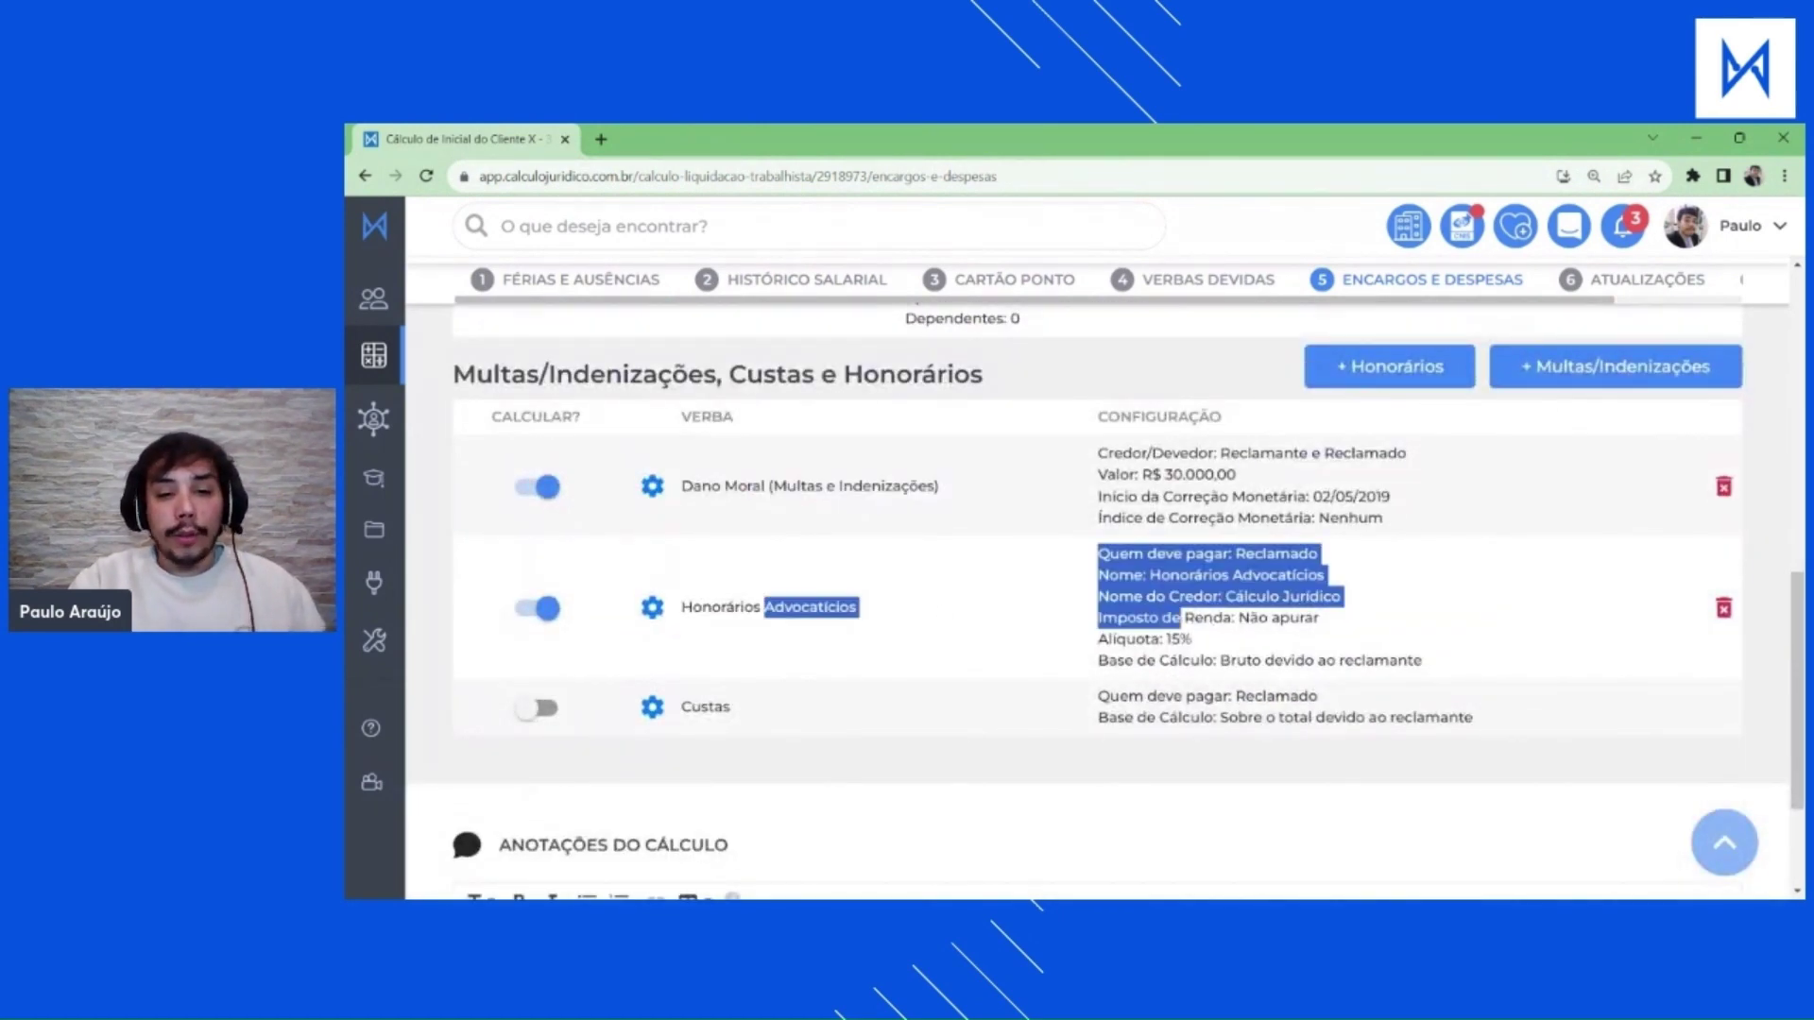
scroll(775, 662, down, 1)
scroll(1068, 353, up, 10)
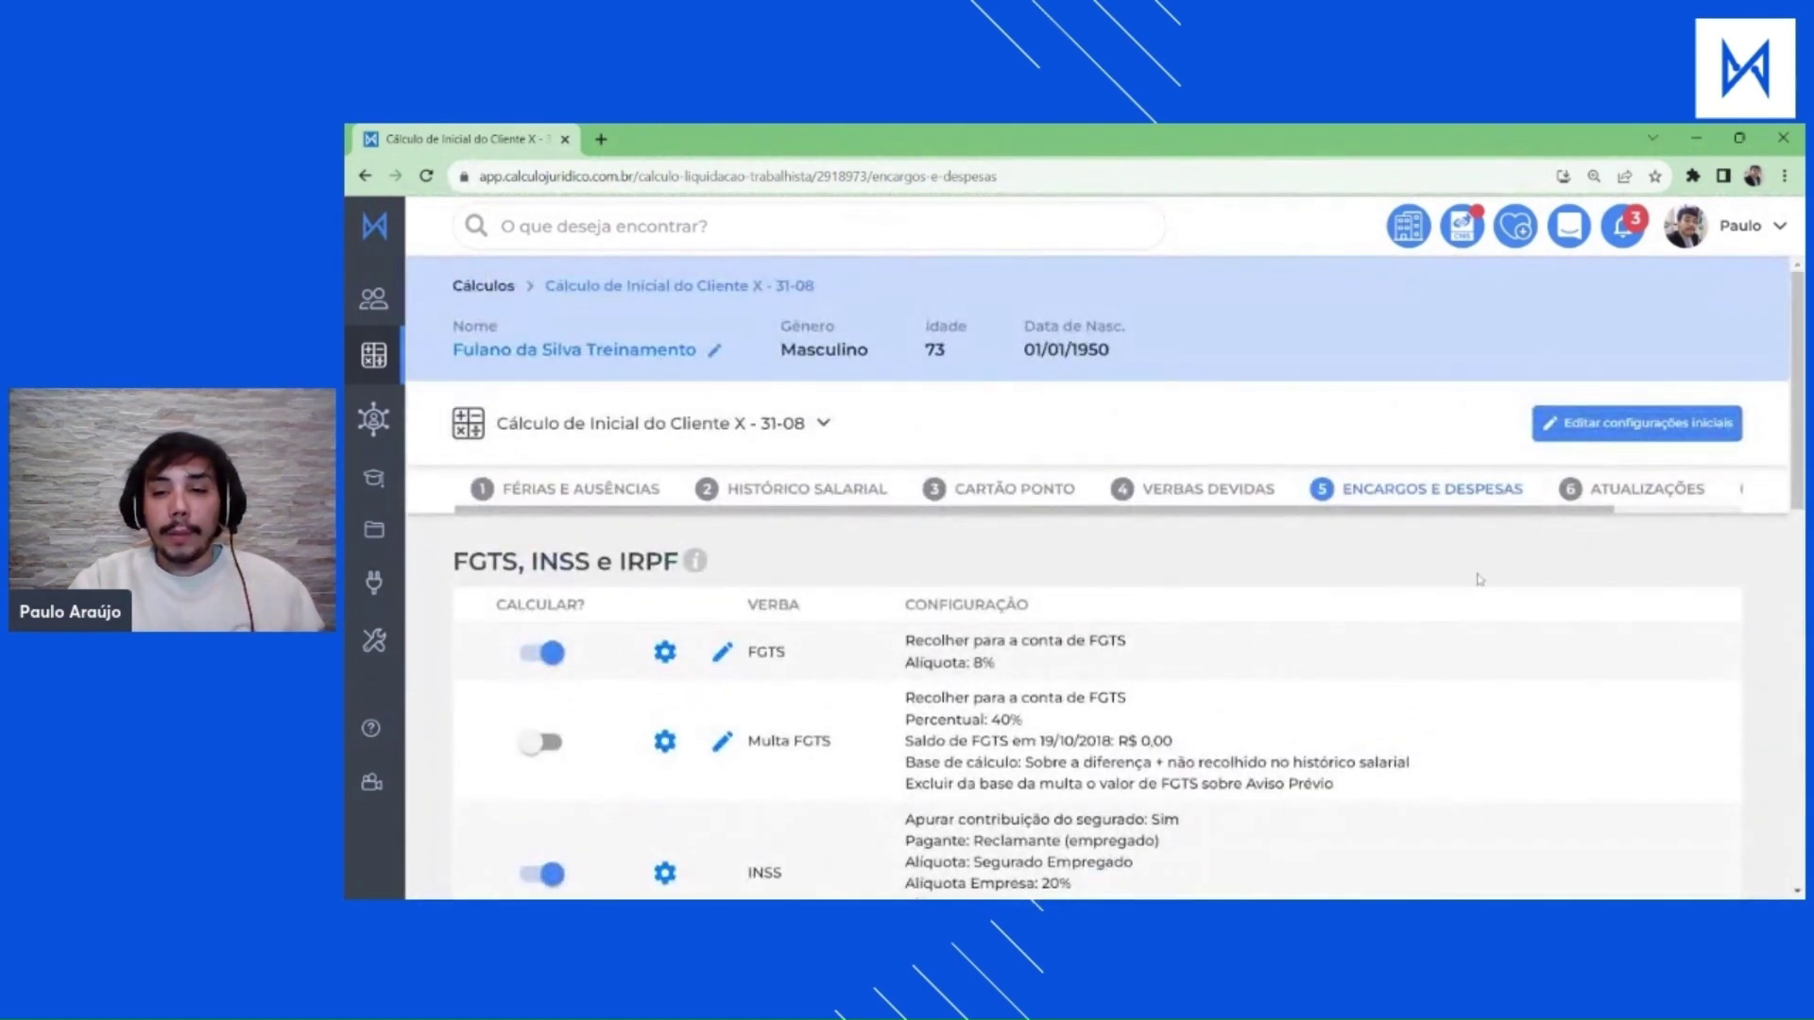
Open Atualizações and examine the Correção Monetária and Juros de Mora indexes applied before and after the filing.
click(1597, 491)
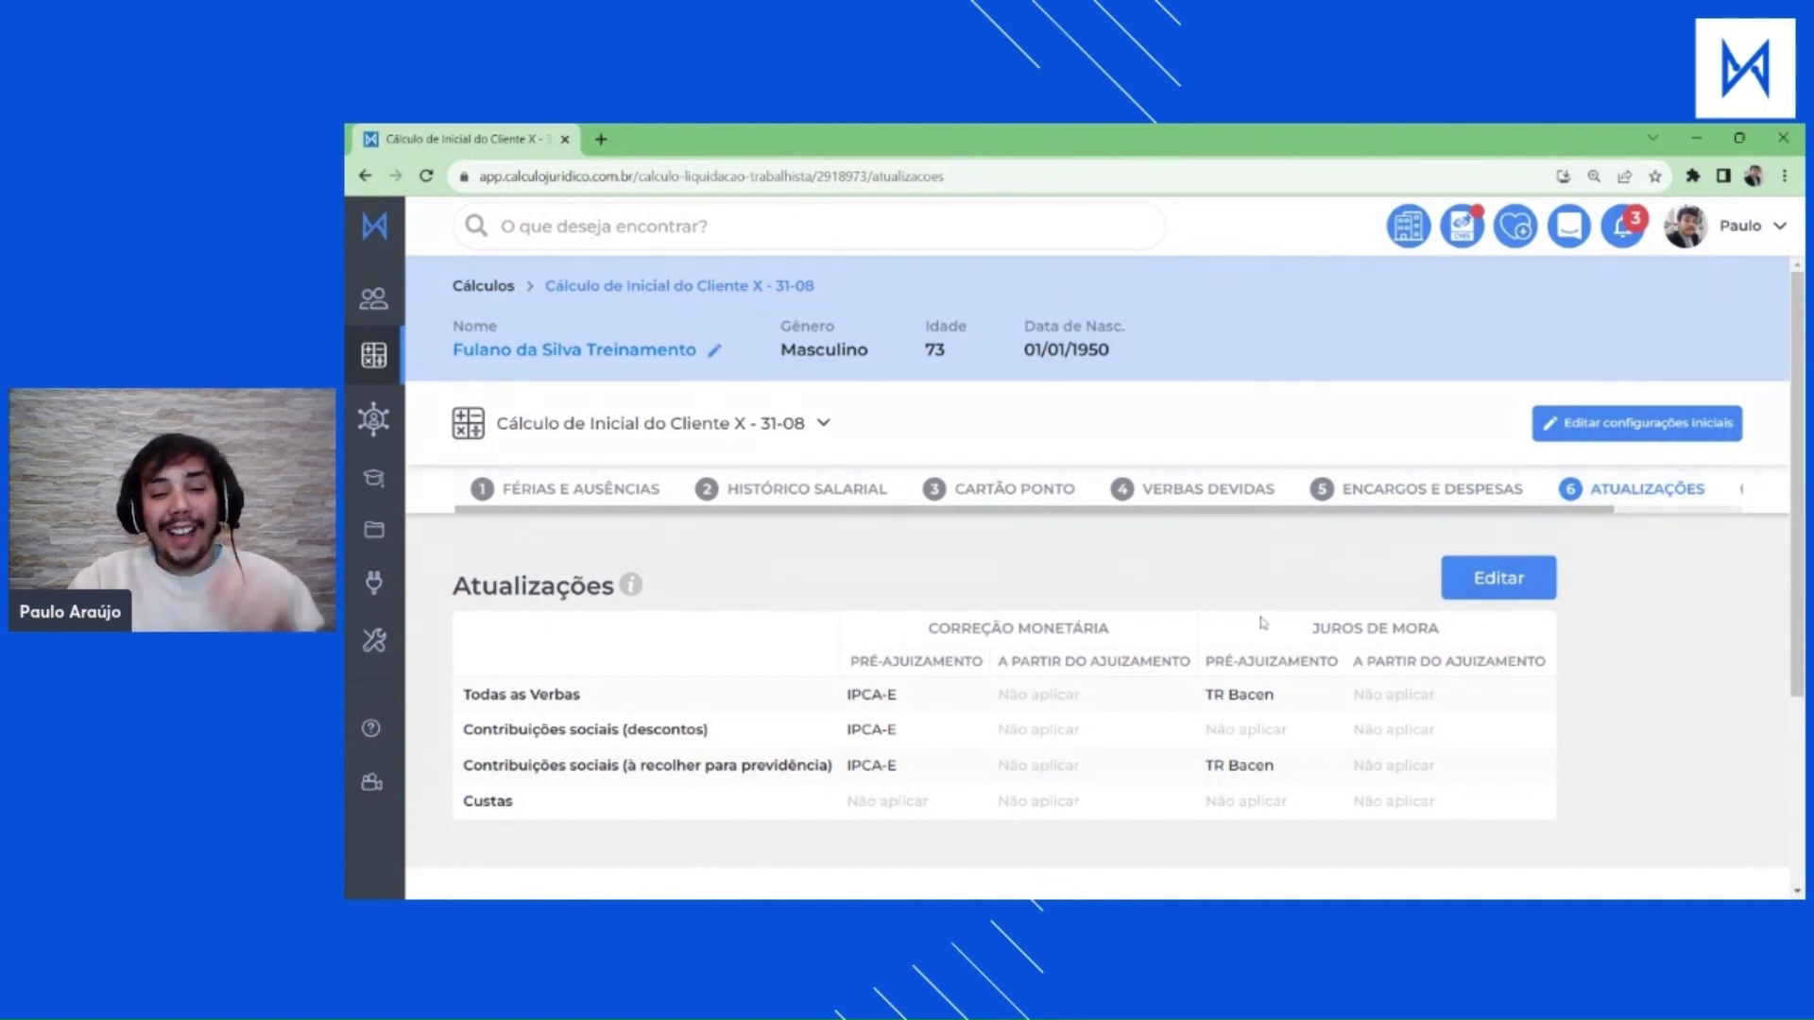
scroll(1096, 576, down, 1)
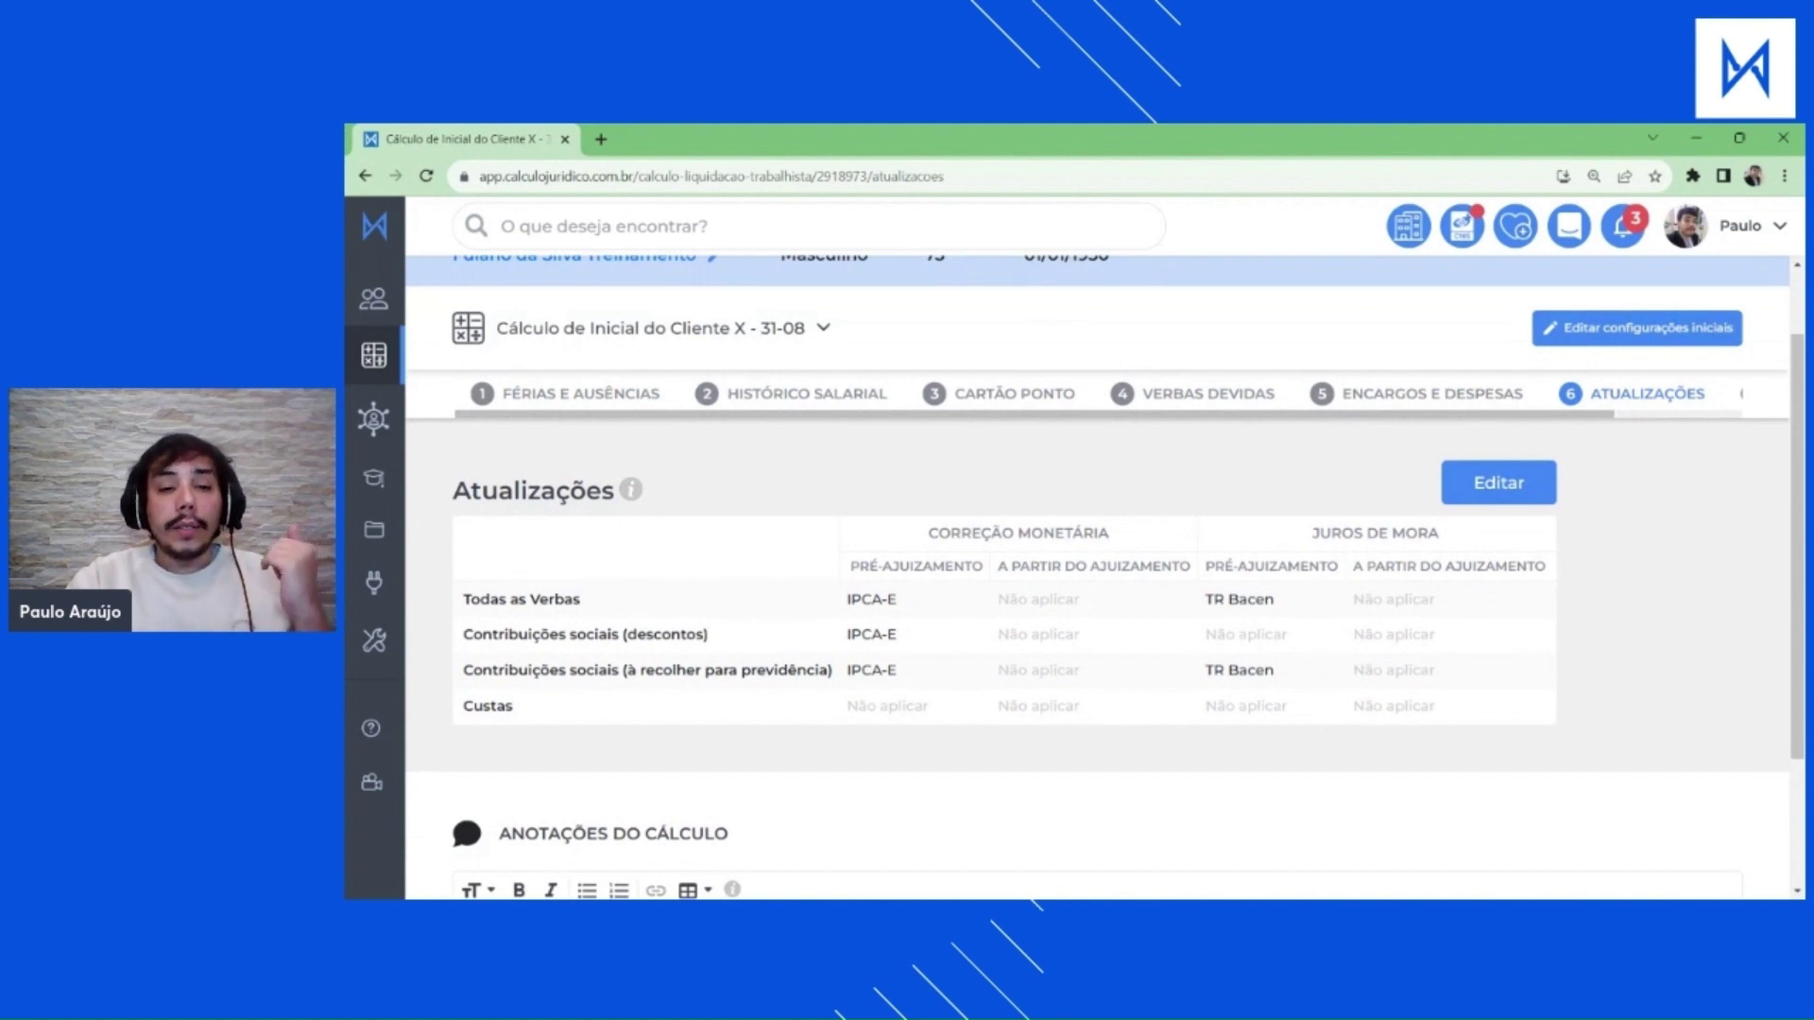
drag(899, 599, 846, 599)
drag(938, 533, 1121, 552)
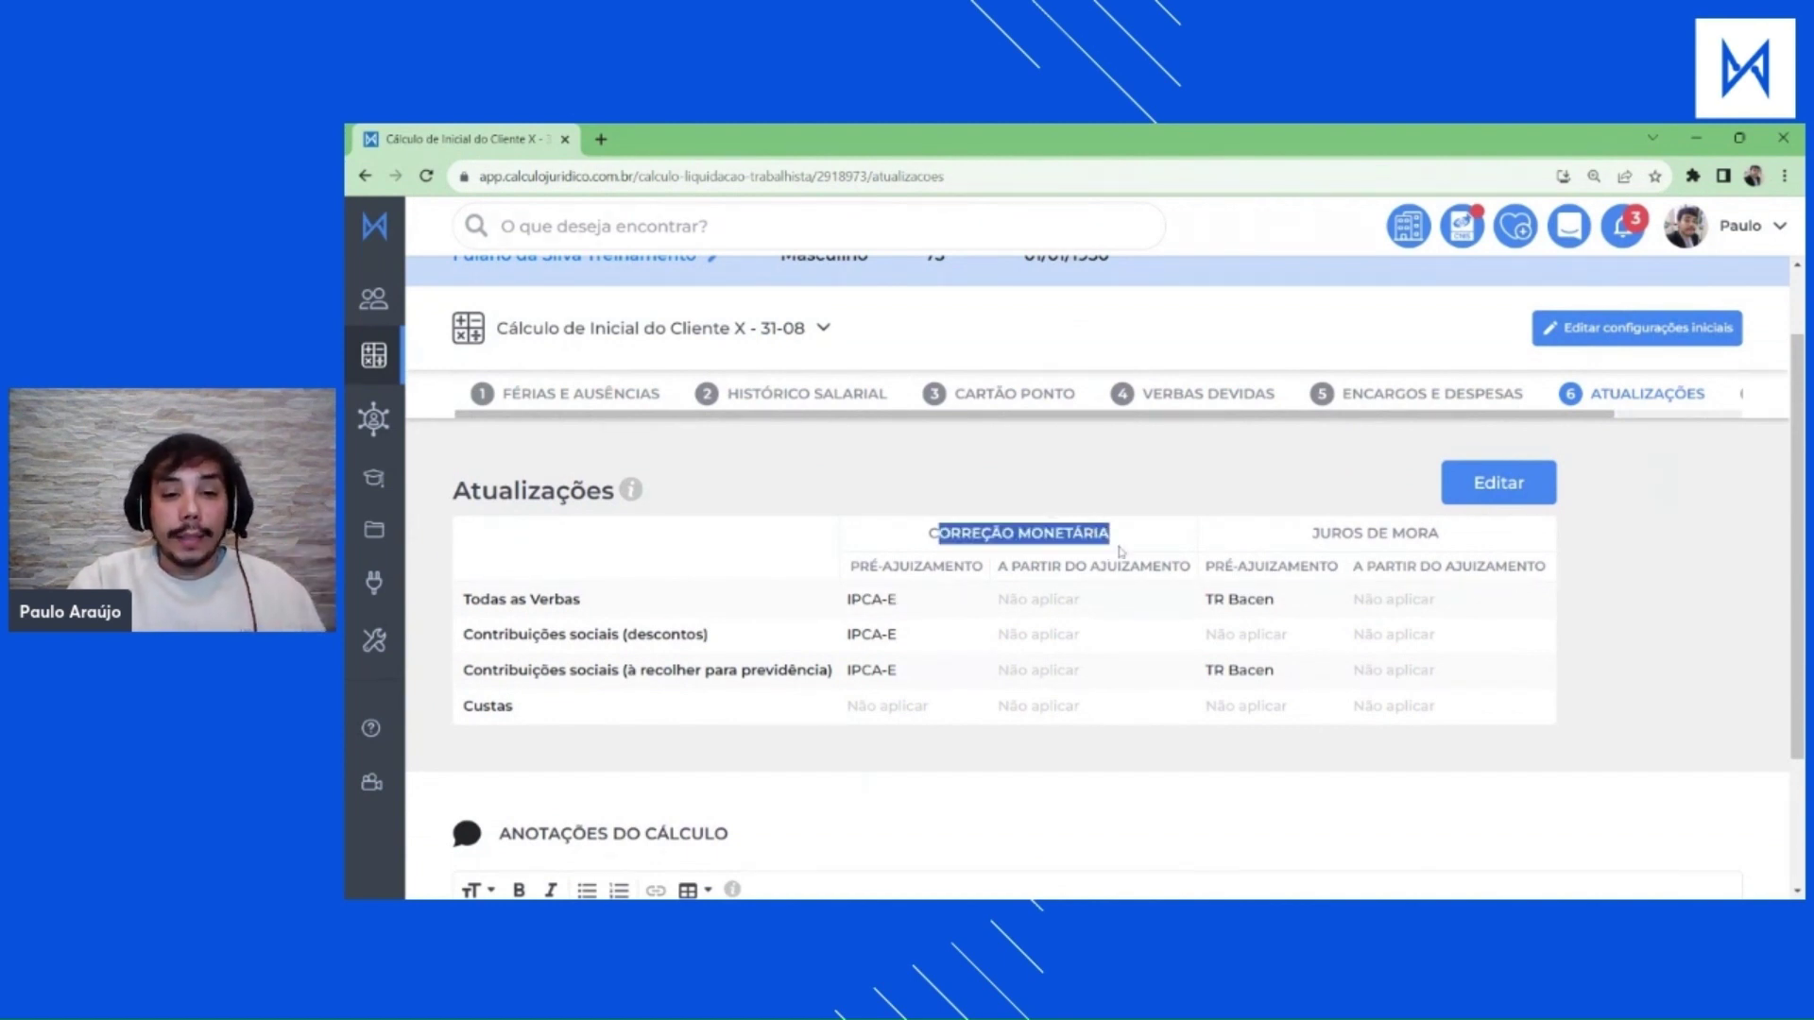
drag(978, 567, 847, 576)
drag(1341, 533, 1483, 544)
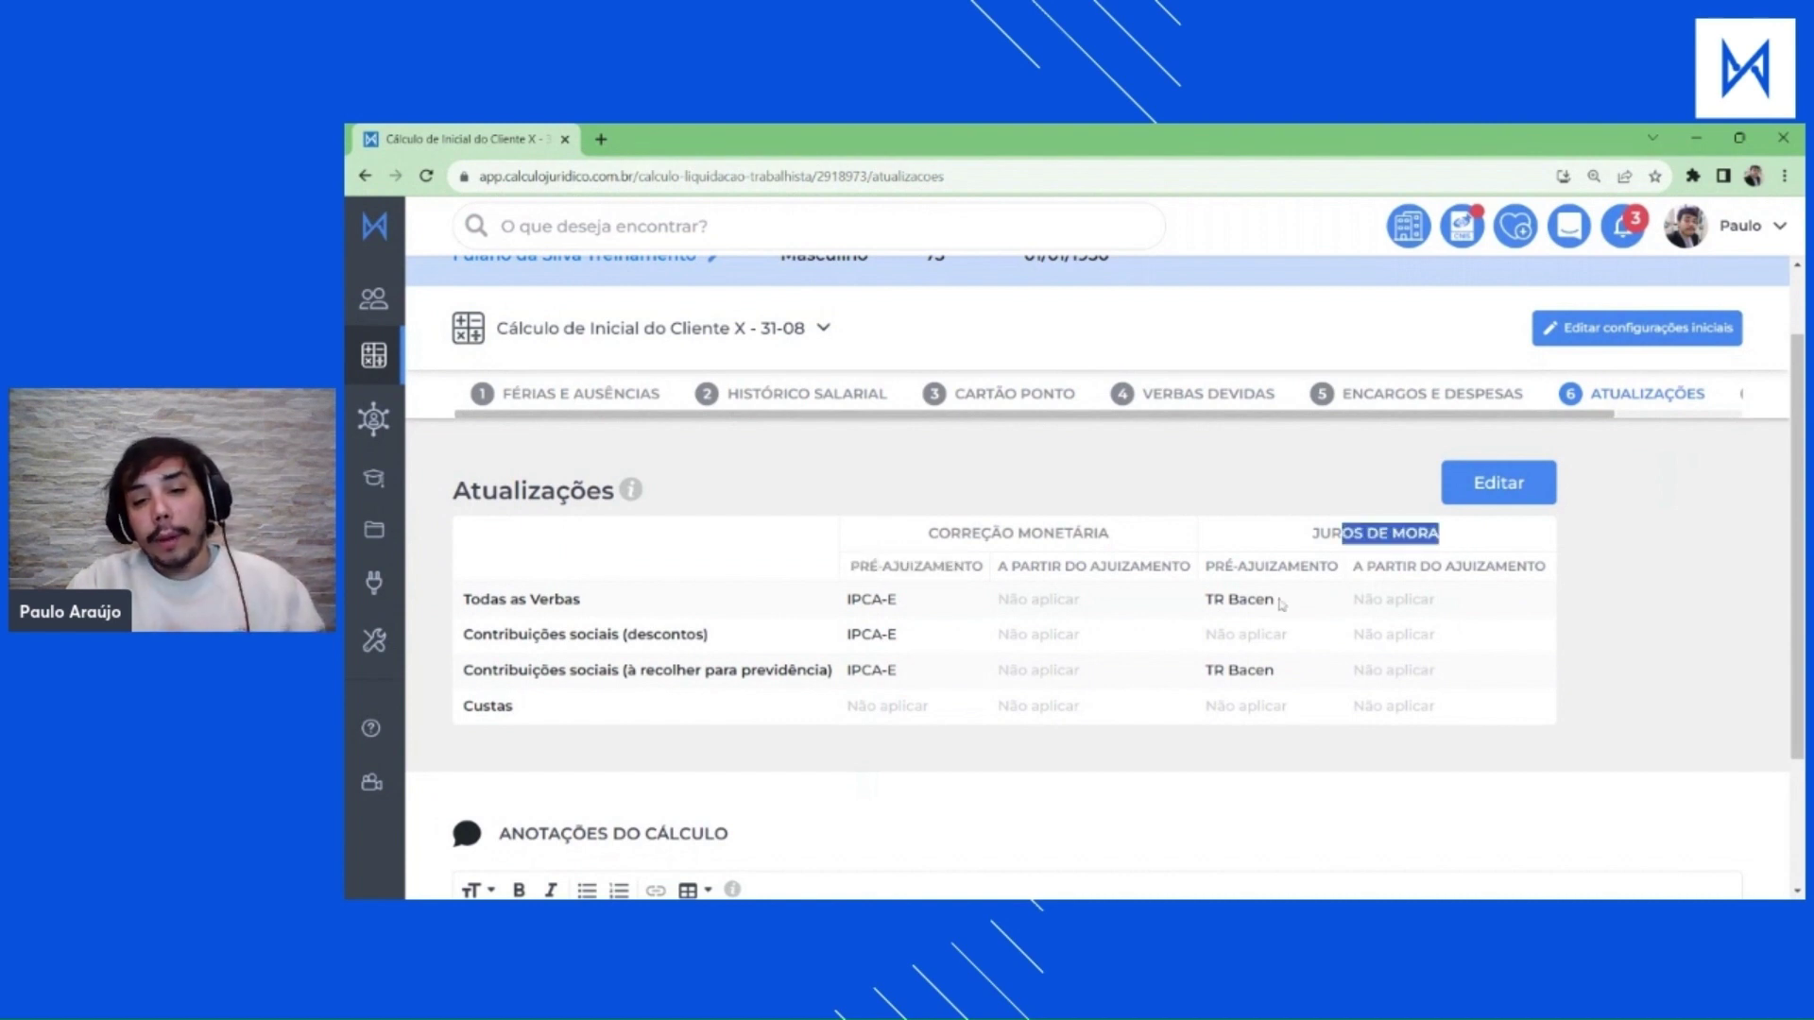
drag(1267, 599, 1245, 564)
click(1240, 546)
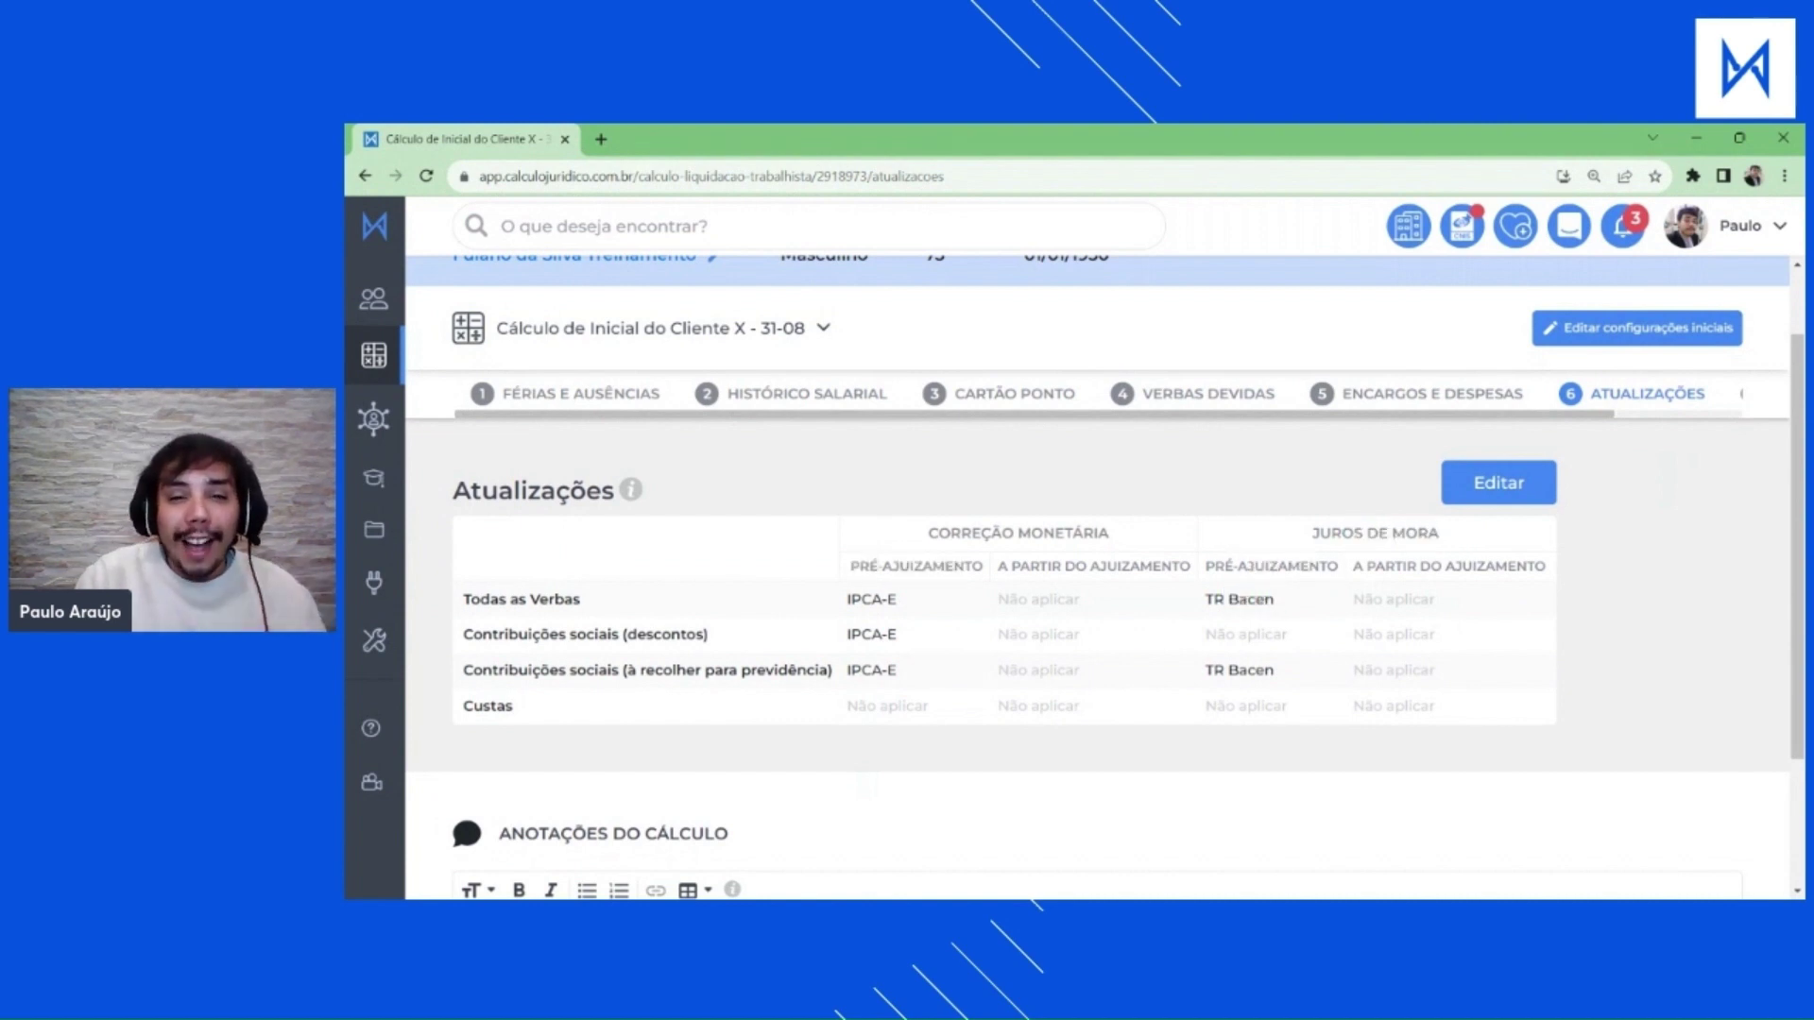
click(1499, 483)
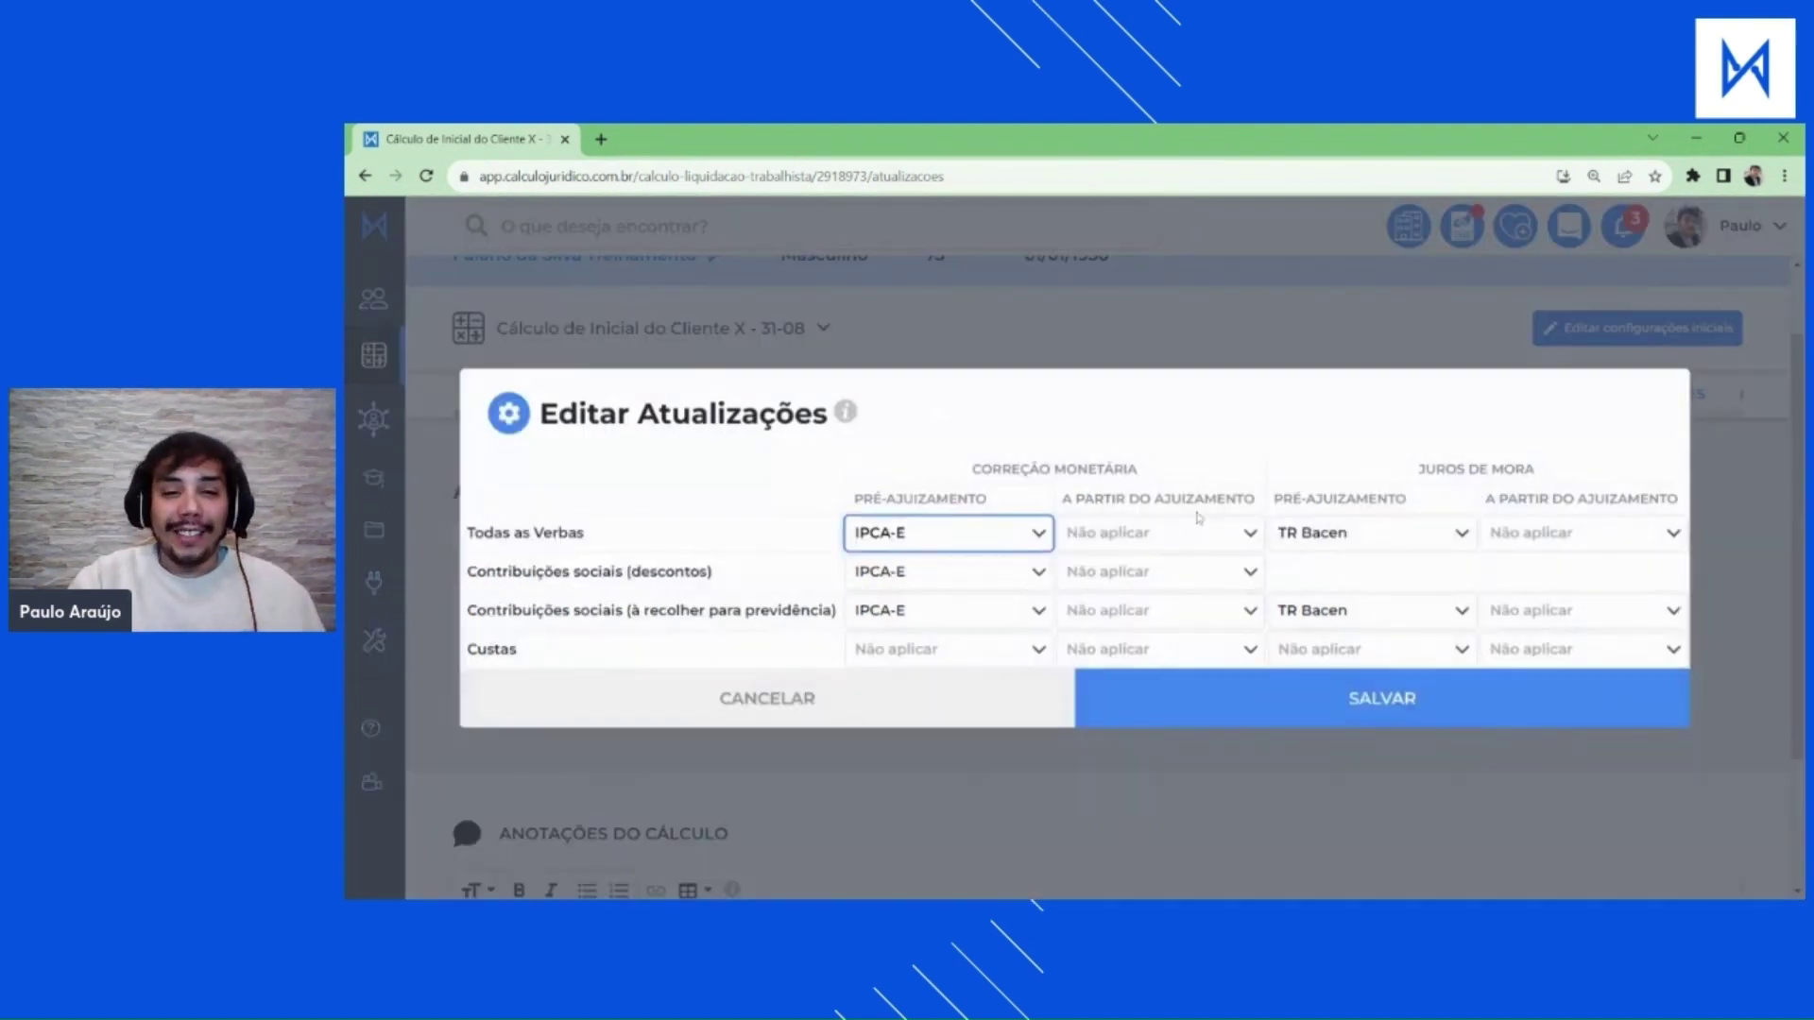
click(1149, 611)
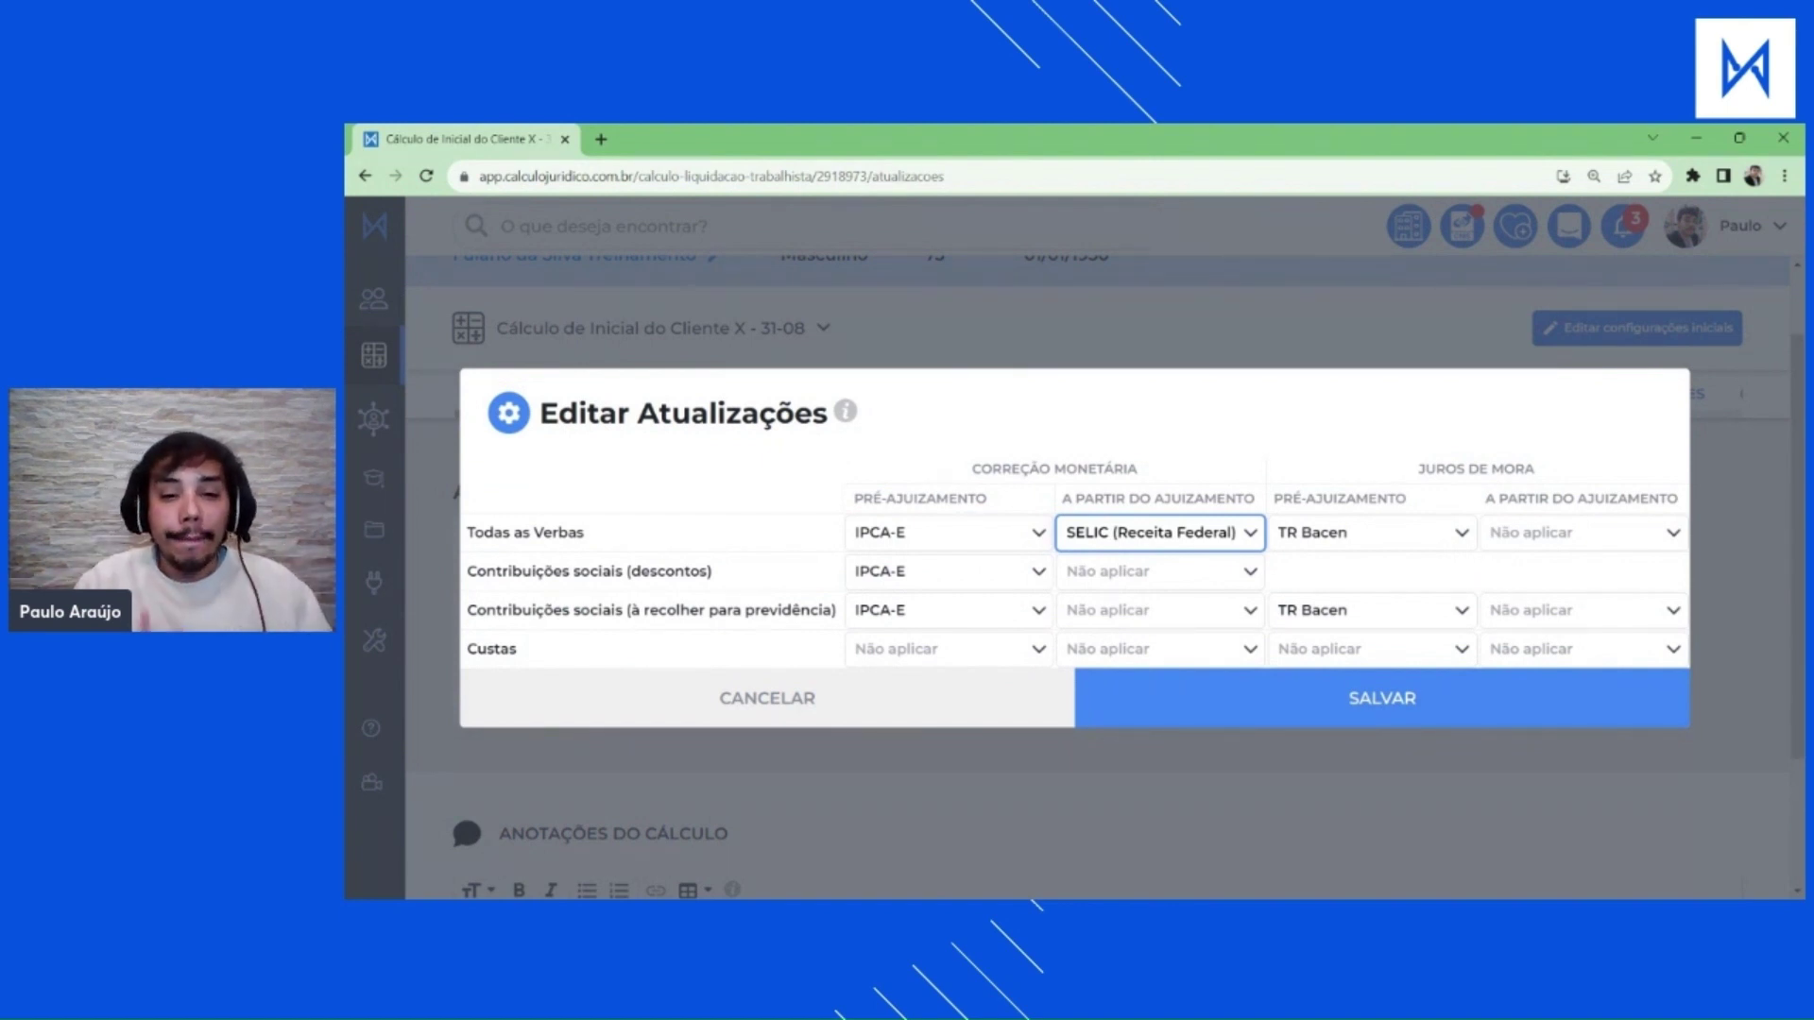
click(982, 713)
click(1148, 278)
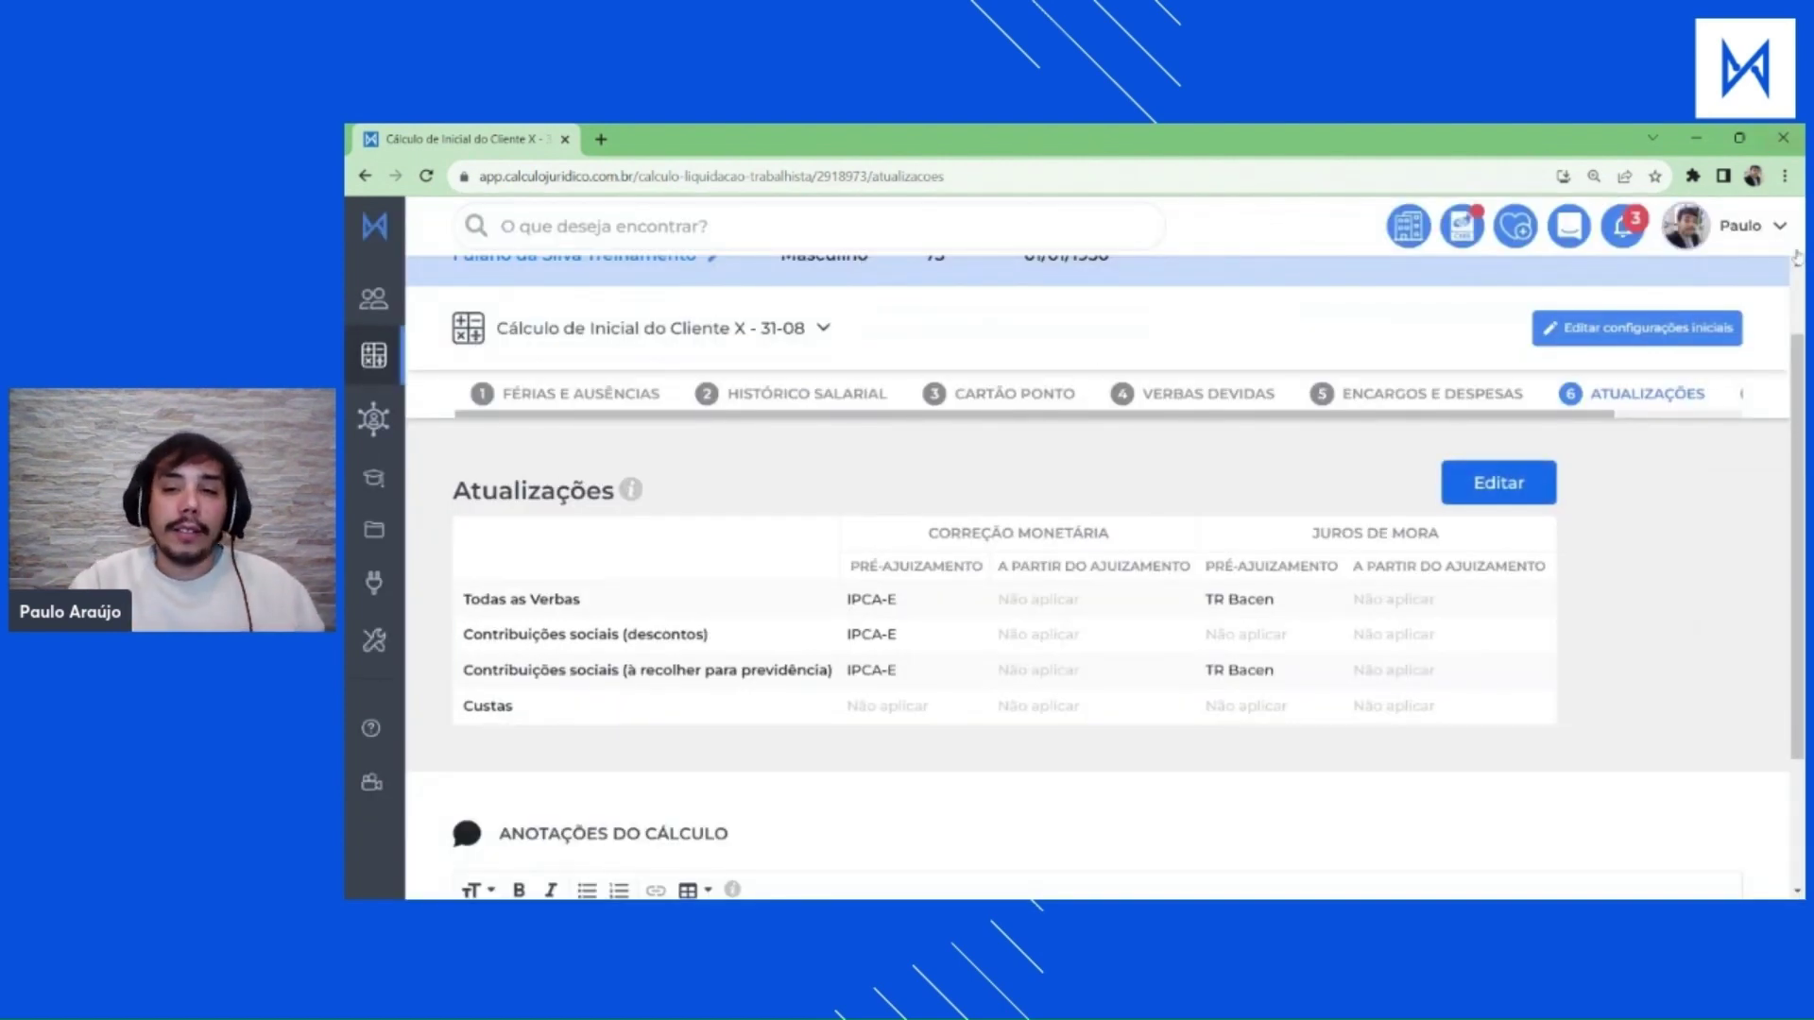
Open the Resultado stage of the calculation.
drag(1610, 416, 1740, 420)
click(1664, 396)
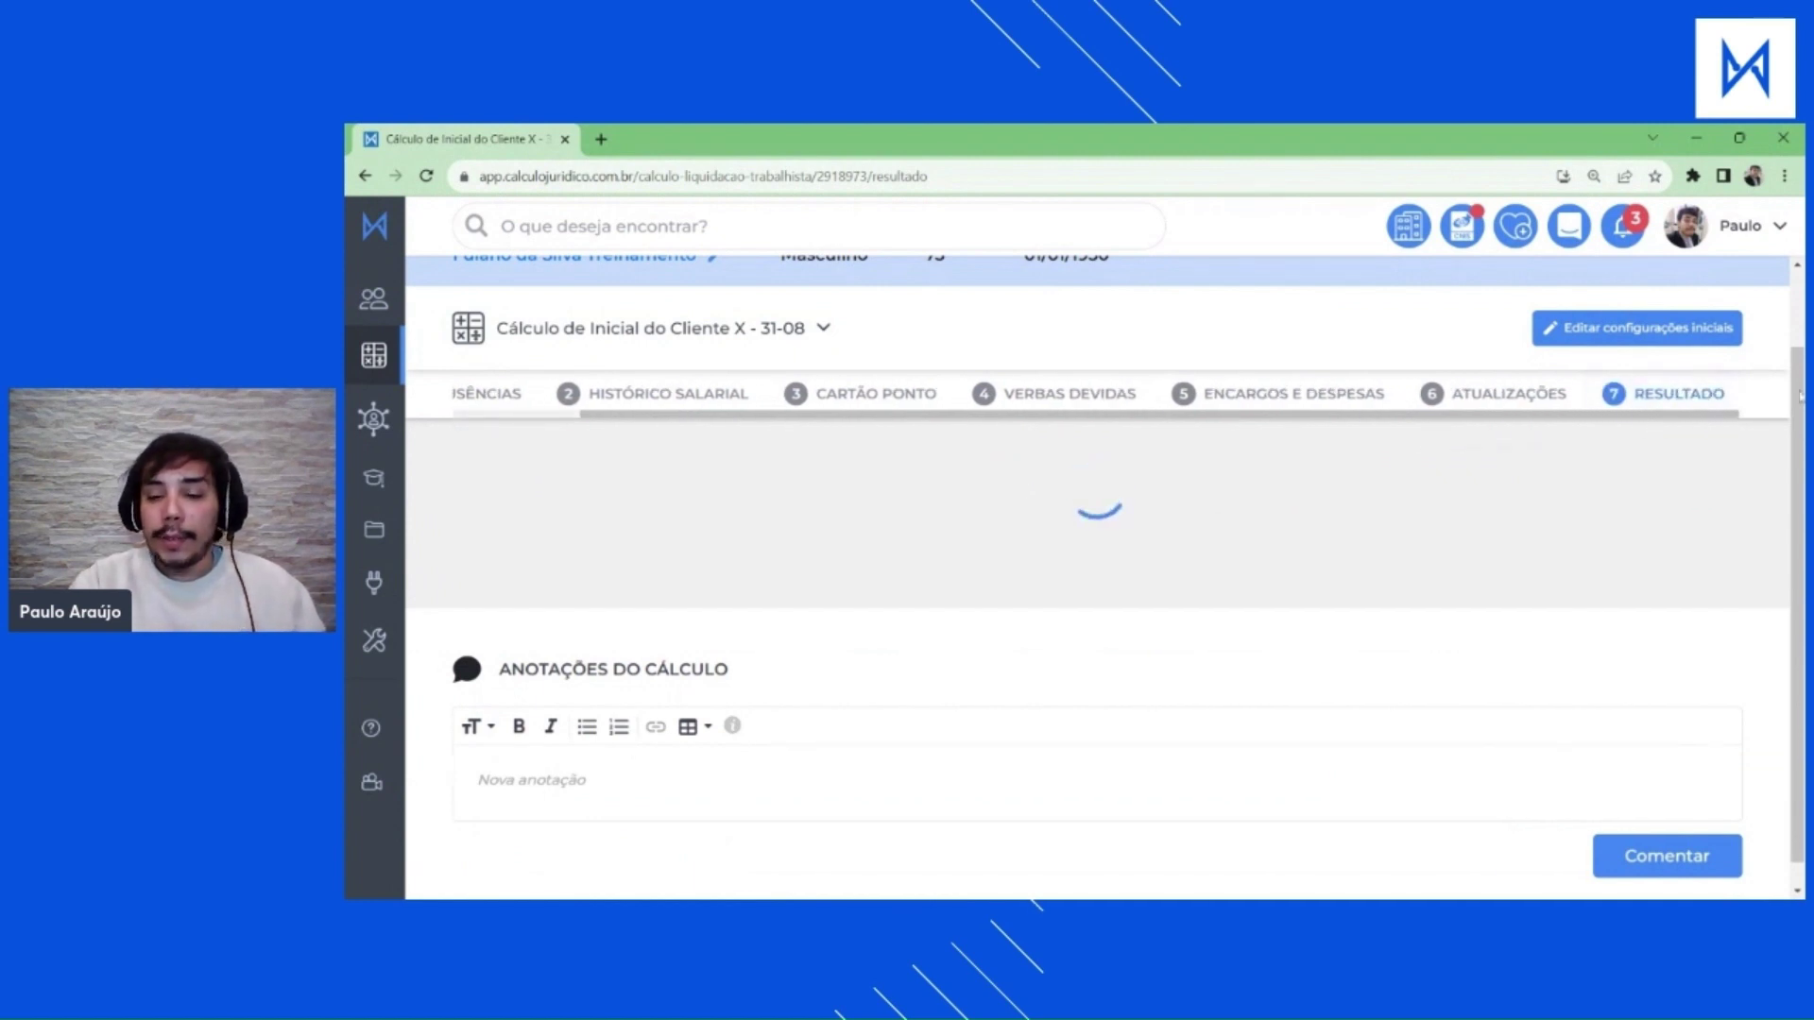
Examine the Dados das Configurações Iniciais section of the result, including the calculation period, dates and process data.
scroll(1280, 474, down, 3)
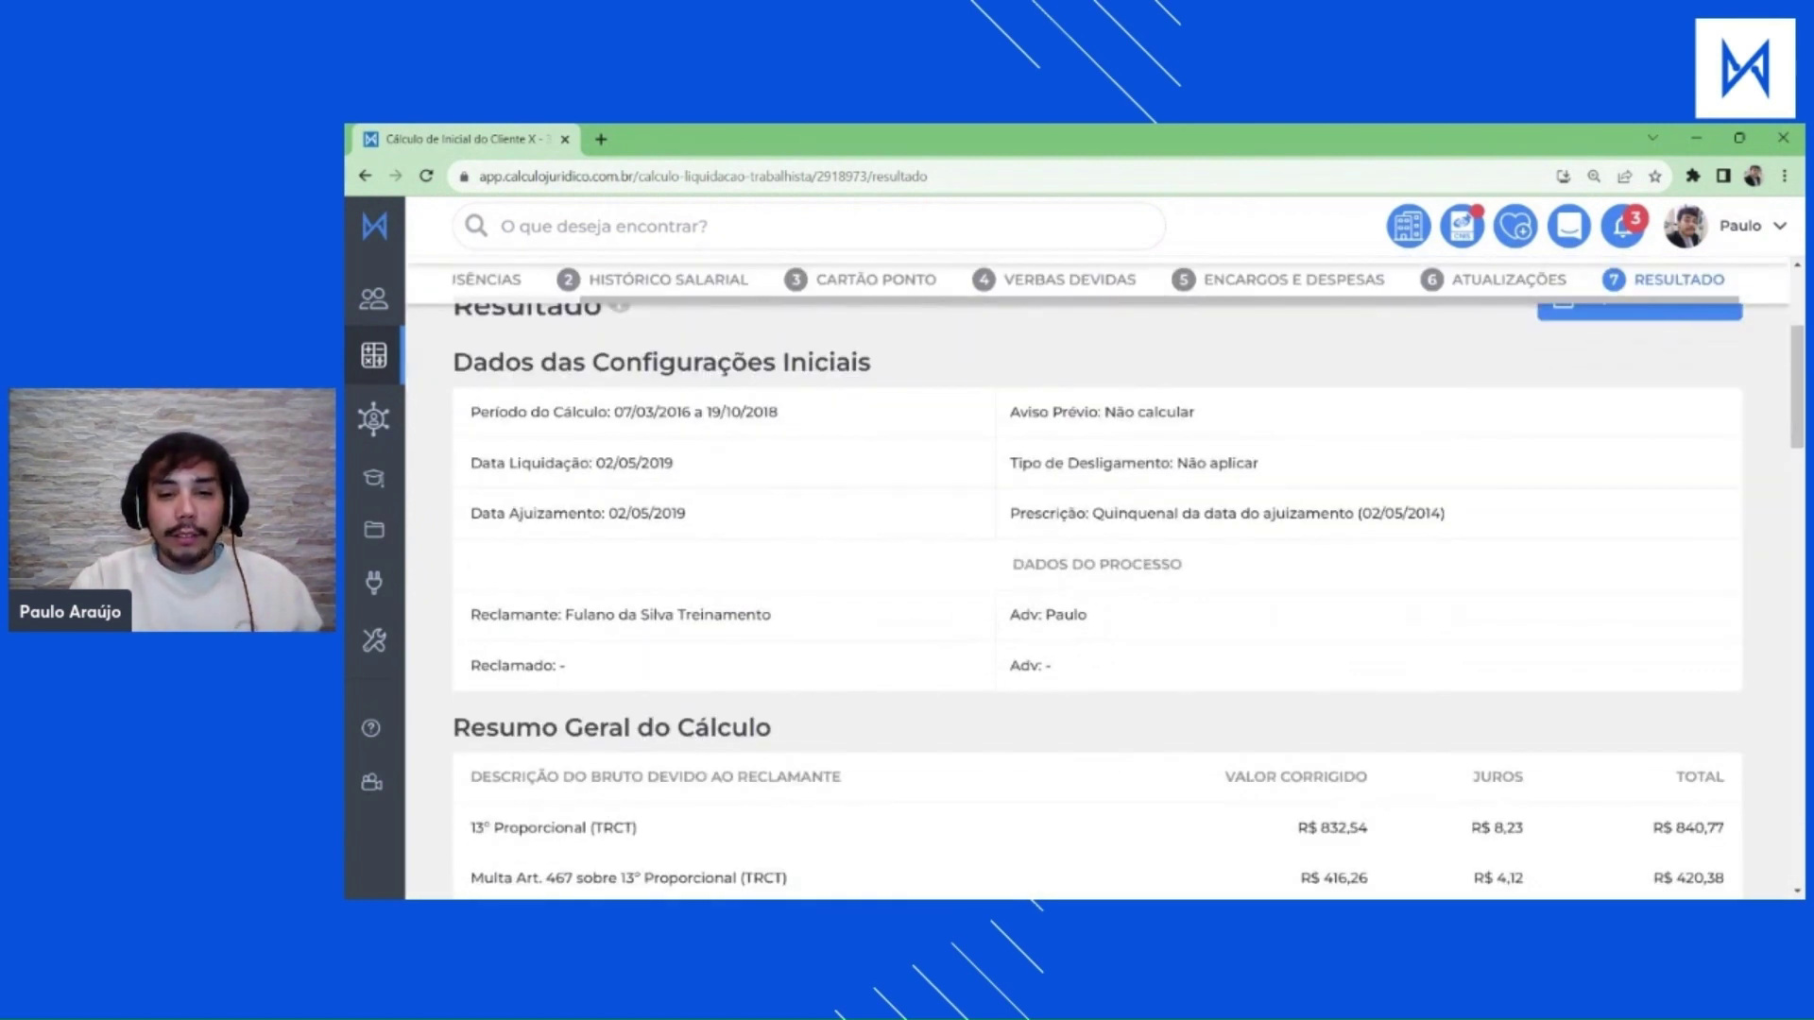
scroll(1247, 486, up, 3)
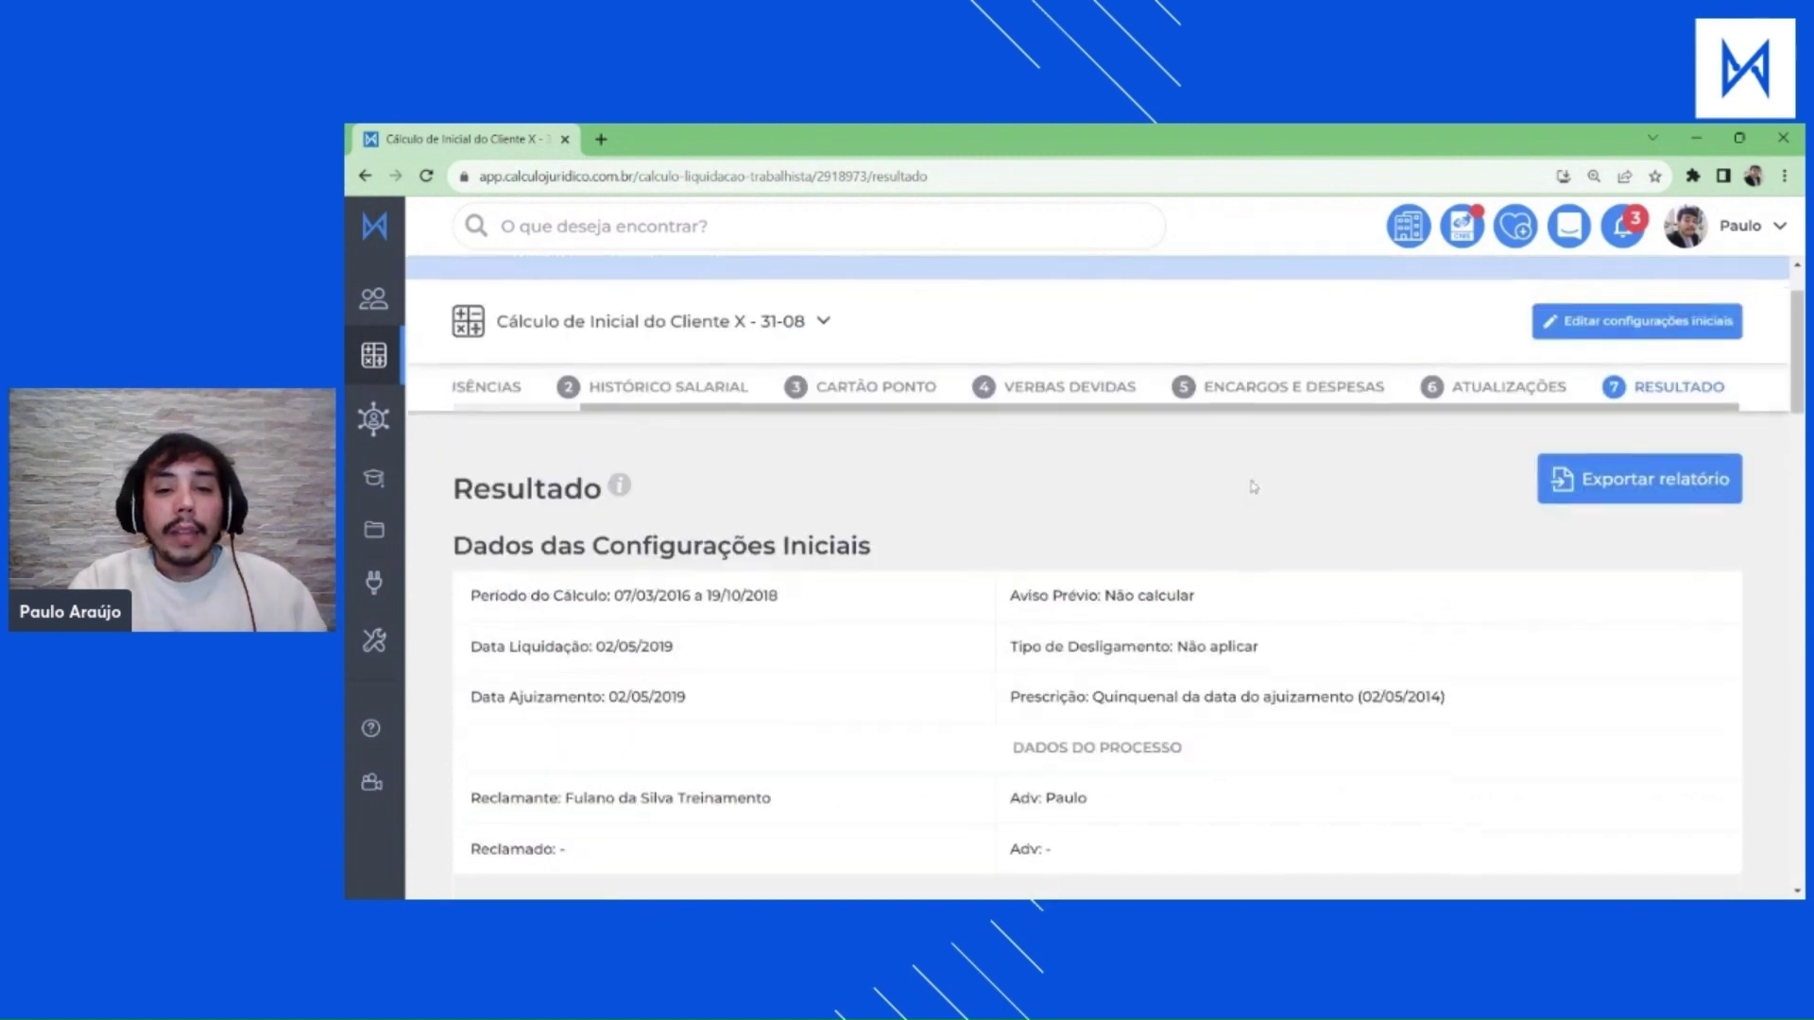
scroll(1243, 507, down, 3)
scroll(1233, 507, up, 3)
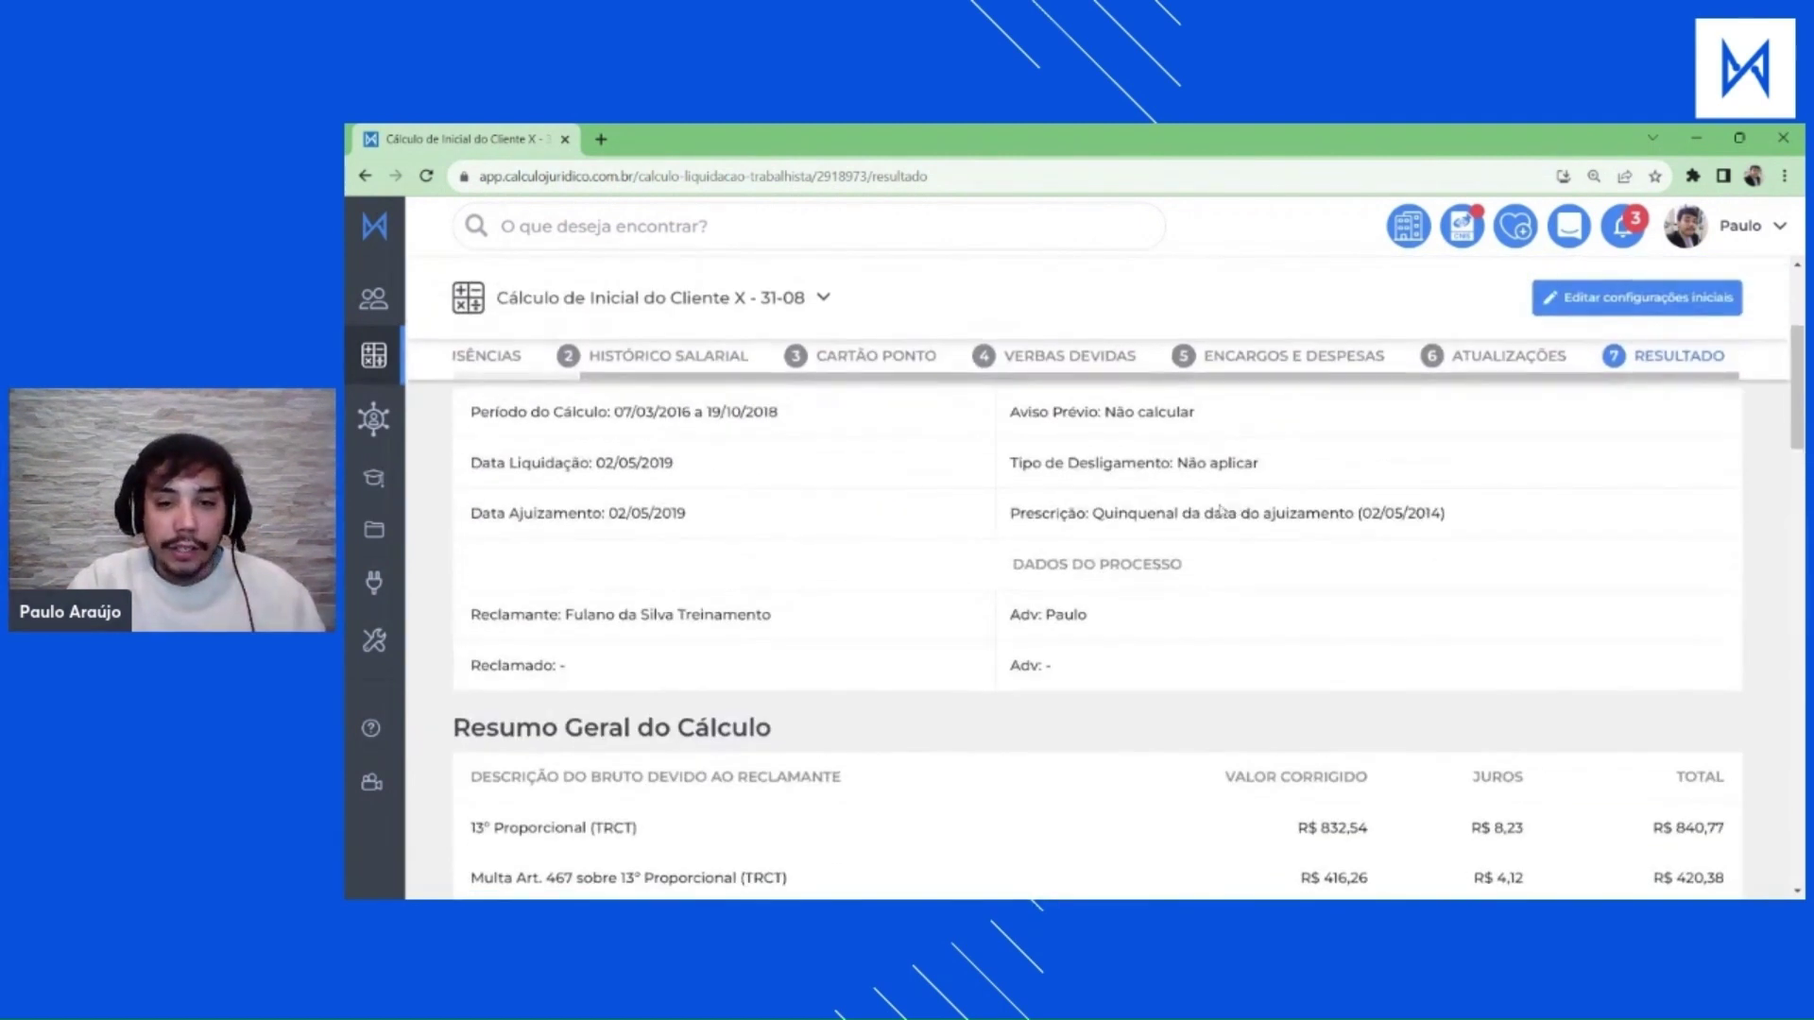
drag(531, 554, 1265, 652)
scroll(820, 607, down, 4)
drag(546, 537, 1247, 586)
scroll(1247, 586, down, 2)
click(1239, 559)
Examine the Resumo Geral do Cálculo totals for 13º Proporcional, Férias Rescisórias and Saldo de Salário.
drag(1648, 448, 1715, 471)
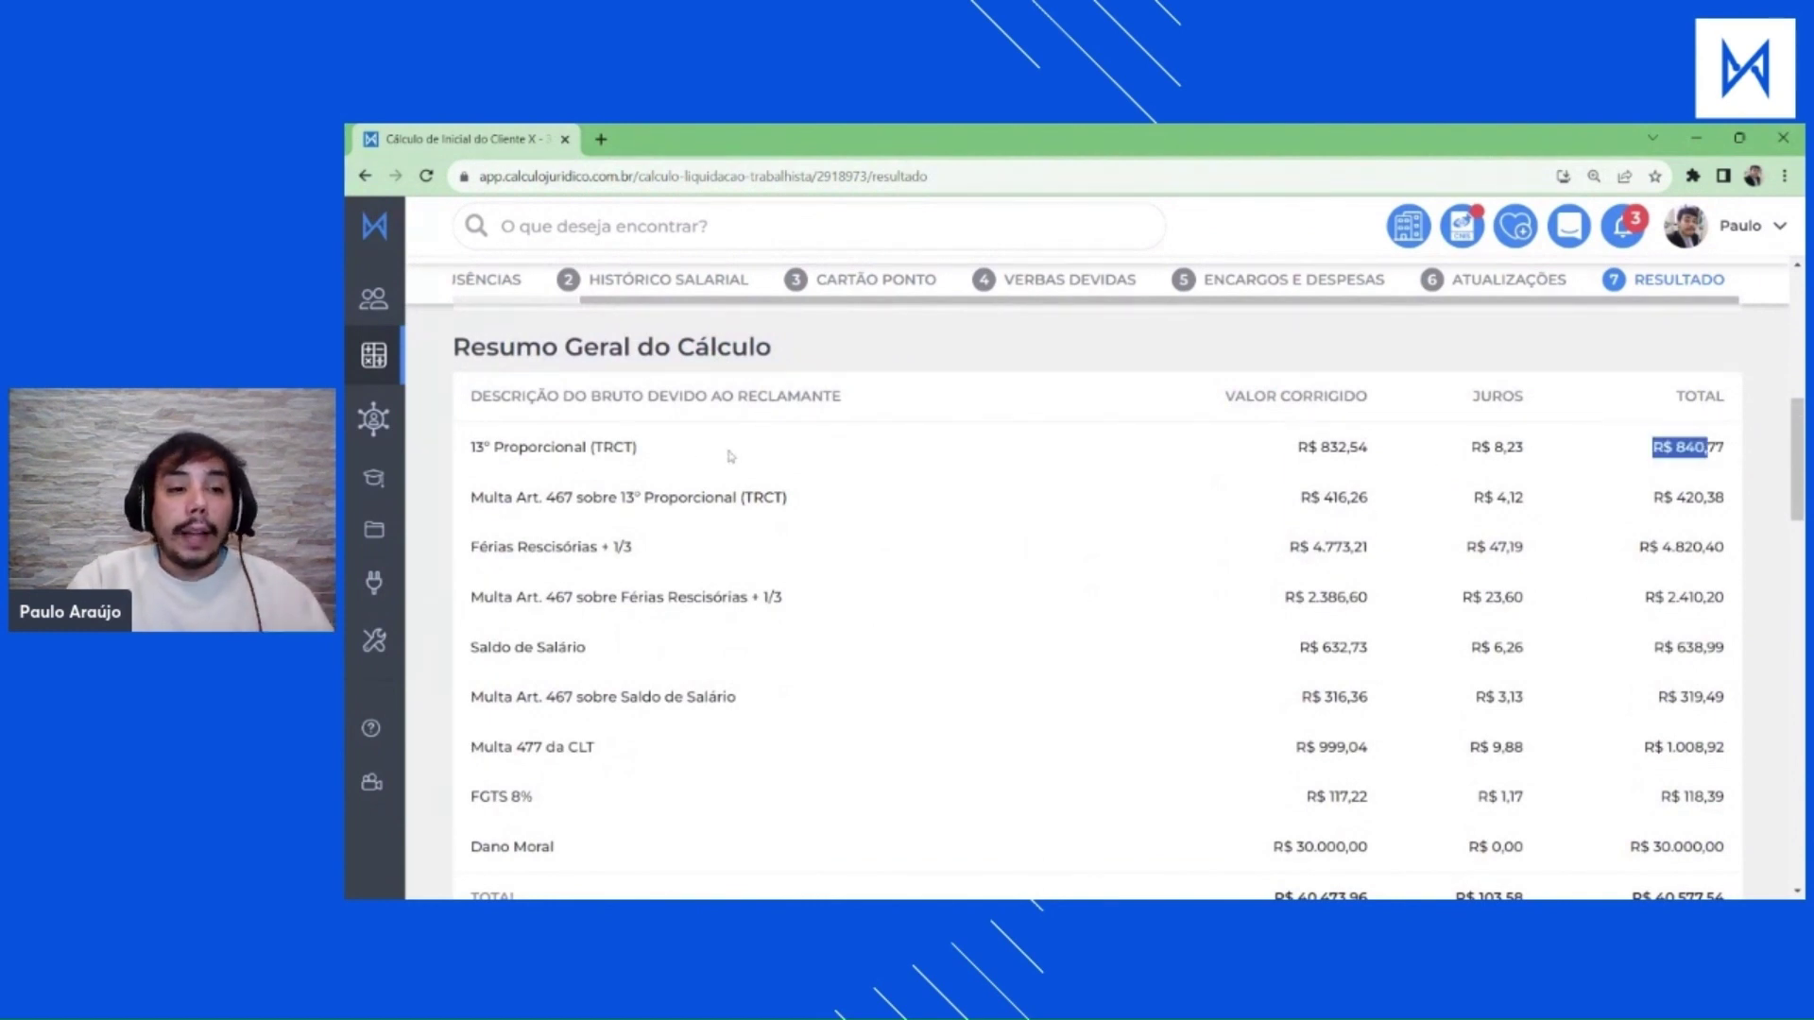
drag(573, 448, 911, 455)
click(979, 461)
drag(1651, 448, 1734, 452)
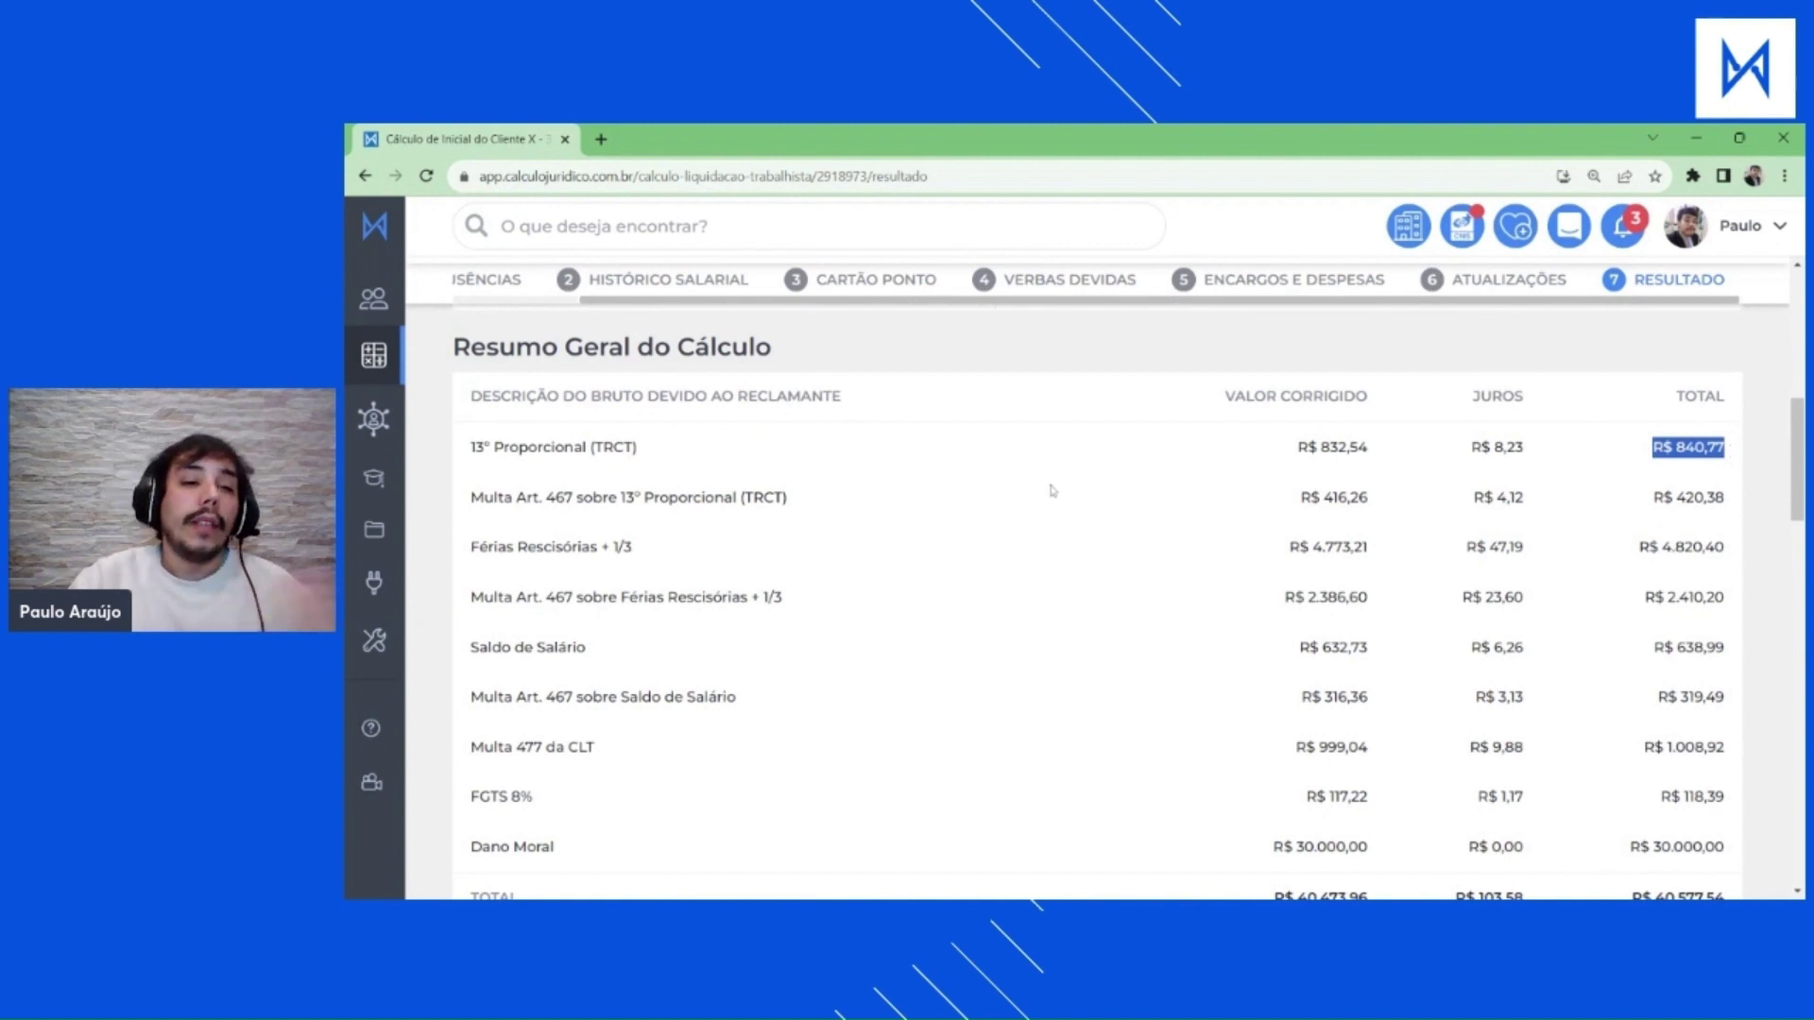
drag(1640, 548, 1761, 553)
click(1642, 548)
scroll(1096, 595, down, 2)
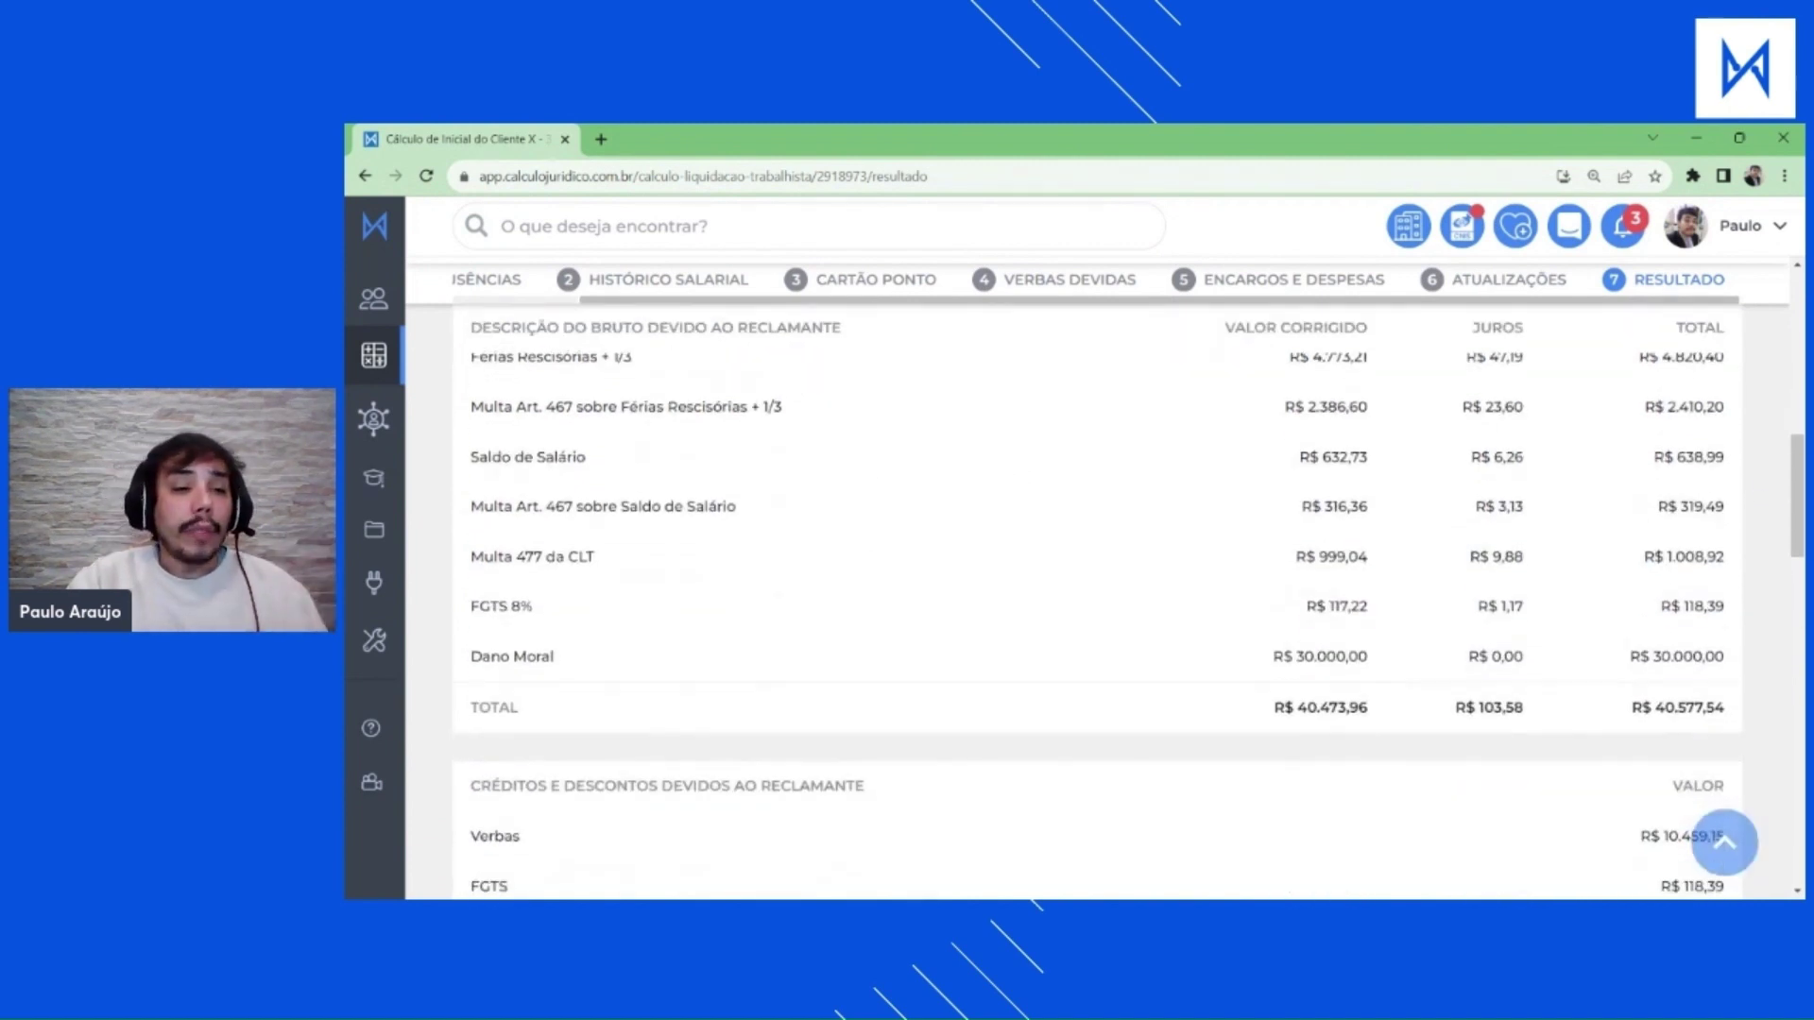
drag(504, 408, 527, 416)
drag(1687, 456, 1725, 458)
scroll(1020, 613, down, 1)
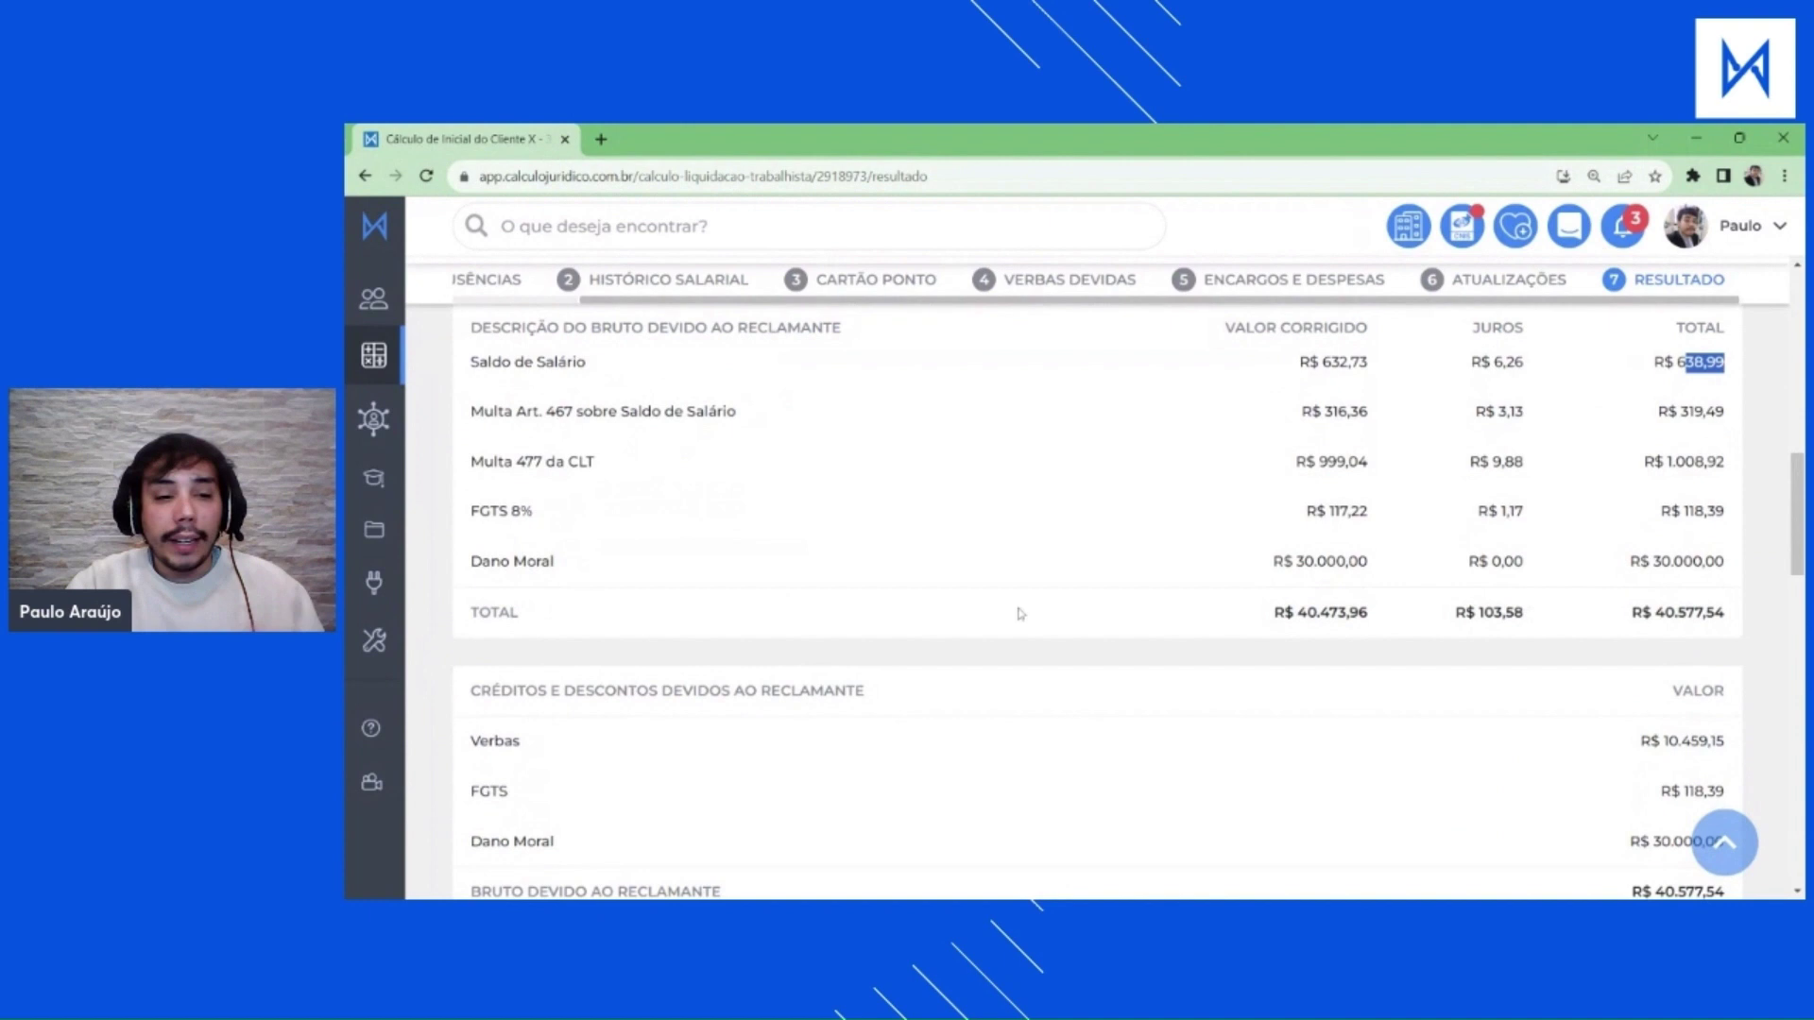
Check the overall gross total, then the claimant's credits and deductions and the Débitos do Reclamado por Credor table.
drag(1734, 614, 1642, 609)
scroll(1662, 614, down, 2)
scroll(1733, 608, down, 1)
click(1732, 607)
scroll(1669, 580, down, 1)
scroll(1668, 579, down, 8)
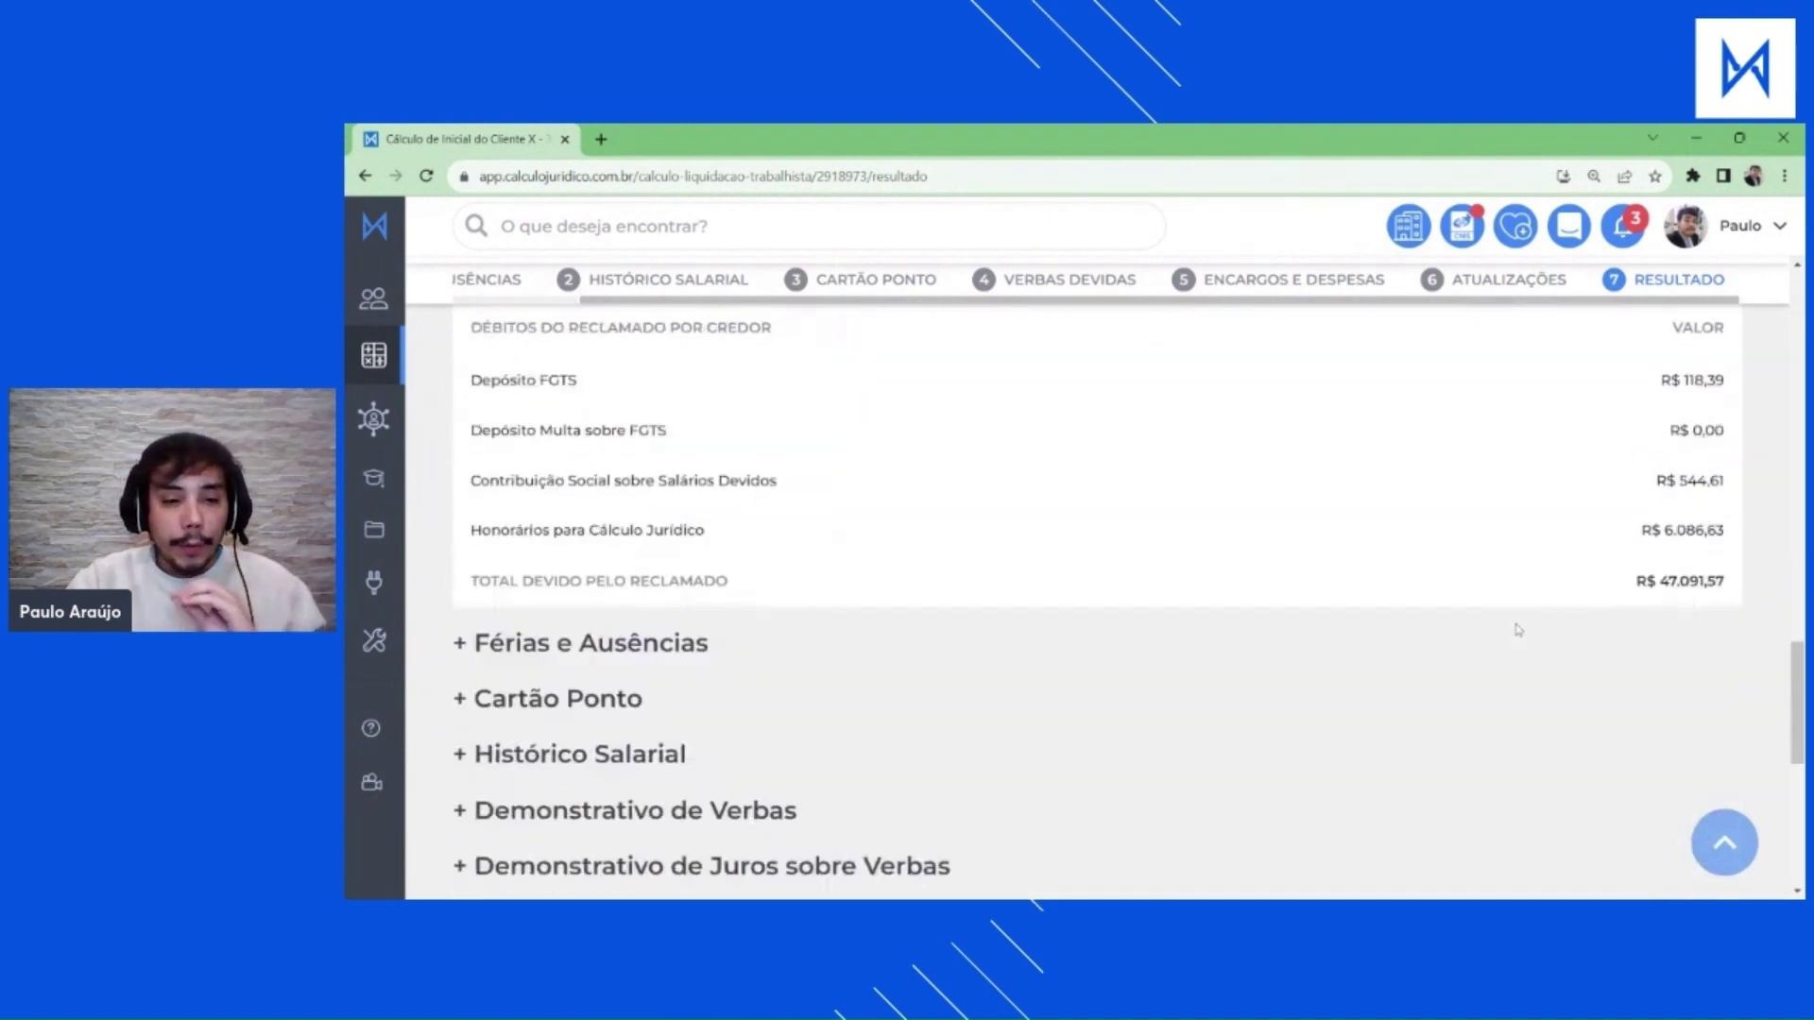
Export the calculation result as a report.
scroll(1473, 652, up, 20)
scroll(1623, 587, up, 2)
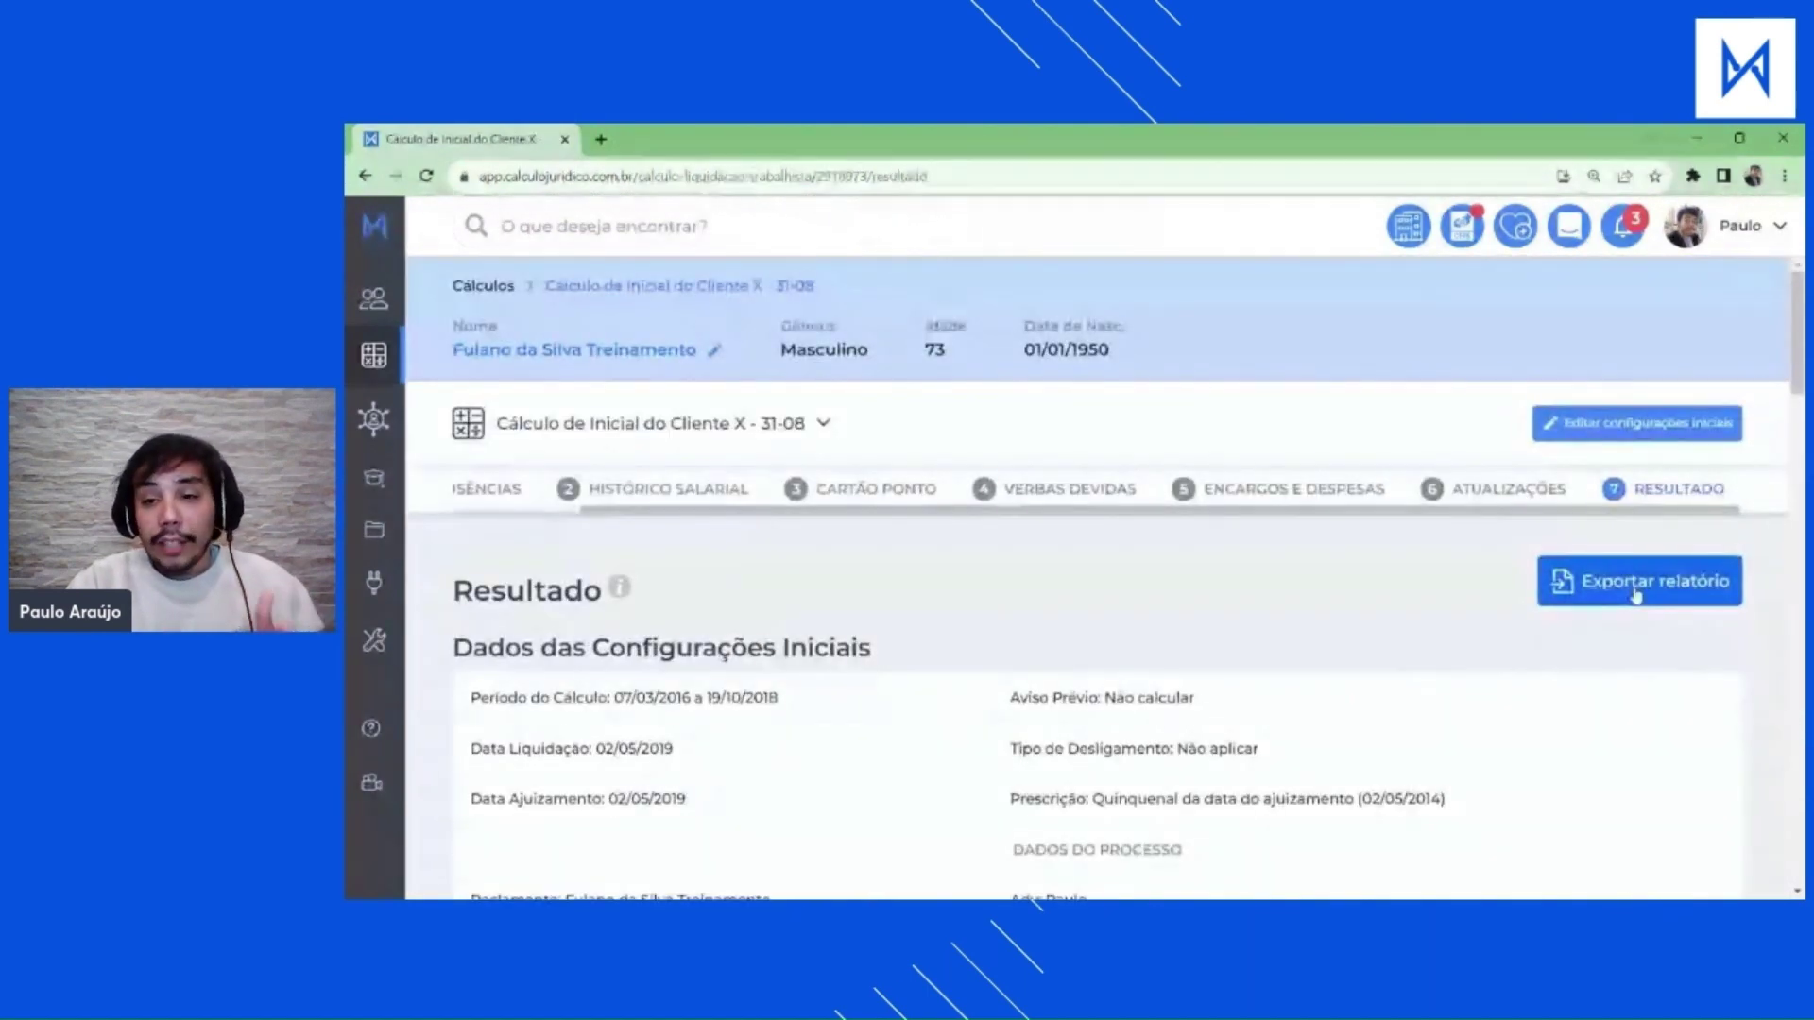
click(1644, 596)
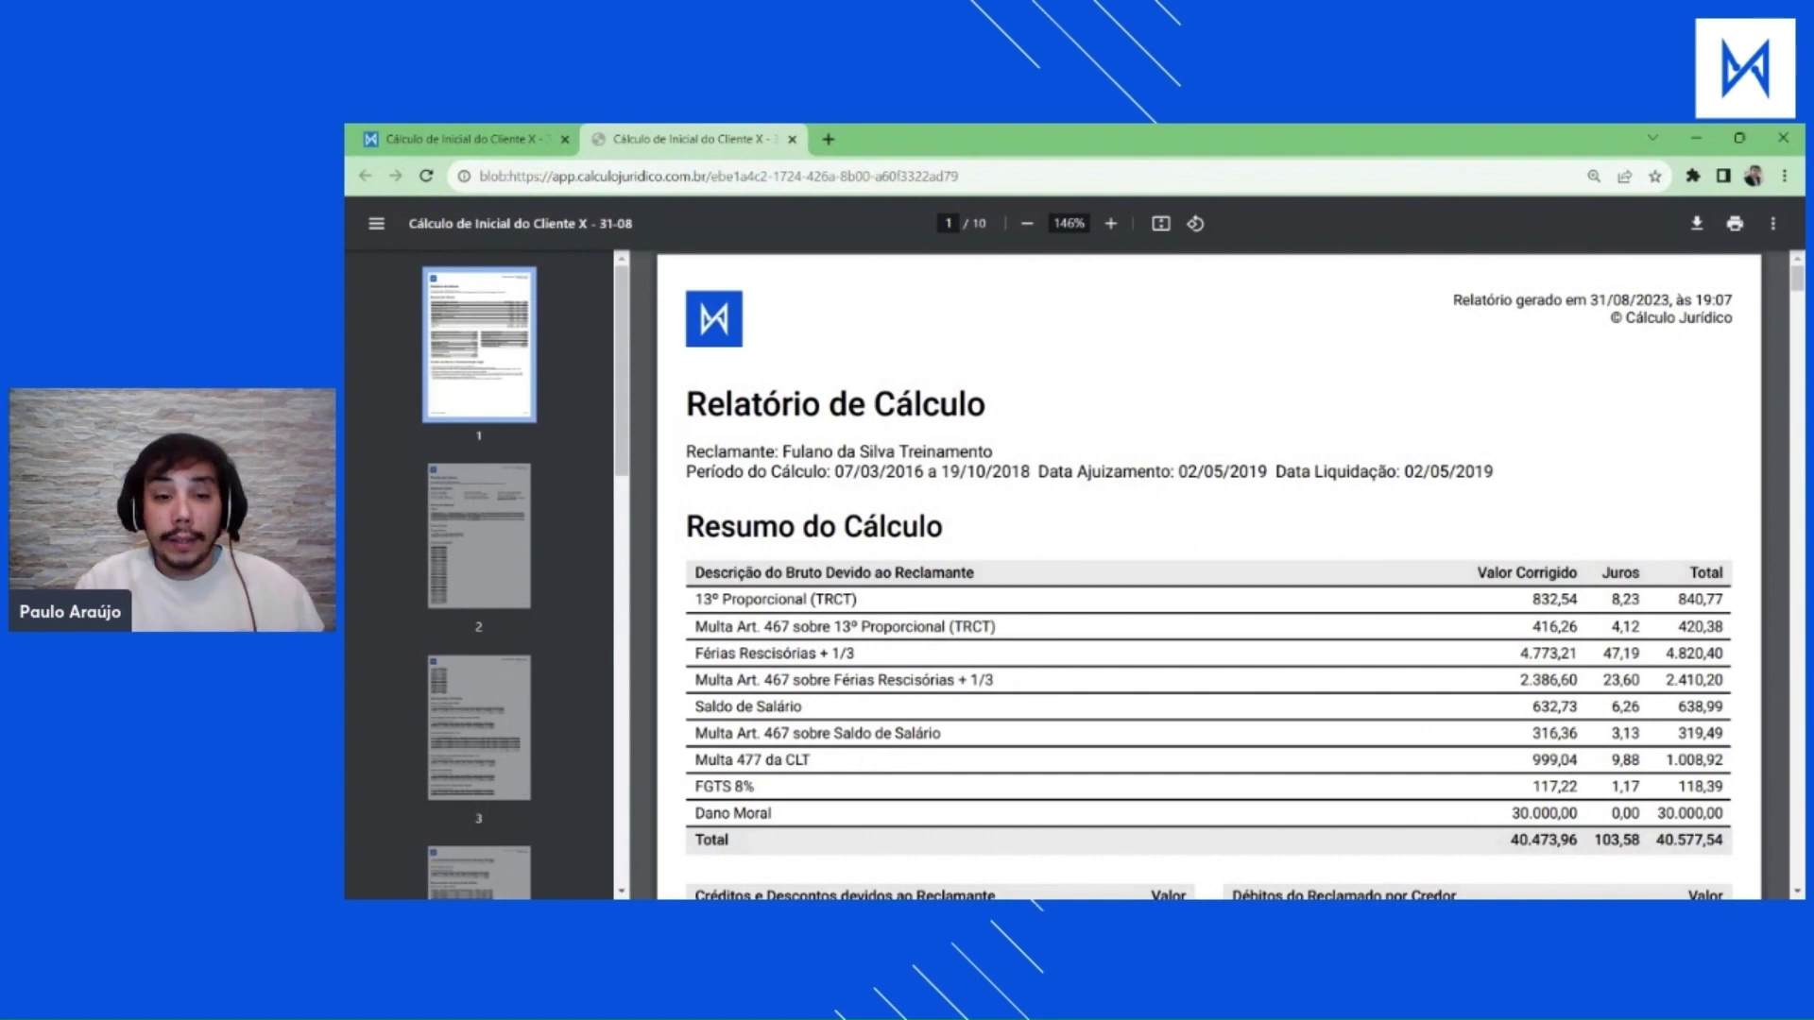
Review the report's summary, comparing Créditos e Descontos devidos ao Reclamante with Débitos do Reclamado por Credor.
scroll(843, 462, down, 2)
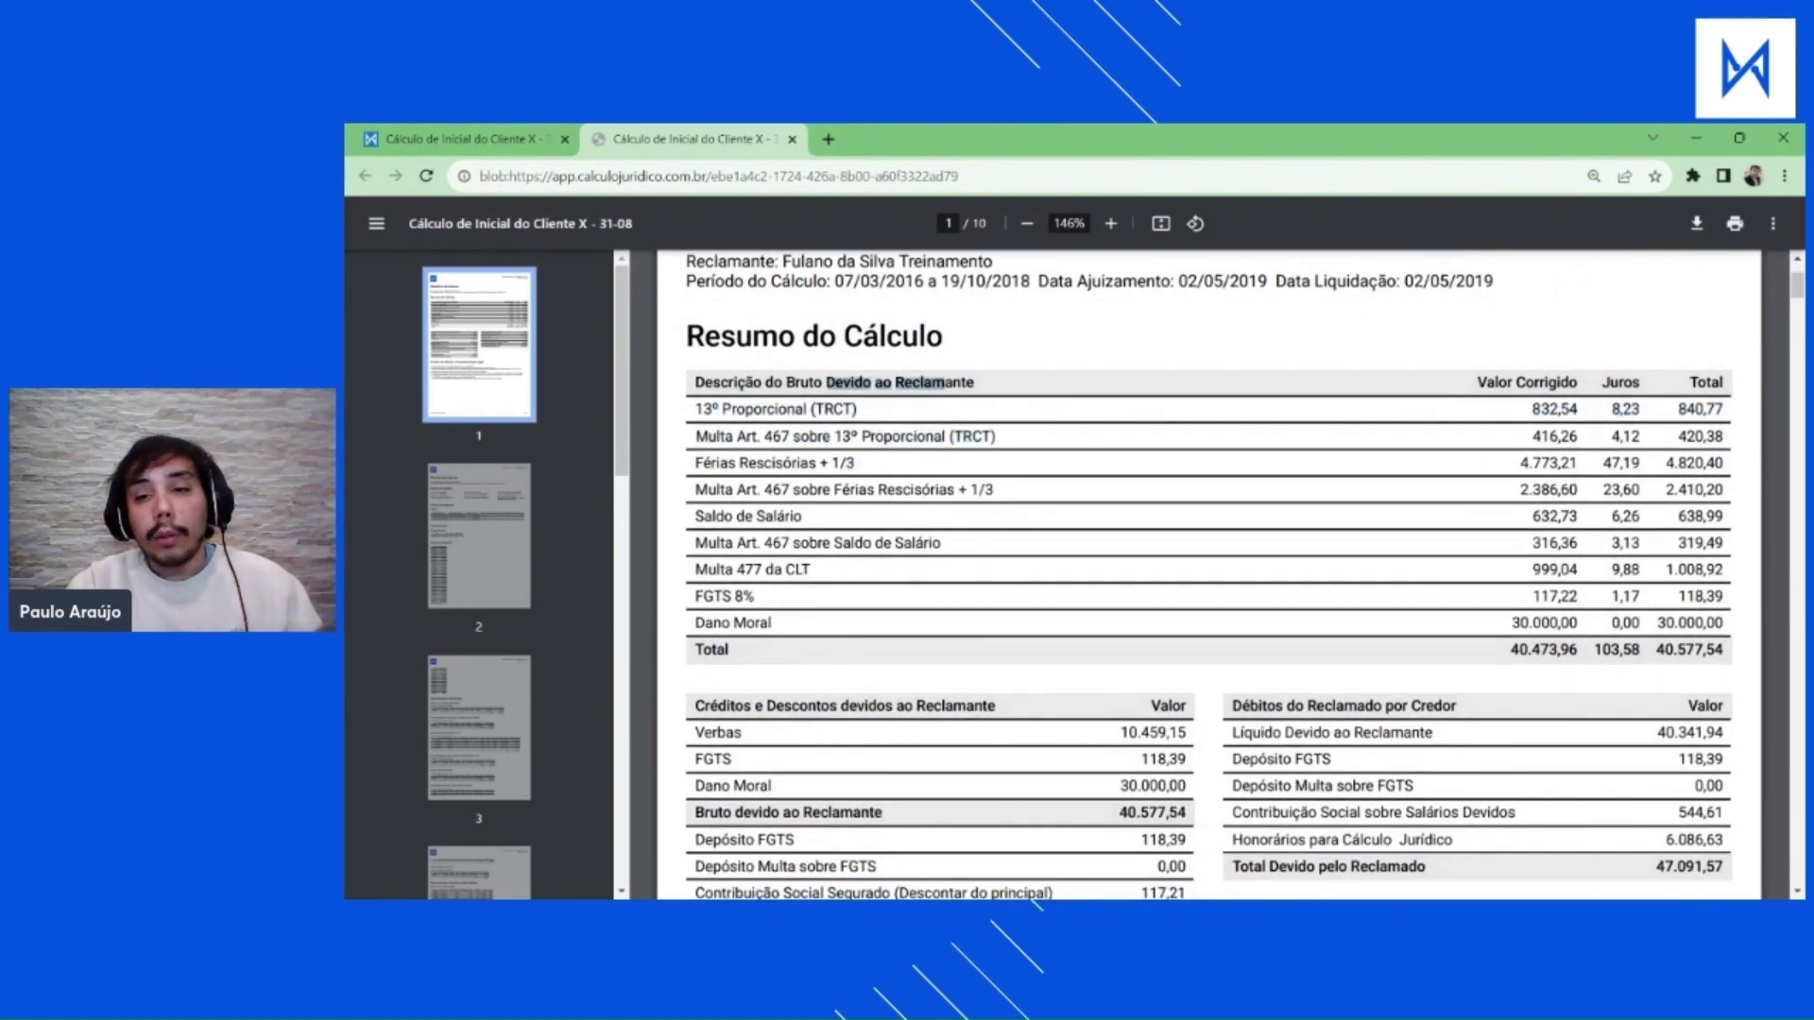
scroll(1209, 574, down, 2)
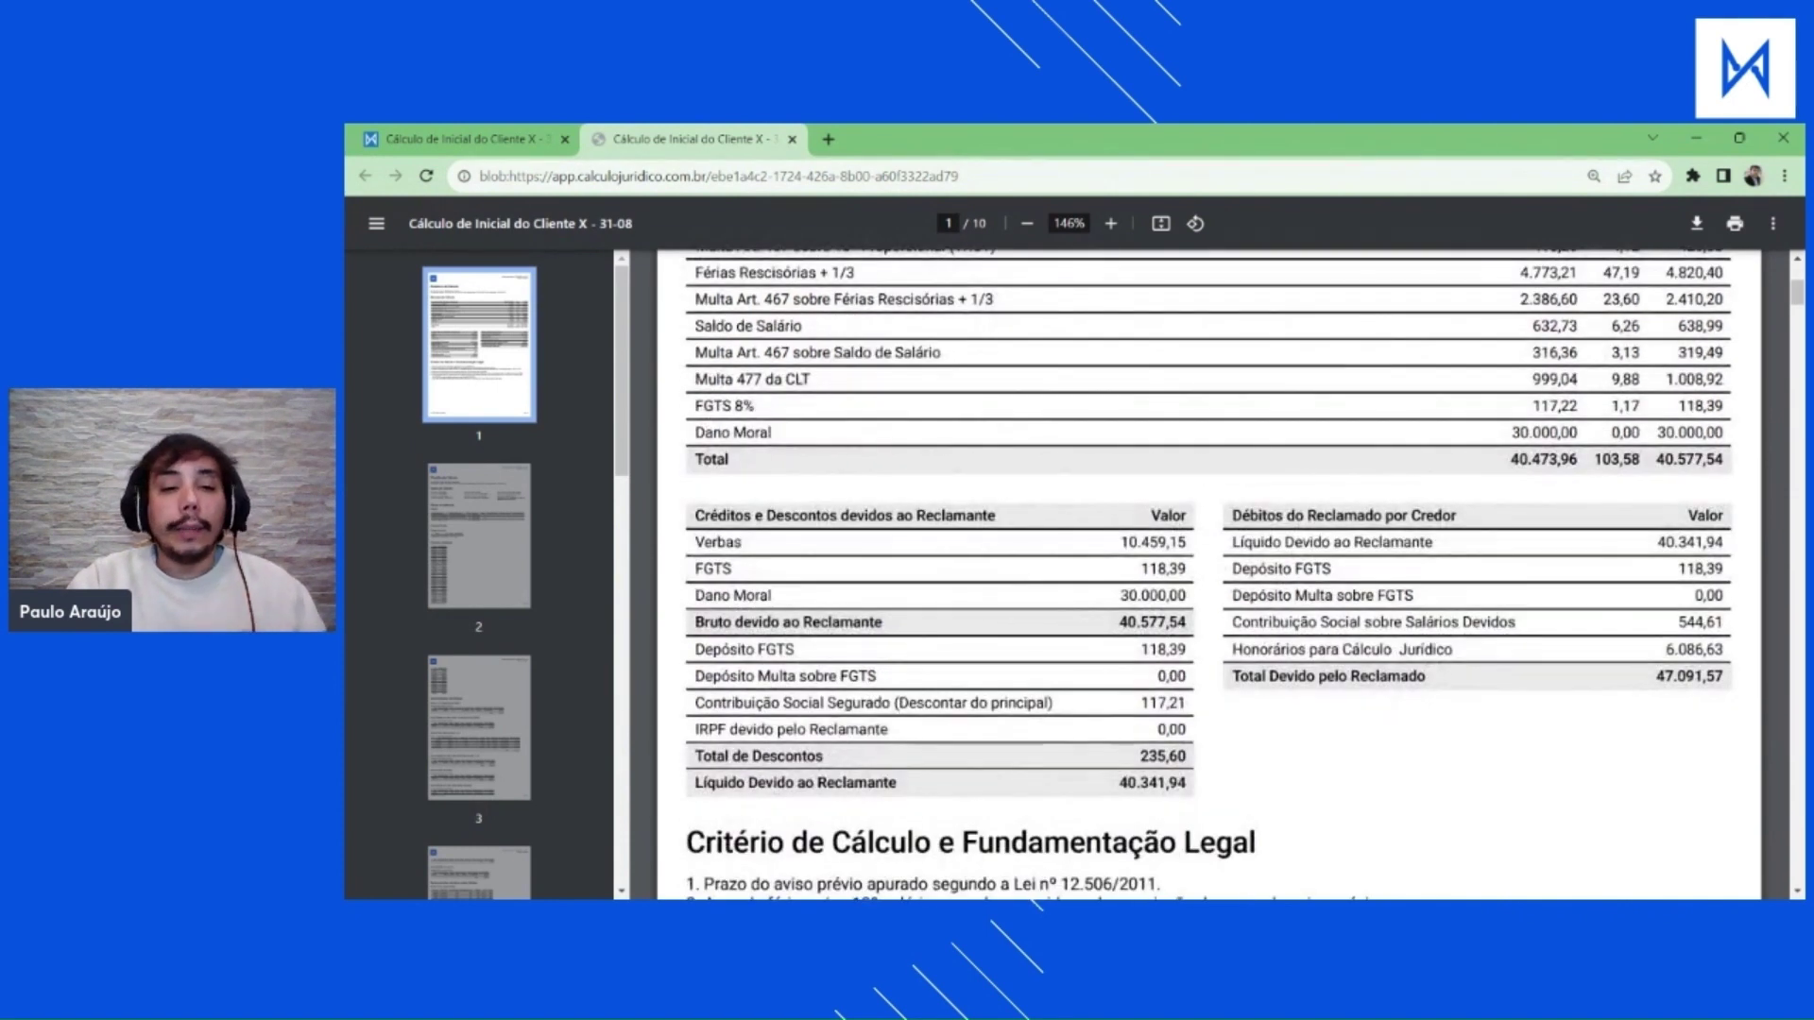
drag(791, 516, 1181, 516)
drag(715, 649, 1187, 756)
click(1309, 717)
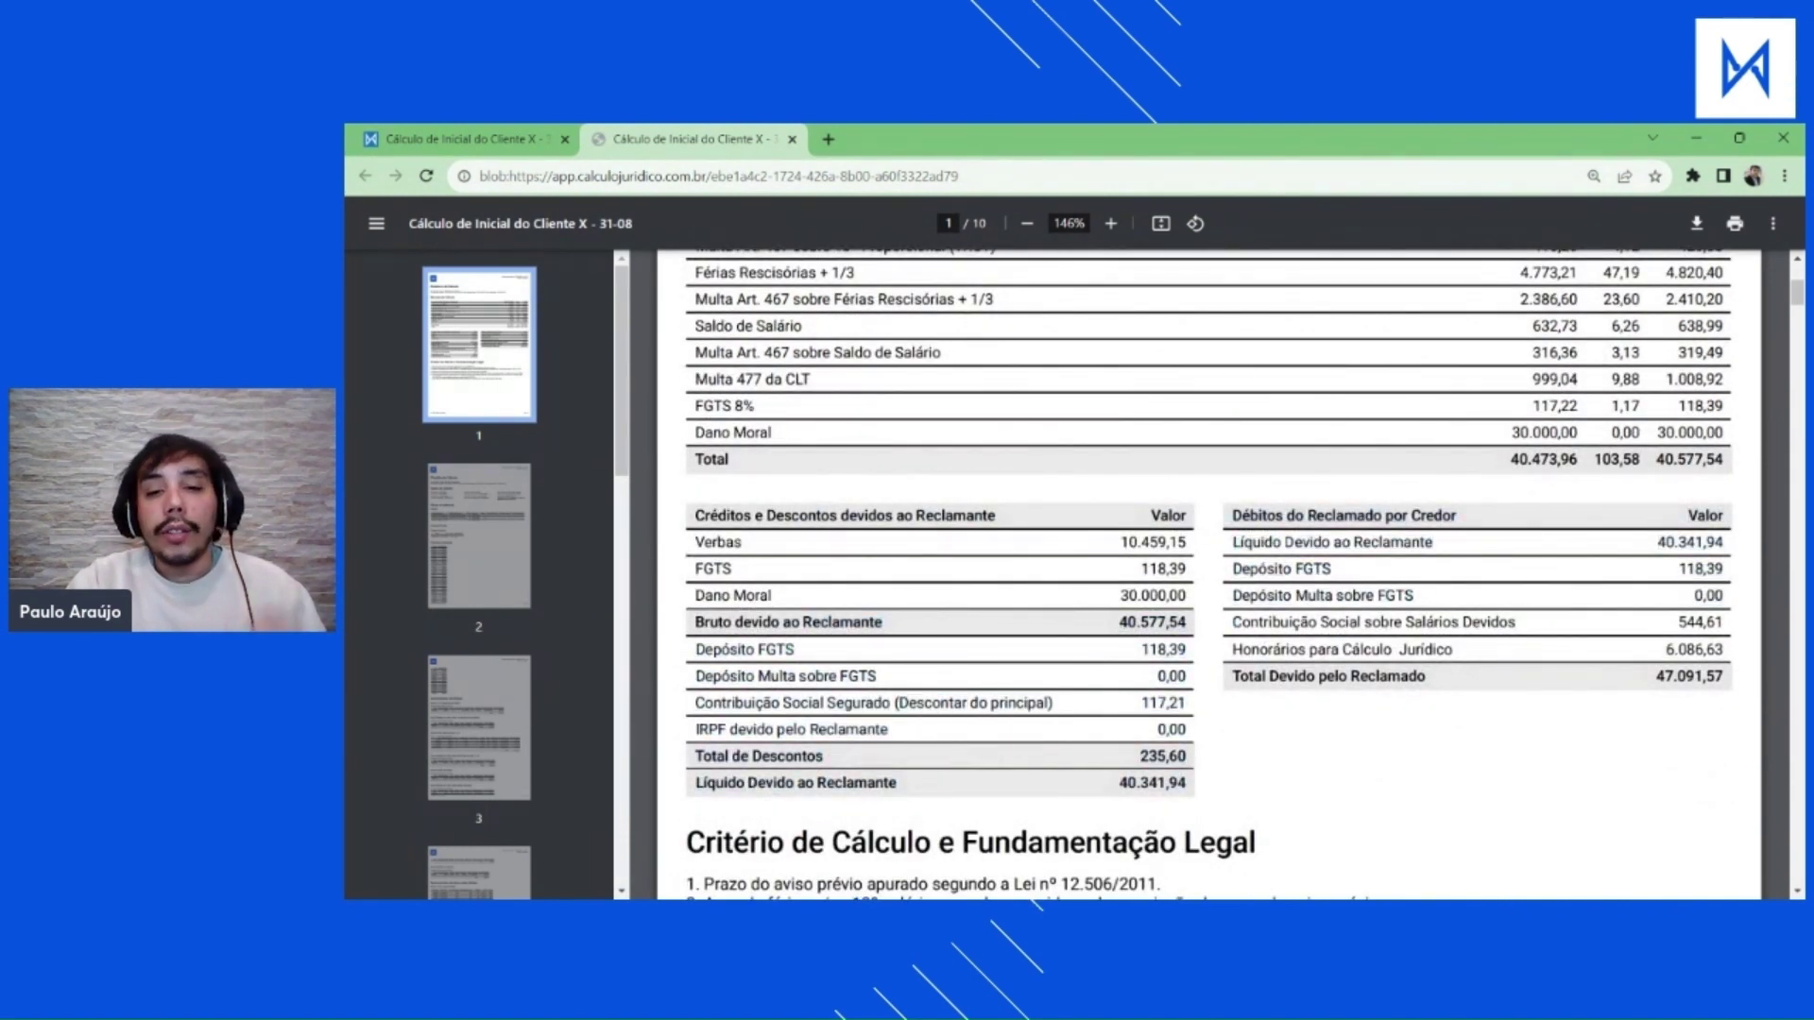
drag(1309, 516, 1457, 516)
drag(1326, 677, 1722, 677)
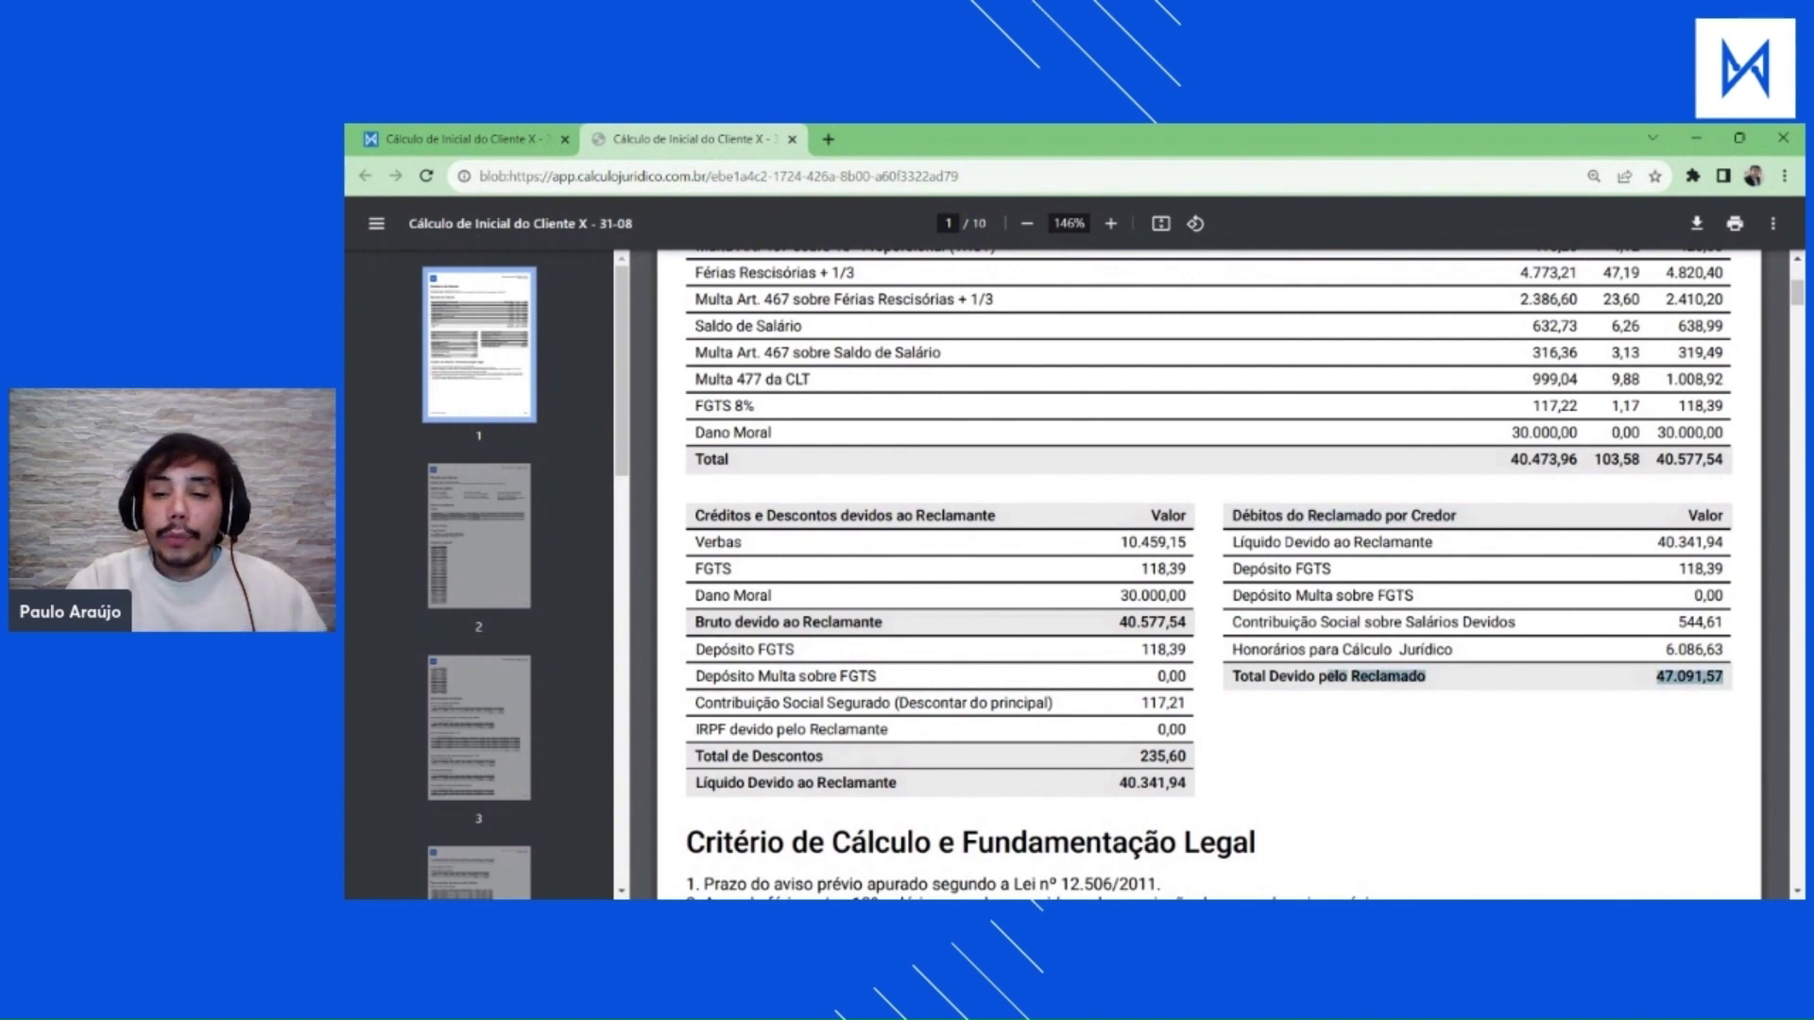
click(1642, 724)
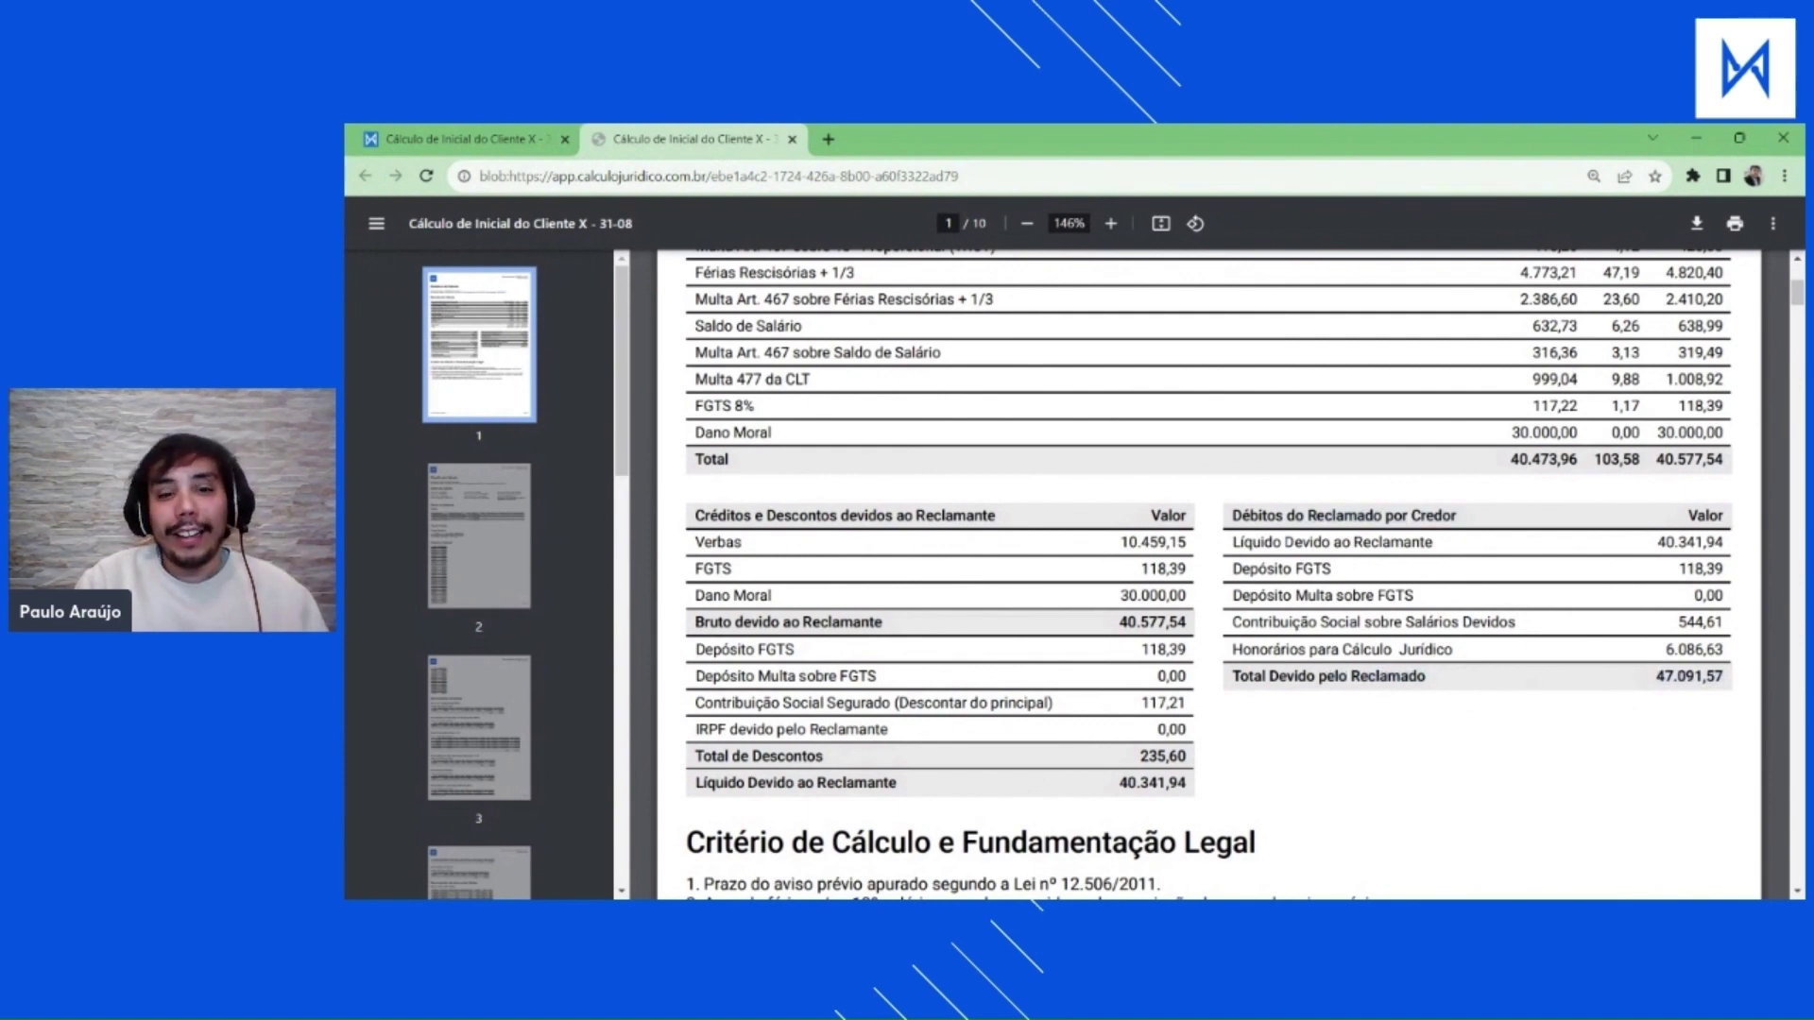
Read the Critério de Cálculo e Fundamentação Legal items on the report's first page.
scroll(1418, 762, down, 4)
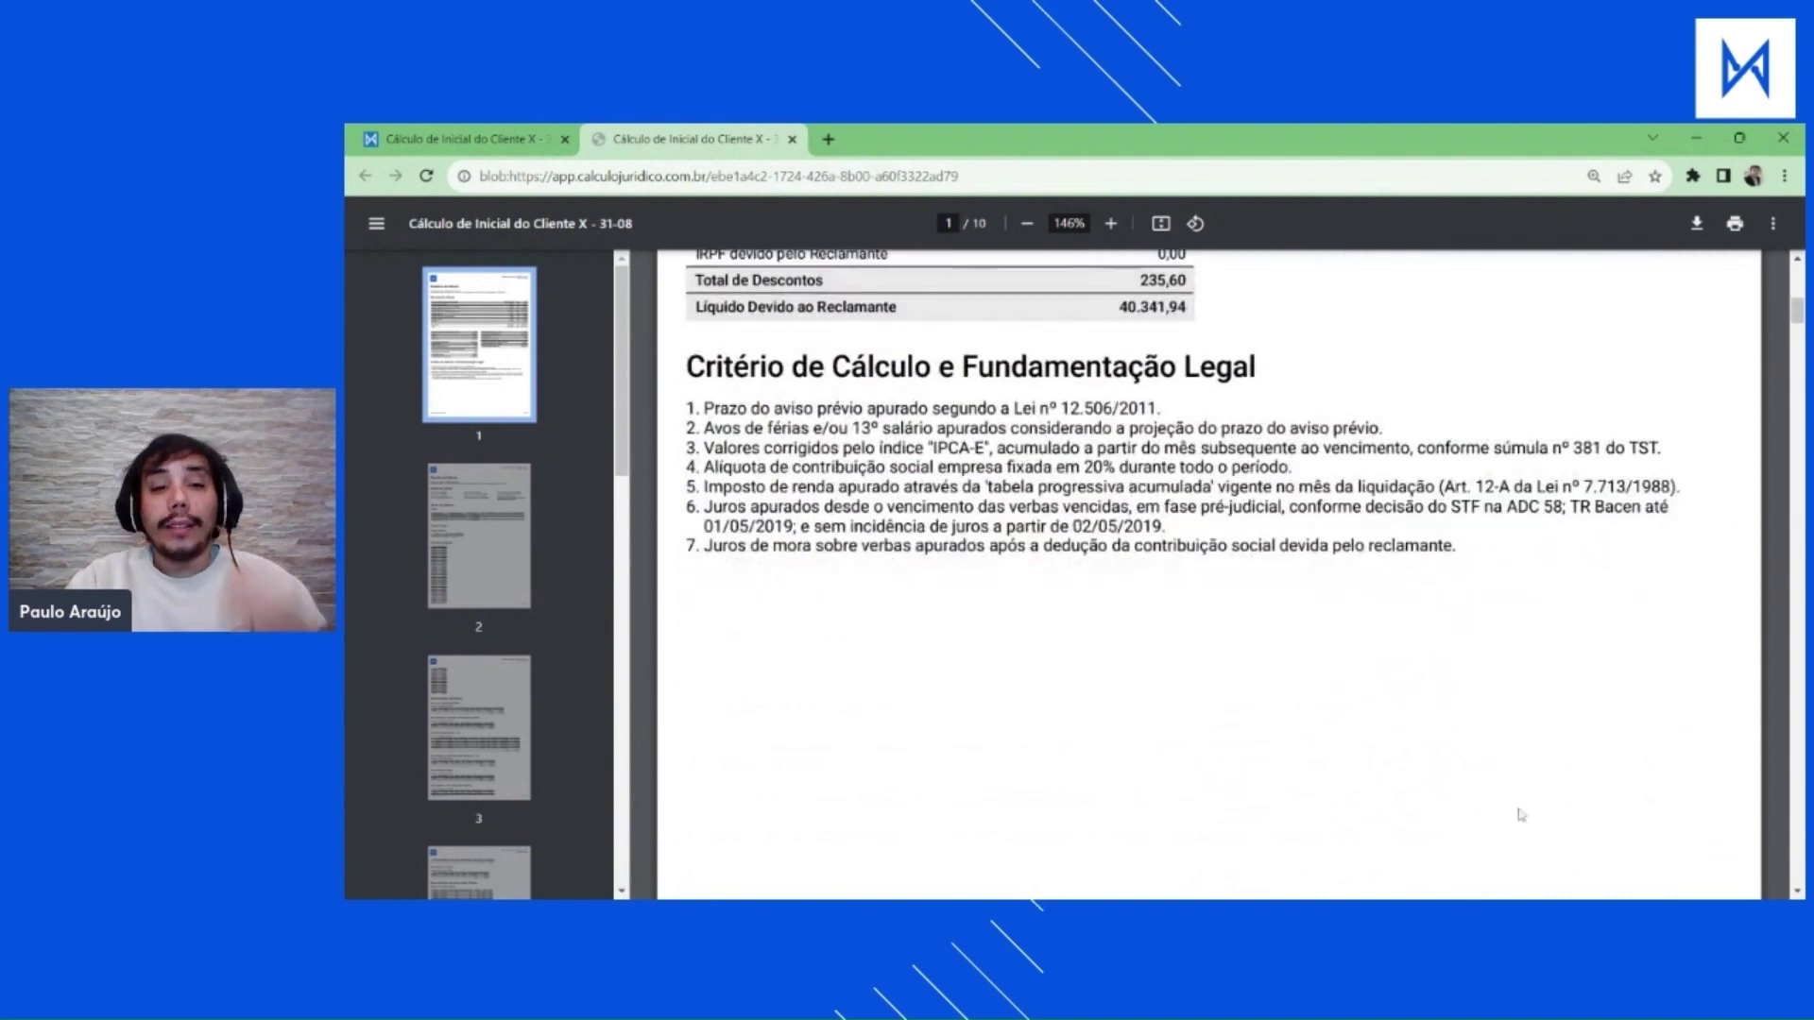
drag(890, 462, 955, 462)
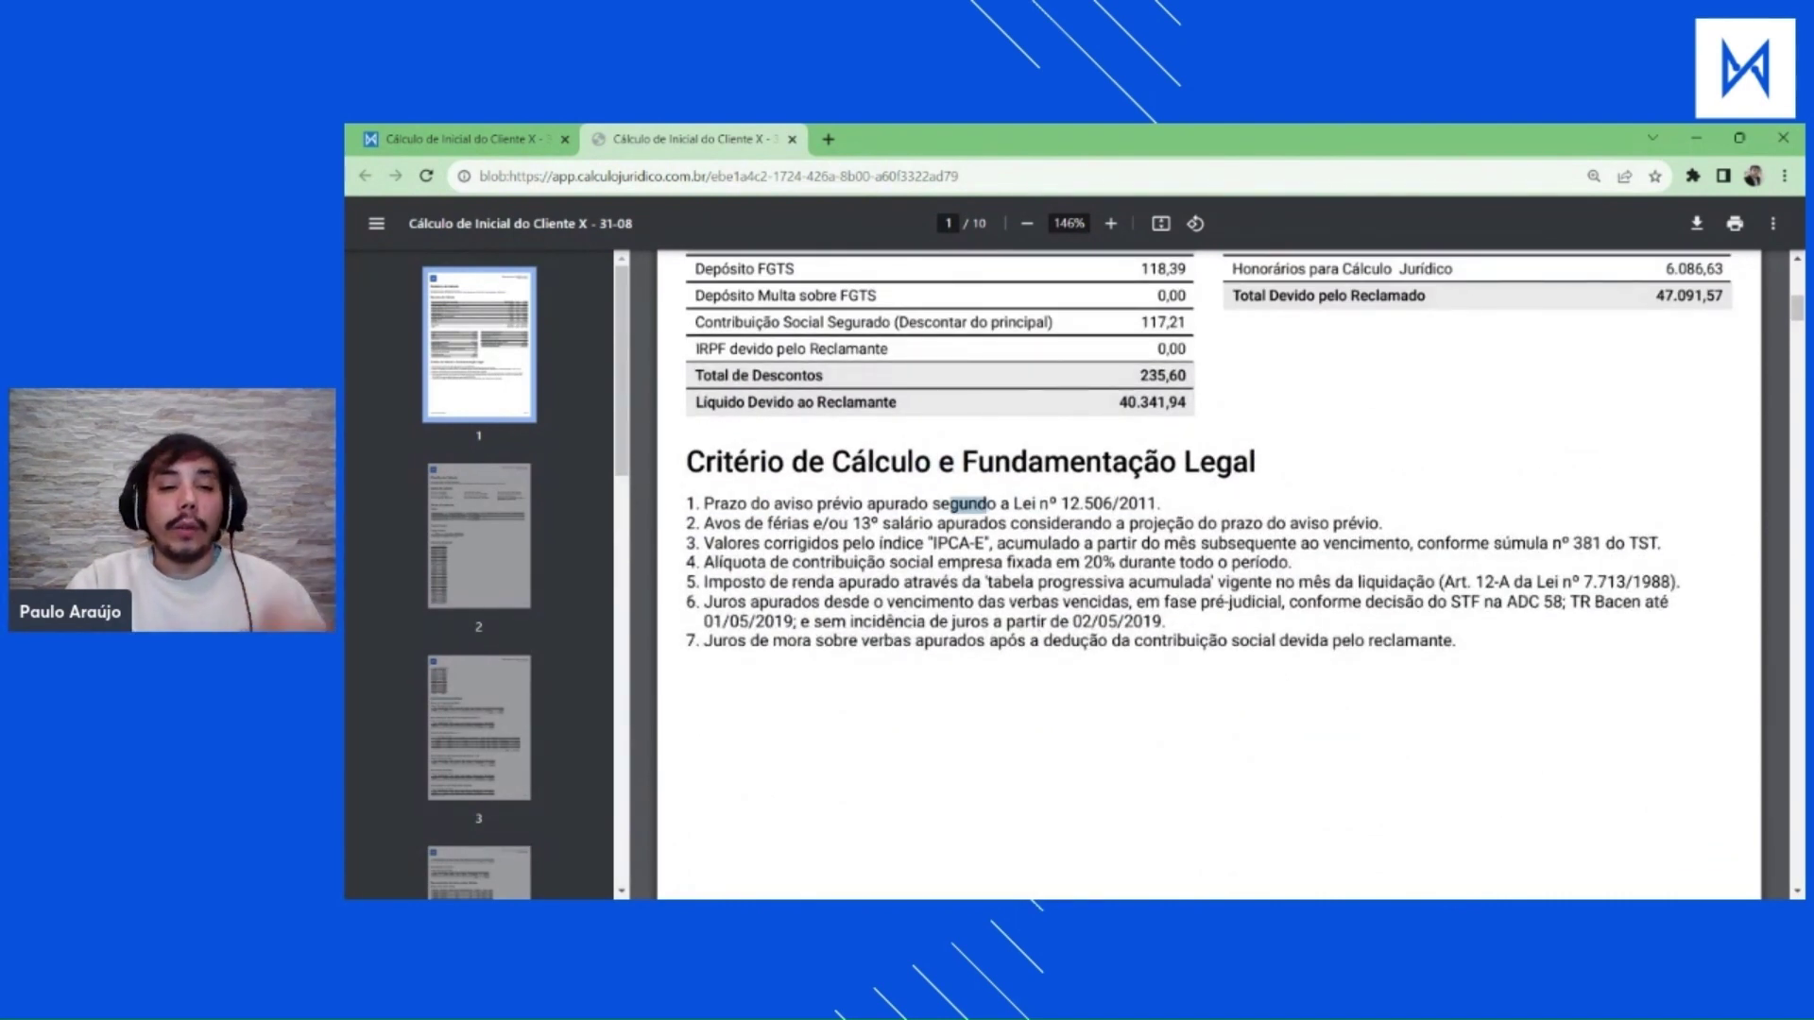
drag(796, 544, 1296, 544)
drag(765, 523, 1111, 523)
drag(732, 582, 869, 602)
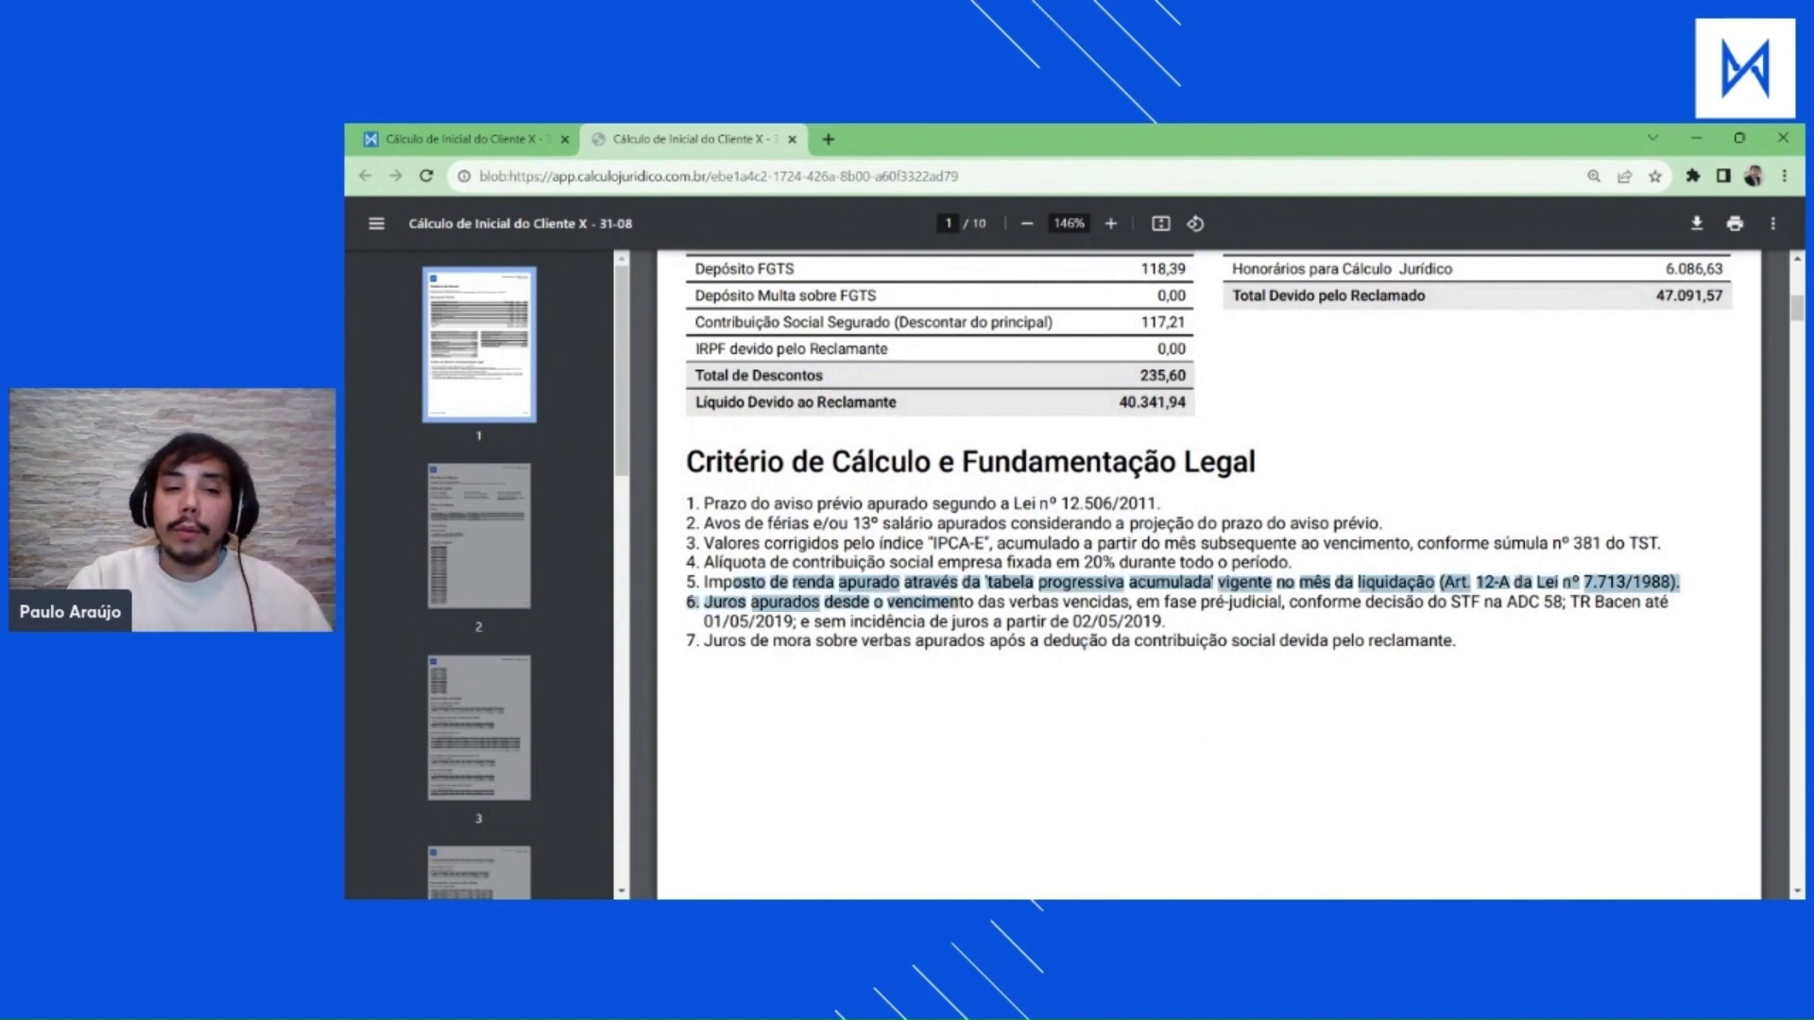
Examine the report's Histórico Salarial and the Demonstrativo de Verbas for 13º Proporcional and its Multa Art. 467, including the correction index.
scroll(1008, 579, down, 4)
scroll(1086, 578, down, 20)
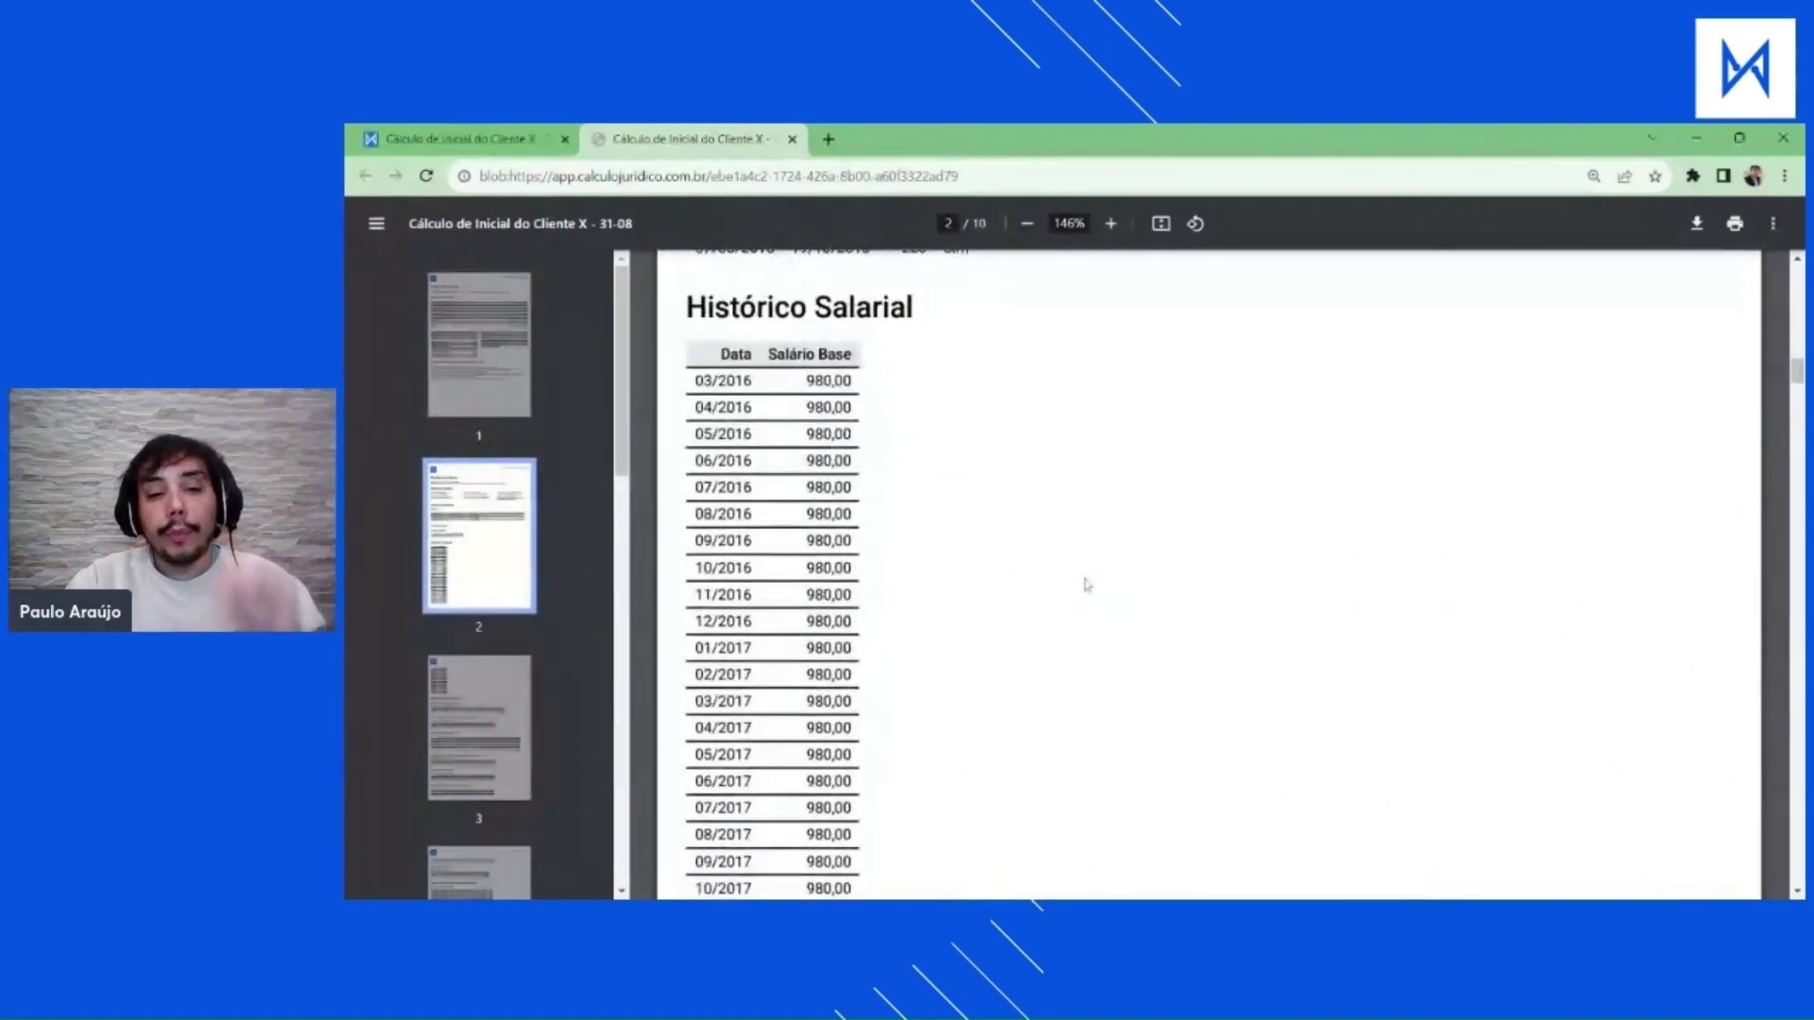
scroll(897, 501, up, 1)
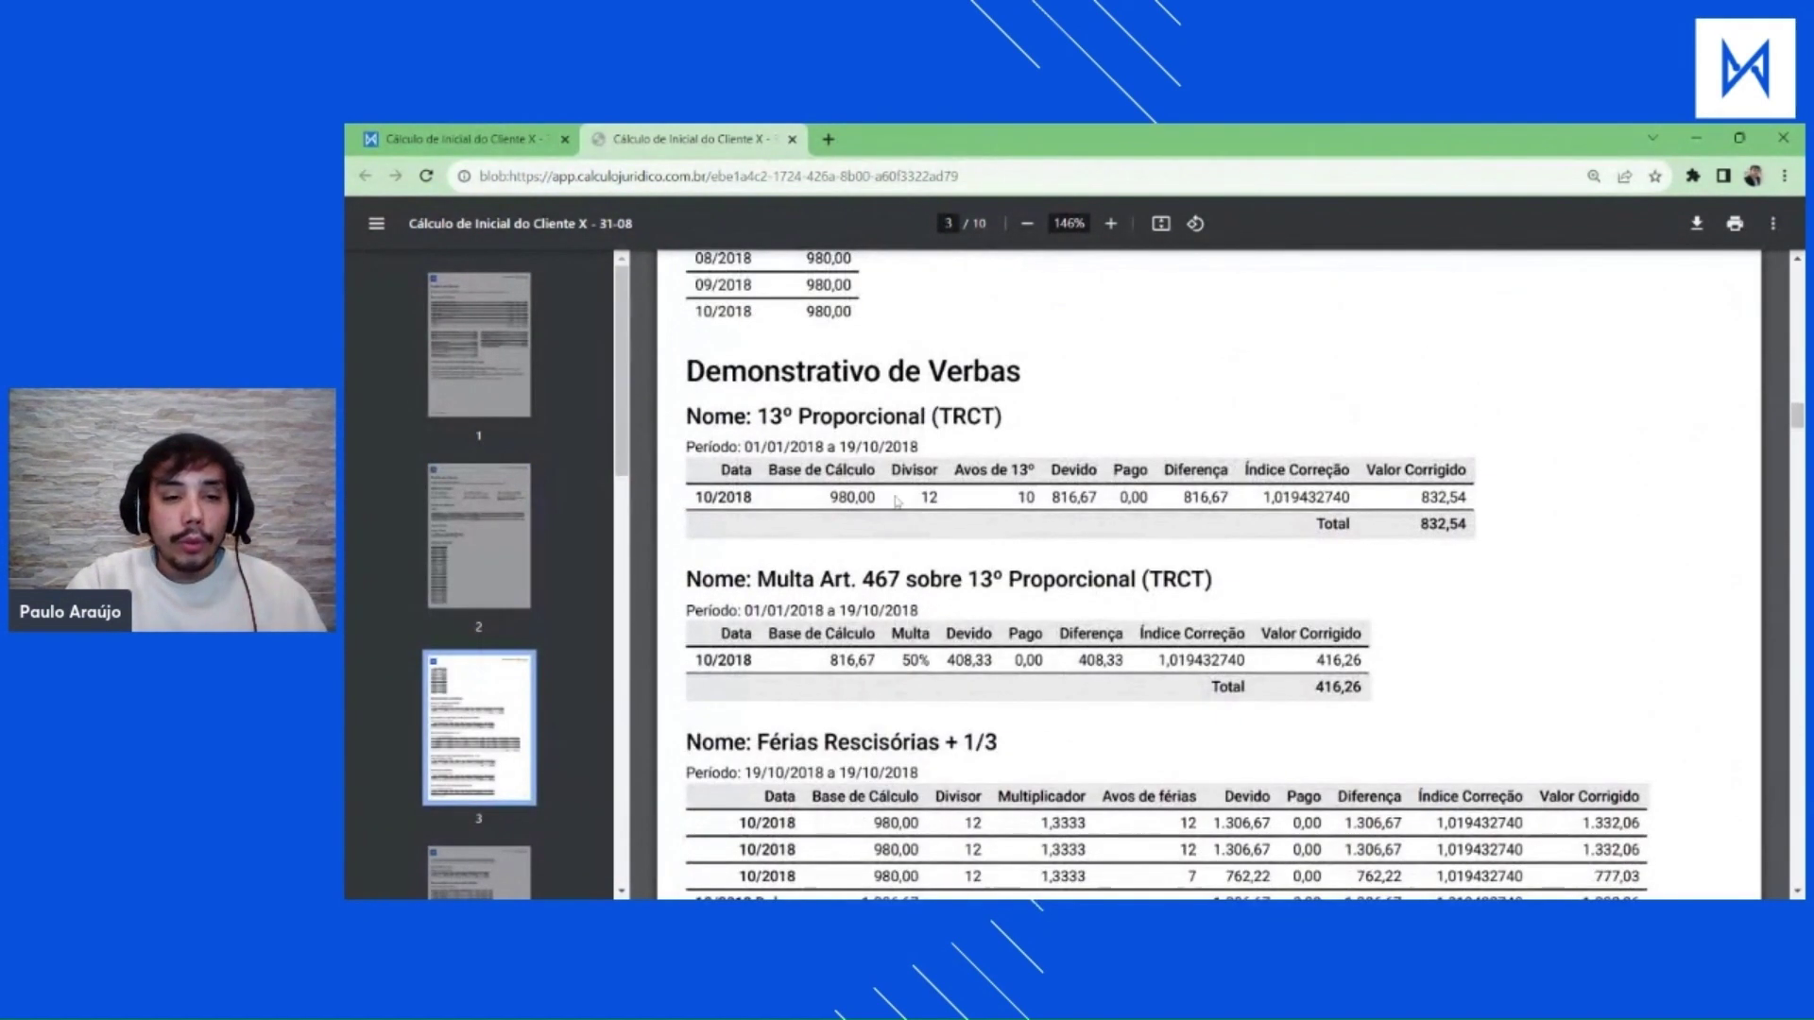
drag(756, 416, 1001, 417)
click(1001, 417)
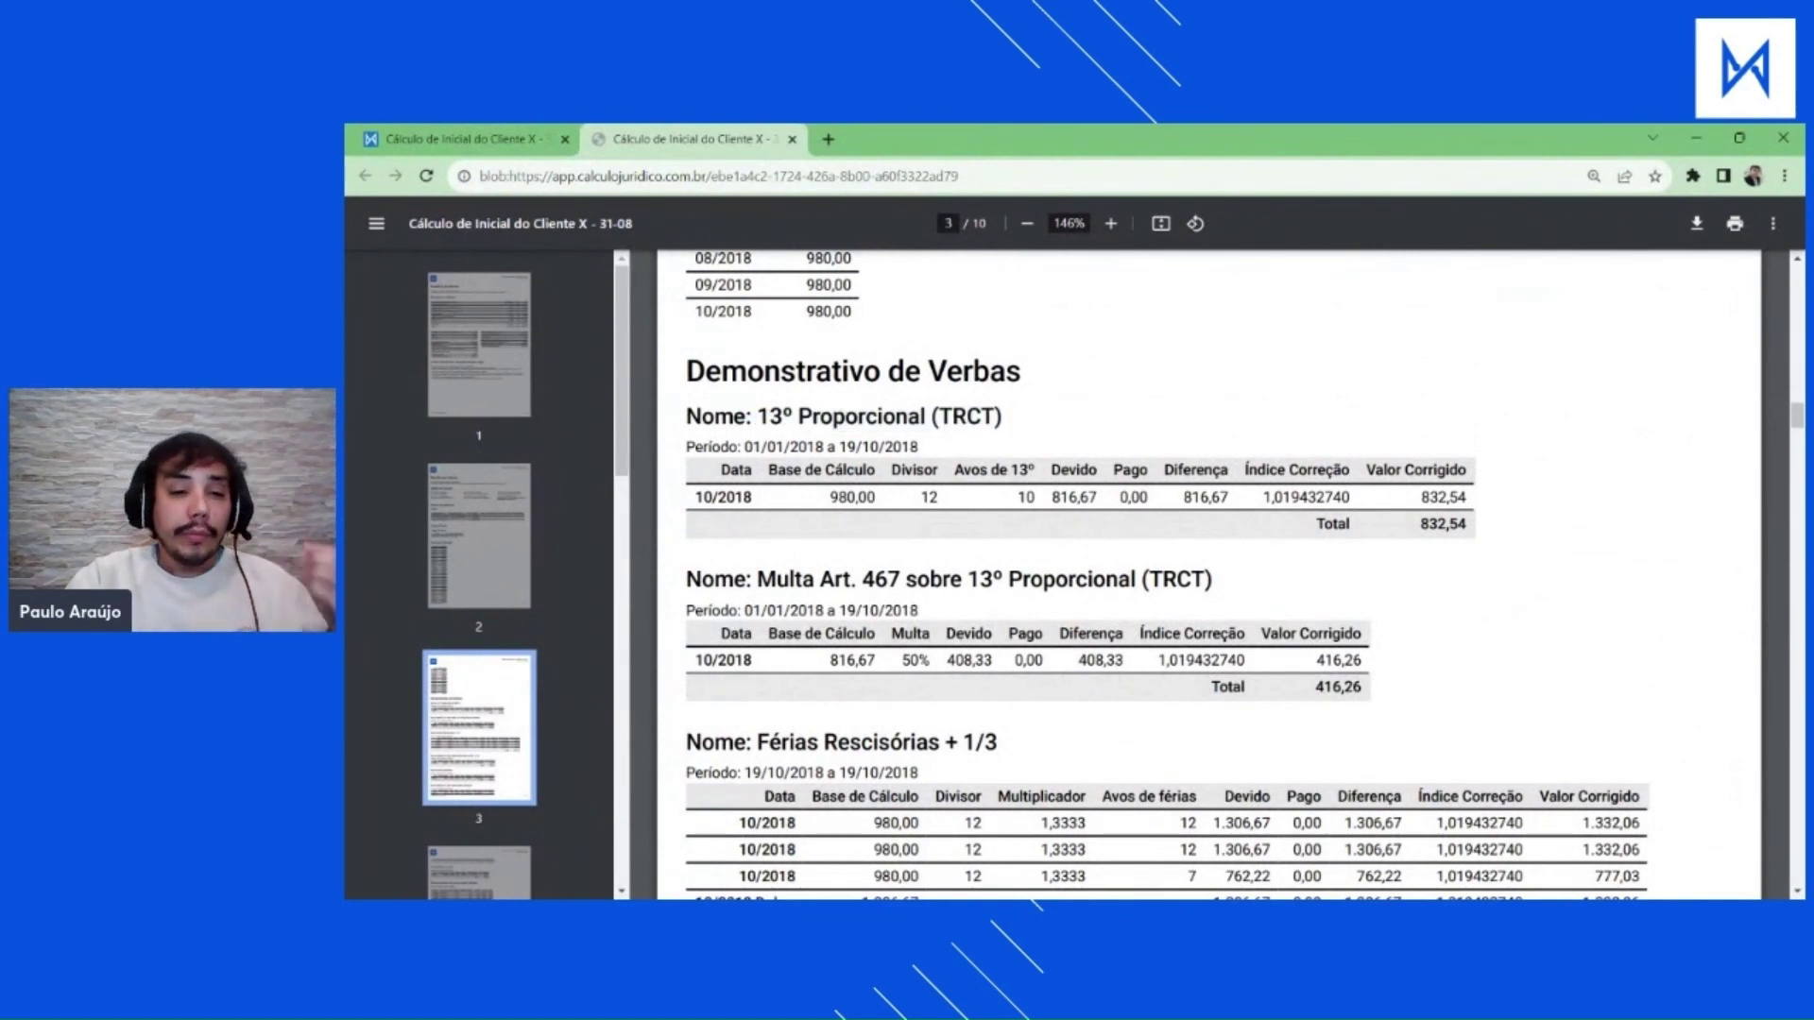
drag(703, 448, 876, 500)
click(875, 501)
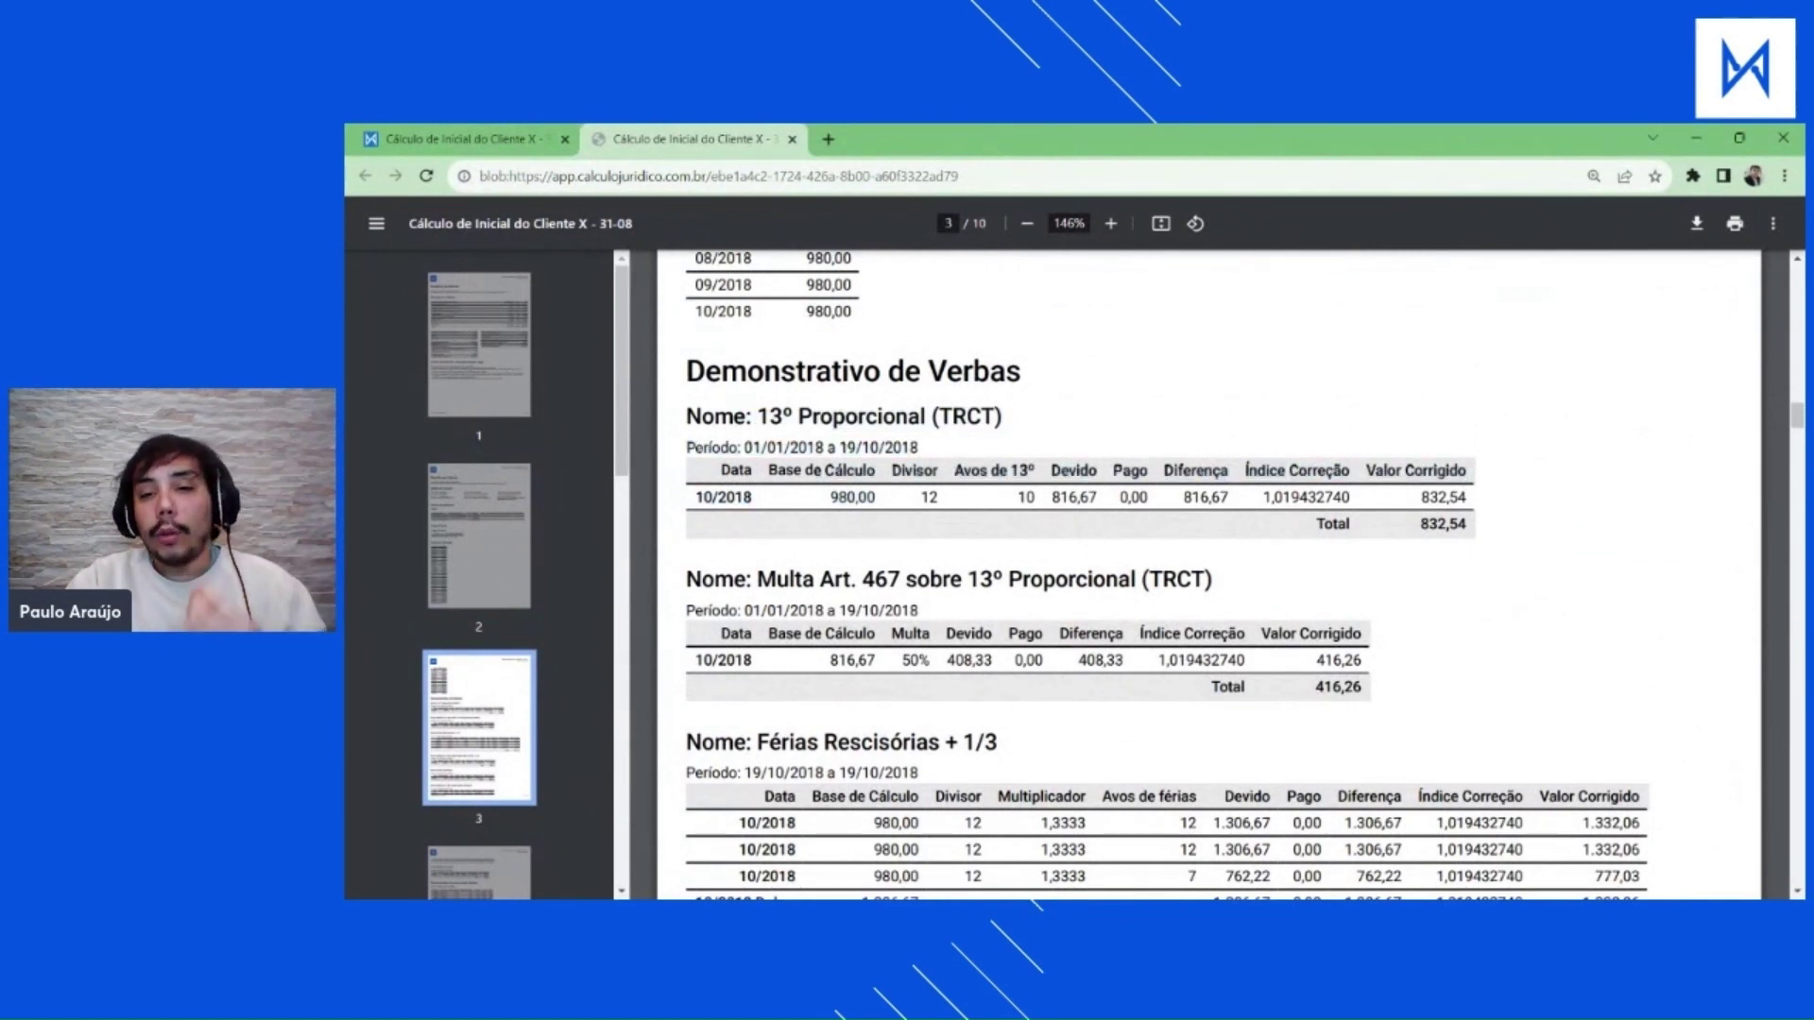
double_click(1306, 498)
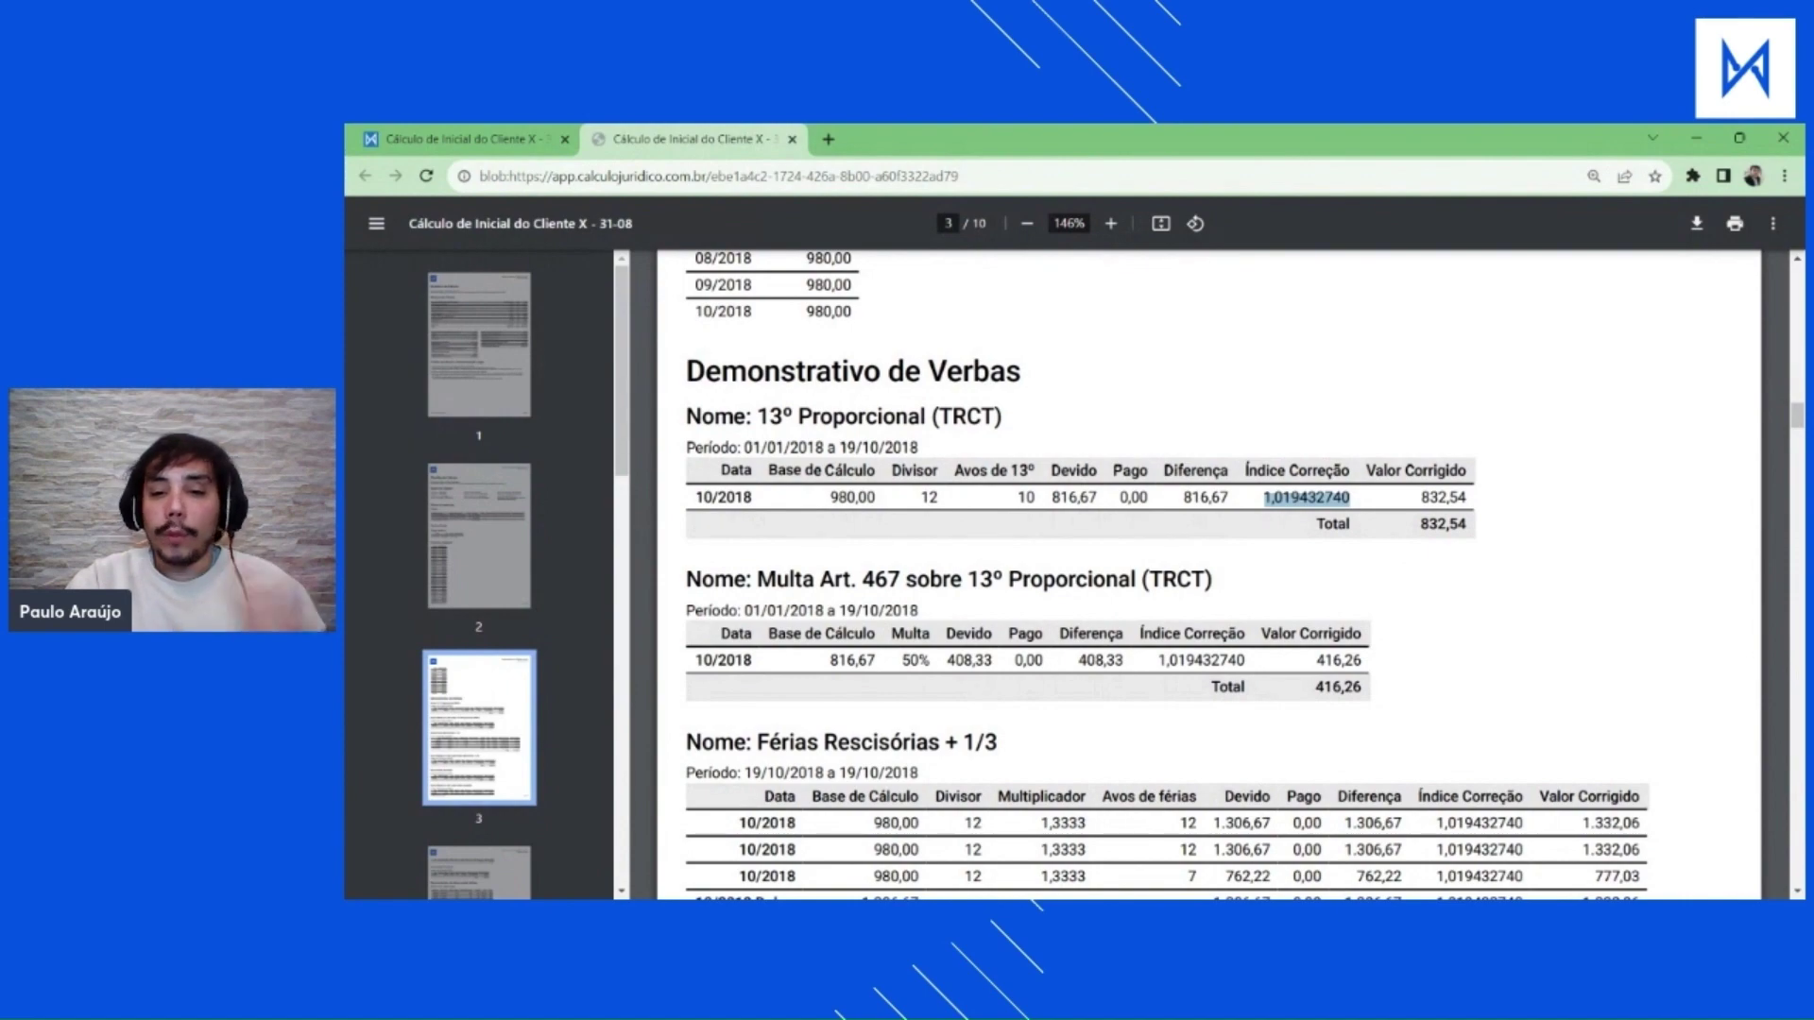
scroll(1209, 575, down, 1)
drag(759, 484, 1135, 484)
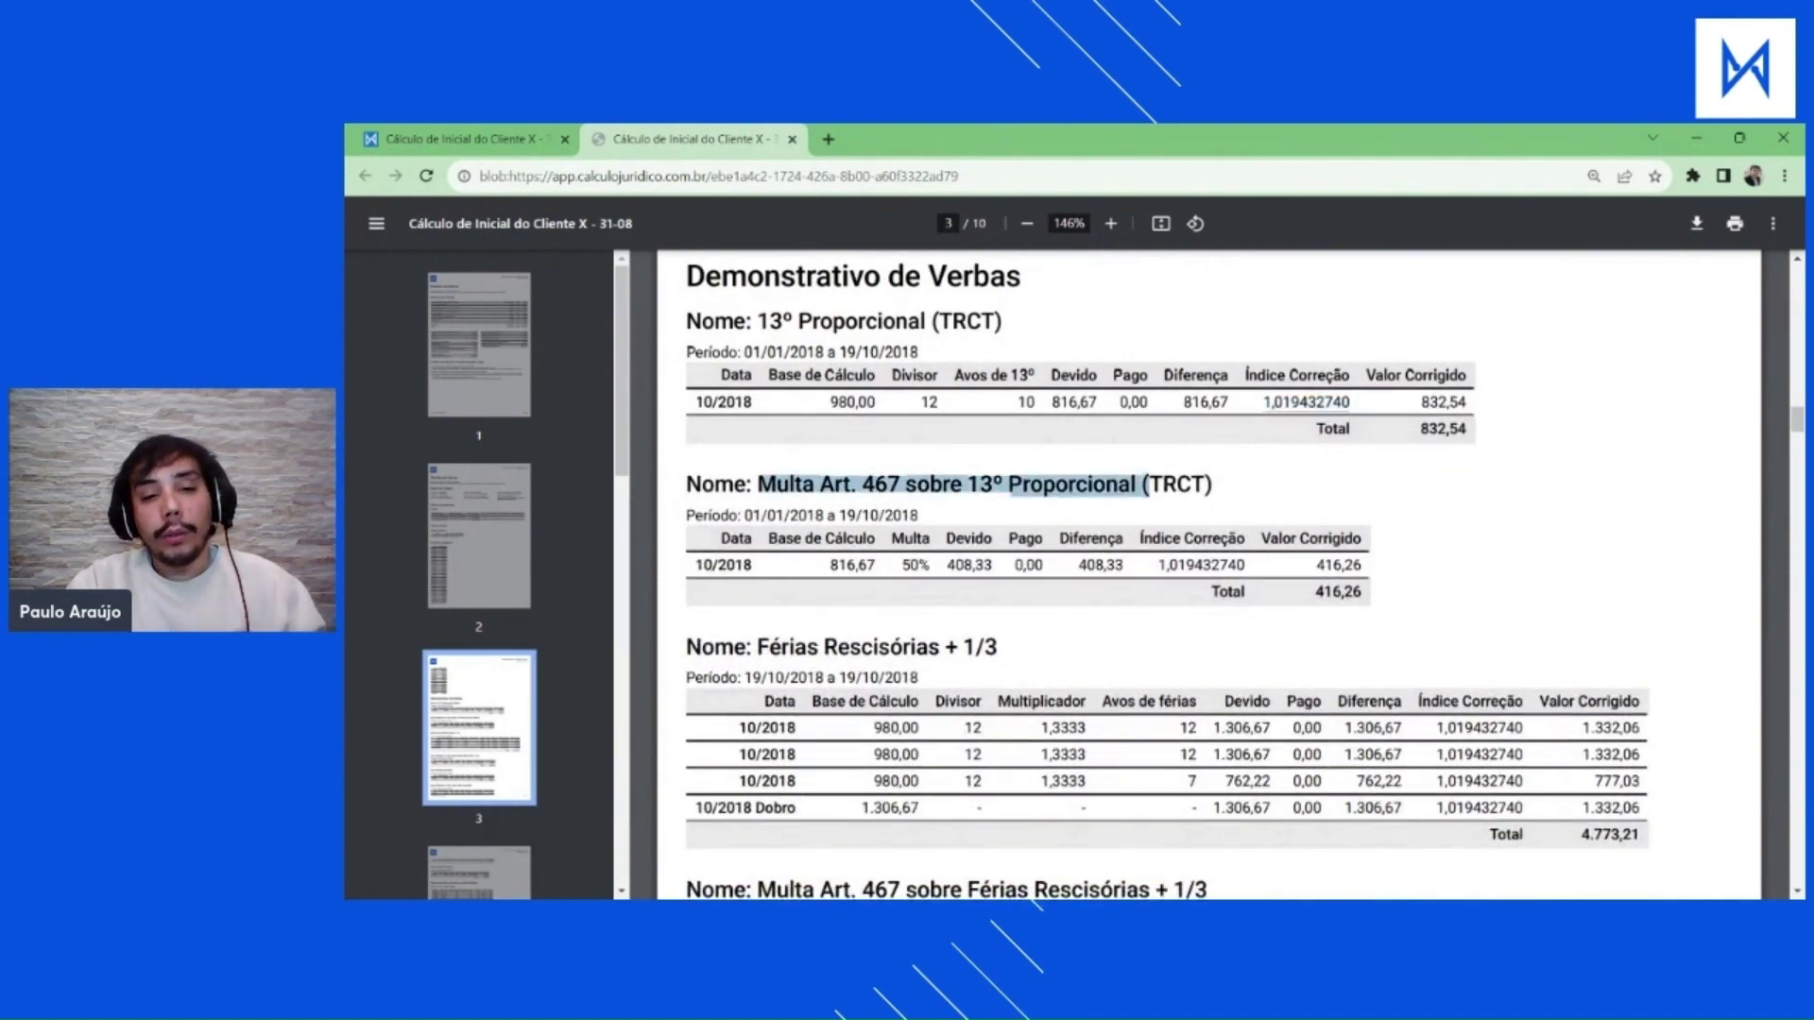
Look through the interest tables to the last page and review the Honorários, Imposto de Renda and Multas/Indenizações statements.
scroll(1209, 574, down, 15)
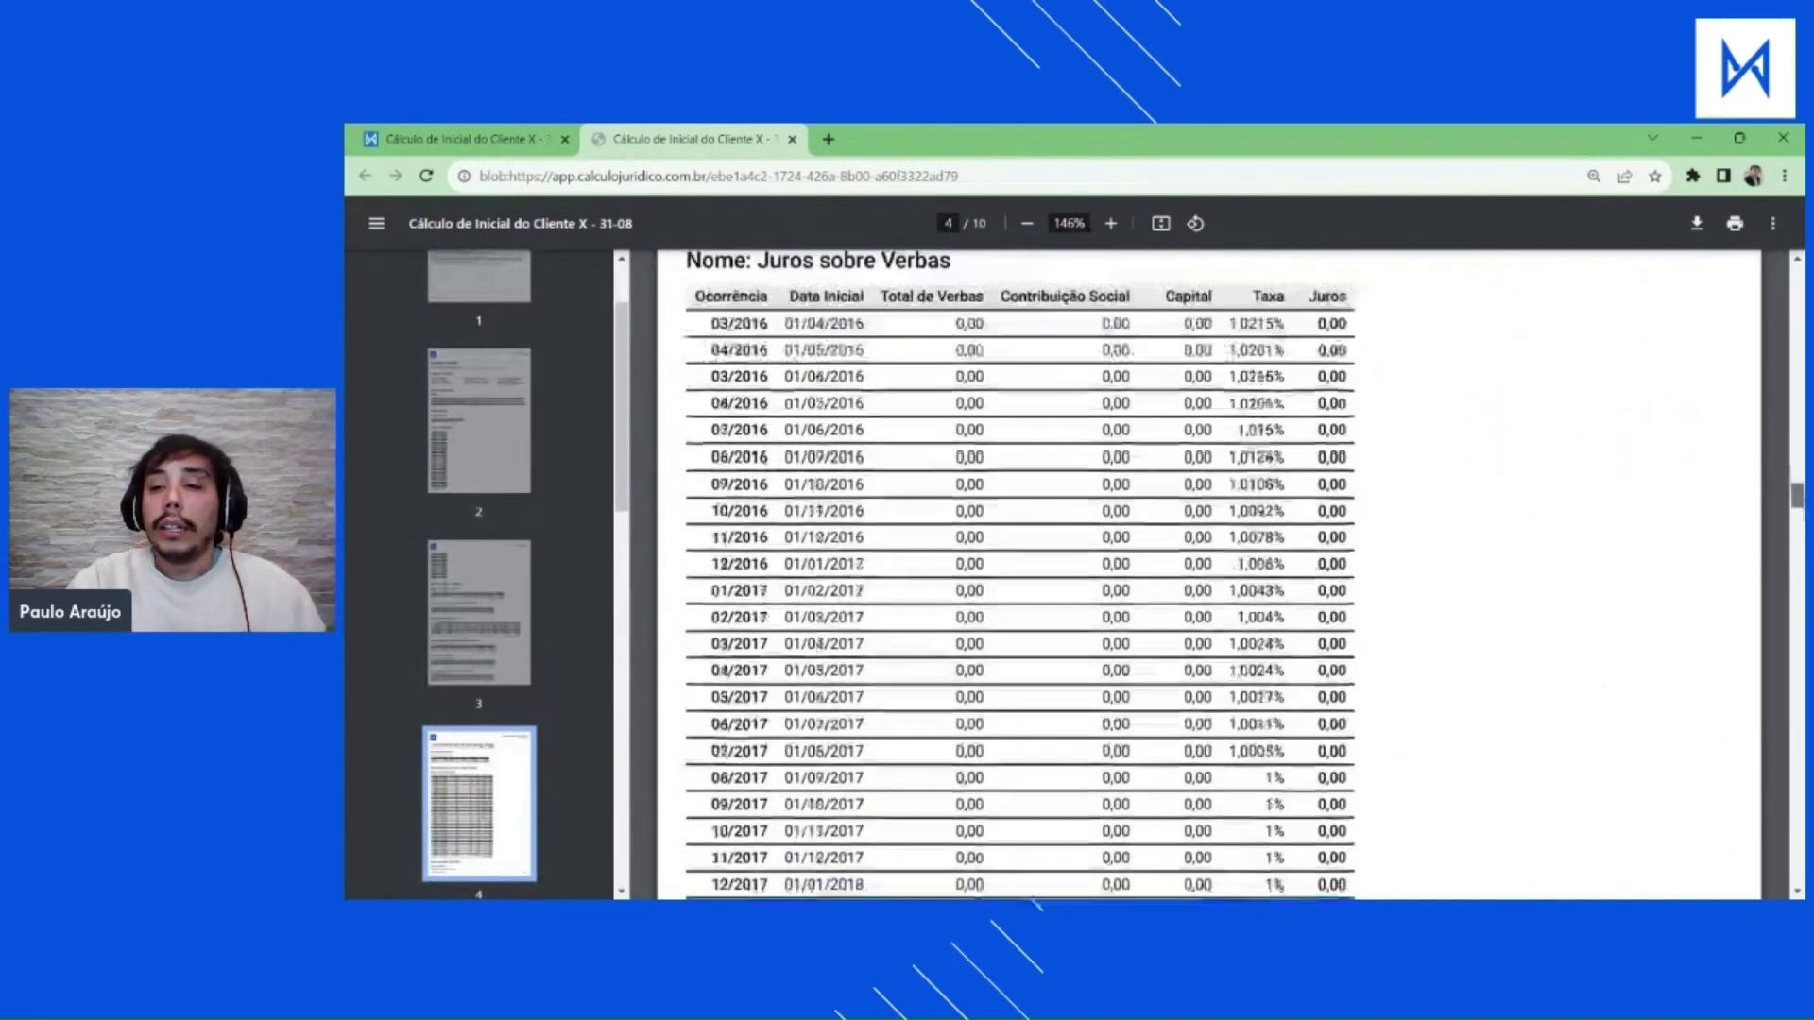
scroll(1209, 574, down, 20)
scroll(1433, 514, up, 5)
scroll(1153, 555, down, 5)
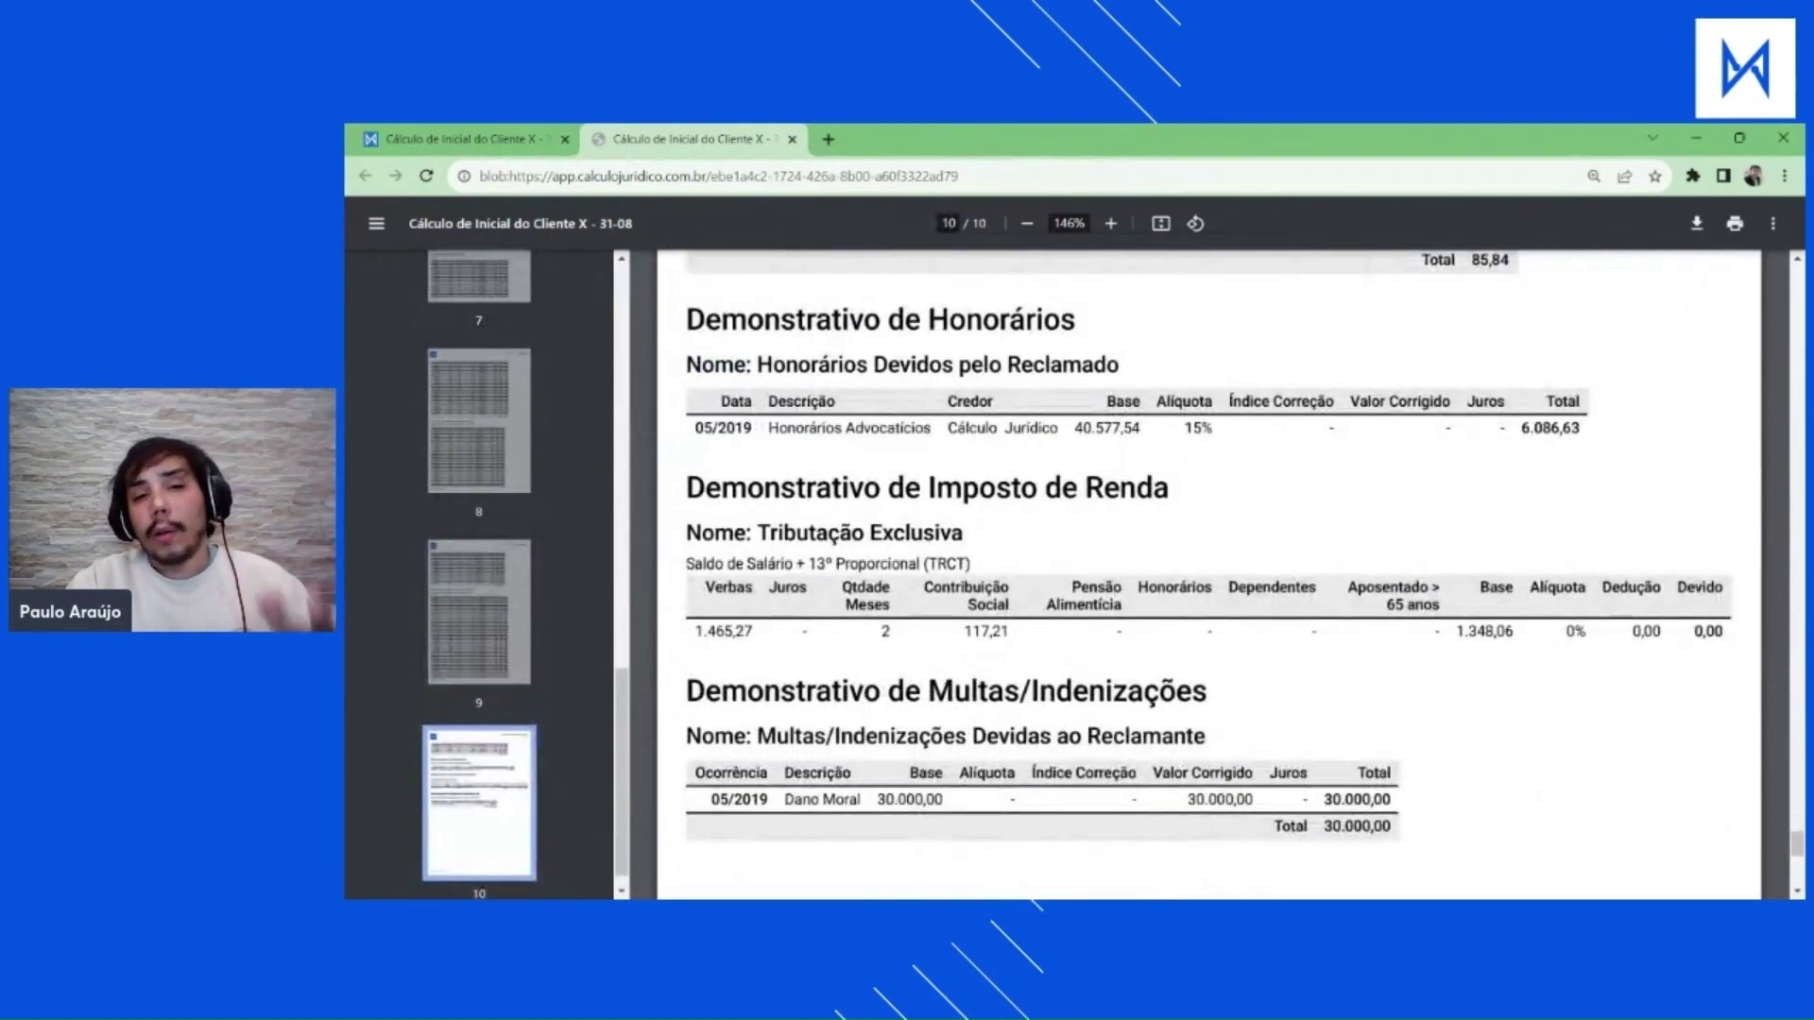
drag(887, 320, 1021, 365)
drag(848, 488, 1171, 583)
scroll(950, 532, down, 2)
Return to the Resumo do Cálculo on the report's first page.
drag(1799, 856, 1799, 473)
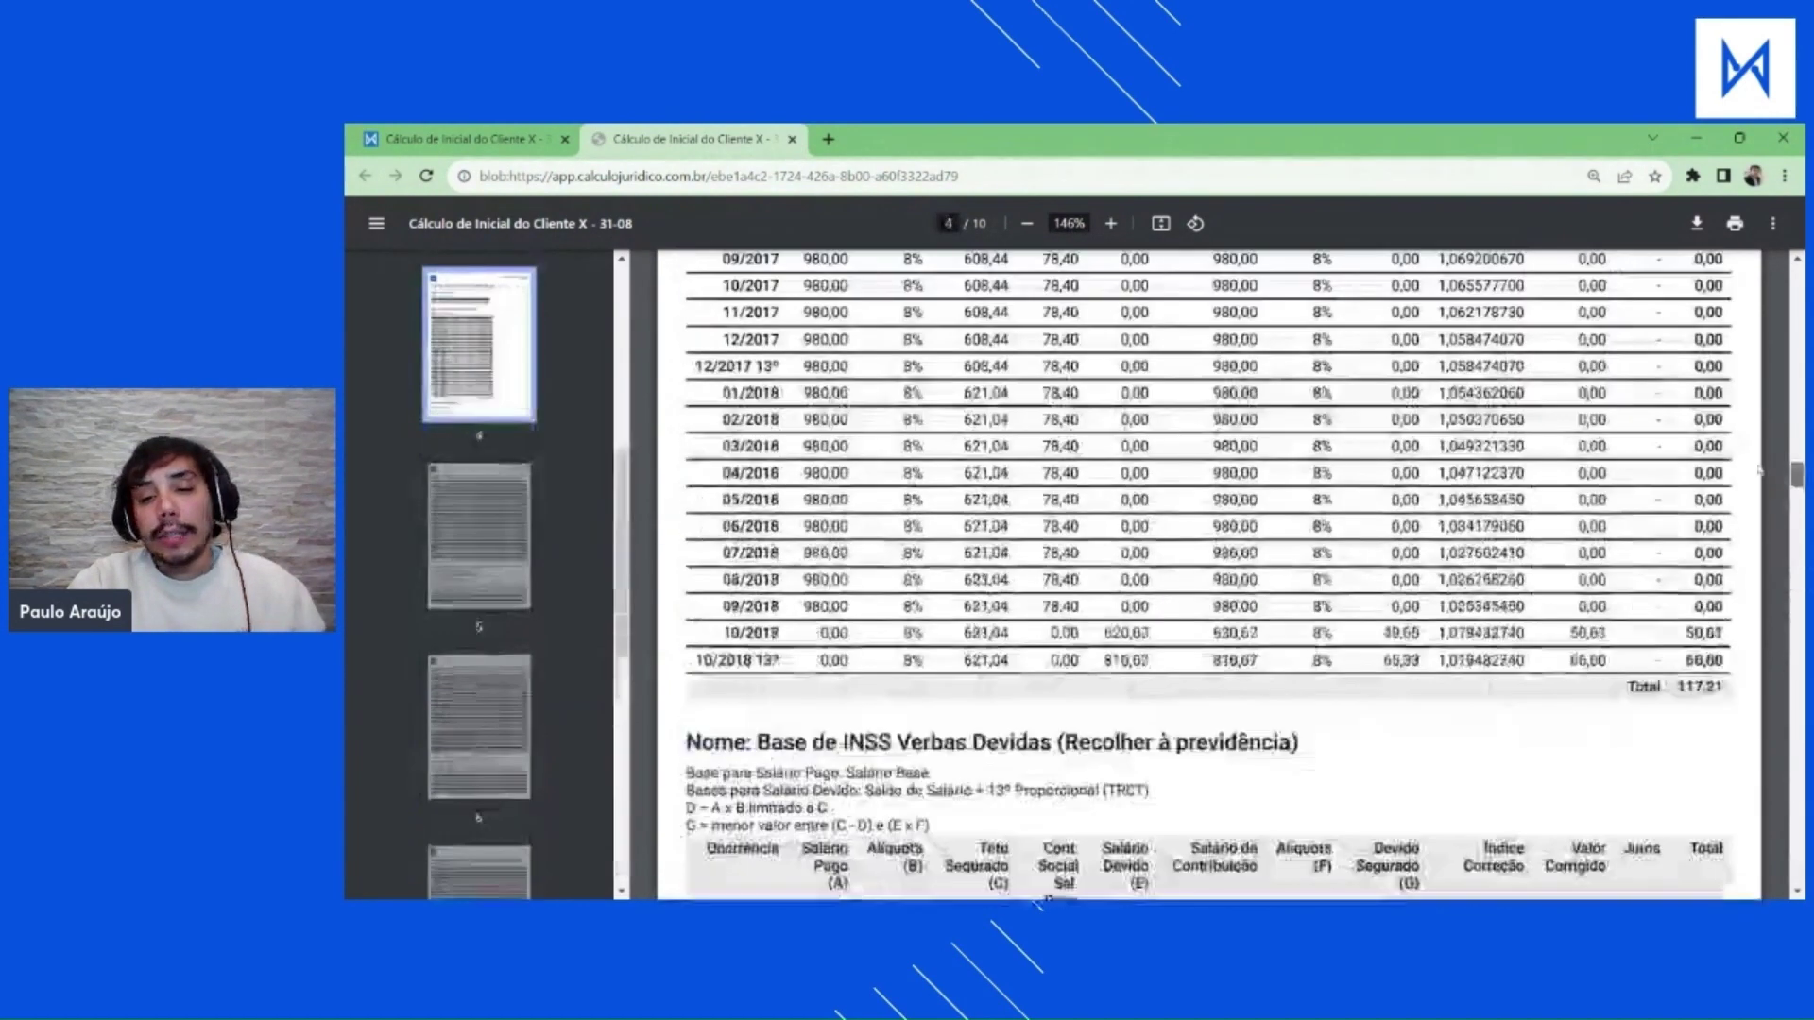
scroll(1502, 473, up, 20)
scroll(1488, 471, up, 7)
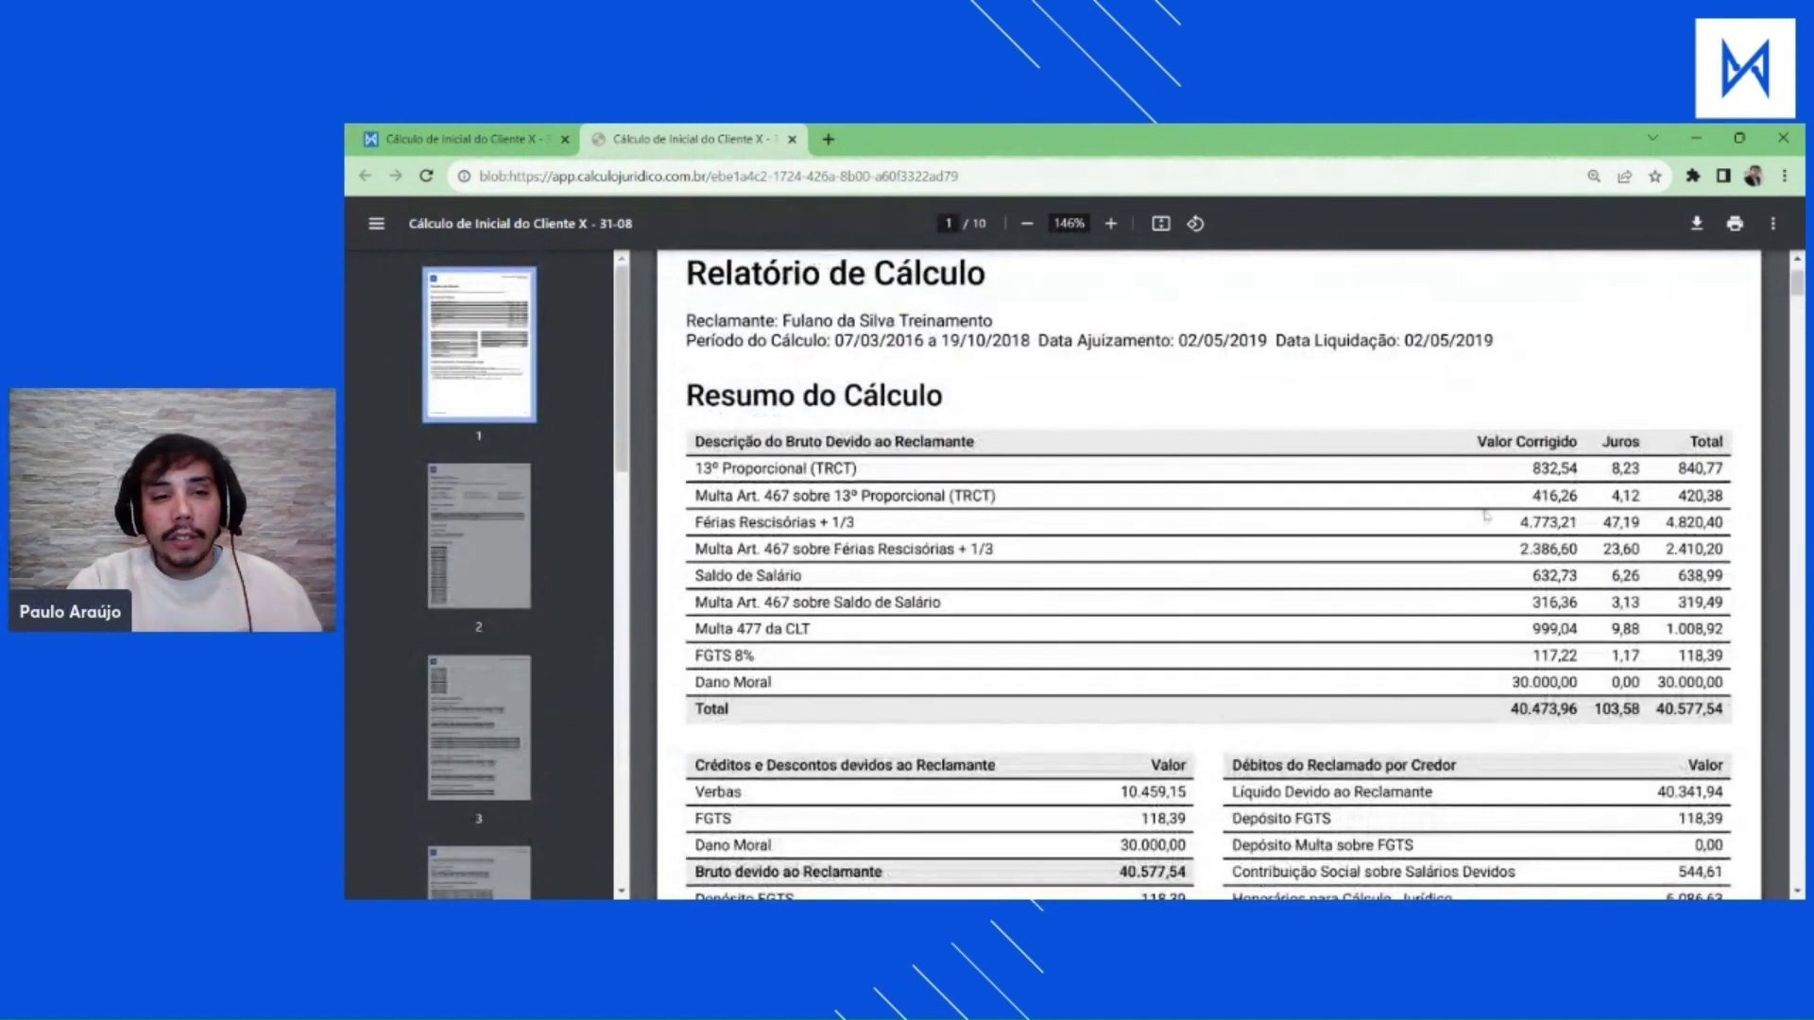
scroll(1275, 561, down, 1)
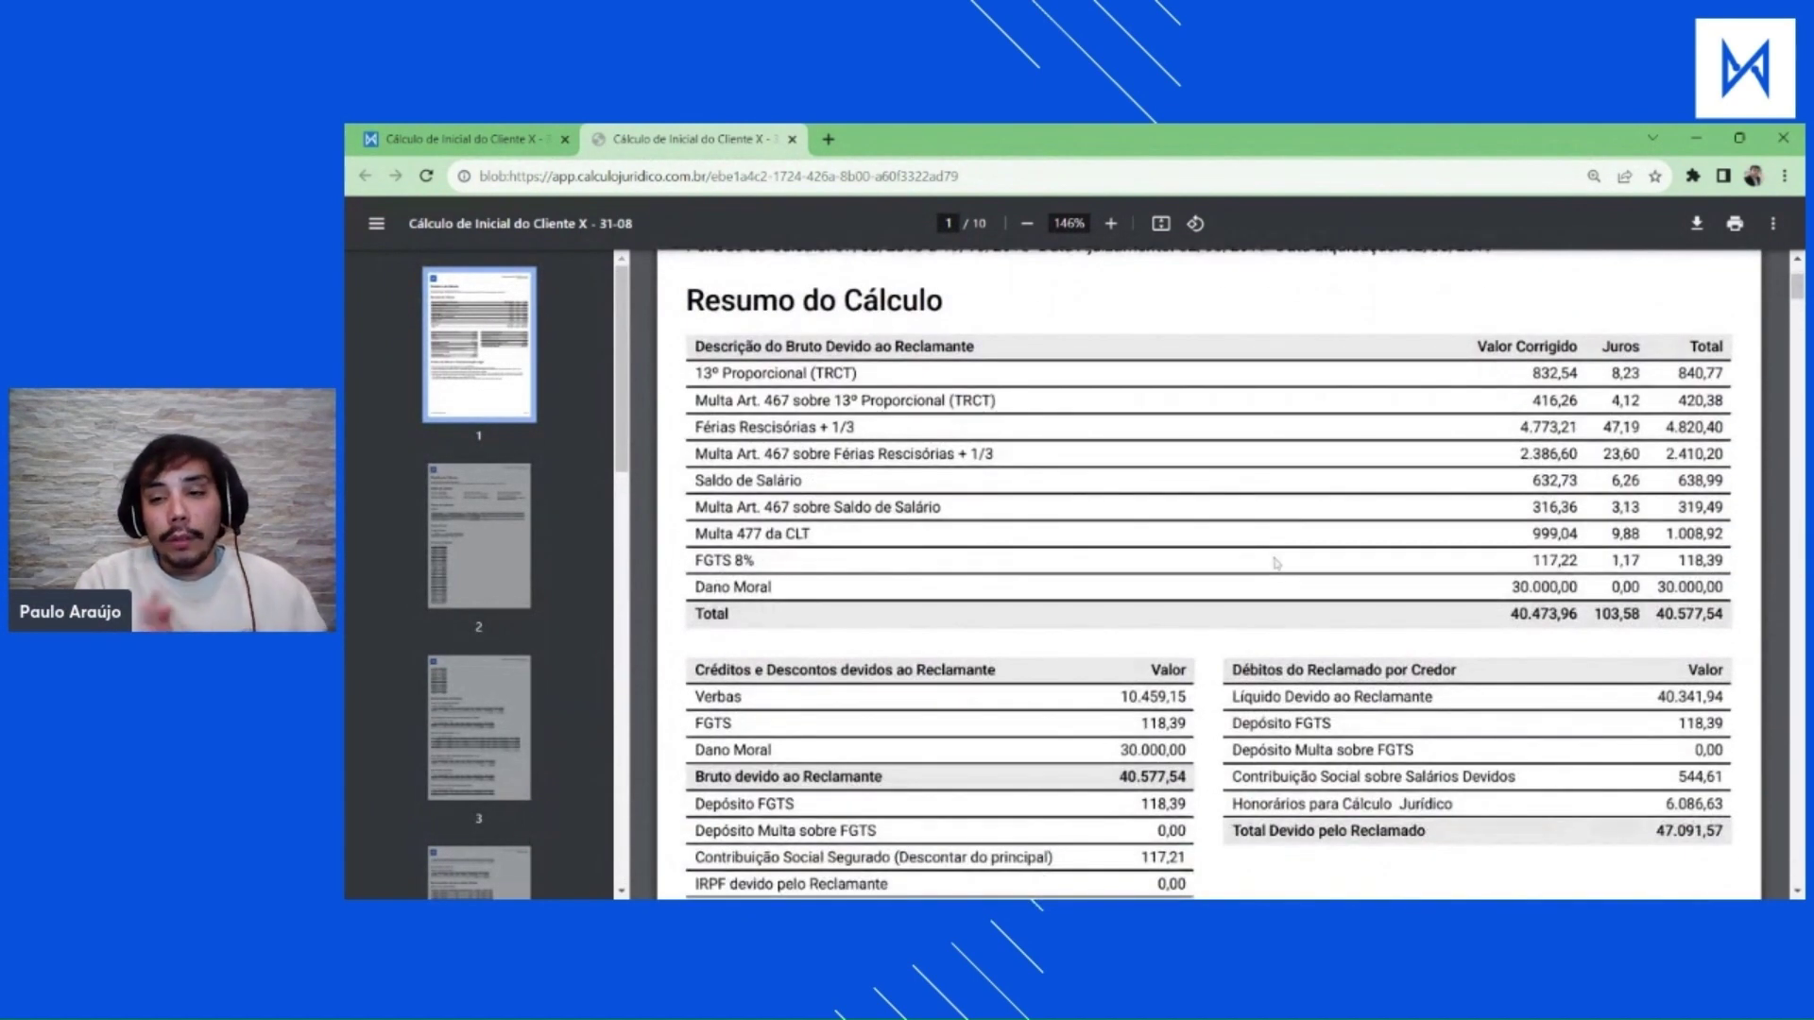